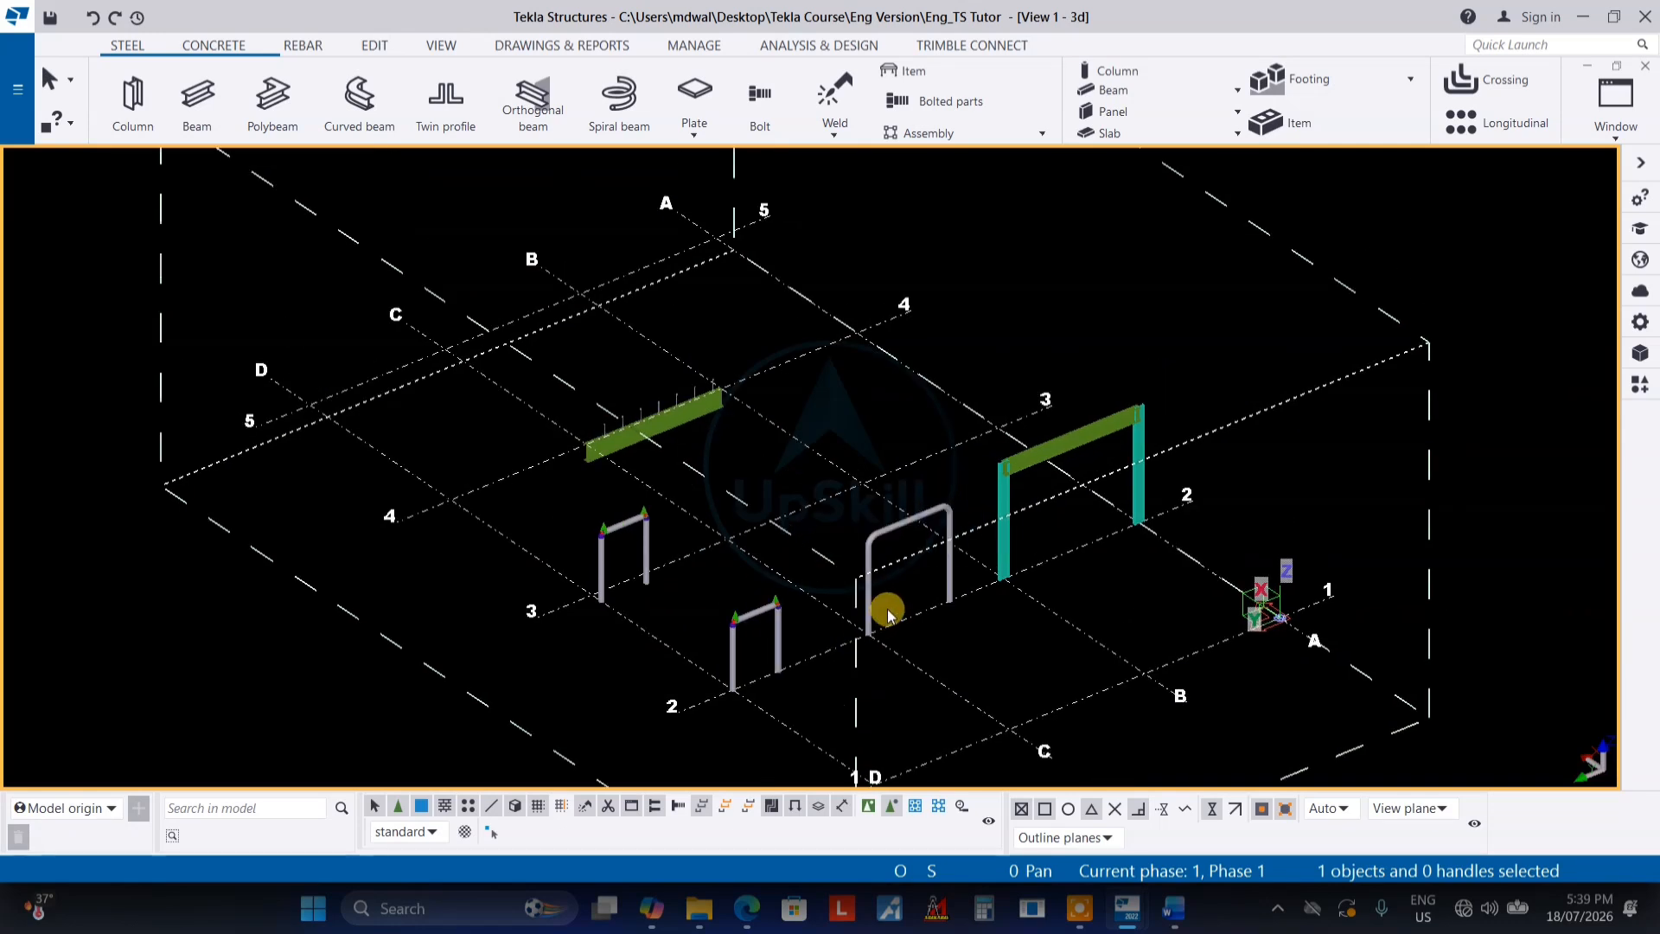
pyautogui.scroll(-1, 953, 566)
pyautogui.moveTo(951, 539); pyautogui.dragTo(895, 575, button='middle')
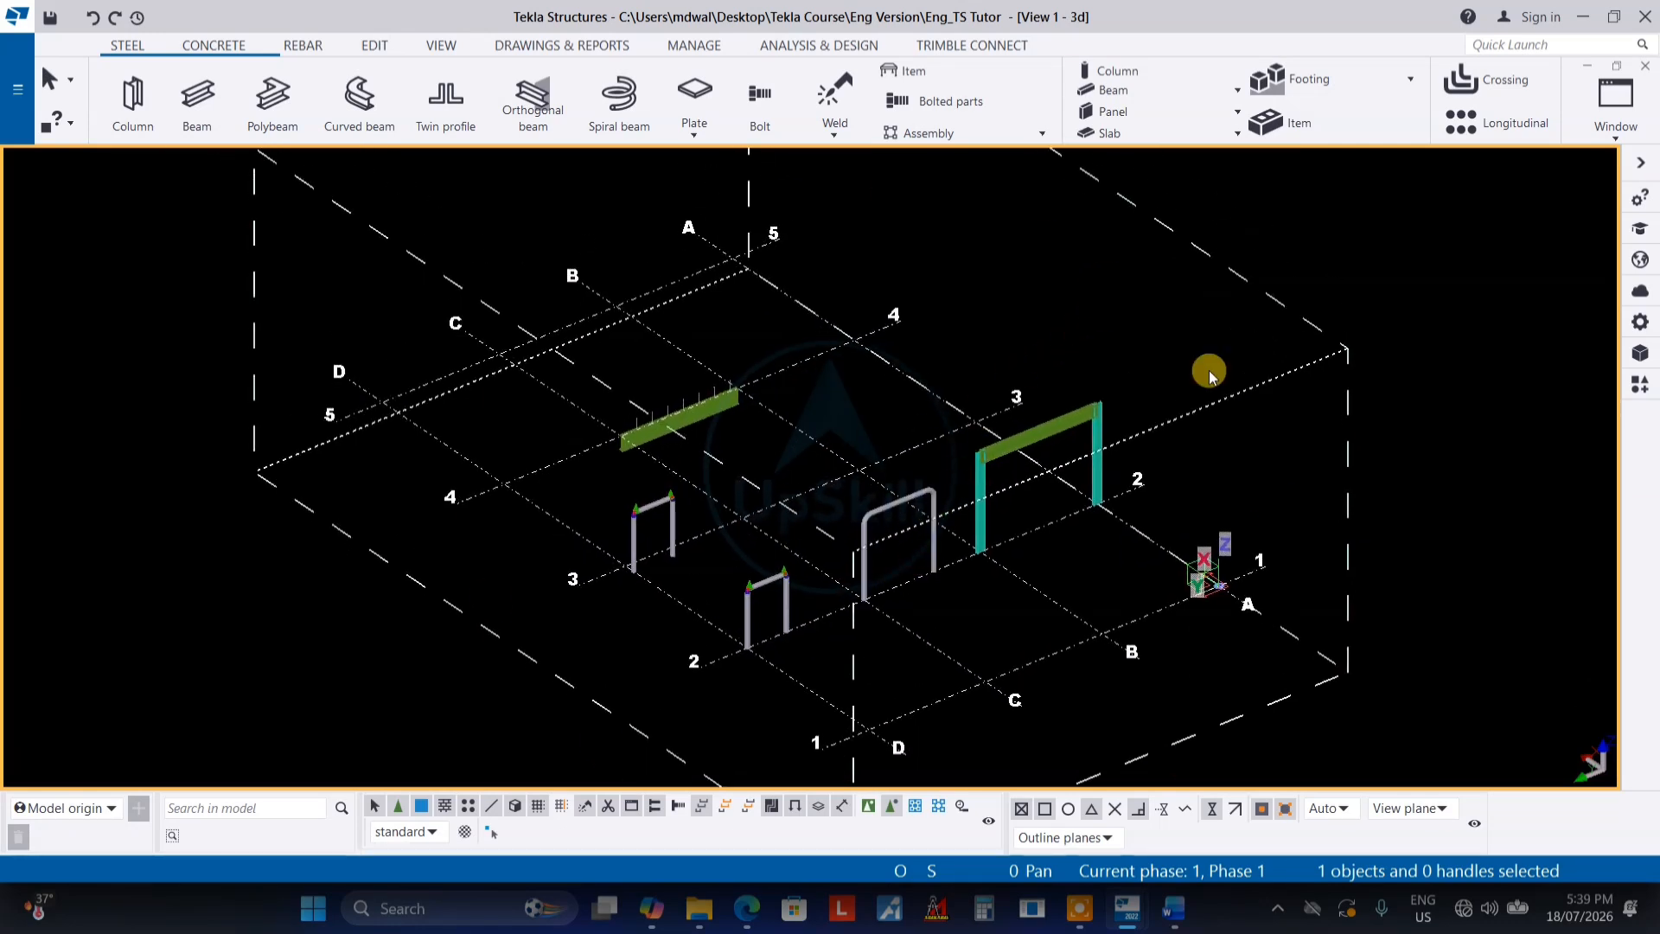
pyautogui.click(539, 517)
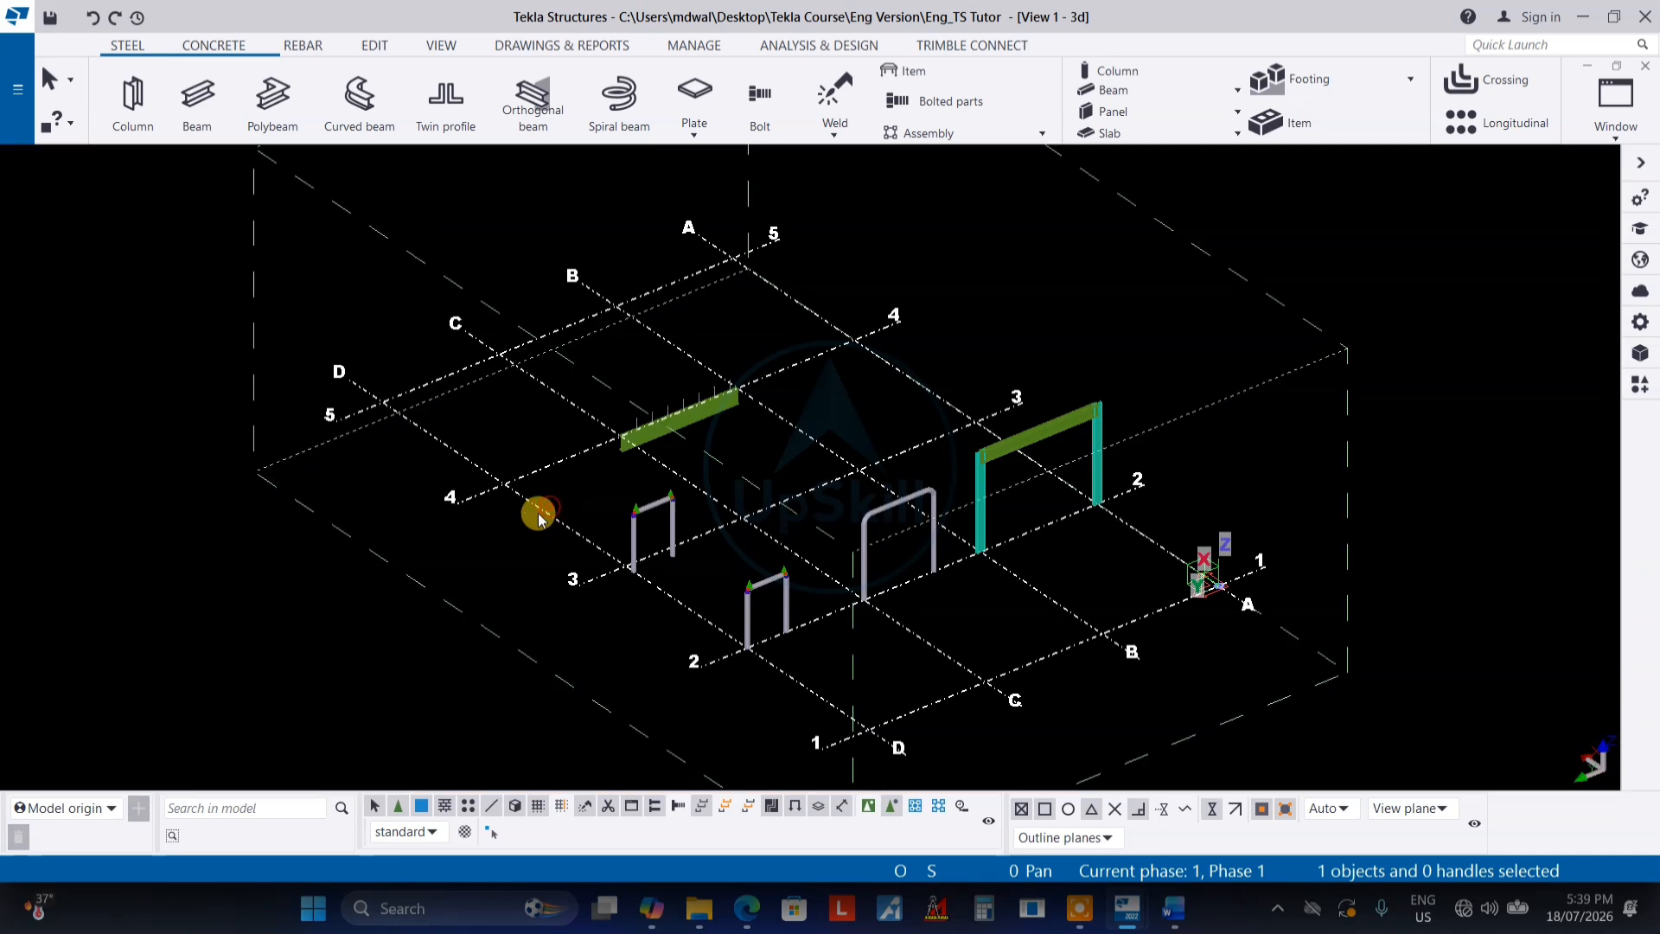
pyautogui.click(168, 540)
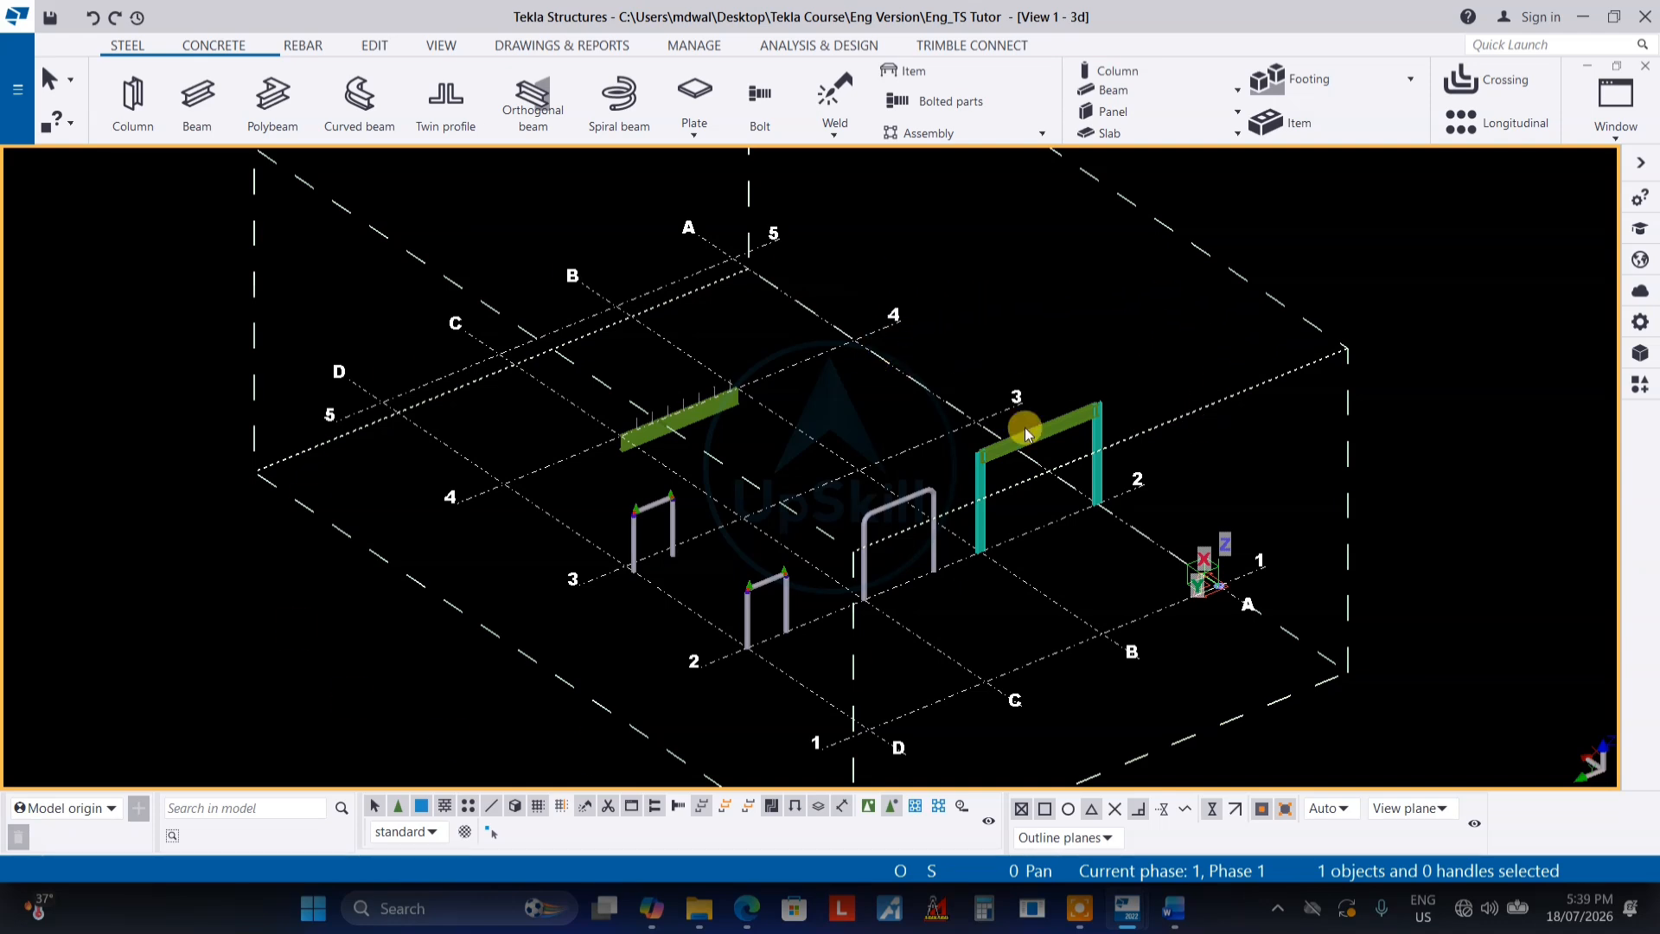
pyautogui.moveTo(966, 591); pyautogui.dragTo(952, 552, button='middle')
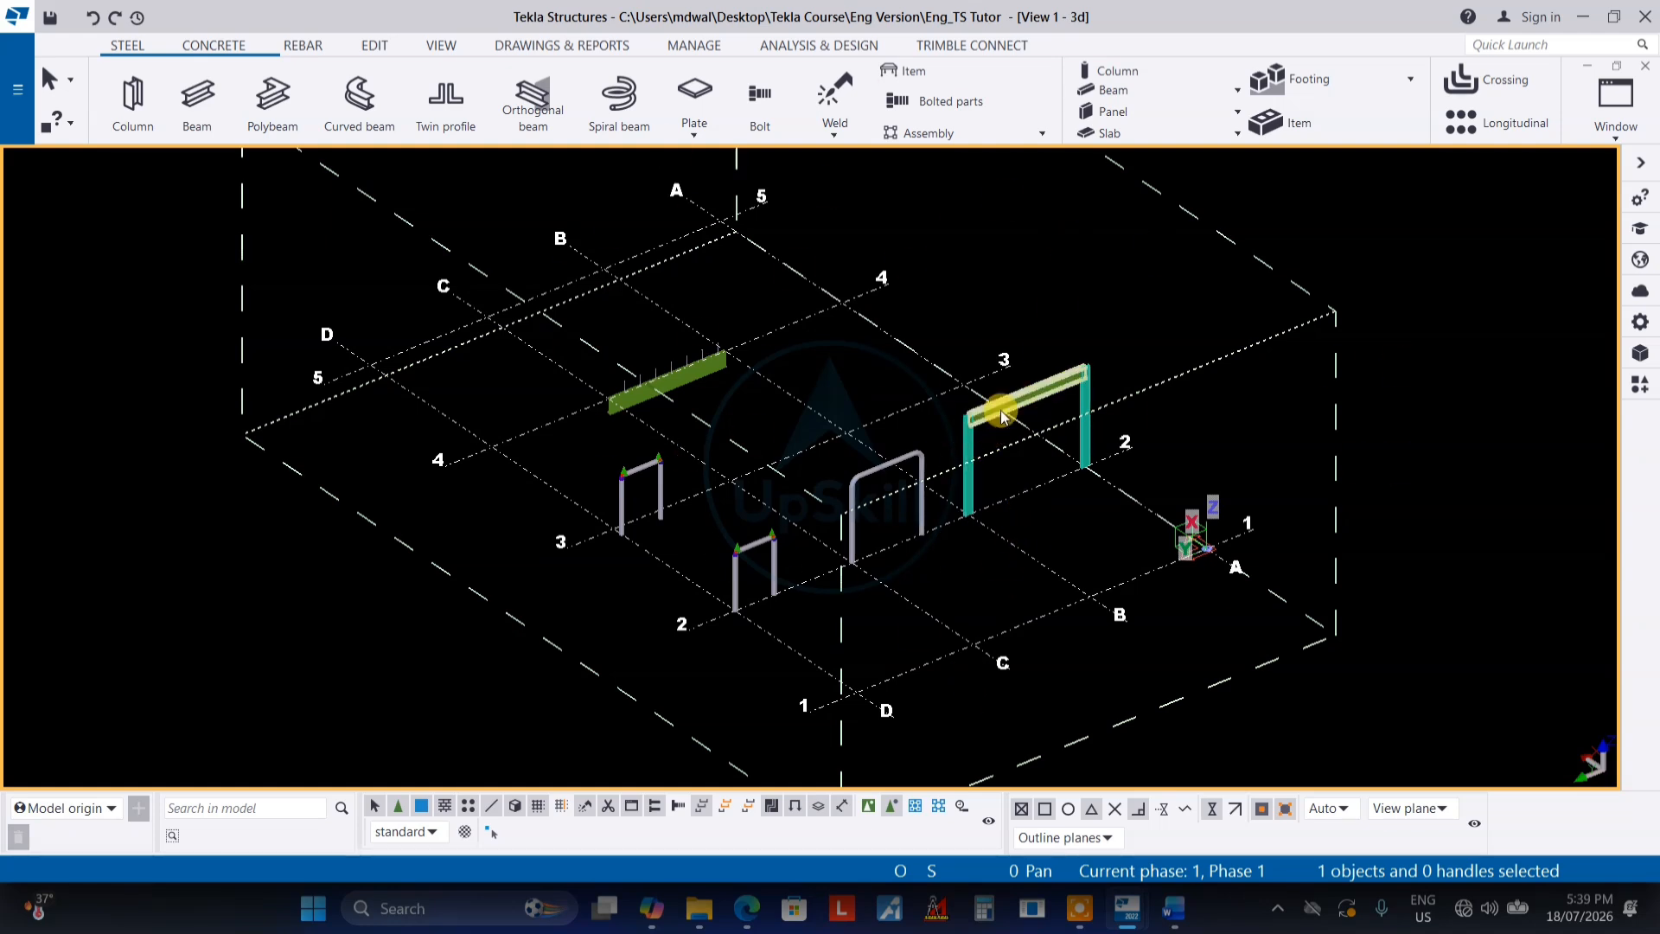
pyautogui.moveTo(683, 419); pyautogui.dragTo(663, 471, button='middle')
pyautogui.moveTo(793, 585); pyautogui.dragTo(822, 534, button='middle')
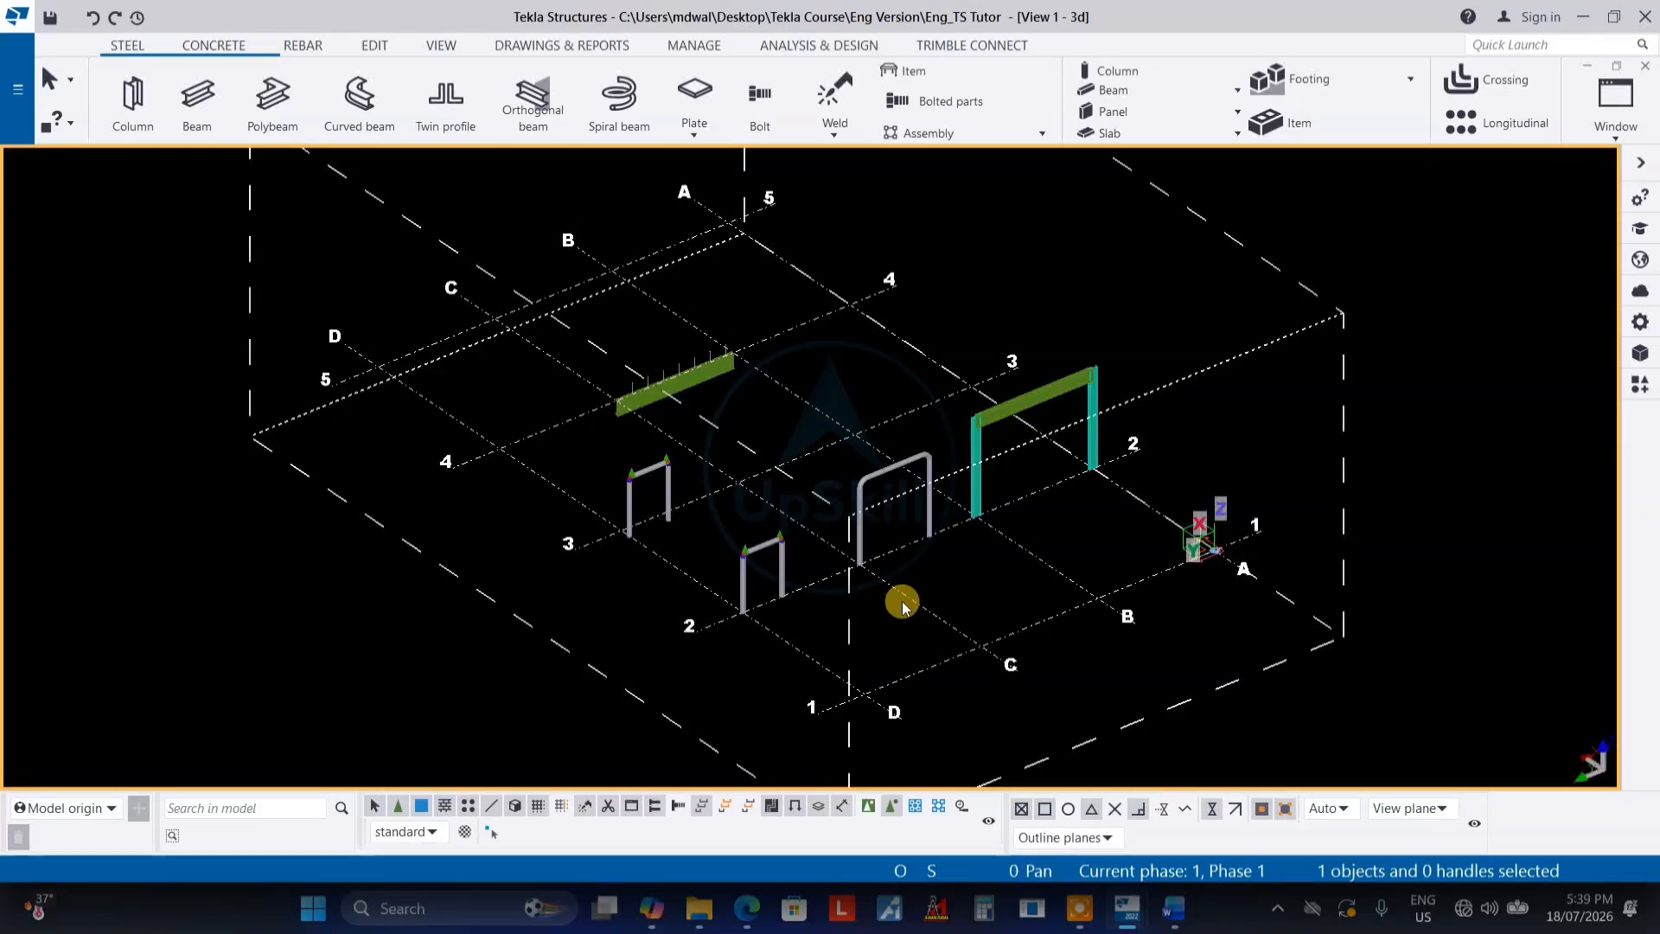
pyautogui.moveTo(1119, 491); pyautogui.dragTo(1163, 521, button='middle')
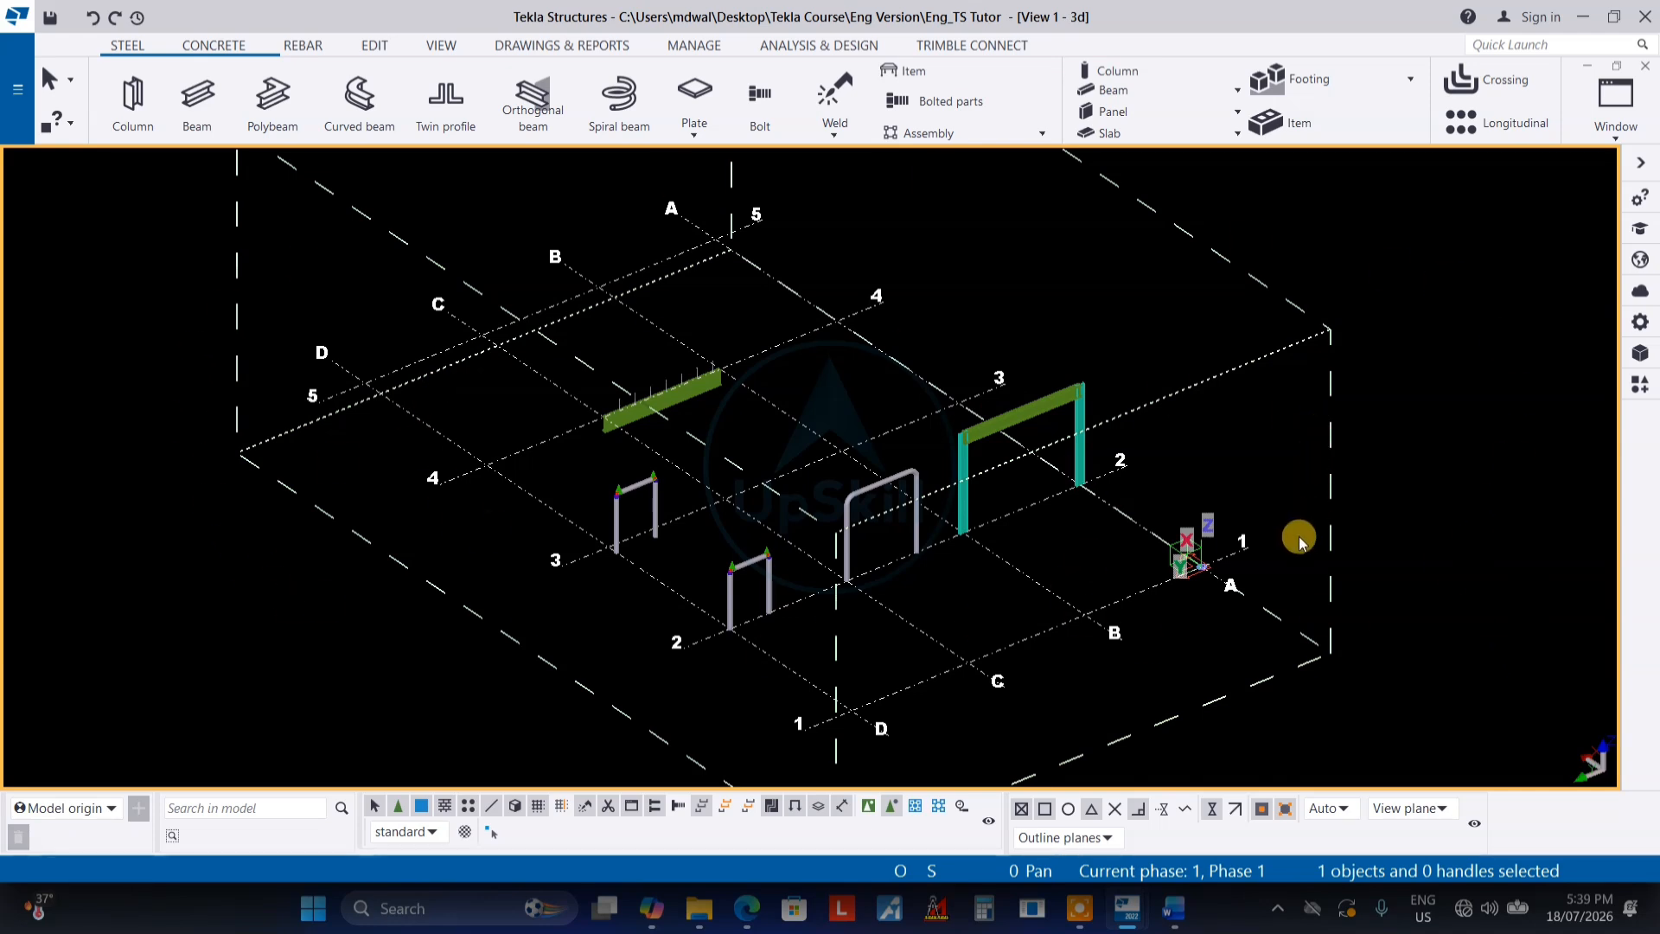
pyautogui.moveTo(1300, 537); pyautogui.dragTo(1302, 491, button='middle')
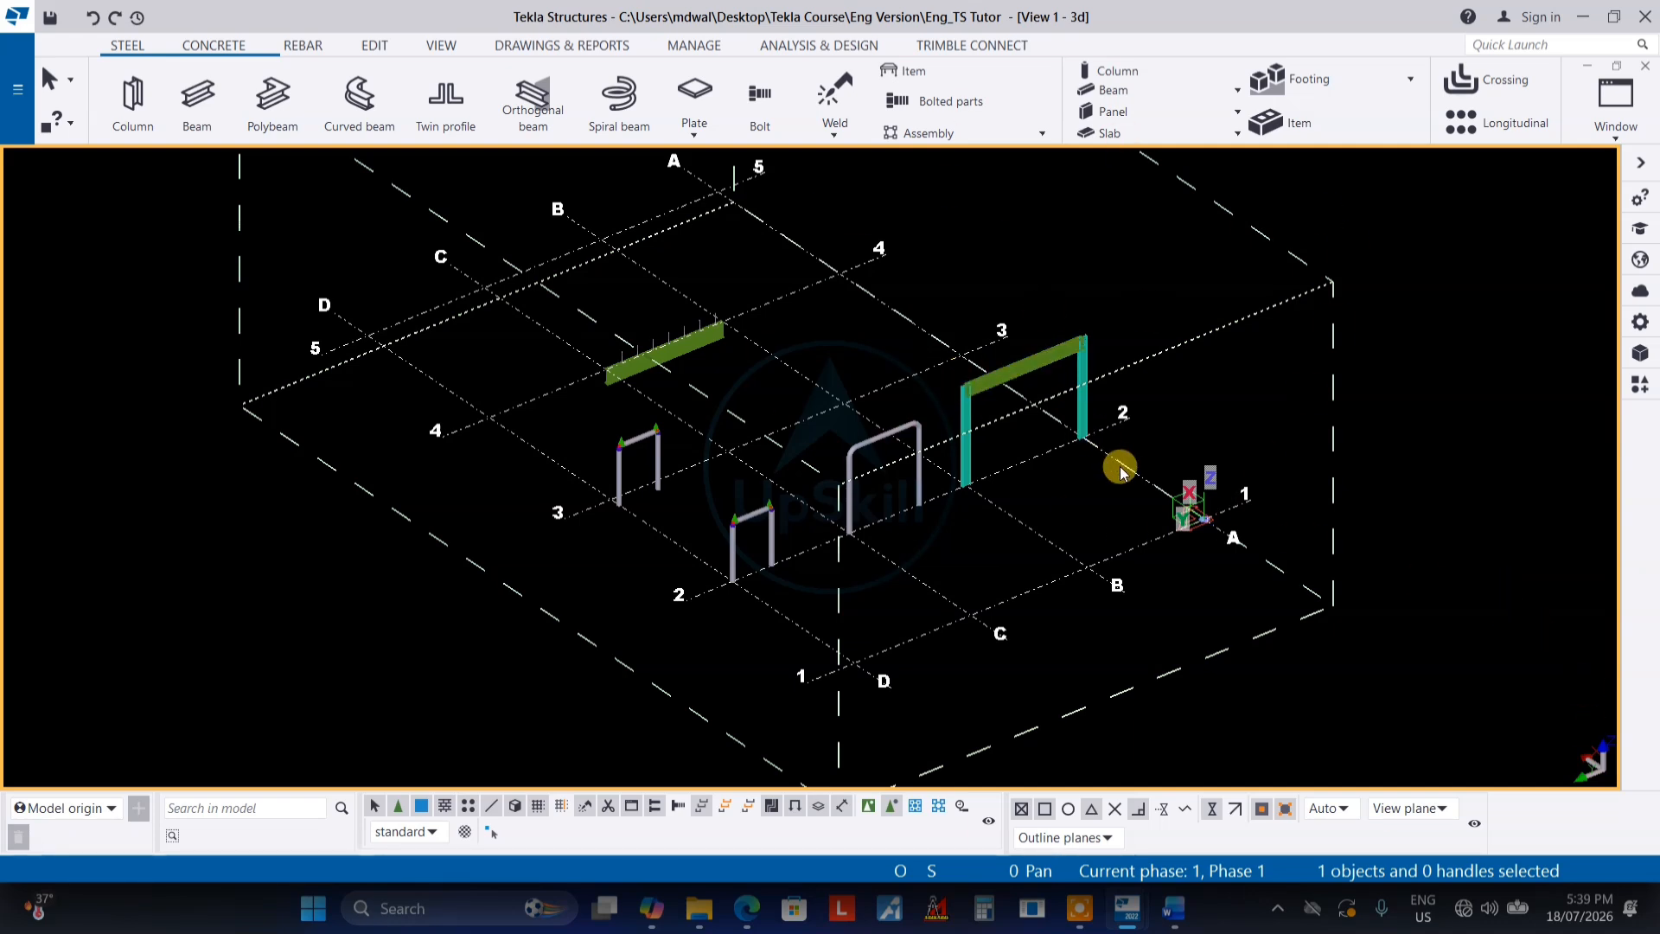
pyautogui.scroll(1, 1142, 421)
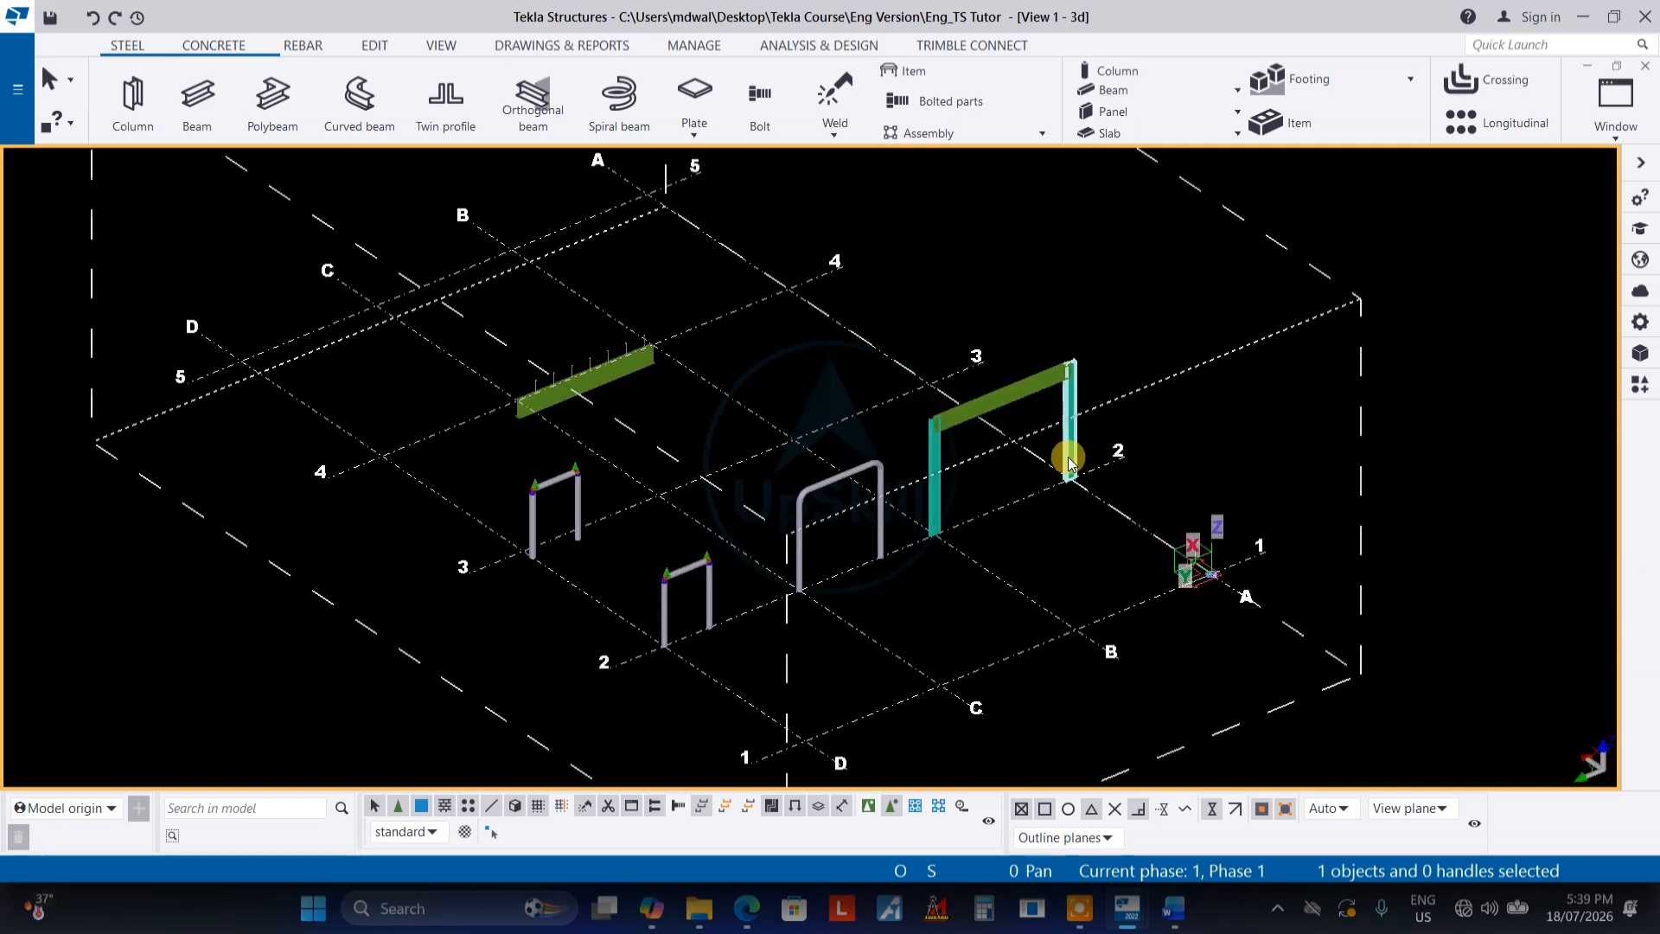
pyautogui.scroll(-2, 934, 508)
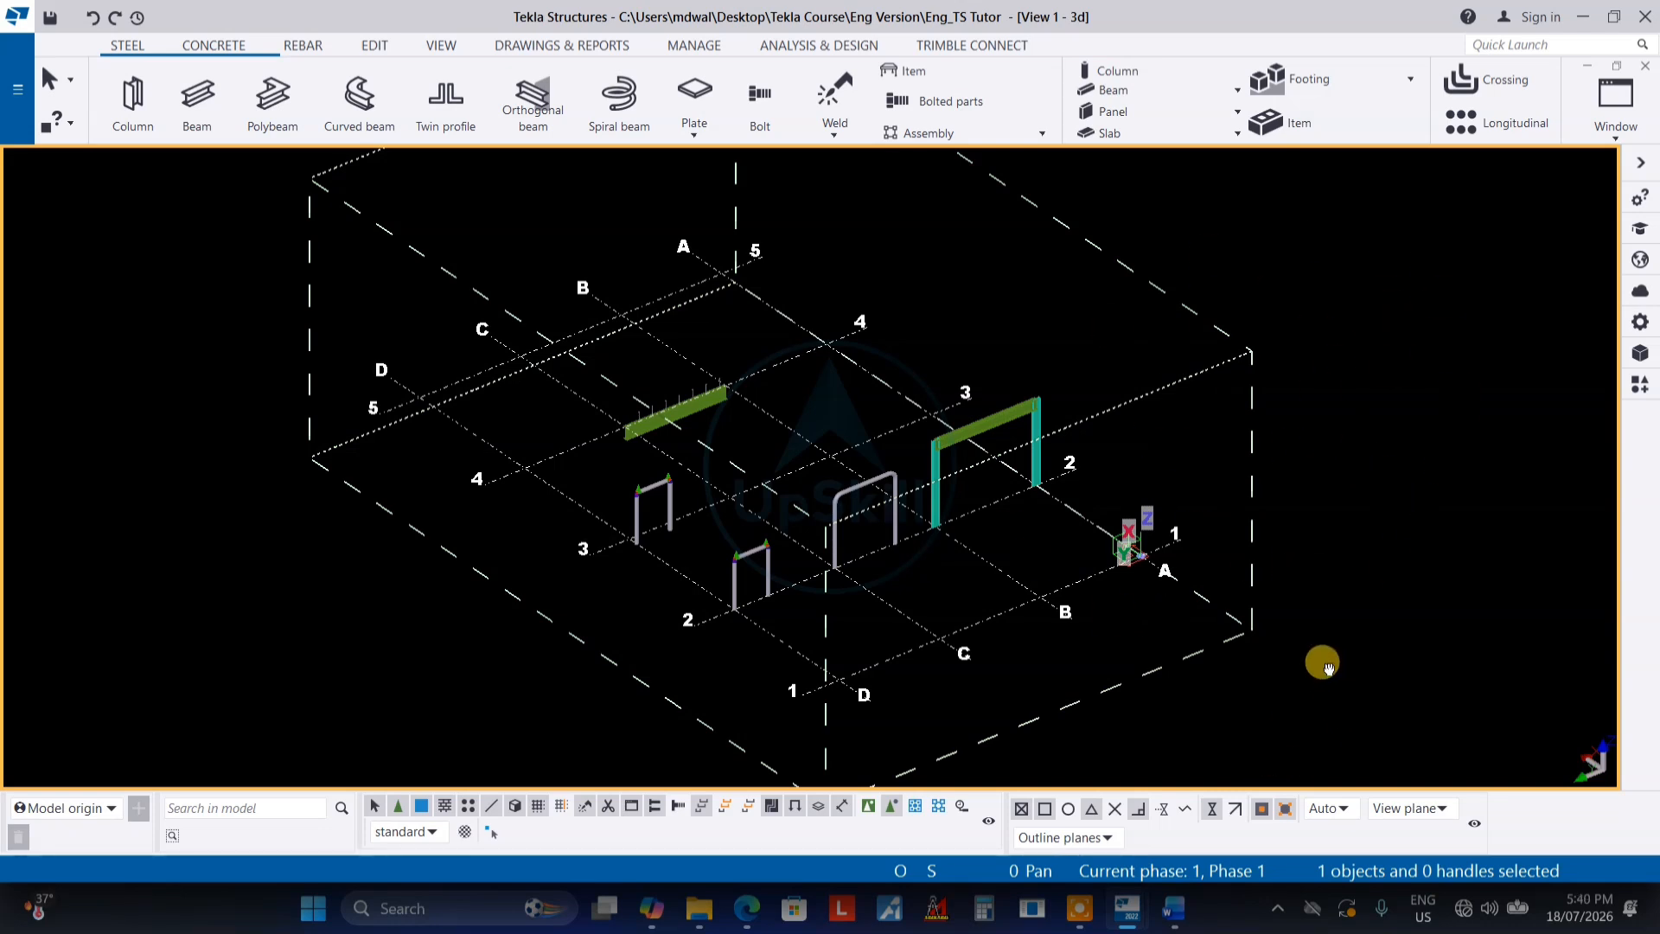
pyautogui.moveTo(1323, 664); pyautogui.dragTo(1317, 646, button='middle')
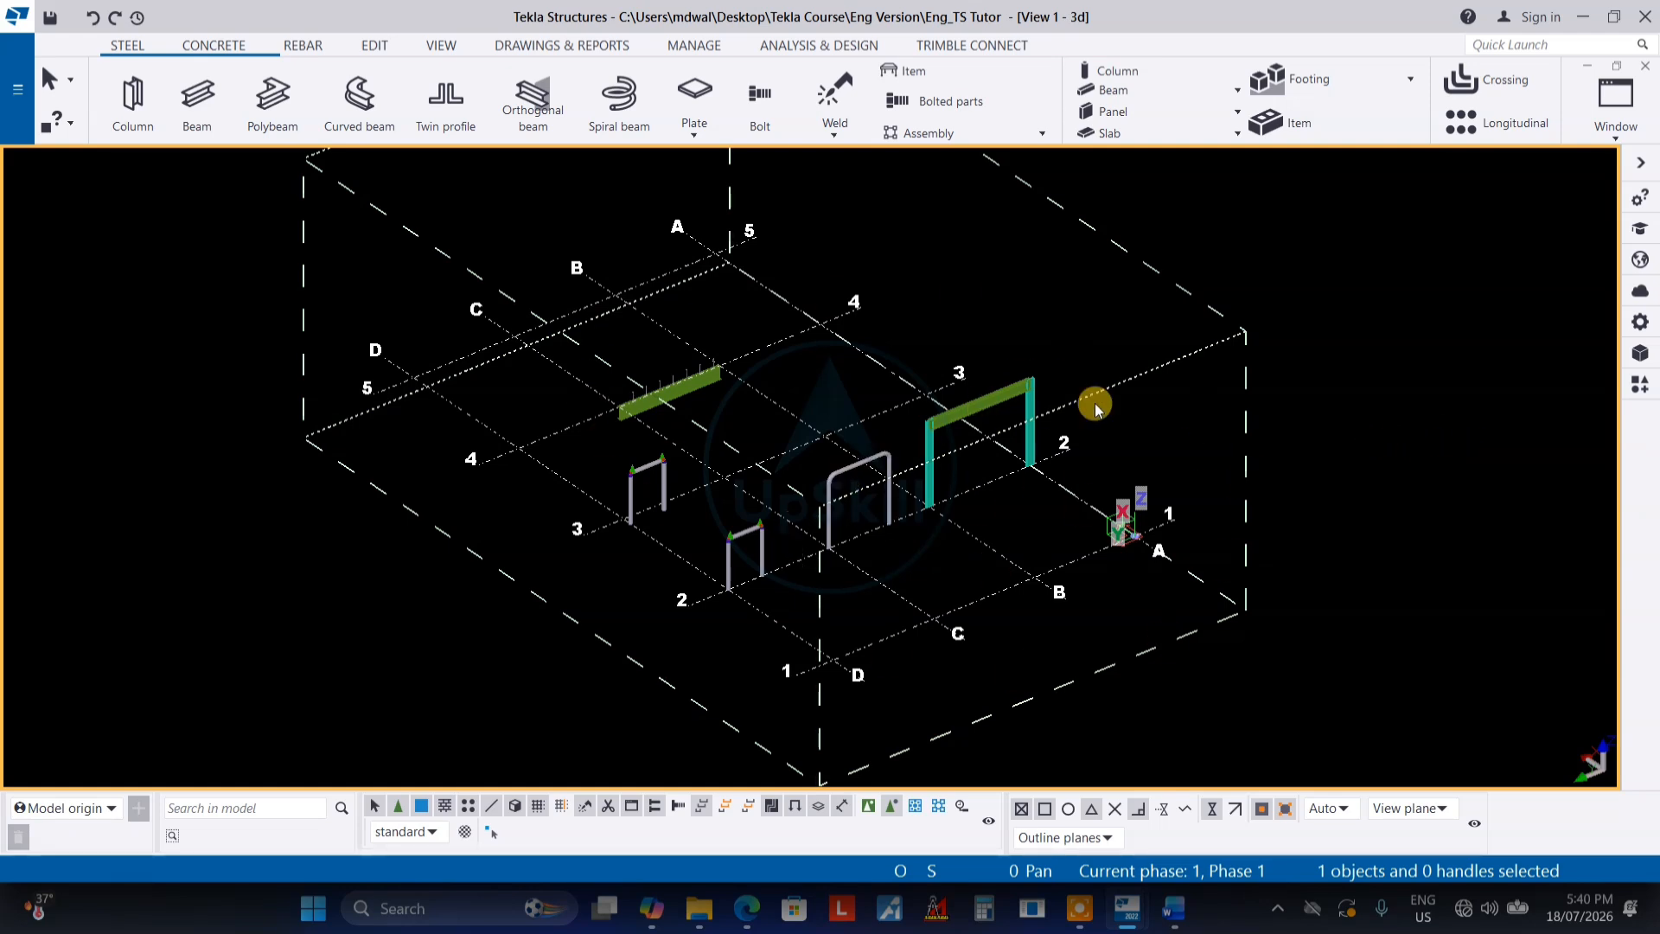
pyautogui.moveTo(1167, 415); pyautogui.dragTo(1034, 437, button='middle')
pyautogui.moveTo(863, 490); pyautogui.dragTo(1046, 489, button='middle')
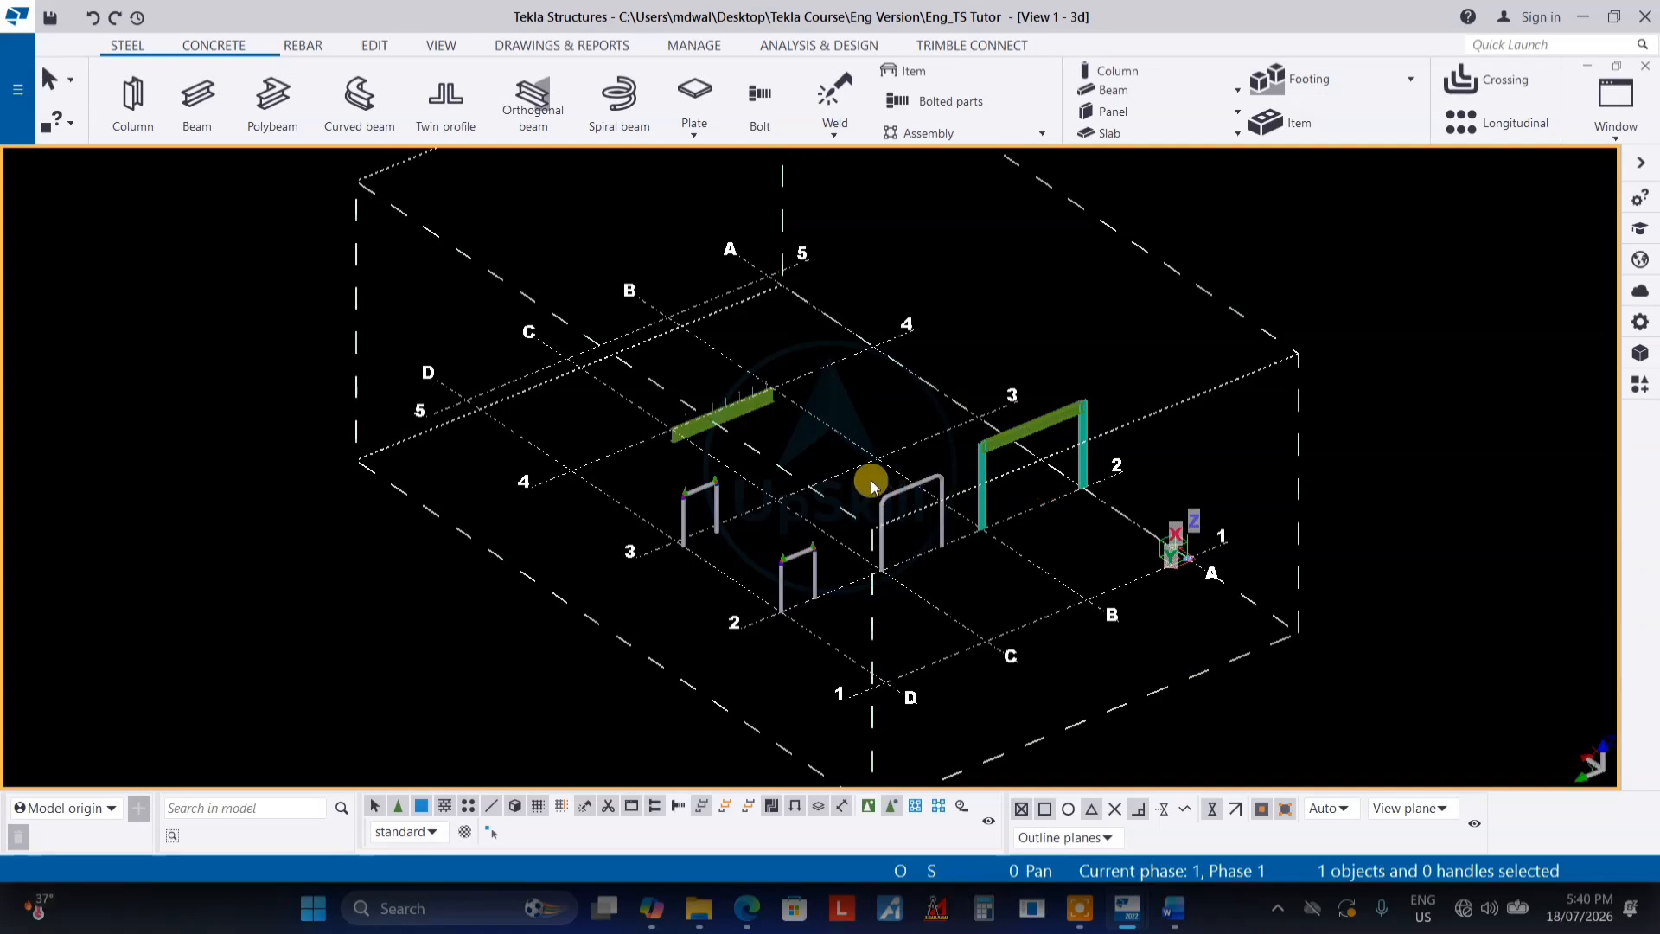
# Open the advanced options and show the Model View category
pyautogui.hotkey('ctrl', 'e')
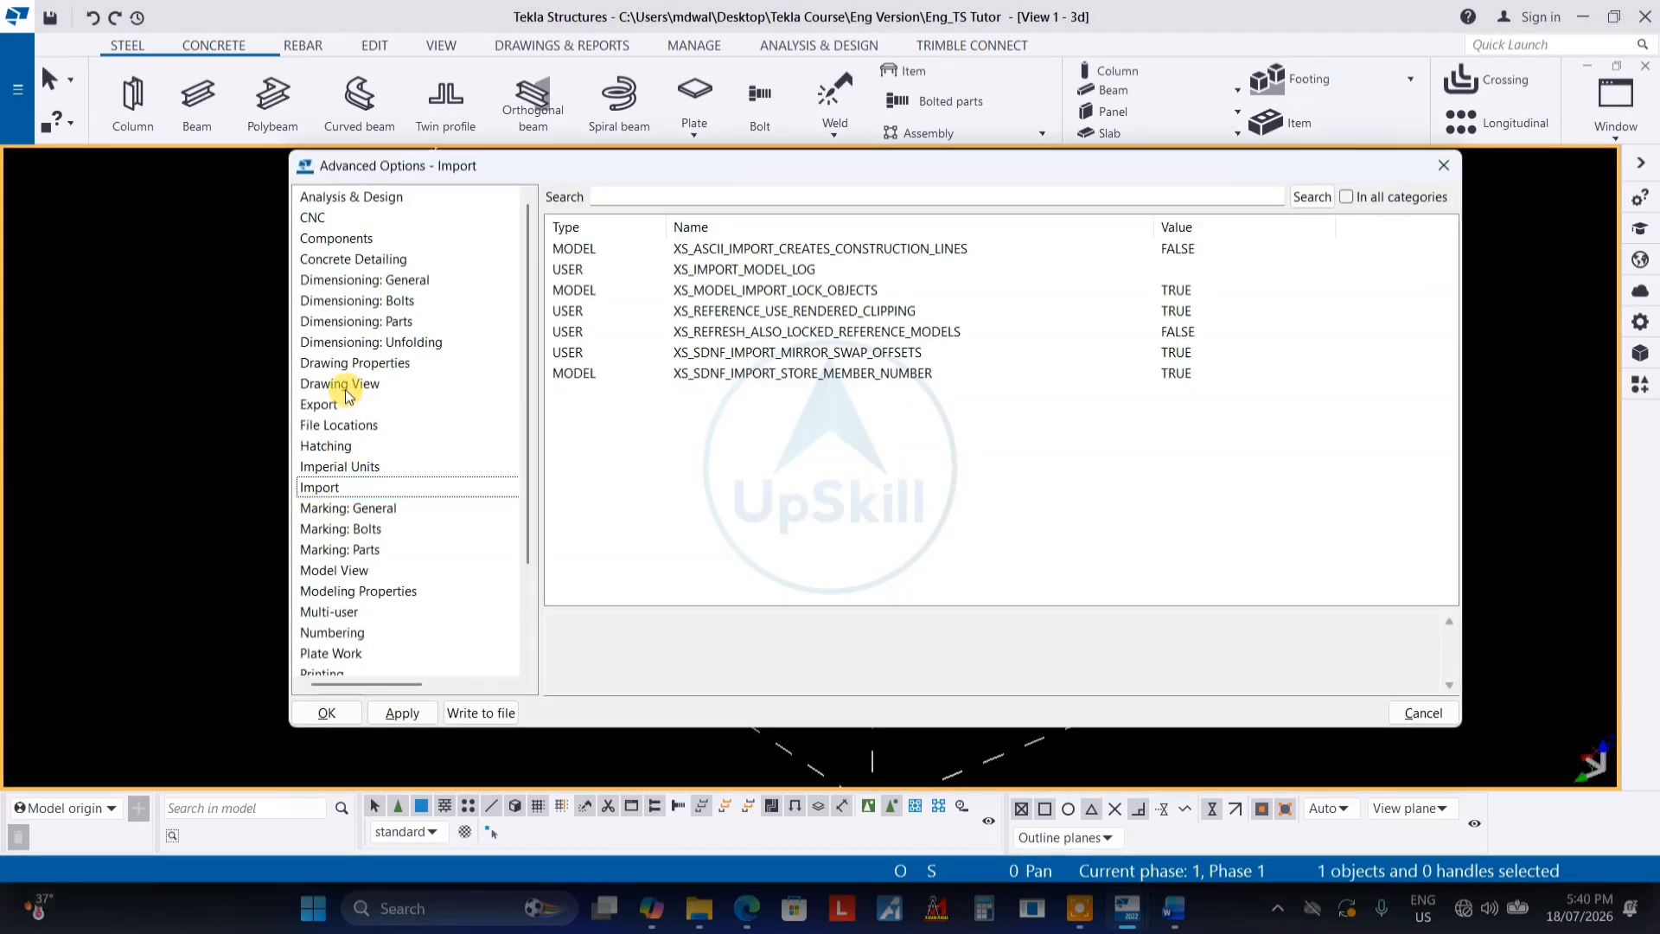
pyautogui.scroll(-2, 381, 534)
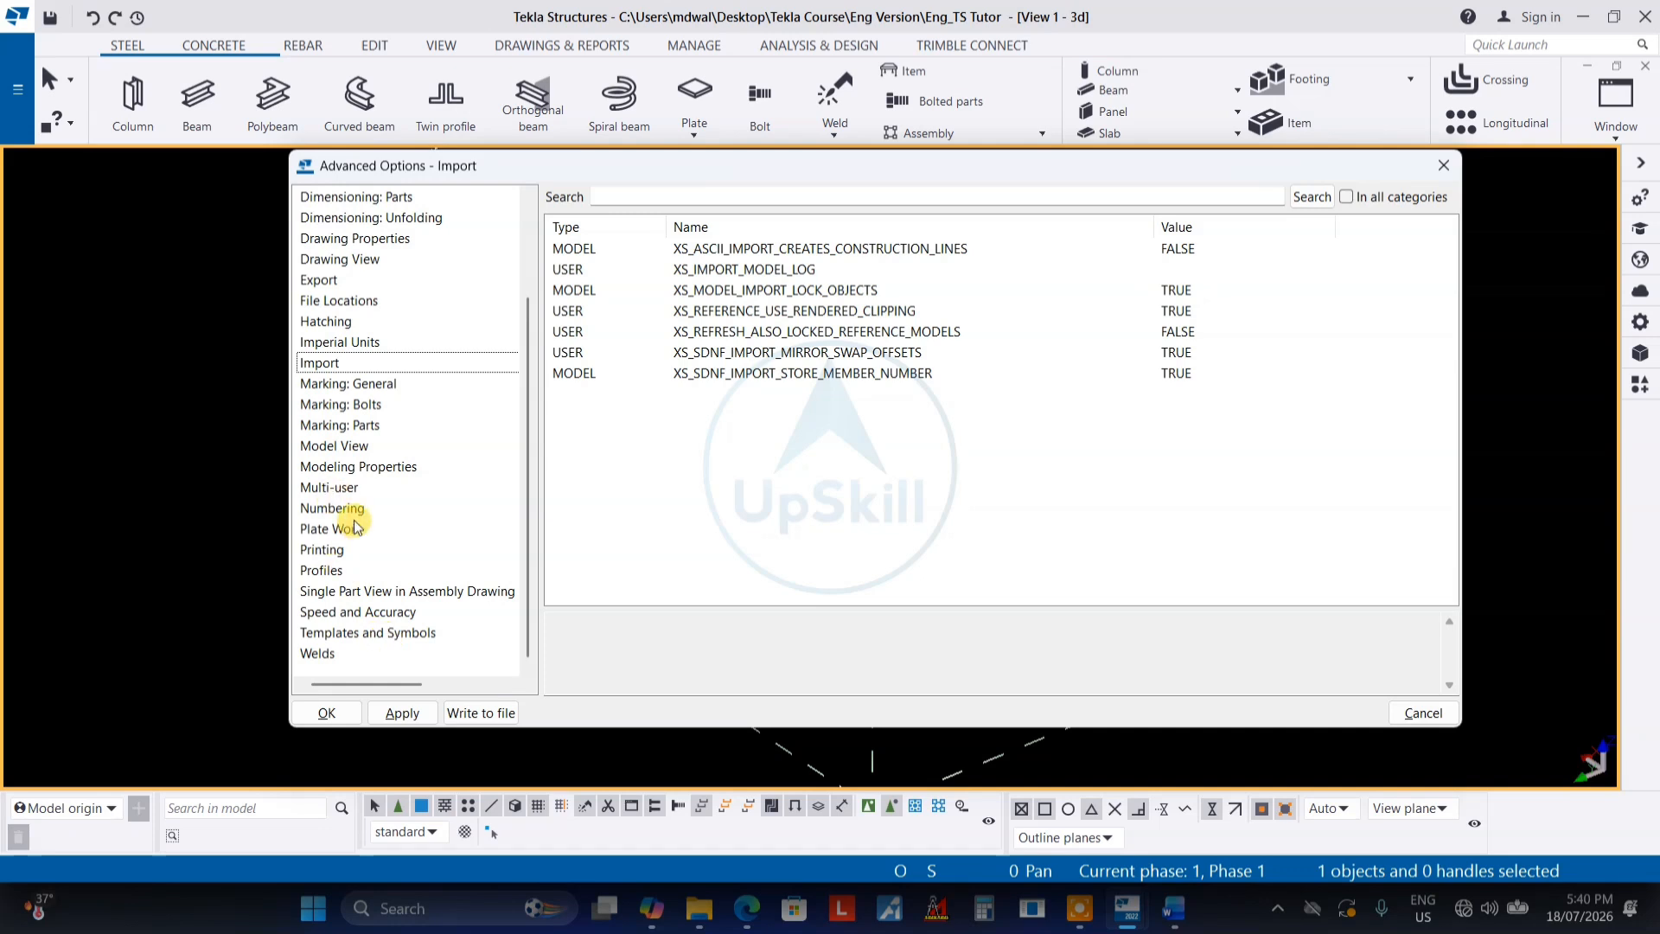
pyautogui.click(345, 448)
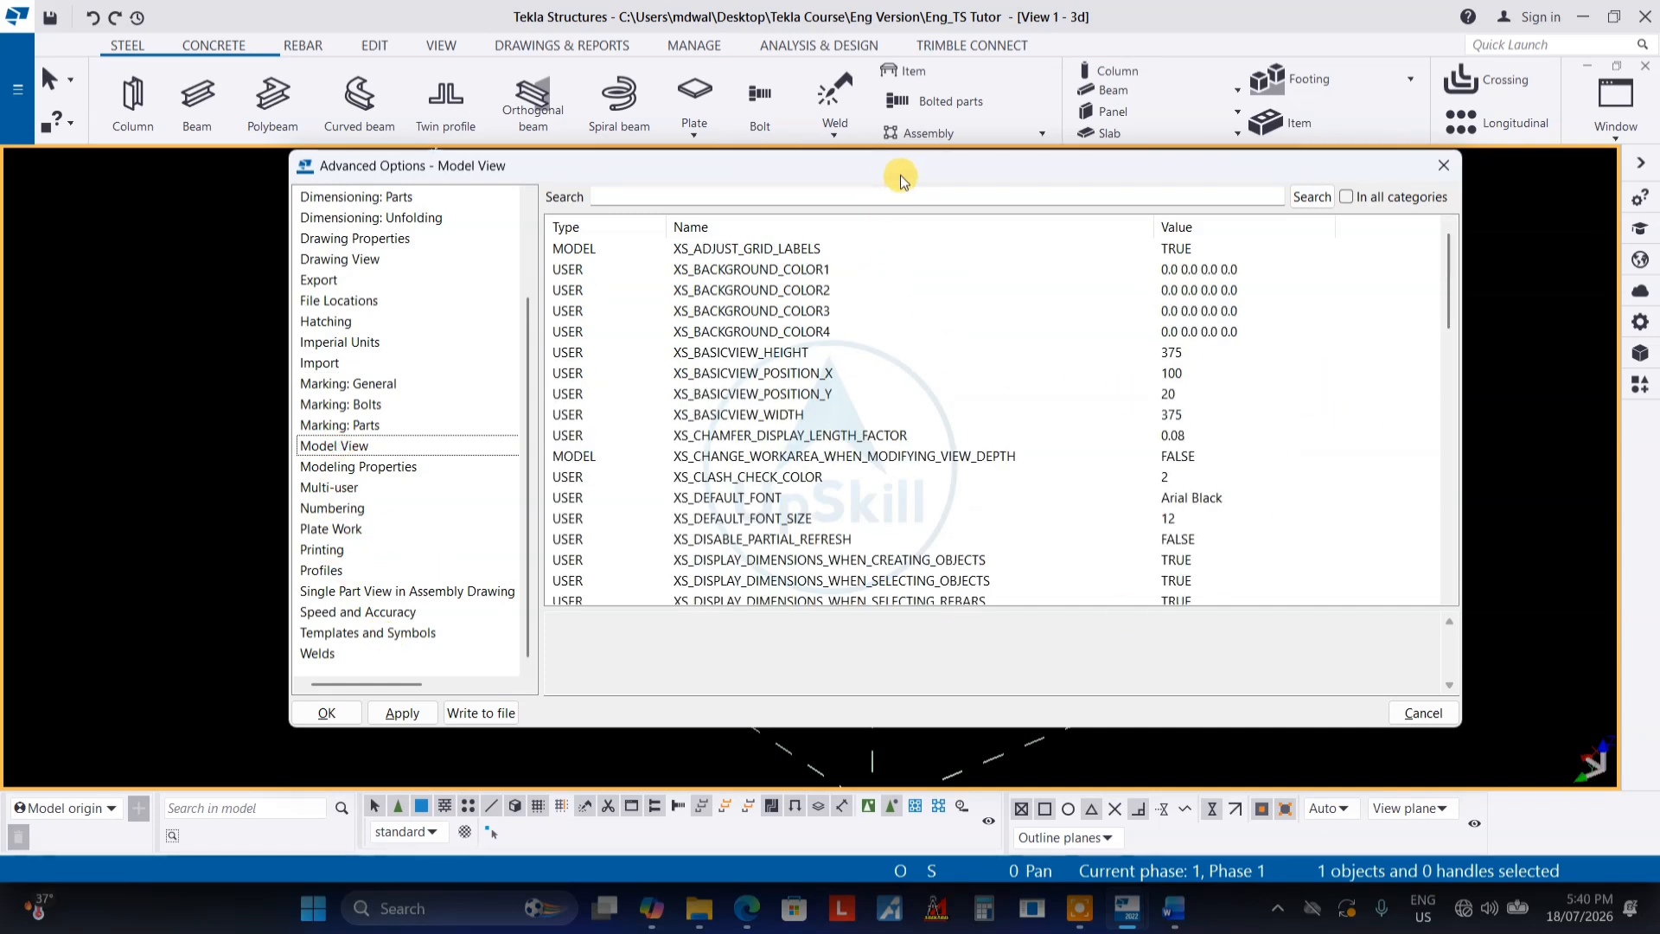
pyautogui.moveTo(900, 180); pyautogui.dragTo(893, 207)
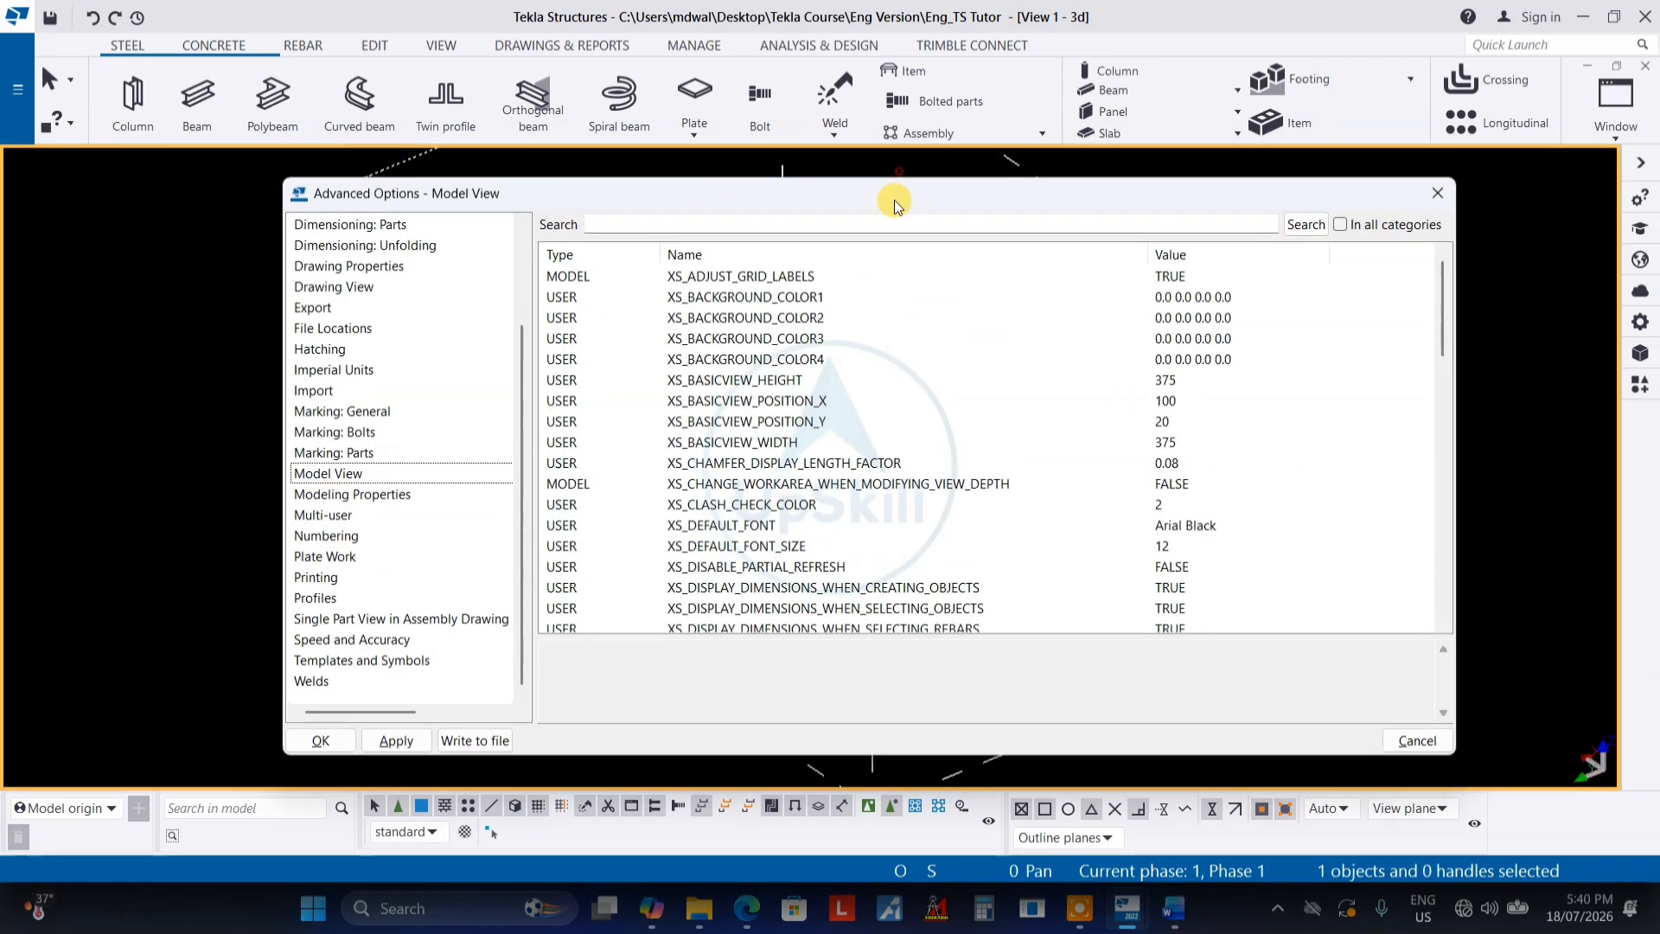
# Review the values and descriptions of XS_BACKGROUND_COLOR1 through XS_BACKGROUND_COLOR4, and close the advanced options without changing them
pyautogui.click(887, 299)
pyautogui.click(1210, 338)
pyautogui.click(1211, 339)
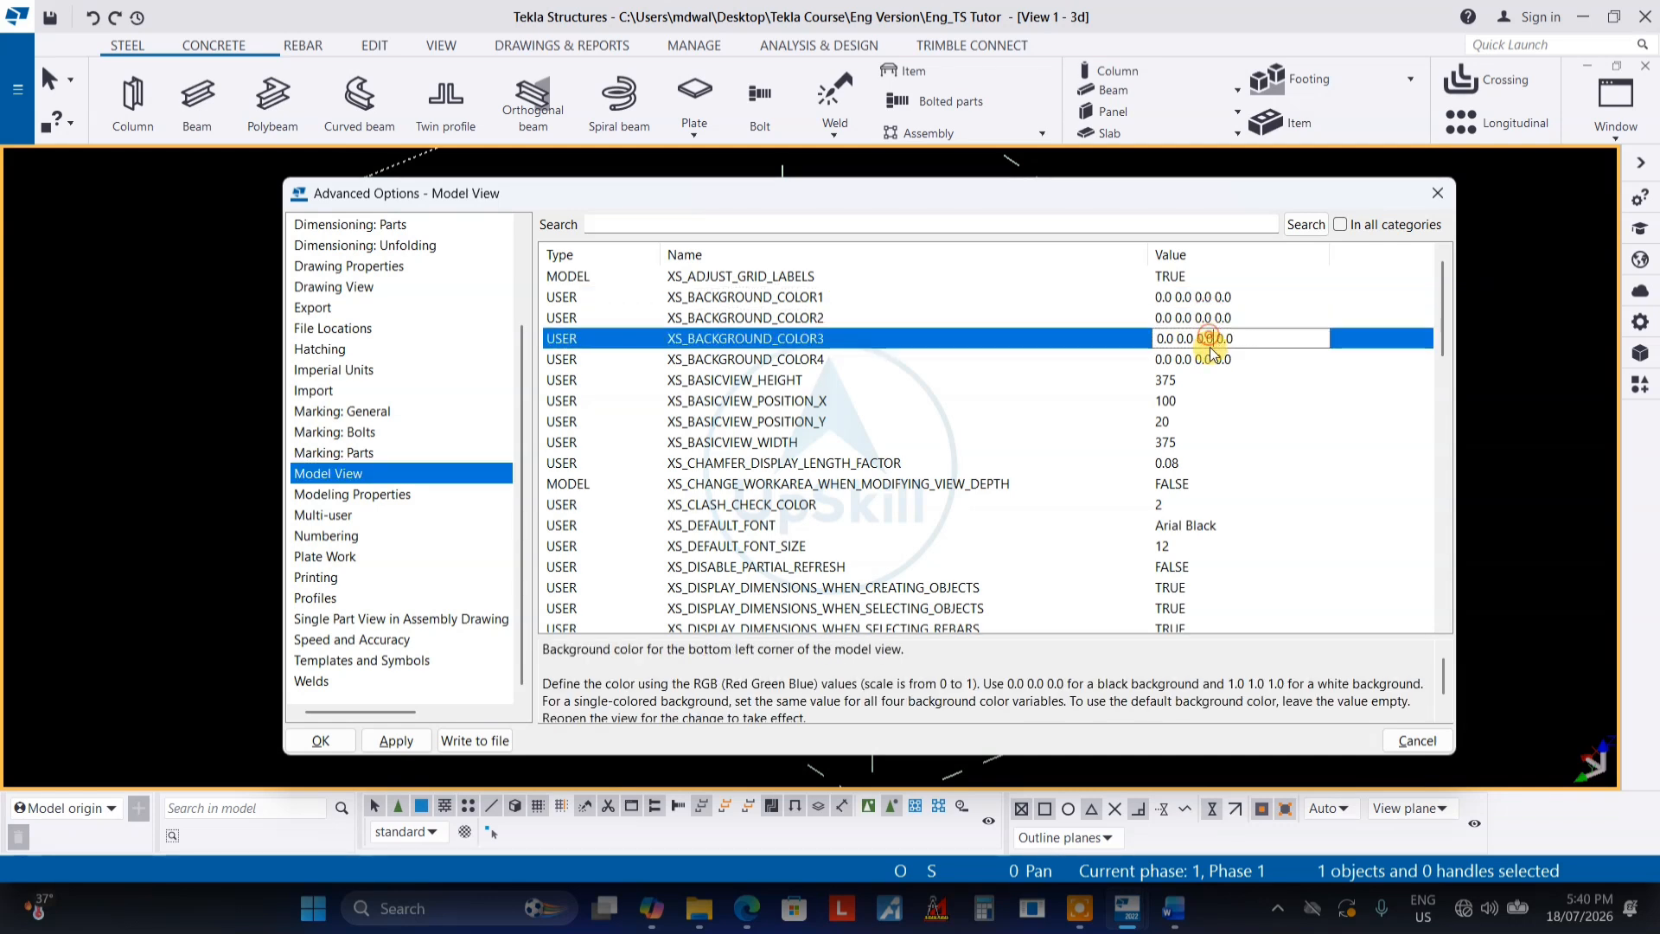
pyautogui.click(1213, 356)
pyautogui.click(1216, 296)
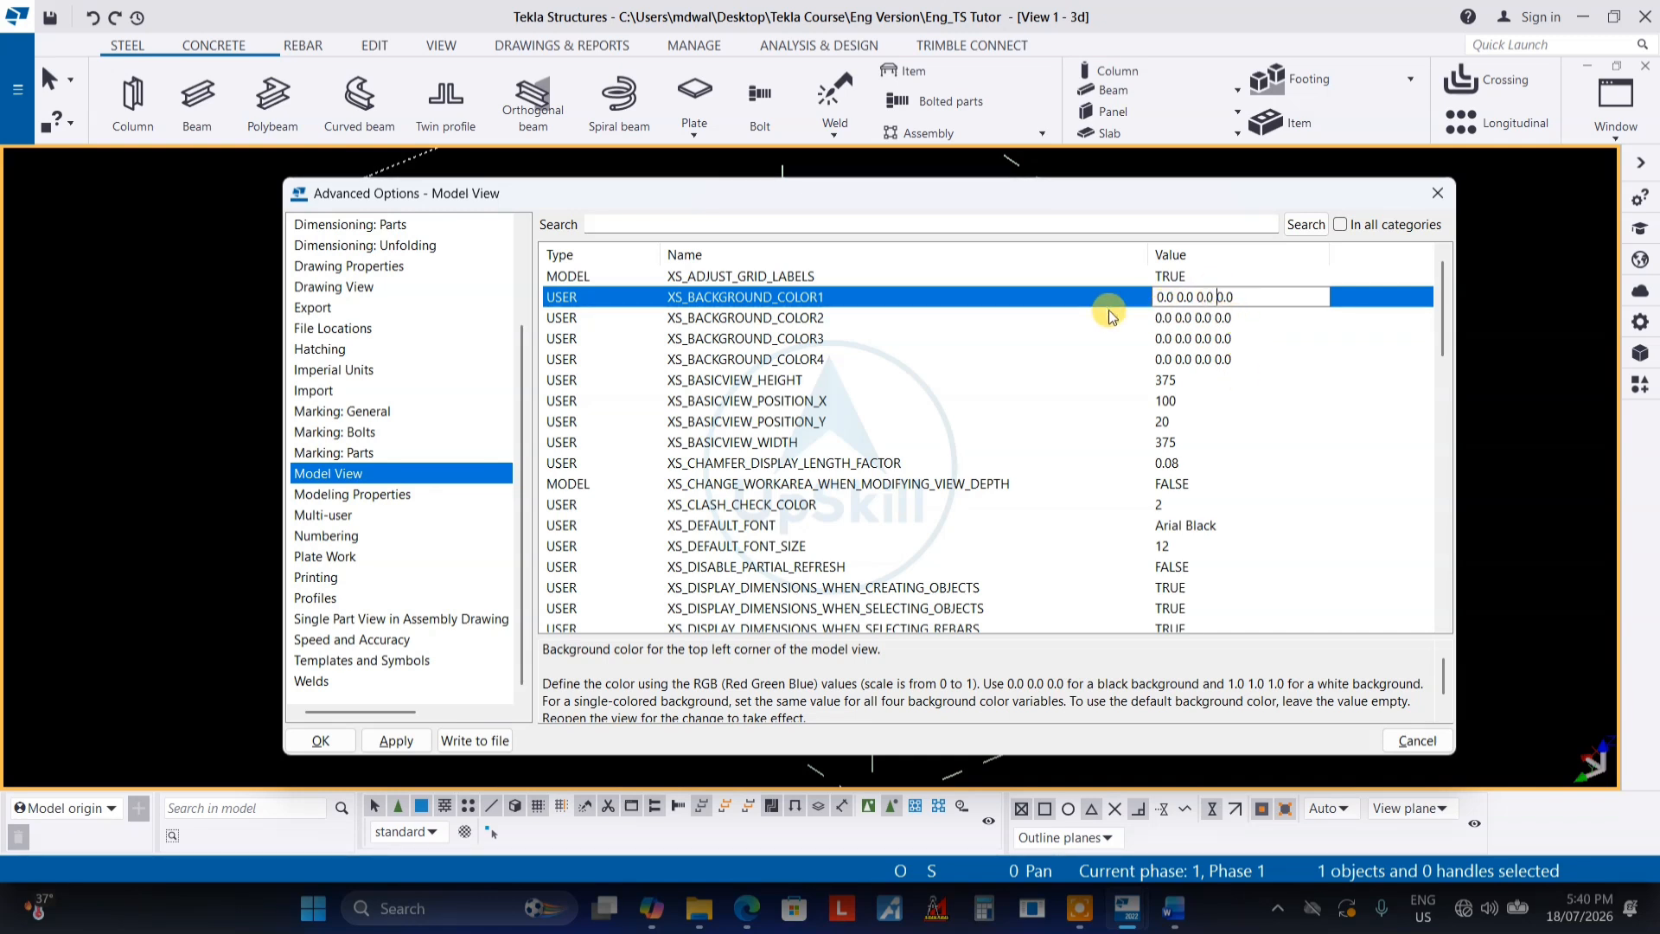
pyautogui.click(761, 318)
pyautogui.click(725, 342)
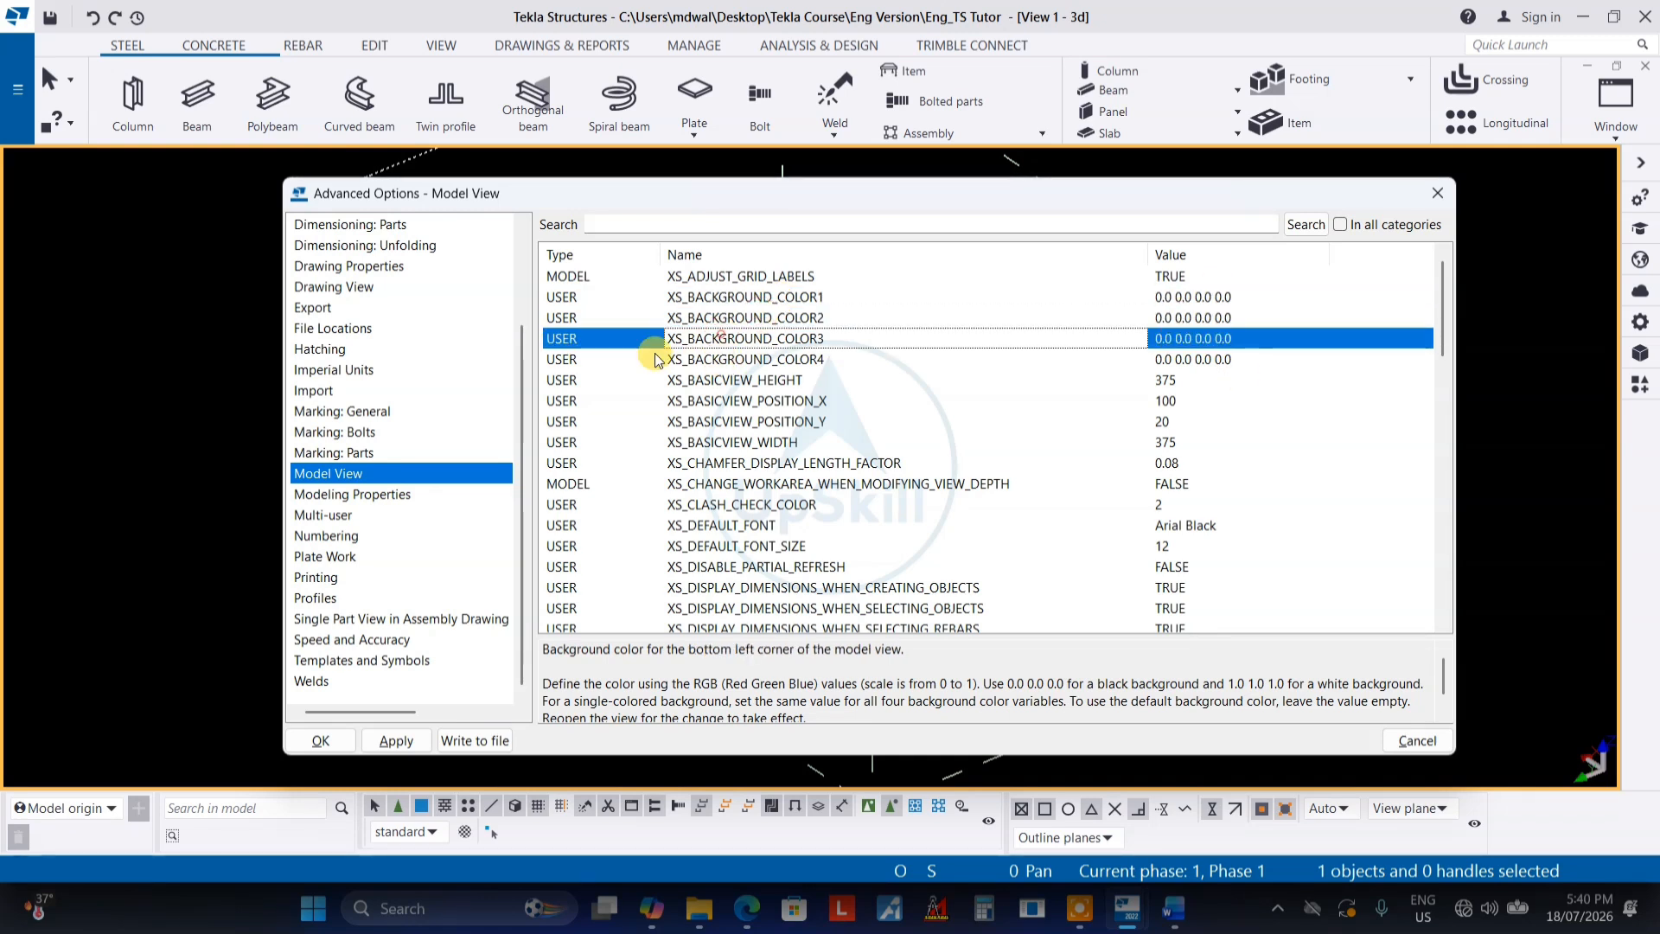
pyautogui.click(821, 361)
pyautogui.click(821, 317)
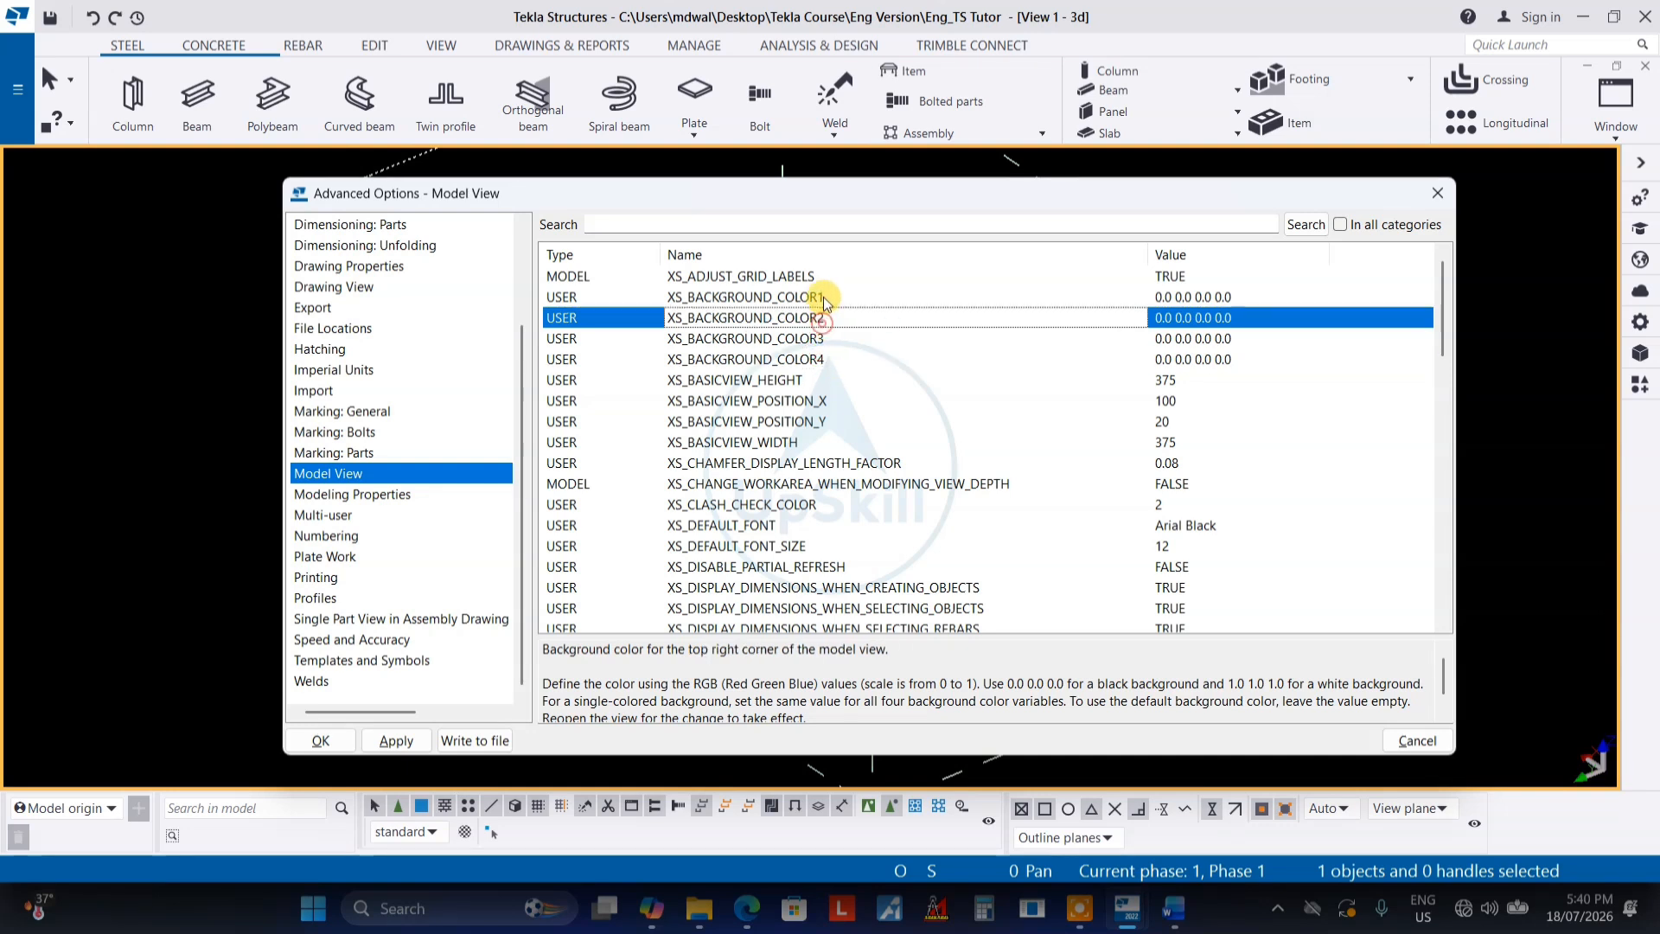
pyautogui.click(821, 296)
pyautogui.scroll(-1, 639, 659)
pyautogui.scroll(1, 697, 678)
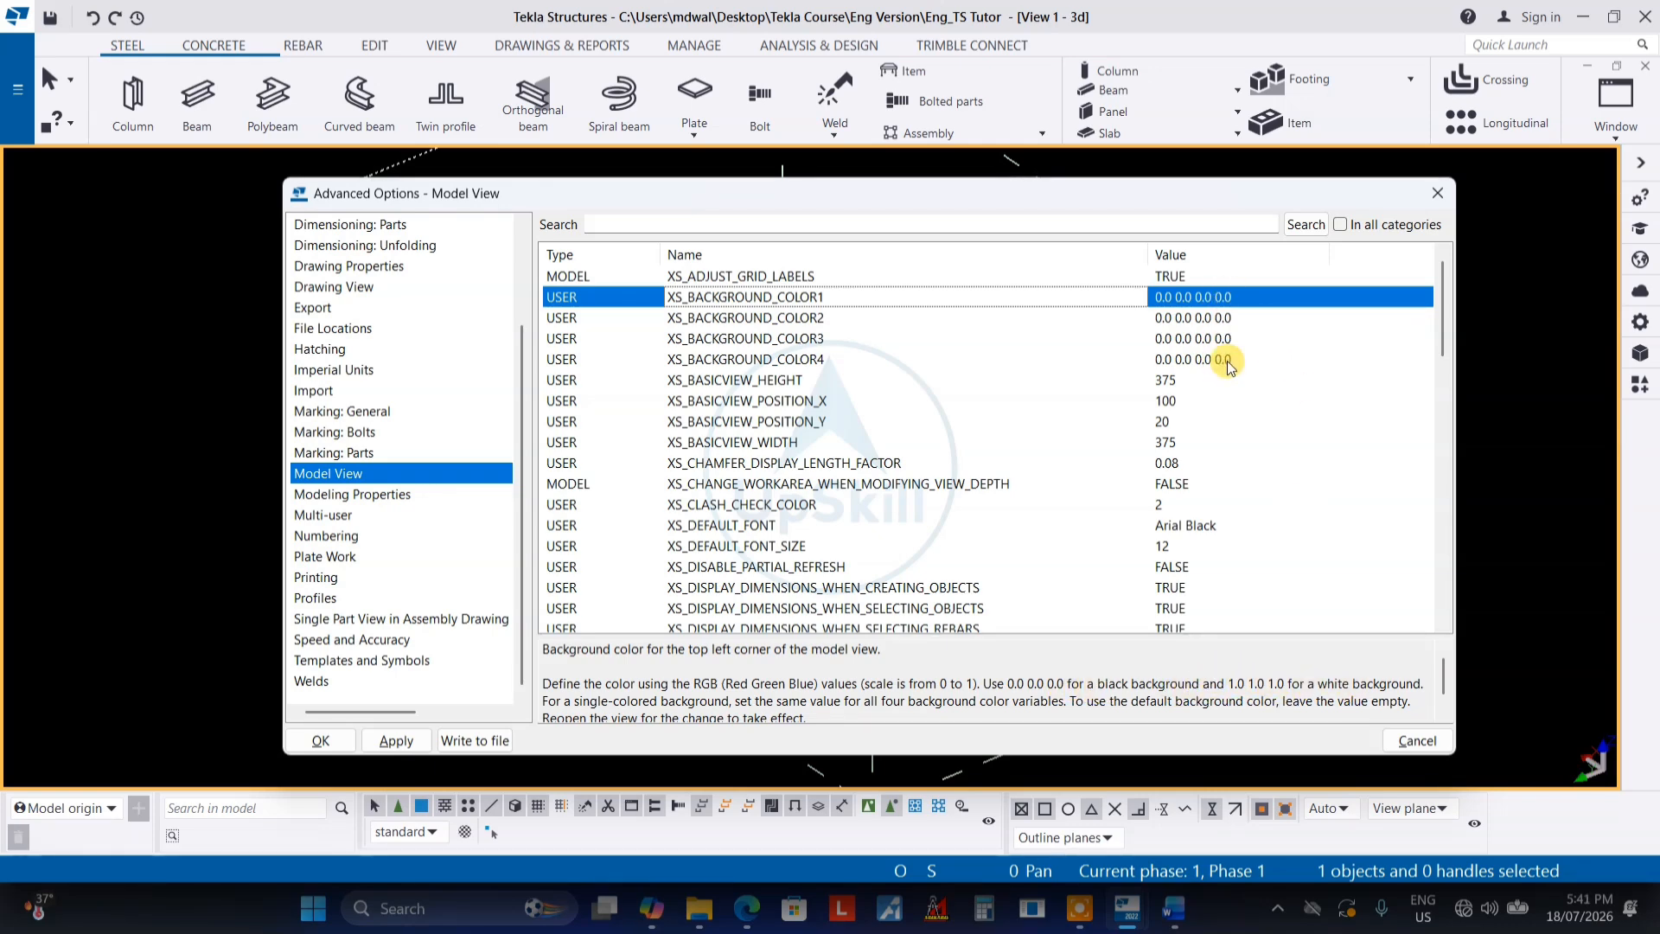
pyautogui.click(1439, 193)
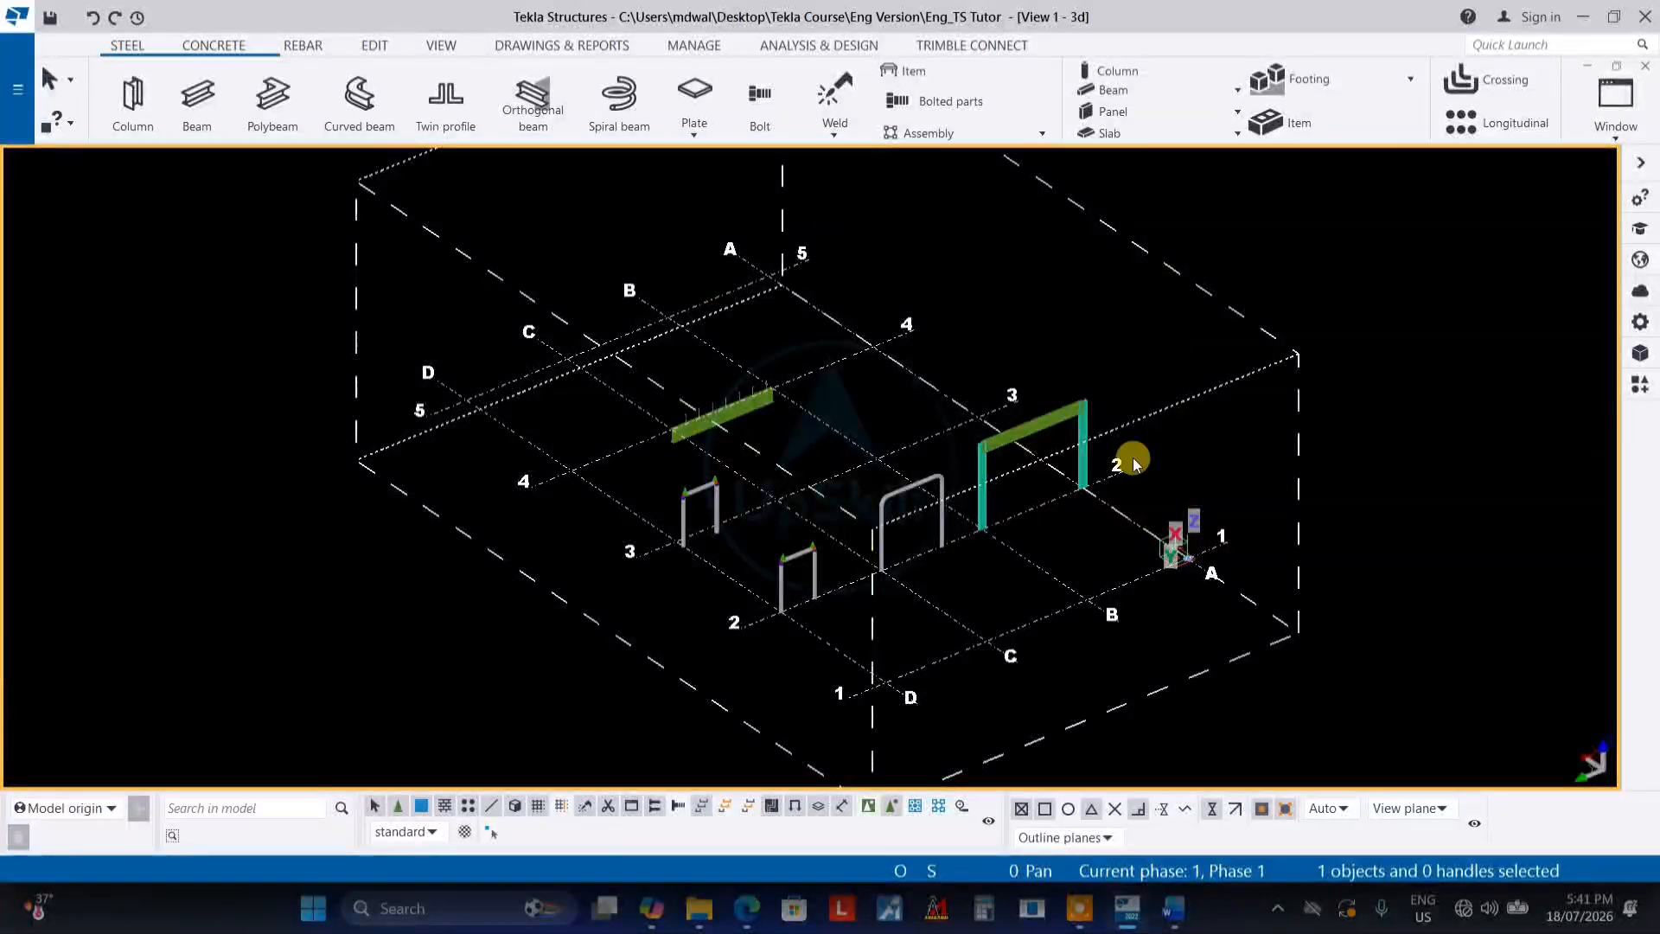
# Open the properties of the model's rectangular grid
pyautogui.moveTo(1214, 350); pyautogui.dragTo(1214, 377, button='middle')
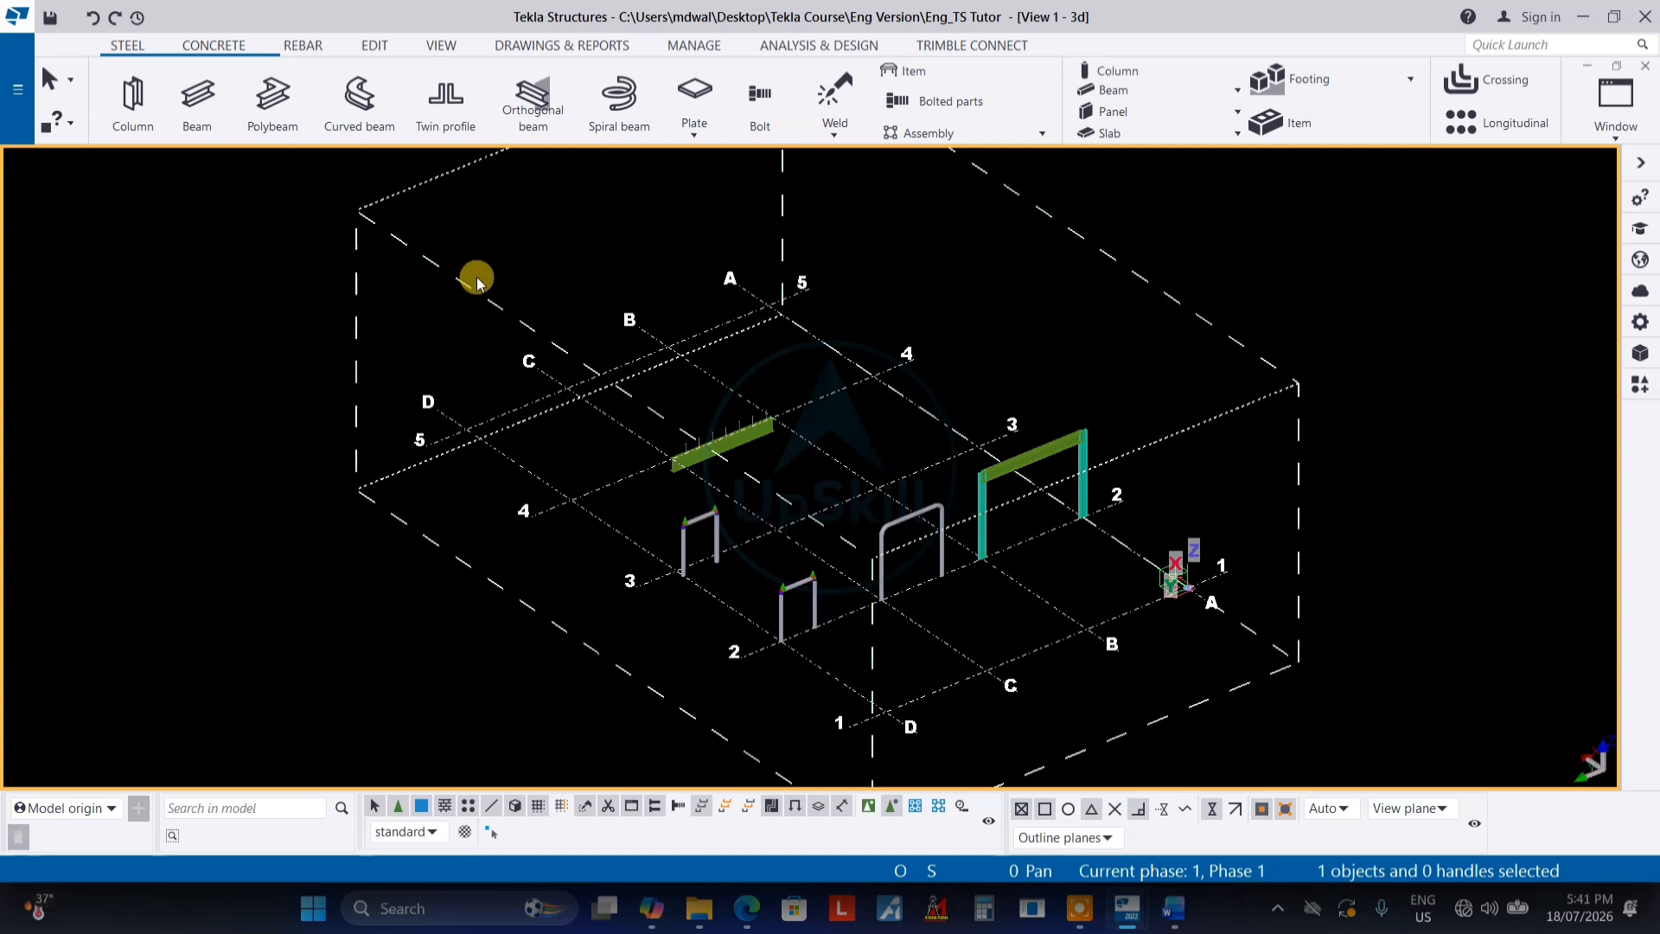
pyautogui.scroll(-2, 1063, 621)
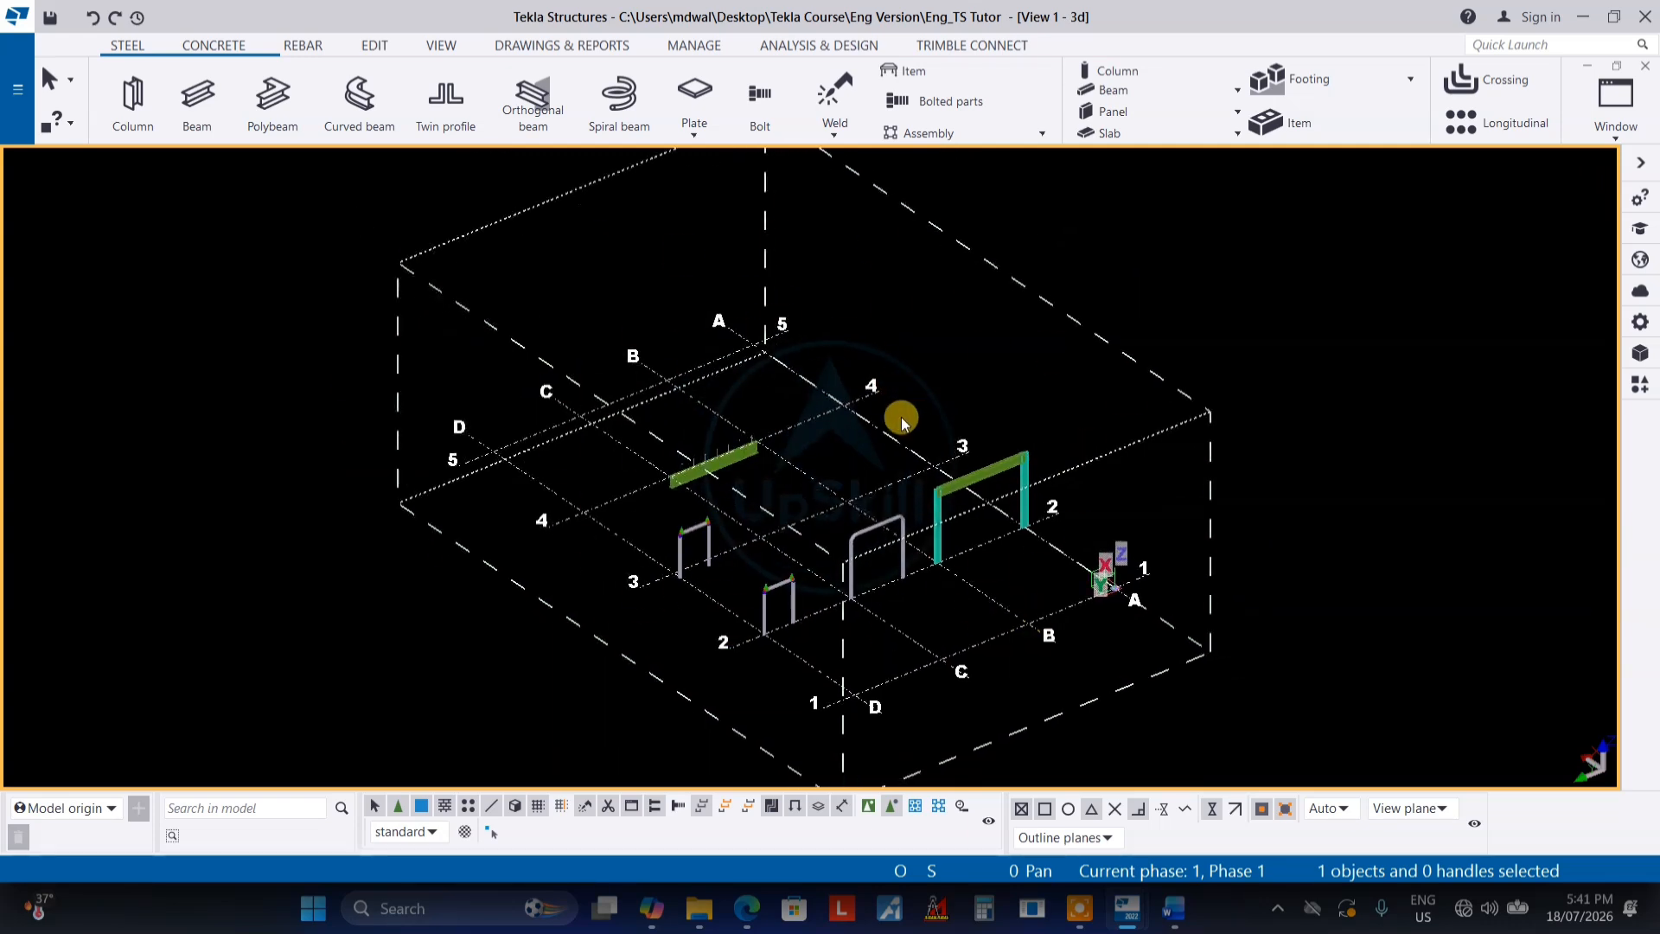
pyautogui.scroll(1, 1068, 536)
pyautogui.scroll(1, 915, 563)
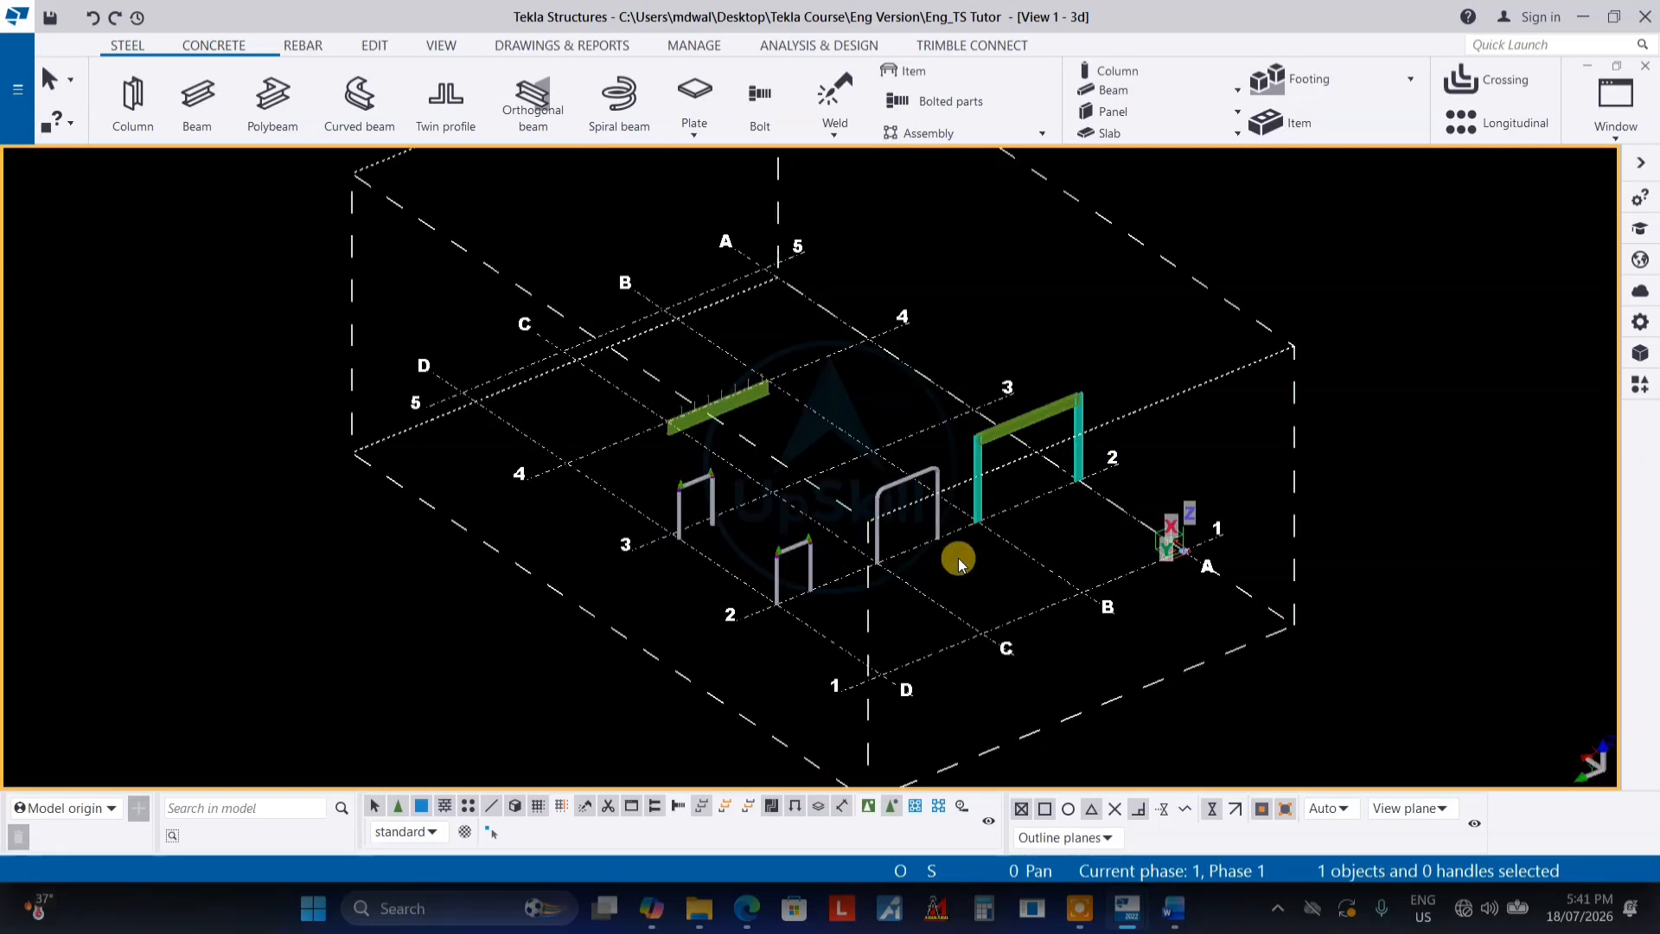
pyautogui.moveTo(894, 474)
pyautogui.mouseDown(button='middle')
pyautogui.moveTo(866, 502)
pyautogui.moveTo(876, 481)
pyautogui.mouseUp(button='middle')
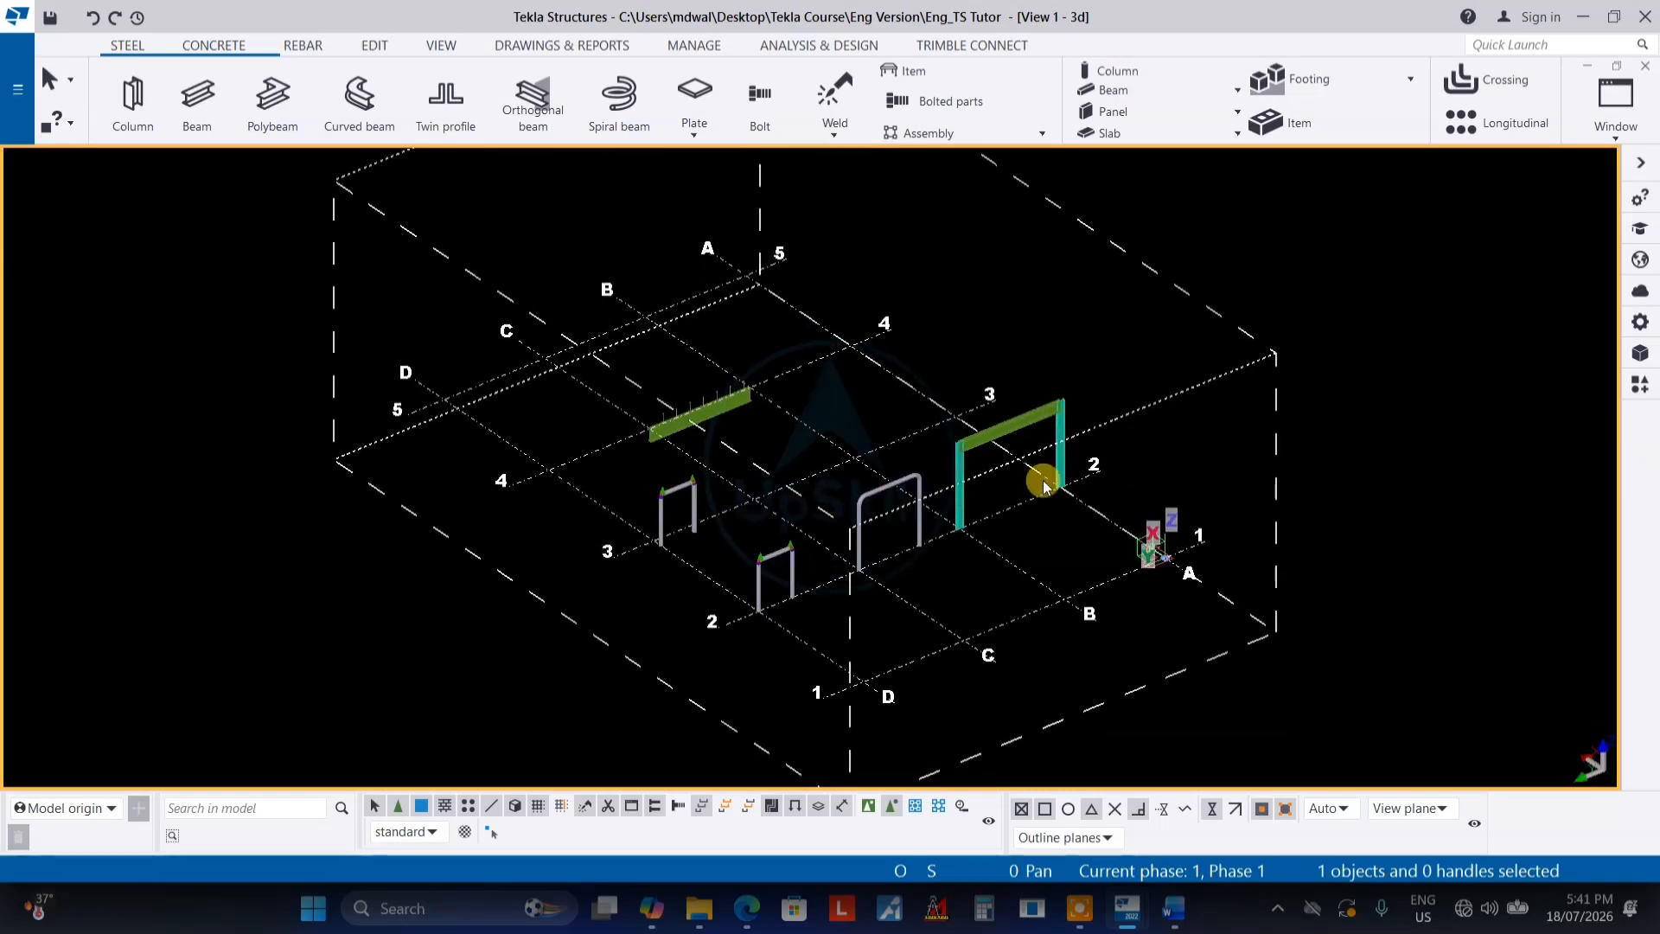
pyautogui.doubleClick(908, 612)
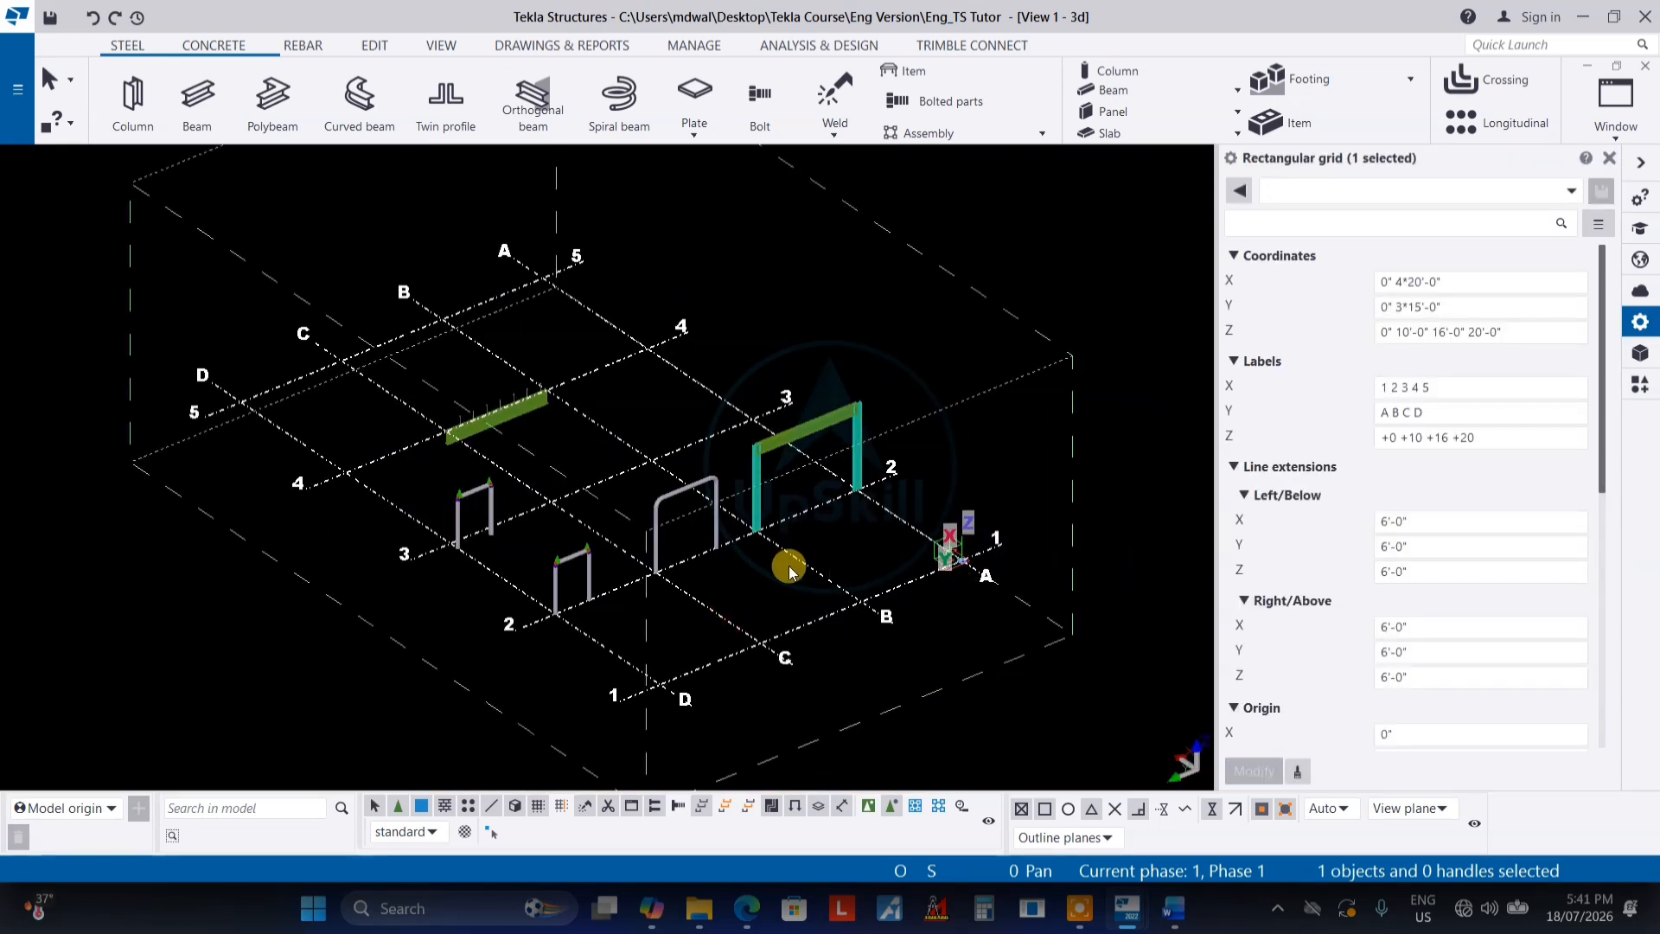
pyautogui.scroll(1, 778, 567)
pyautogui.scroll(1, 686, 537)
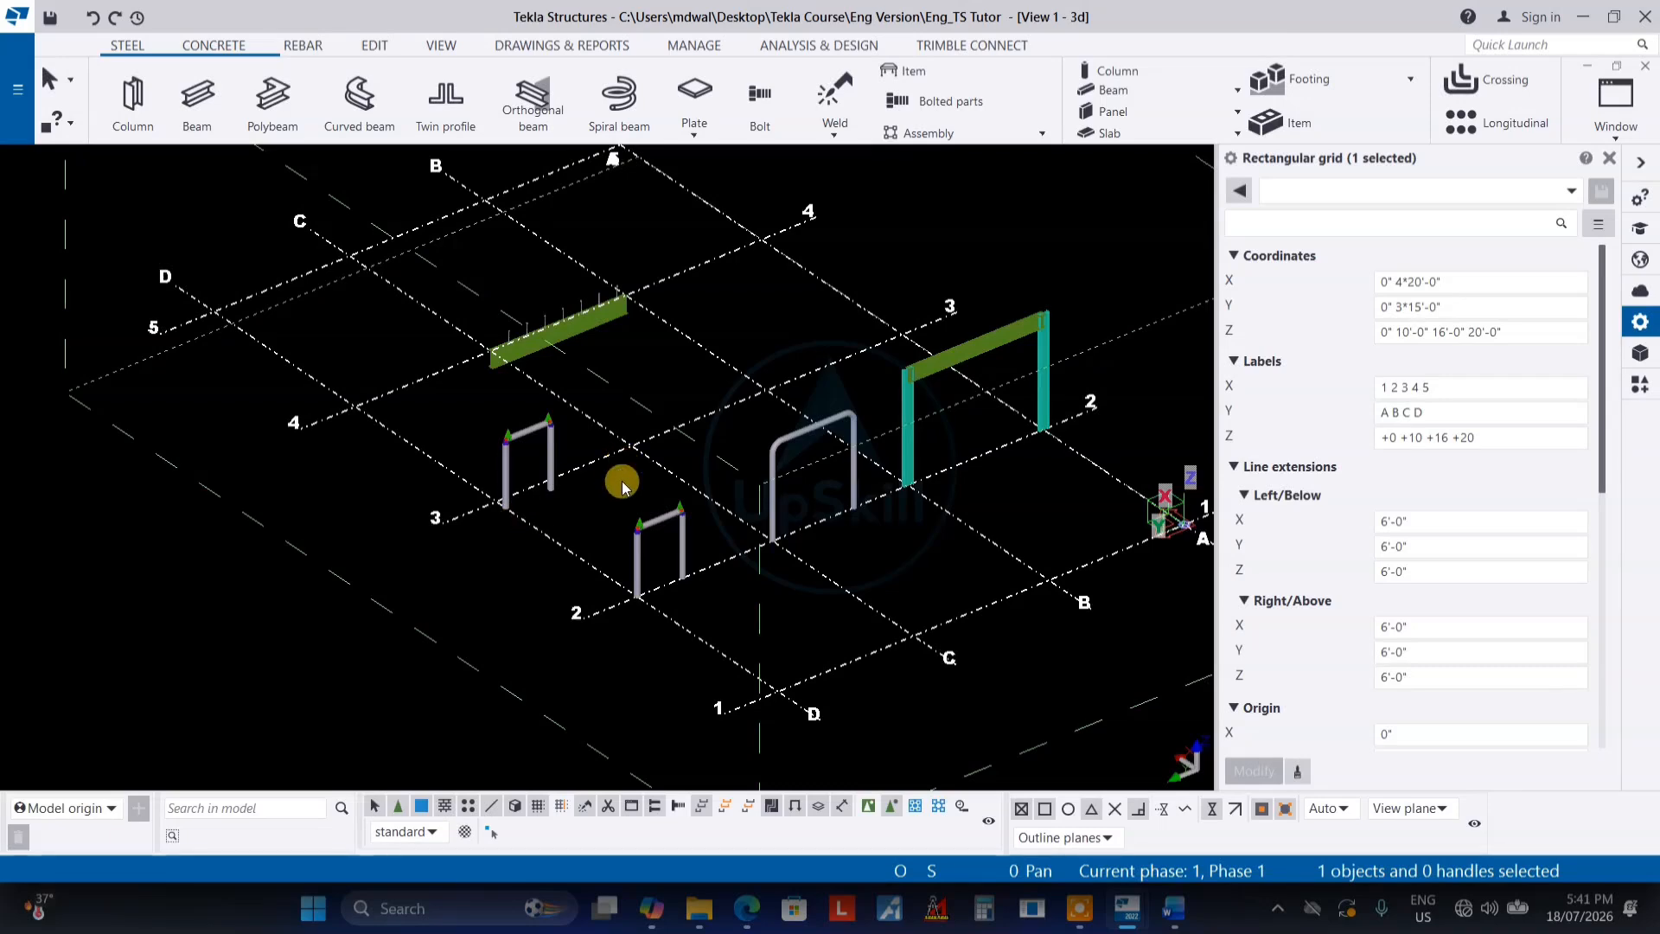
pyautogui.scroll(1, 622, 475)
pyautogui.scroll(1, 604, 448)
pyautogui.scroll(1, 675, 382)
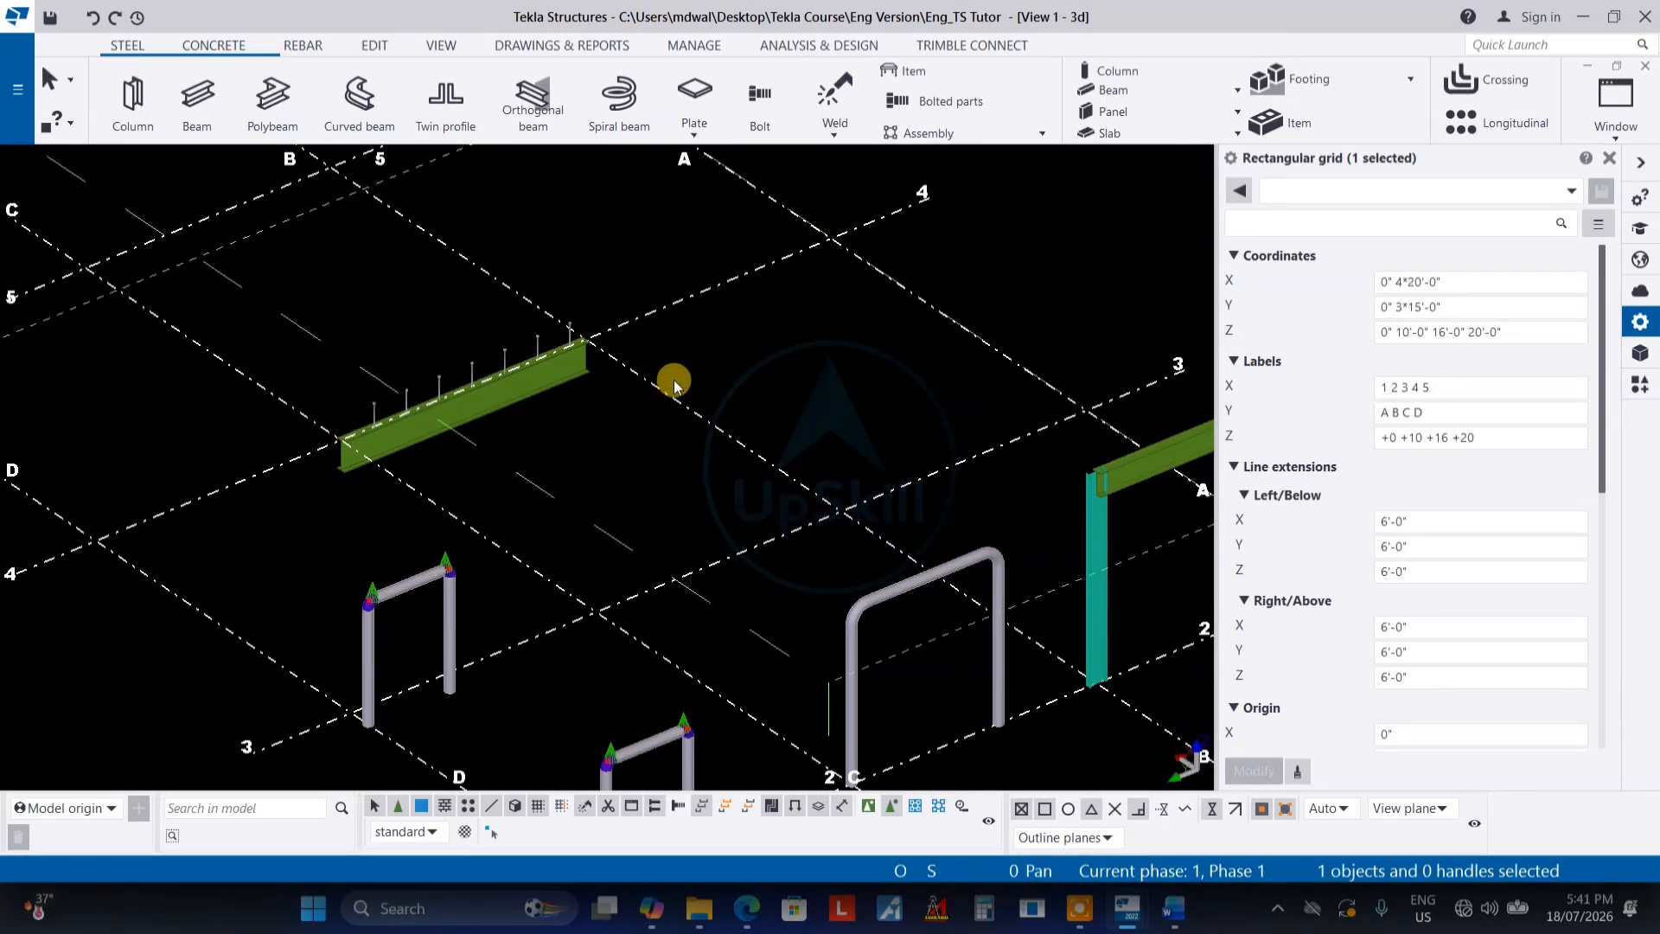
pyautogui.scroll(-2, 672, 380)
pyautogui.scroll(-2, 684, 342)
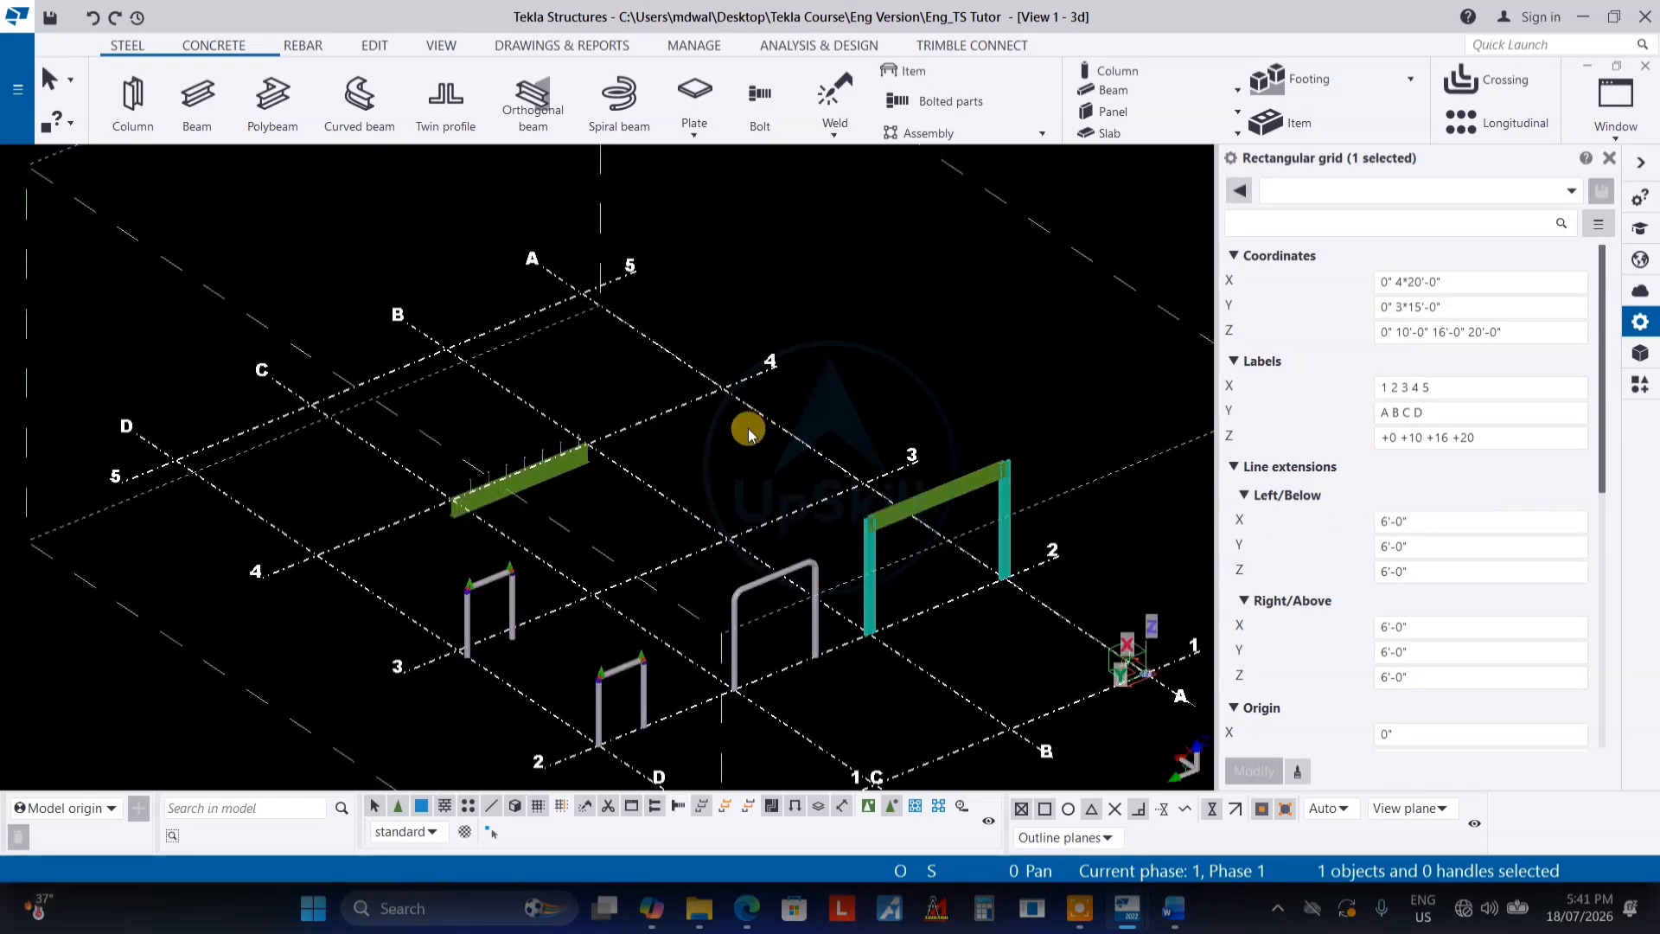
pyautogui.scroll(-1, 778, 441)
pyautogui.scroll(-1, 951, 463)
pyautogui.moveTo(924, 462); pyautogui.dragTo(910, 538, button='middle')
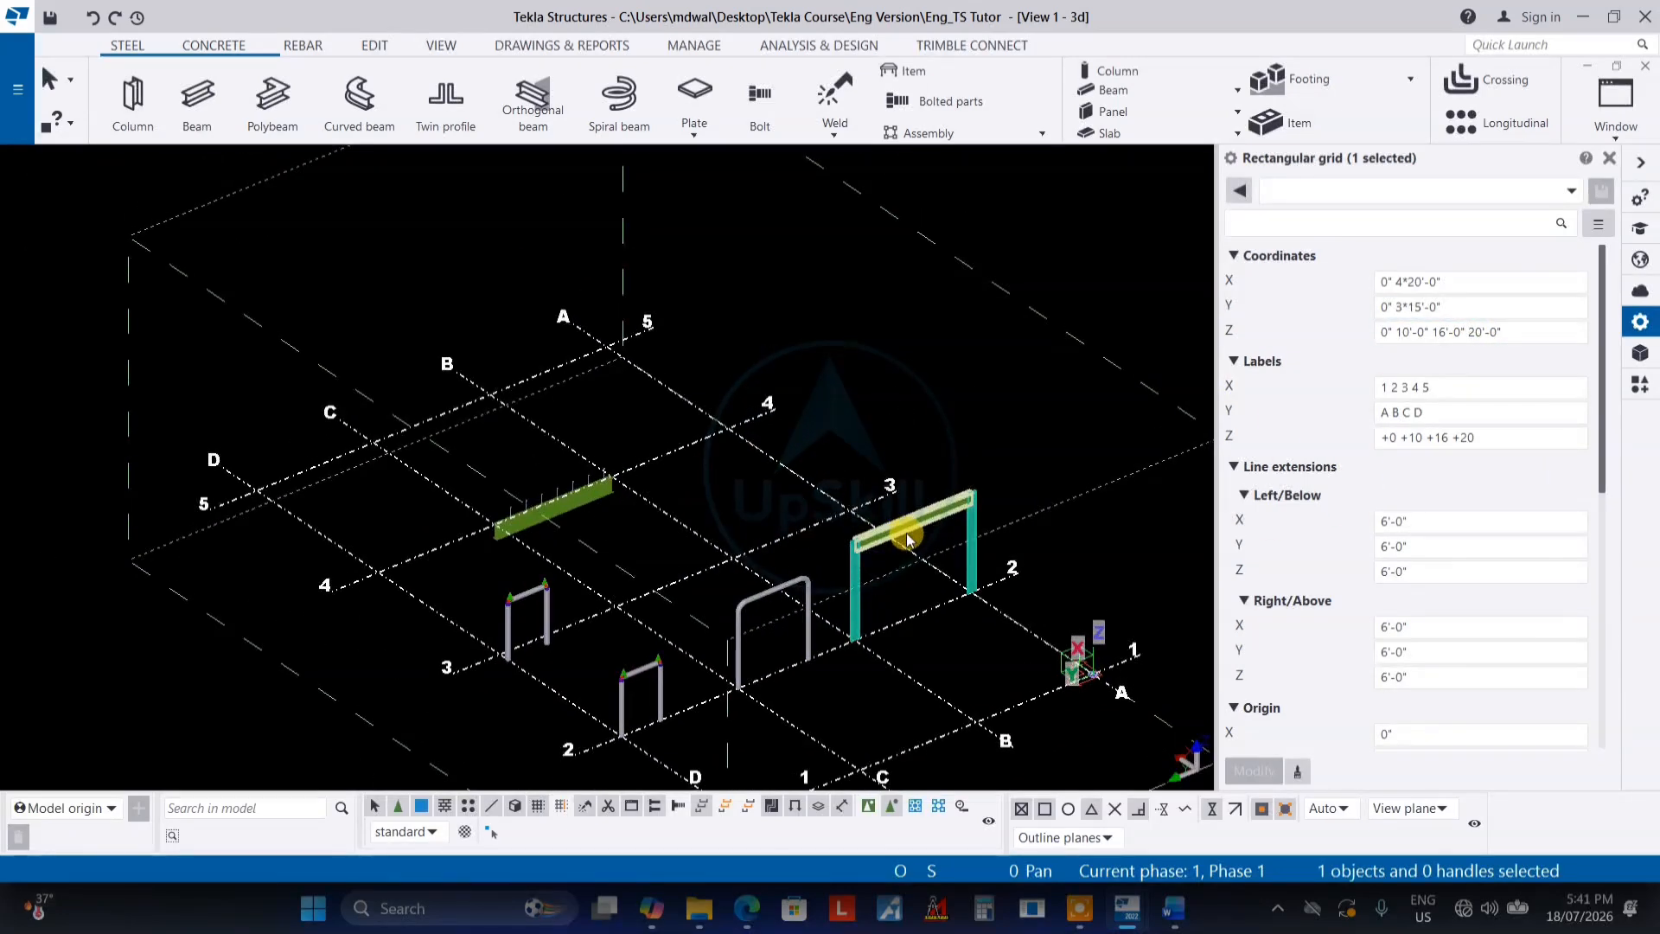
# Switch the model view from 3D to plan and fit the whole grid in view
pyautogui.hotkey('ctrl', 'p')
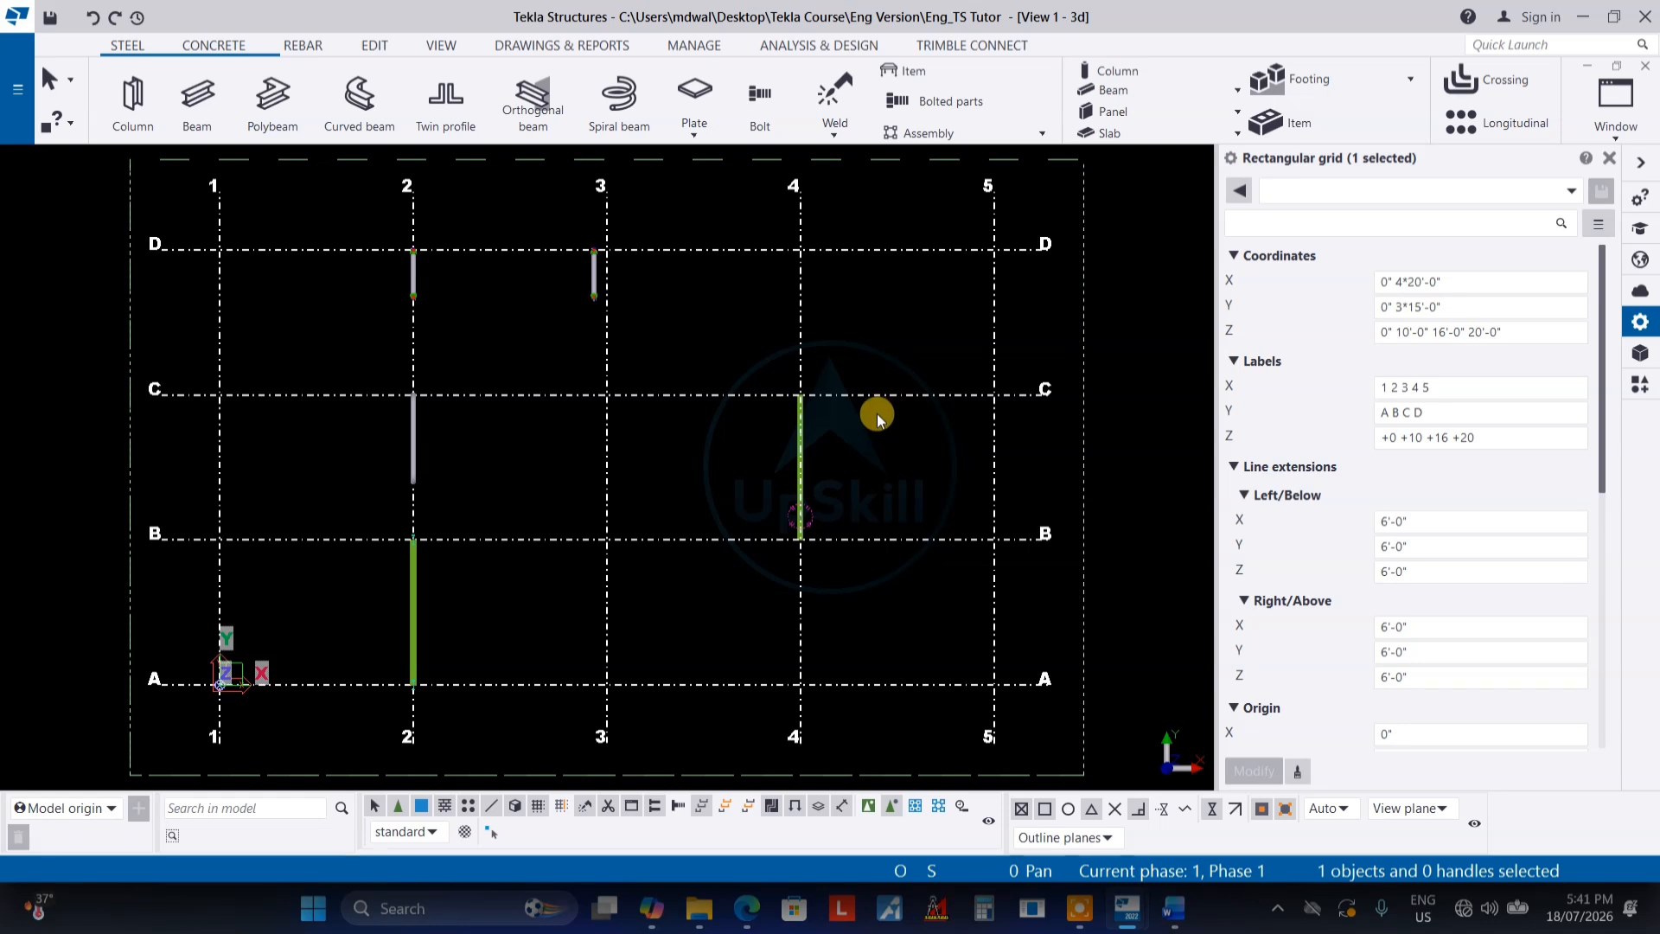
pyautogui.moveTo(864, 452); pyautogui.dragTo(896, 423, button='middle')
pyautogui.scroll(-1, 797, 450)
pyautogui.moveTo(801, 456)
pyautogui.mouseDown(button='middle')
pyautogui.moveTo(738, 507)
pyautogui.moveTo(737, 434)
pyautogui.moveTo(719, 505)
pyautogui.mouseUp(button='middle')
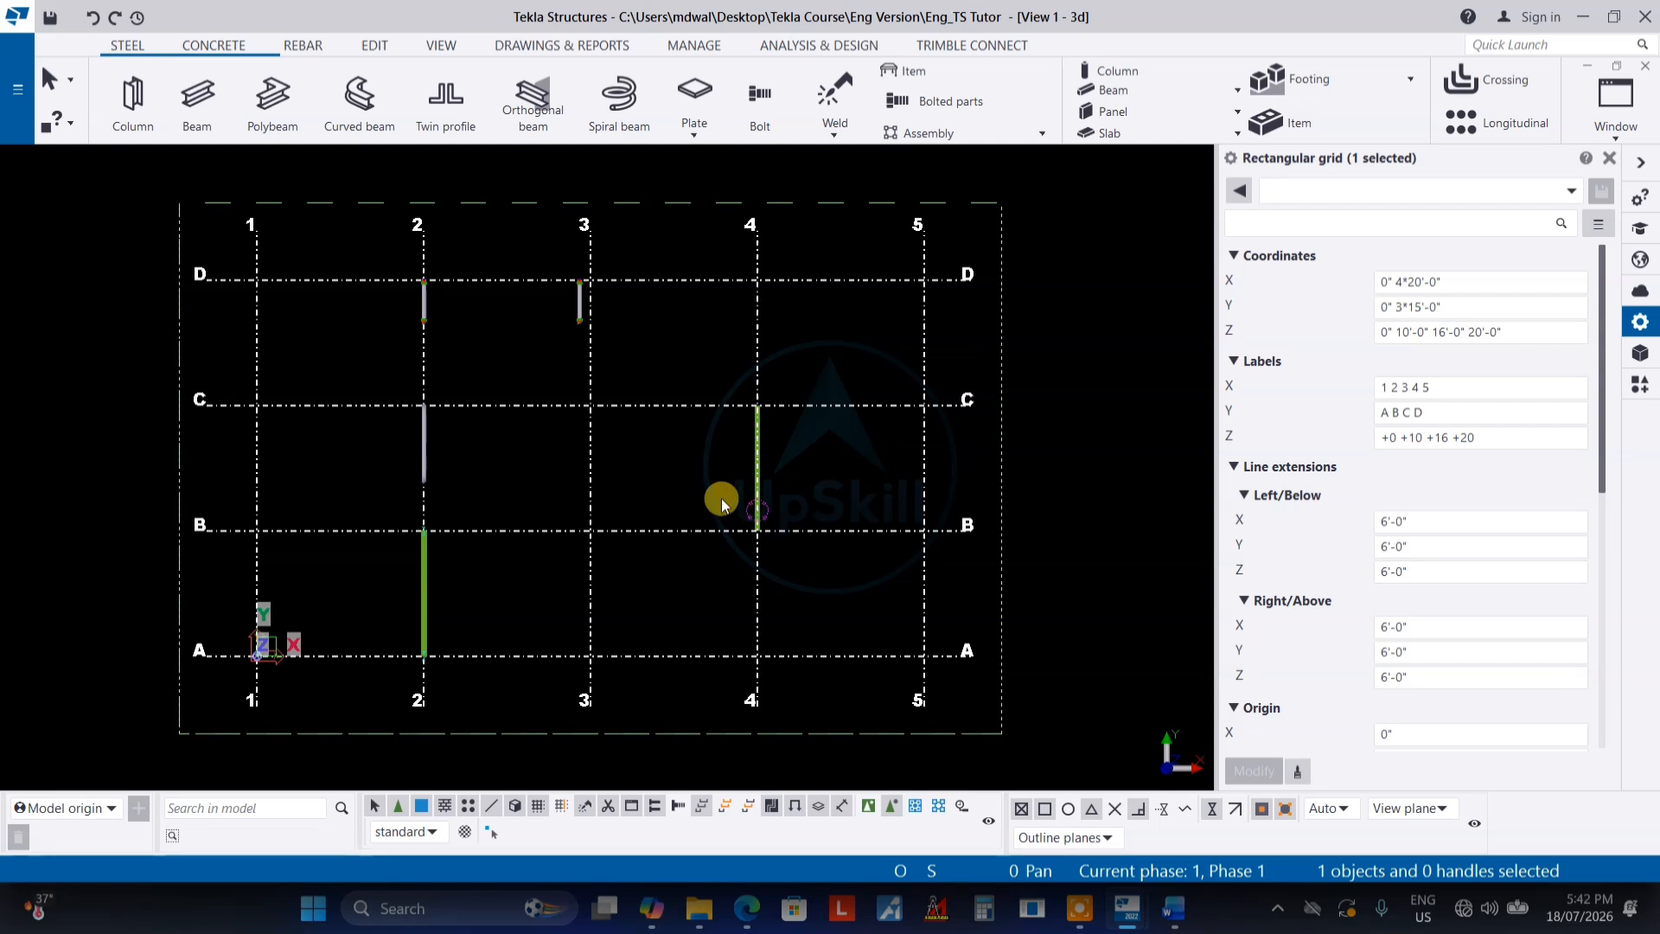
# Reselect the rectangular grid and review its coordinate, color and label properties, ending at the X labels
pyautogui.click(661, 463)
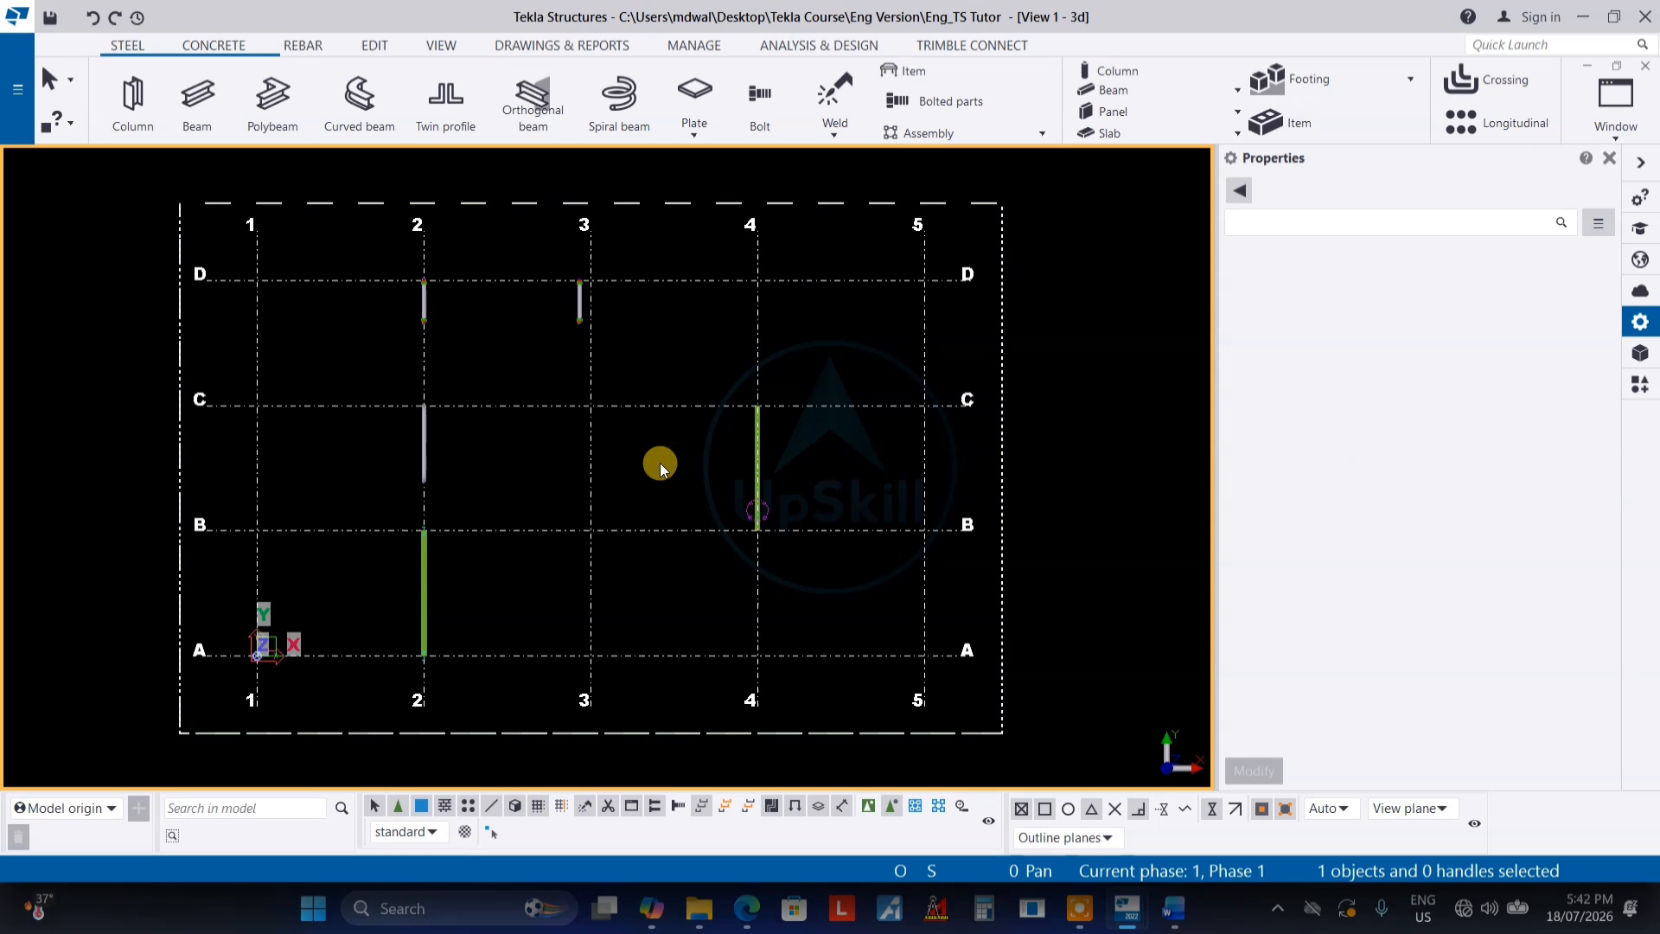
pyautogui.click(427, 422)
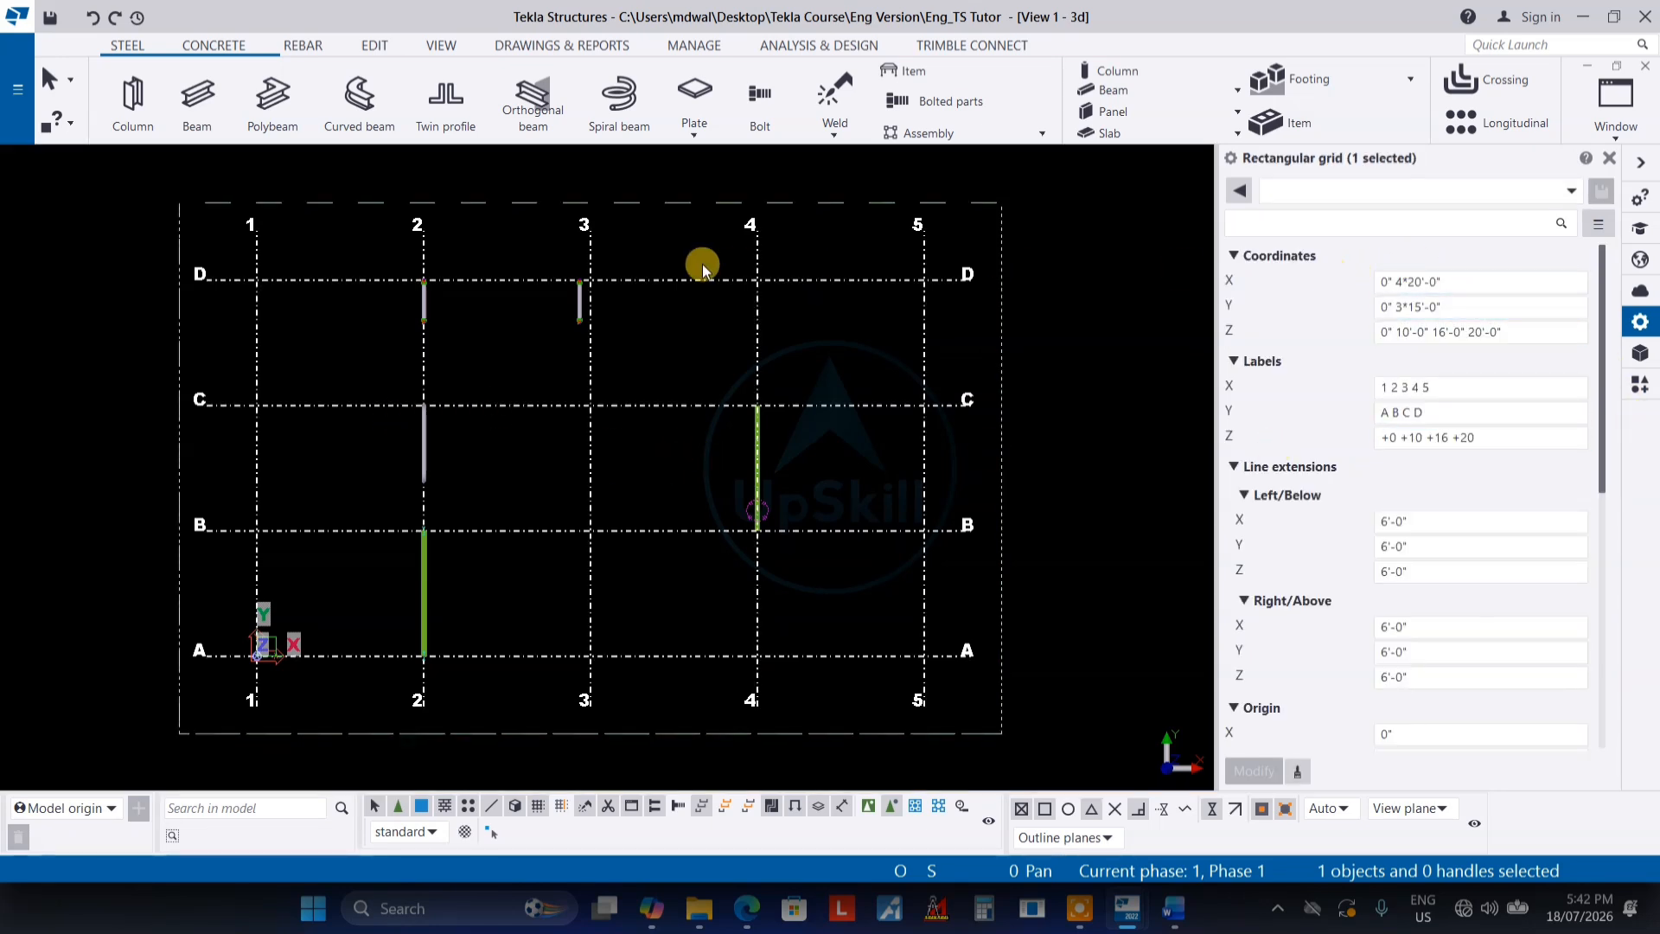
pyautogui.scroll(-3, 1369, 640)
pyautogui.scroll(-2, 1375, 609)
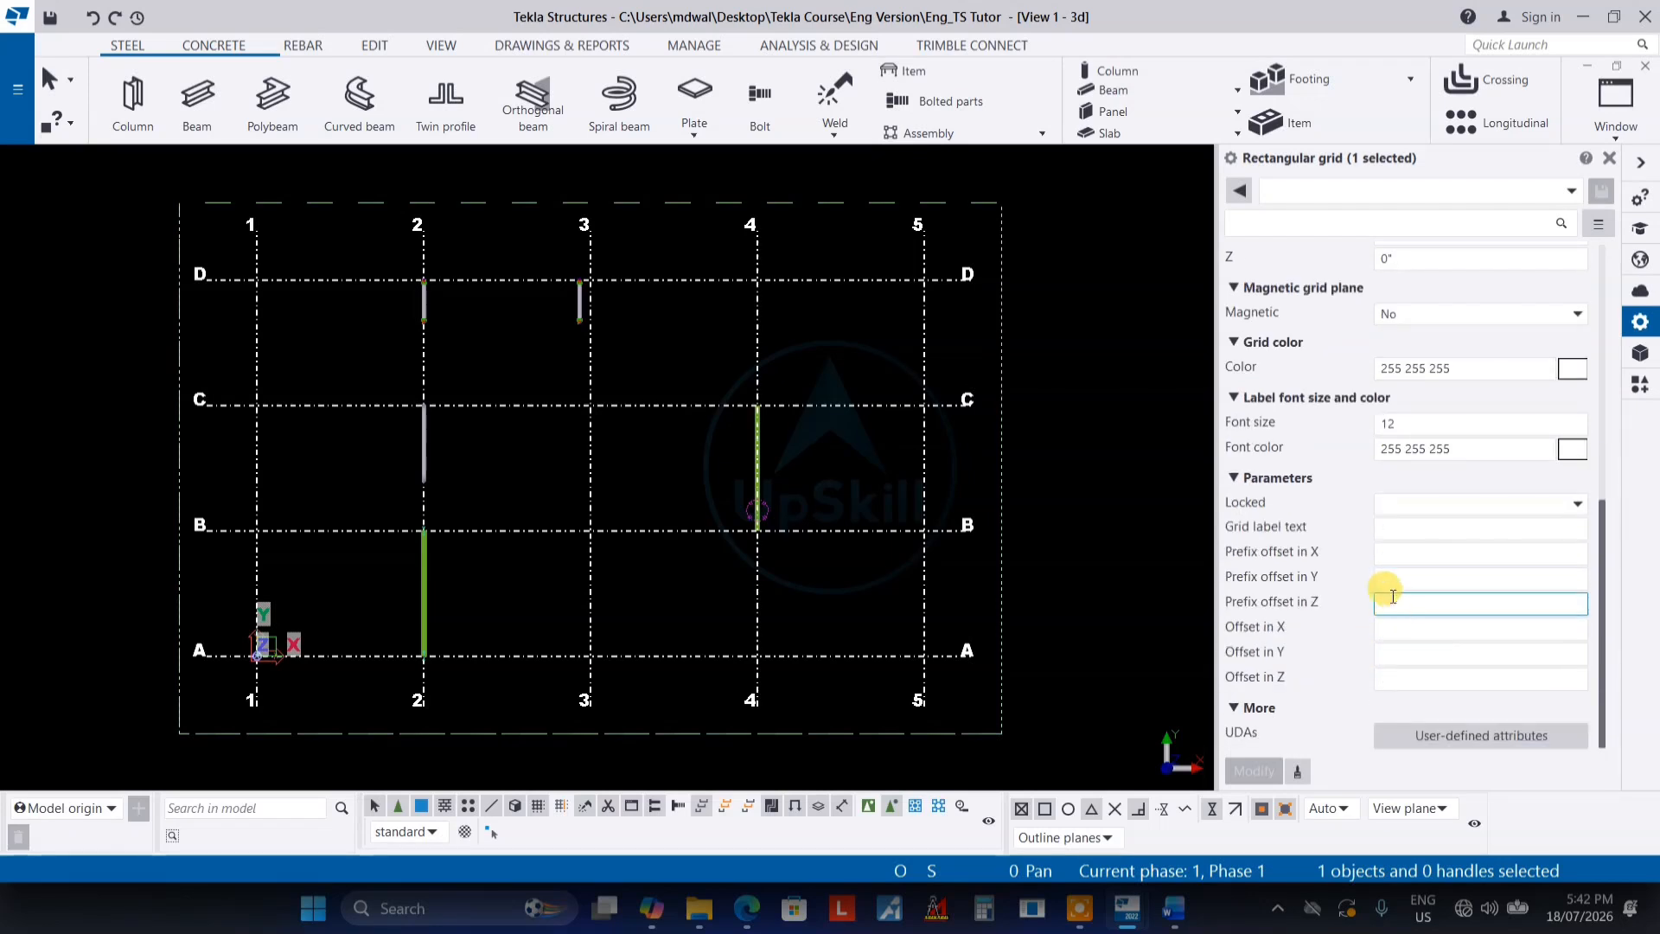
pyautogui.scroll(5, 1398, 593)
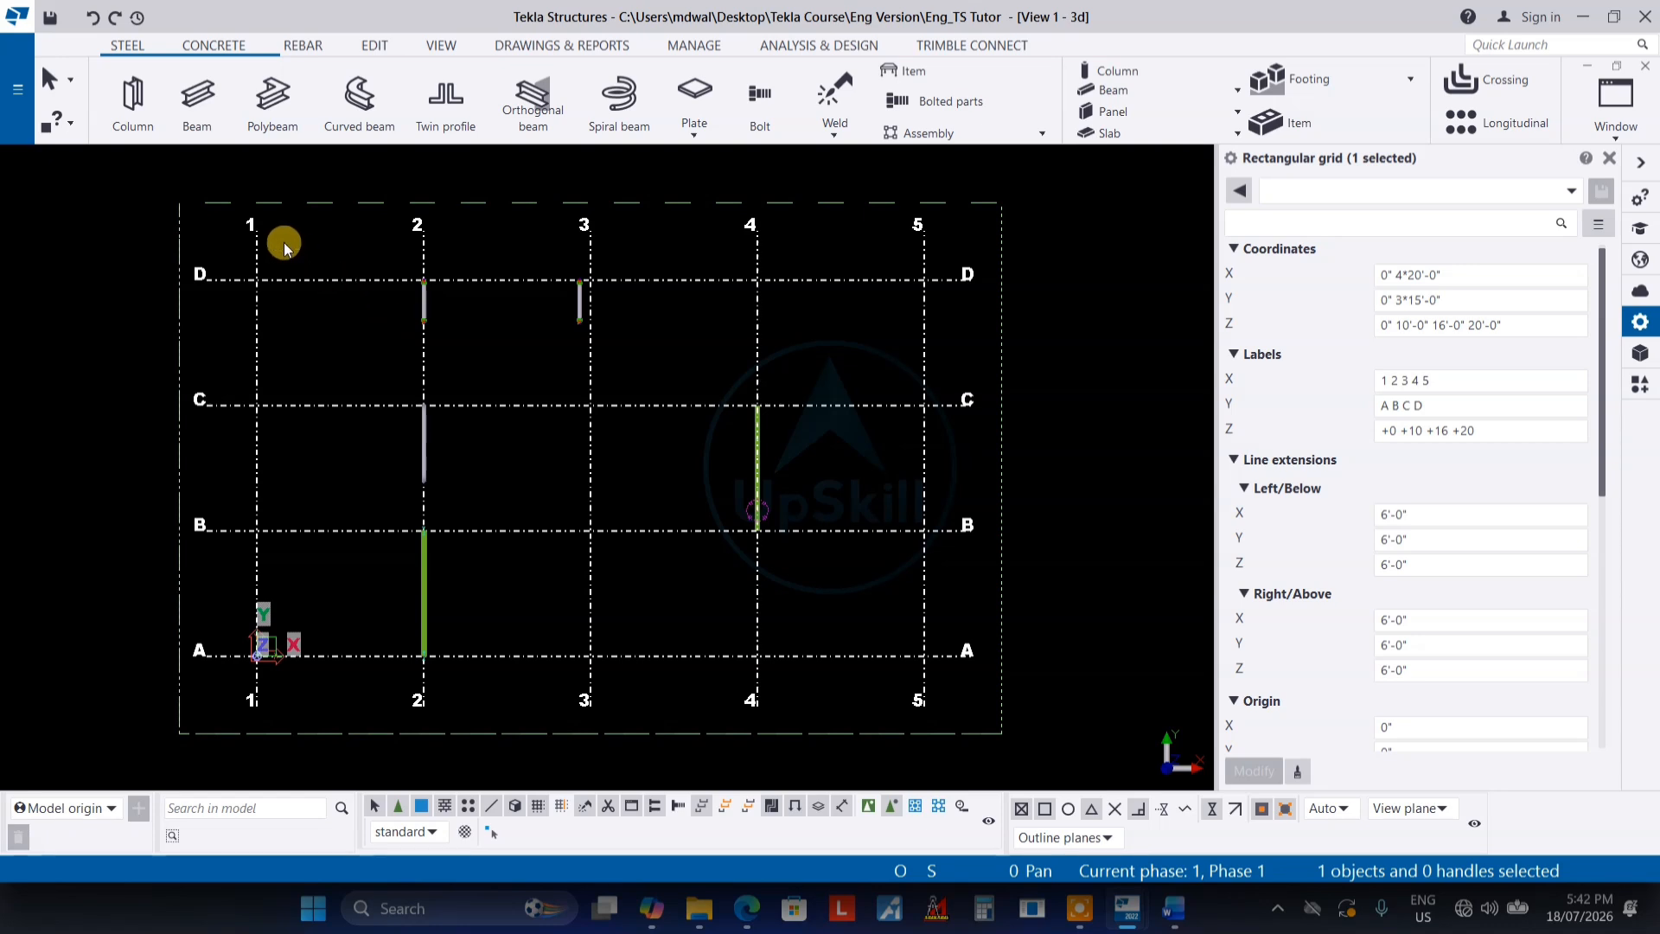
pyautogui.click(1419, 381)
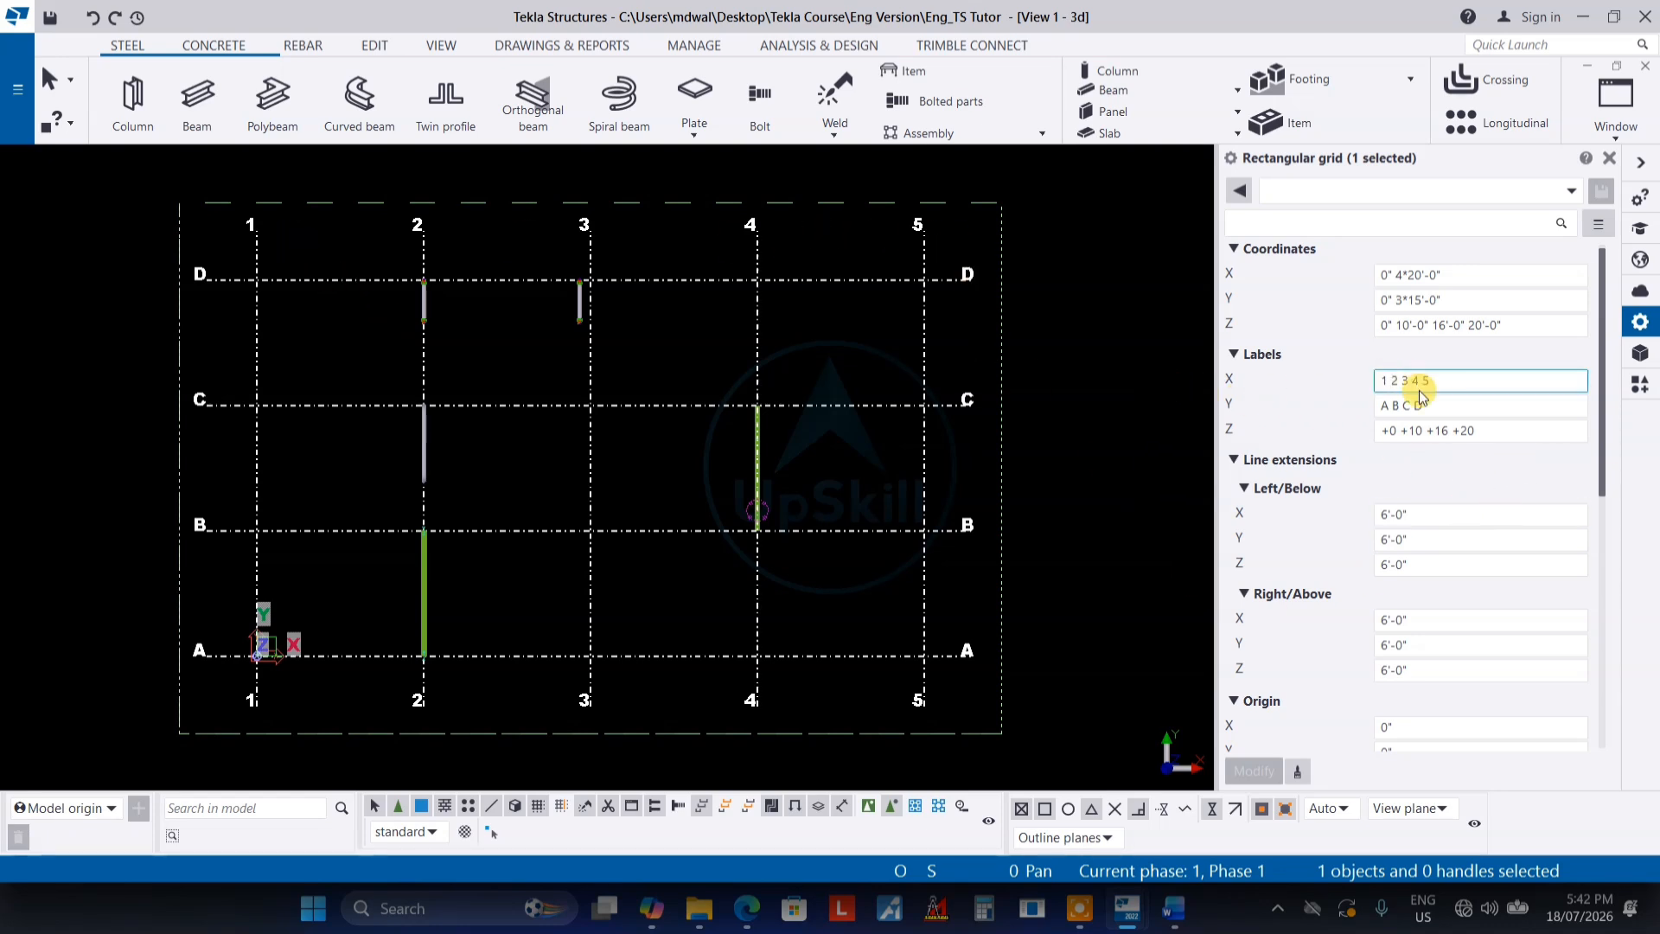
pyautogui.moveTo(1434, 377); pyautogui.dragTo(1349, 383)
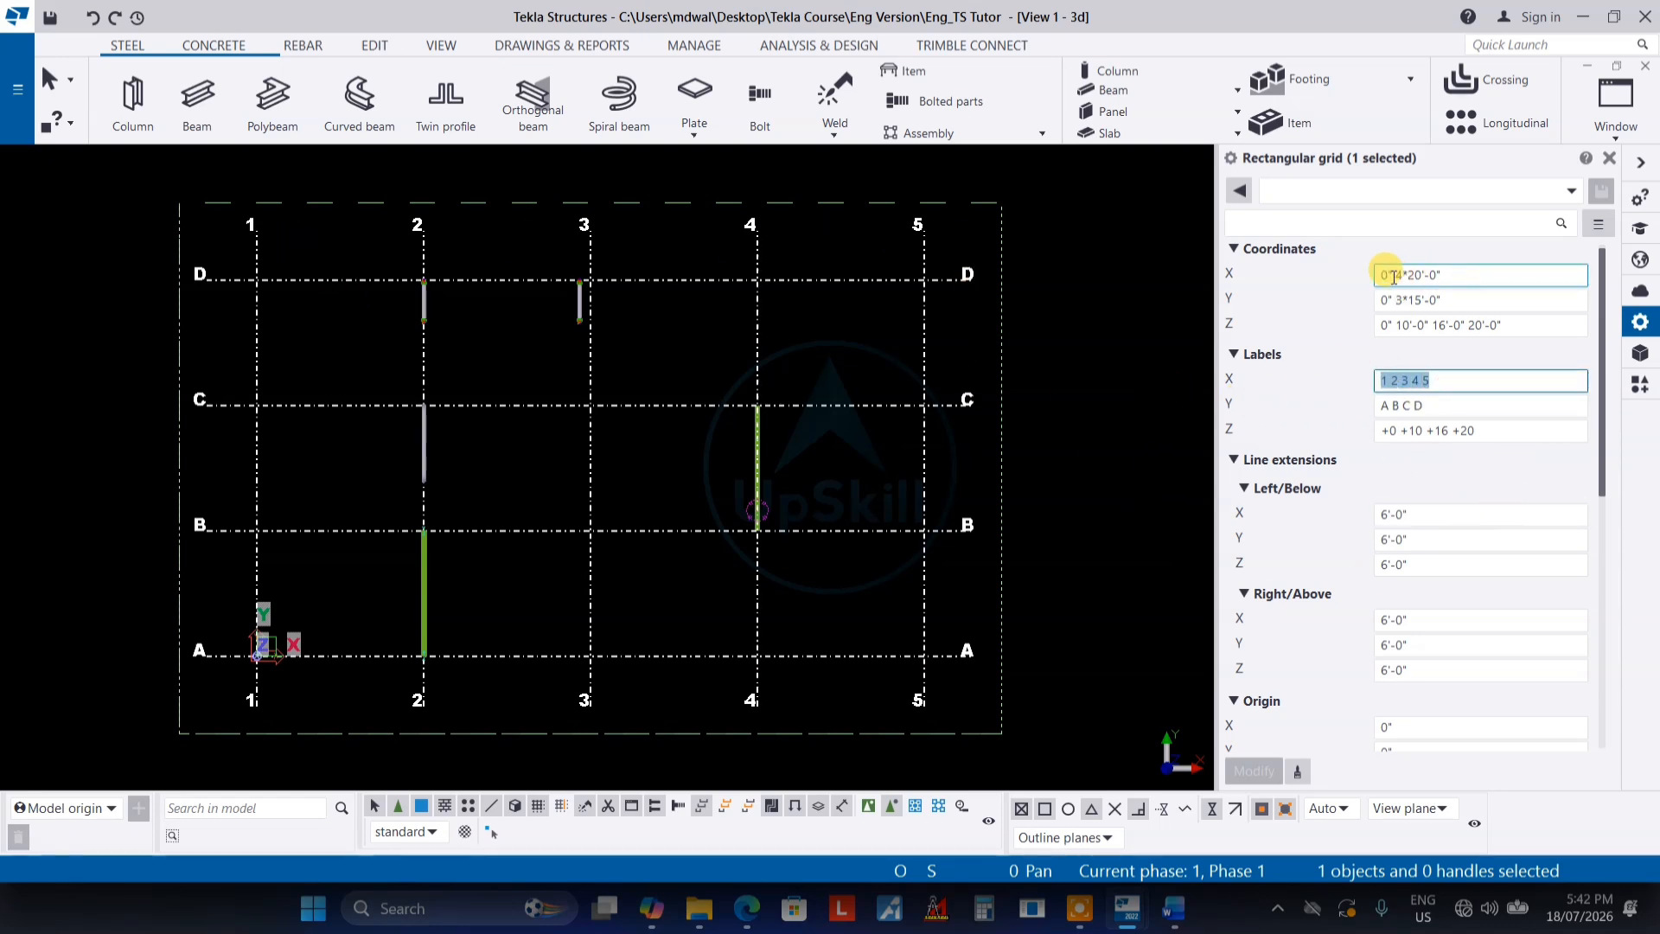
# Set the grid's X coordinates to 0" 20'-0" 30'-0" and apply the change
pyautogui.click(1388, 275)
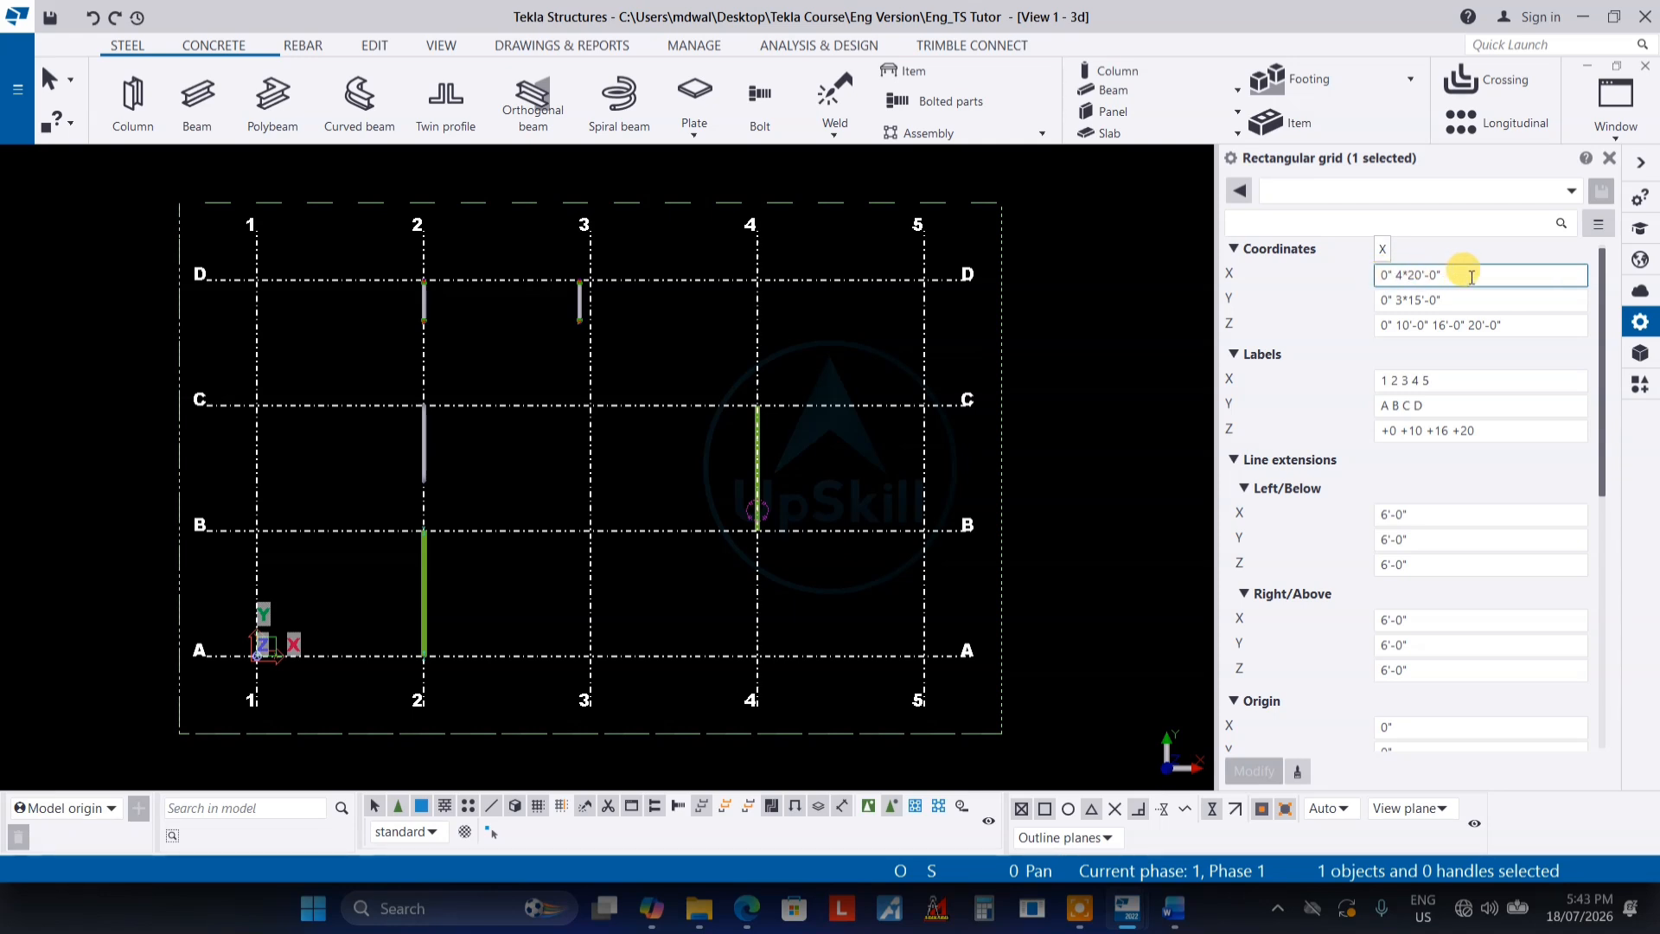
pyautogui.click(1413, 278)
pyautogui.press('BackSpace')
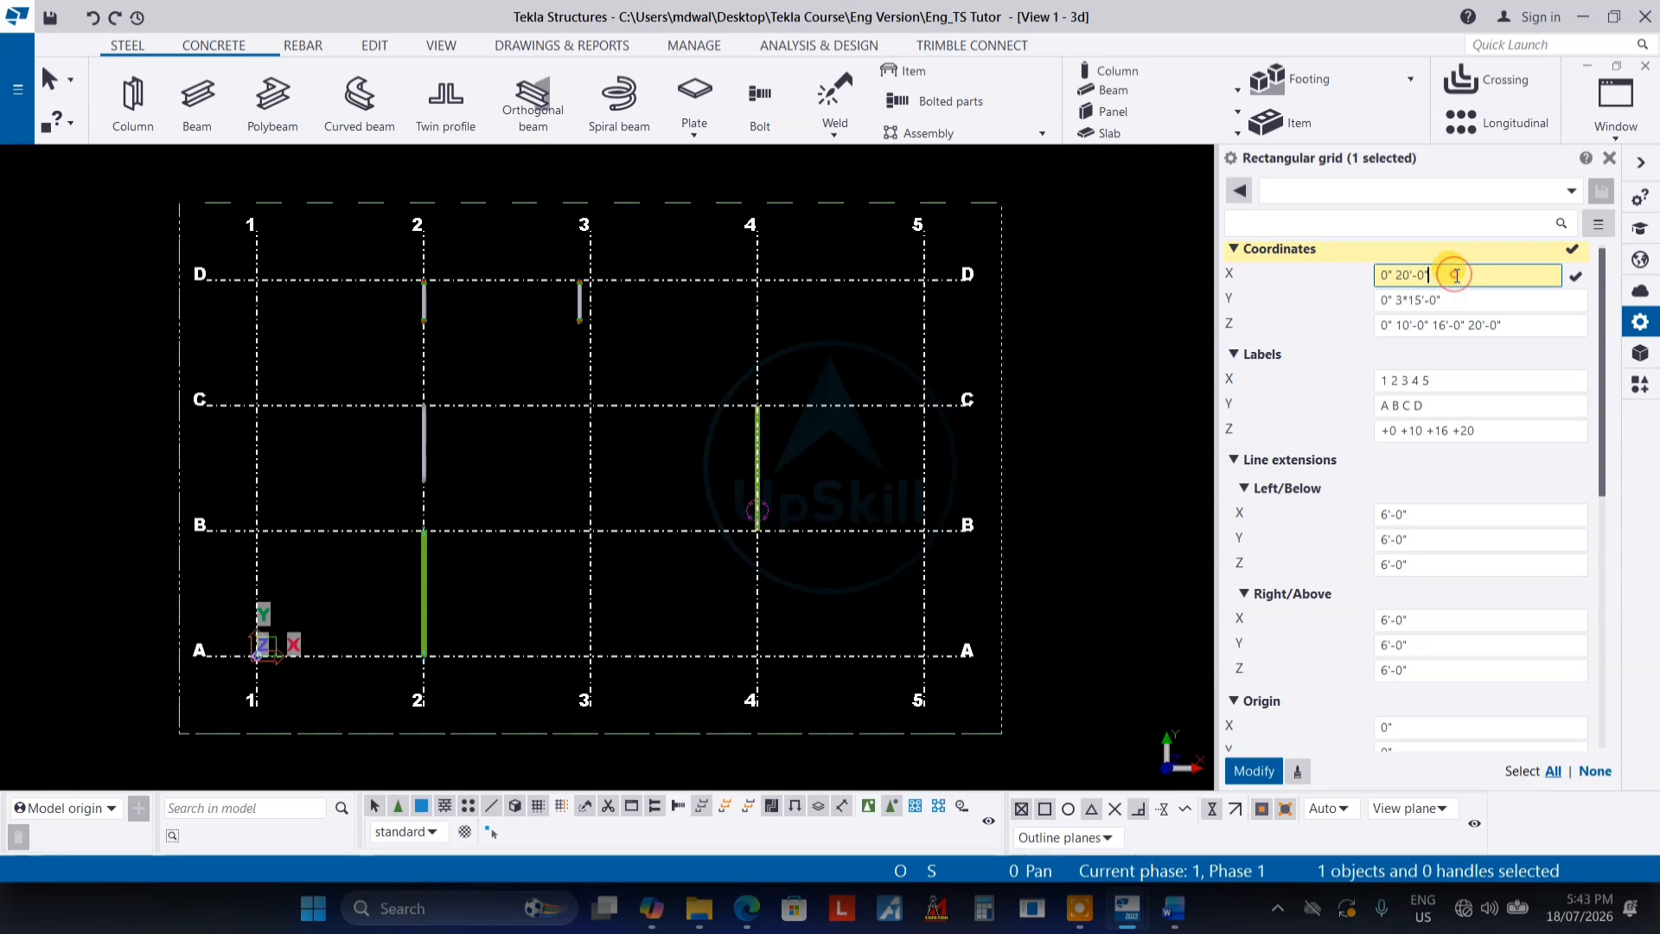
pyautogui.write('30')
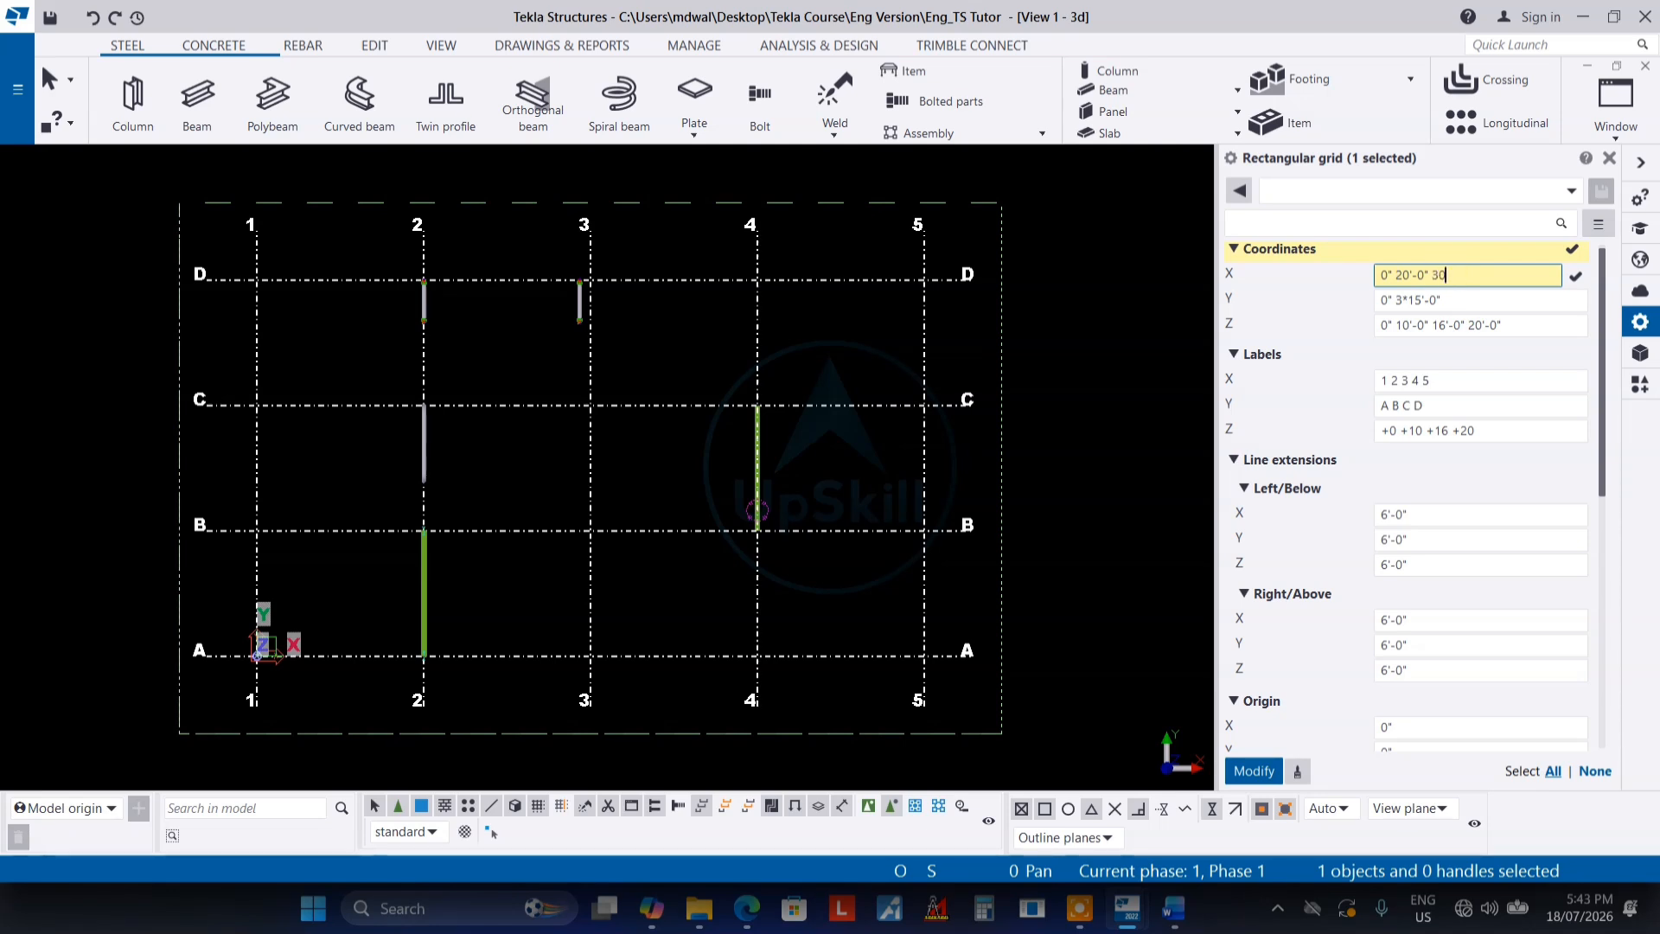
pyautogui.write('-')
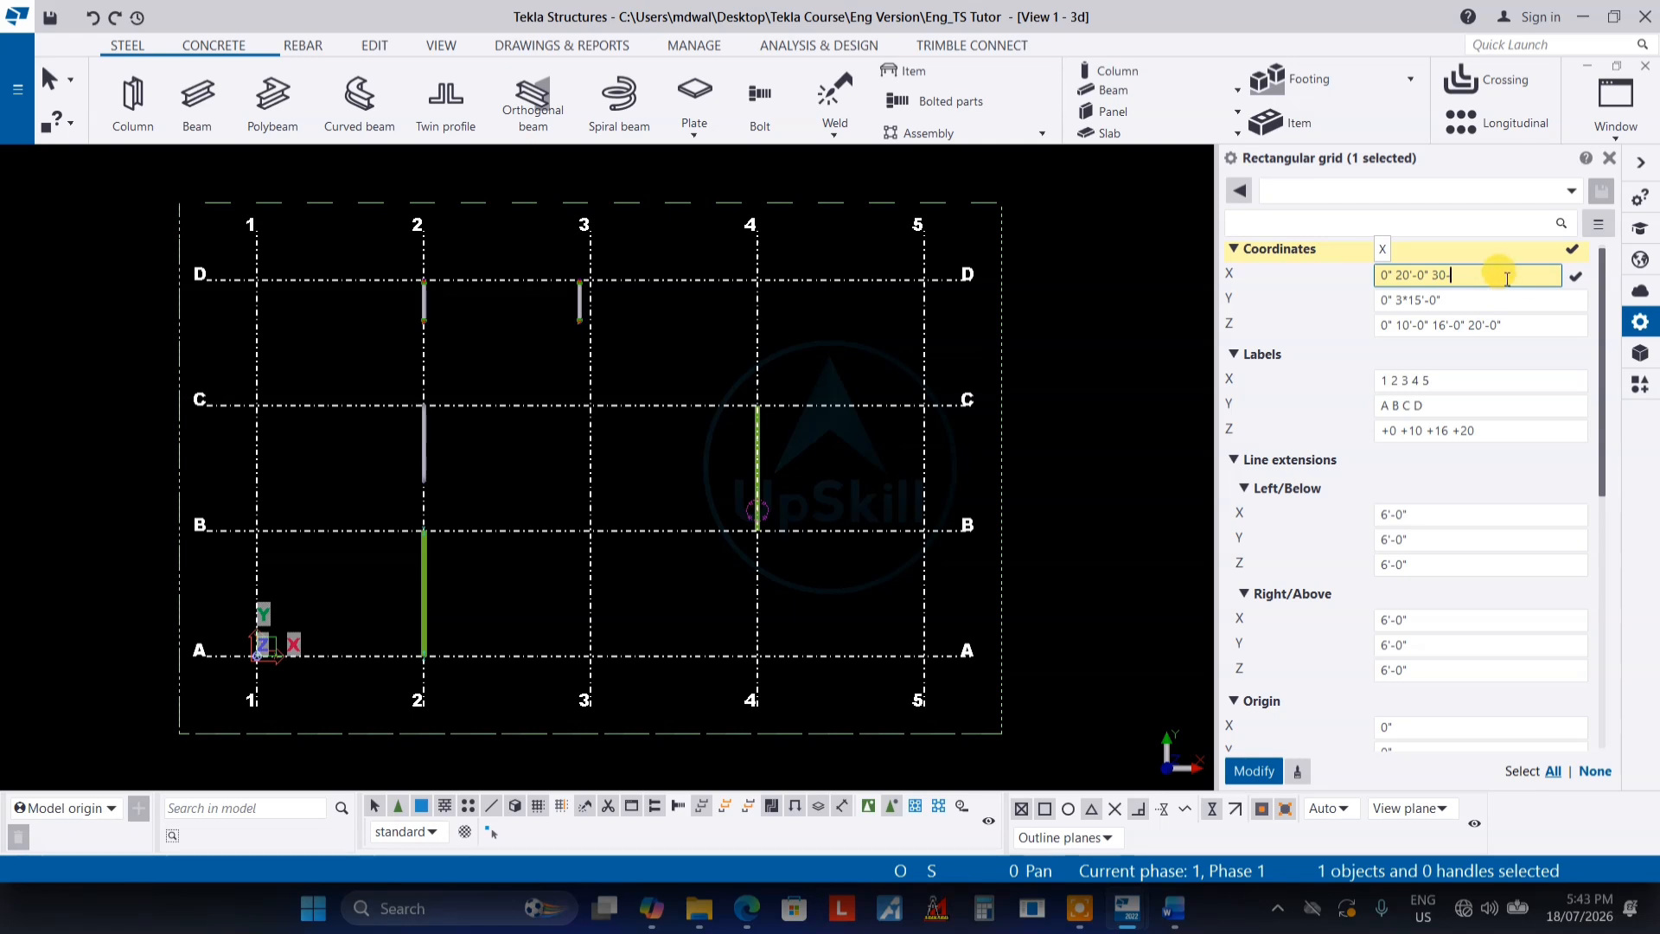
pyautogui.write('0')
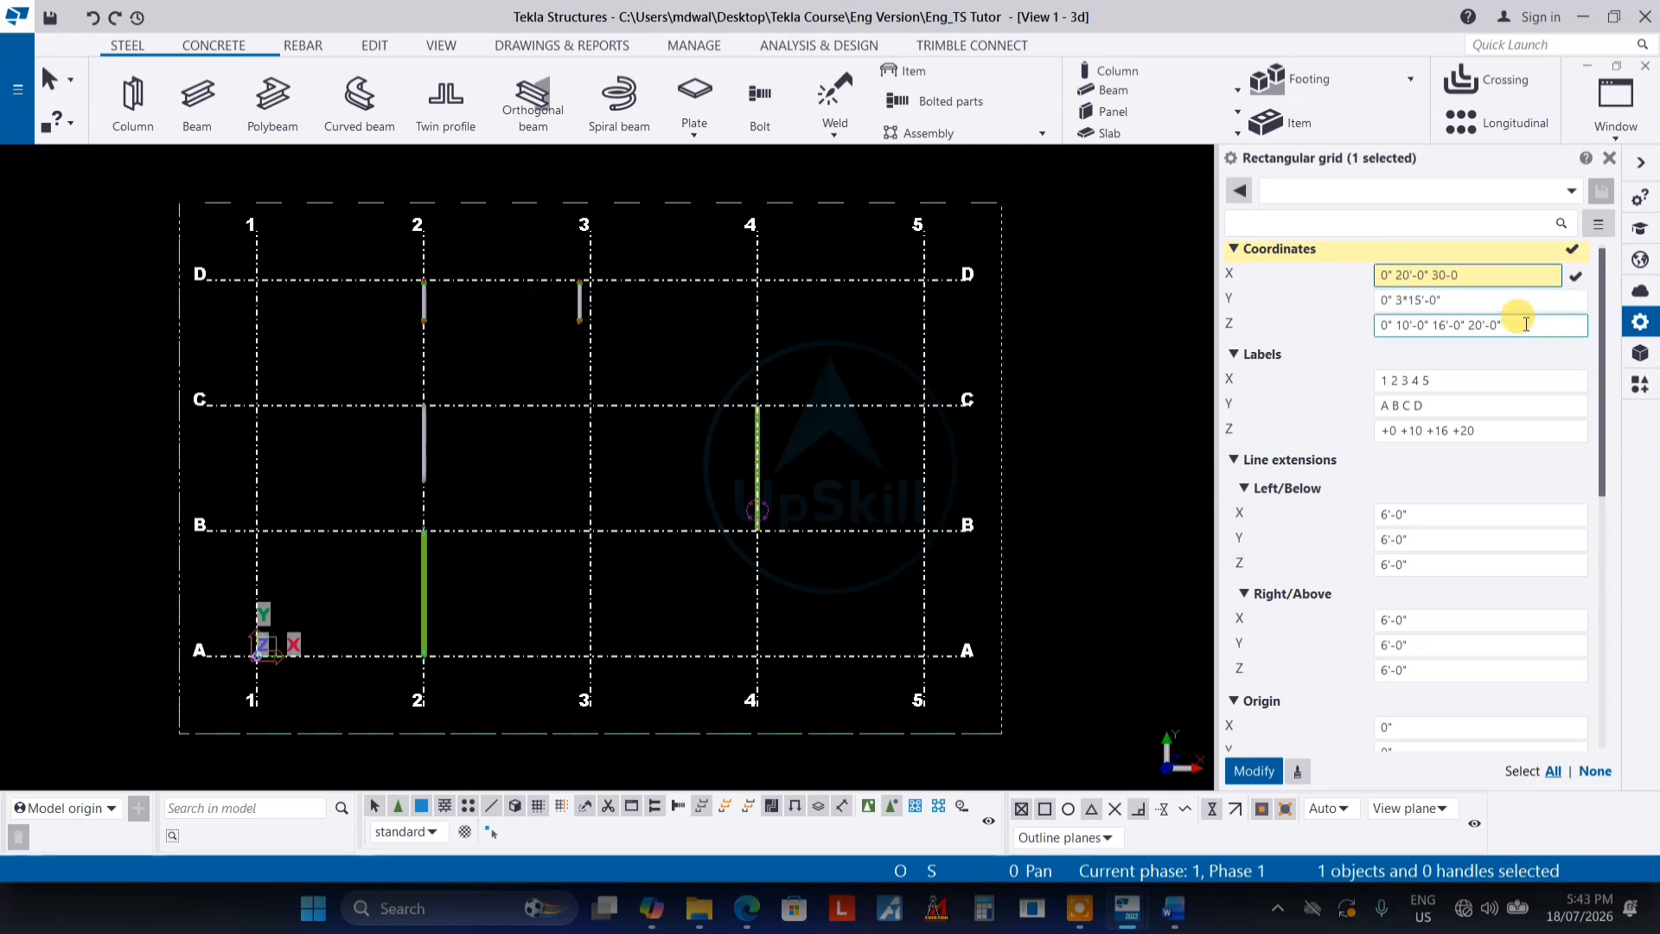
pyautogui.click(1250, 772)
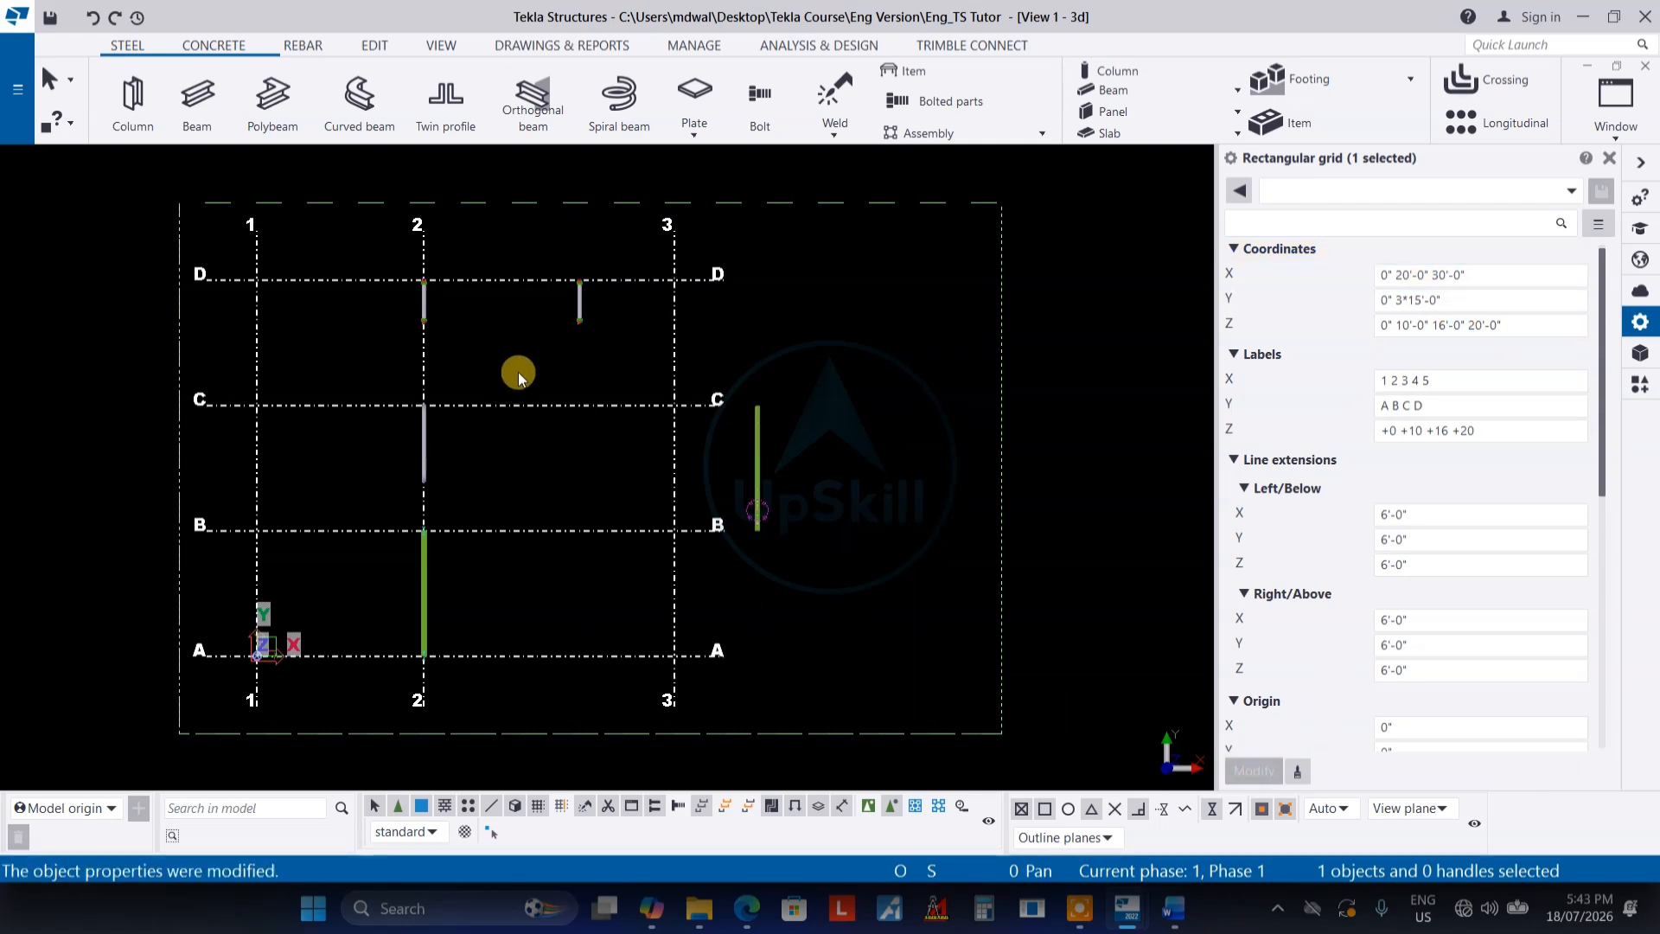
# Repeat the 30'-0" spacing three times in the X coordinates, making them 0" 20'-0" 3*30'-0", and apply it
pyautogui.click(1428, 273)
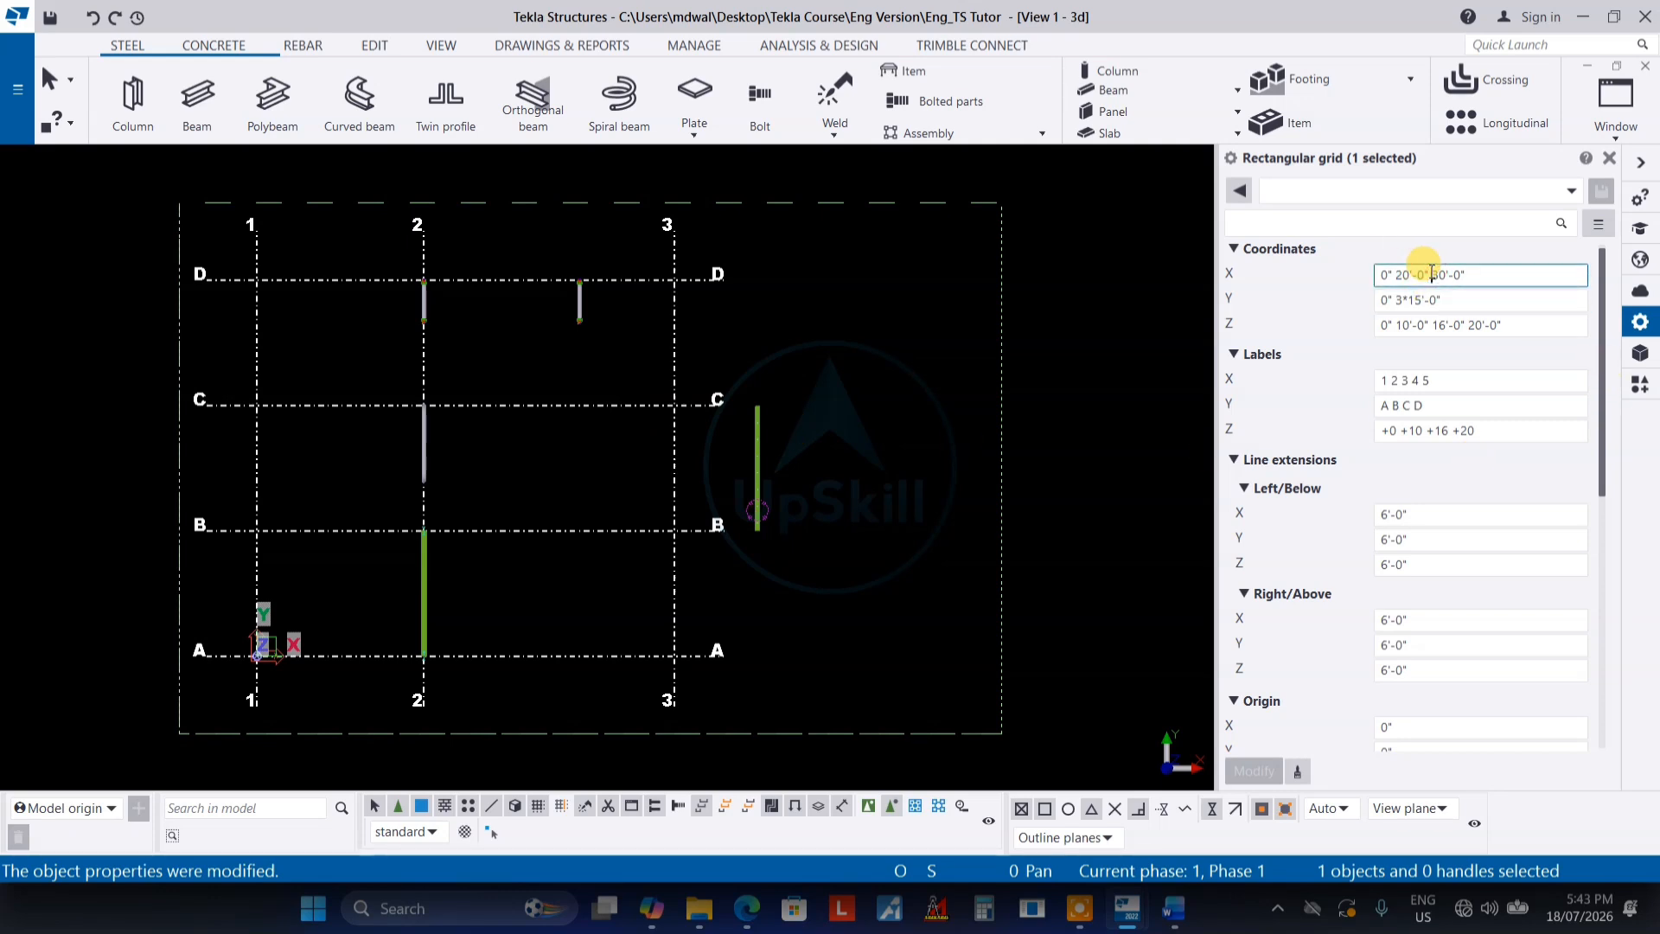
pyautogui.write('3')
pyautogui.press('Return')
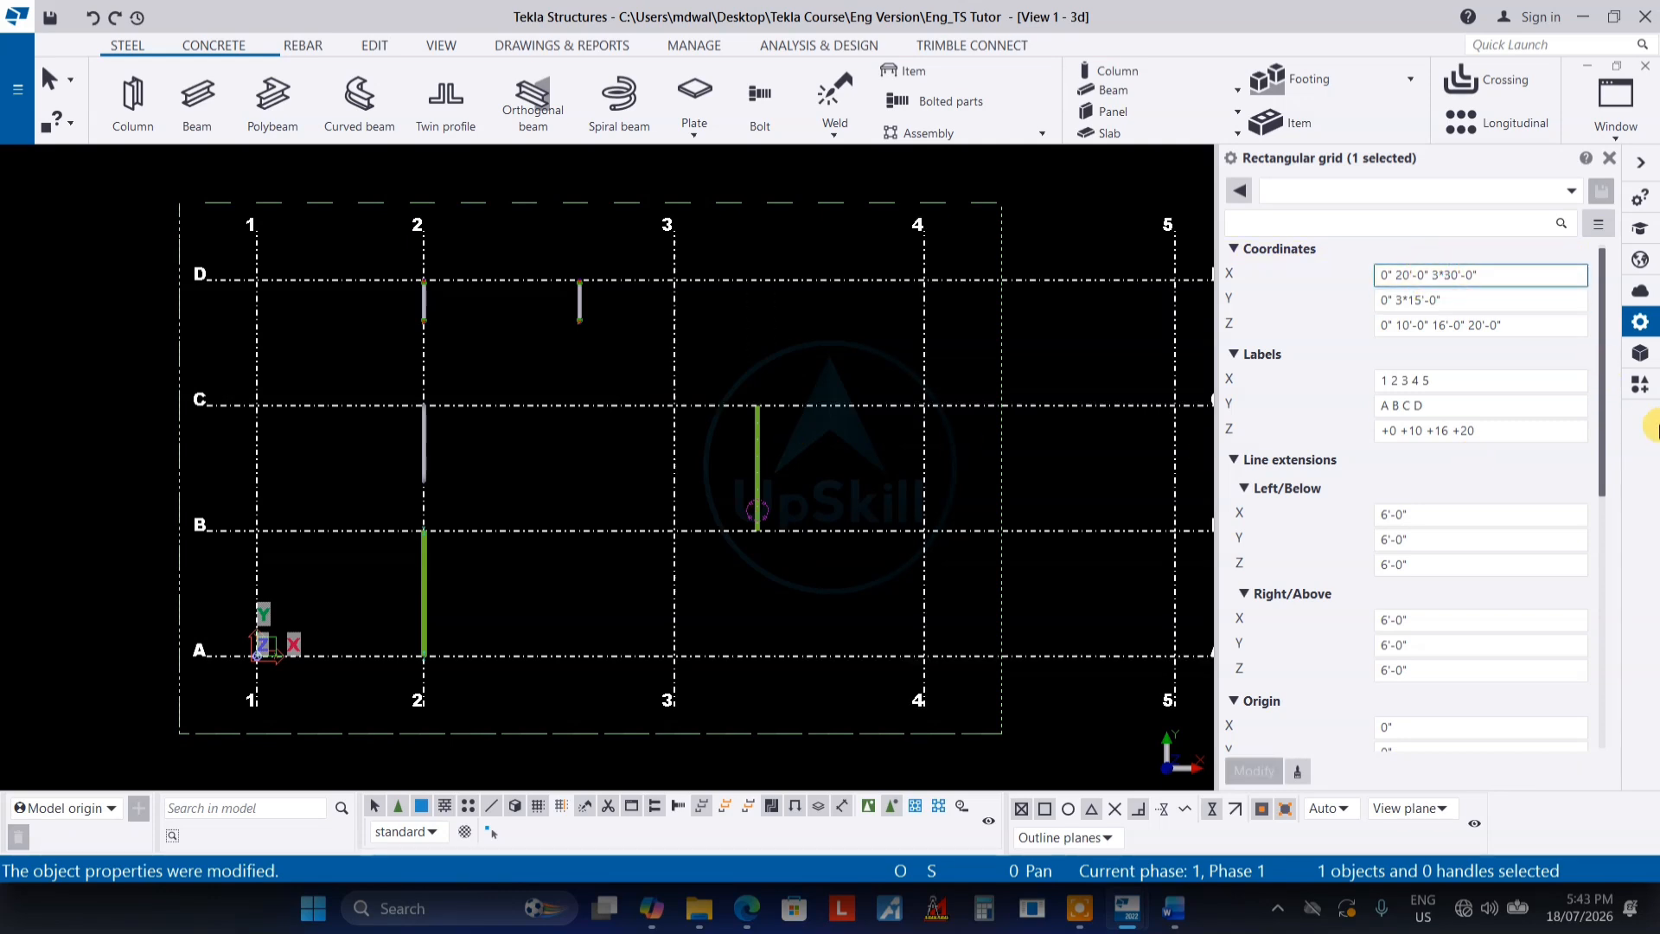
pyautogui.scroll(-1, 664, 390)
pyautogui.moveTo(936, 426); pyautogui.dragTo(660, 430, button='middle')
pyautogui.moveTo(634, 517); pyautogui.dragTo(859, 510, button='middle')
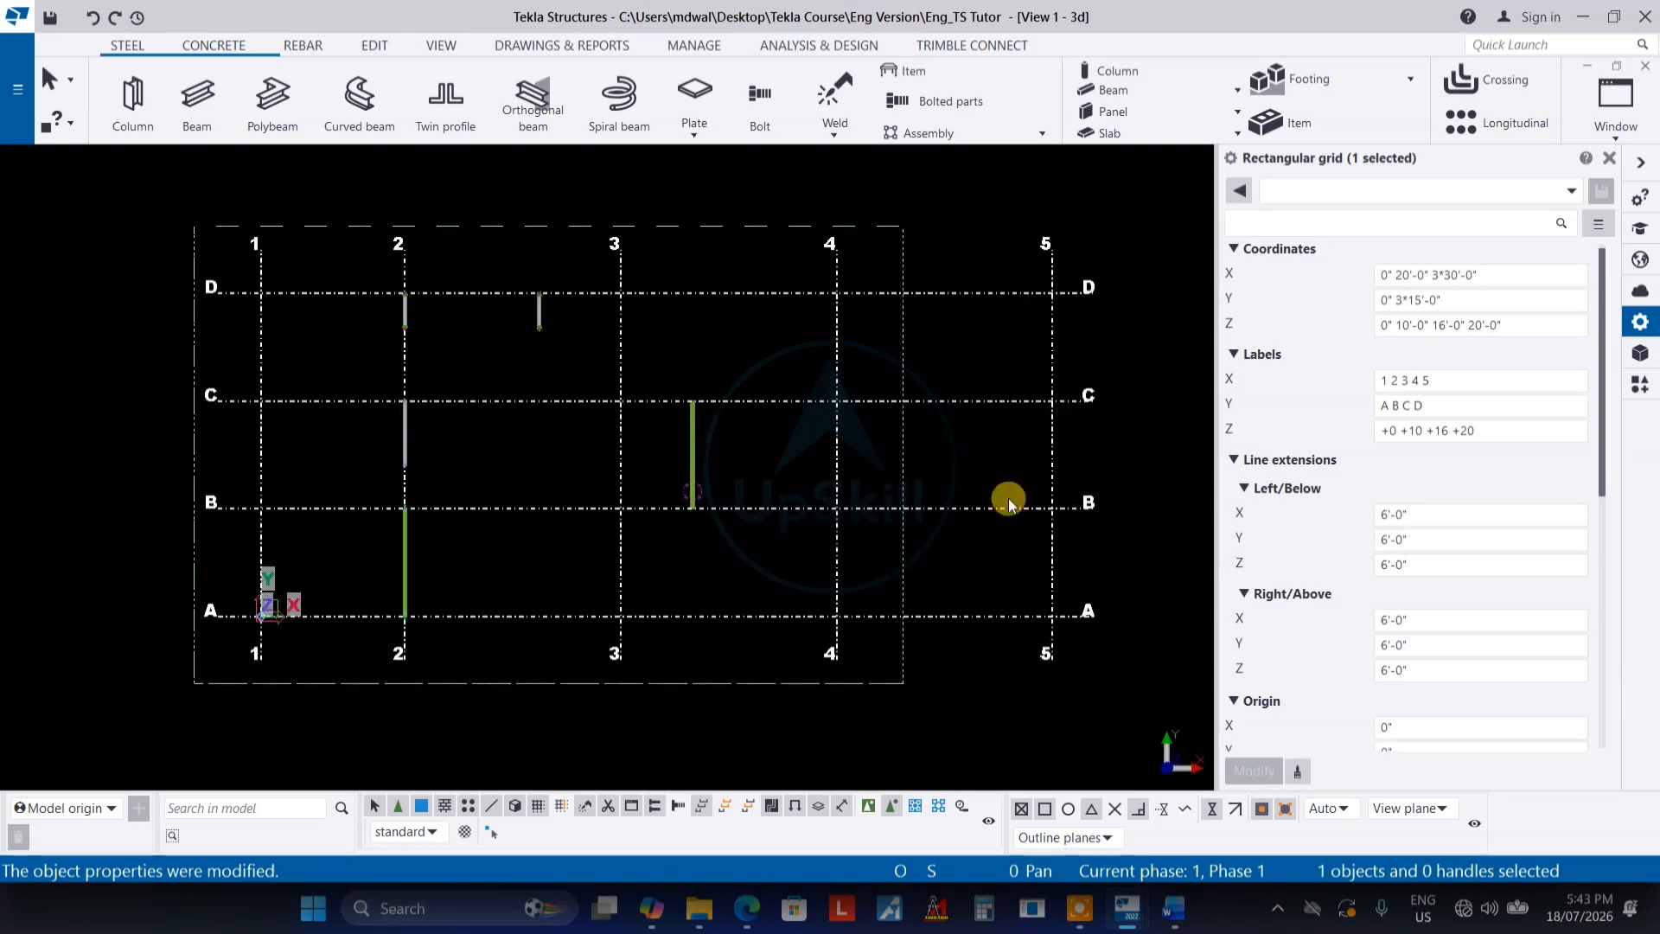
# Set the grid's X coordinates to 0" 20'-0" 3*10'-0" and apply the change
pyautogui.click(1434, 295)
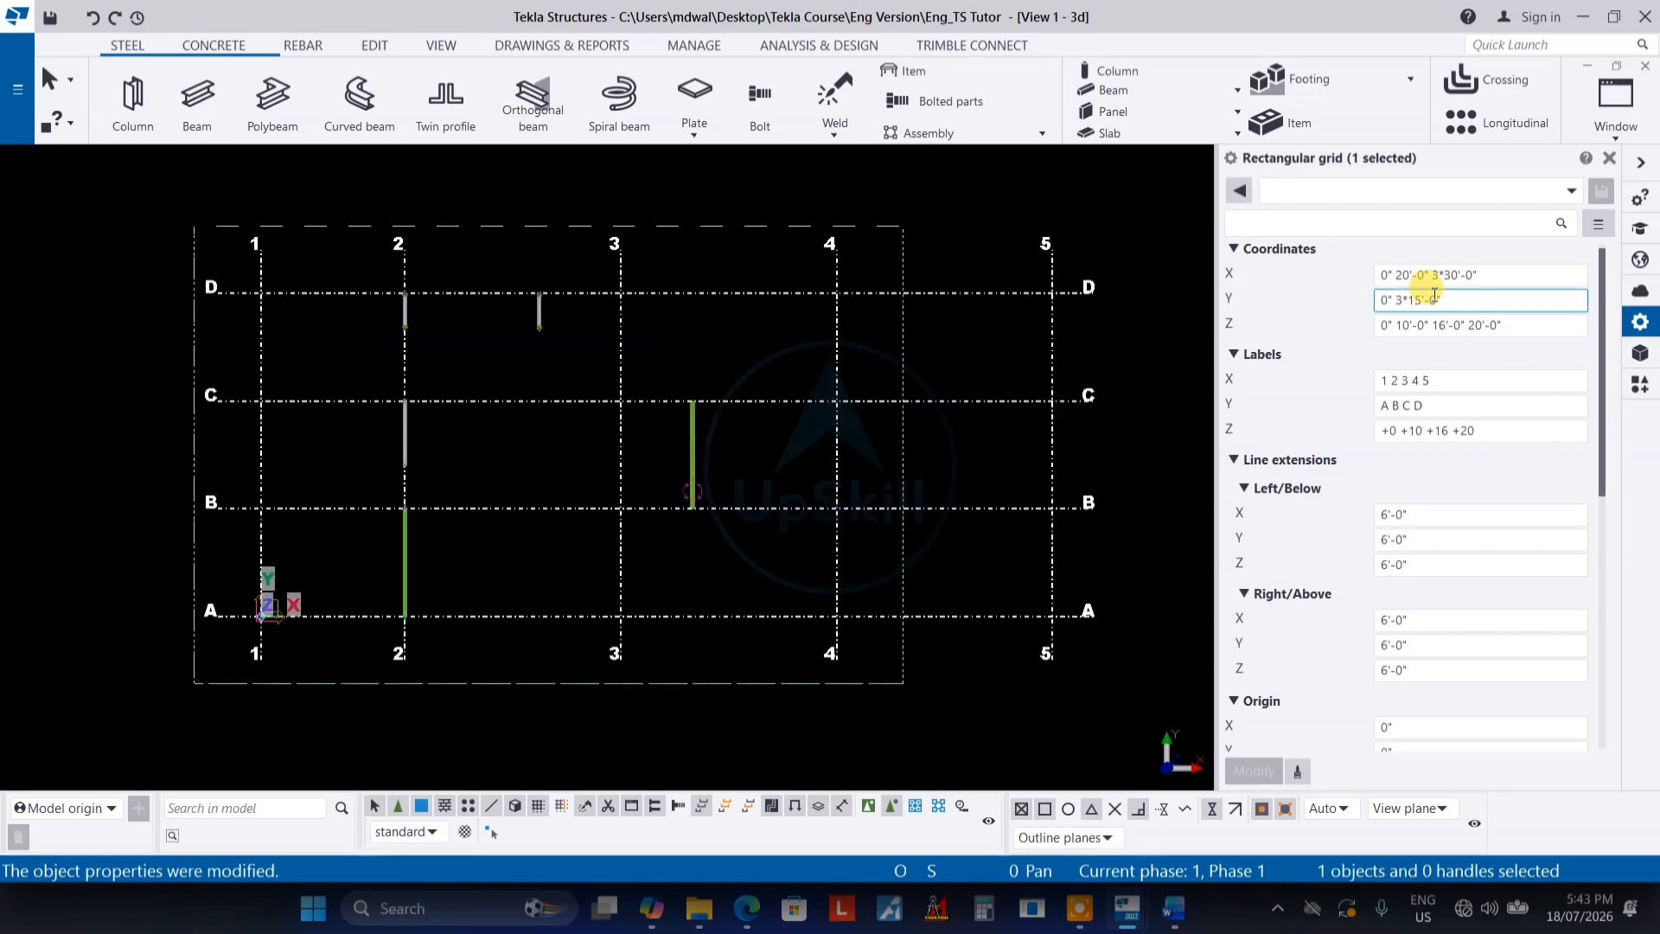
pyautogui.click(1450, 275)
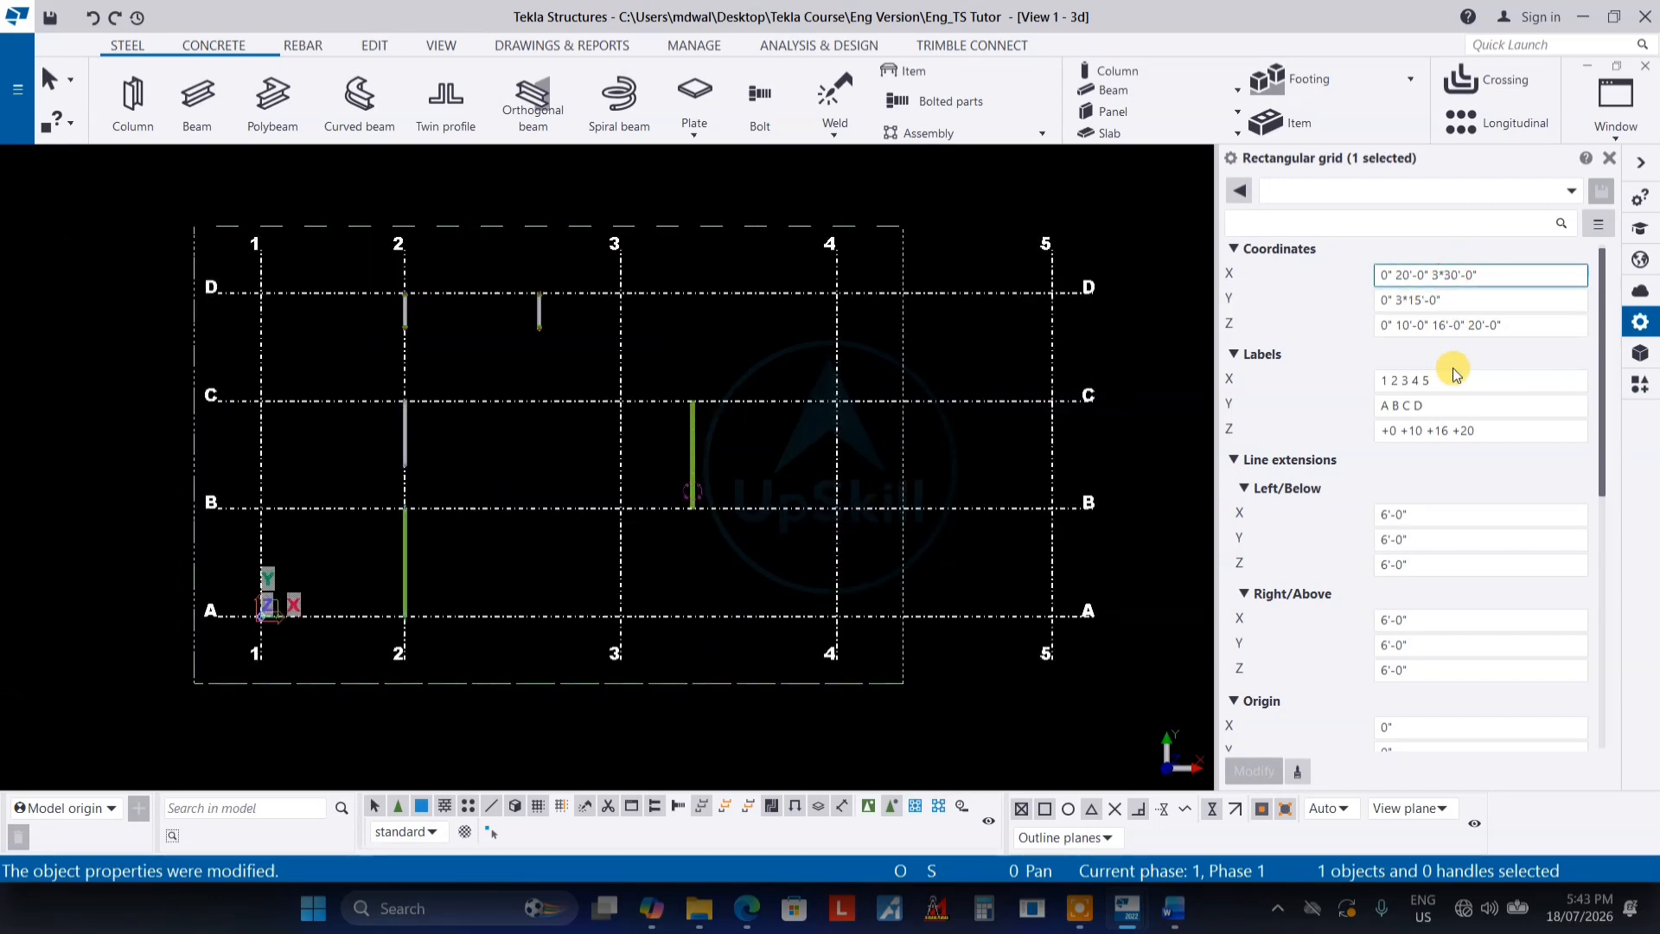
pyautogui.press('BackSpace')
pyautogui.press('Return')
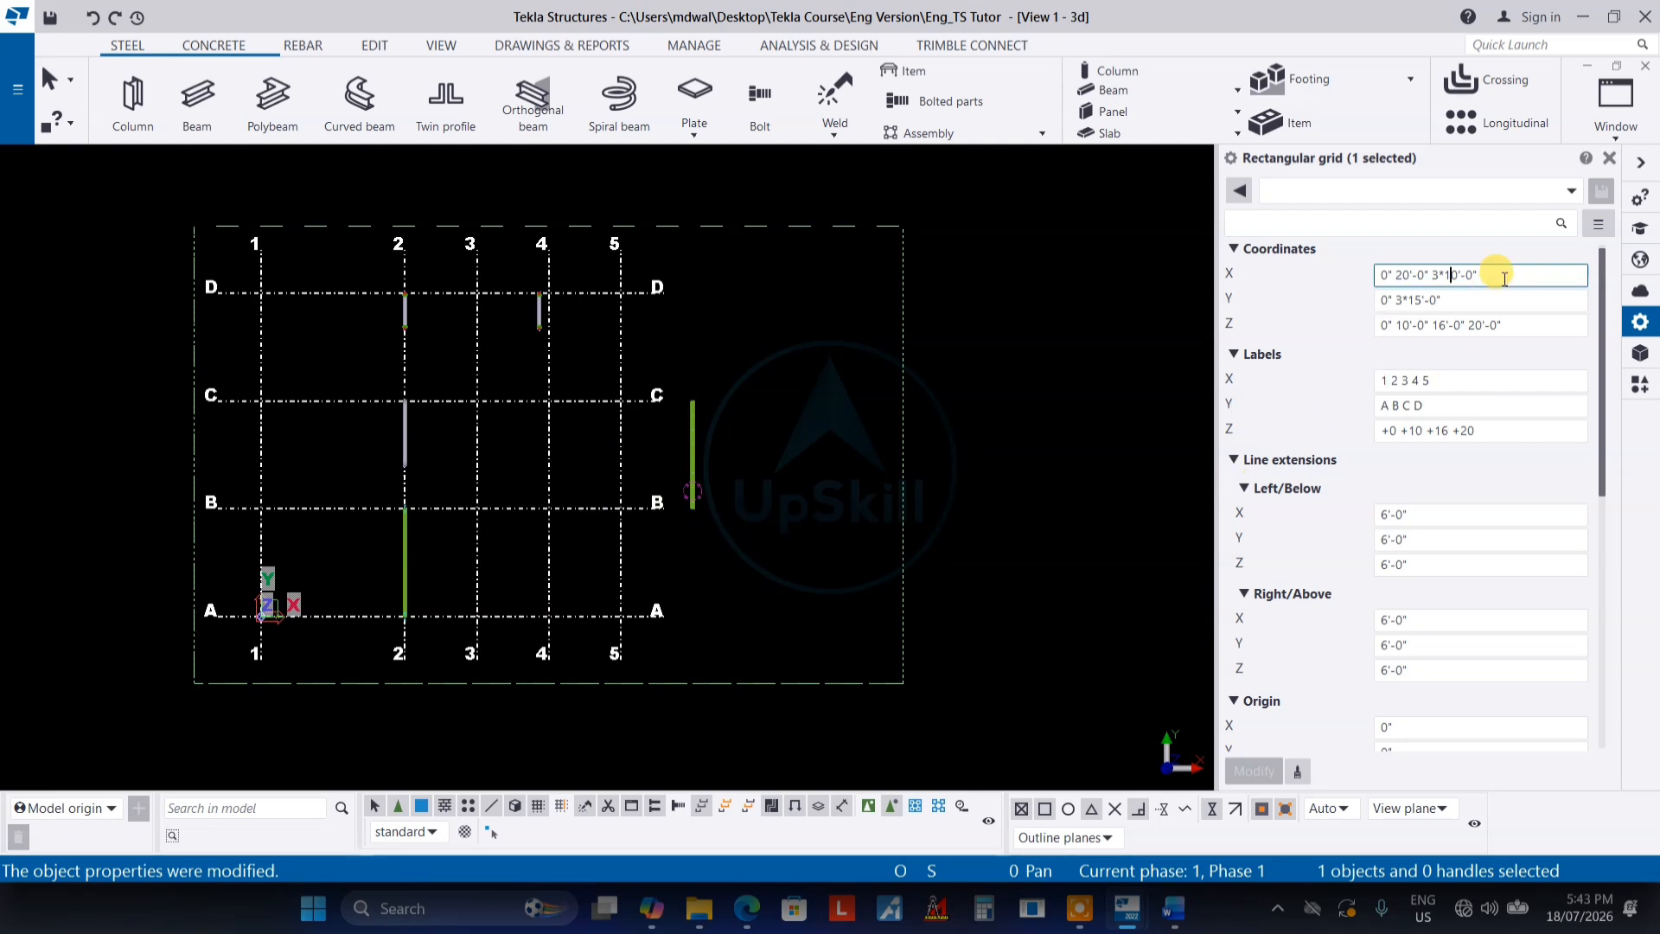
# Review the grid's X, Y and Z coordinate values along with the Y labels
pyautogui.moveTo(1478, 267); pyautogui.dragTo(1298, 280)
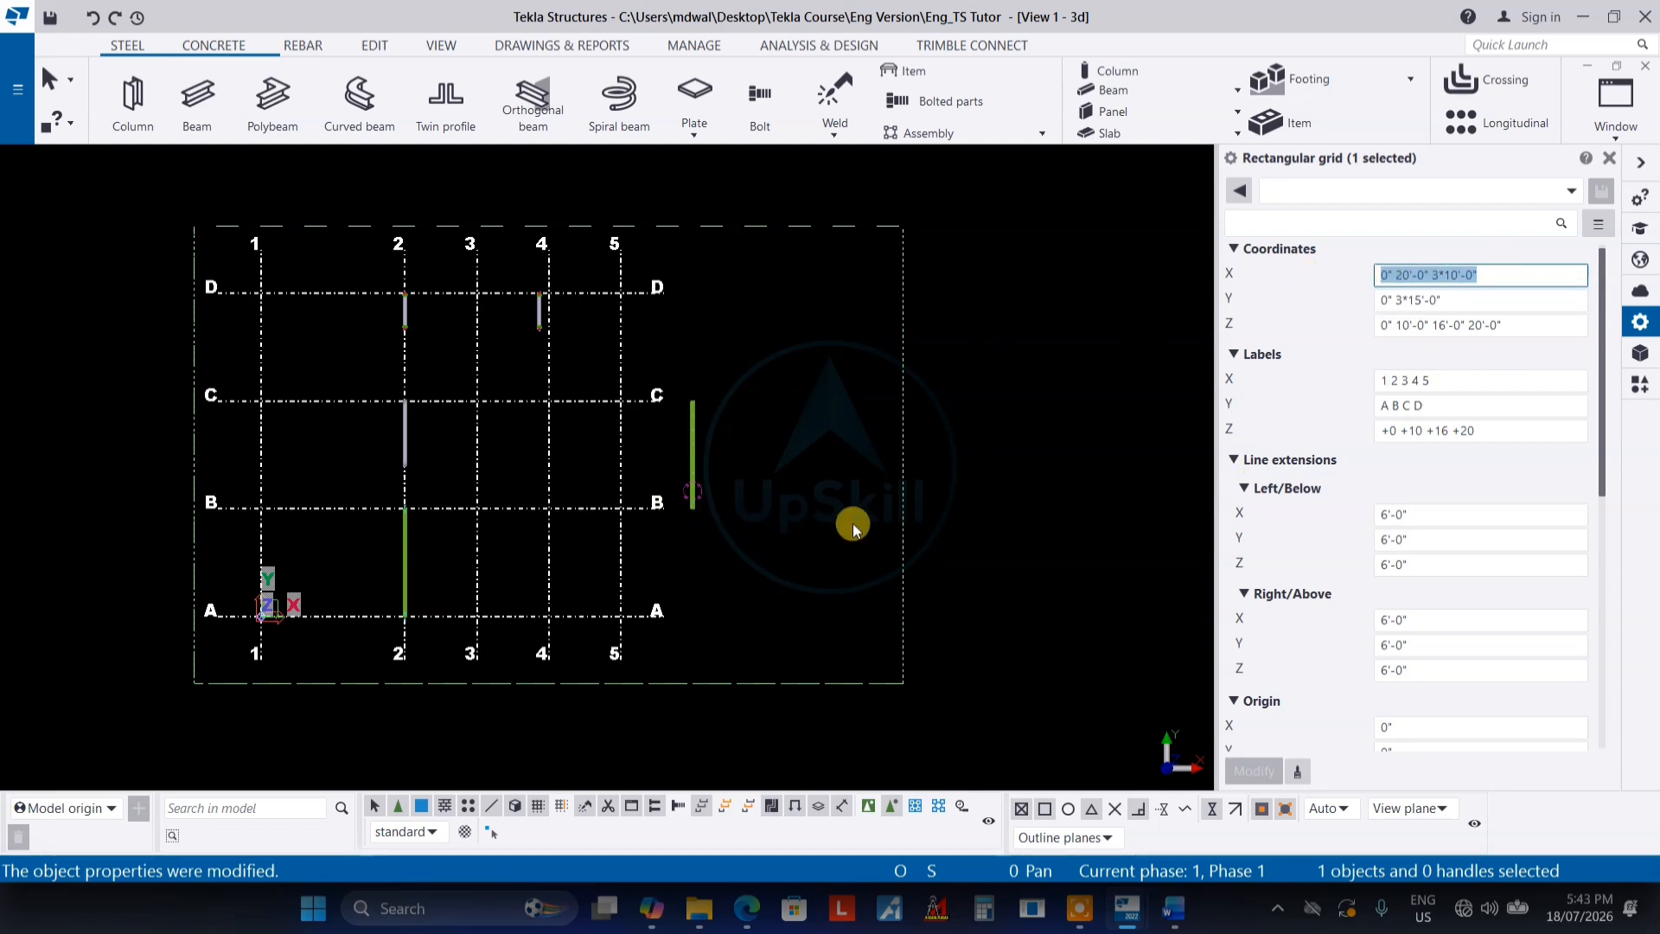
pyautogui.moveTo(1472, 299); pyautogui.dragTo(1318, 315)
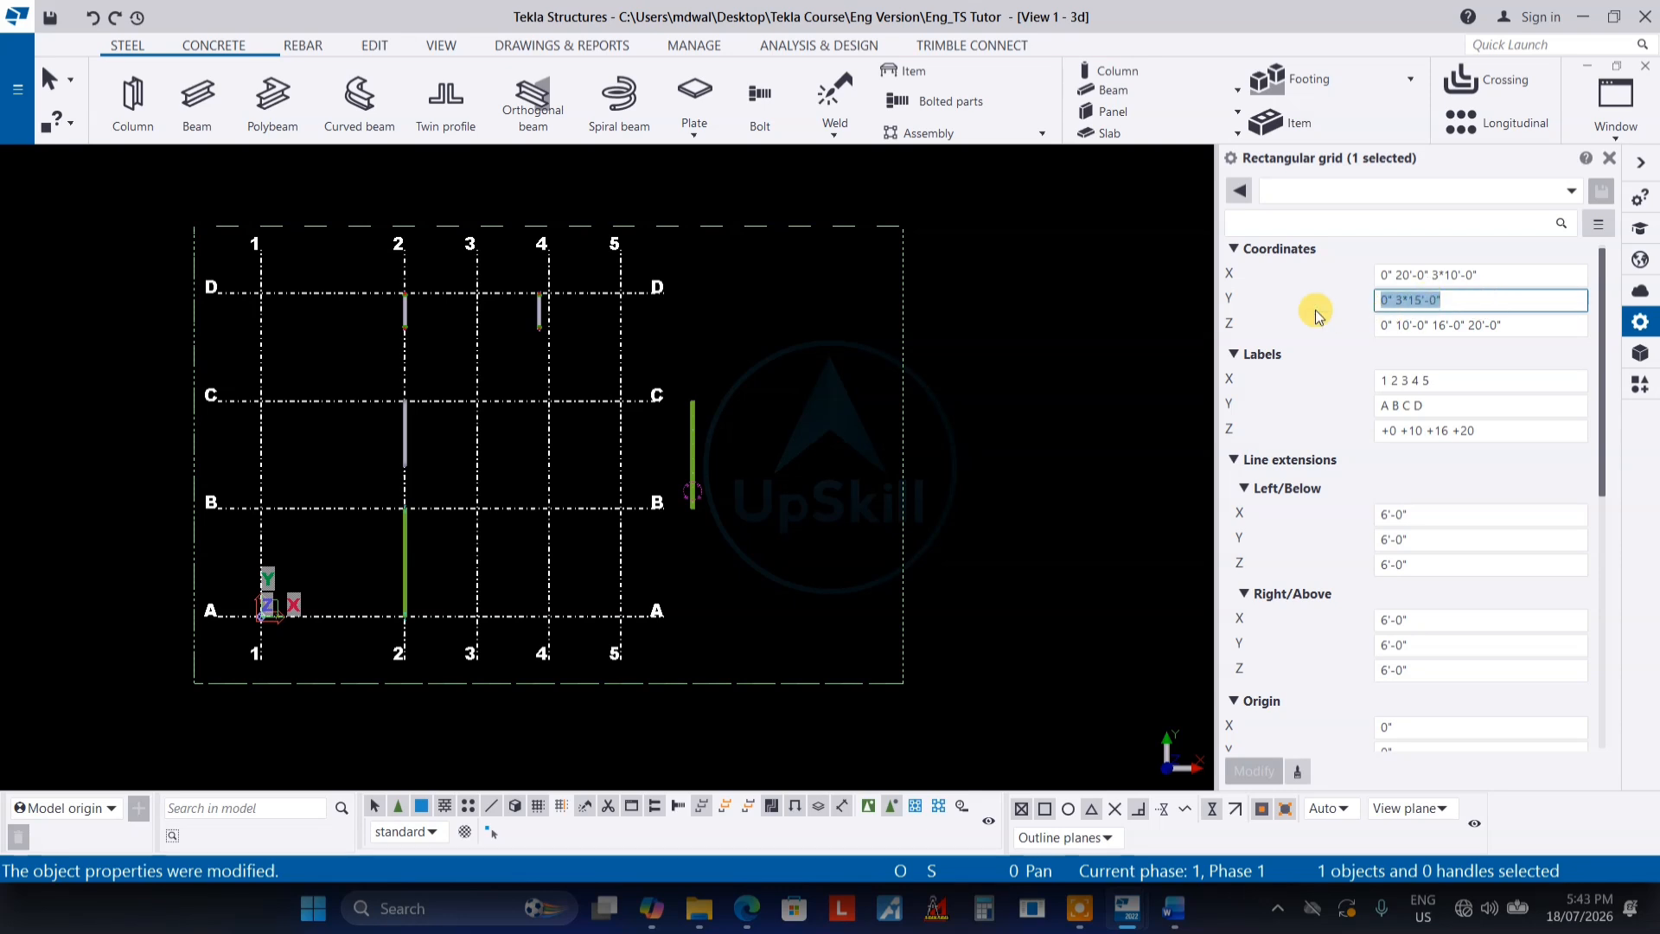
pyautogui.click(1389, 408)
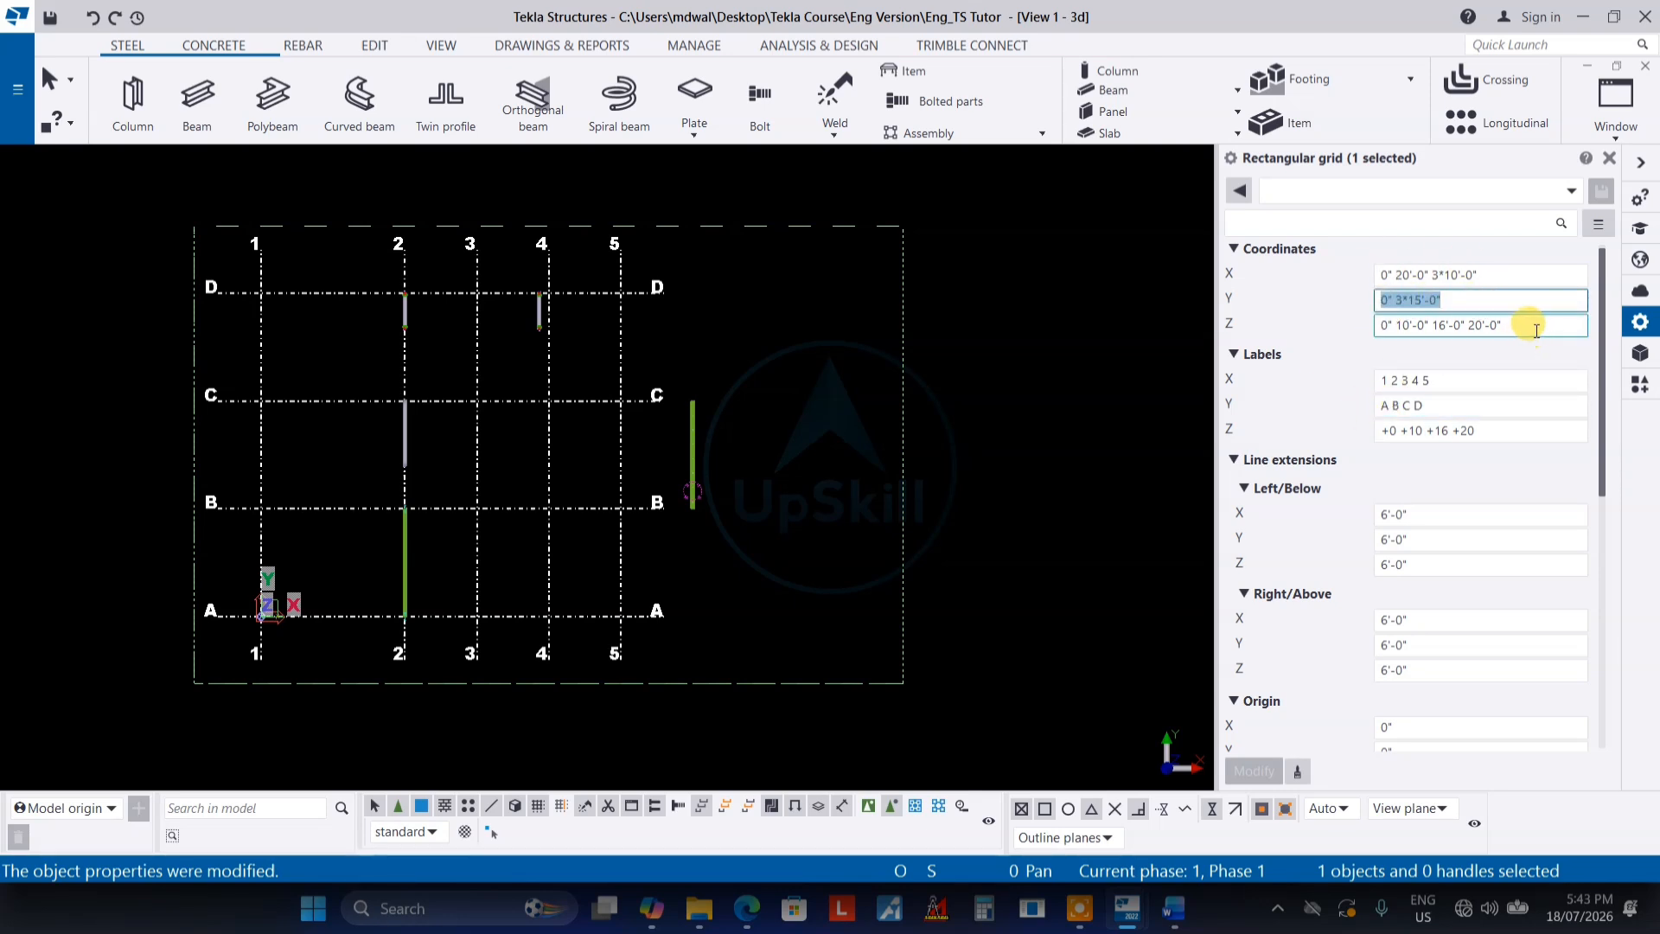
pyautogui.moveTo(1525, 325); pyautogui.dragTo(1311, 346)
pyautogui.moveTo(1533, 326); pyautogui.dragTo(1309, 343)
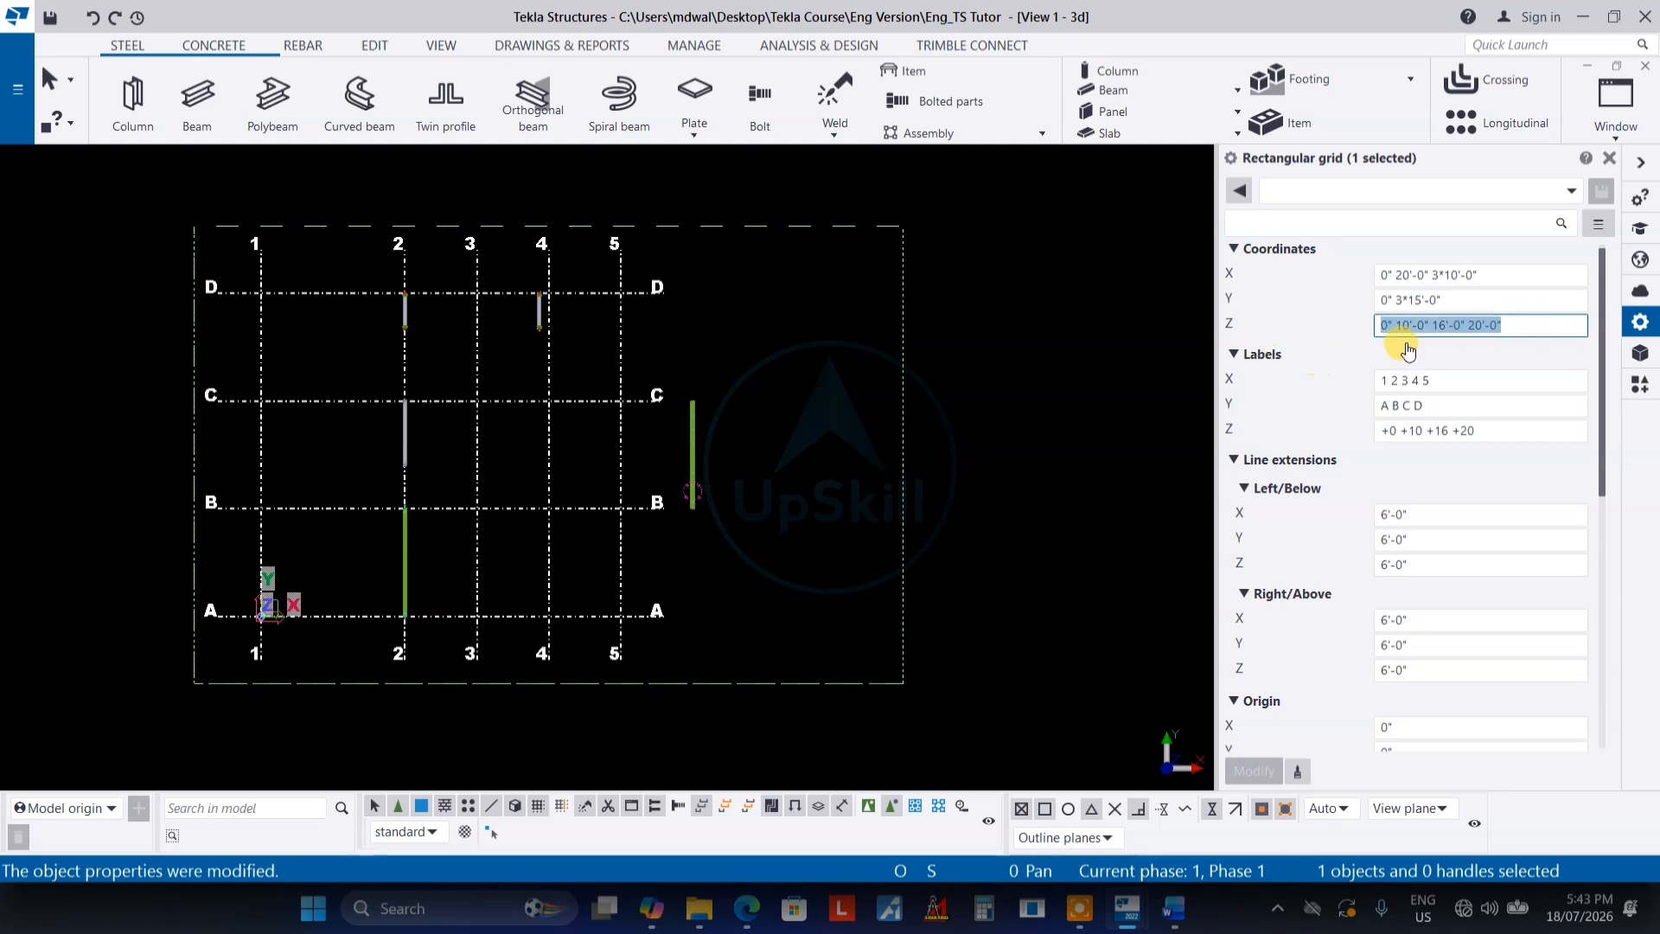
# Undo the spacing changes made to the grid's X coordinates
pyautogui.click(773, 544)
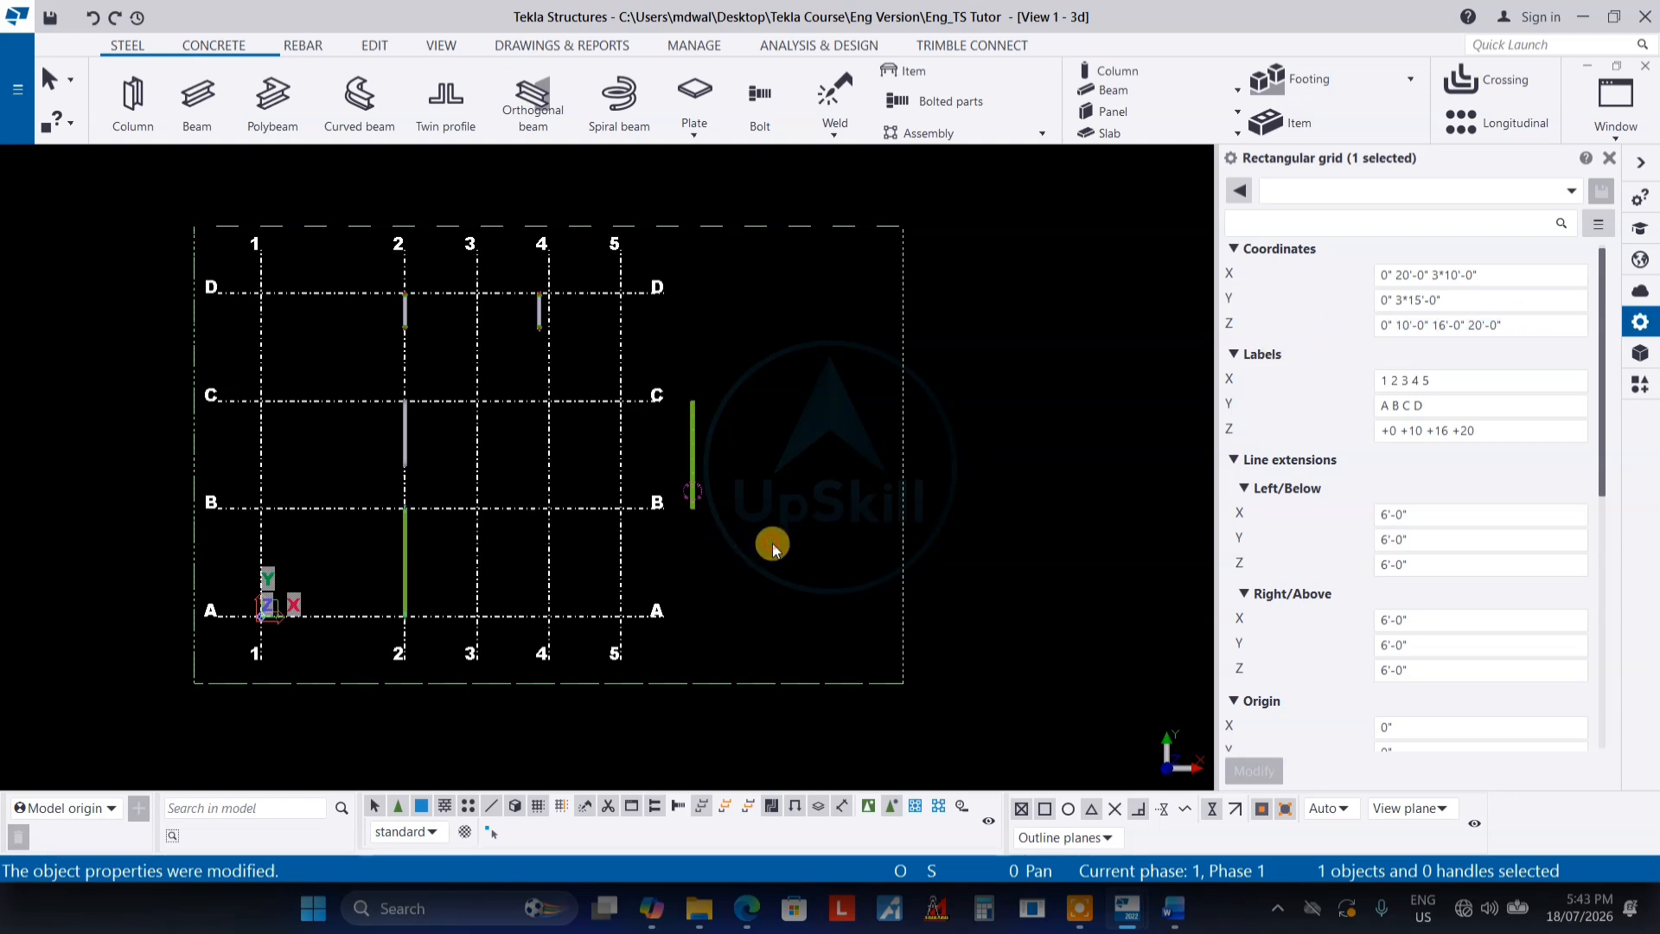
pyautogui.hotkey('ctrl', 'z')
pyautogui.hotkey('ctrl', 'y')
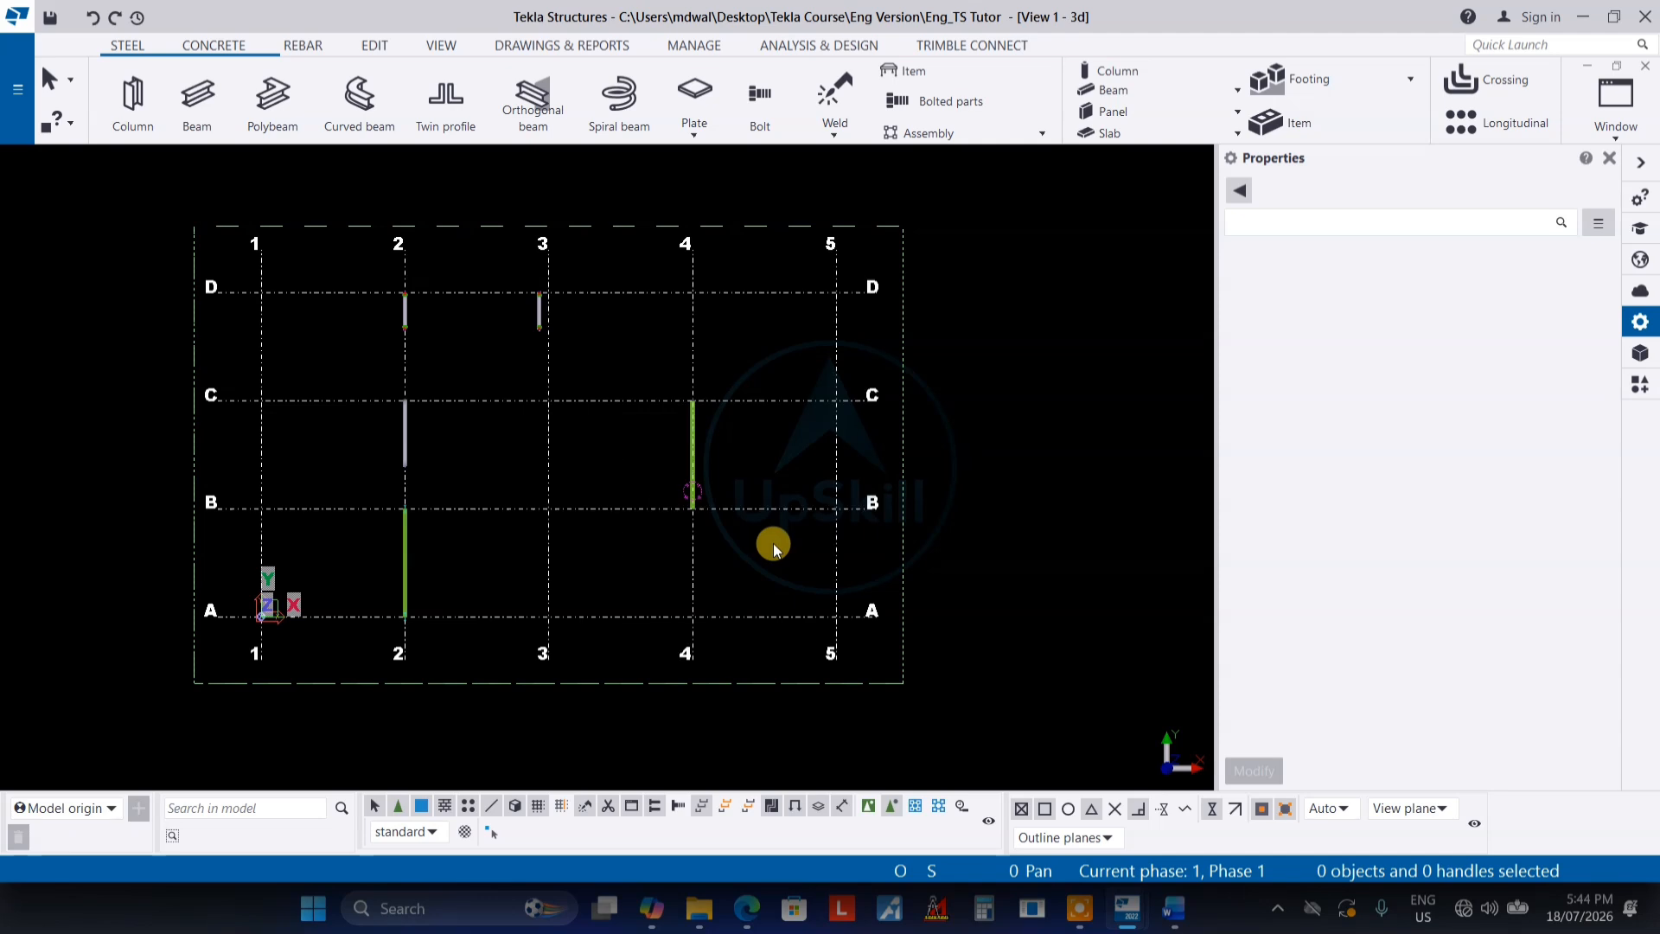
# Reselect the rectangular grid and examine its Z coordinates
pyautogui.click(796, 398)
pyautogui.click(1551, 325)
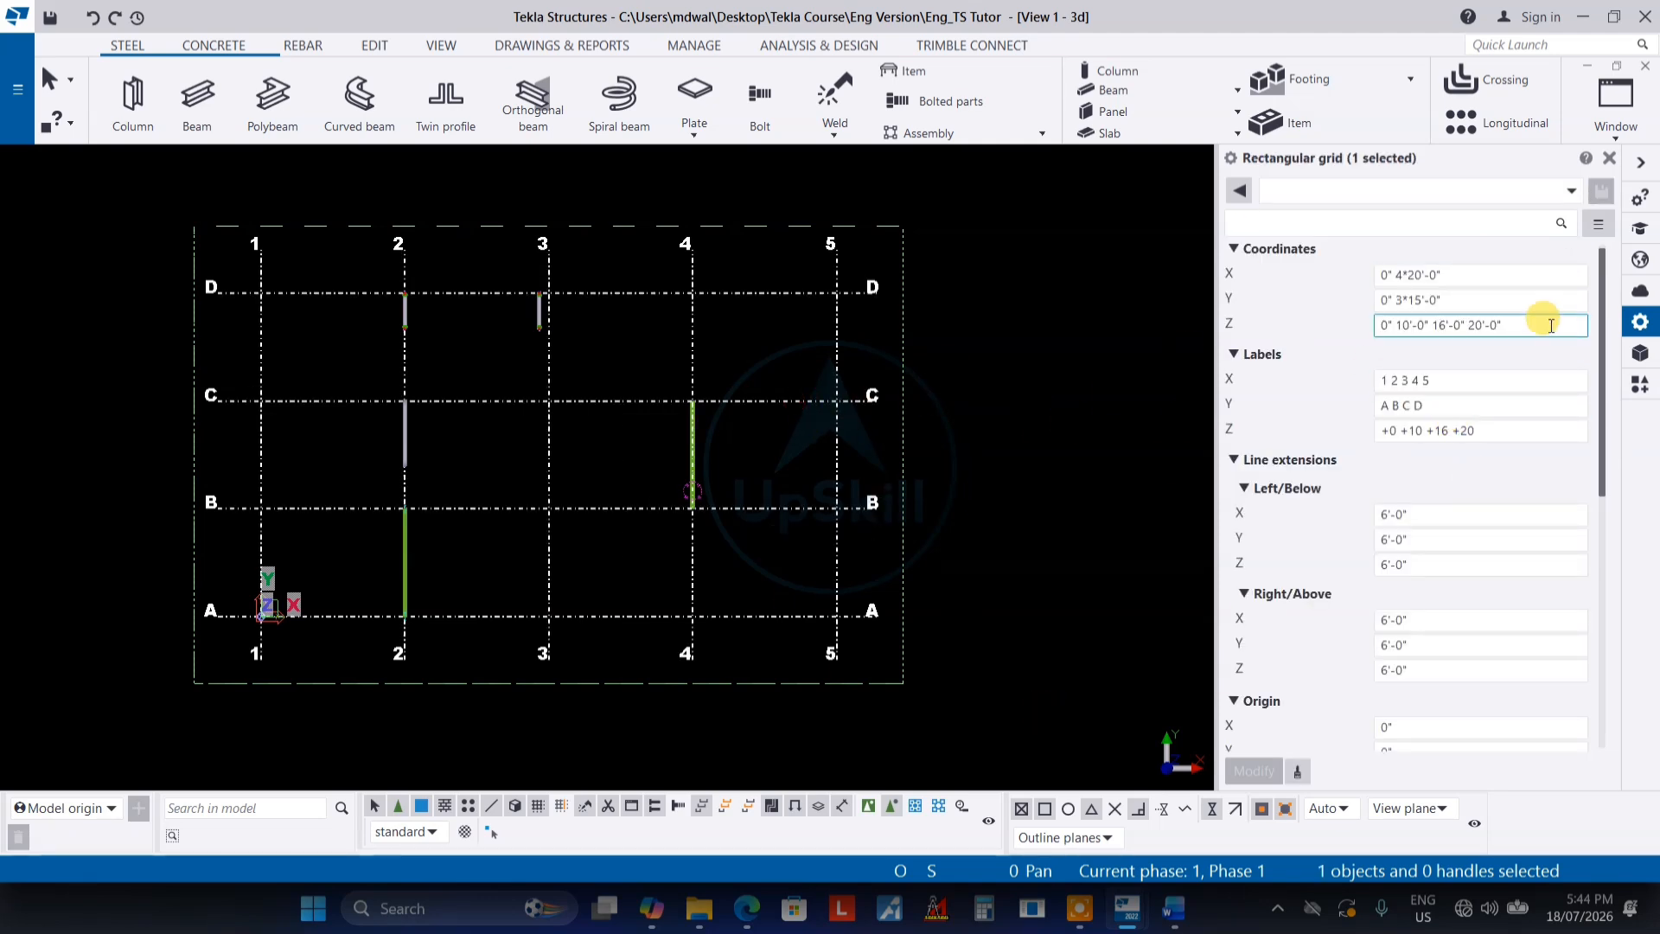
pyautogui.moveTo(1539, 323); pyautogui.dragTo(1379, 325)
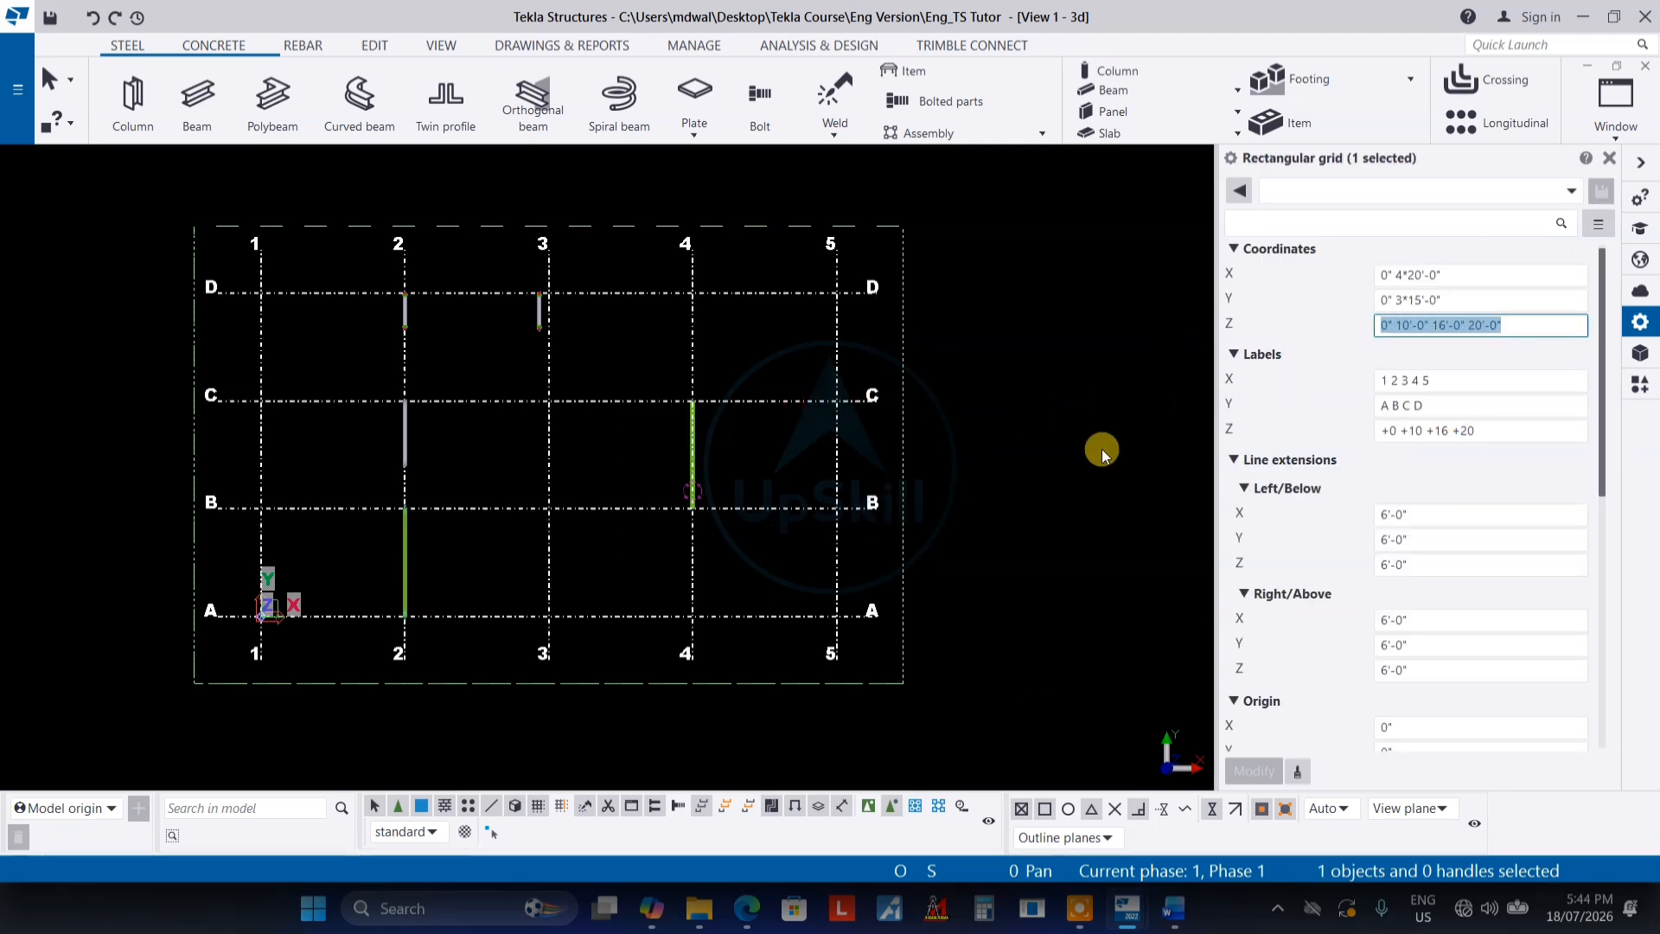
# Switch to View 2, change it from 3D to plane view, and show the grid's elevation levels with the grid selected
pyautogui.click(904, 551)
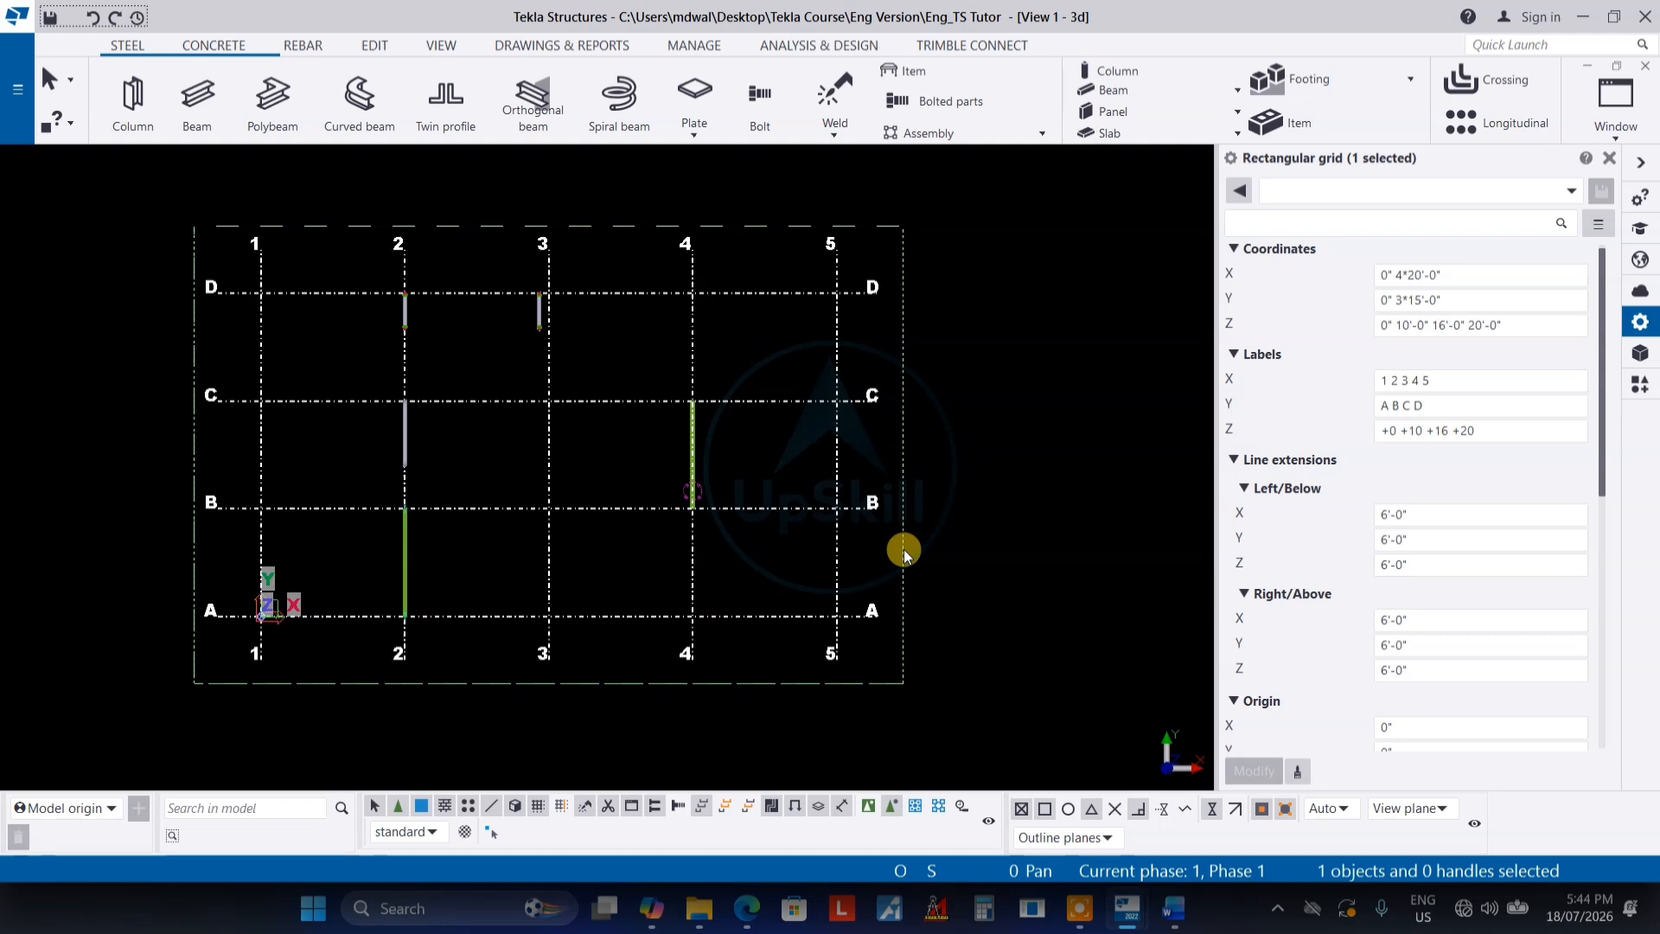
pyautogui.hotkey('ctrl', 'Tab')
pyautogui.scroll(-3, 654, 453)
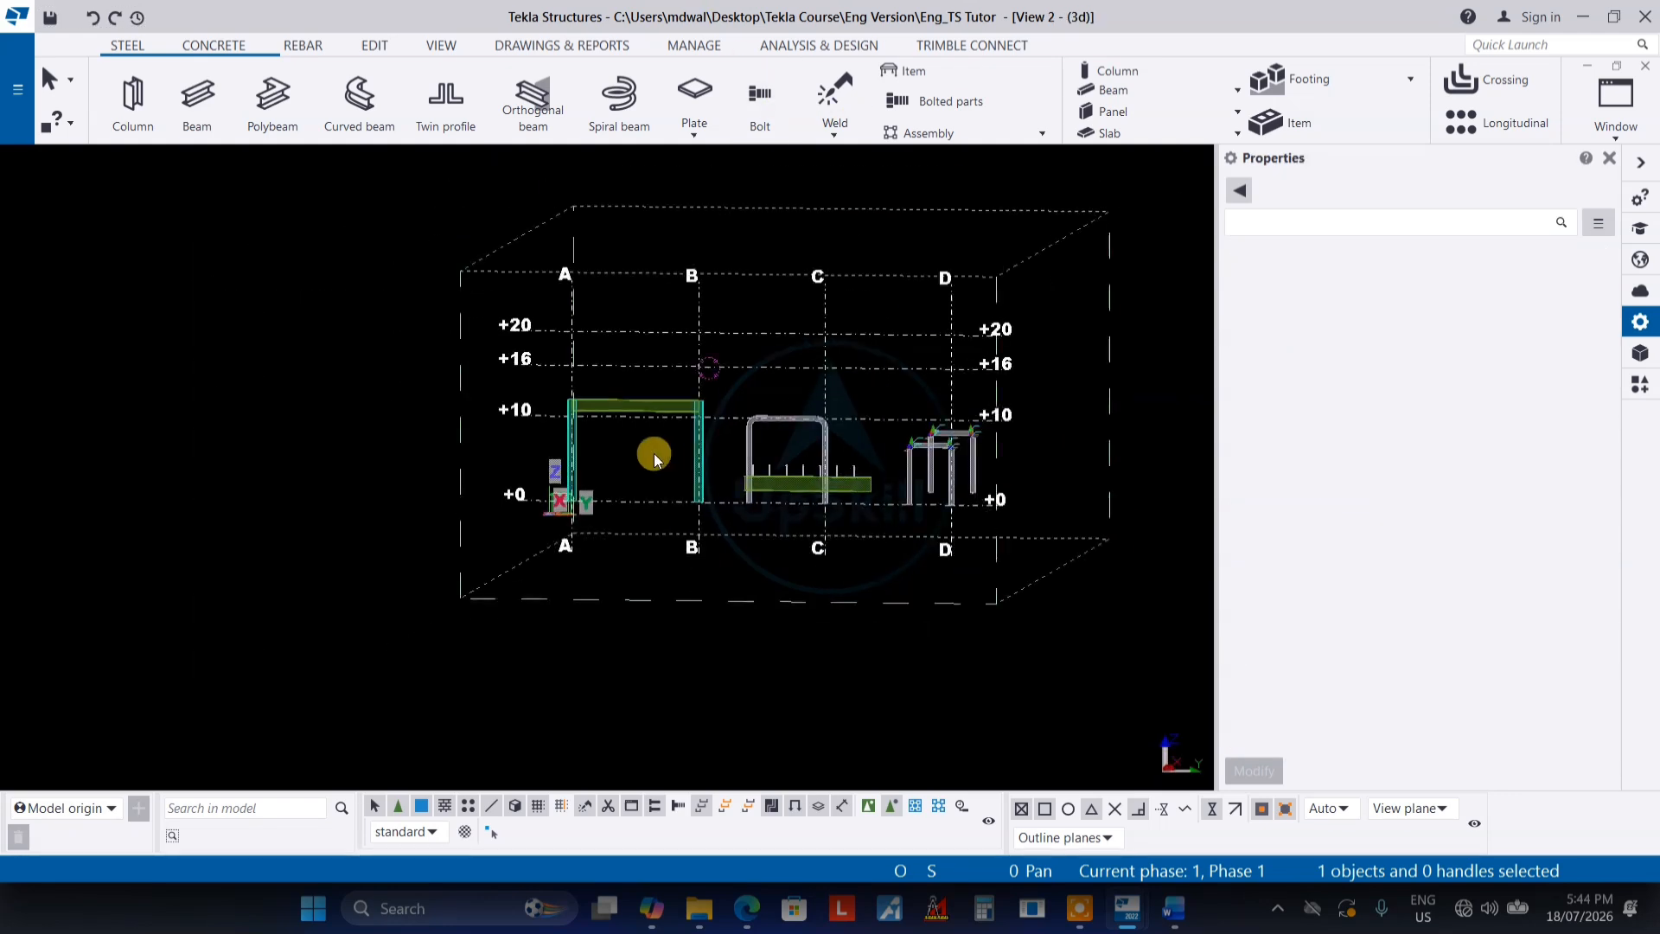
pyautogui.hotkey('ctrl', 'p')
pyautogui.scroll(-3, 821, 374)
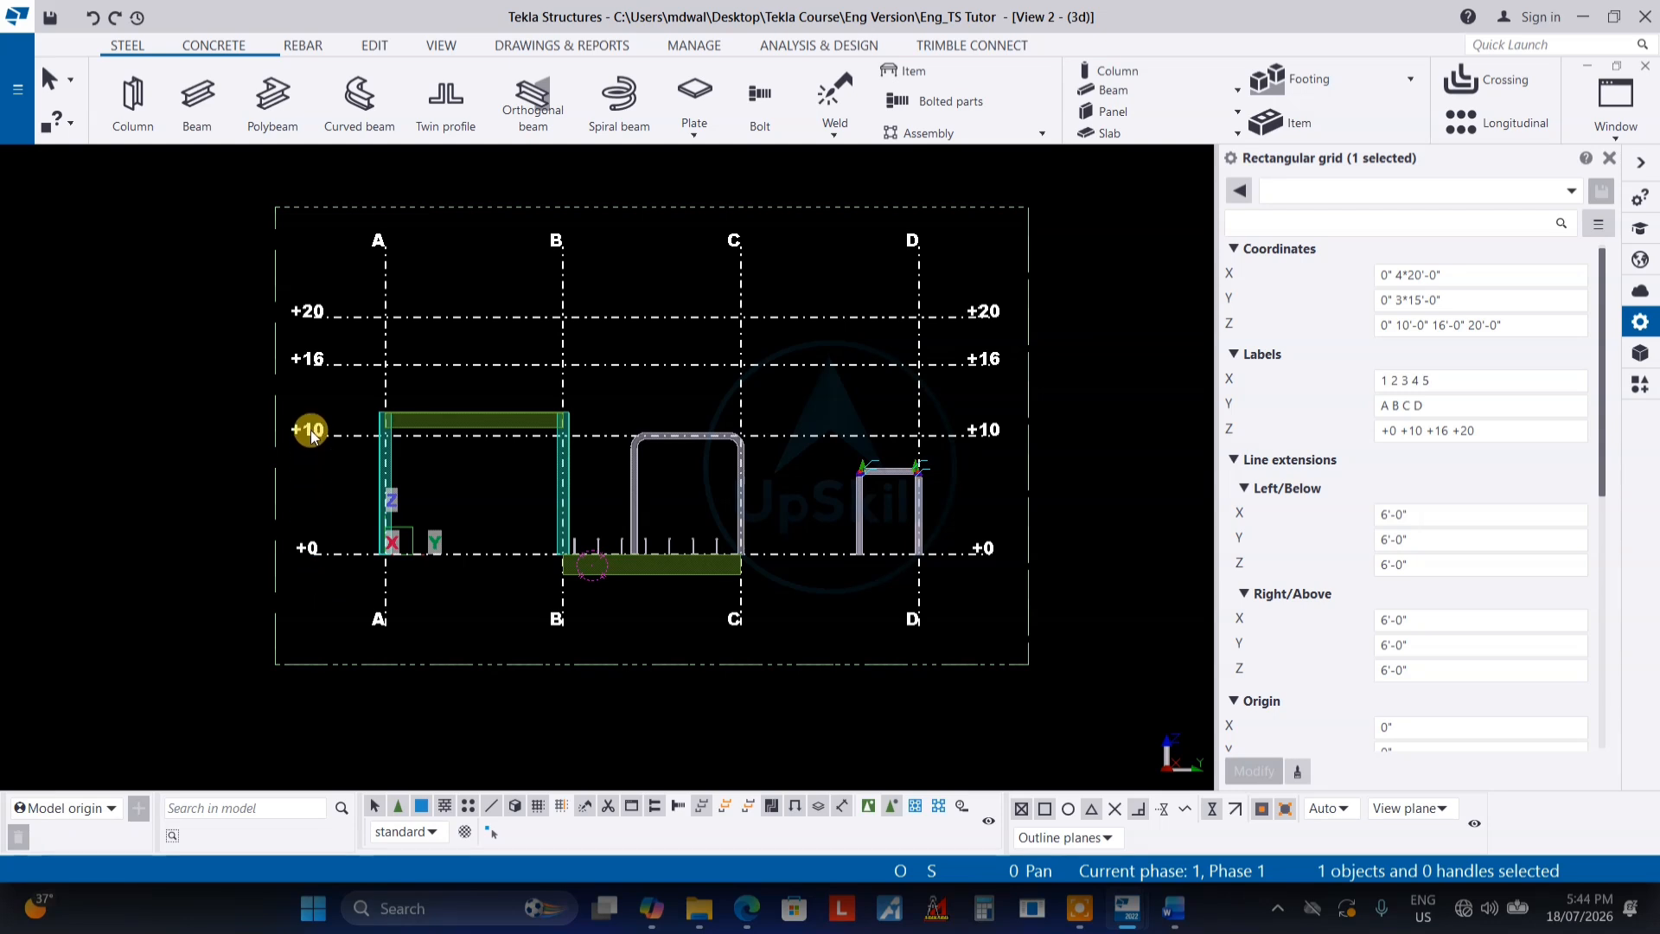
# Set the grid's Z coordinates to 0" 10'-0" 12'-0" 24'-0" and apply the change
pyautogui.click(1409, 335)
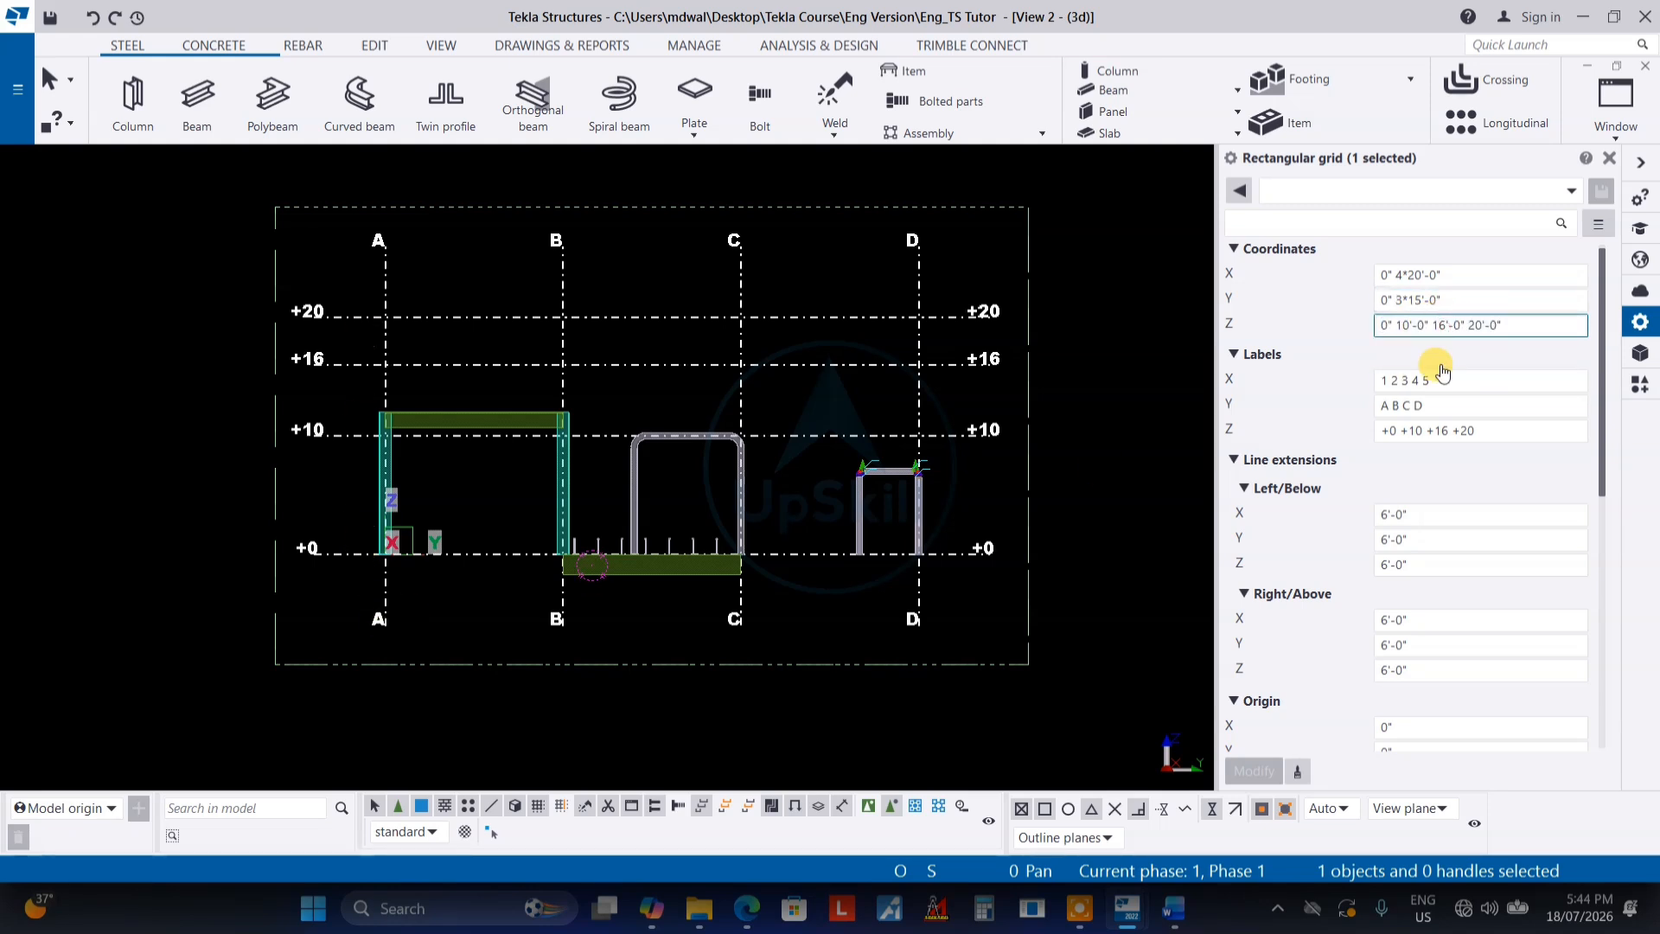
pyautogui.press('BackSpace')
pyautogui.write('2')
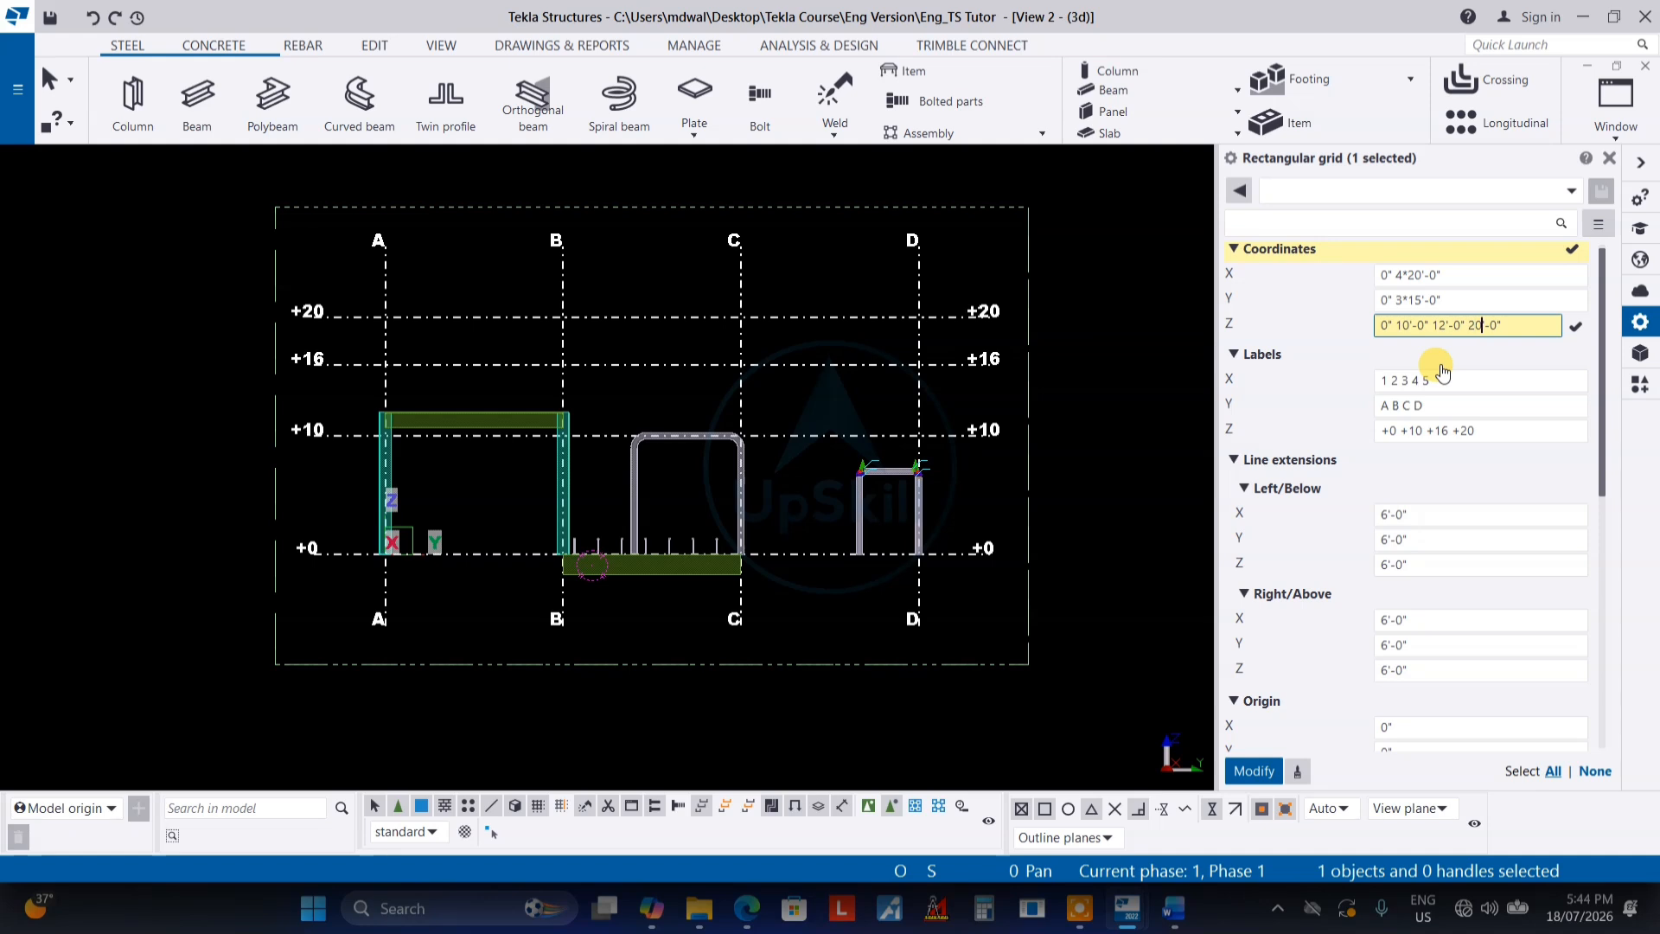
pyautogui.press('BackSpace')
pyautogui.press('Return')
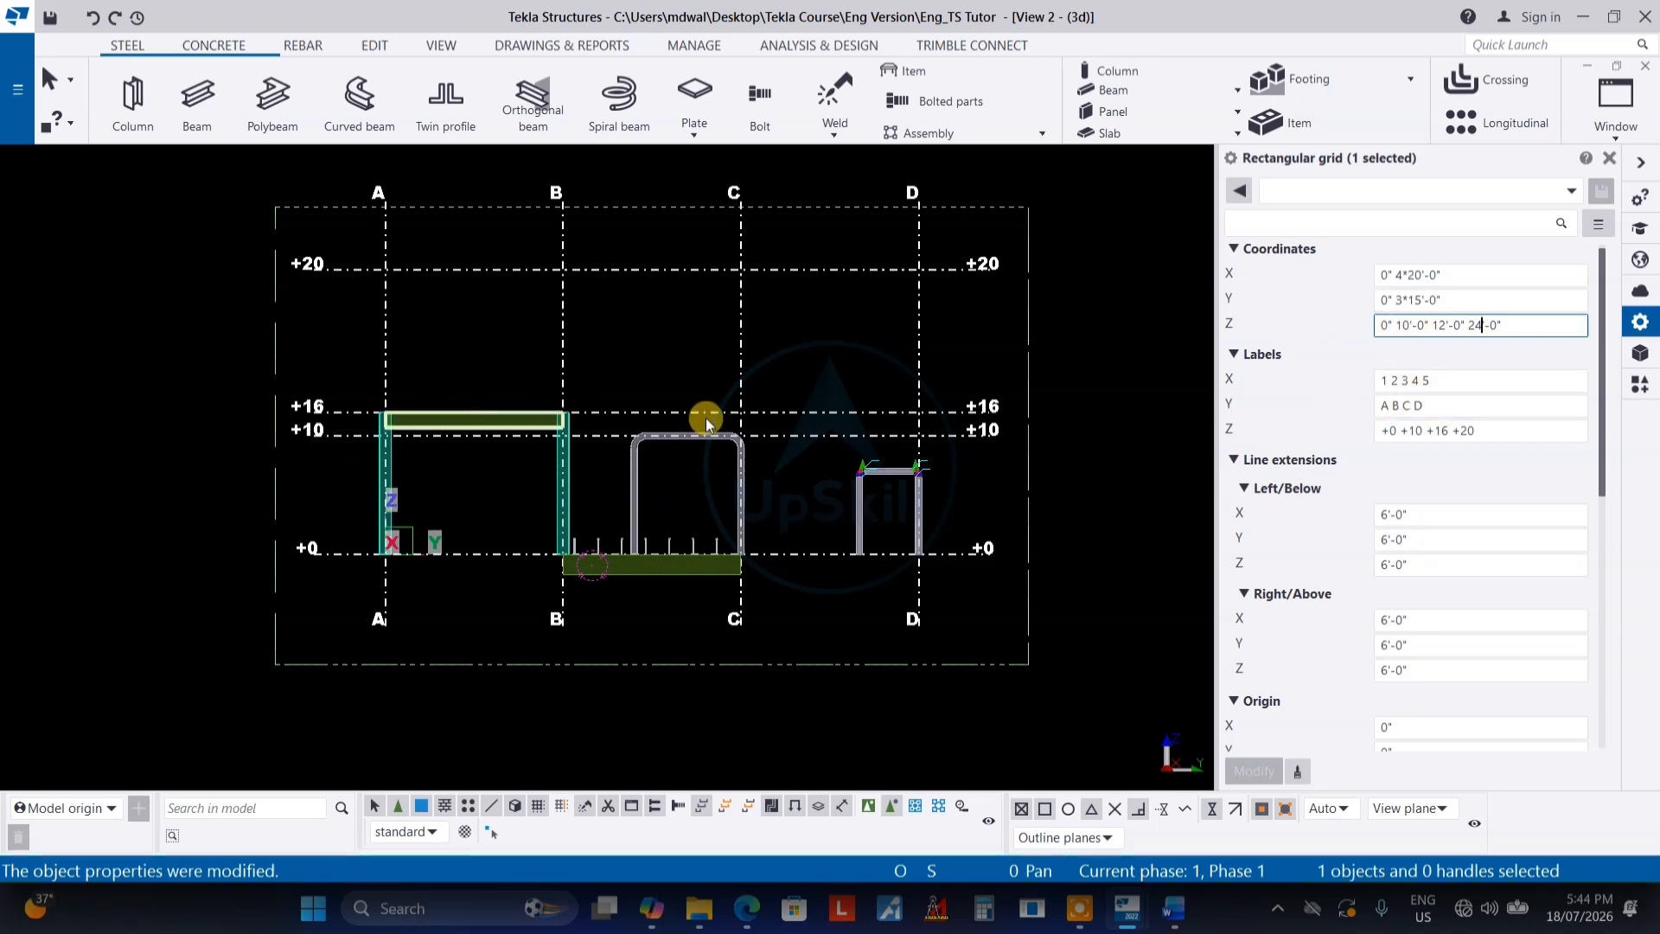
# Set the grid's Z labels to +0 +10 +12 +24 to match its elevations and apply the change
pyautogui.scroll(3, 307, 430)
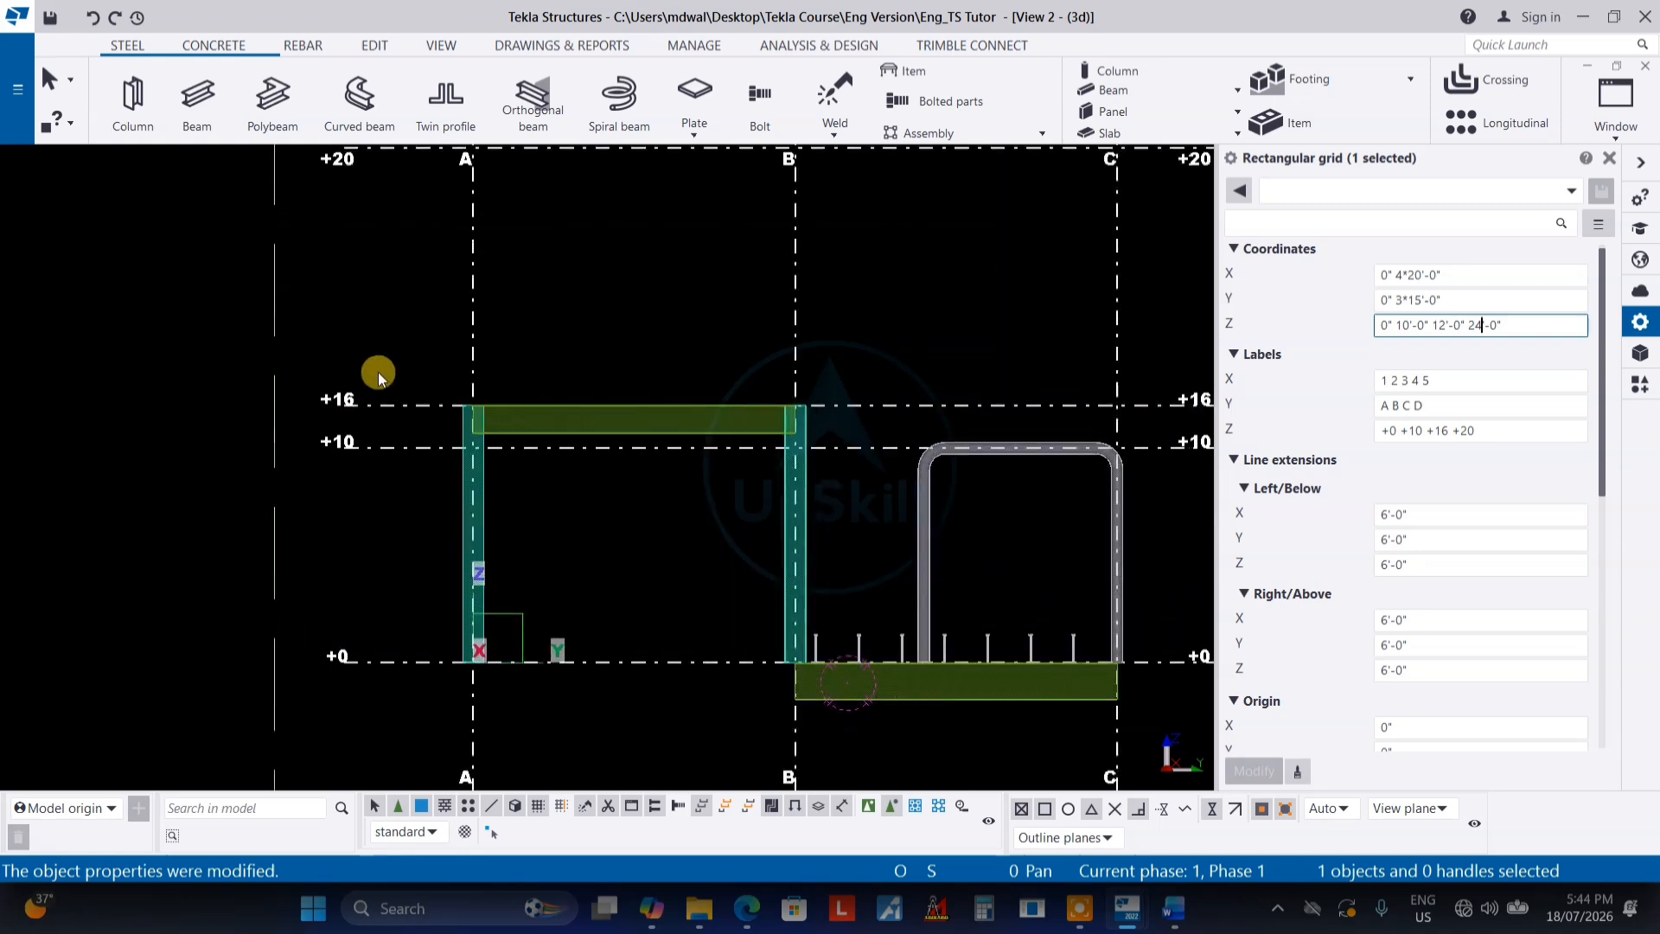
pyautogui.scroll(-2, 377, 588)
pyautogui.scroll(2, 352, 252)
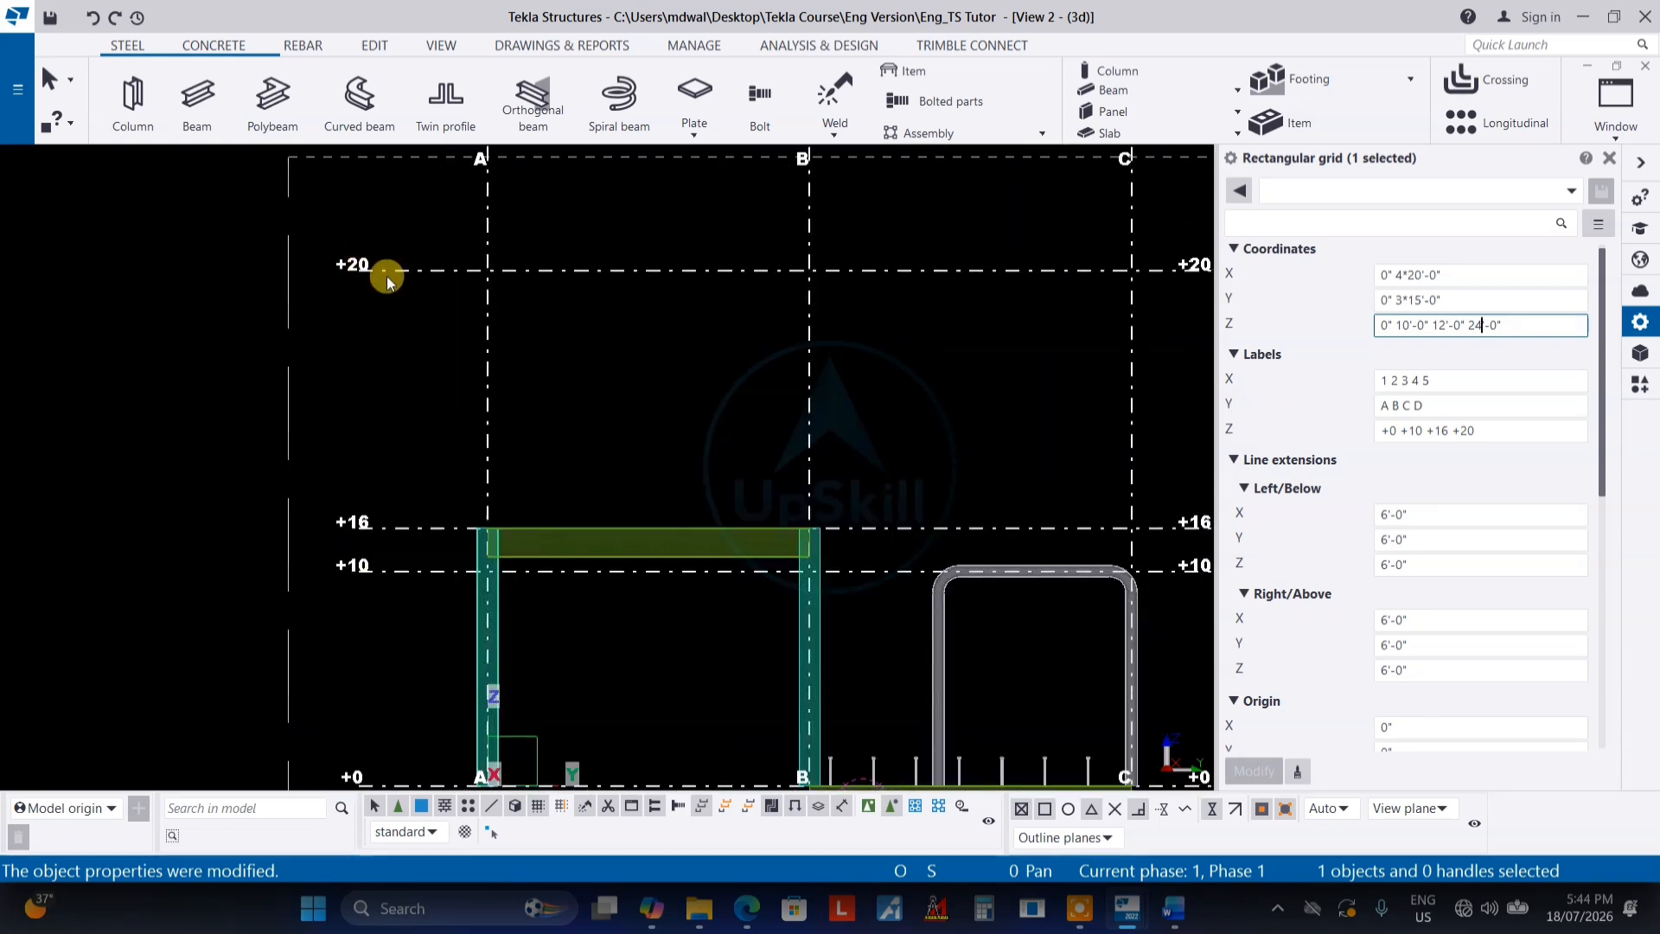
pyautogui.scroll(-2, 412, 252)
pyautogui.click(1423, 430)
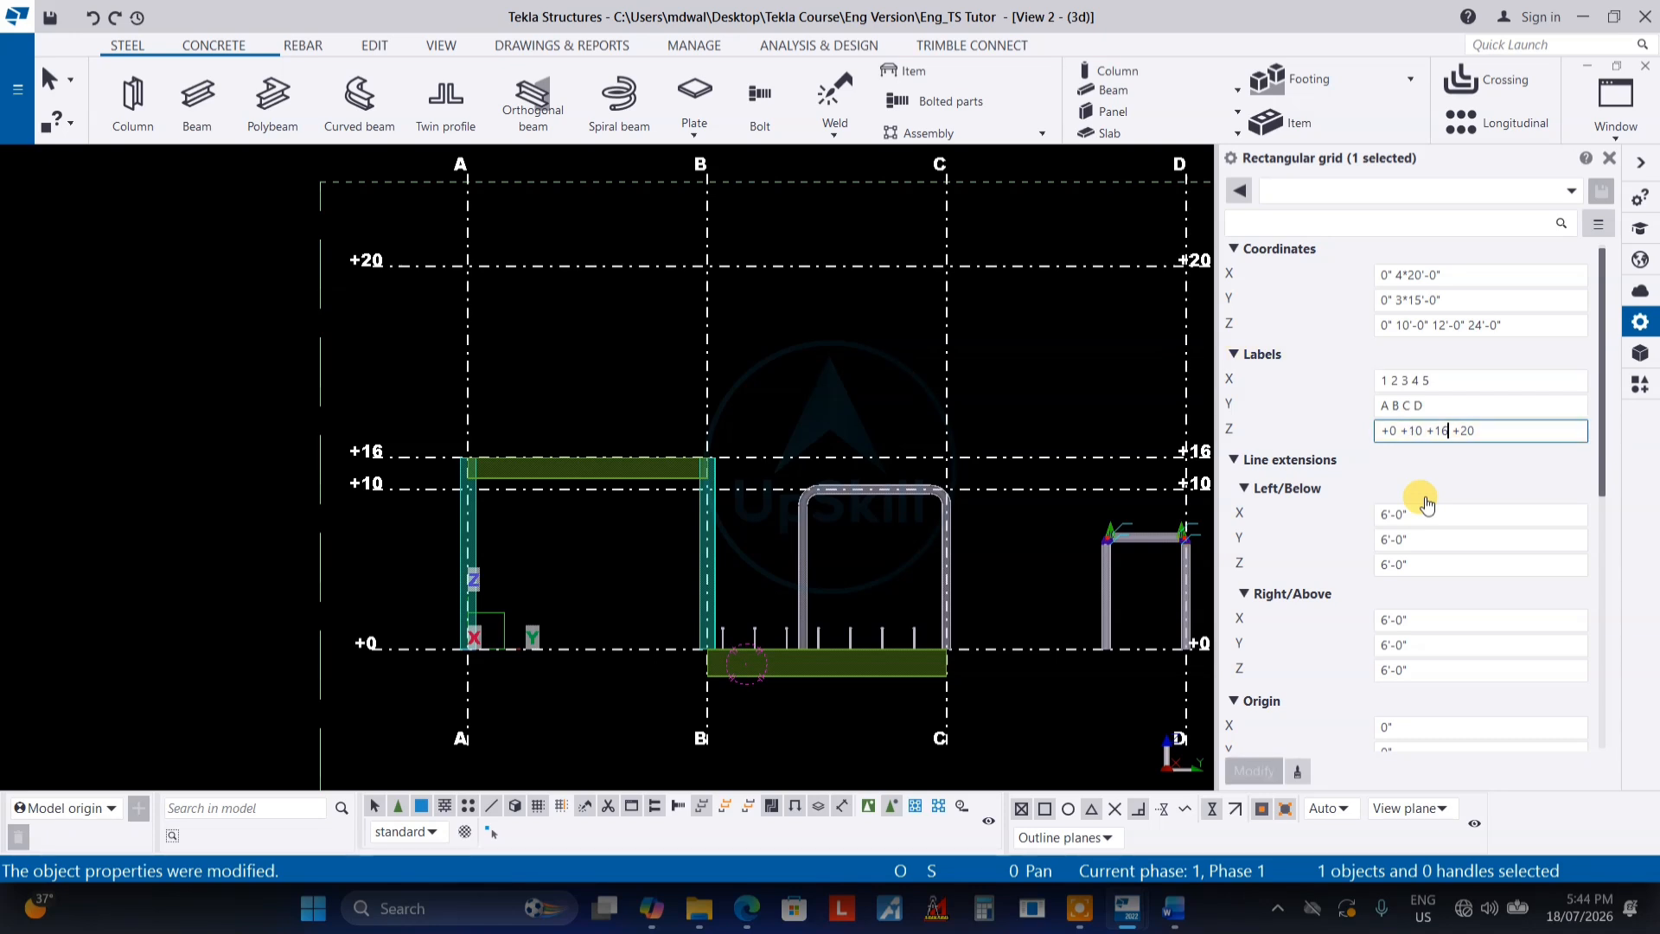
pyautogui.press('BackSpace')
pyautogui.write('2')
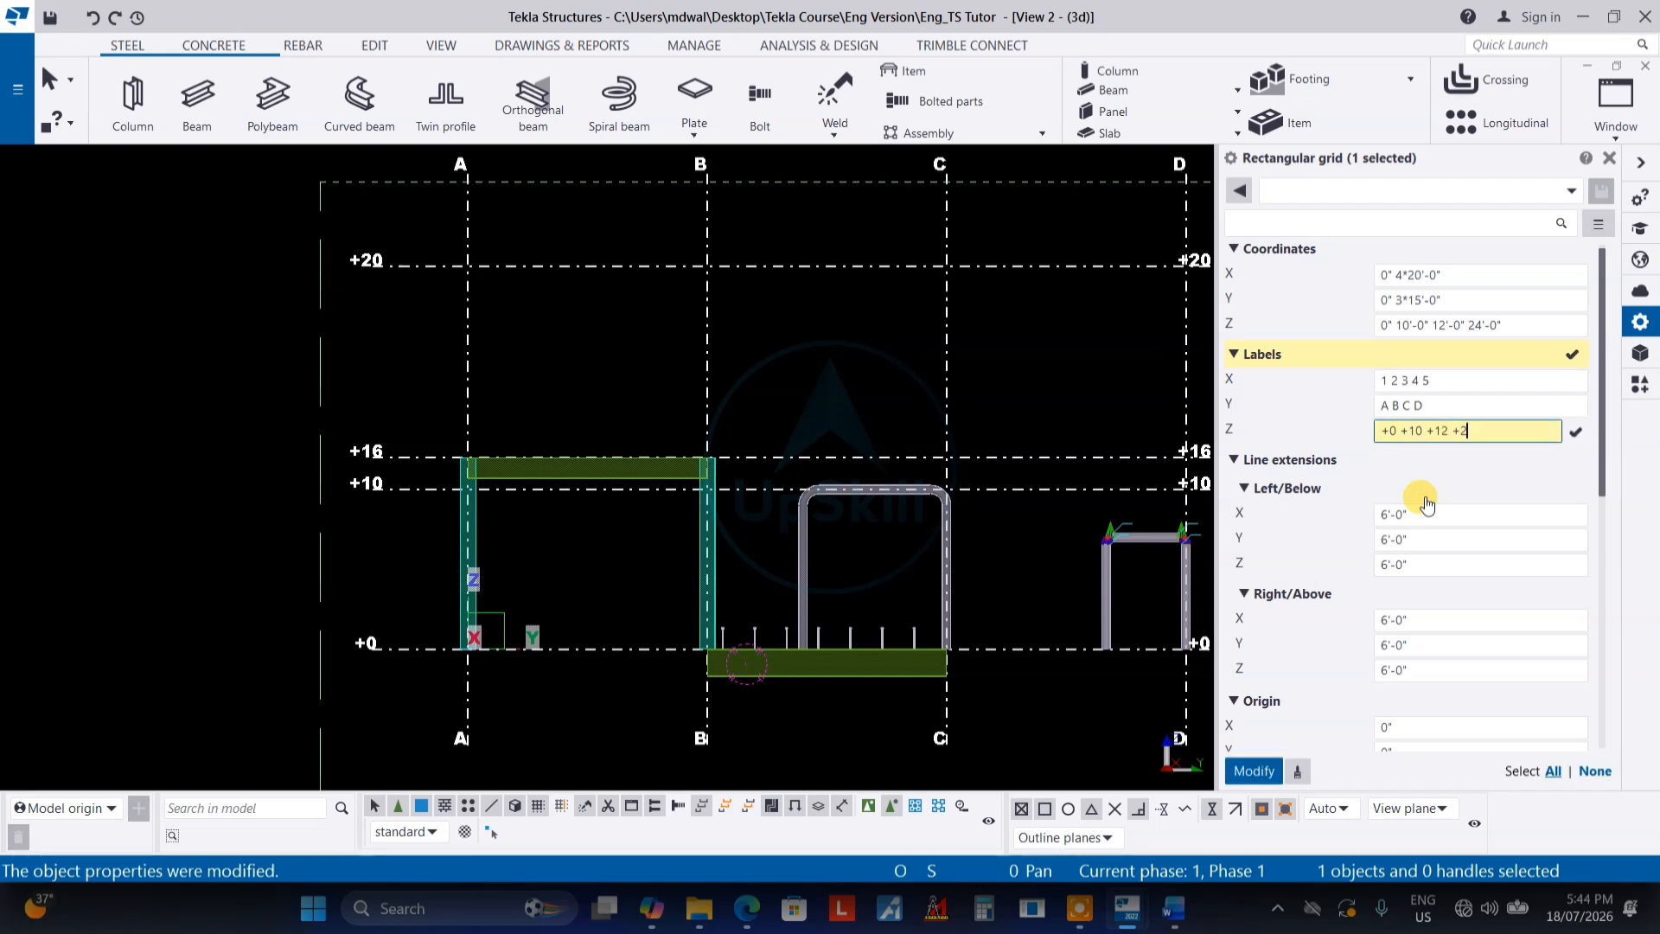
pyautogui.press('Return')
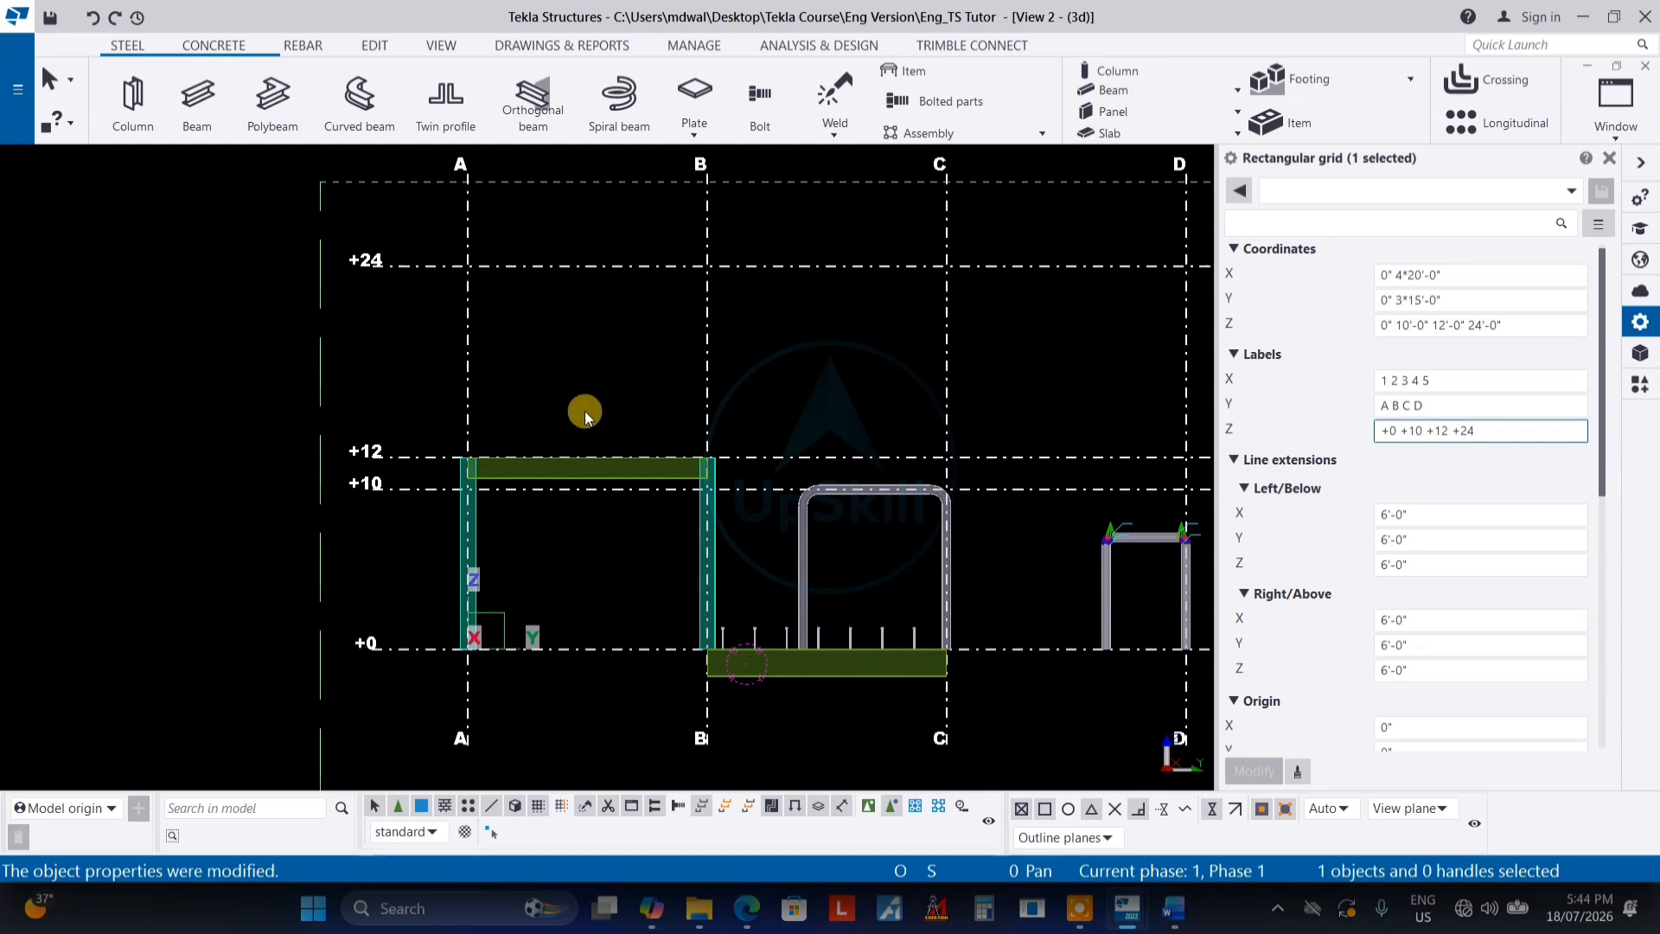
# Compare the grid's Z coordinates with the elevation labels shown along its level lines
pyautogui.moveTo(530, 462); pyautogui.dragTo(504, 371, button='middle')
pyautogui.moveTo(396, 279); pyautogui.dragTo(394, 348, button='middle')
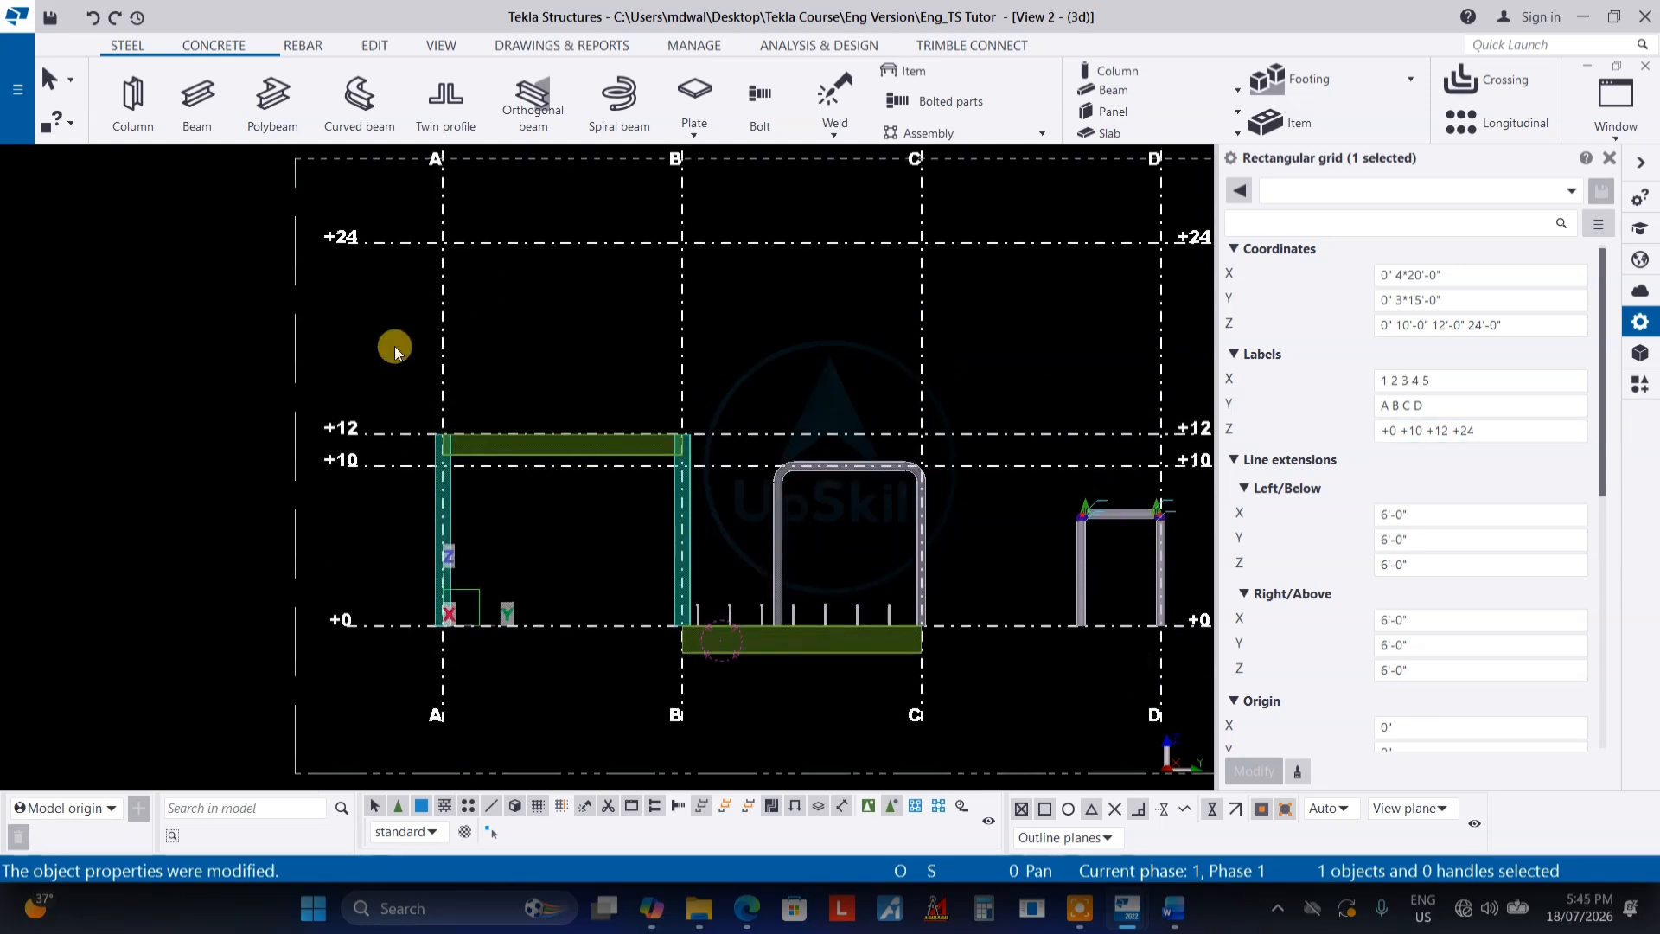
pyautogui.moveTo(1383, 320); pyautogui.dragTo(1505, 324)
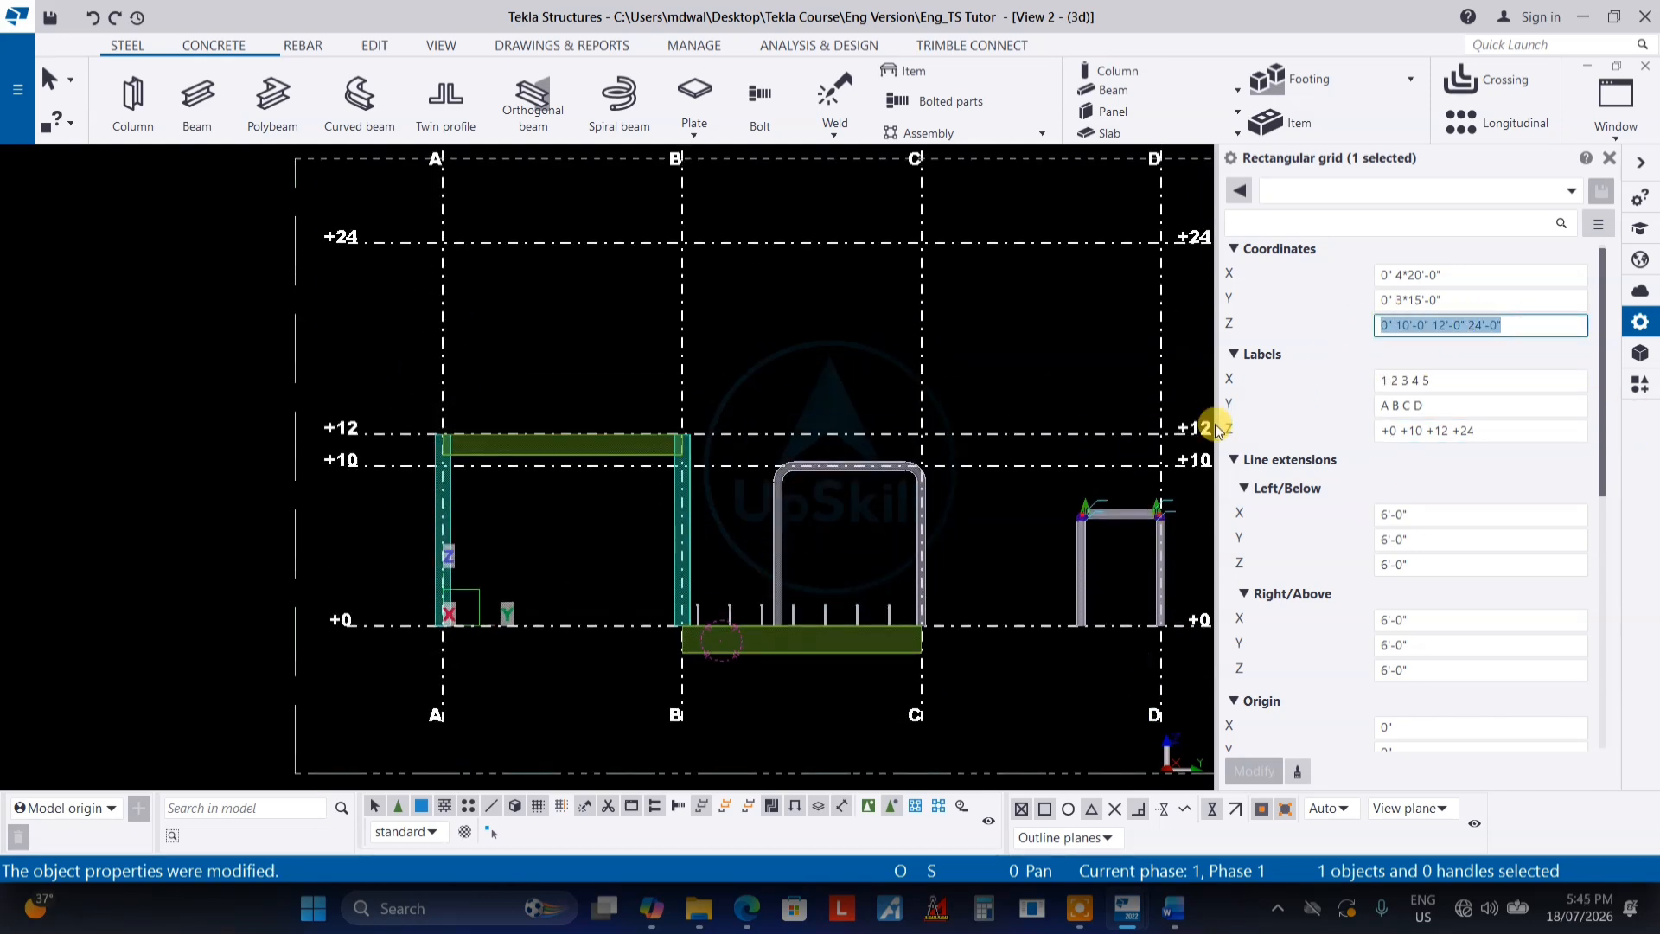
pyautogui.click(1024, 525)
pyautogui.click(787, 437)
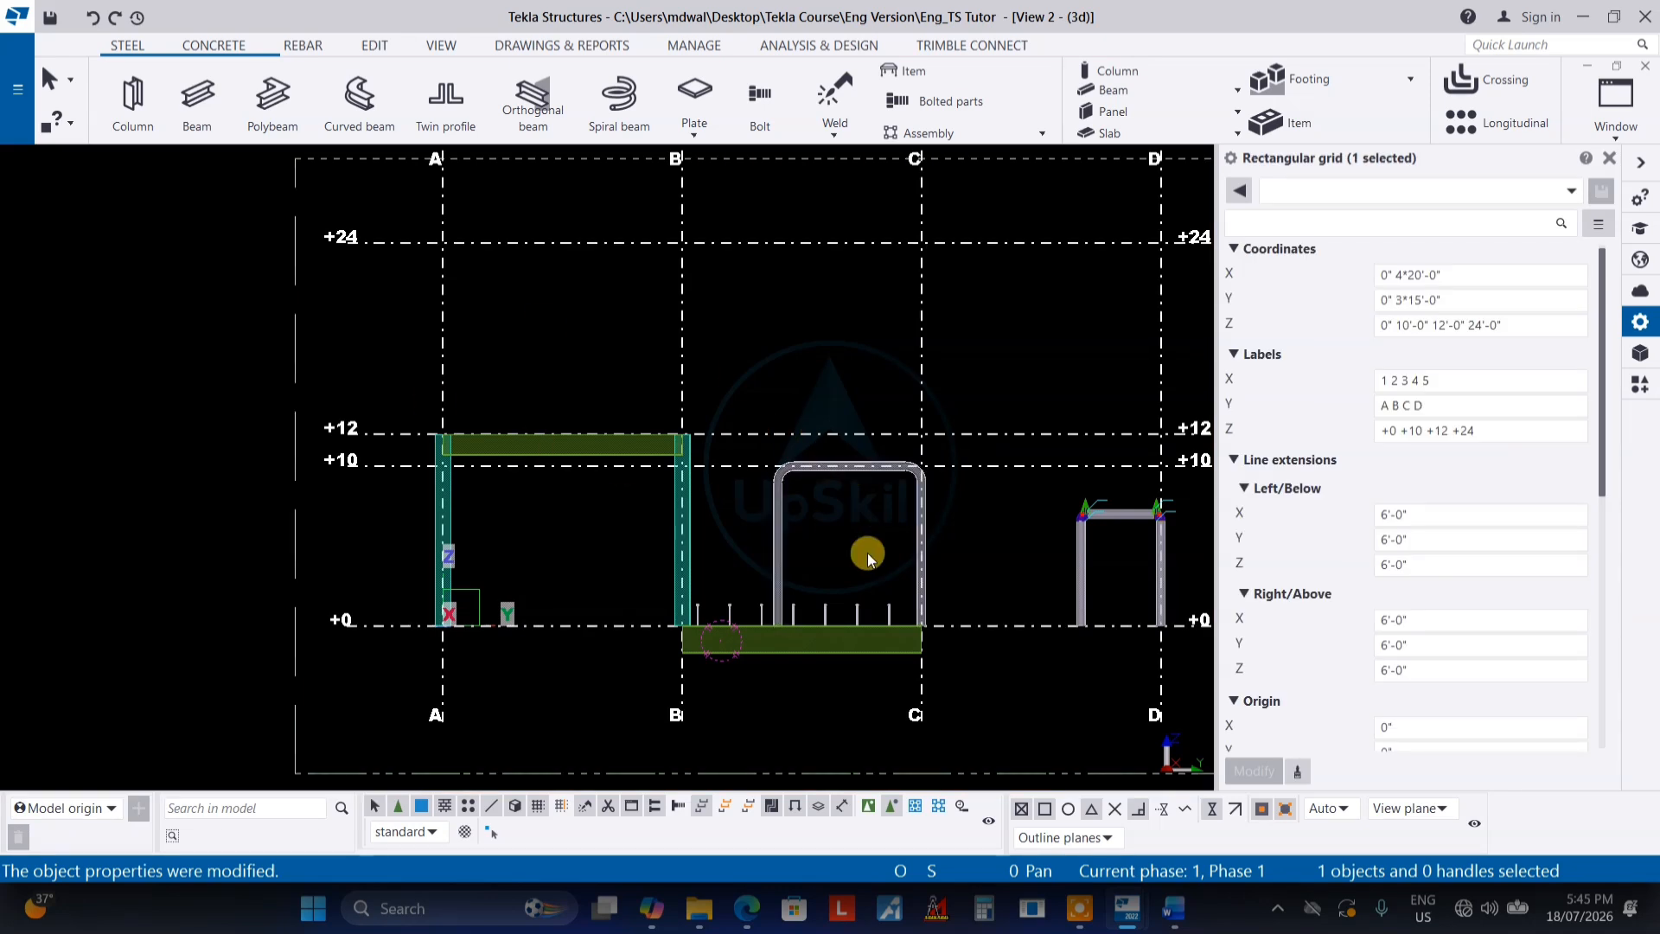
pyautogui.click(1420, 431)
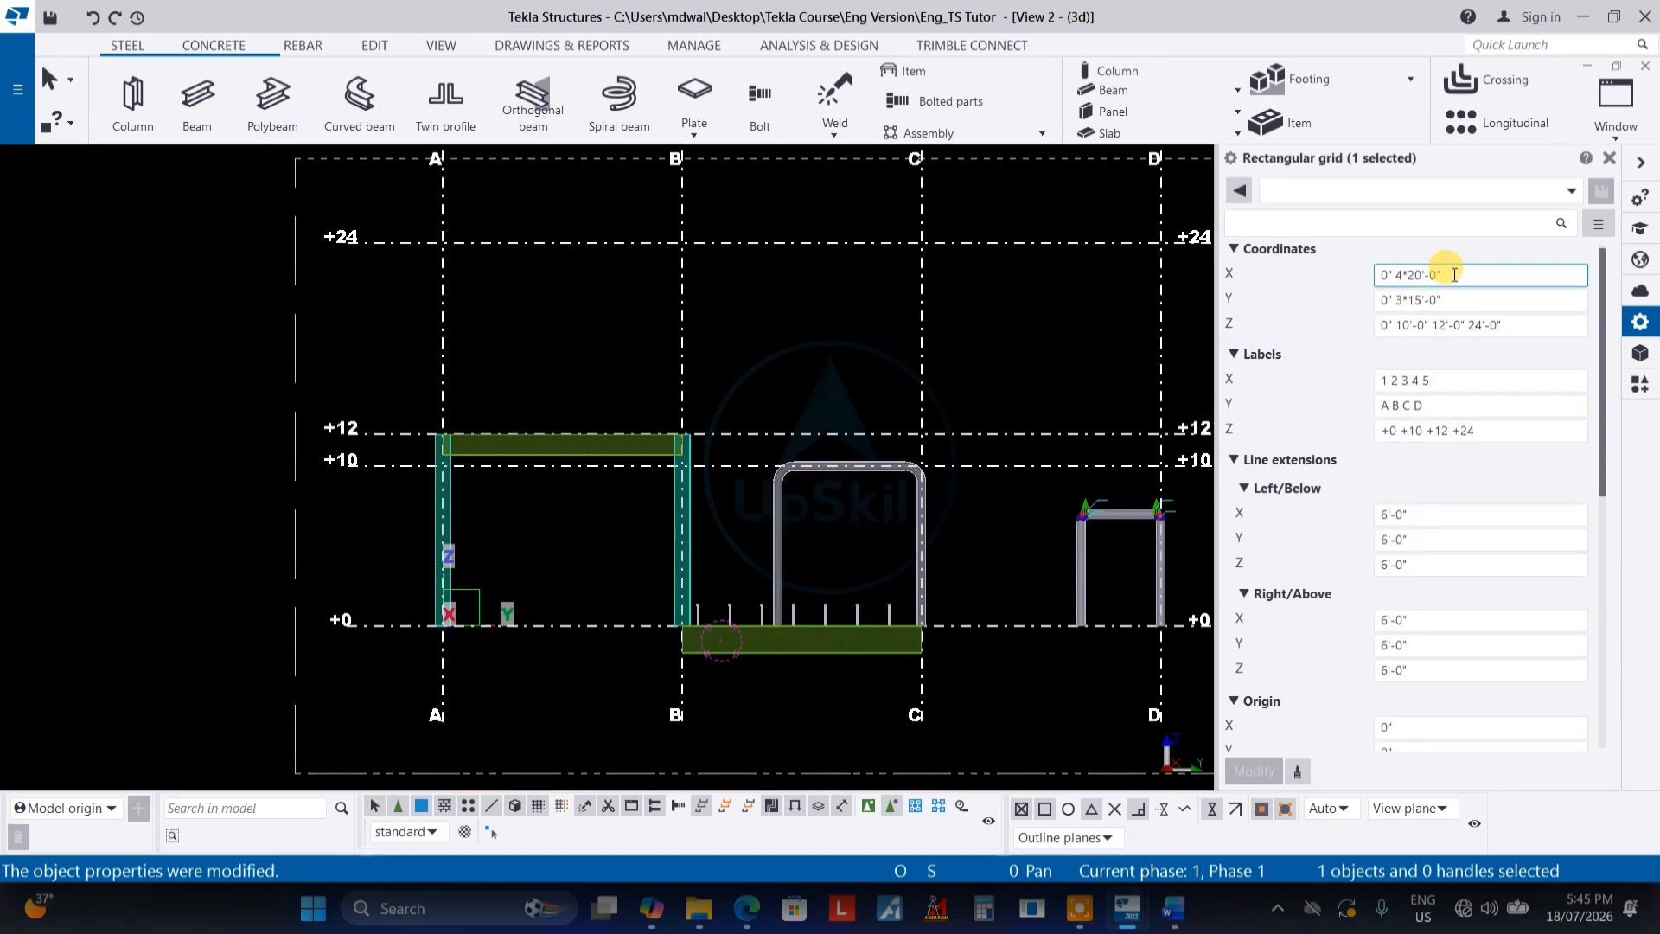
# Bring up the grid's line extension settings and switch to View 1 to see the grid in plan
pyautogui.scroll(-1, 1427, 445)
pyautogui.click(1421, 462)
pyautogui.scroll(-1, 1428, 463)
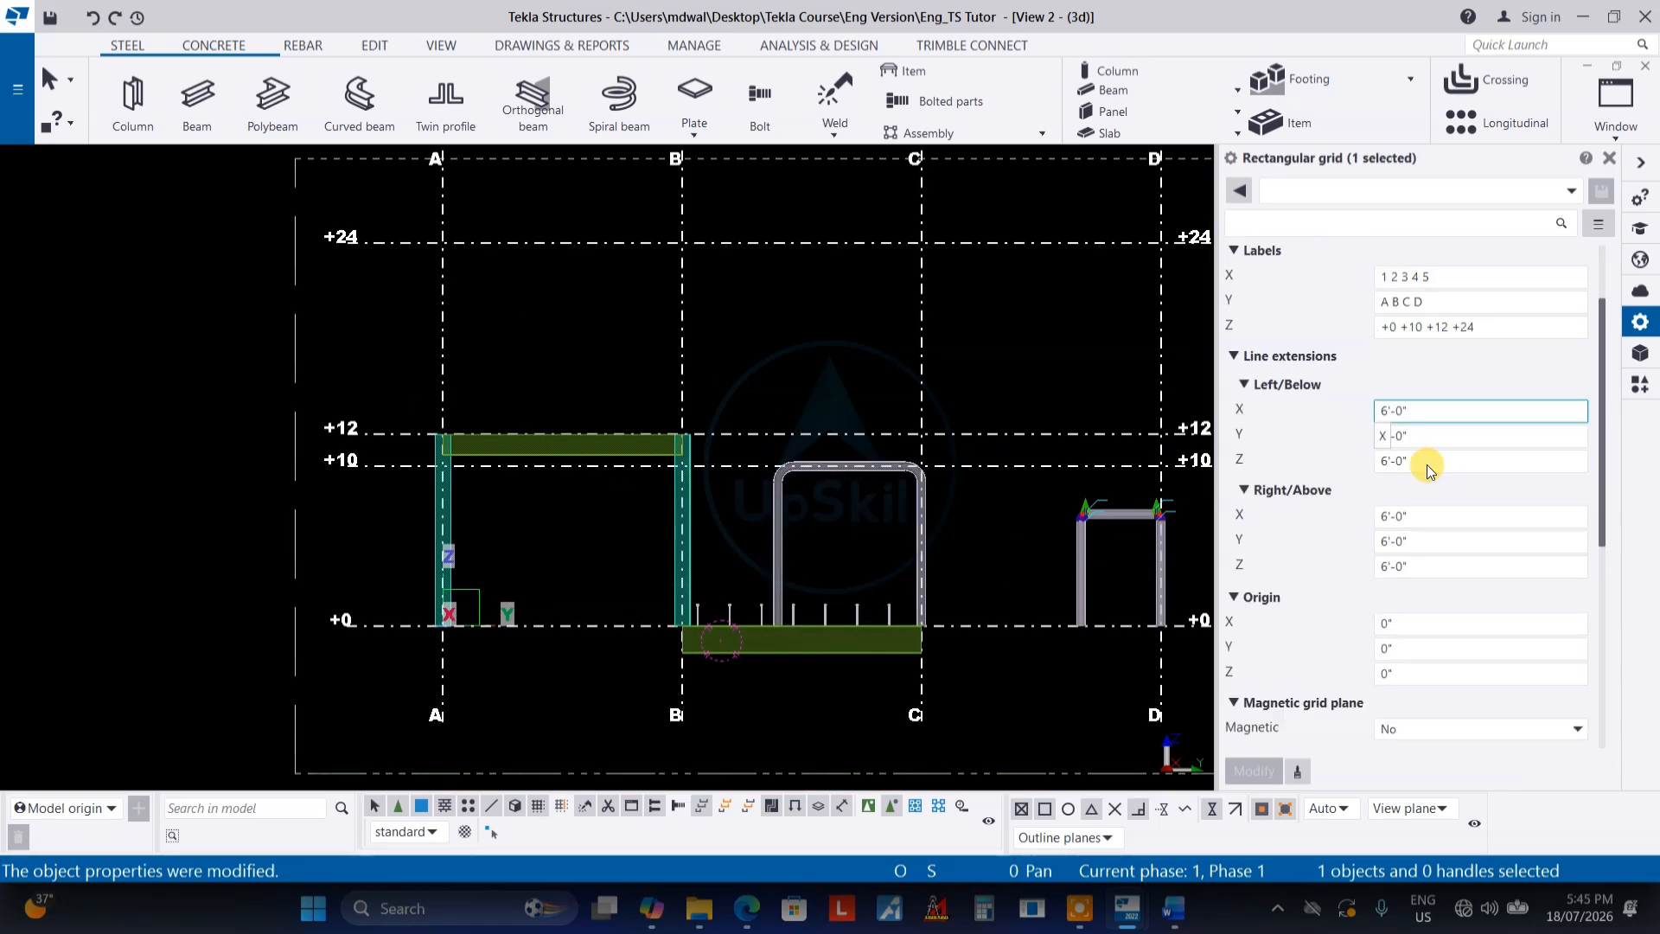
pyautogui.scroll(-1, 789, 393)
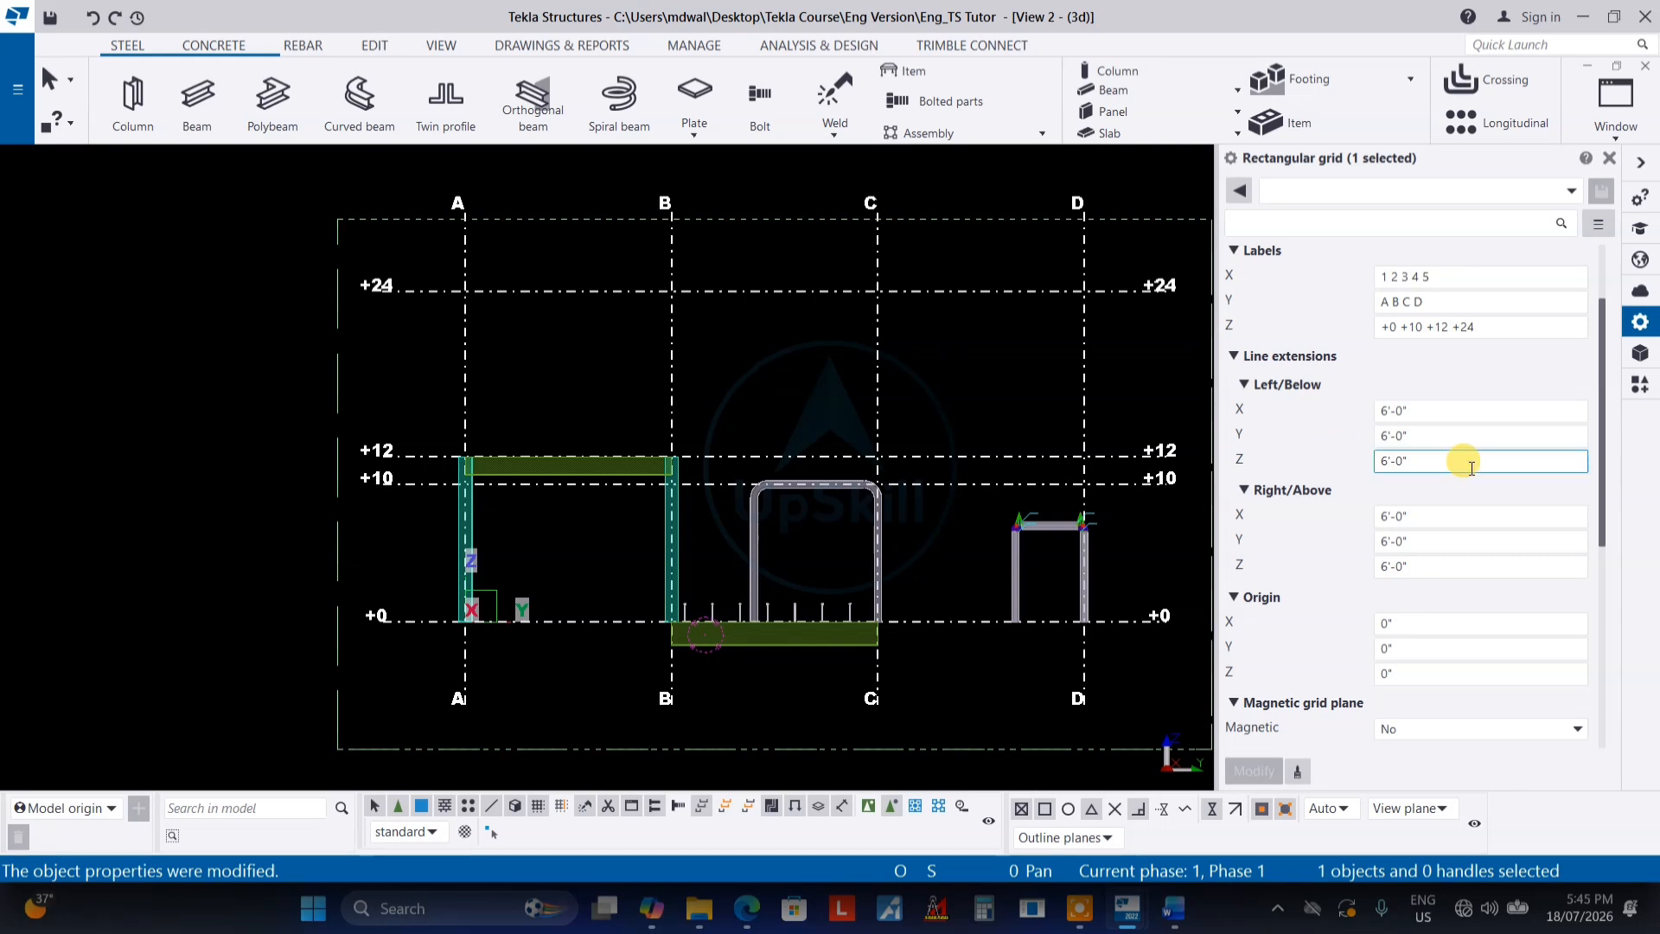
pyautogui.click(1386, 413)
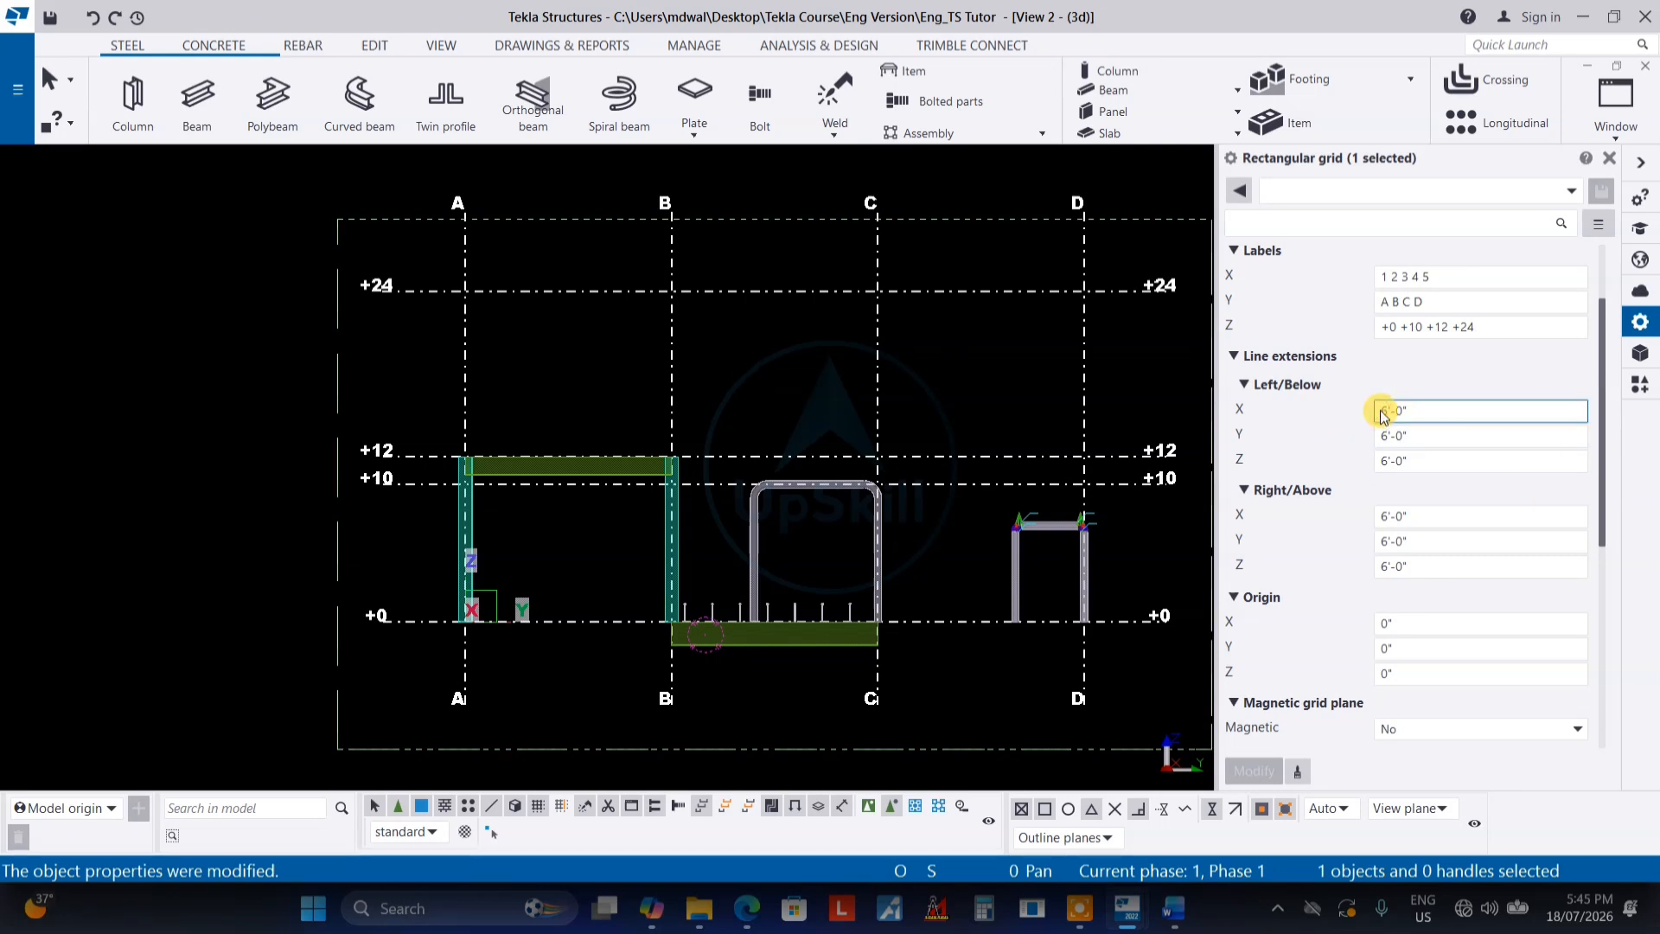
pyautogui.write('1')
pyautogui.press('Return')
pyautogui.hotkey('ctrl', 'Tab')
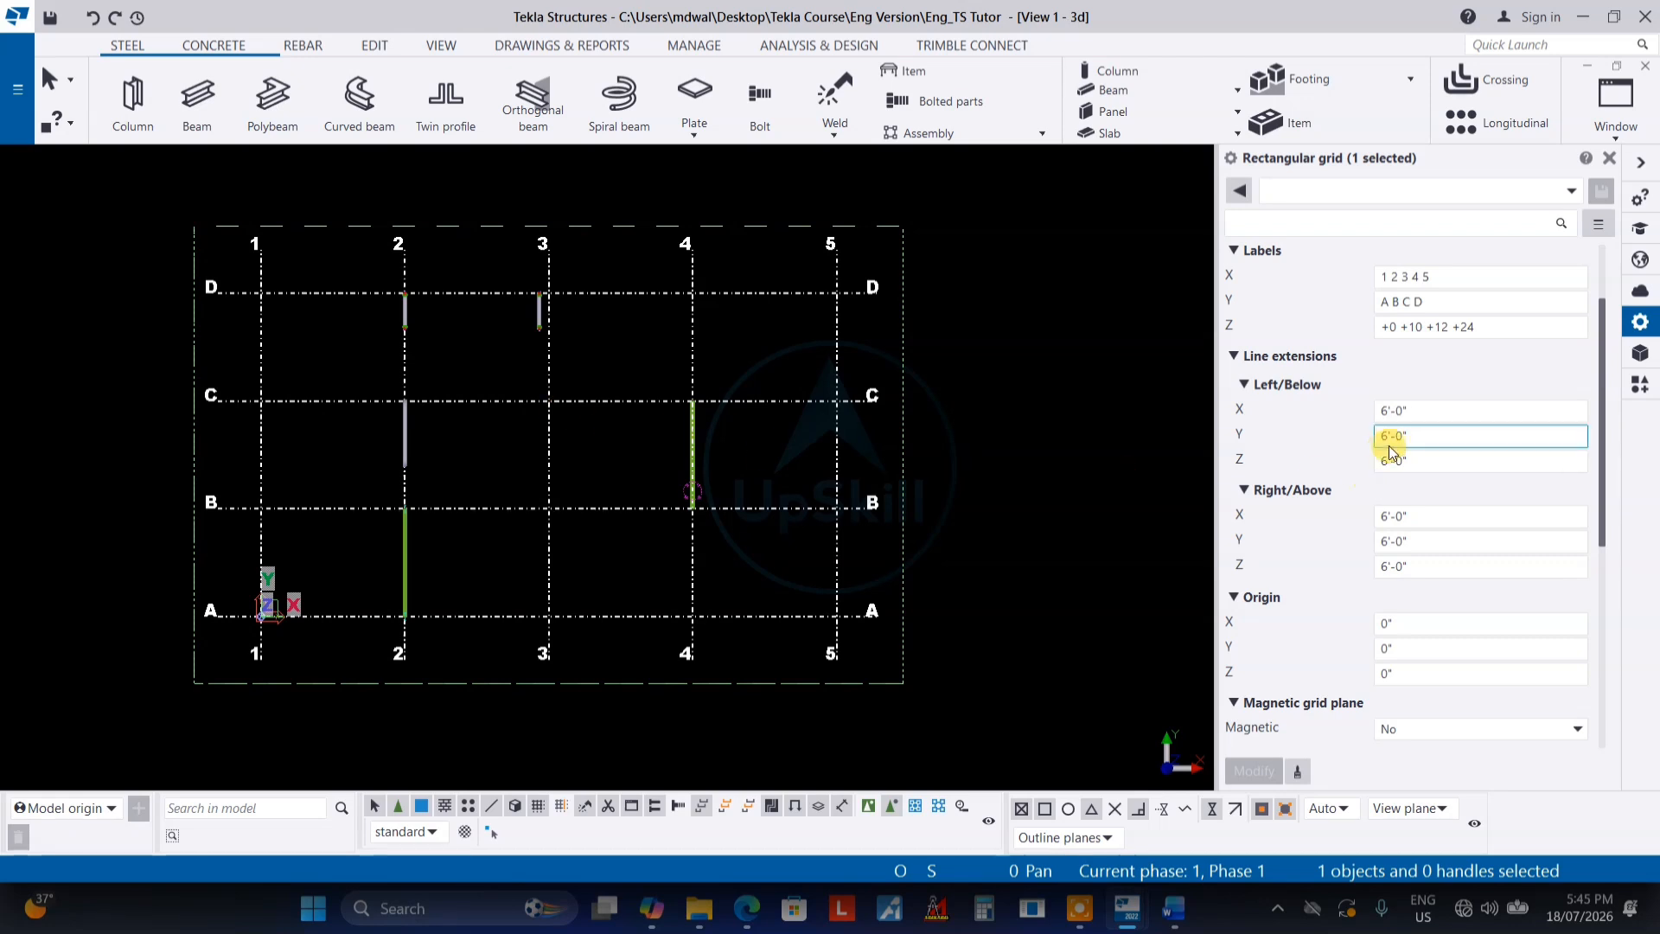
# Extend the grid's Left/Below X lines to 16'-0" and apply the change in the plan view
pyautogui.click(1384, 412)
pyautogui.write('1')
pyautogui.press('Return')
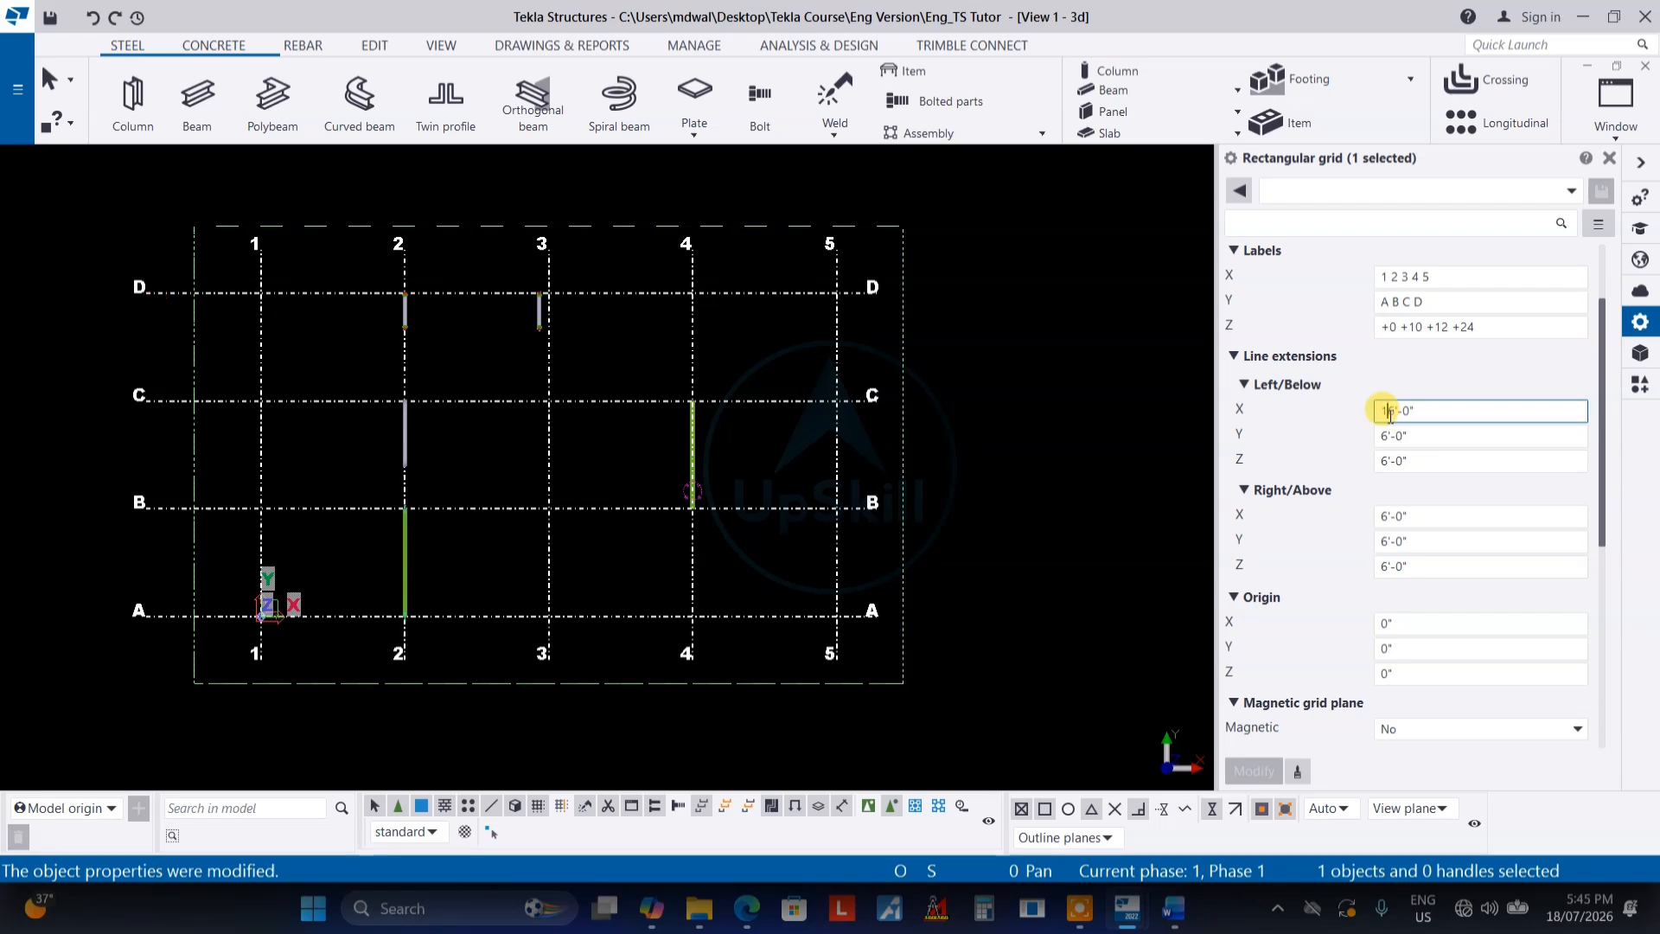
pyautogui.moveTo(841, 420); pyautogui.dragTo(886, 445, button='middle')
pyautogui.scroll(1, 951, 325)
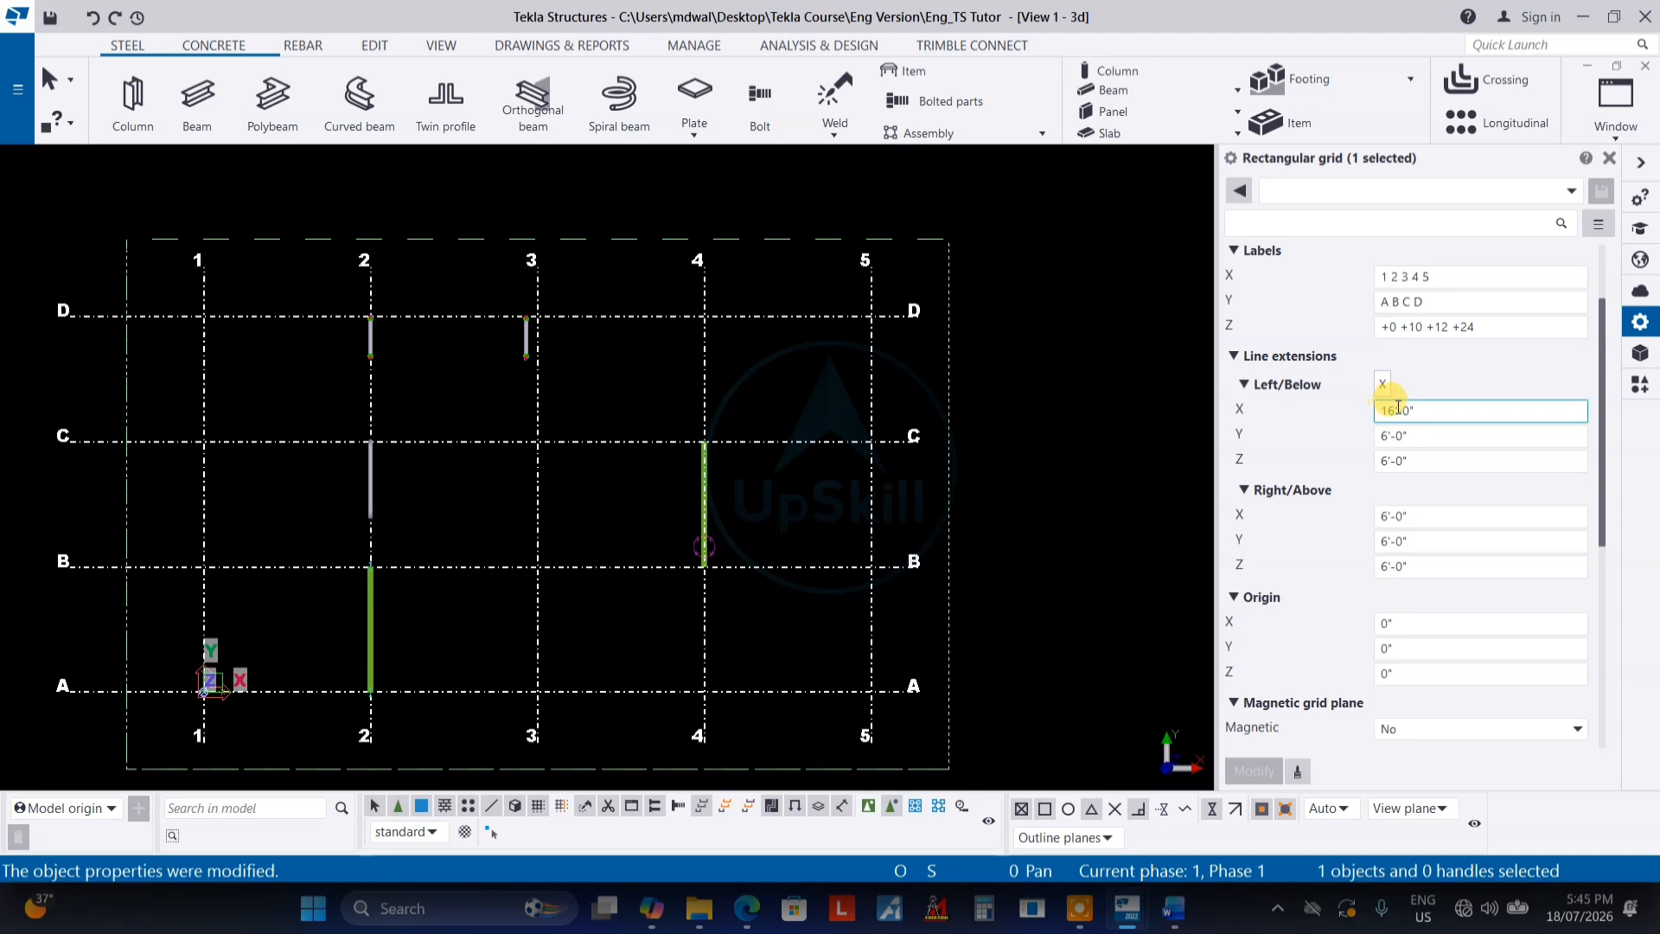
# Set the grid's Left/Below X line extension to 60'-0" and apply it
pyautogui.click(1388, 516)
pyautogui.write('0')
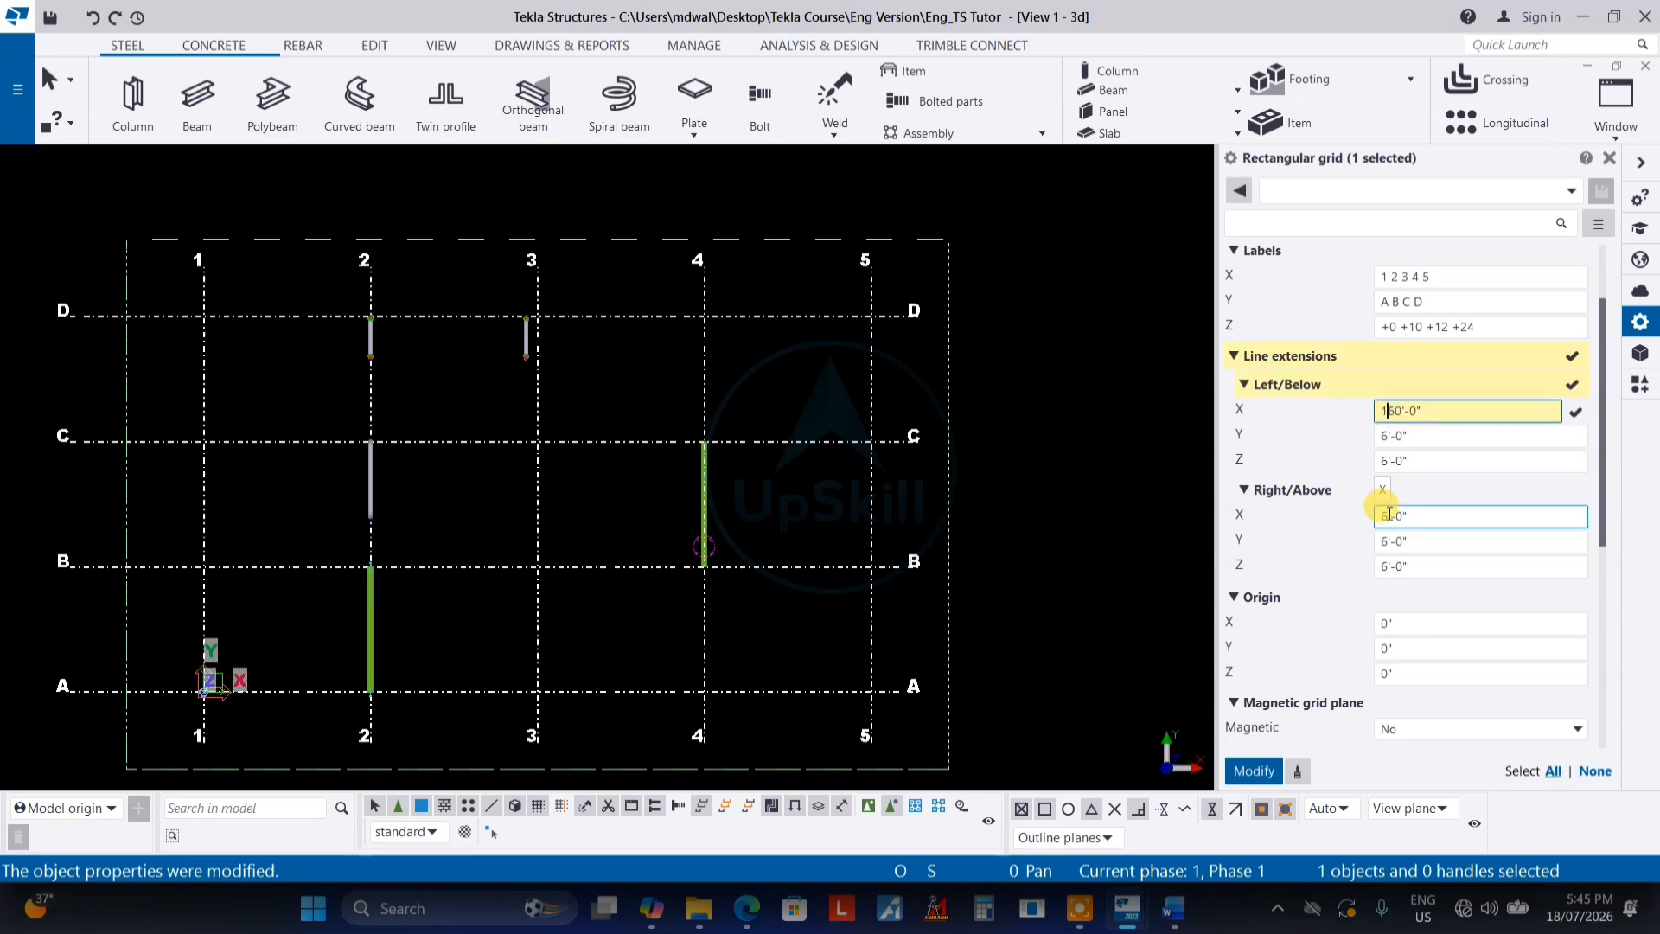
pyautogui.press('Return')
pyautogui.scroll(-2, 1012, 444)
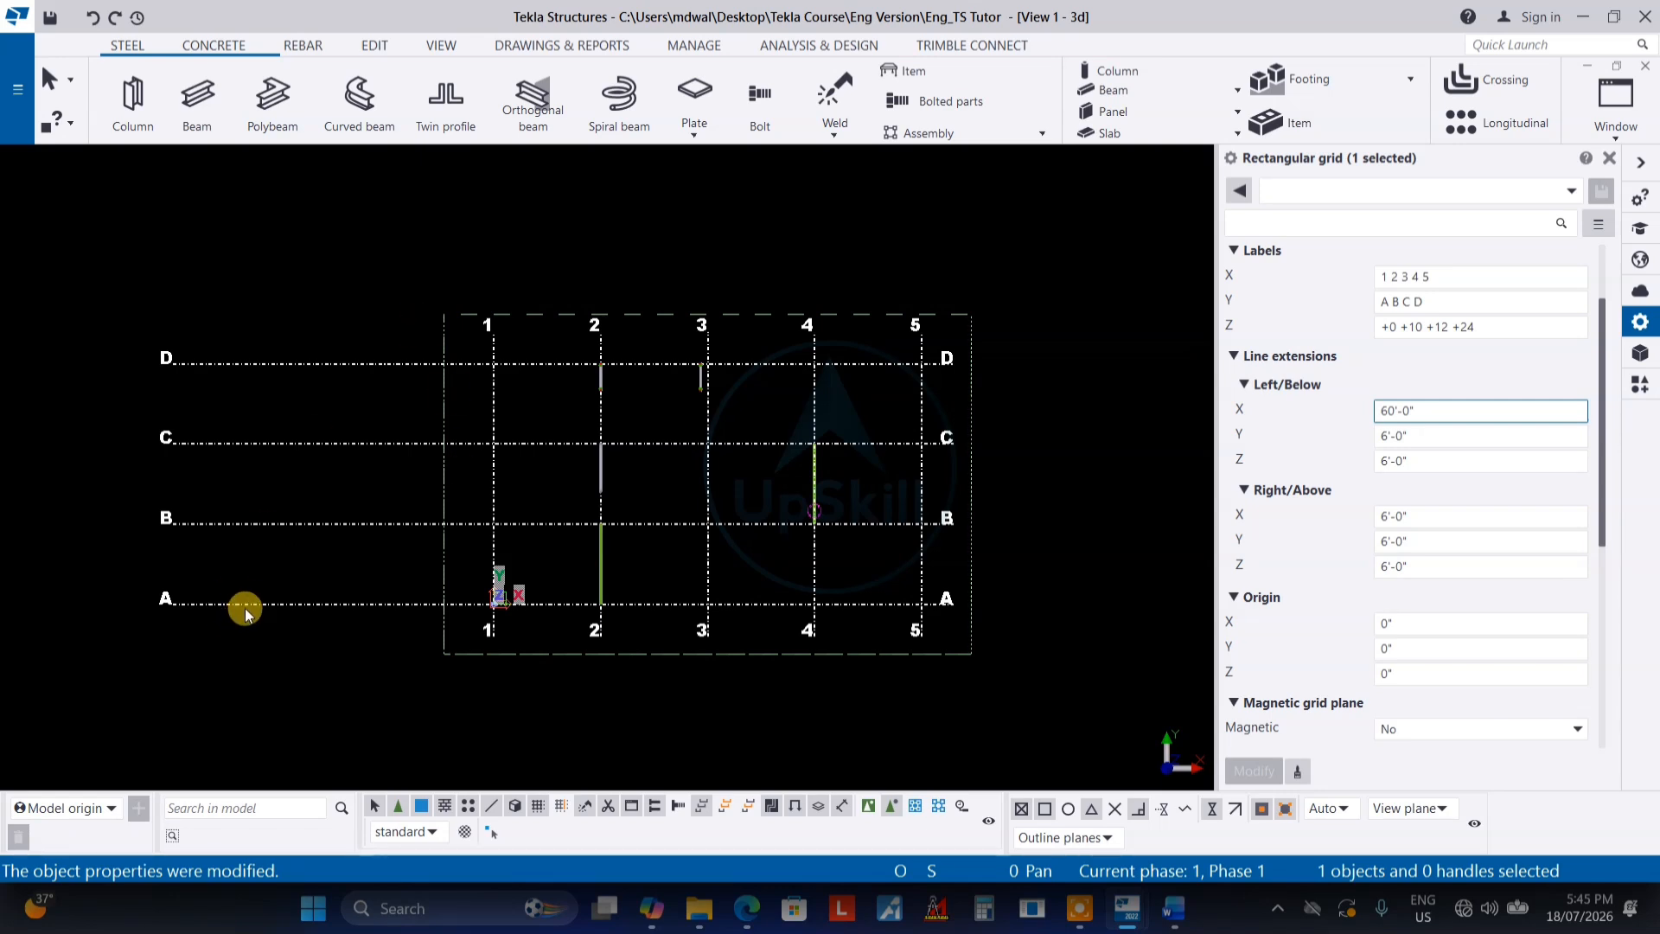
# Set the grid's Left/Below X line extension to 6'-0" and apply it
pyautogui.doubleClick(1422, 410)
pyautogui.write('6')
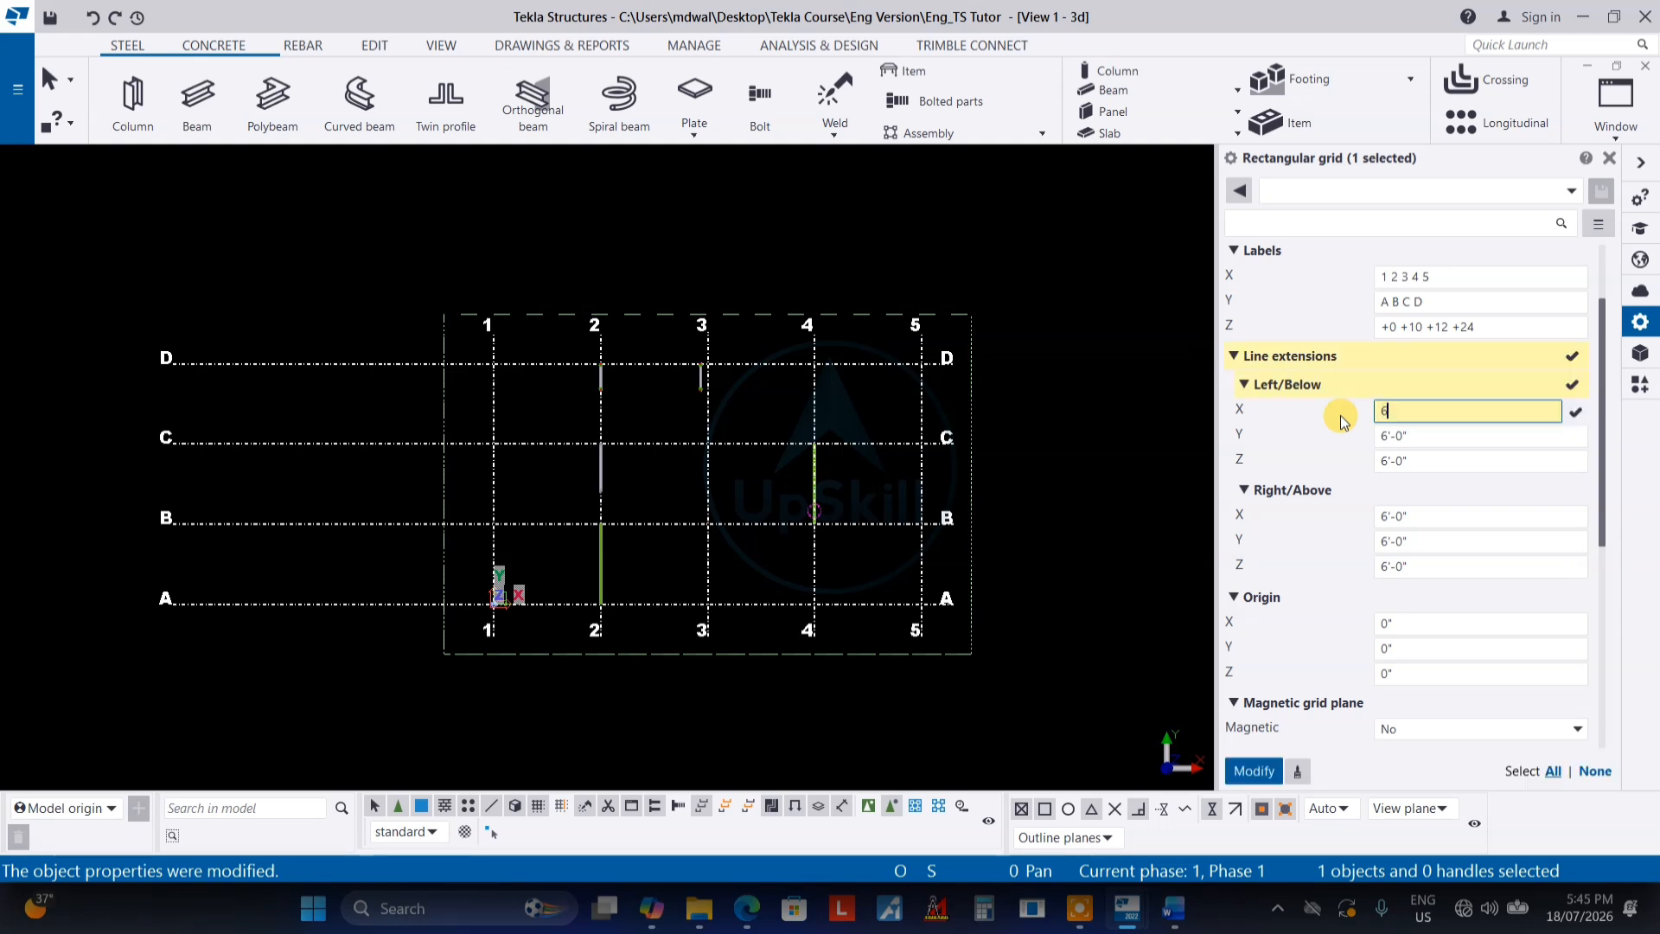
pyautogui.press('Return')
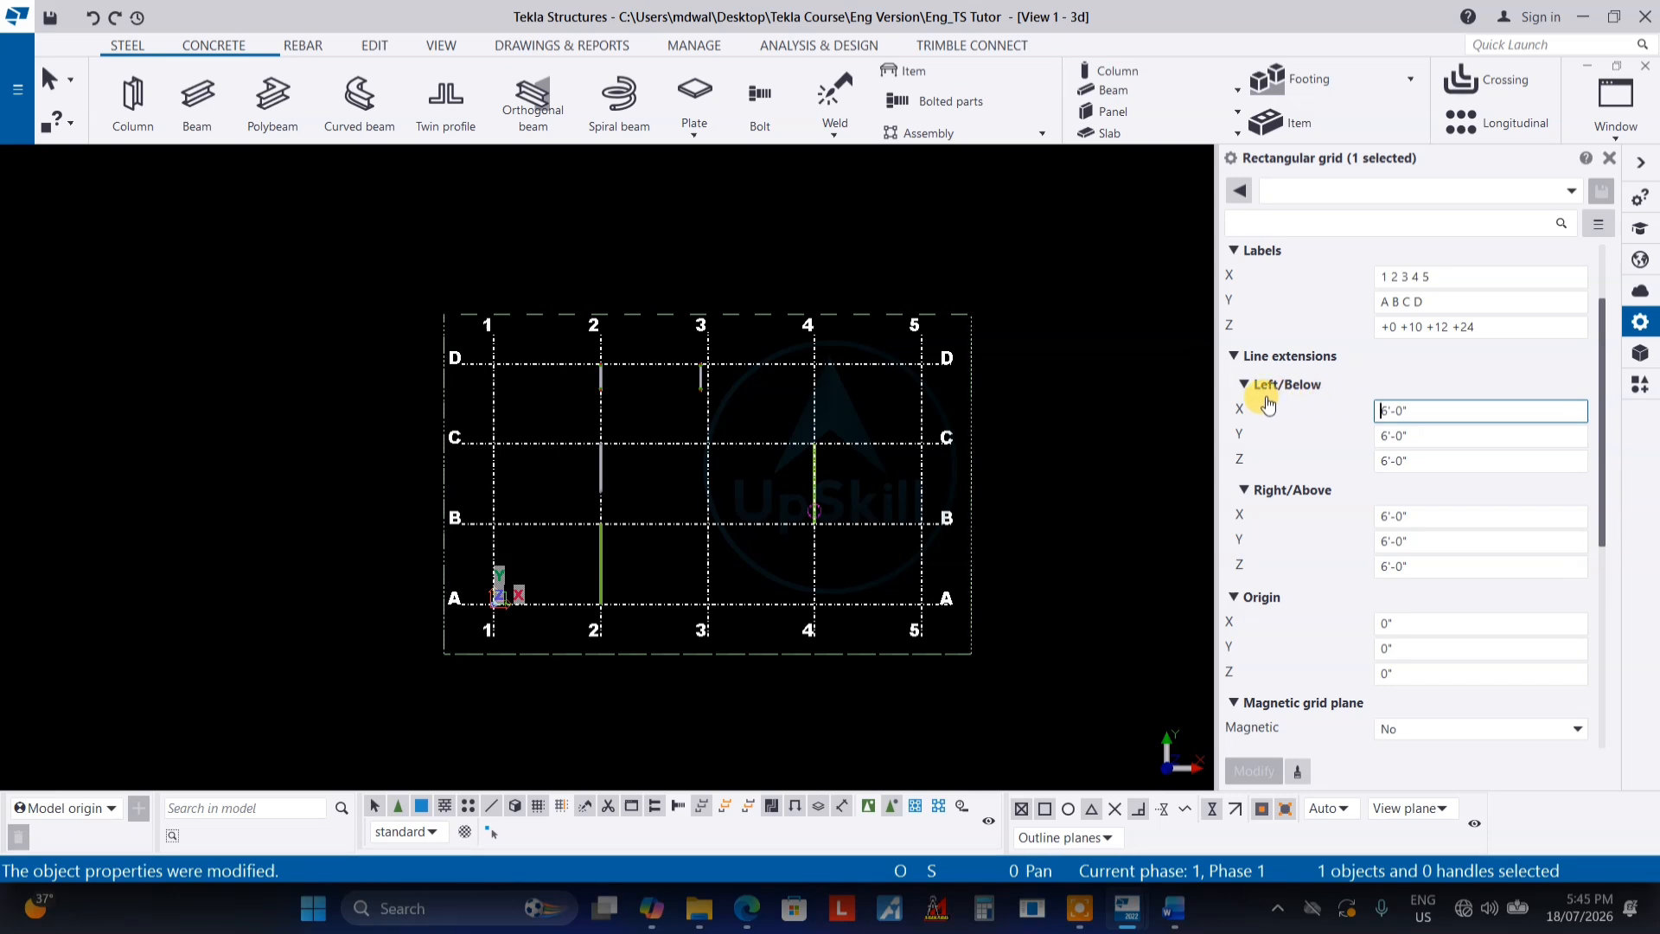
pyautogui.doubleClick(1409, 410)
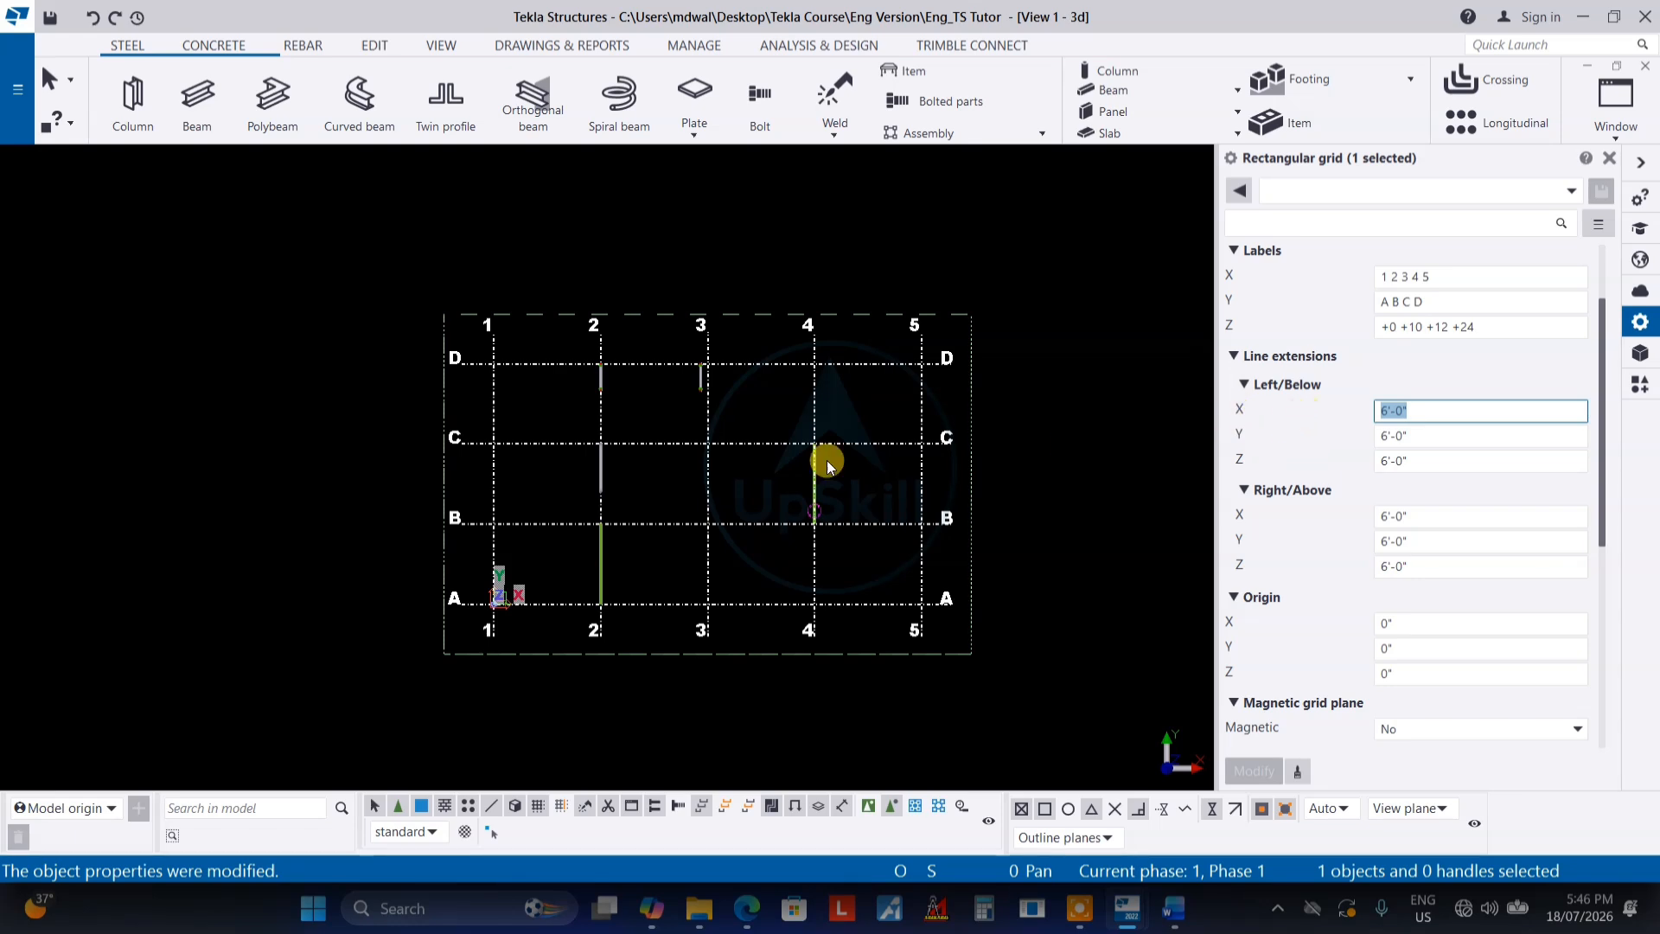
# Set the grid's Left/Below Y line extension to 26'-0" and apply it
pyautogui.doubleClick(1394, 435)
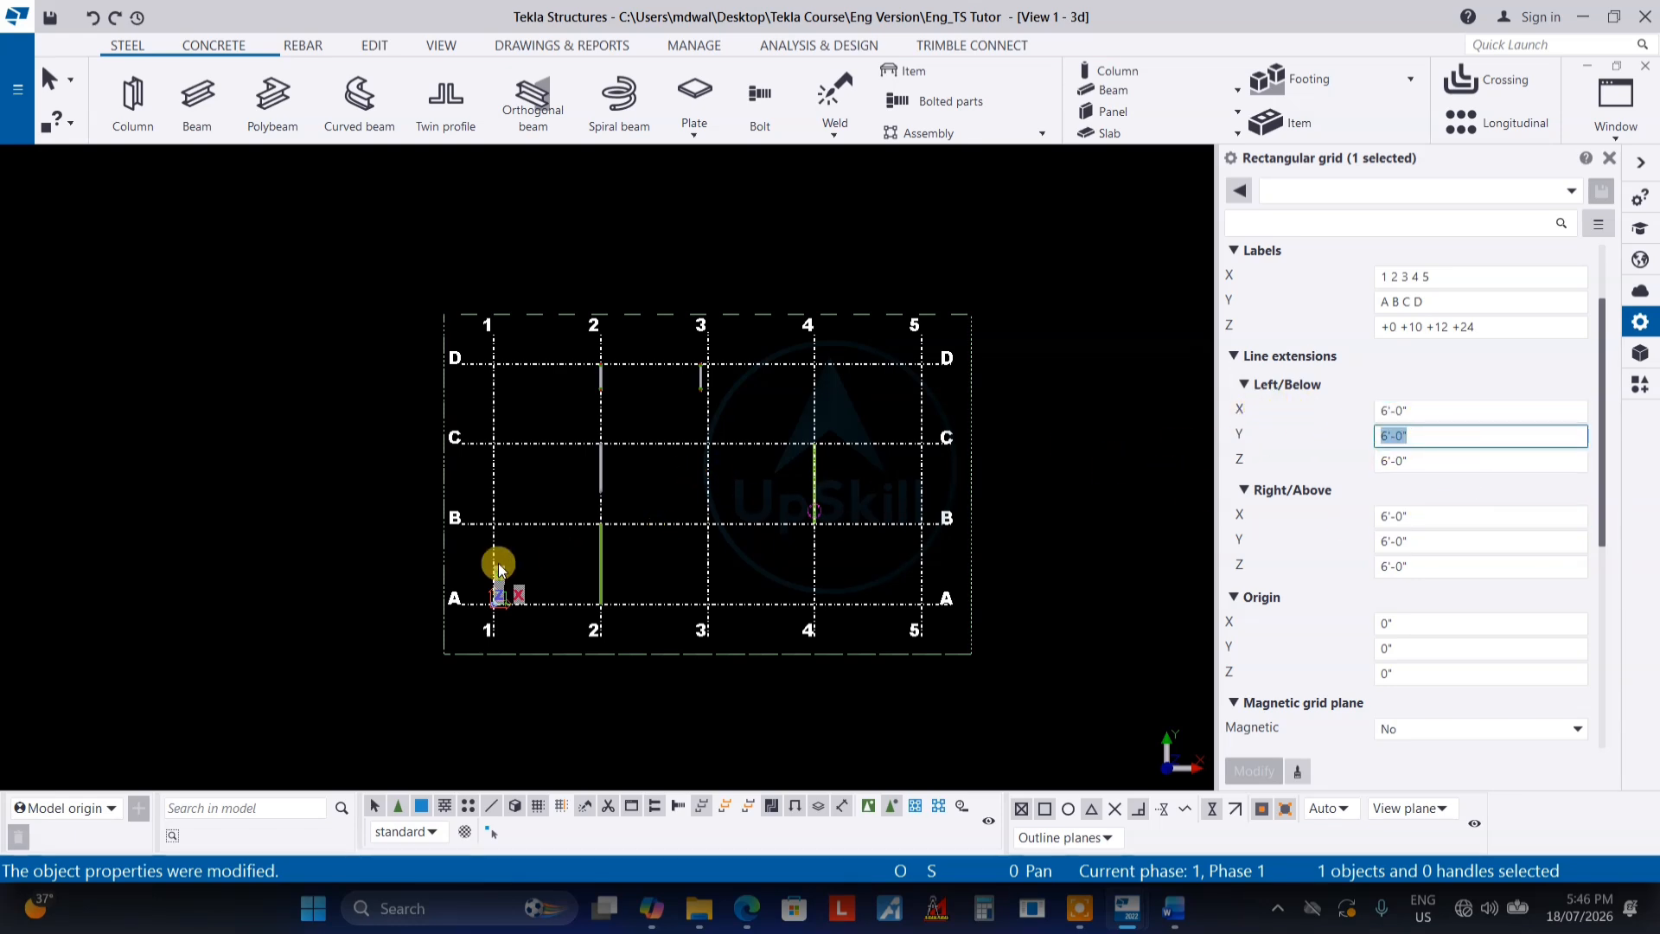
pyautogui.click(1392, 445)
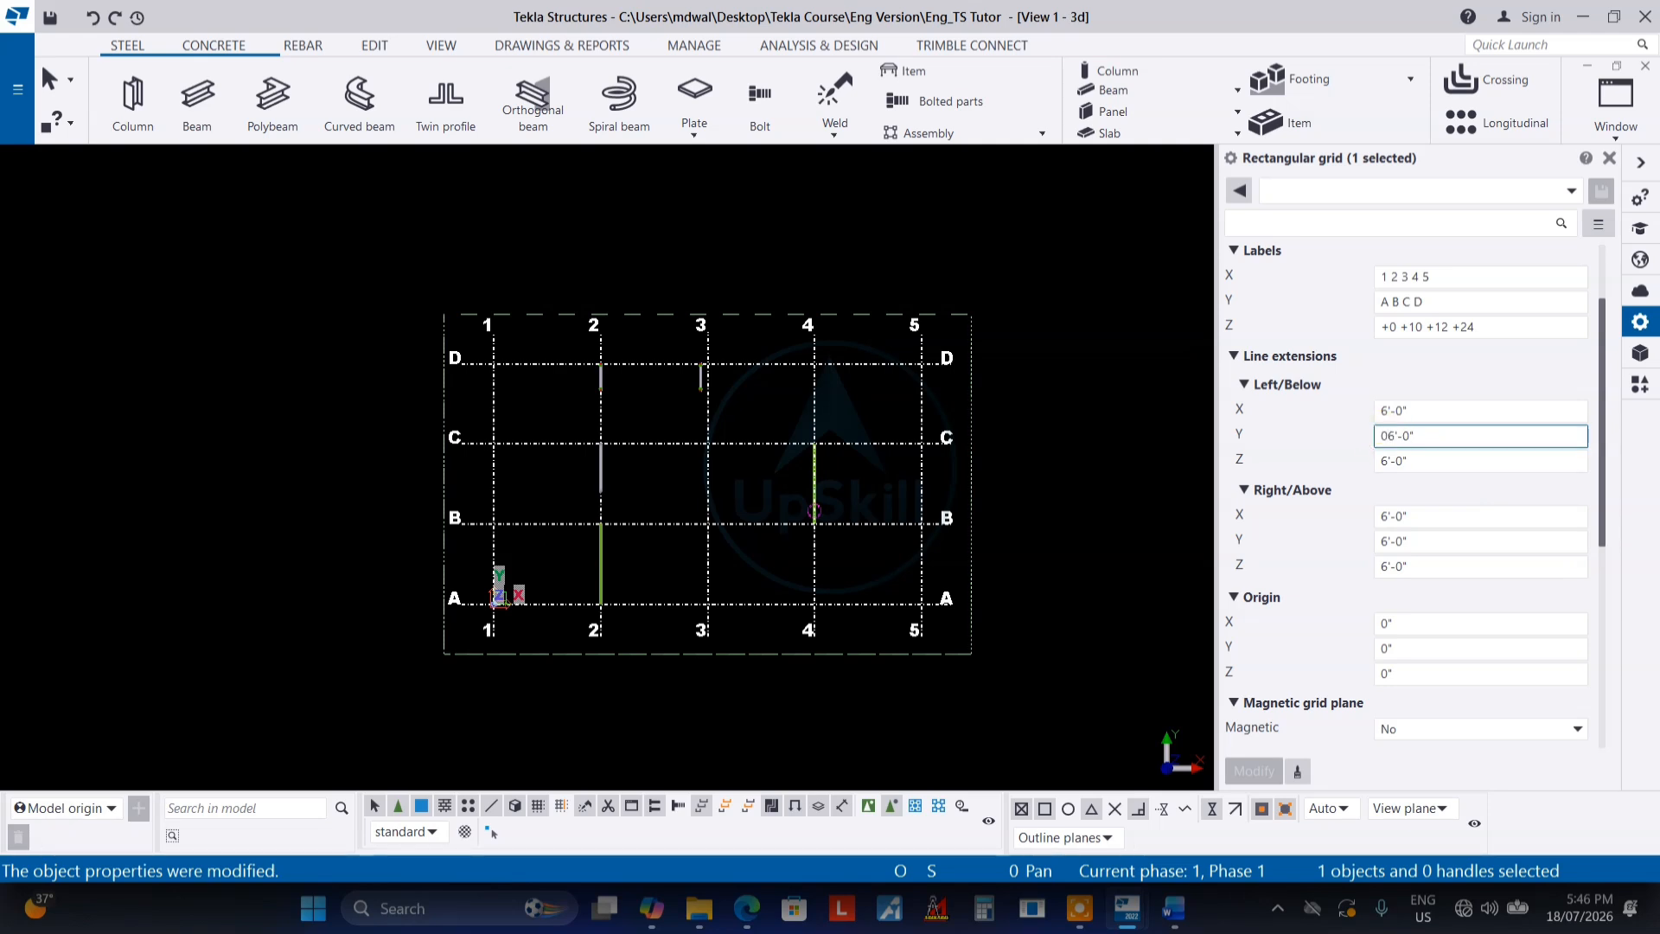
pyautogui.write('2')
pyautogui.press('Return')
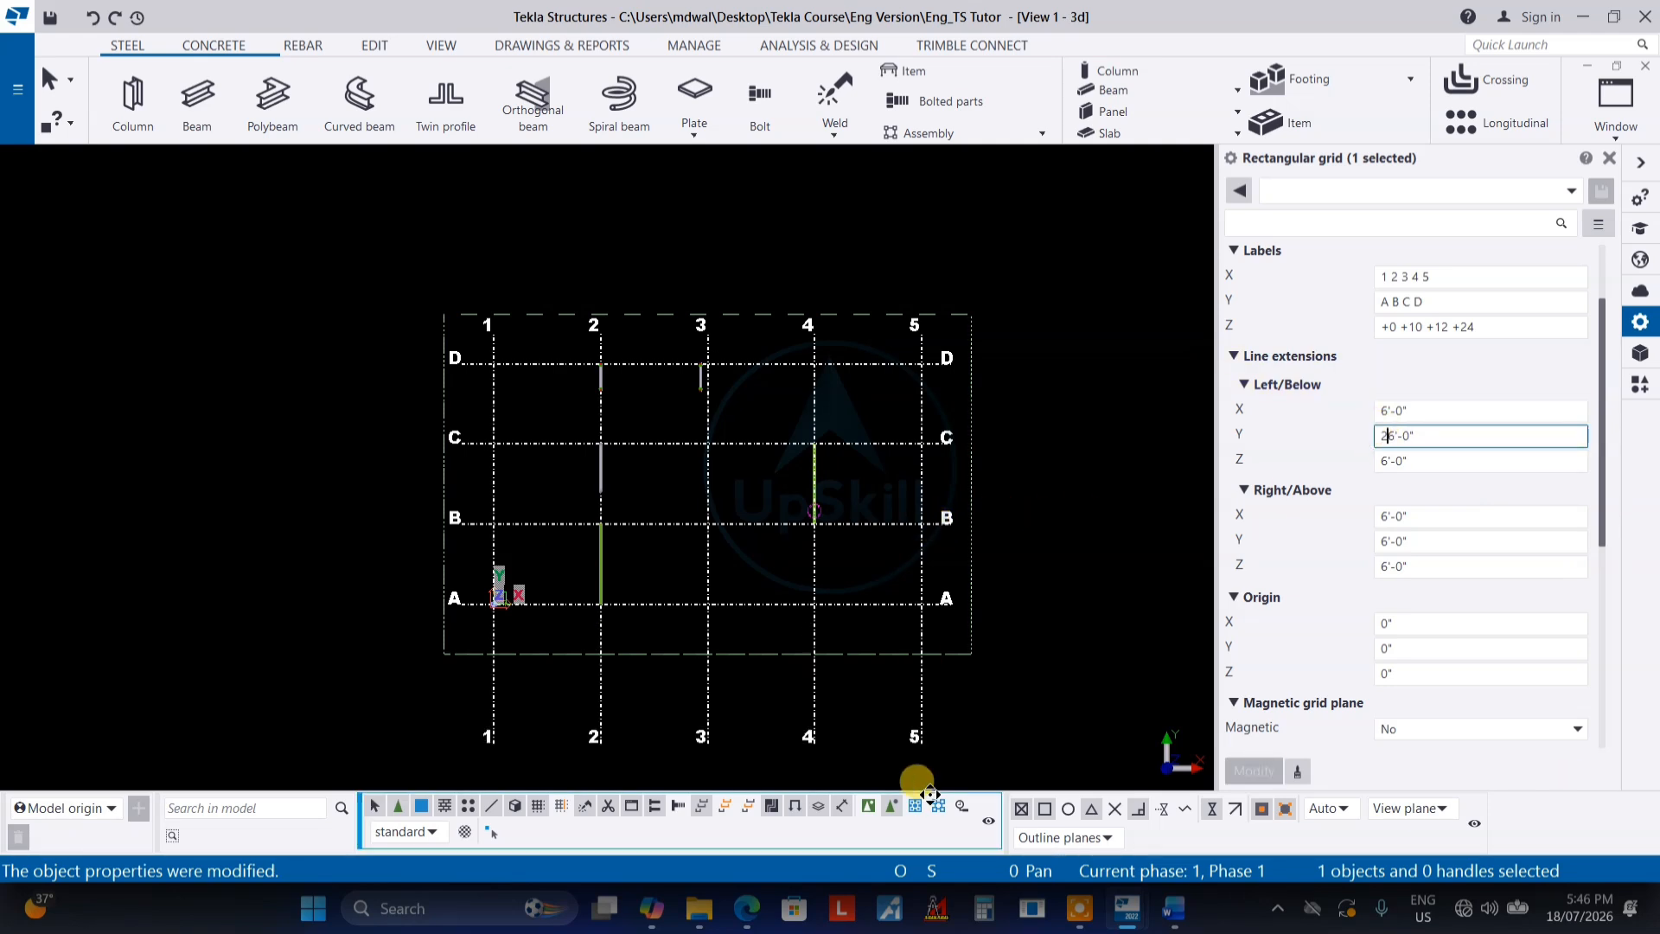
pyautogui.moveTo(825, 472); pyautogui.dragTo(791, 405, button='middle')
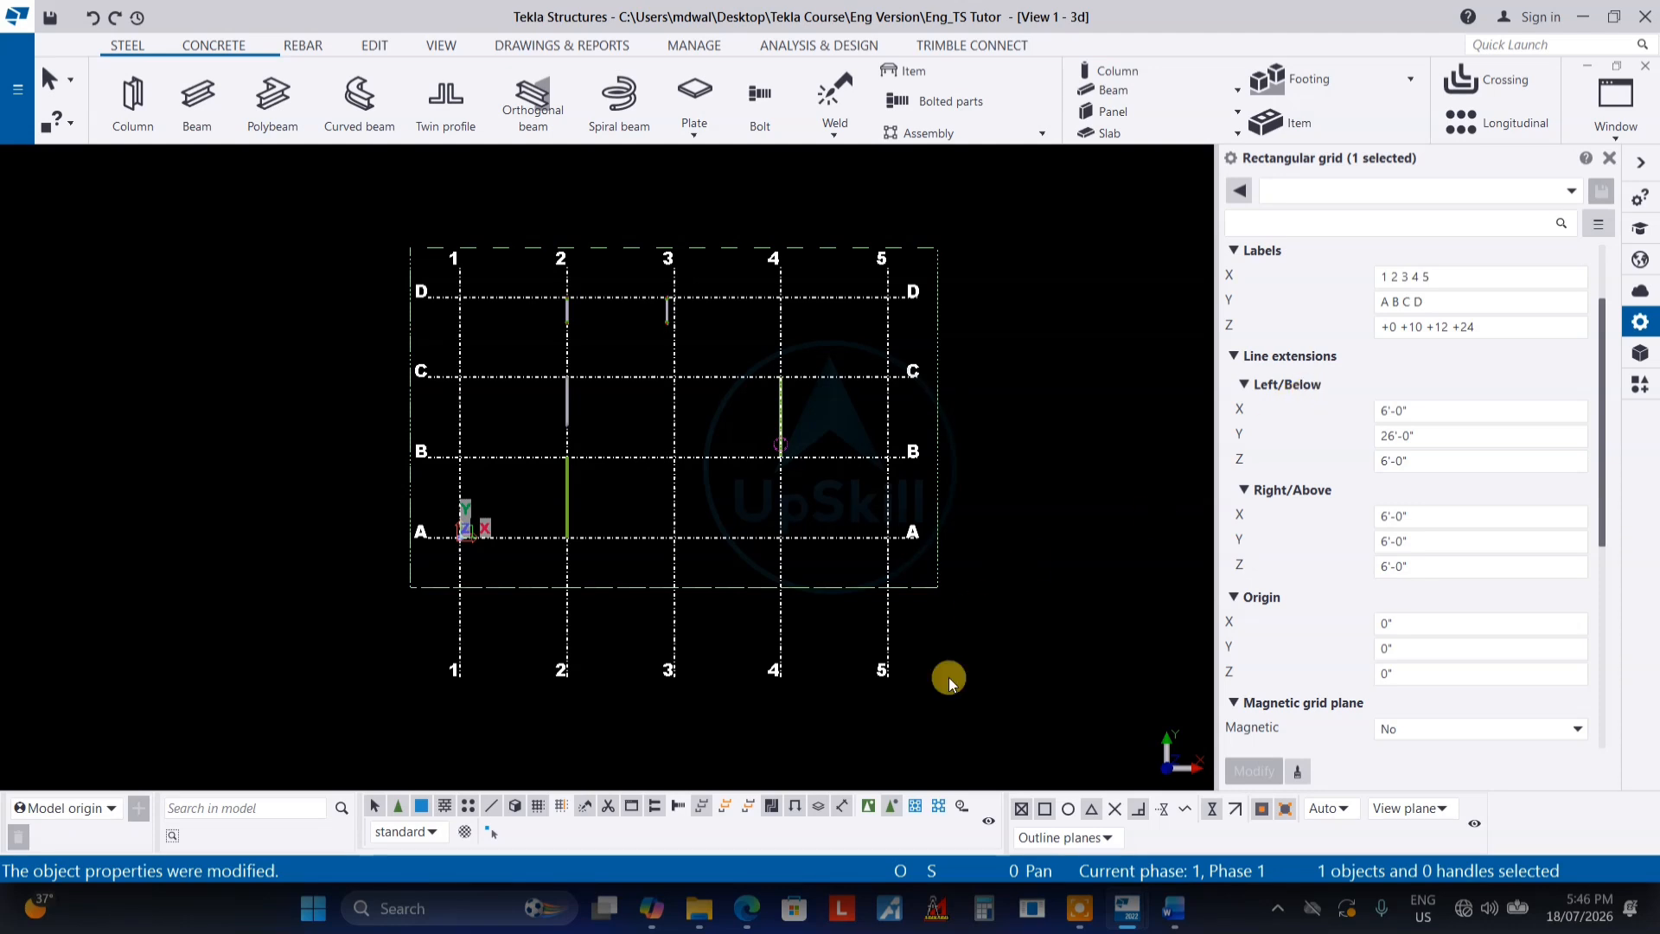
# Set the grid's Left/Below X line extension to 16'-0" and apply it
pyautogui.click(1395, 411)
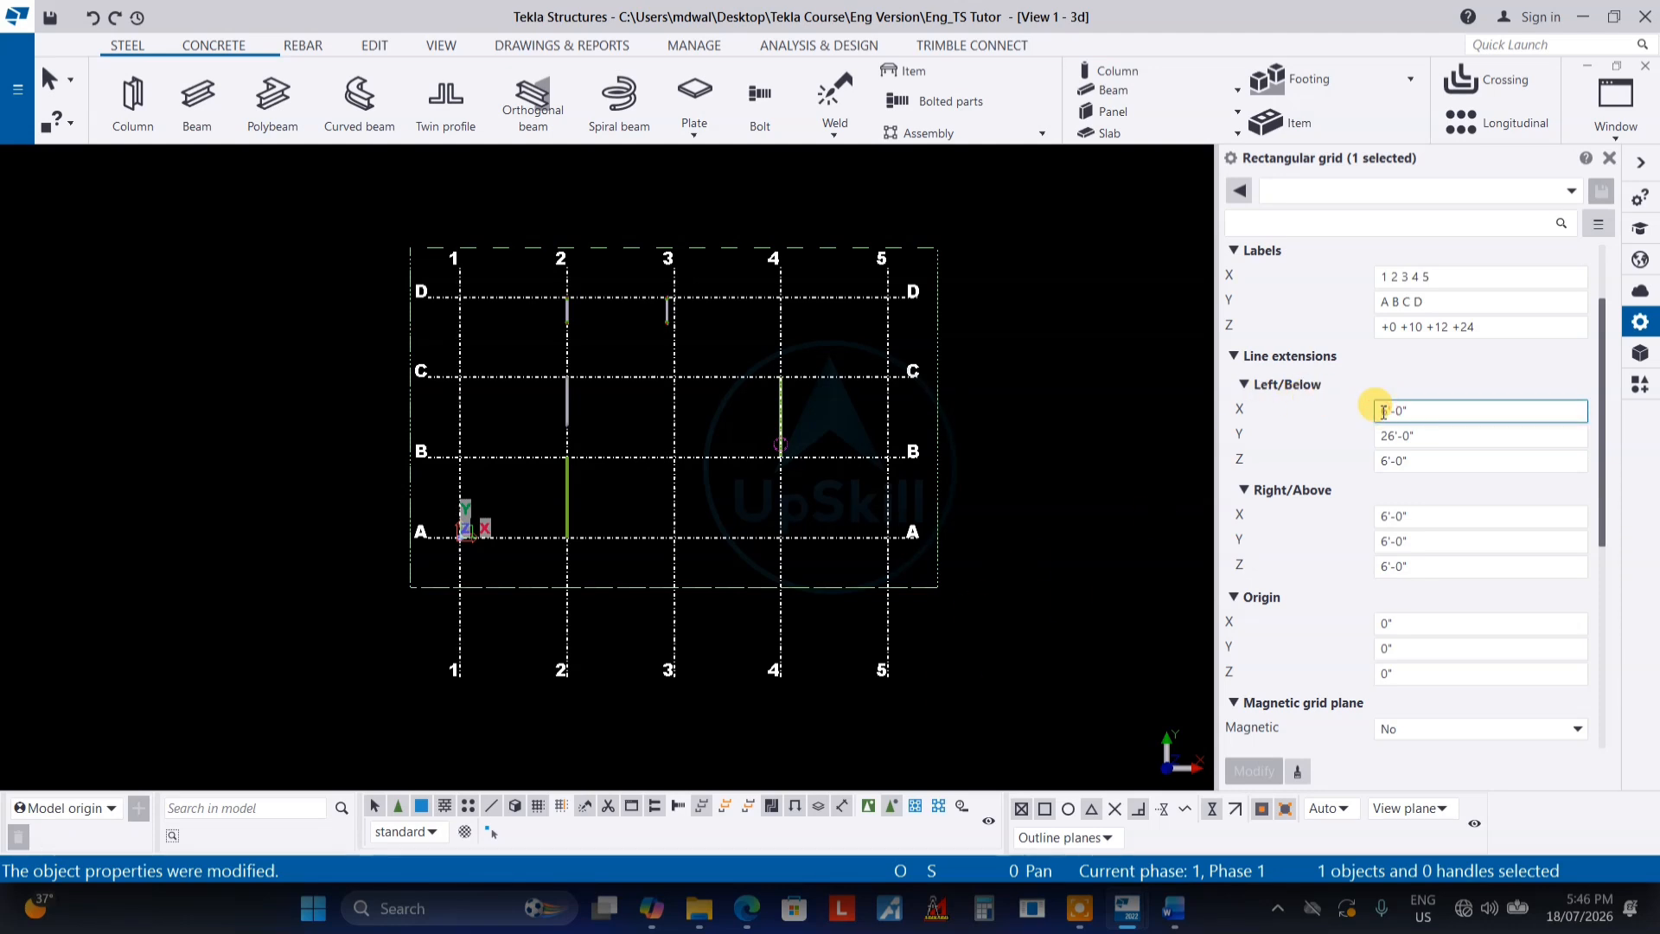
pyautogui.write('1')
pyautogui.press('Return')
pyautogui.click(1381, 410)
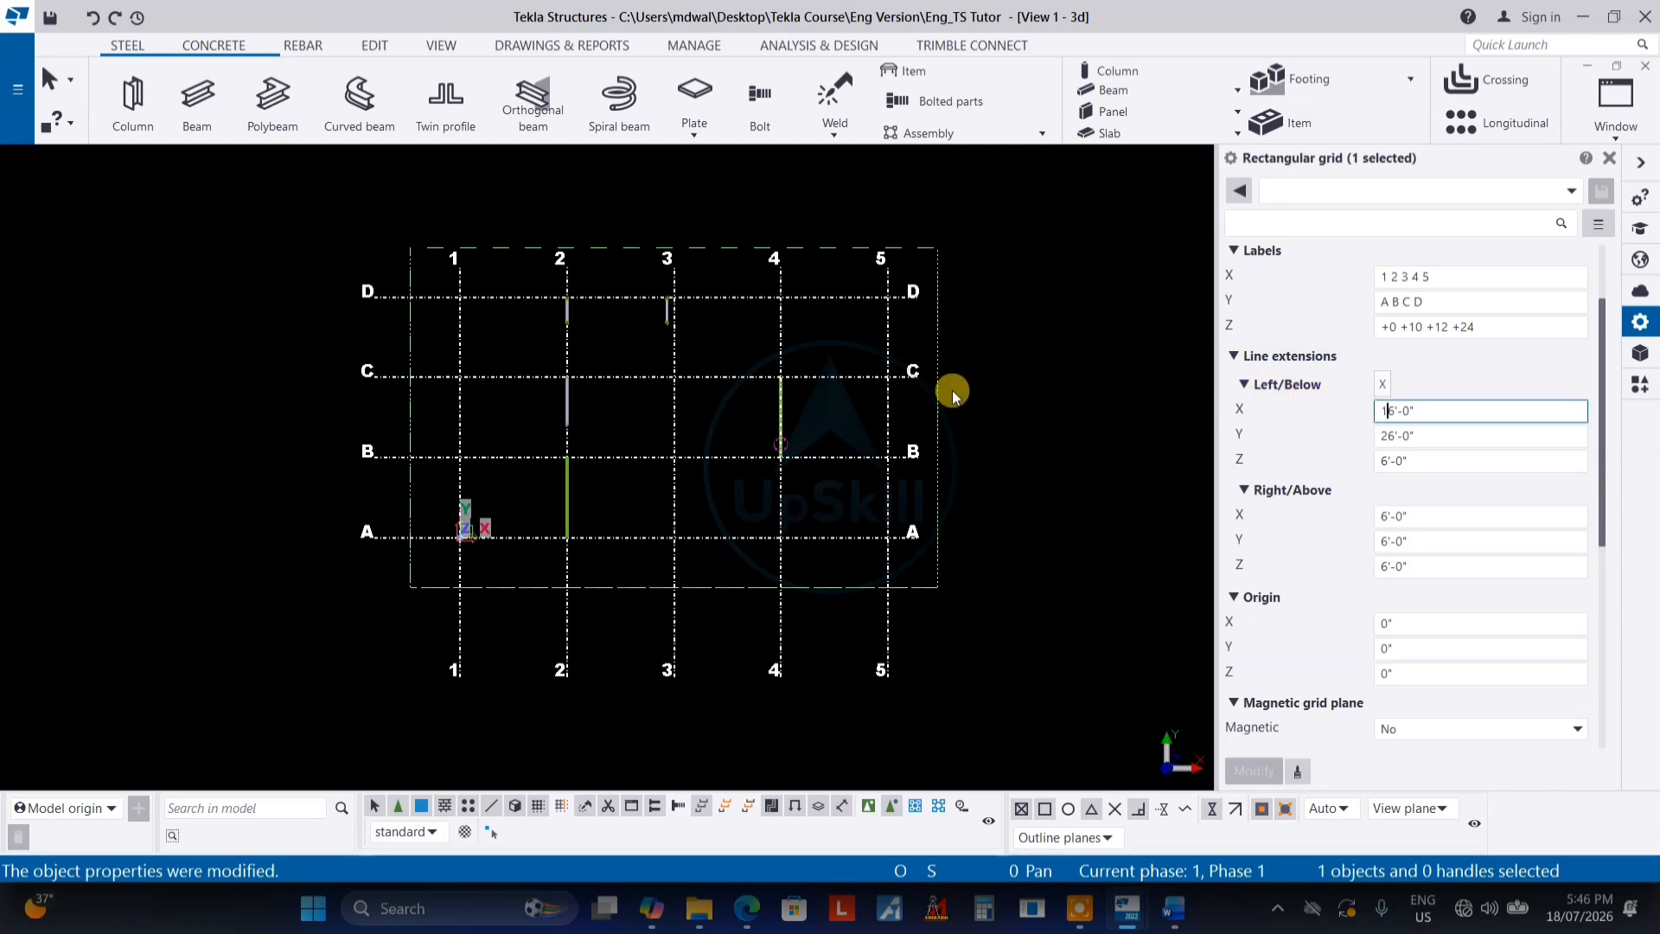
# Set the grid's Right/Above X line extension to 36'-0" and apply it
pyautogui.click(1399, 517)
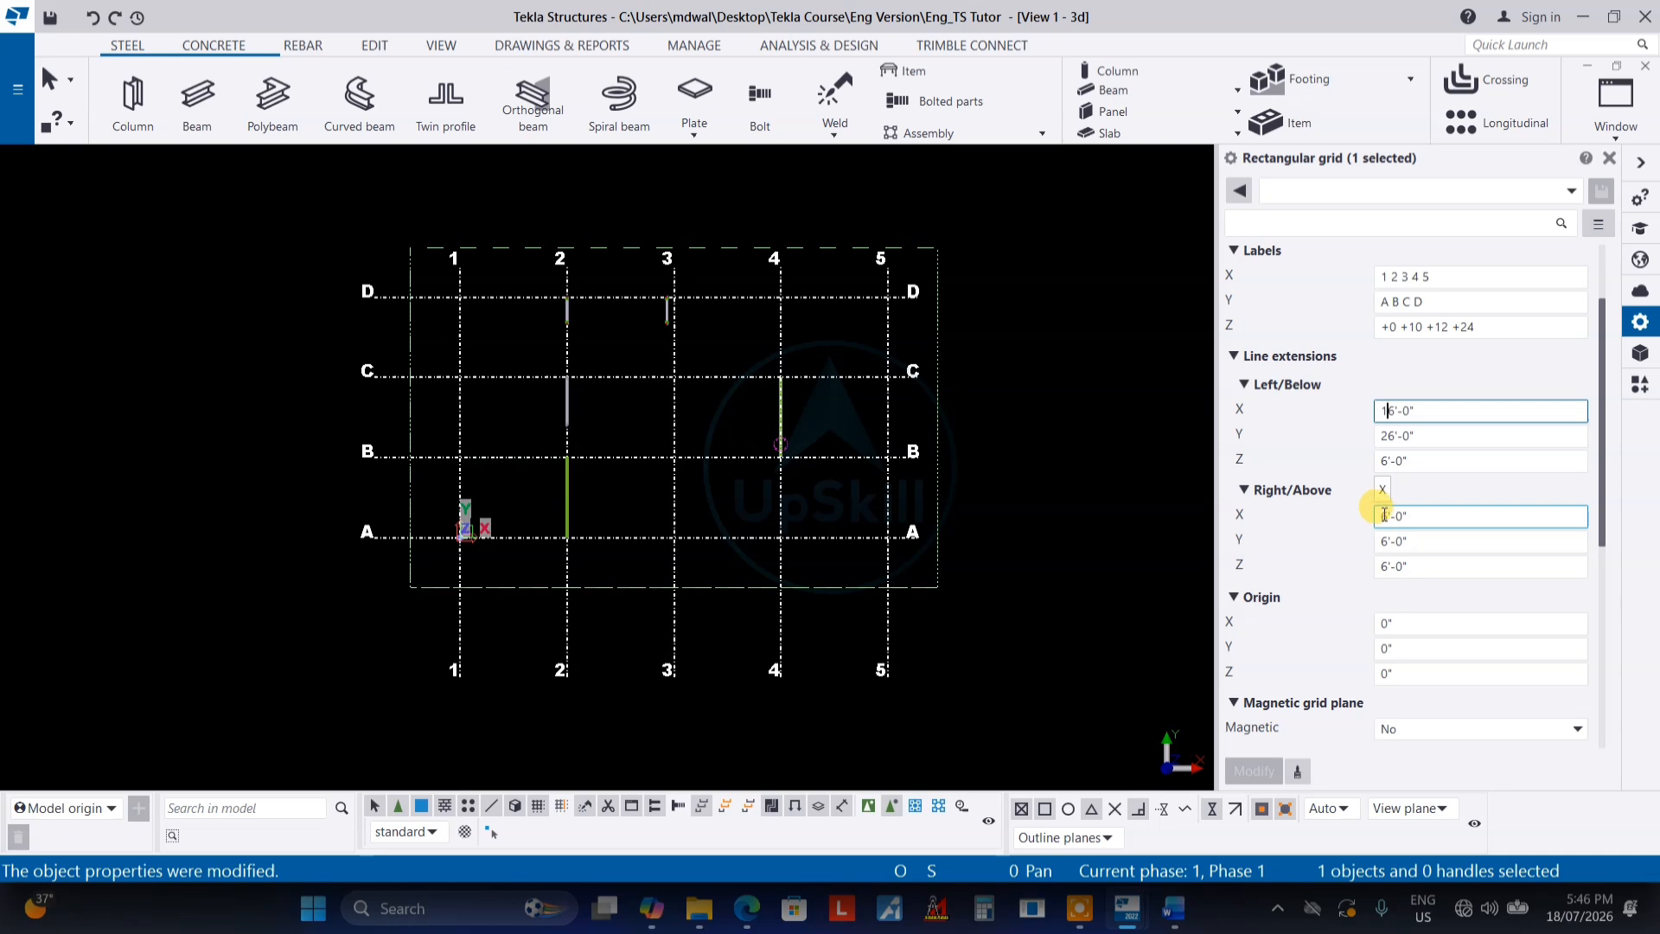
pyautogui.write('1')
pyautogui.press('Return')
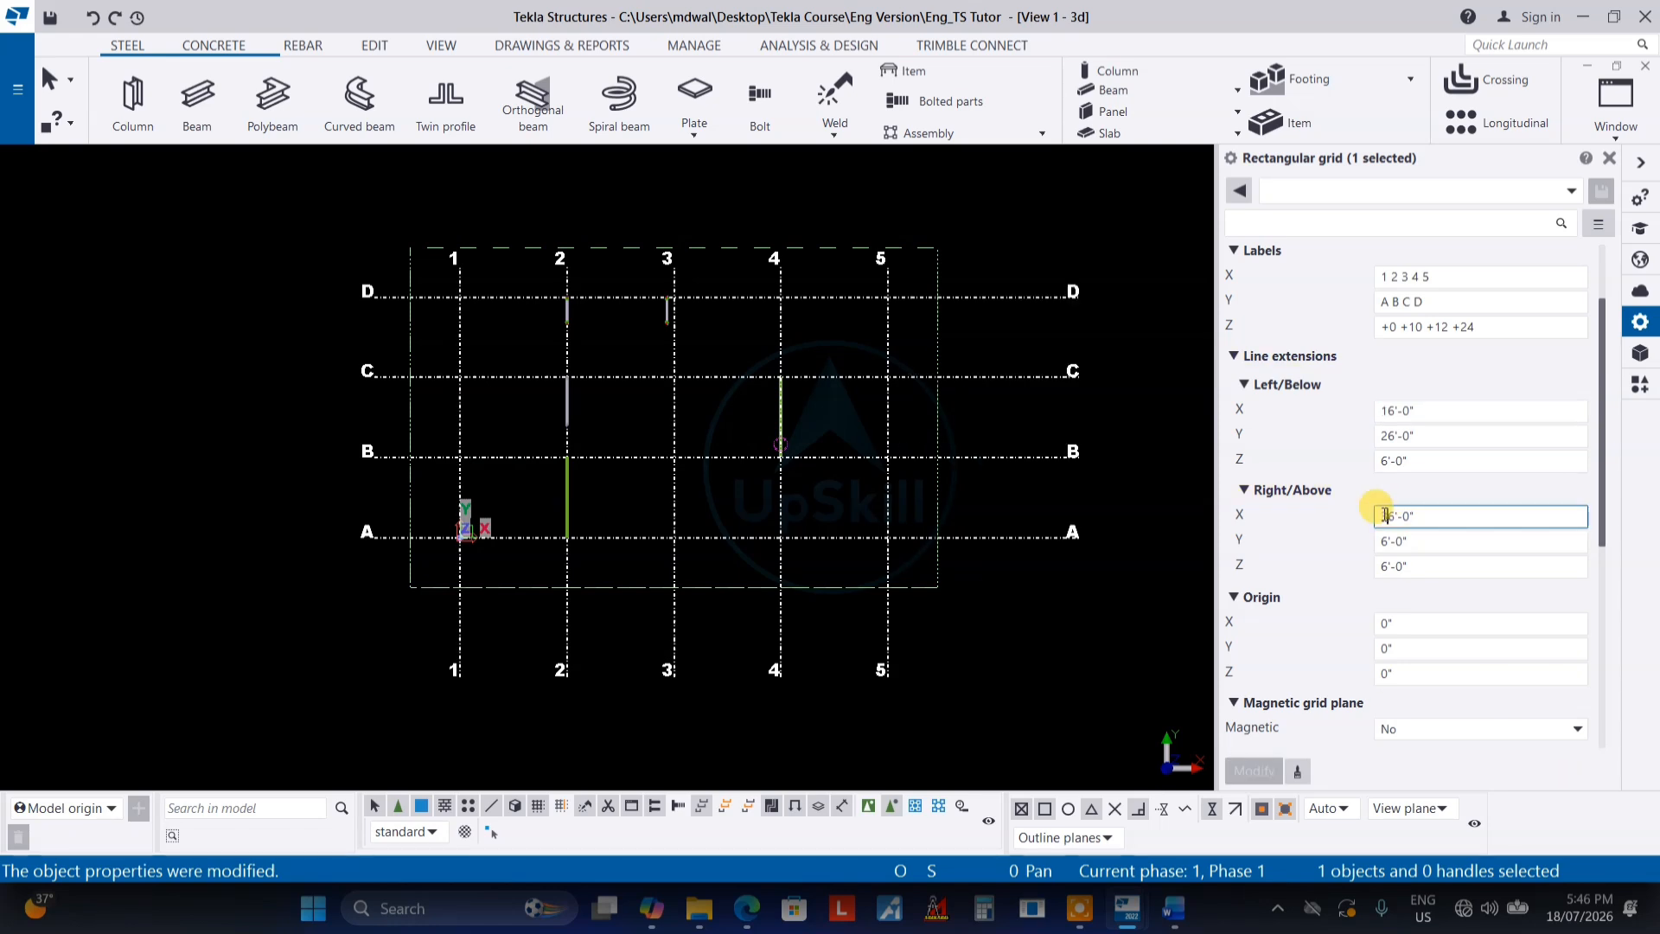
pyautogui.press('BackSpace')
pyautogui.write('3')
# Set the grid's Right/Above Y line extension to 66'-0" and apply it
pyautogui.click(1382, 542)
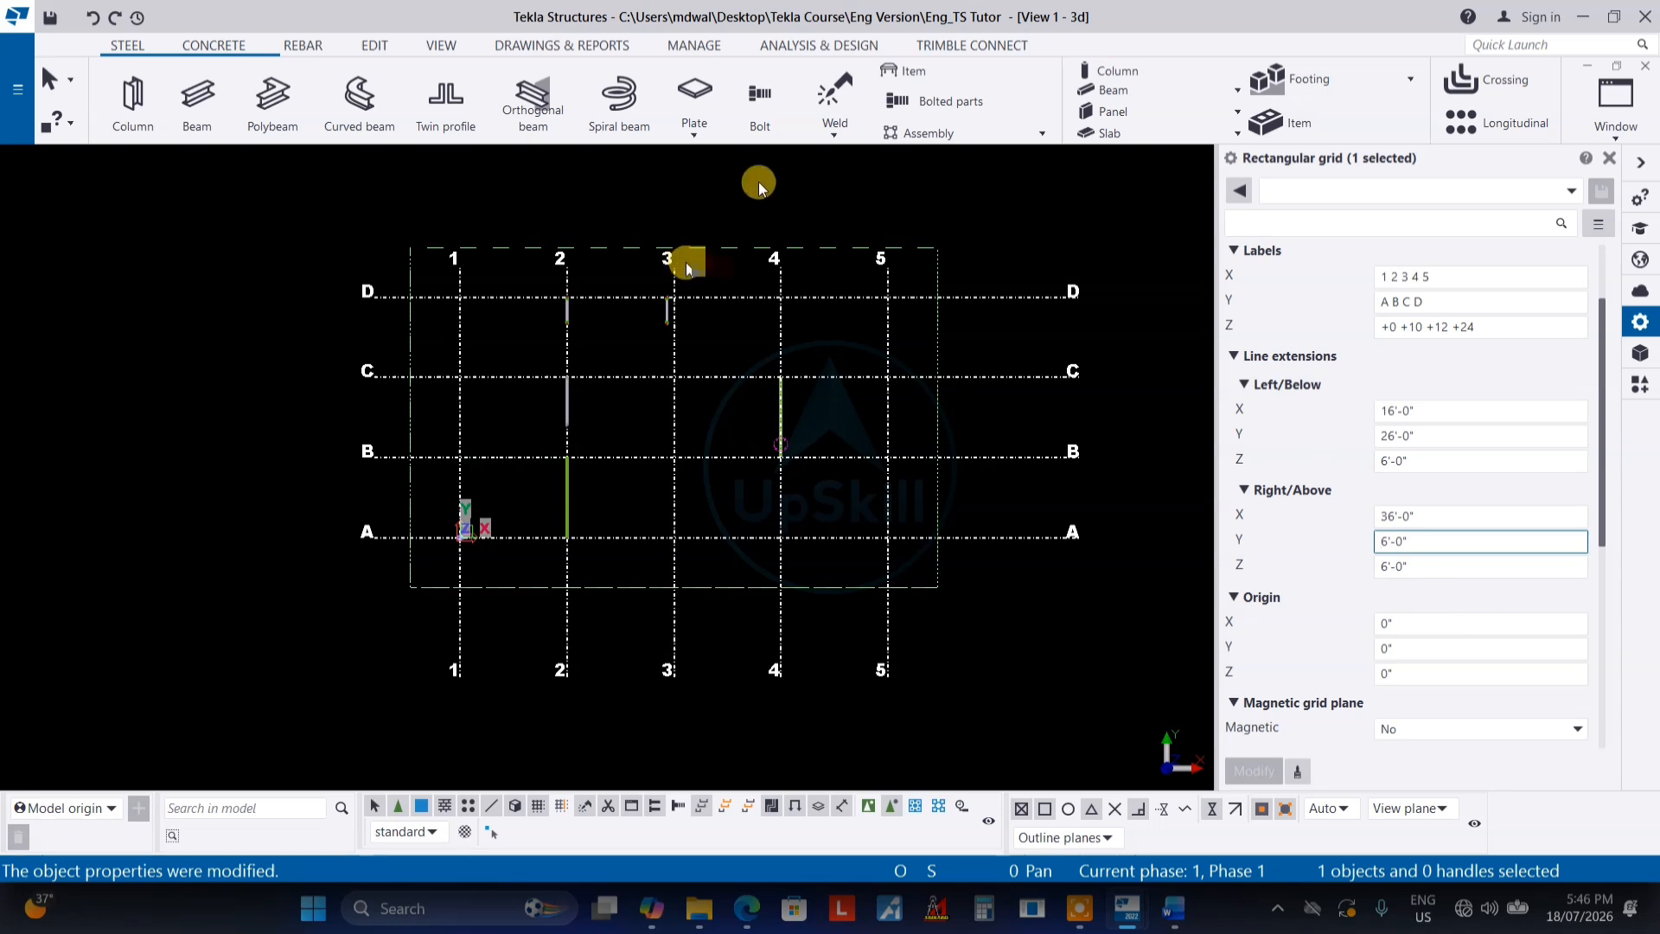
pyautogui.write('6')
pyautogui.press('Return')
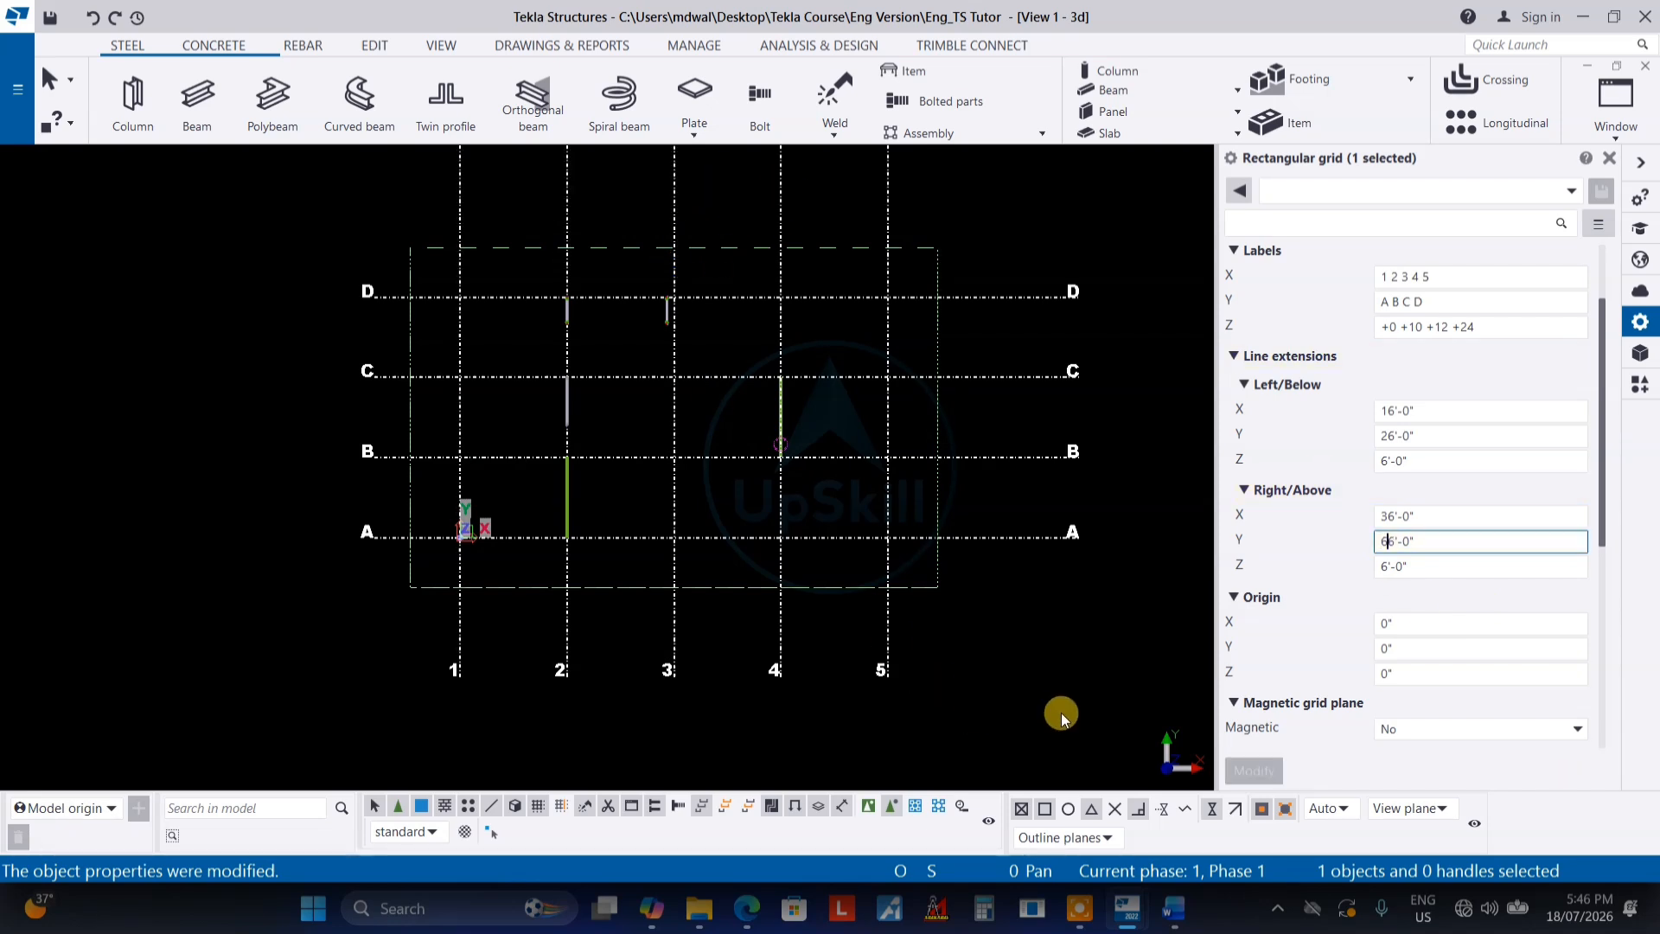
# Examine how far the grid lines now extend beyond the plan on all four sides
pyautogui.scroll(-1, 889, 582)
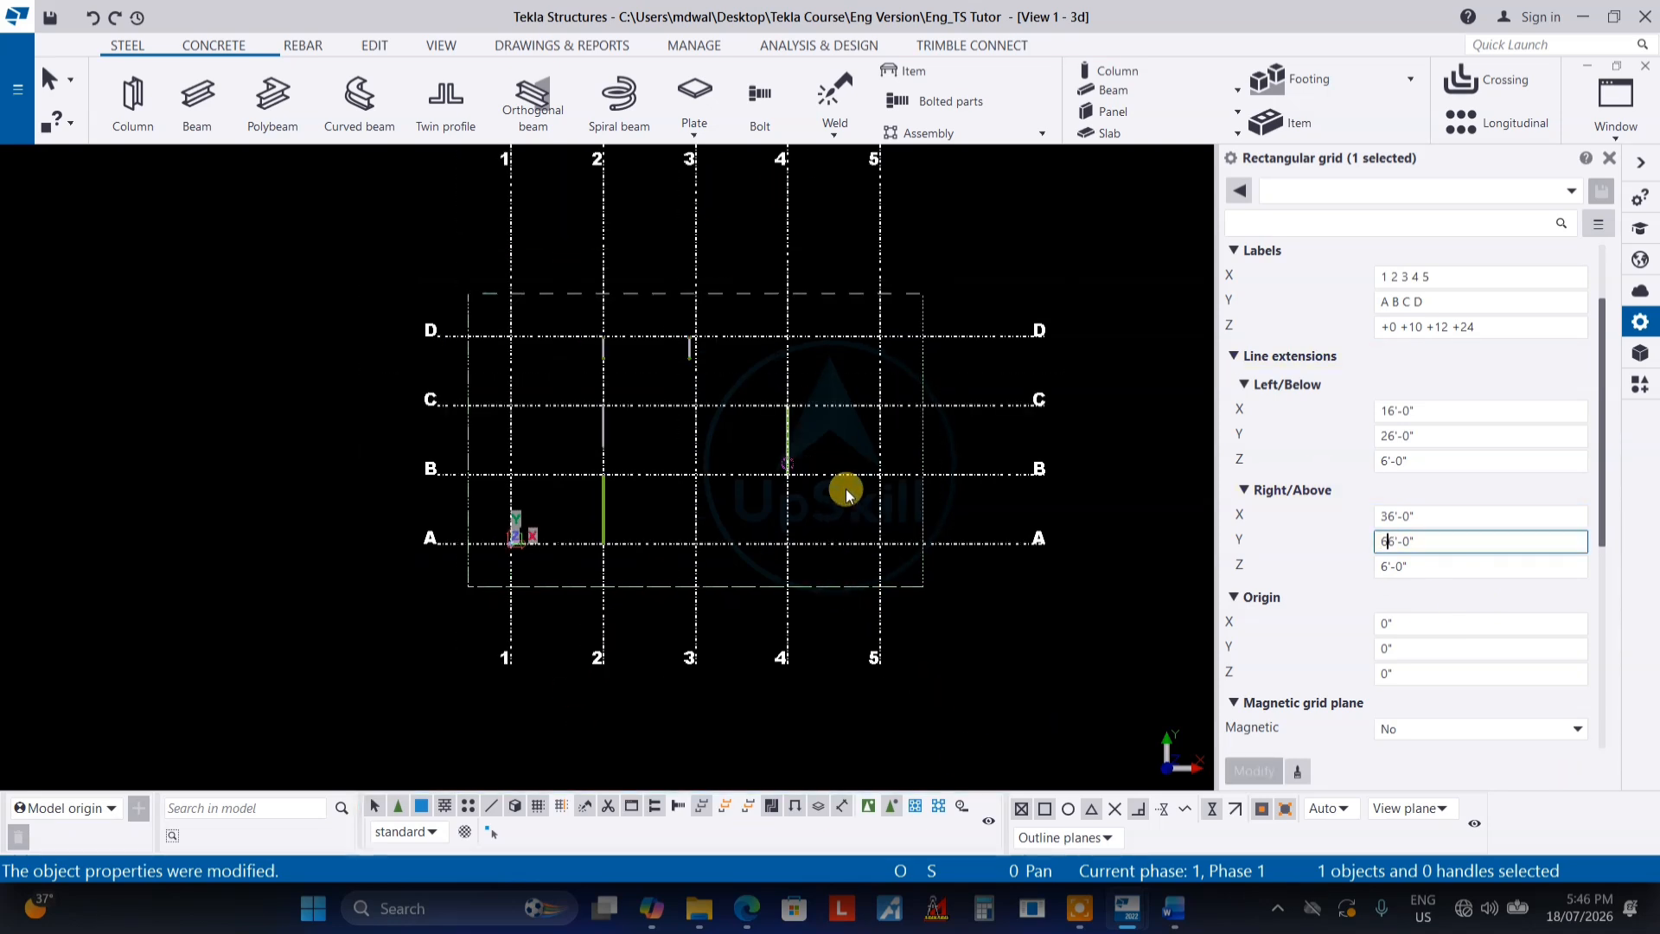
pyautogui.moveTo(843, 498); pyautogui.dragTo(786, 595, button='middle')
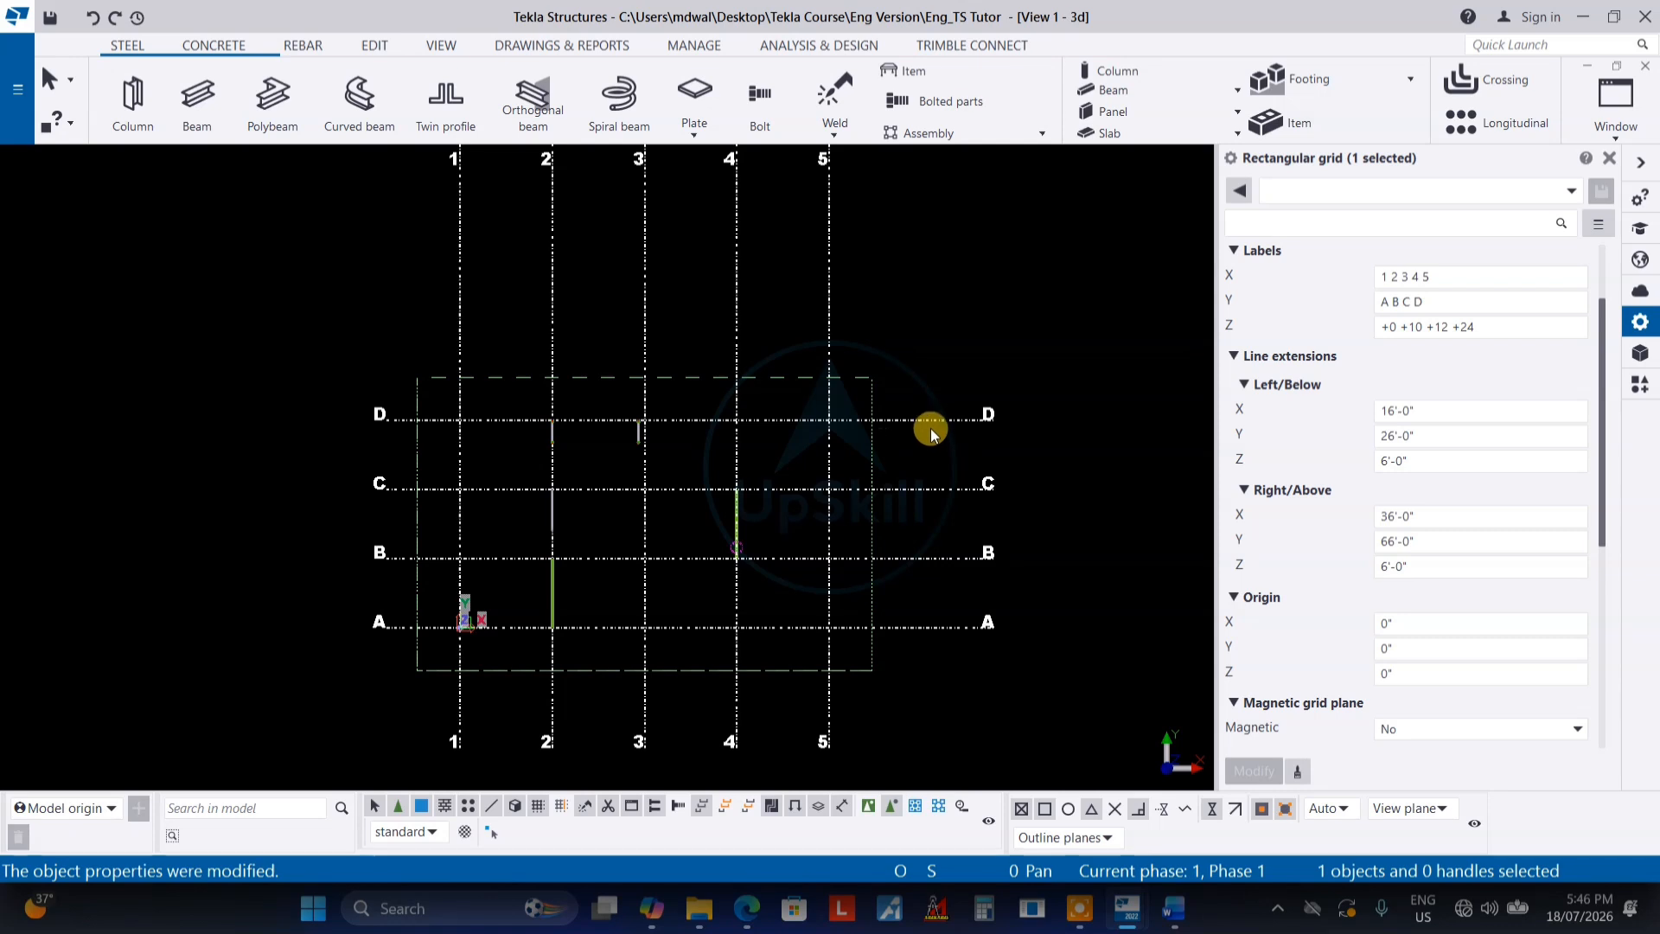
pyautogui.moveTo(934, 469); pyautogui.dragTo(990, 471, button='middle')
pyautogui.scroll(-2, 989, 449)
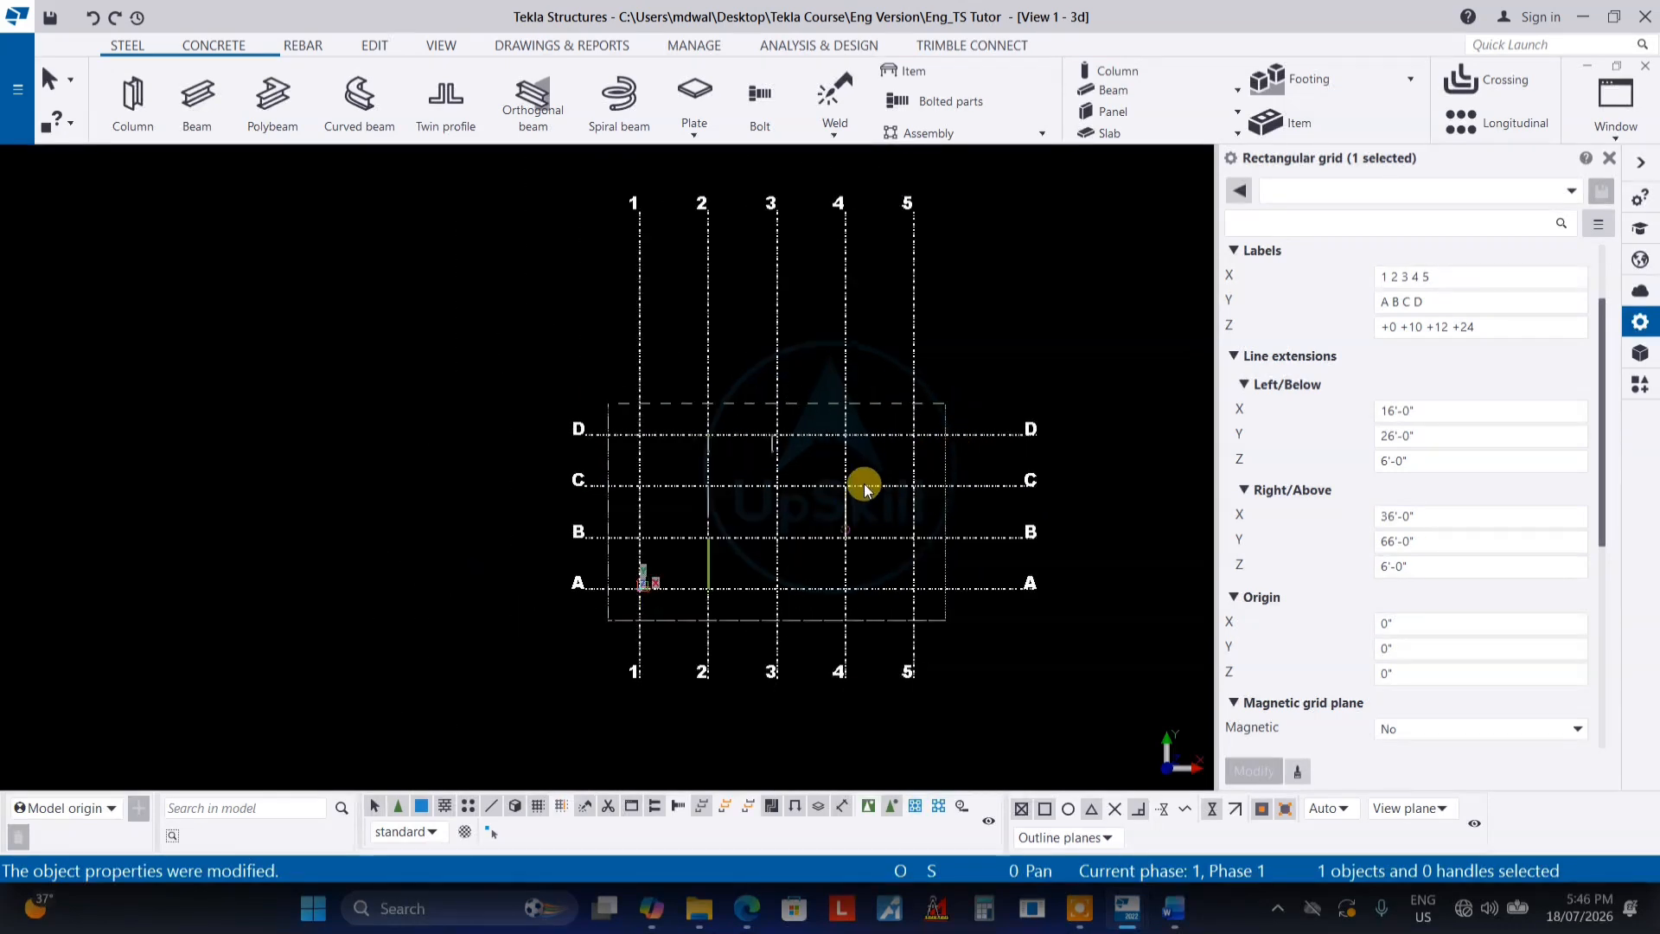
pyautogui.scroll(2, 864, 482)
pyautogui.moveTo(864, 482); pyautogui.dragTo(610, 455, button='middle')
pyautogui.scroll(1, 640, 436)
pyautogui.moveTo(525, 367); pyautogui.dragTo(663, 415, button='middle')
pyautogui.scroll(1, 726, 378)
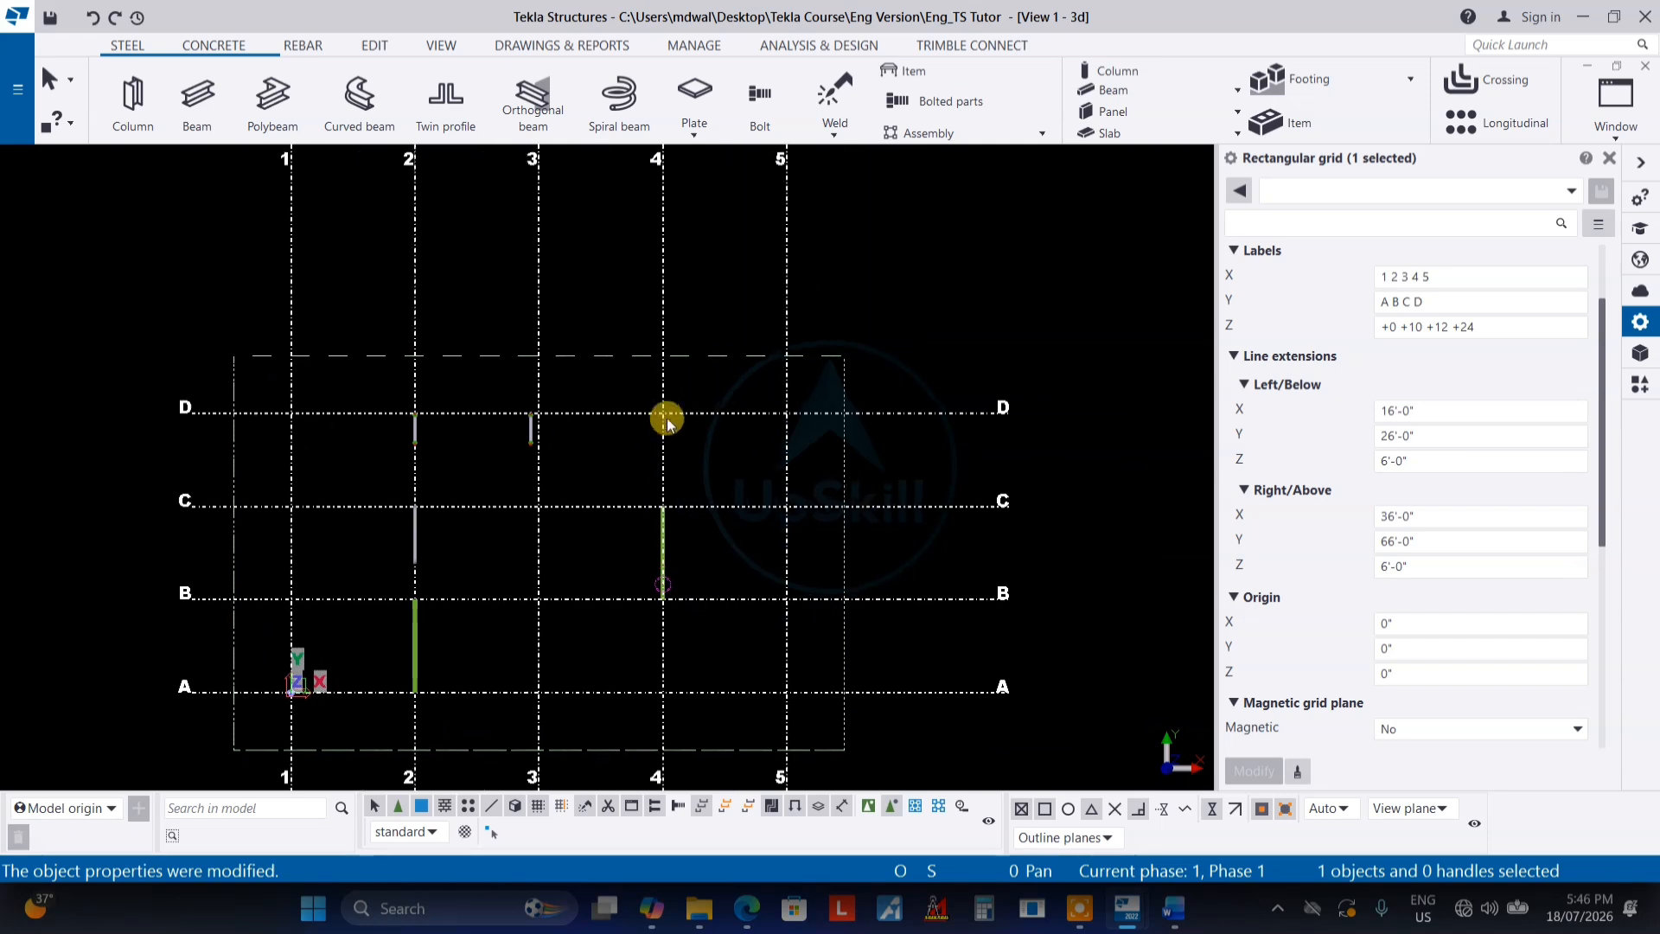
pyautogui.scroll(-1, 664, 415)
pyautogui.moveTo(994, 498); pyautogui.dragTo(1012, 460, button='middle')
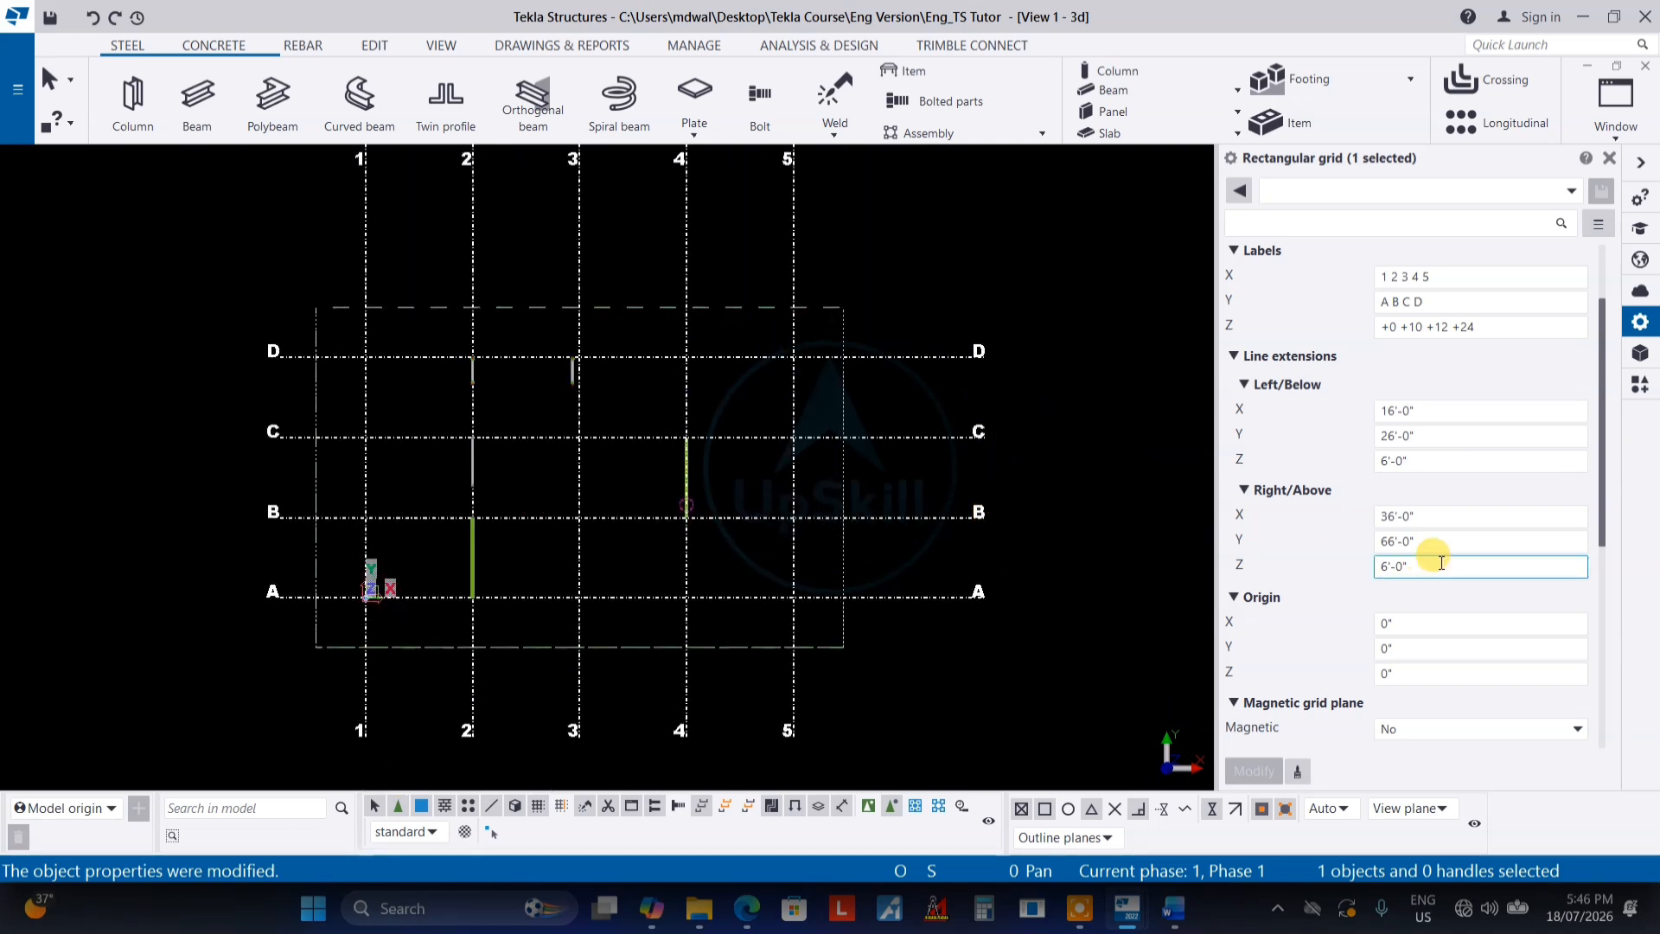
# Set the grid's X and Y line extensions to 6'-0" for both Left/Below and Right/Above, and apply the changes
pyautogui.moveTo(830, 479); pyautogui.dragTo(949, 512, button='middle')
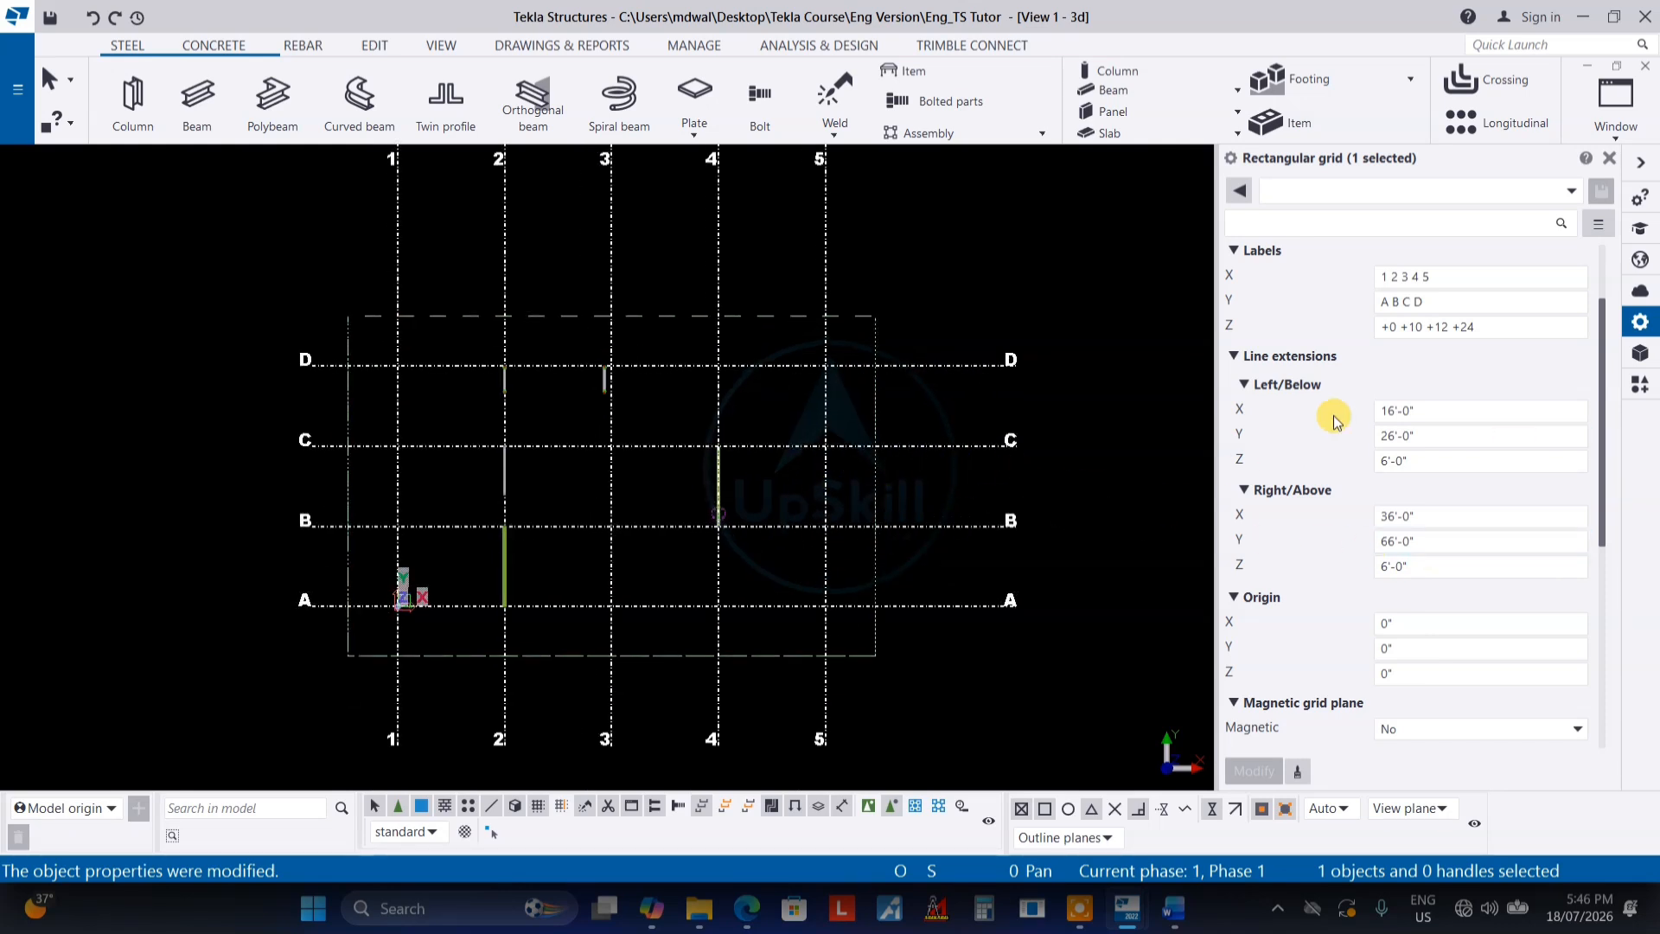
pyautogui.click(1391, 412)
pyautogui.press('BackSpace')
pyautogui.click(1392, 436)
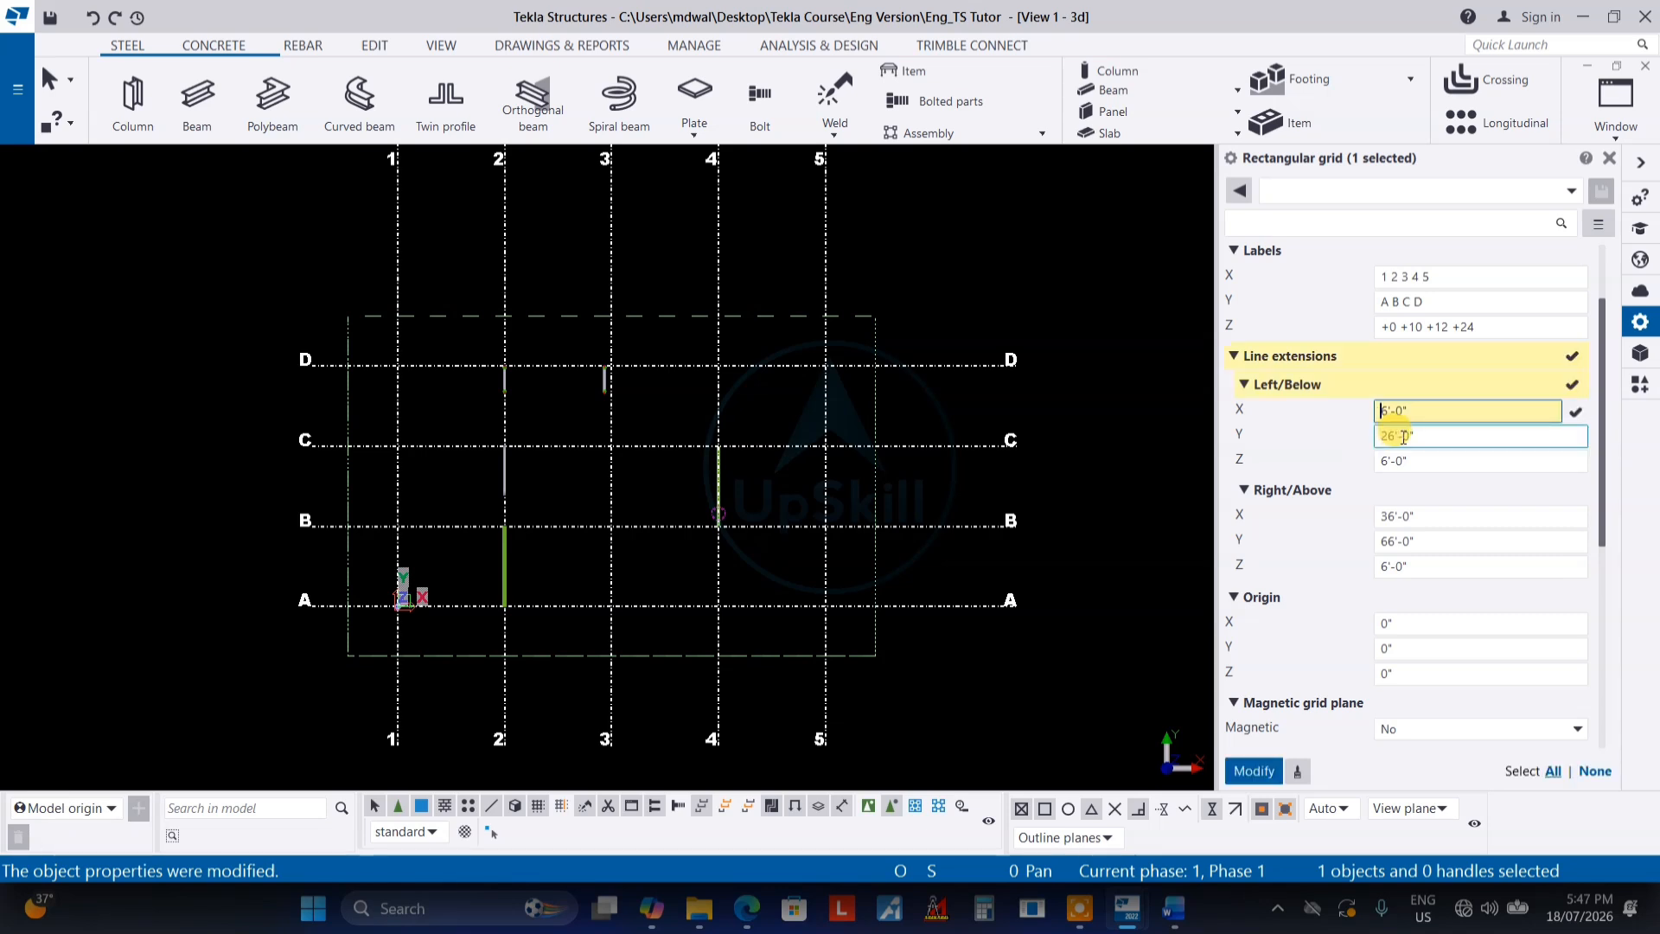
pyautogui.press('BackSpace')
pyautogui.click(1386, 541)
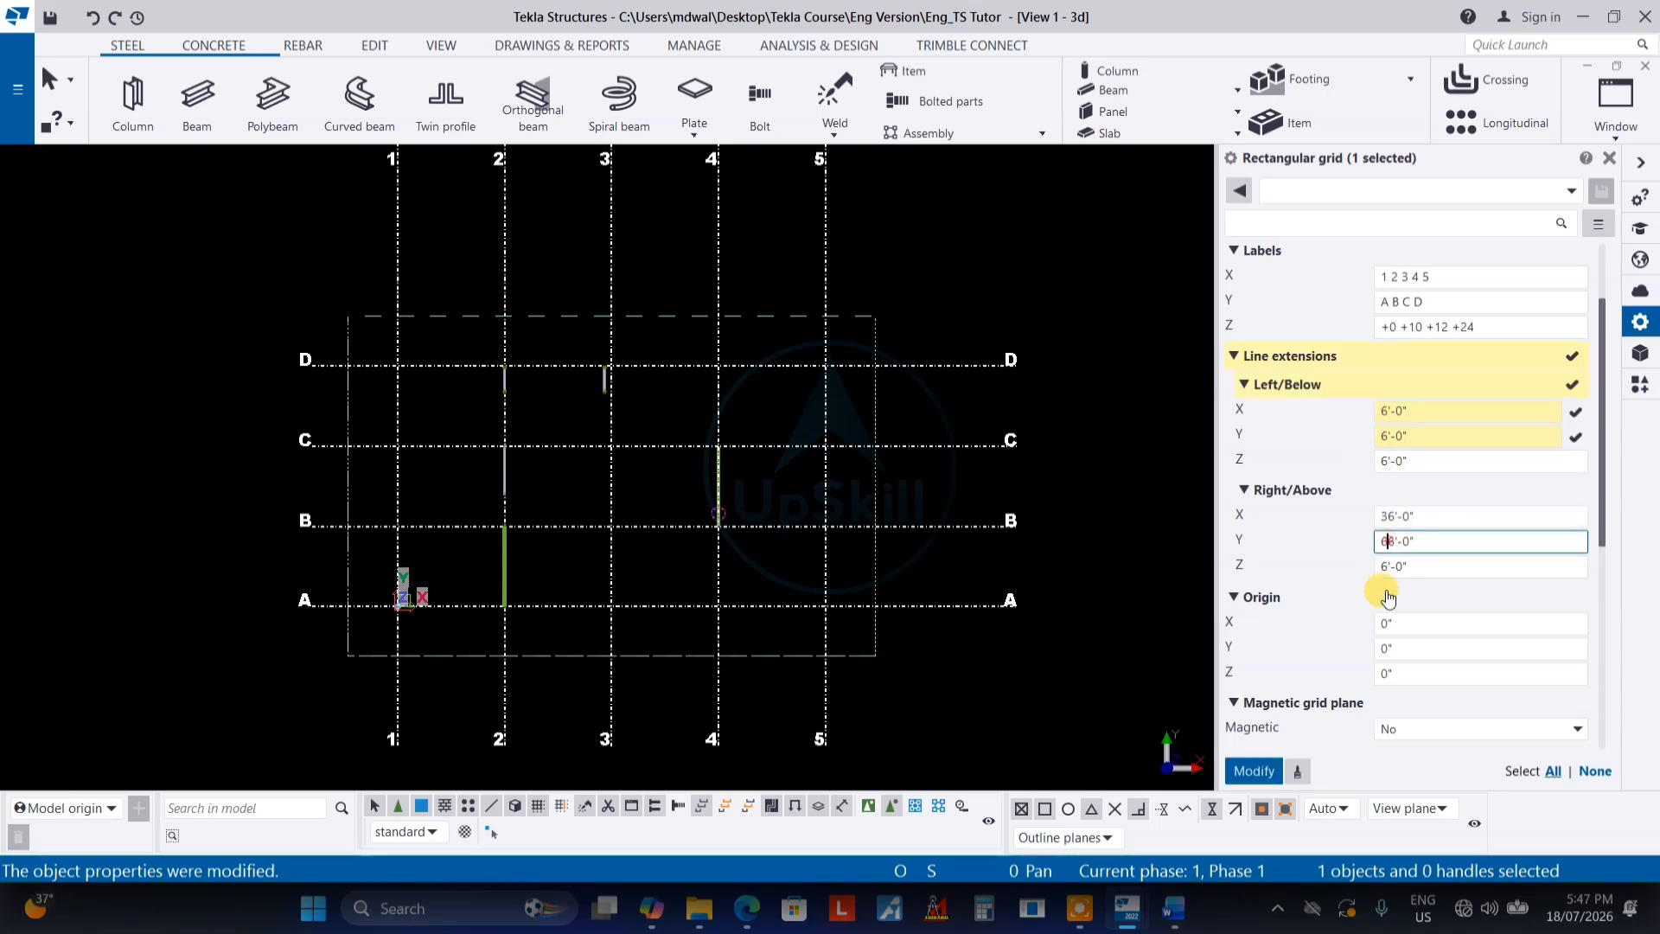
pyautogui.press('BackSpace')
pyautogui.click(1384, 516)
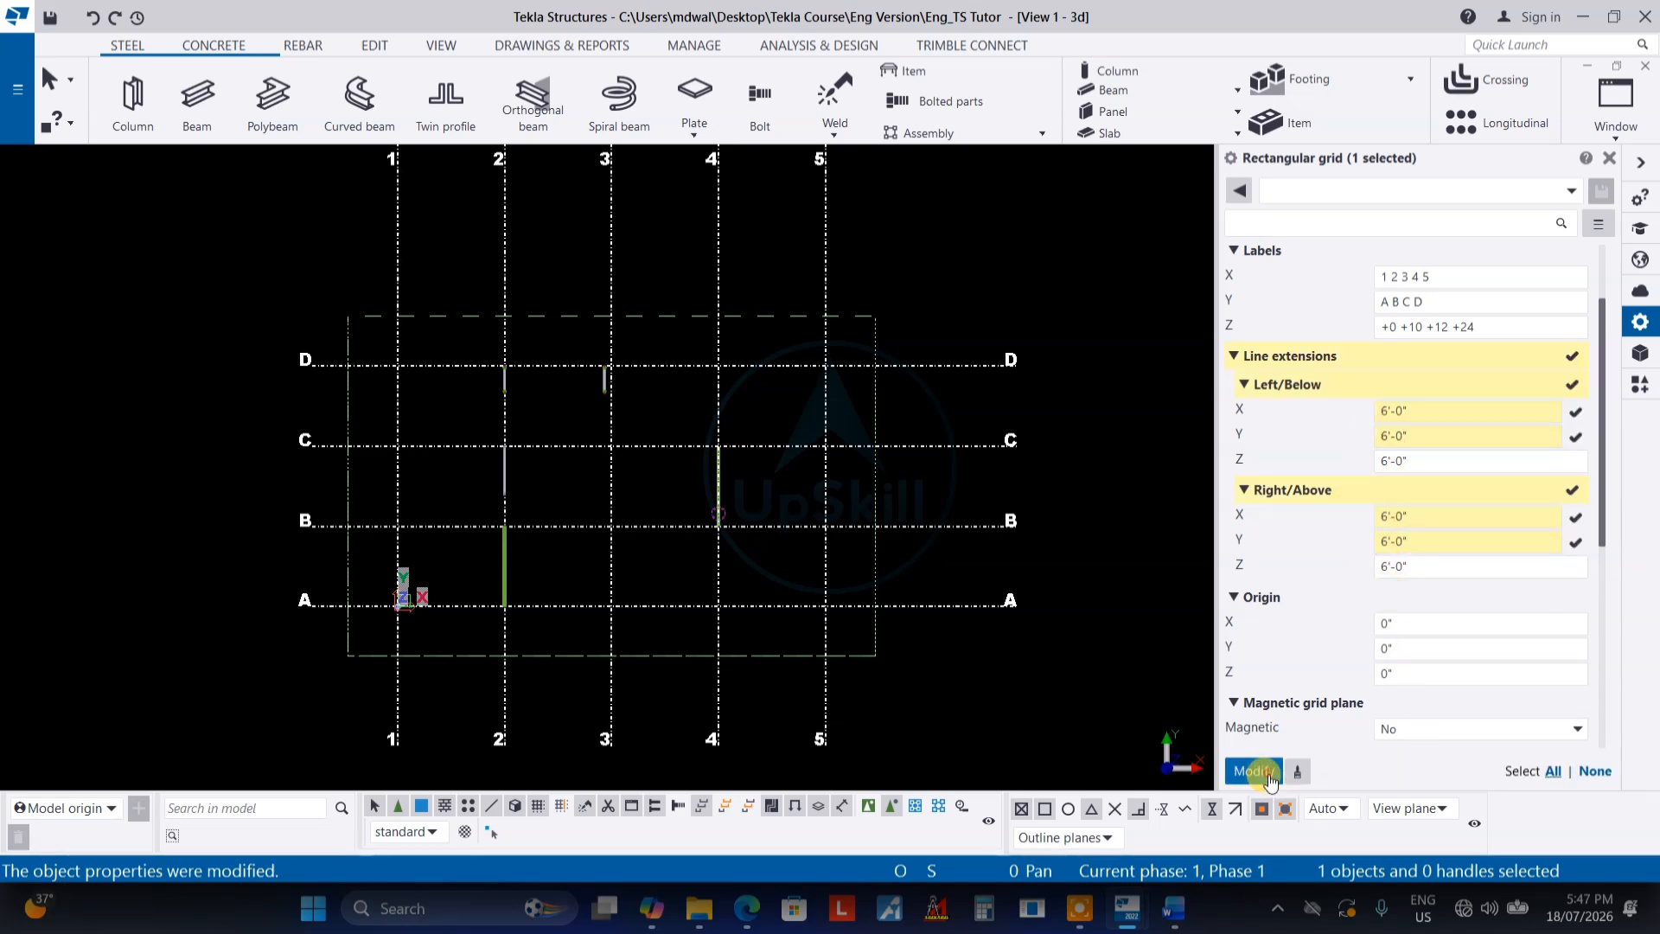
# Set the grid's X origin to 2'-6" and apply it
pyautogui.scroll(-1, 1418, 432)
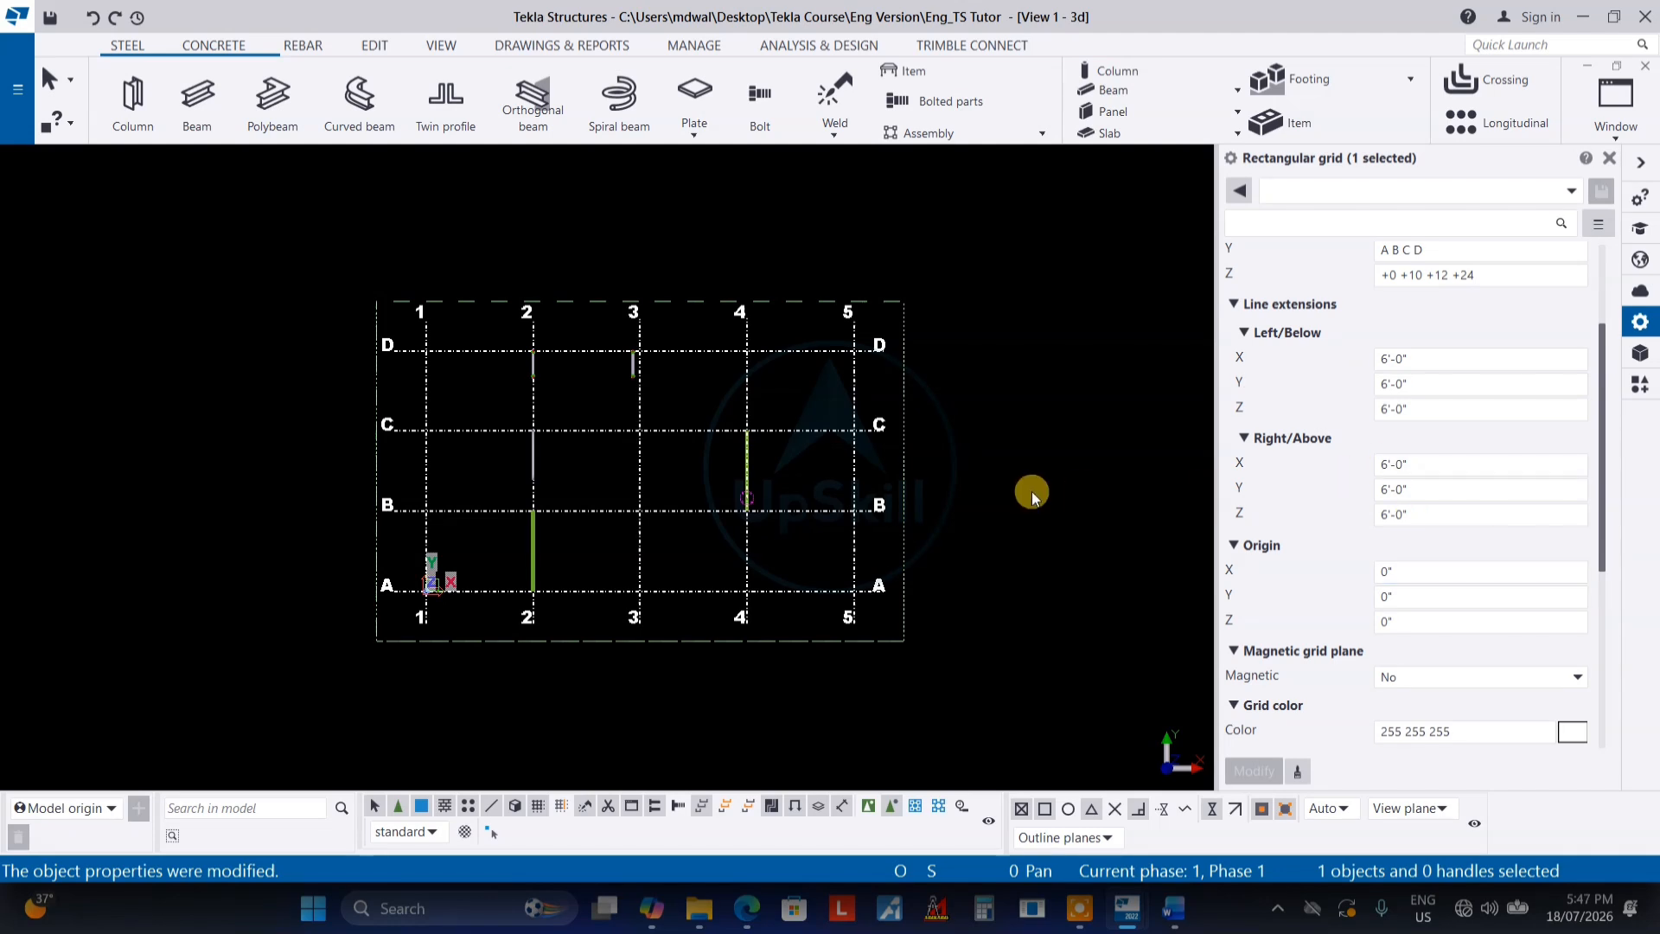
pyautogui.scroll(-1, 1548, 502)
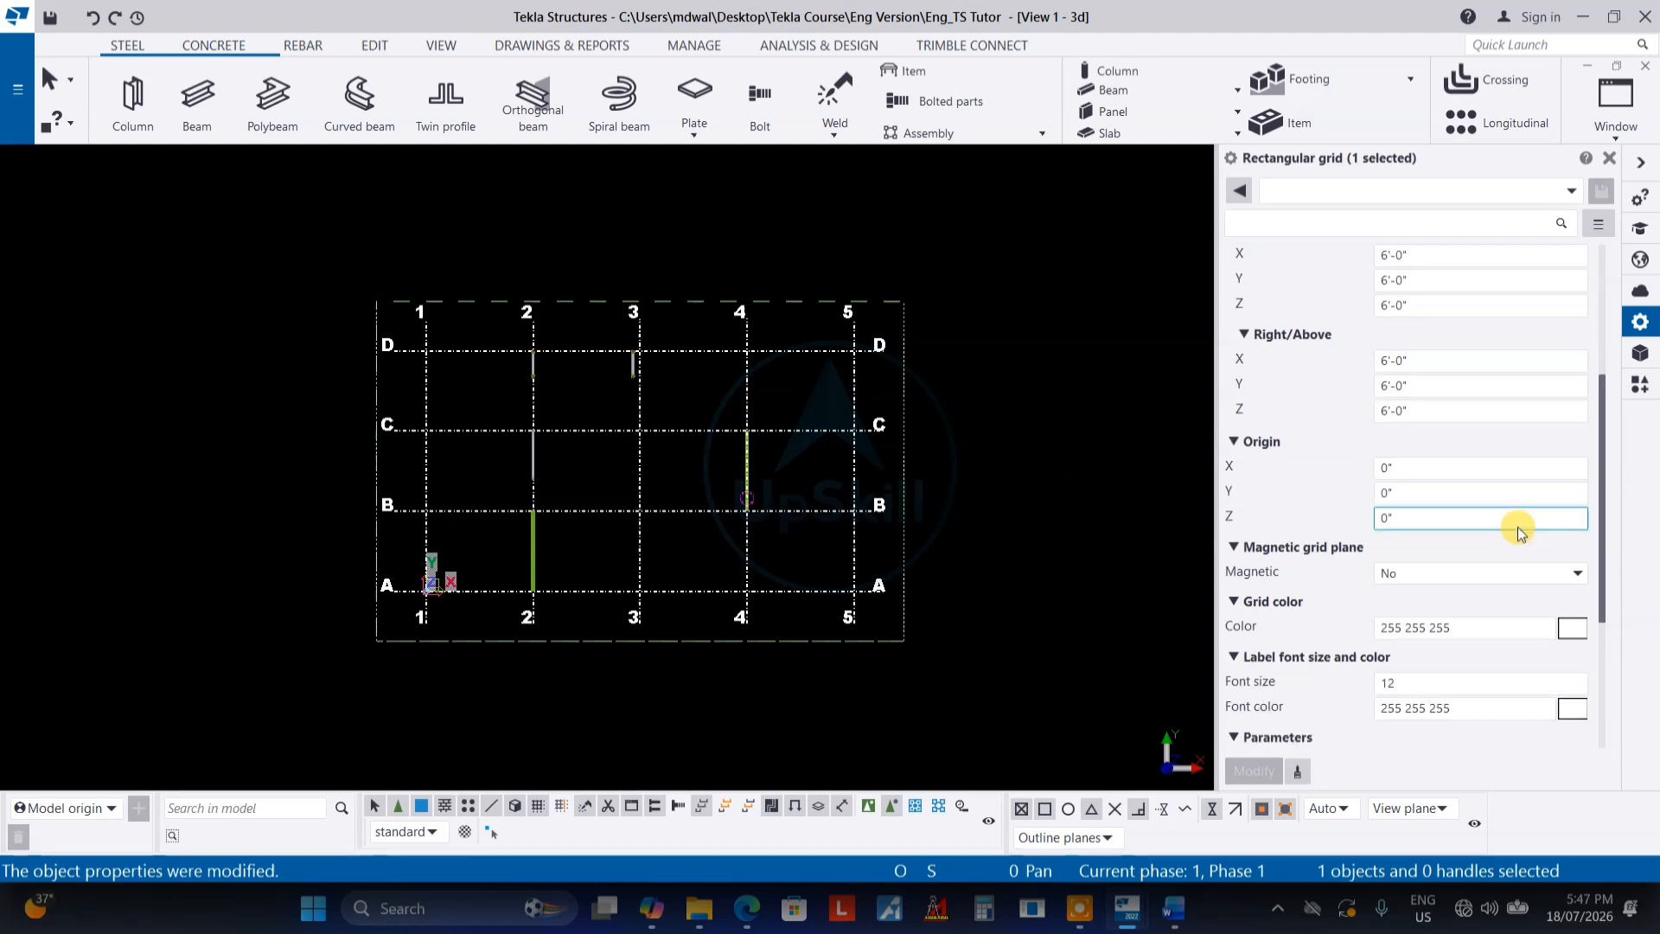
pyautogui.scroll(6, 438, 637)
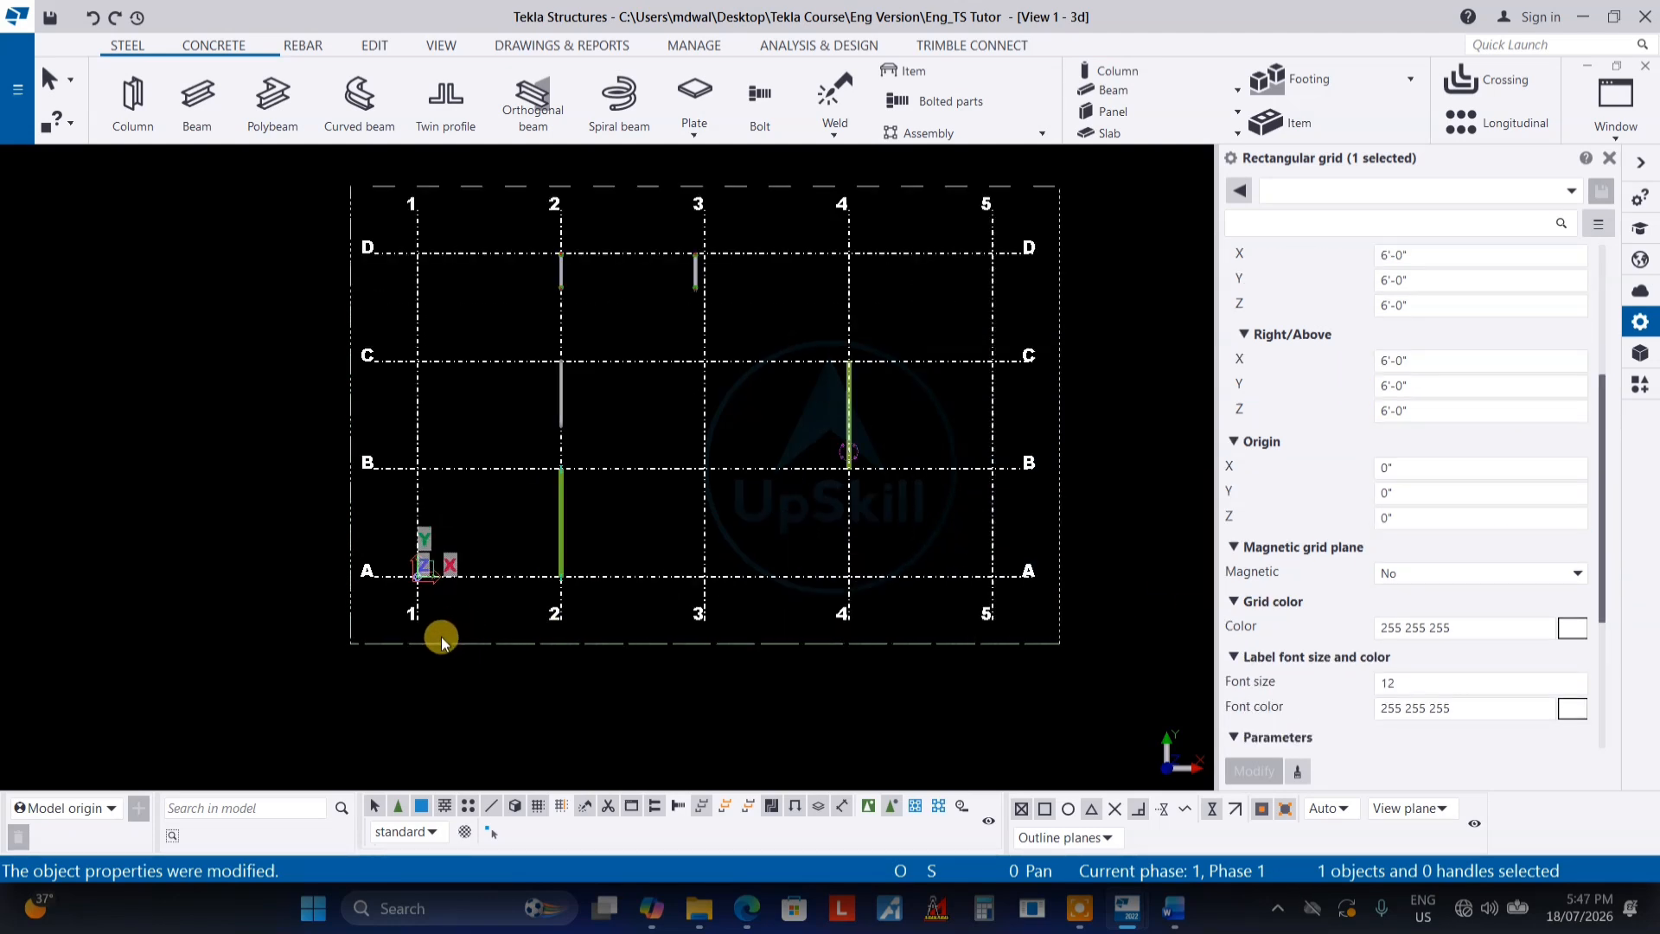
pyautogui.scroll(2, 389, 565)
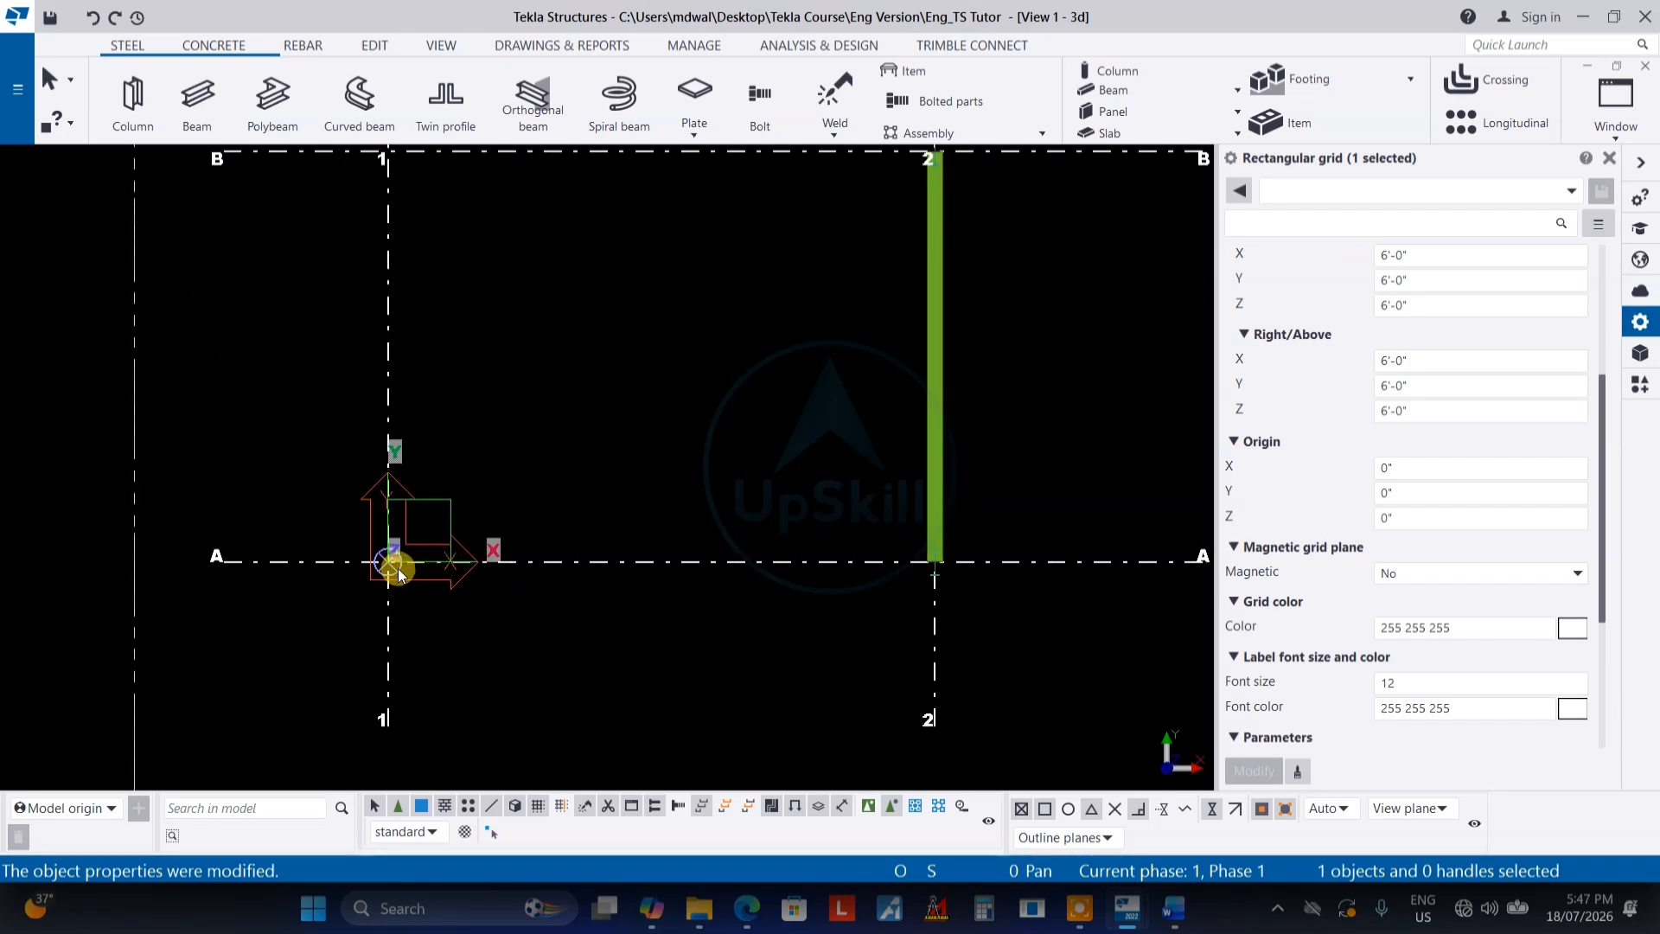
pyautogui.scroll(-1, 705, 558)
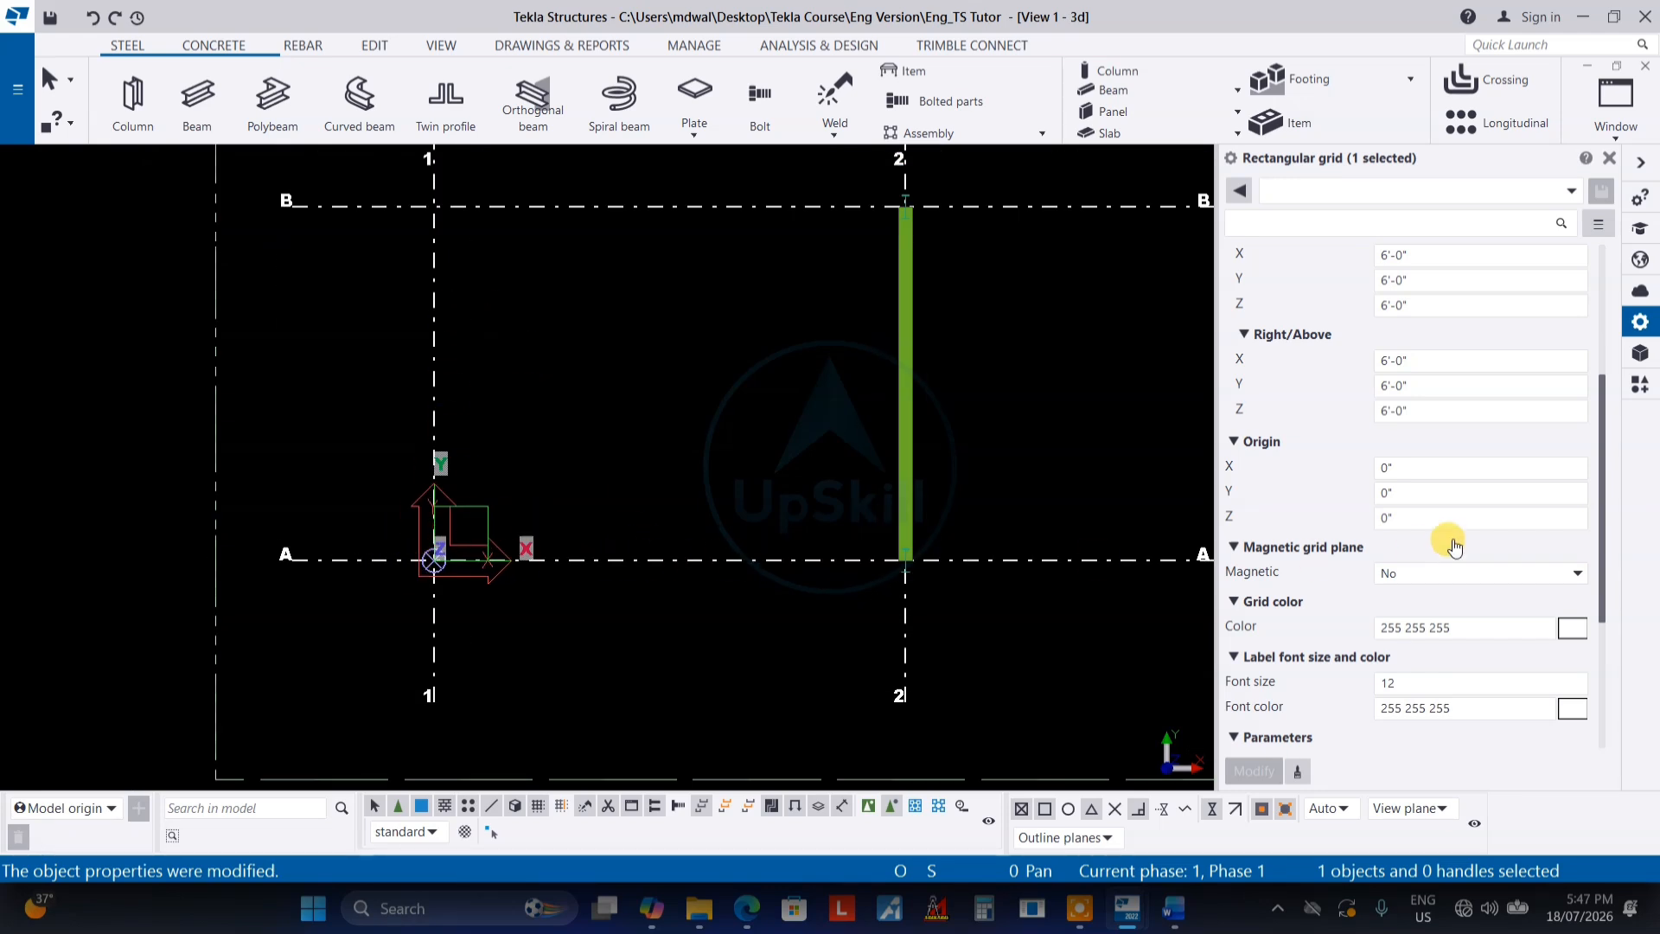
pyautogui.click(1369, 467)
pyautogui.write("2'6")
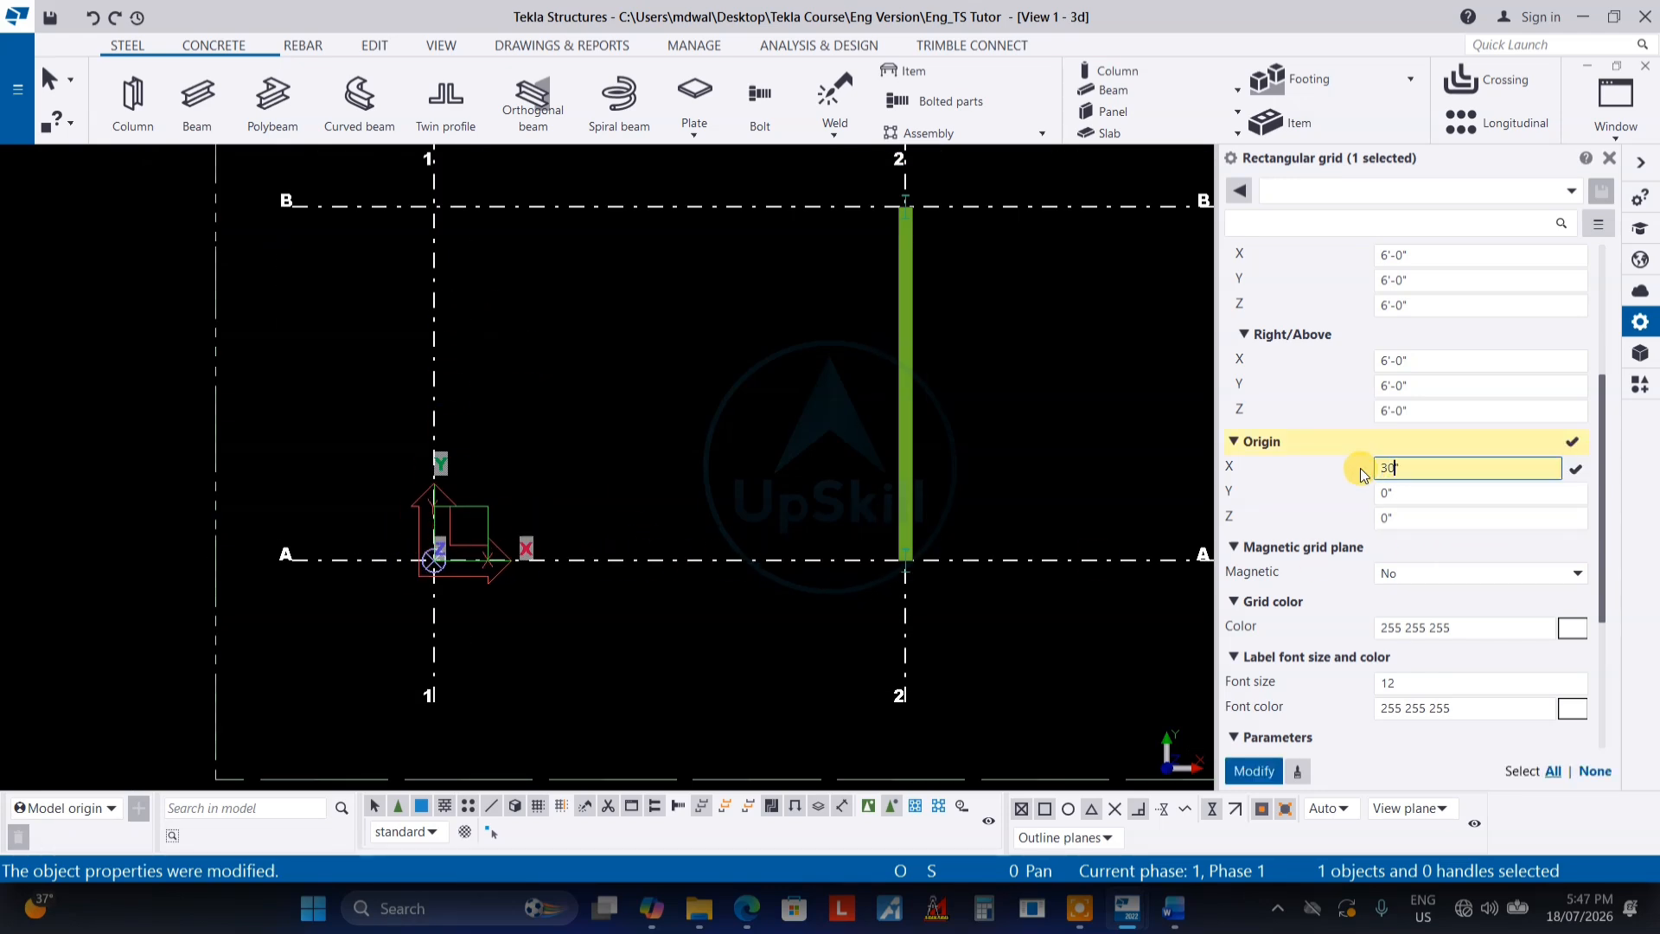
pyautogui.press('Return')
# Inspect grid line 1 against the model origin and undo the X origin change
pyautogui.scroll(3, 438, 549)
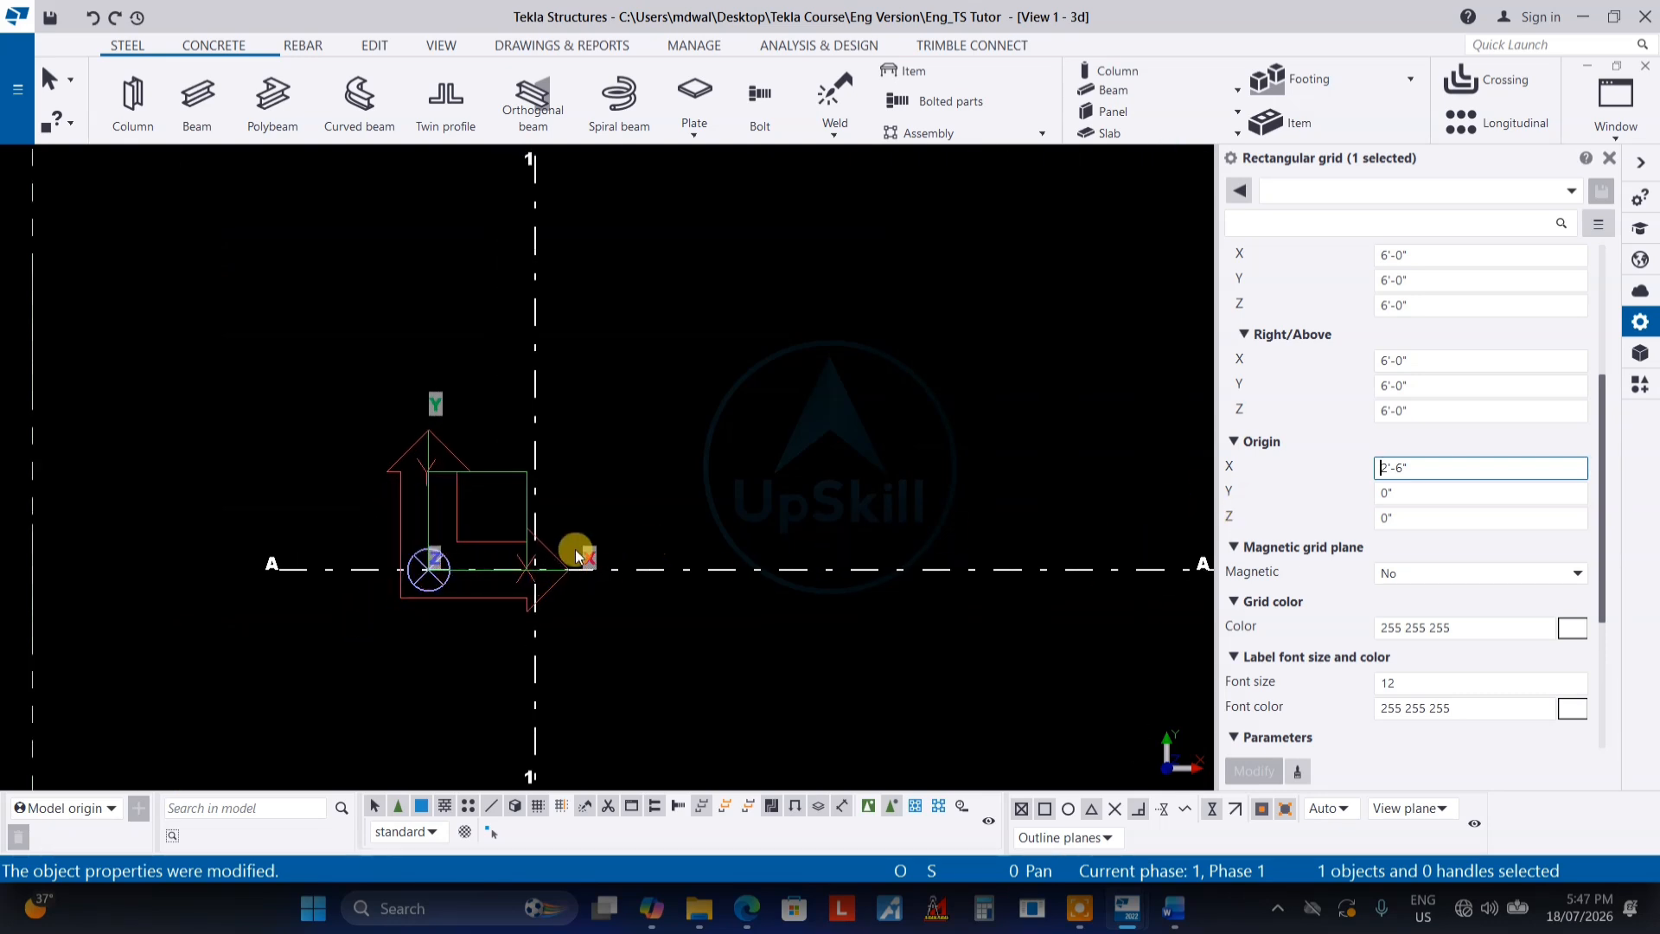
pyautogui.click(875, 467)
pyautogui.hotkey('ctrl', 'z')
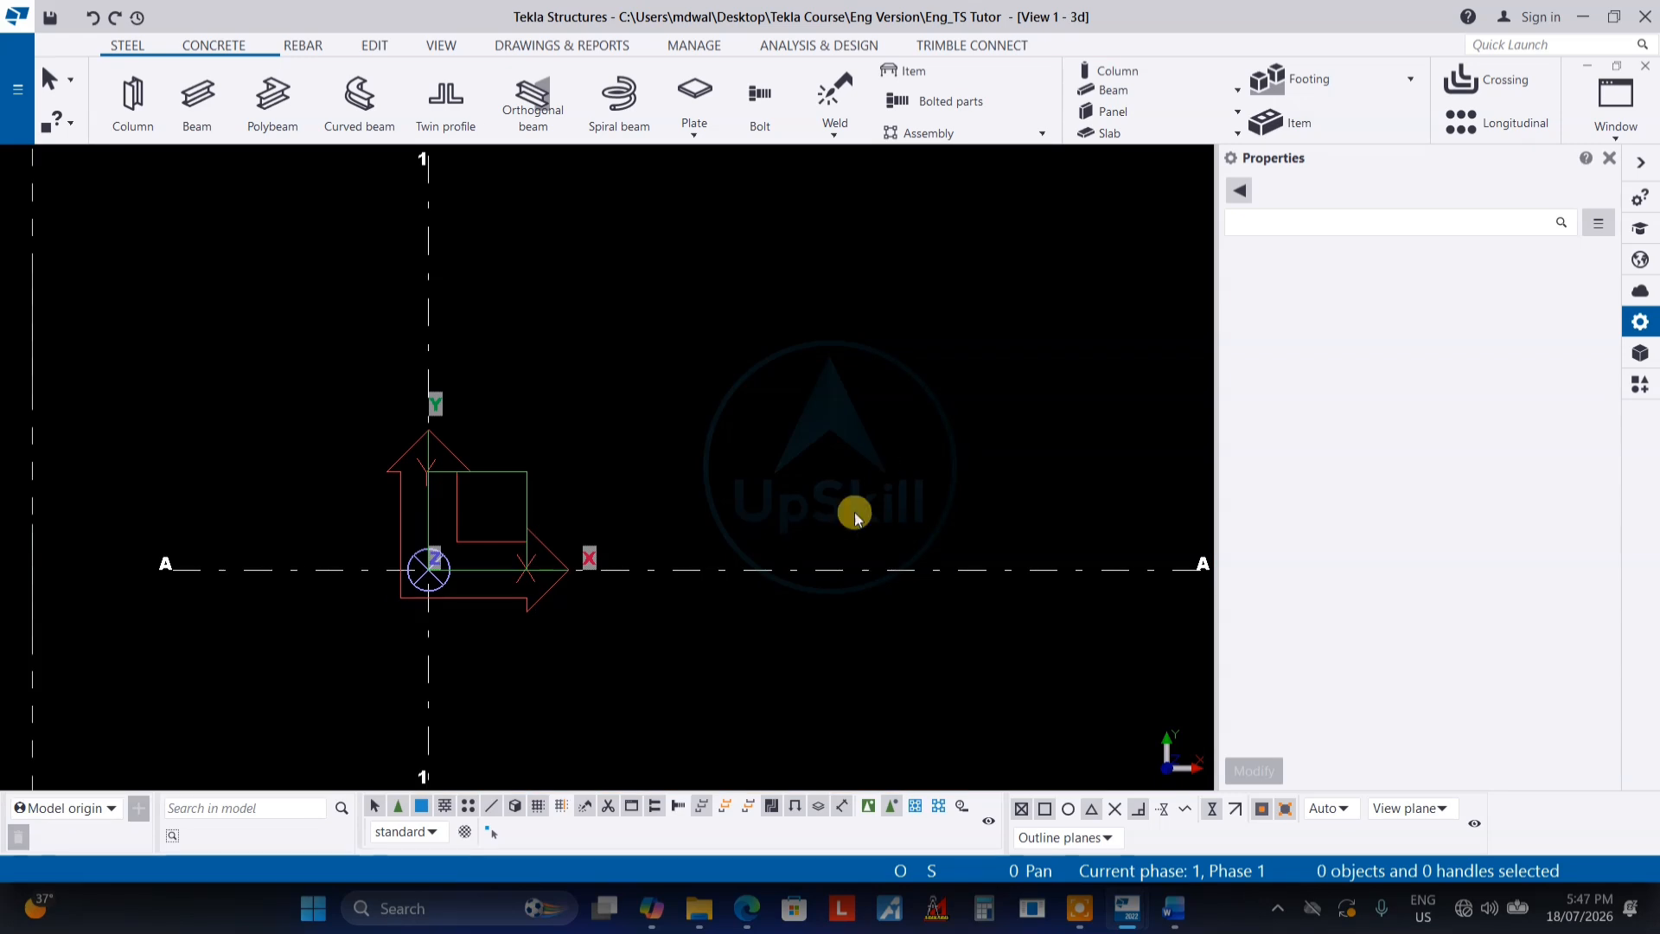
# Reselect the grid and examine its Y and Z origin settings relative to the model origin
pyautogui.click(805, 572)
pyautogui.click(1391, 492)
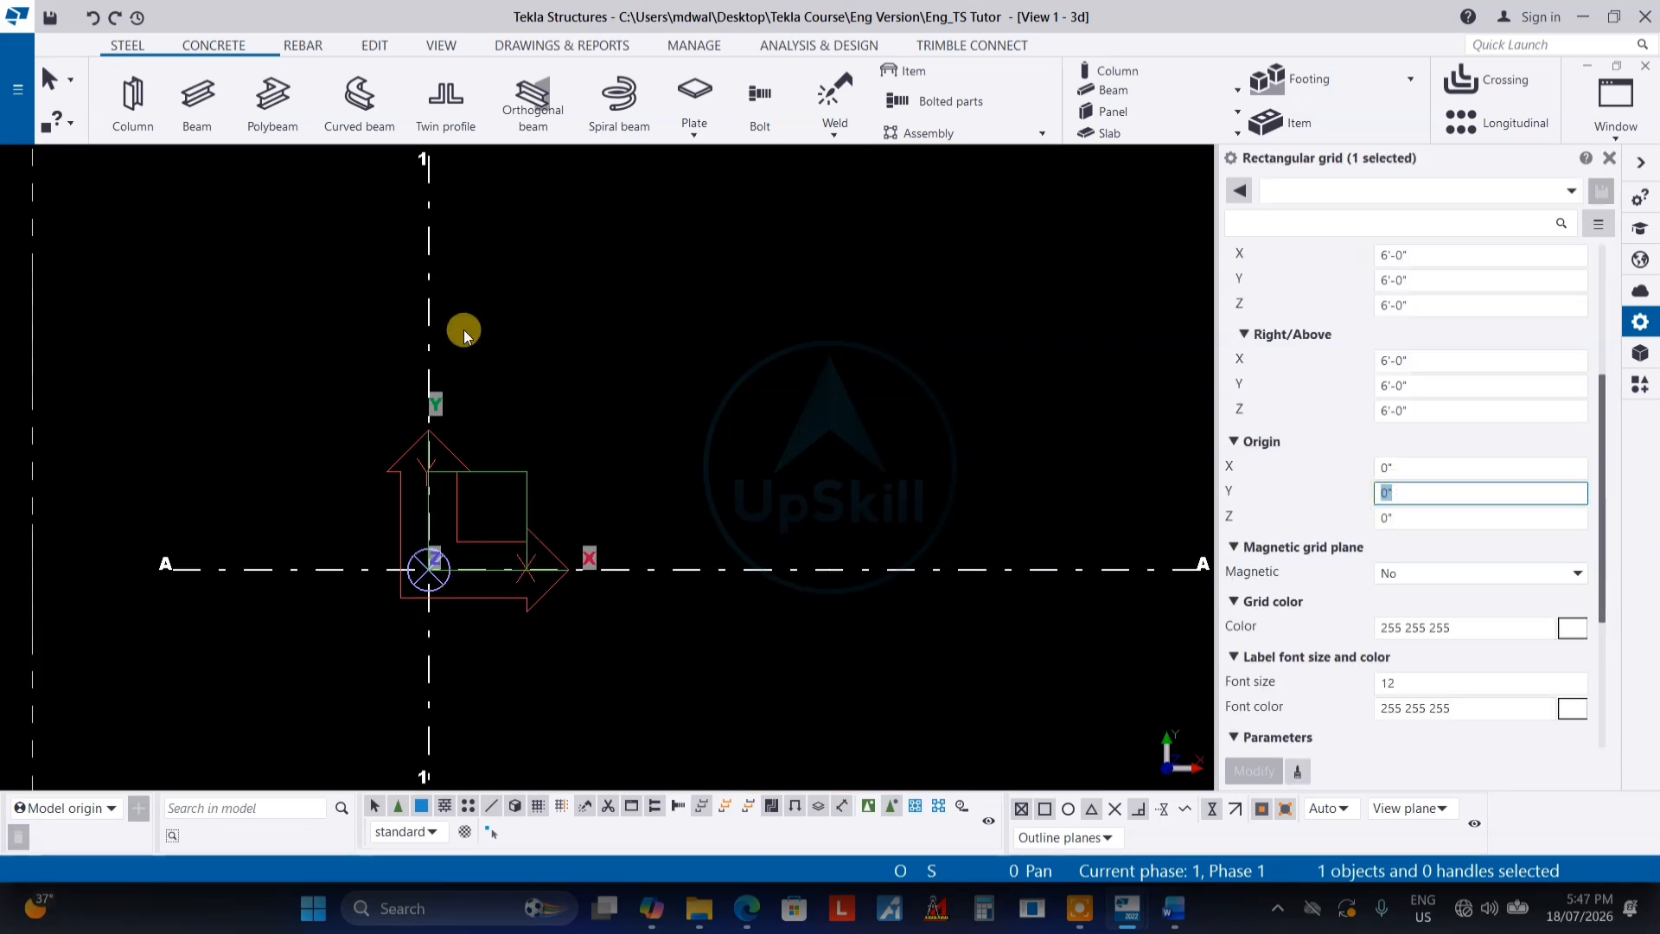
pyautogui.click(1401, 517)
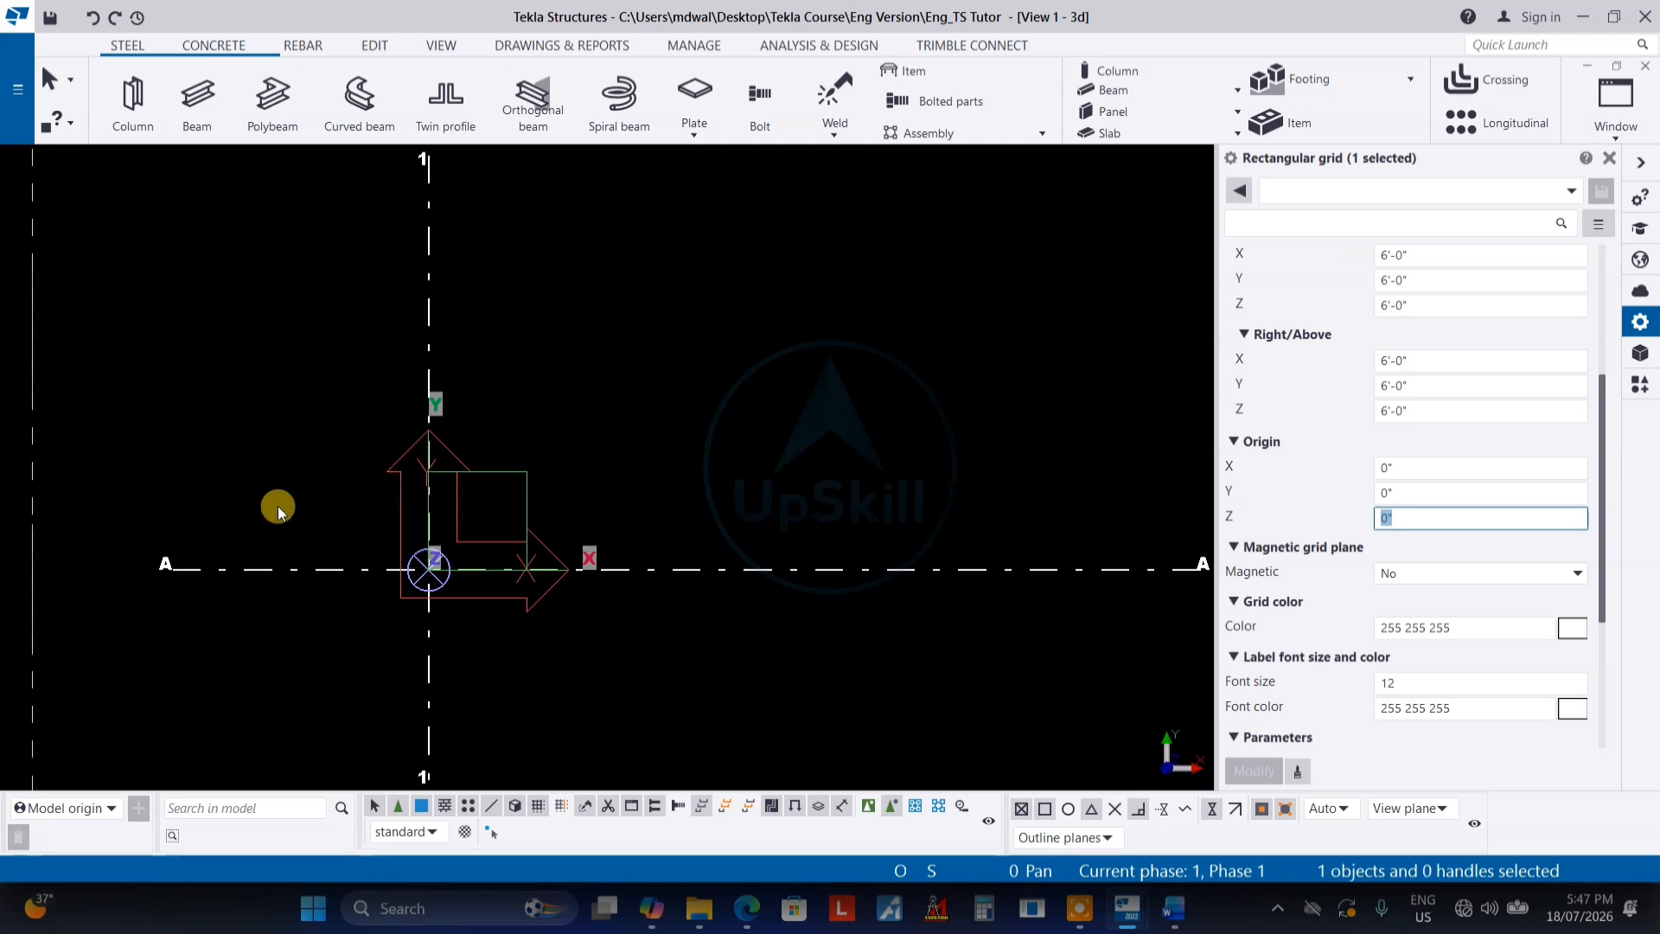
pyautogui.scroll(-1, 260, 522)
pyautogui.click(835, 458)
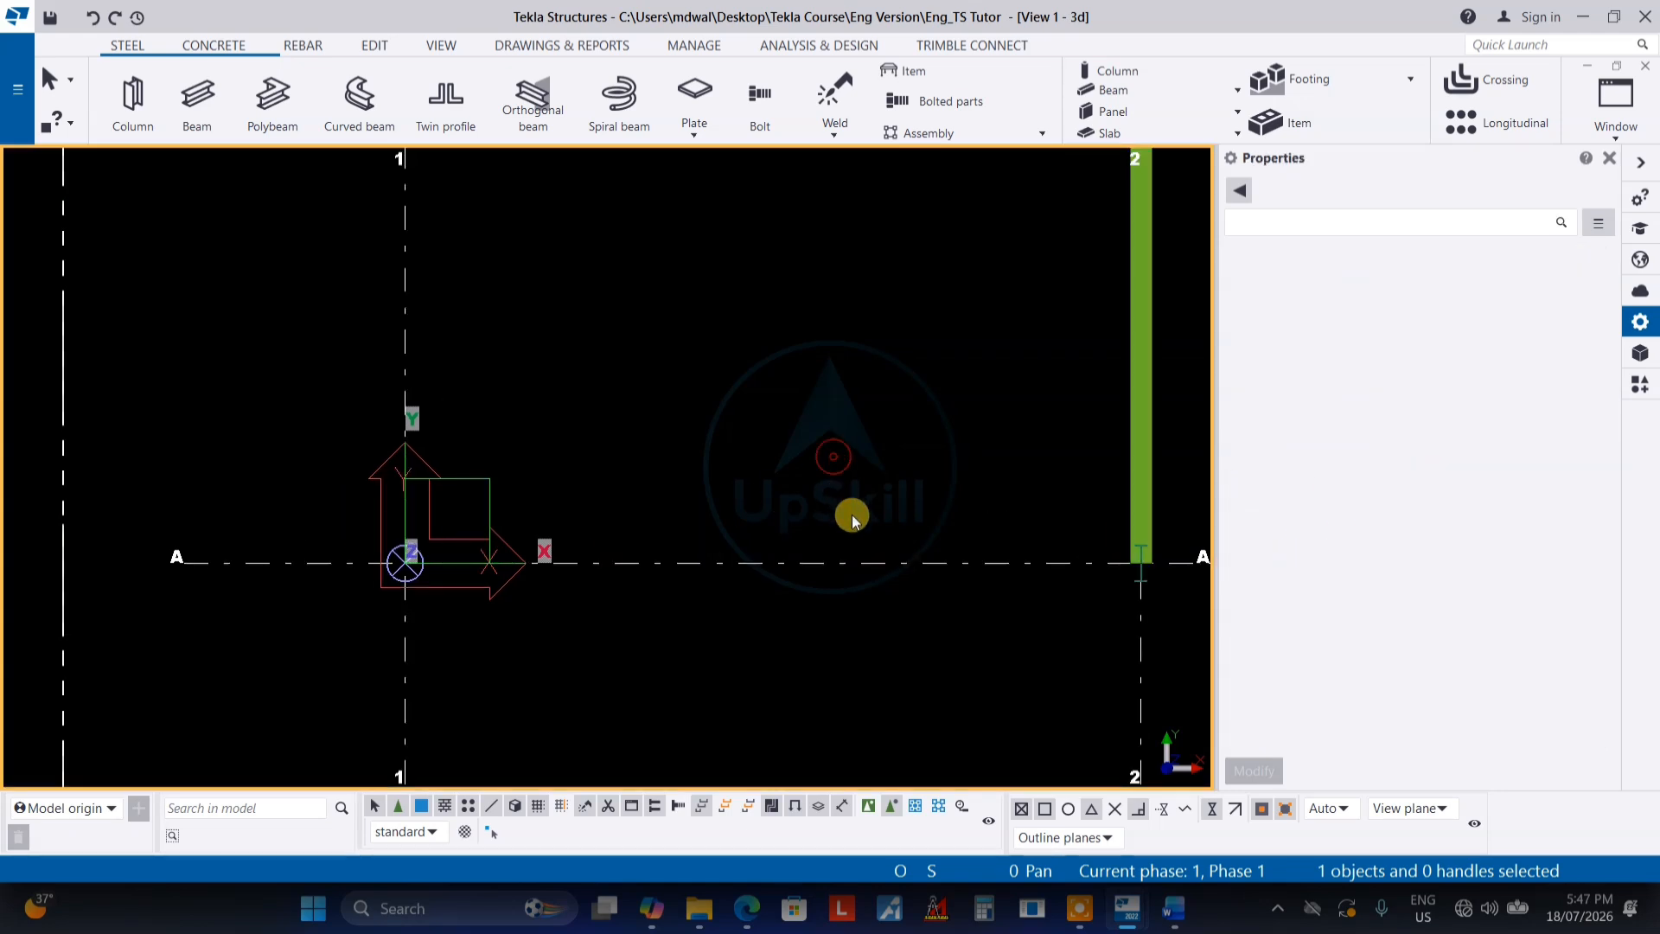
pyautogui.click(858, 566)
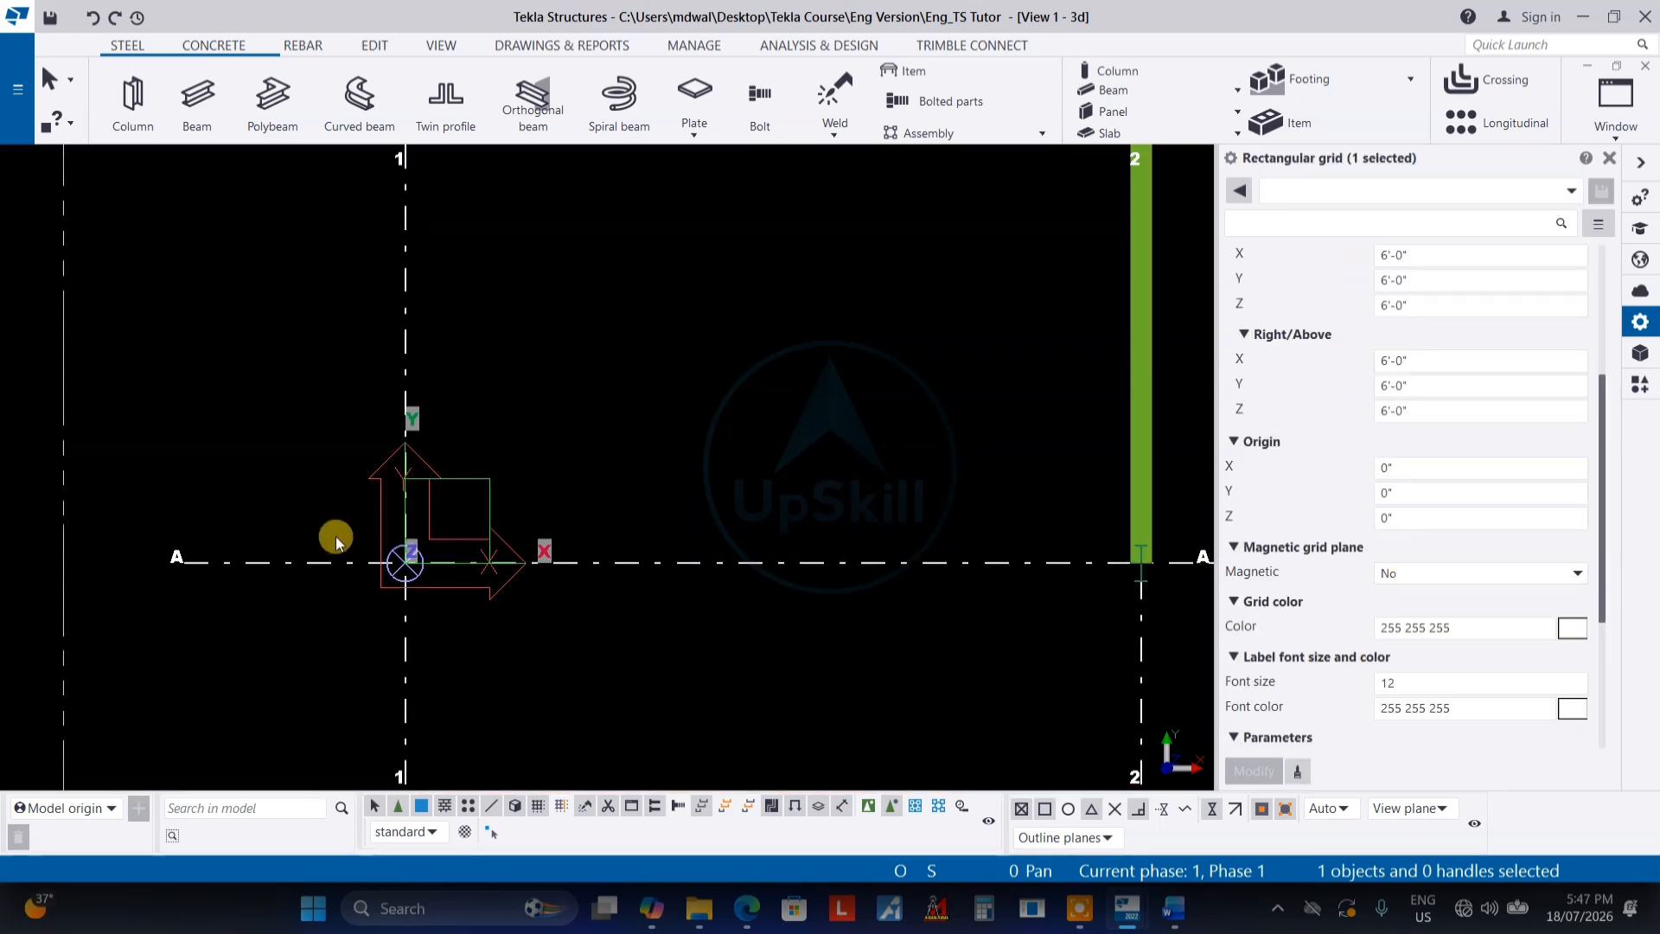
pyautogui.moveTo(651, 587); pyautogui.dragTo(648, 579, button='middle')
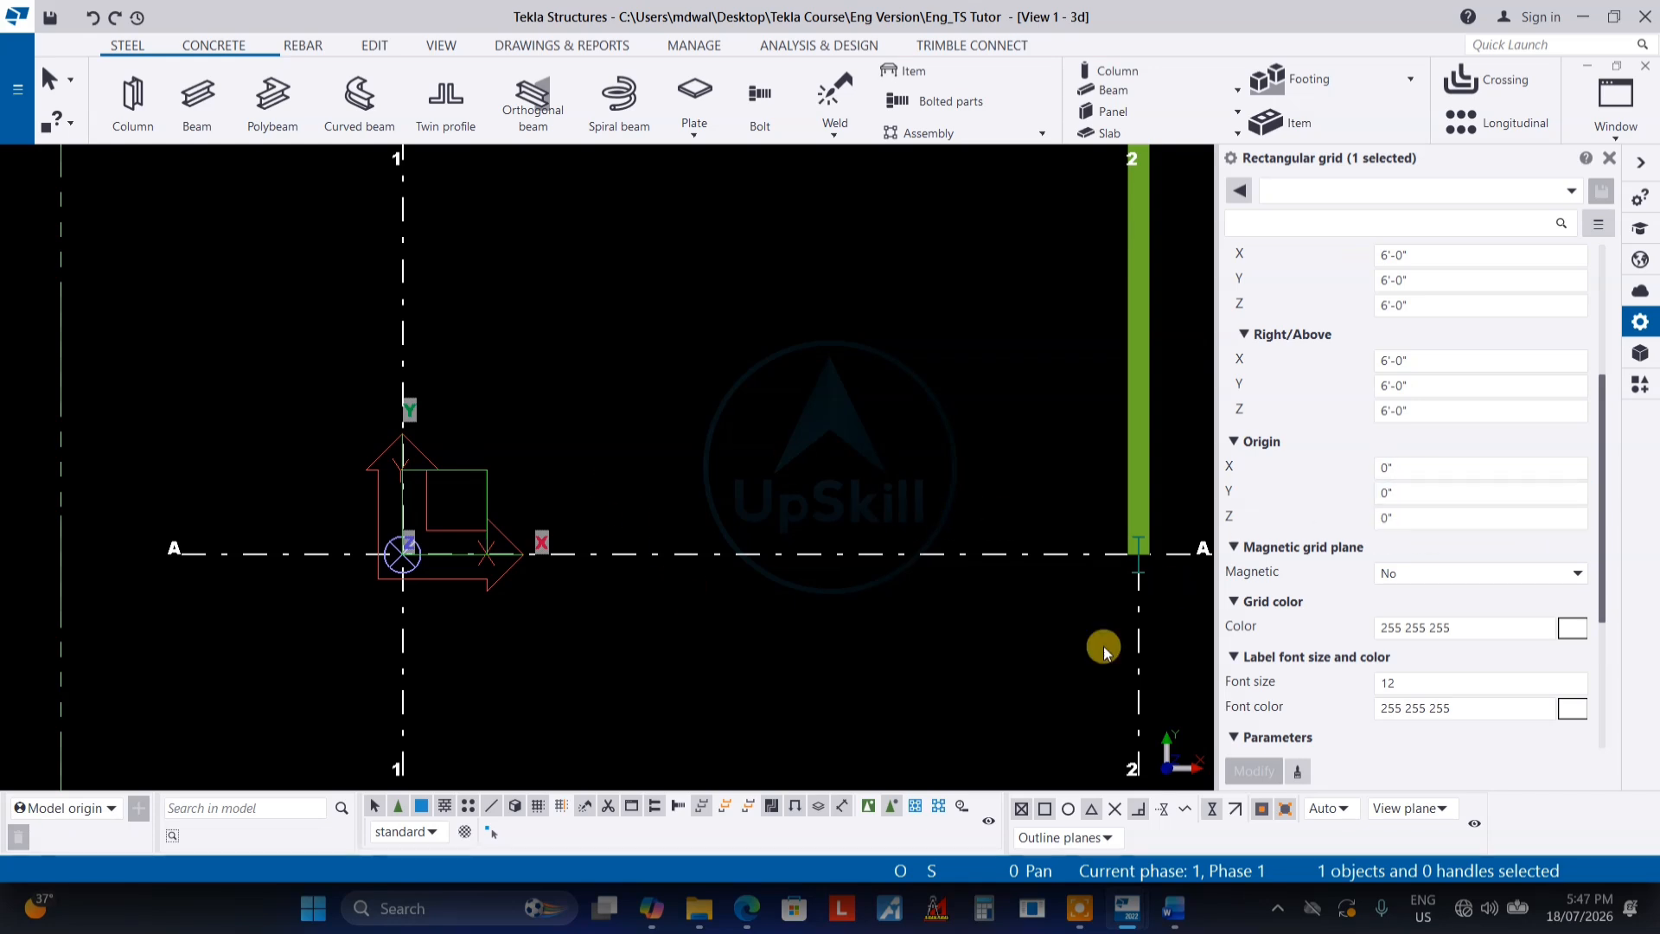
# Examine the grid's Magnetic setting and the green beam lying on grid line 2 between A and B
pyautogui.click(1382, 574)
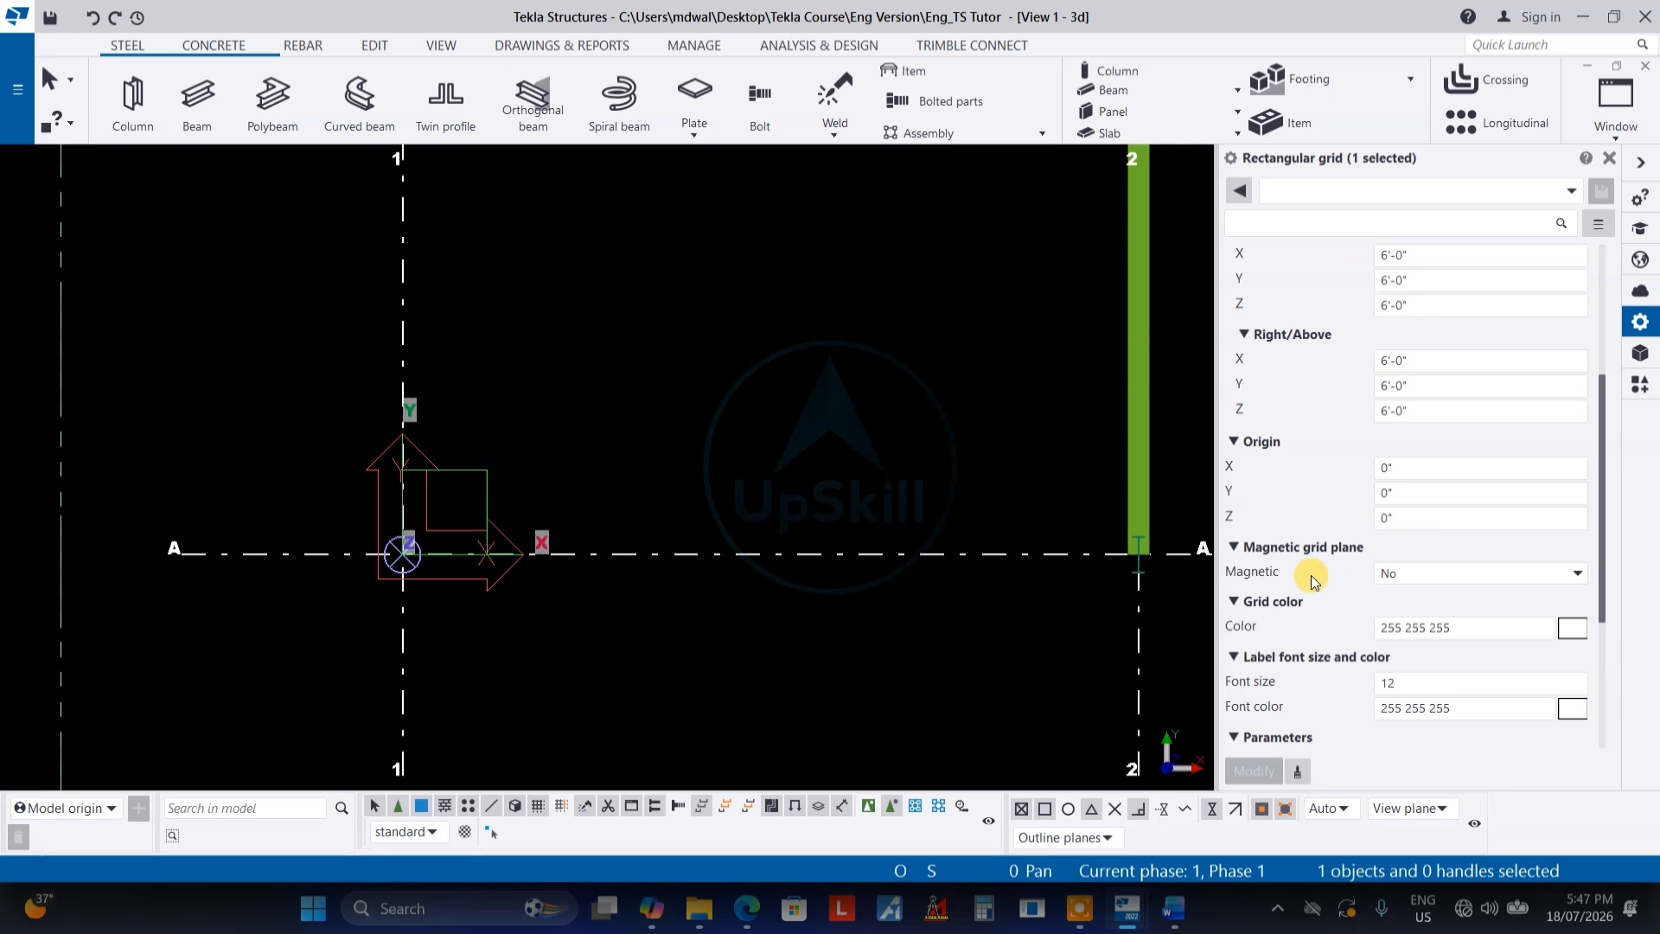
pyautogui.click(1439, 577)
pyautogui.click(1440, 577)
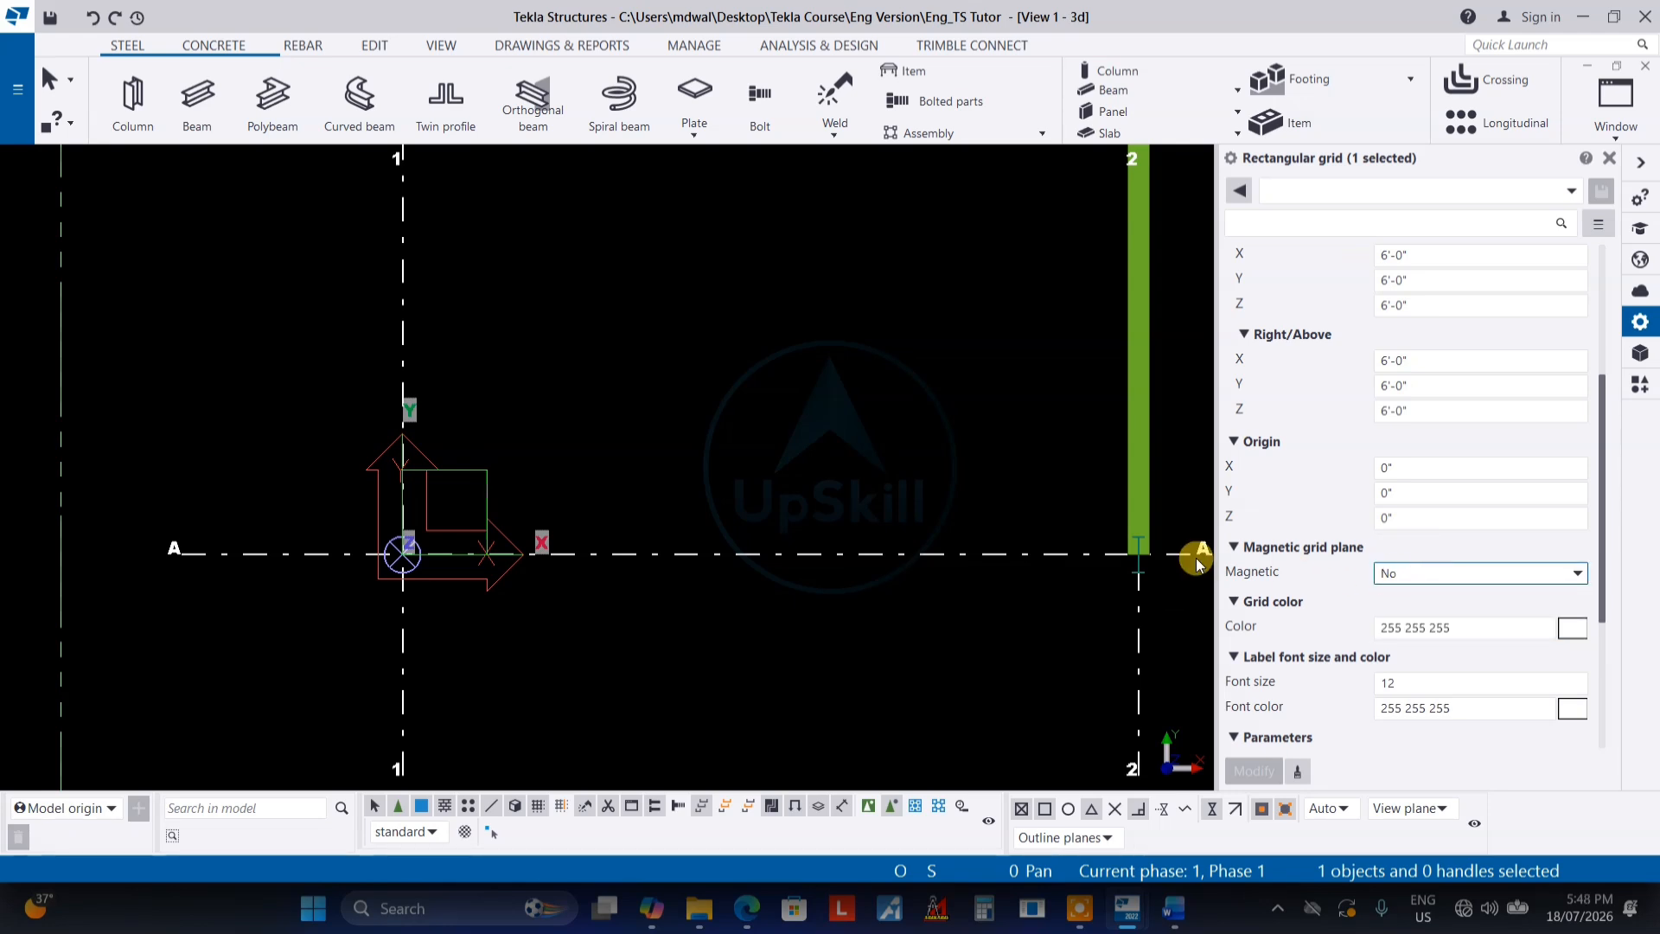
pyautogui.moveTo(1147, 586); pyautogui.dragTo(689, 603, button='middle')
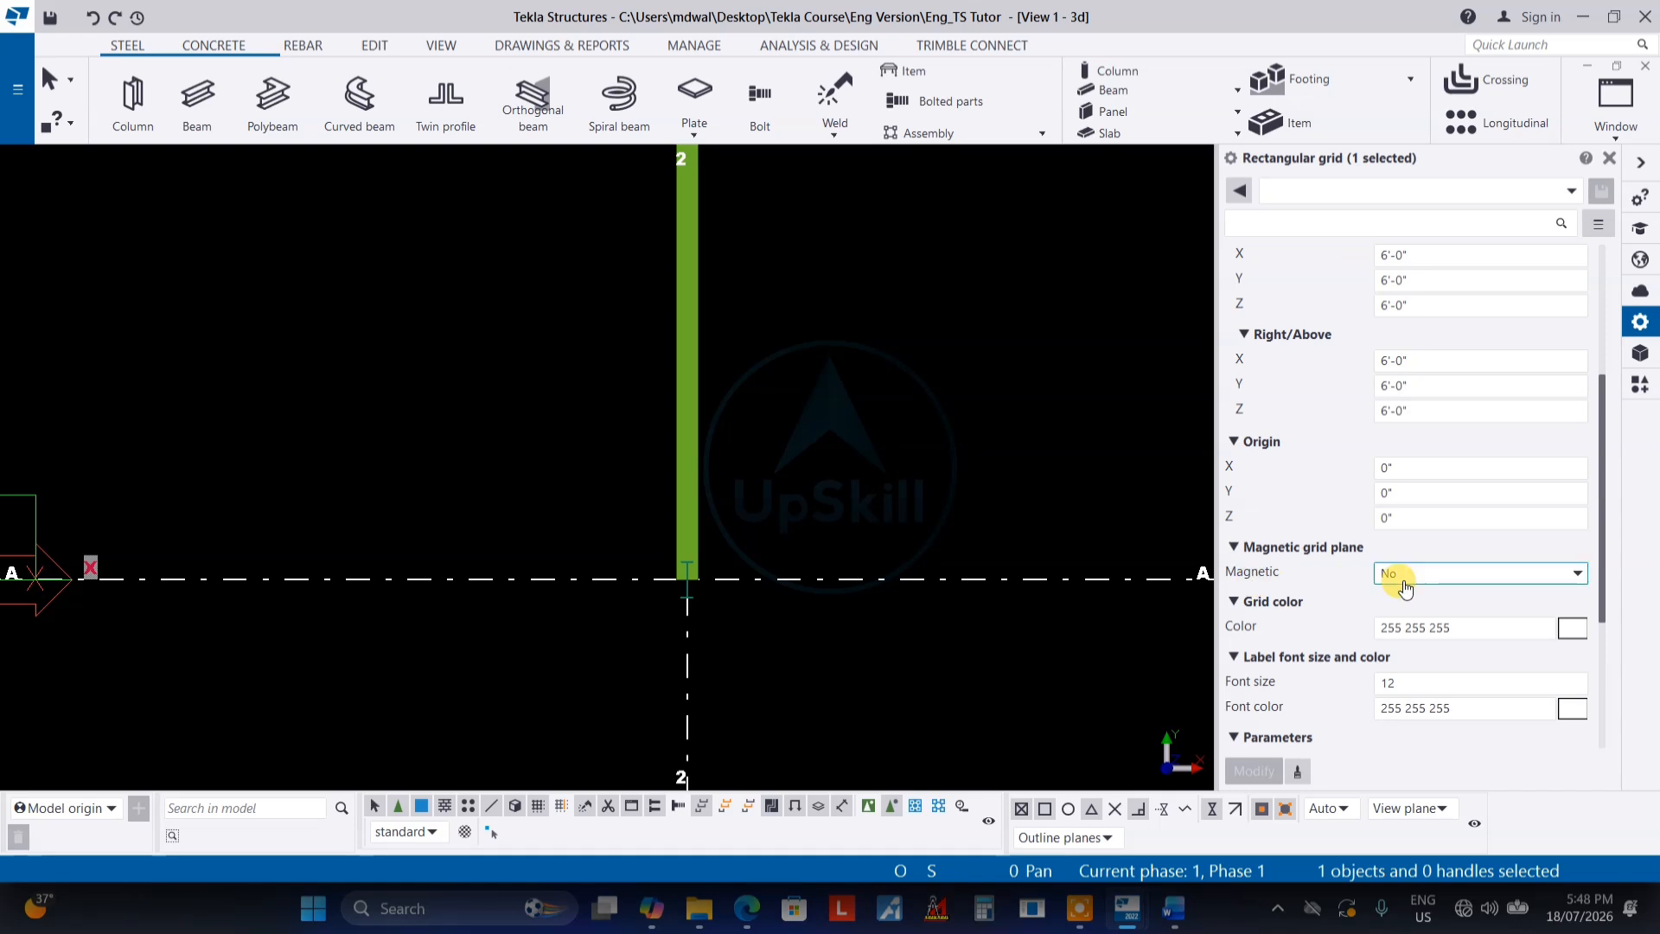
pyautogui.scroll(-2, 828, 591)
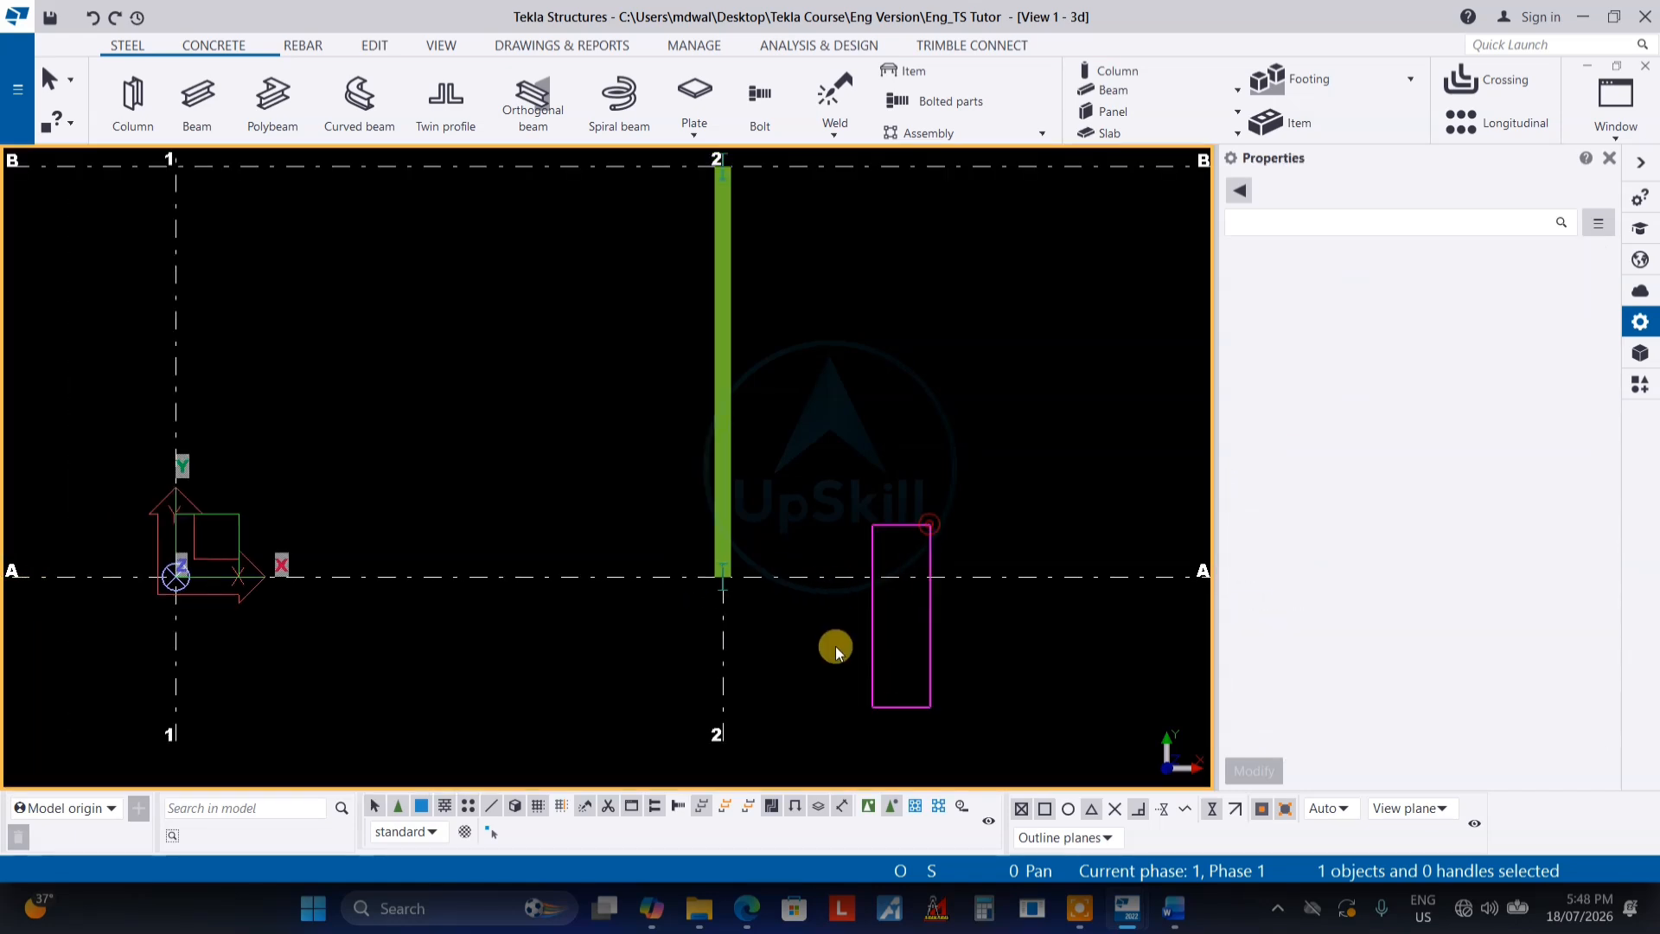
pyautogui.moveTo(836, 647); pyautogui.dragTo(835, 635)
pyautogui.moveTo(836, 292); pyautogui.dragTo(707, 589, button='middle')
pyautogui.scroll(-3, 821, 493)
pyautogui.scroll(1, 852, 494)
pyautogui.moveTo(809, 558); pyautogui.dragTo(936, 455, button='middle')
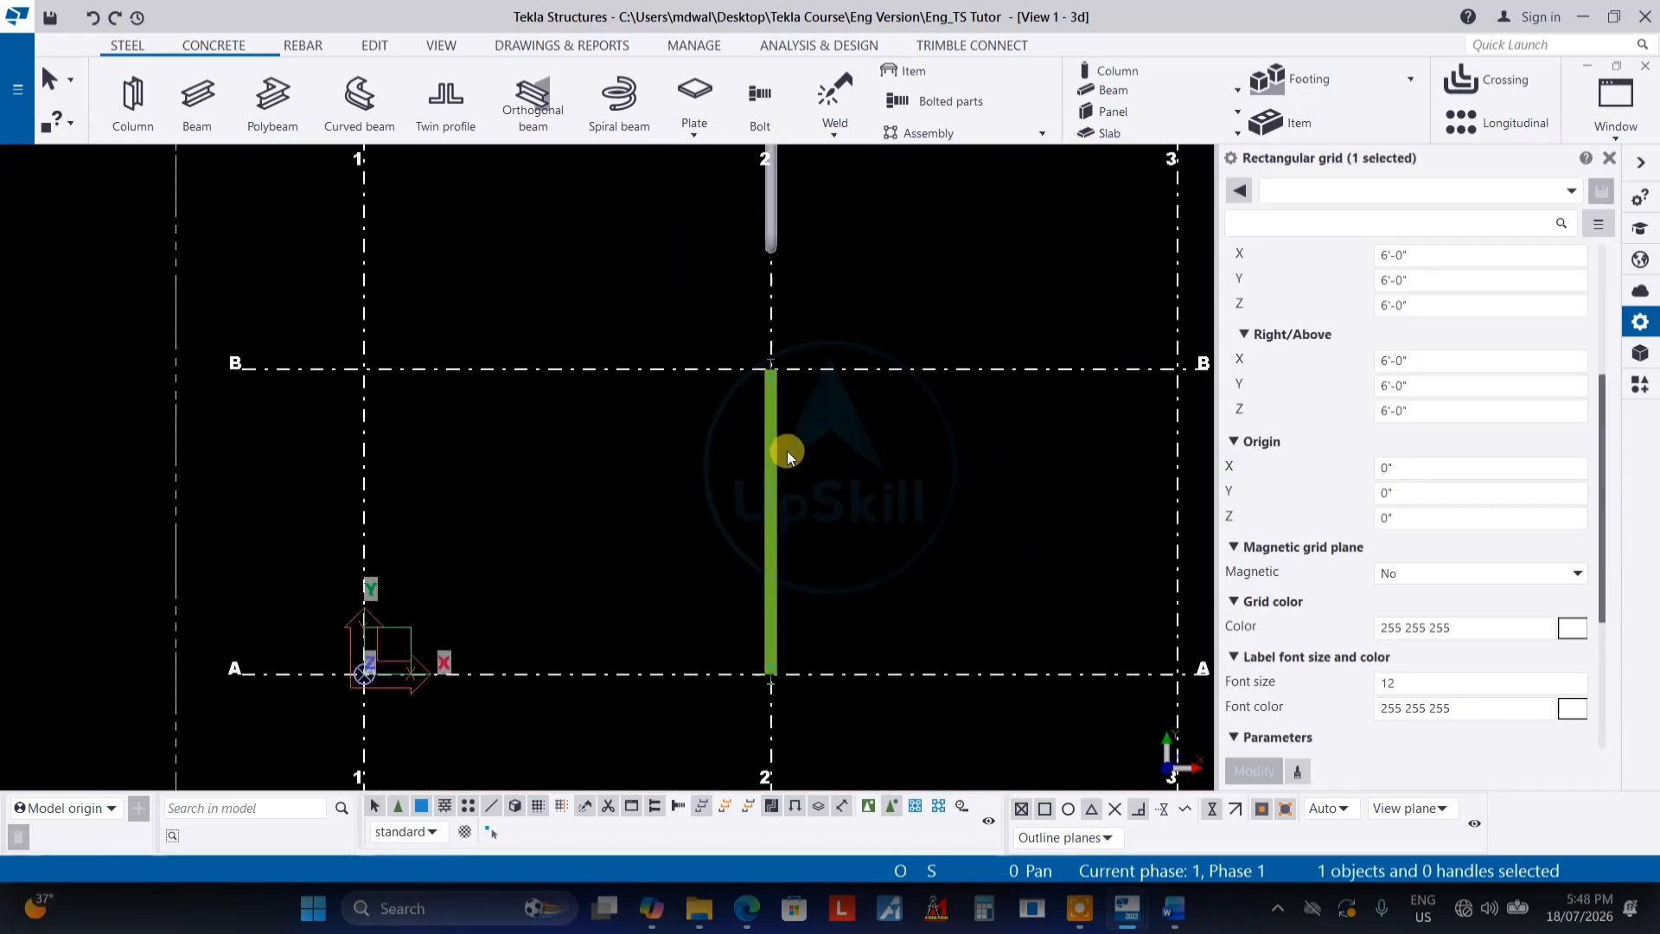
pyautogui.scroll(1, 787, 450)
pyautogui.moveTo(790, 452); pyautogui.dragTo(858, 402, button='middle')
pyautogui.scroll(2, 1383, 390)
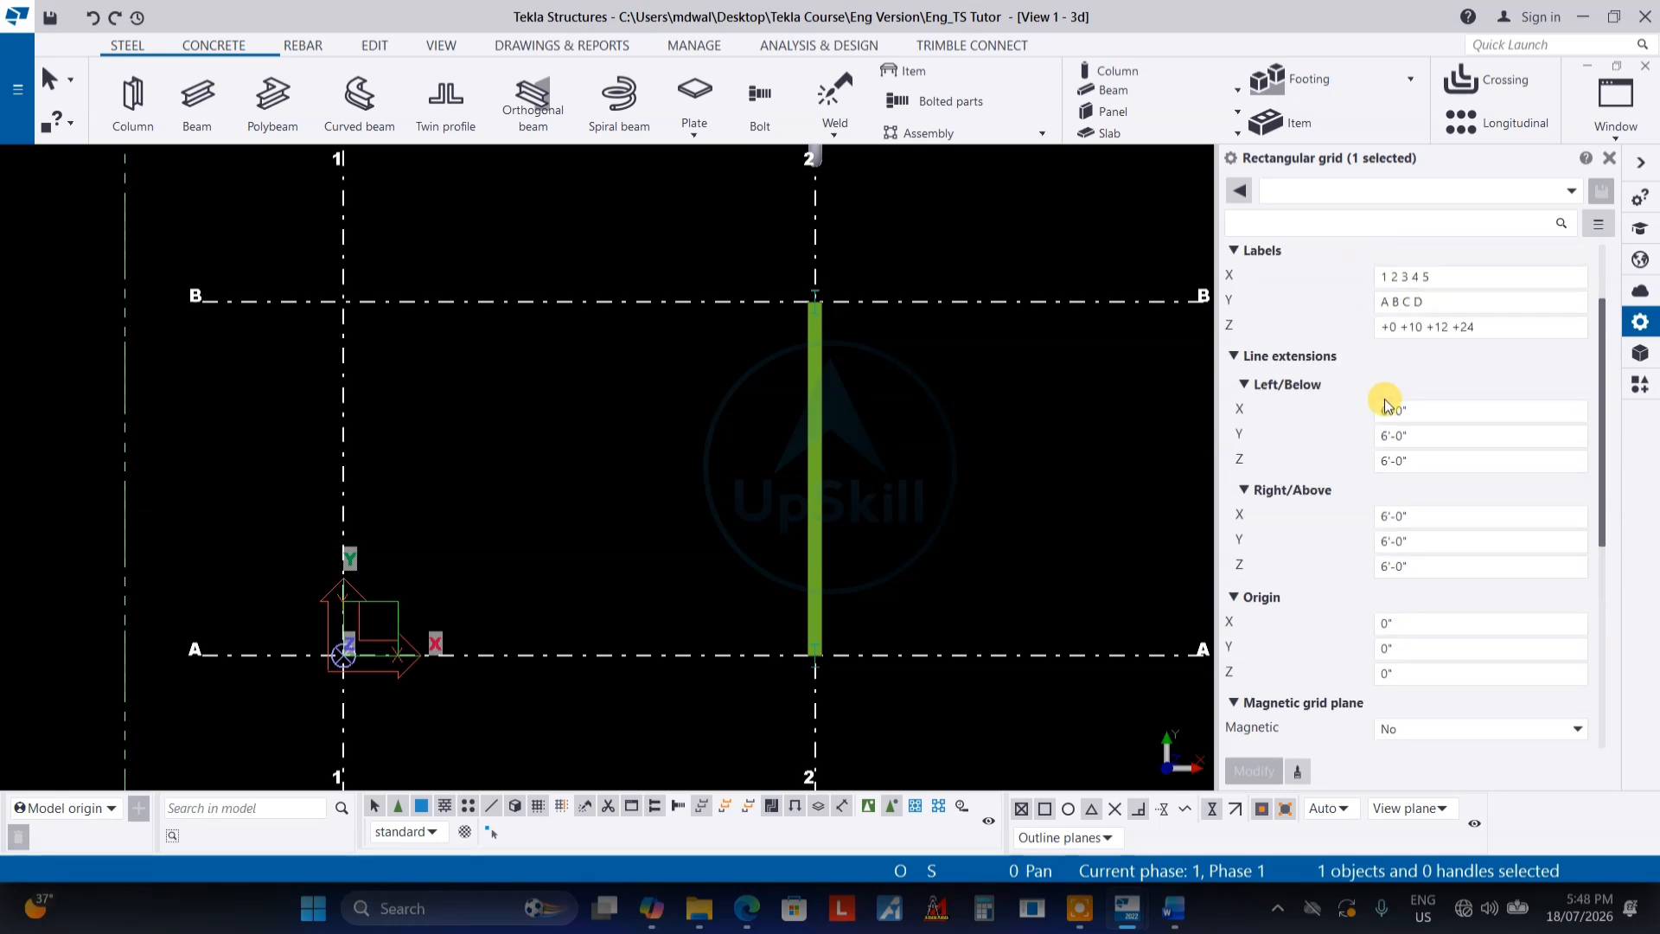
# Set the grid's X coordinates to 0" 4*30'-0" and apply them
pyautogui.click(1414, 435)
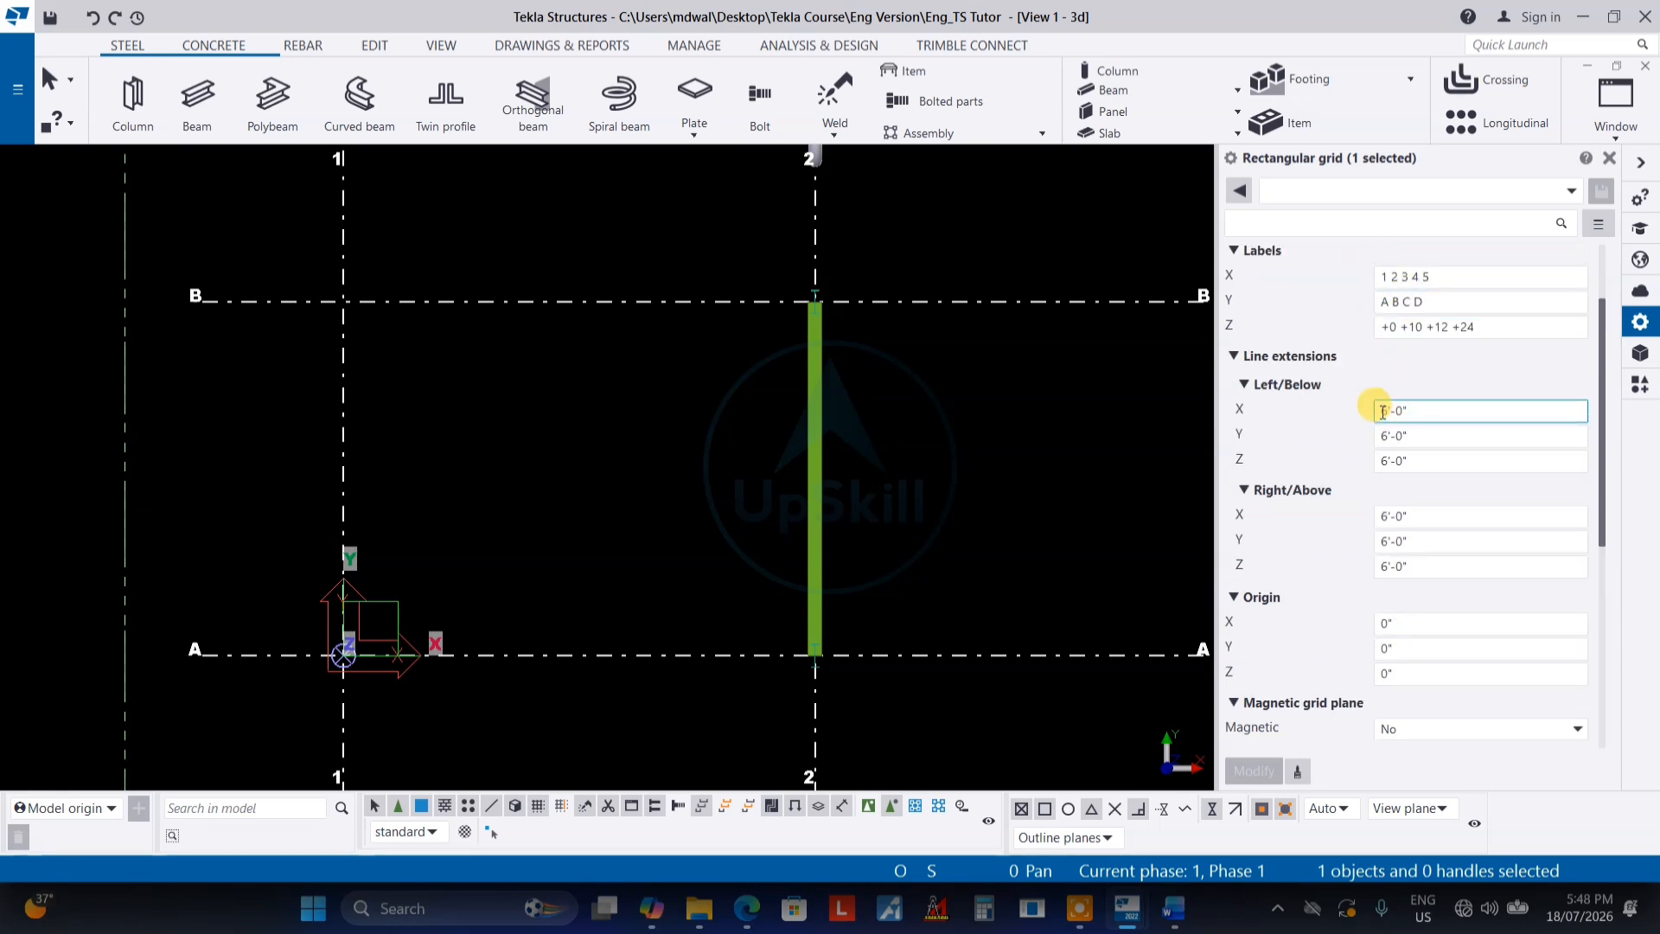
pyautogui.scroll(2, 1409, 352)
pyautogui.click(1418, 333)
pyautogui.scroll(-7, 1418, 346)
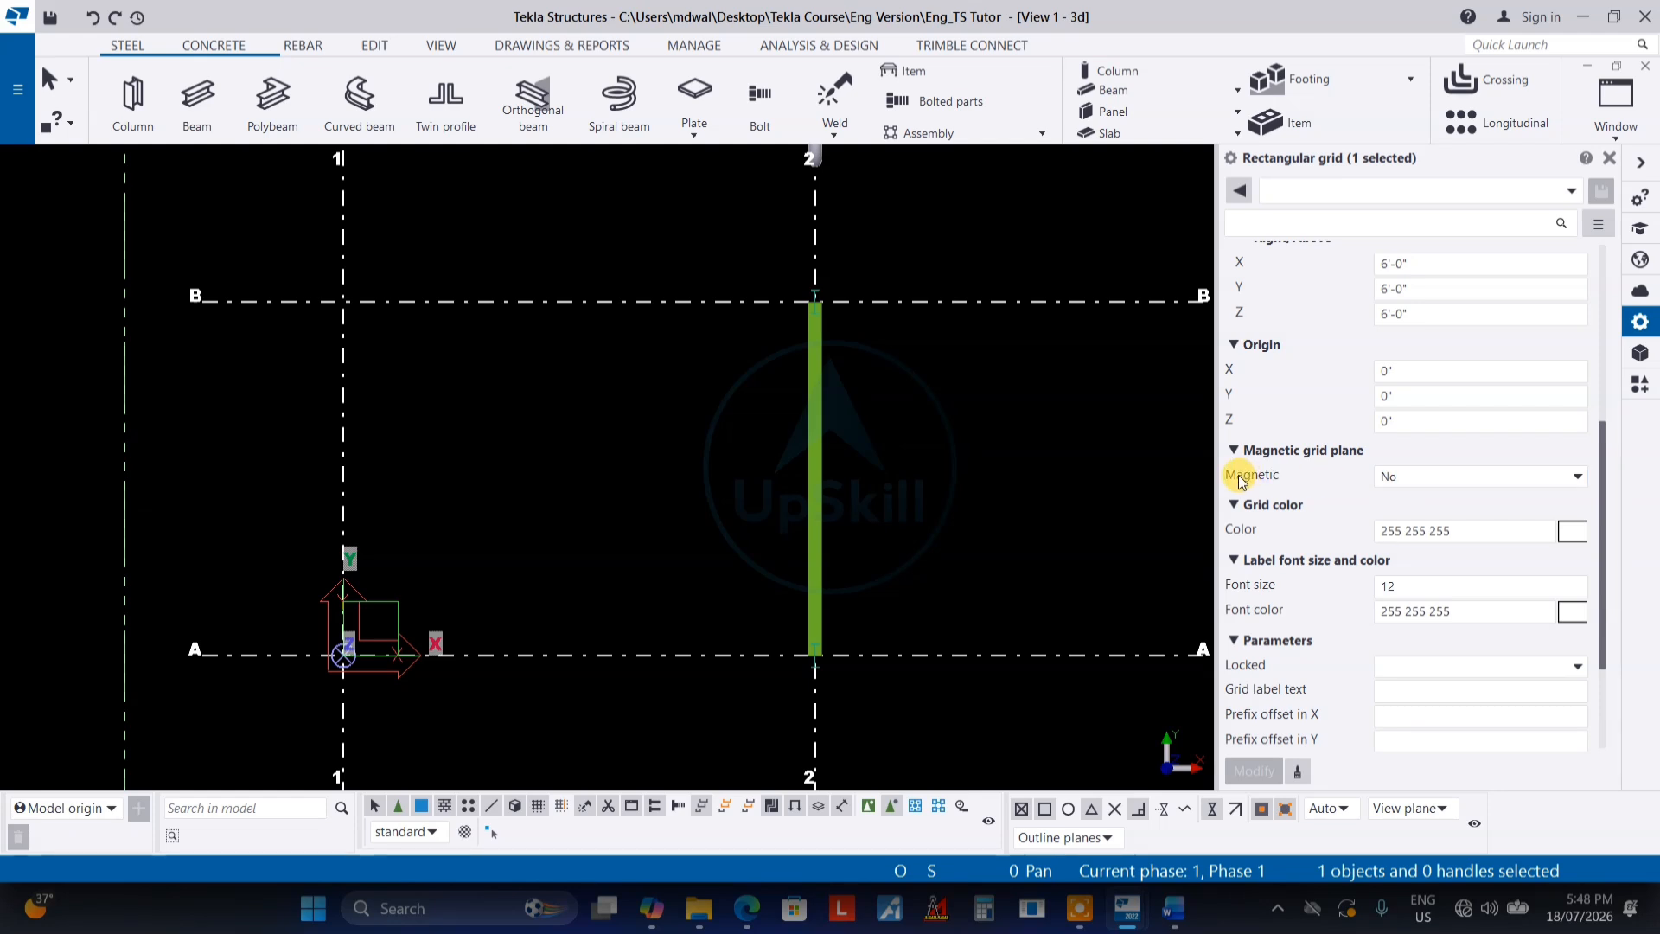
pyautogui.scroll(7, 1409, 474)
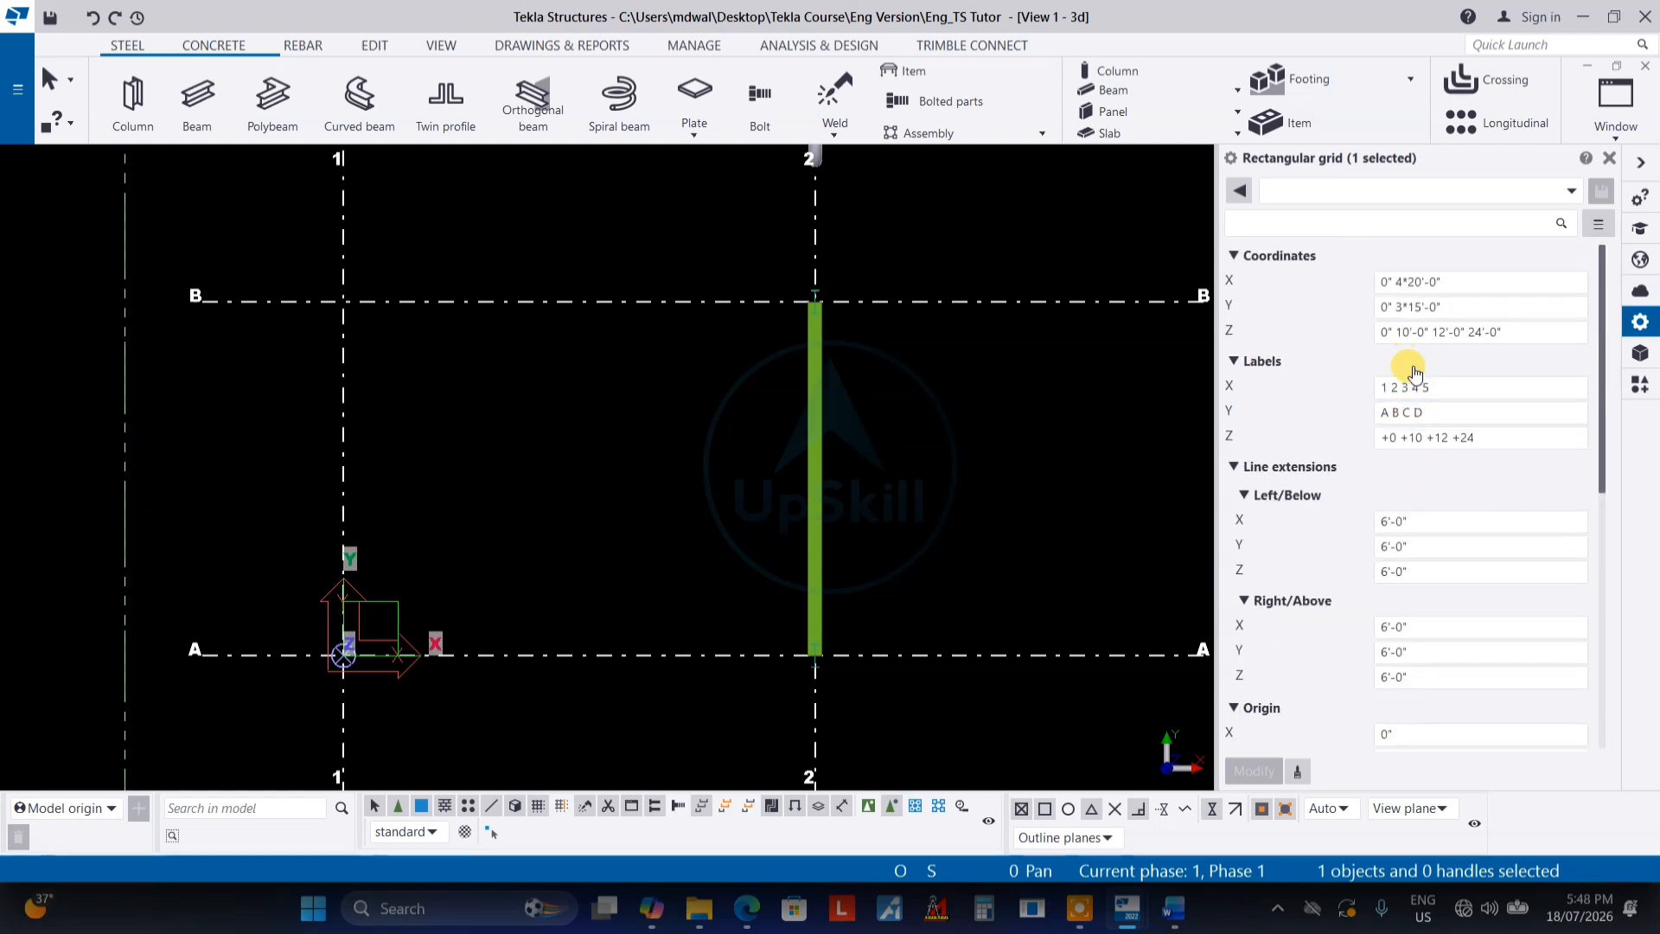
pyautogui.click(1406, 283)
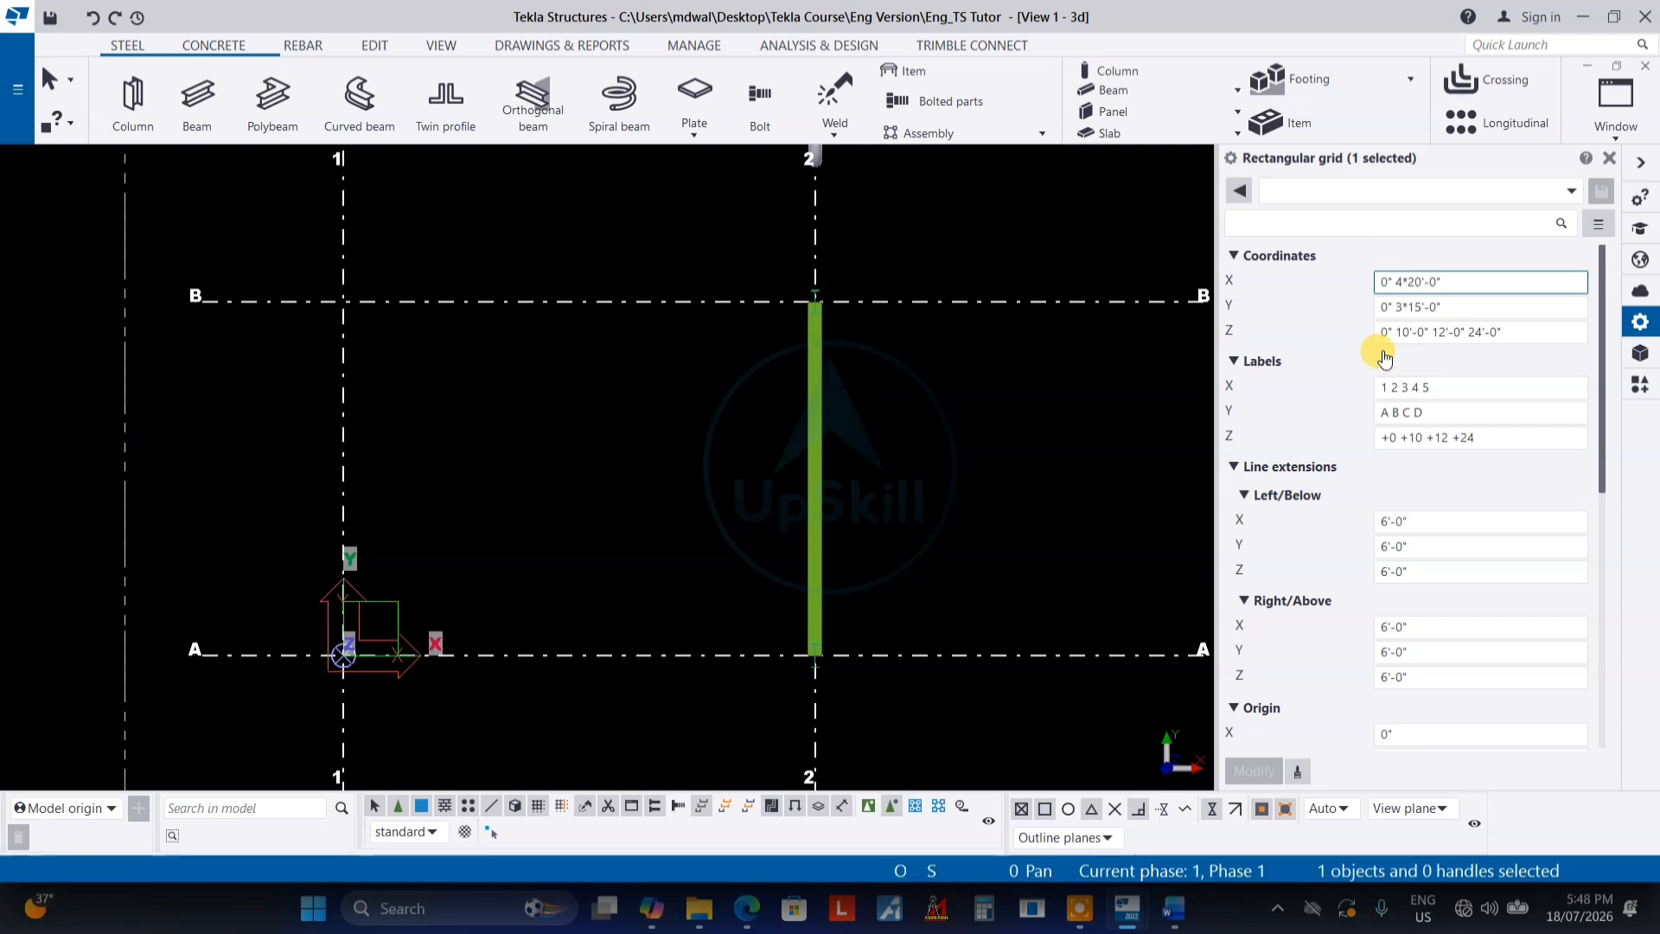
pyautogui.press('Delete')
pyautogui.press('Return')
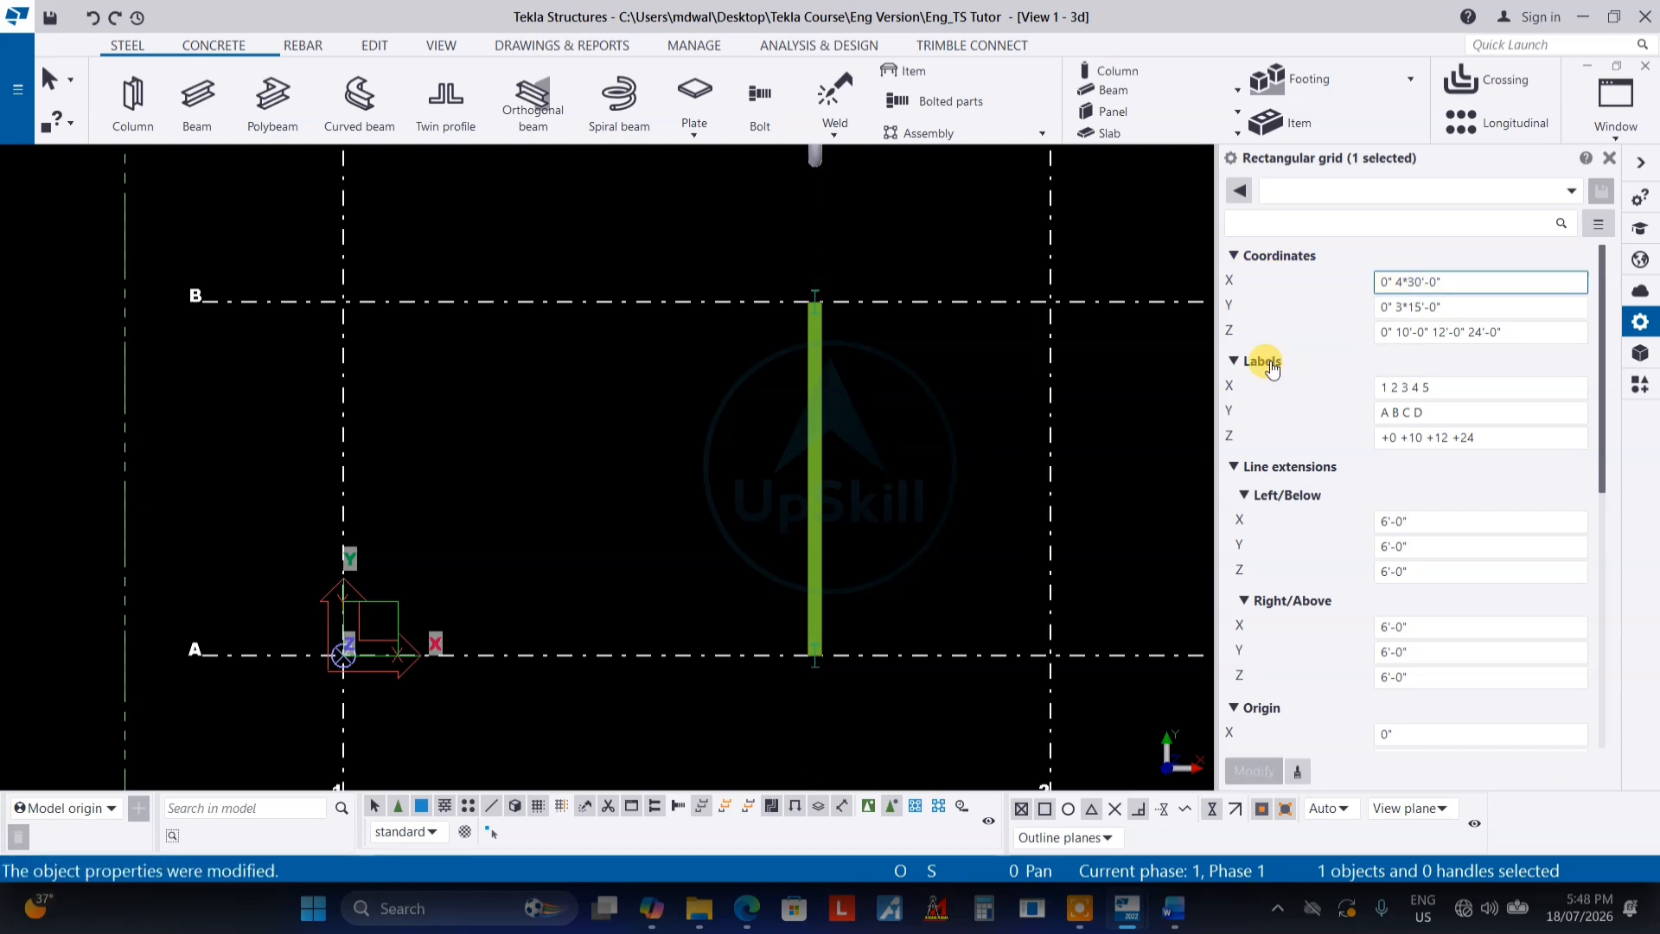
# Compare the green beam's position with the respaced grid line 2, and undo the X coordinate change
pyautogui.scroll(-3, 863, 335)
pyautogui.scroll(4, 865, 545)
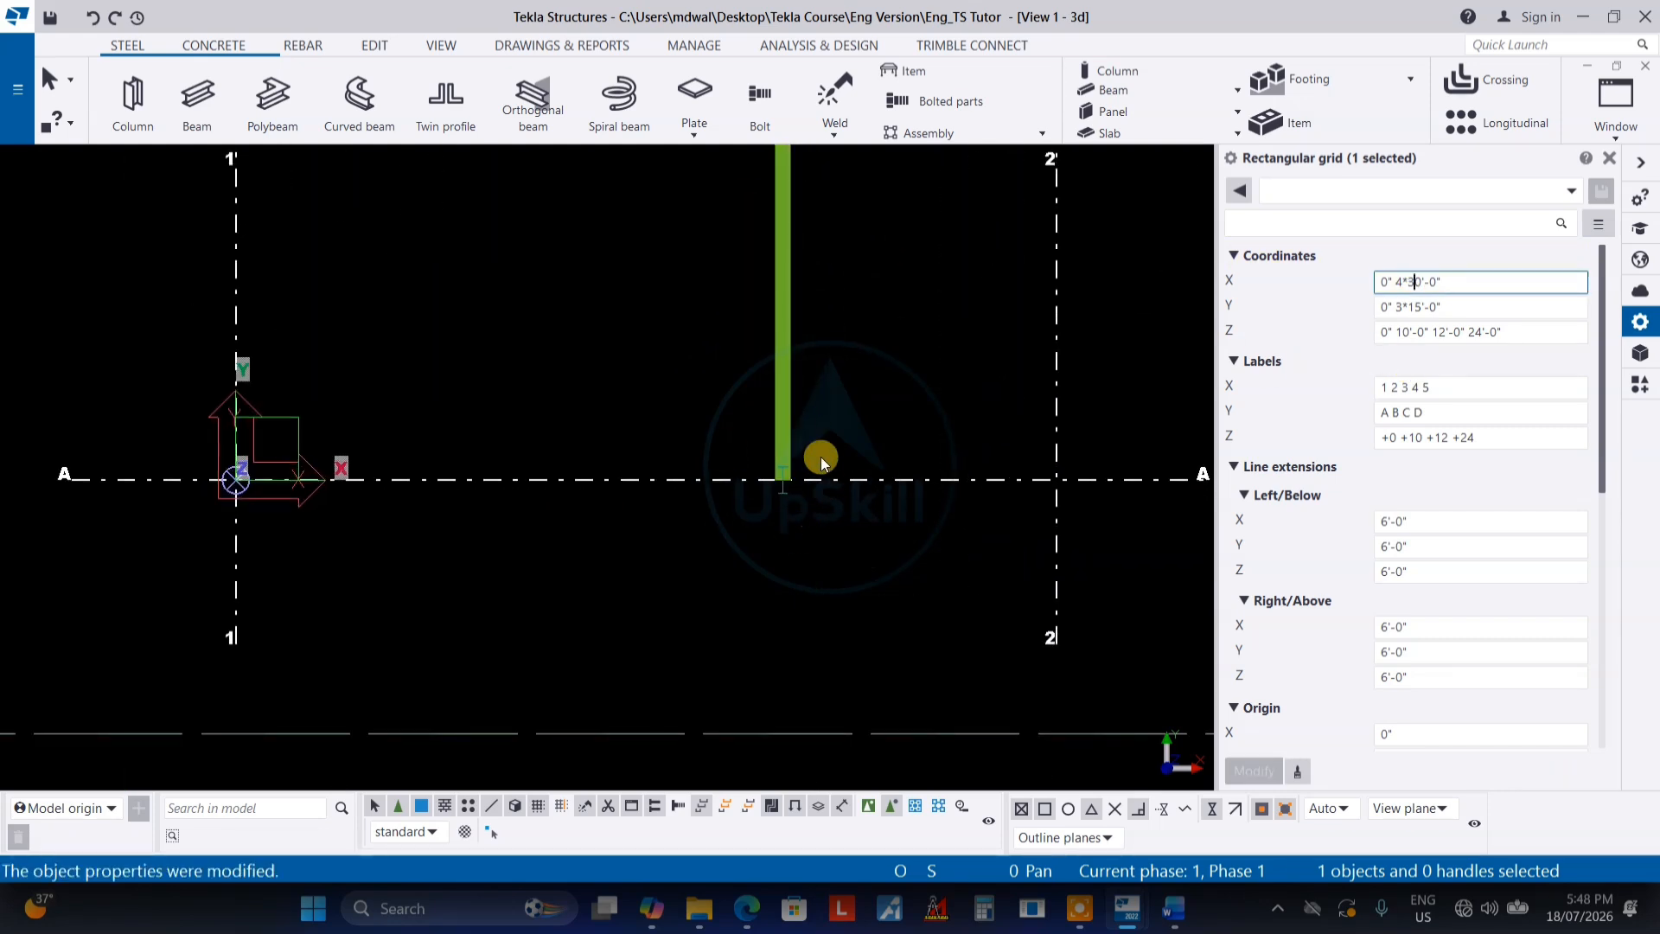
pyautogui.scroll(-2, 761, 477)
pyautogui.moveTo(937, 316); pyautogui.dragTo(869, 441, button='middle')
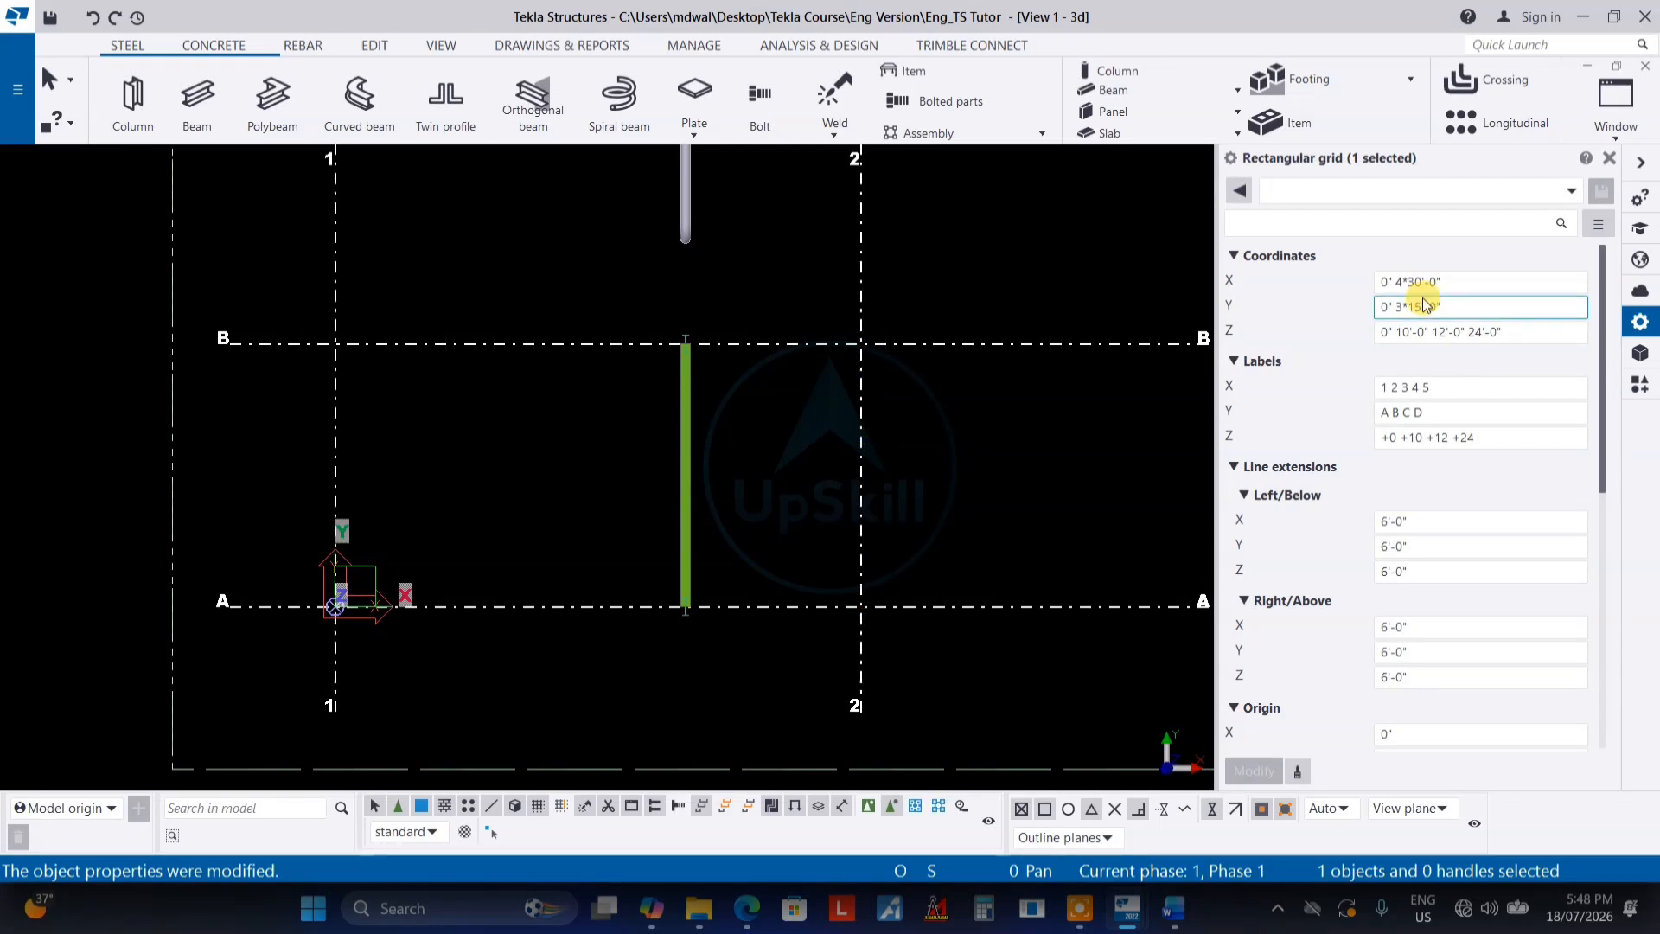
pyautogui.click(1401, 280)
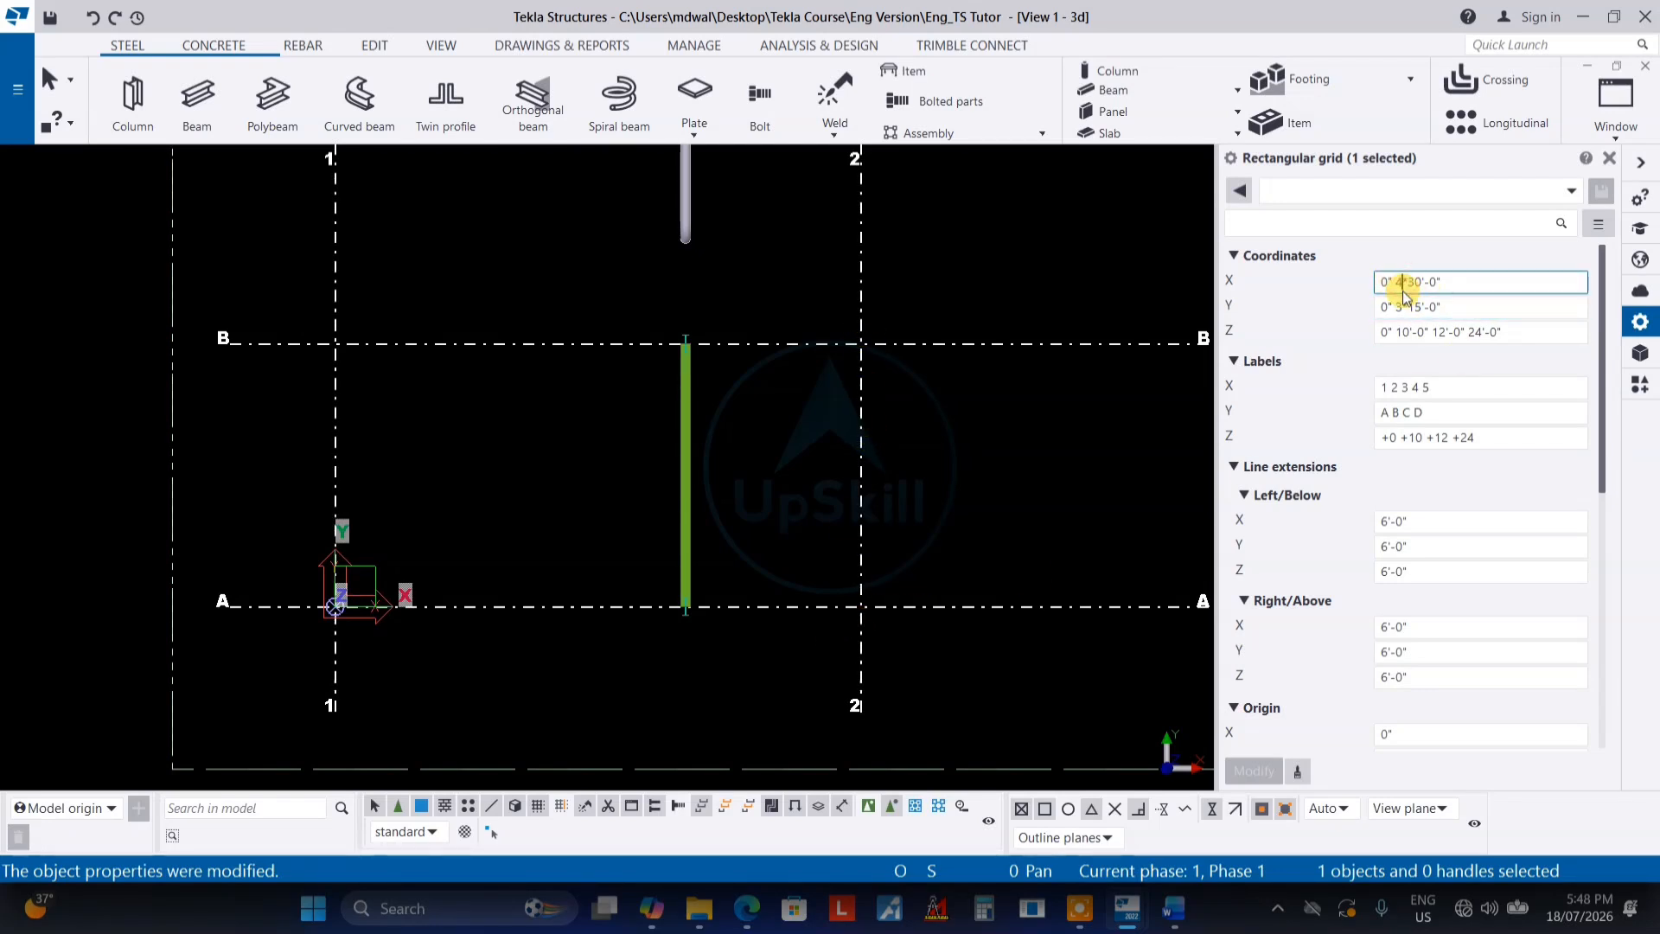
pyautogui.click(1016, 476)
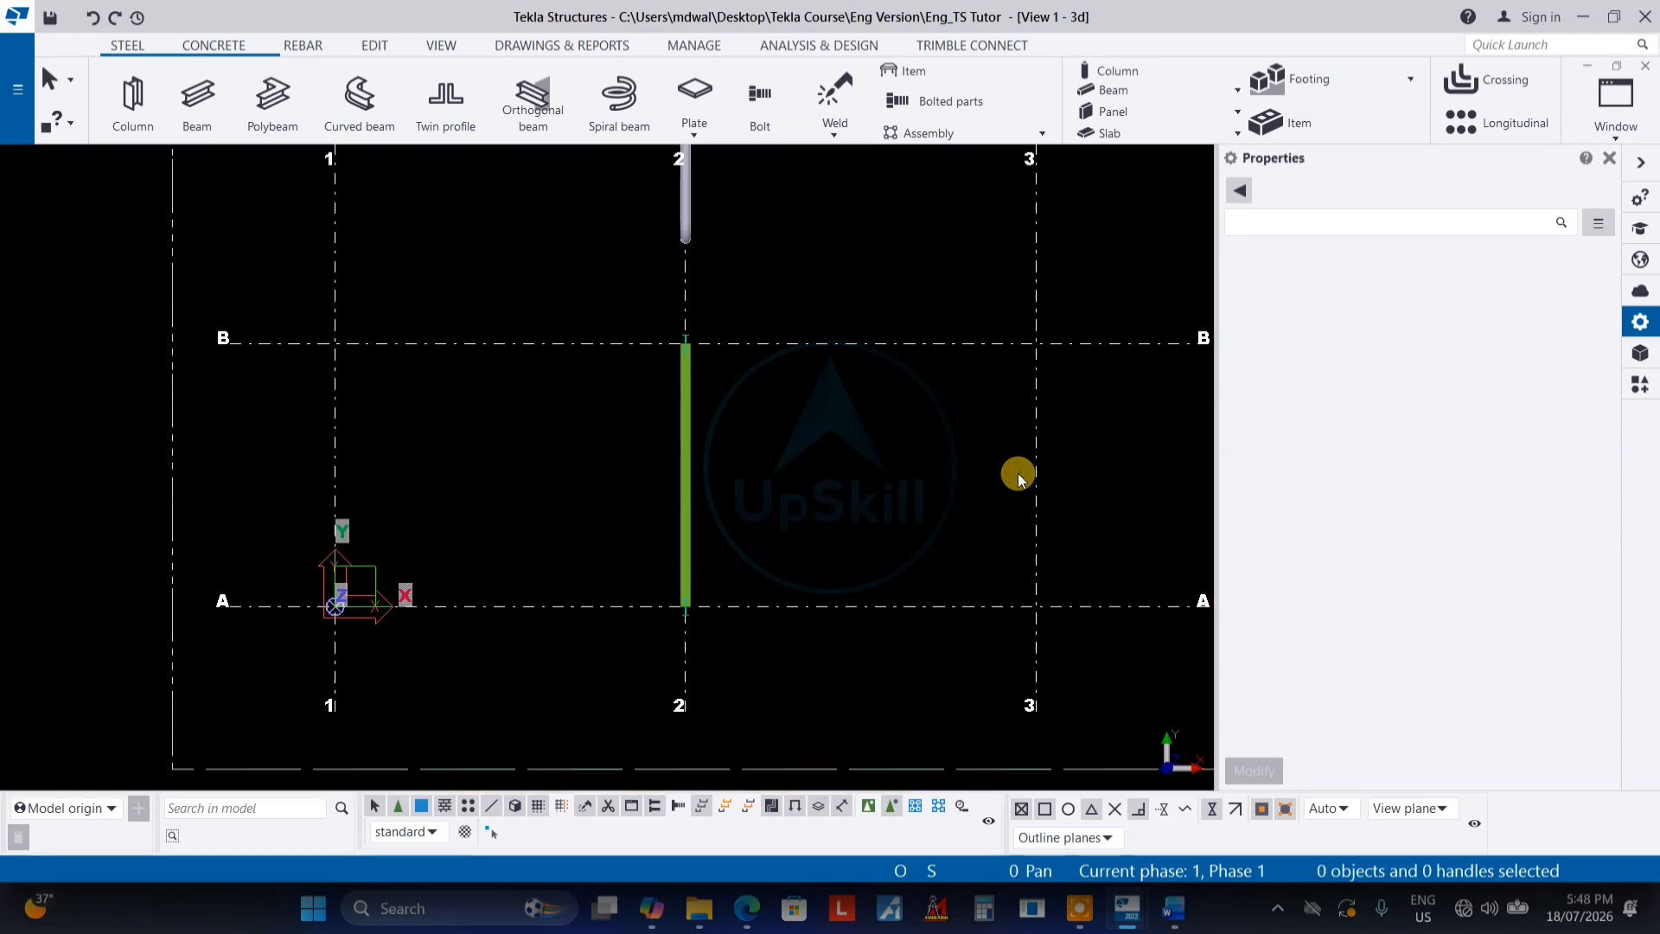
# Reselect the grid, set its Magnetic grid plane option to Yes and apply it
pyautogui.scroll(-2, 860, 574)
pyautogui.click(942, 576)
pyautogui.scroll(-5, 1482, 604)
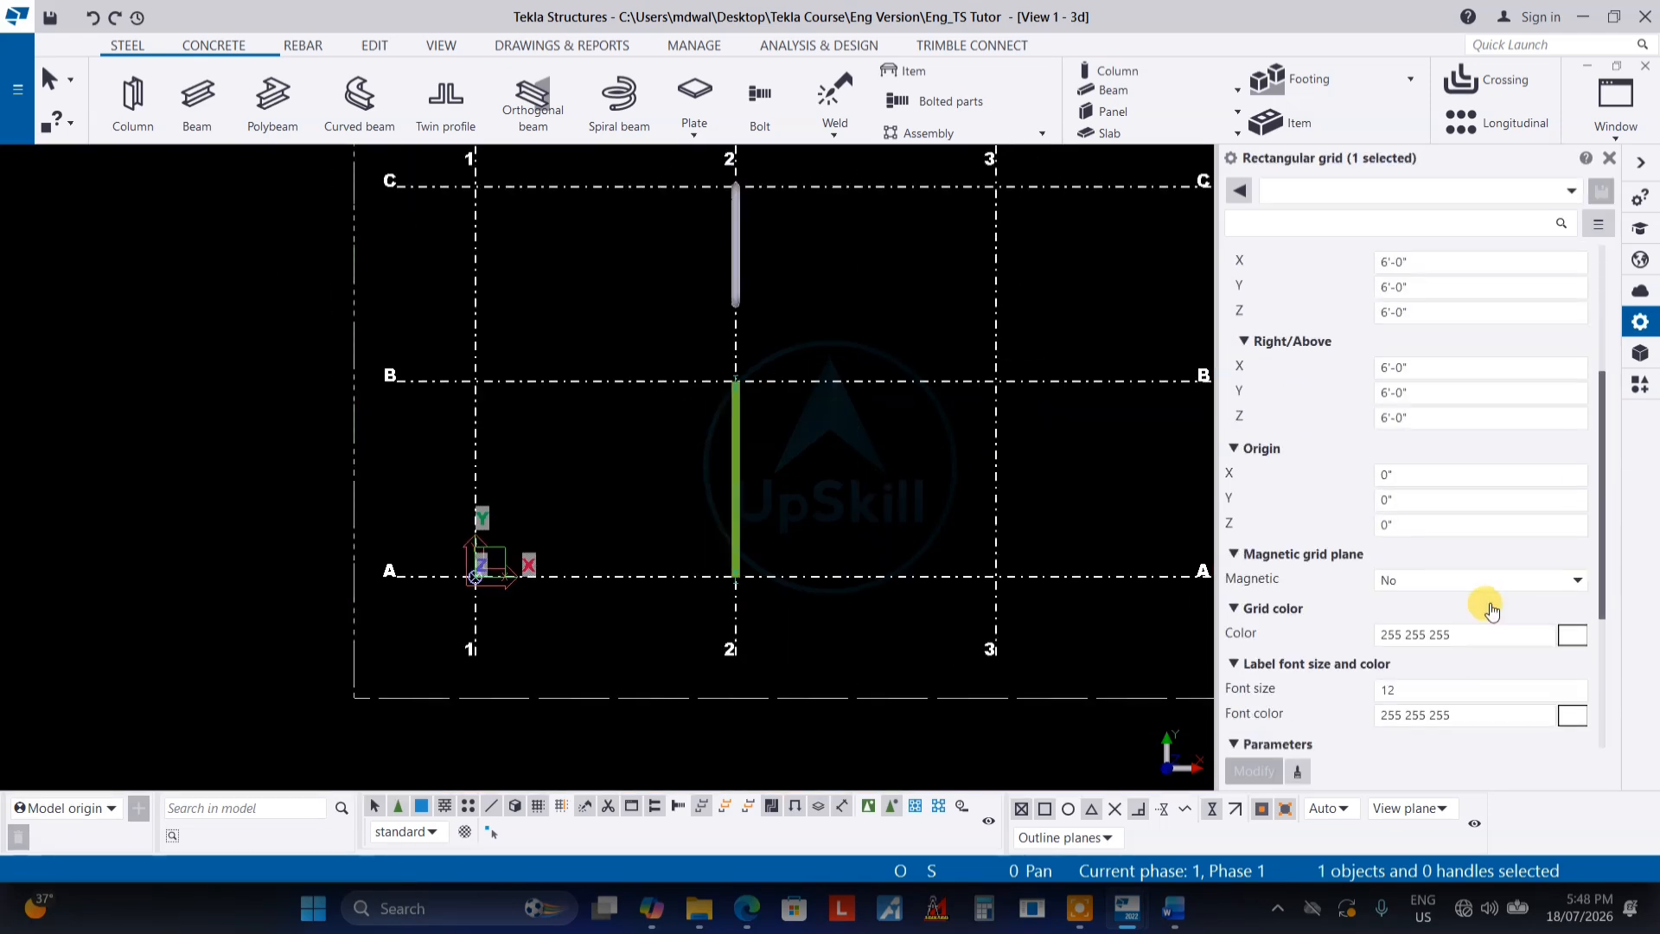
pyautogui.scroll(-3, 1483, 622)
pyautogui.scroll(3, 1424, 475)
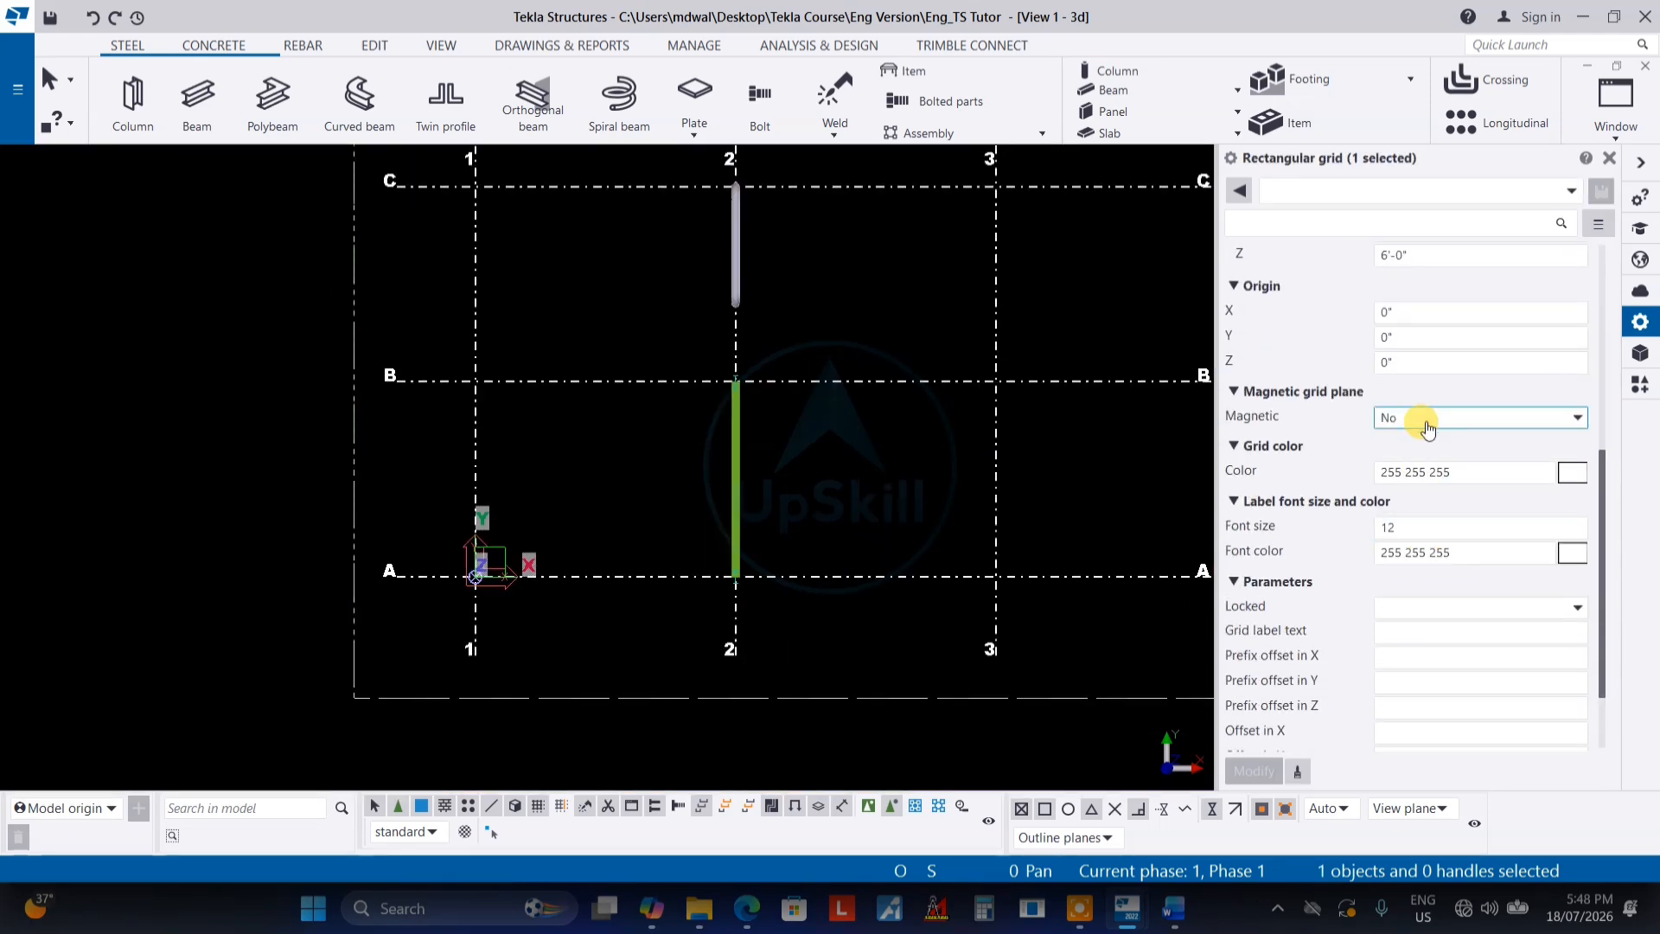
pyautogui.click(1421, 418)
pyautogui.click(1425, 460)
pyautogui.click(1252, 771)
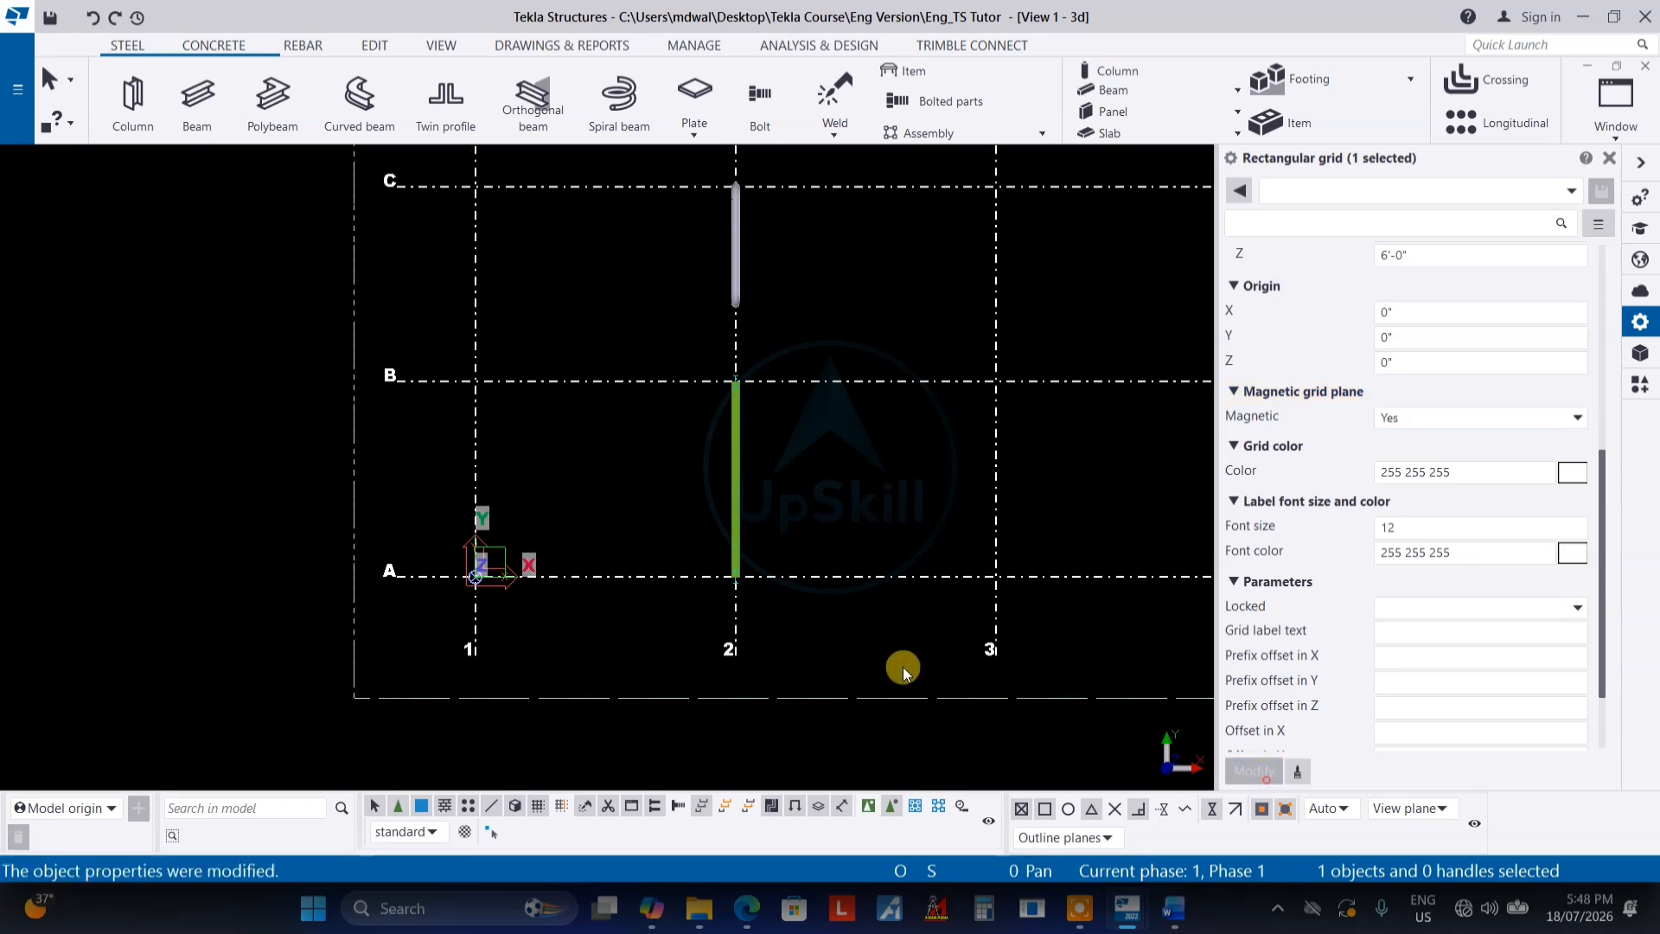
# Set the grid's X coordinates to 0" 4*30'-0" and apply them
pyautogui.scroll(-2, 916, 718)
pyautogui.scroll(5, 1456, 311)
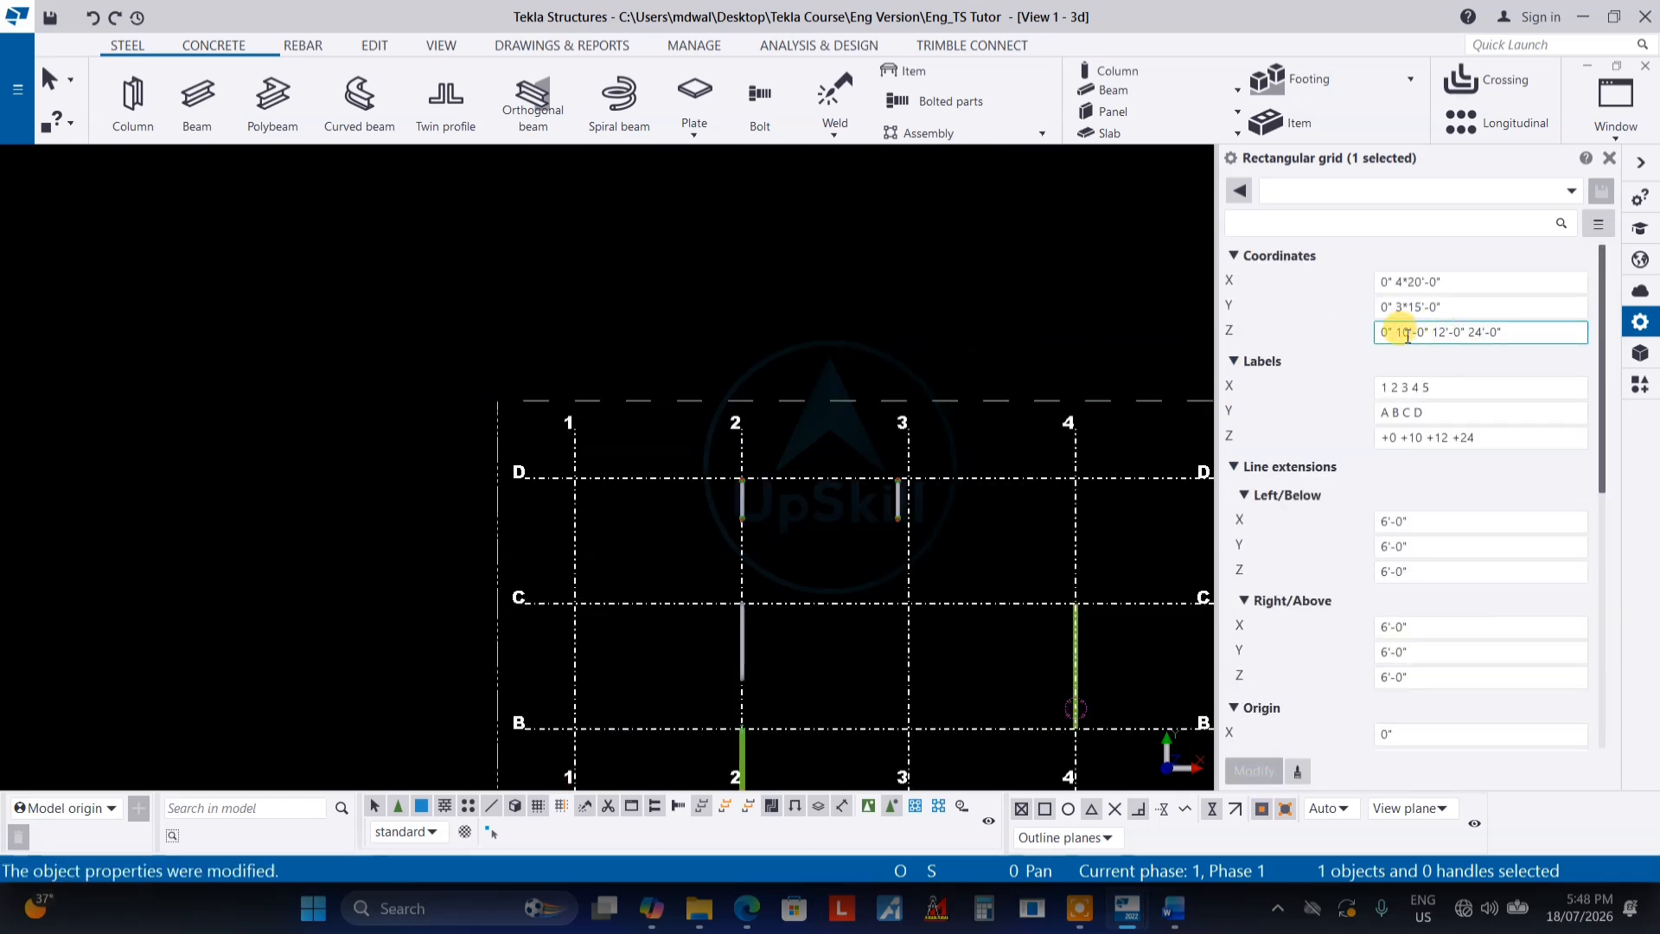
pyautogui.scroll(-1, 1418, 337)
pyautogui.scroll(1, 1453, 316)
pyautogui.click(1410, 280)
pyautogui.press('BackSpace')
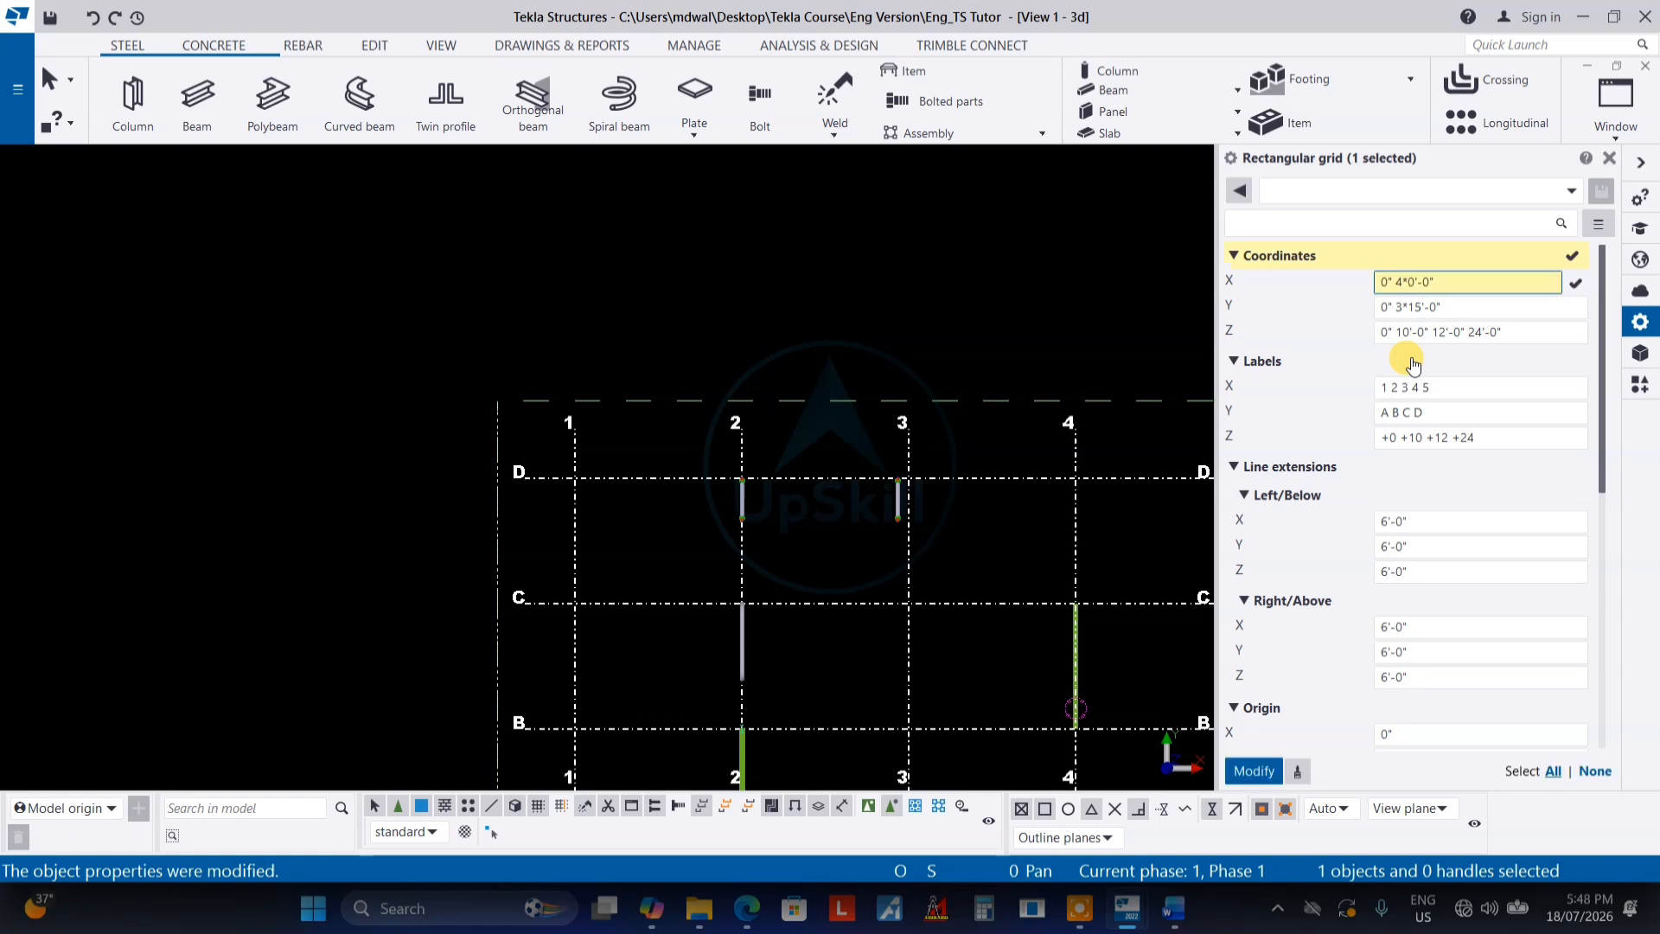
pyautogui.write('3')
pyautogui.press('Return')
# Examine in plan how the green beam and the pipes along grid line 2 sit on the respaced grid, and reselect the grid
pyautogui.scroll(5, 761, 536)
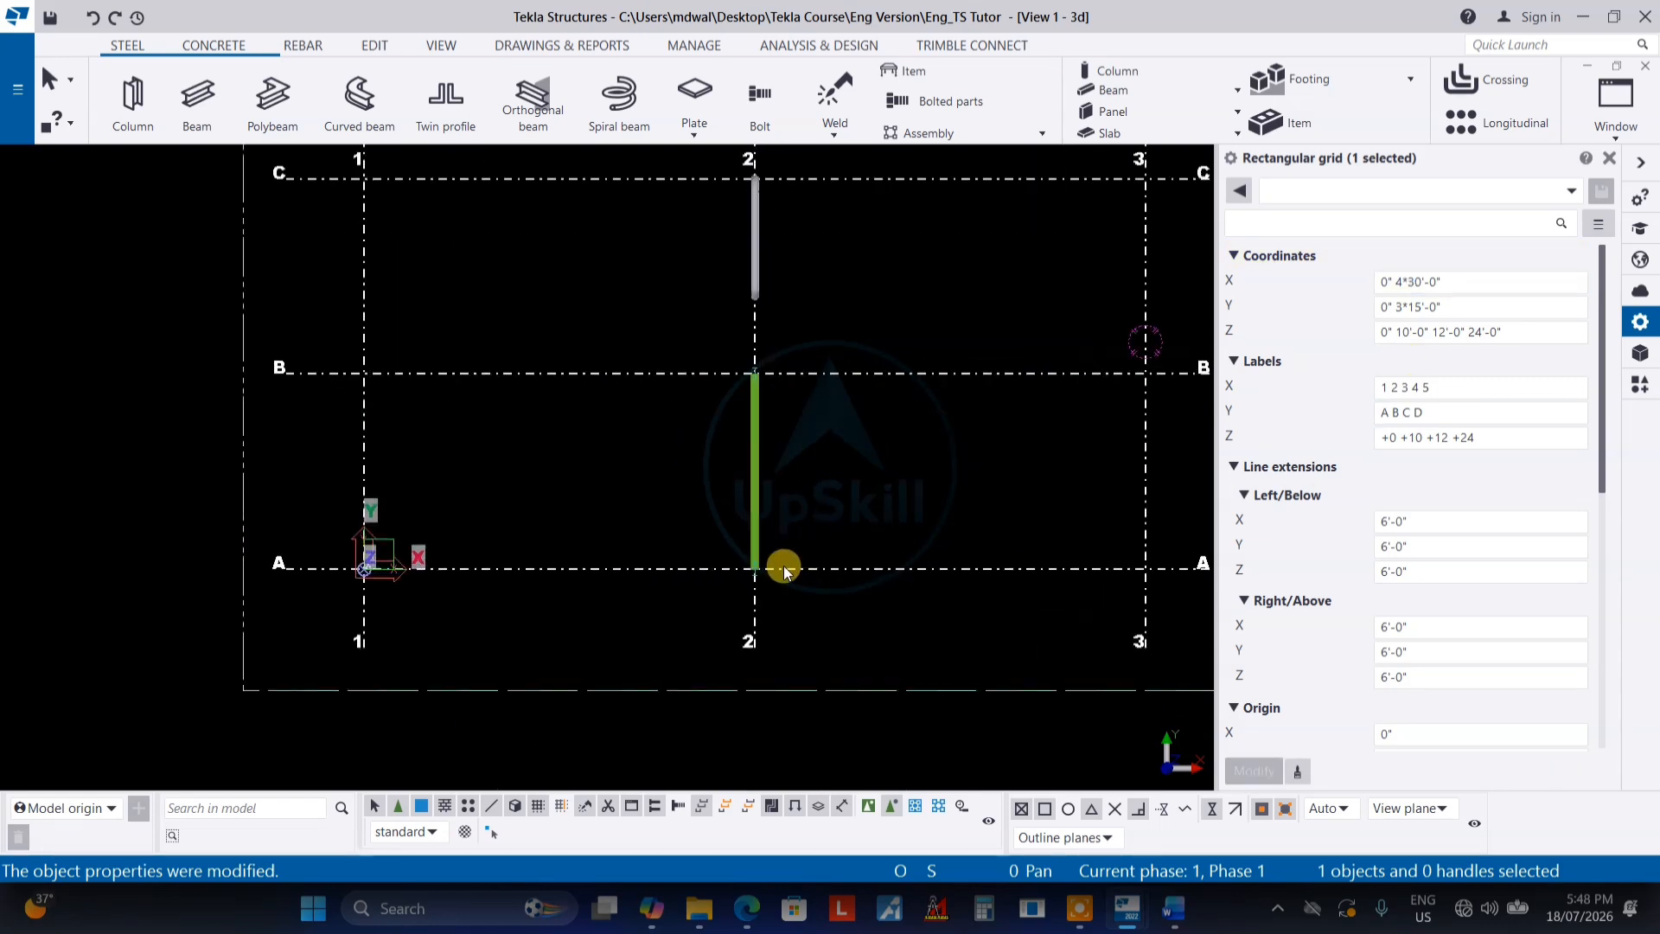
pyautogui.scroll(-2, 750, 585)
pyautogui.scroll(3, 809, 251)
pyautogui.moveTo(765, 339); pyautogui.dragTo(782, 678, button='middle')
pyautogui.scroll(-3, 790, 538)
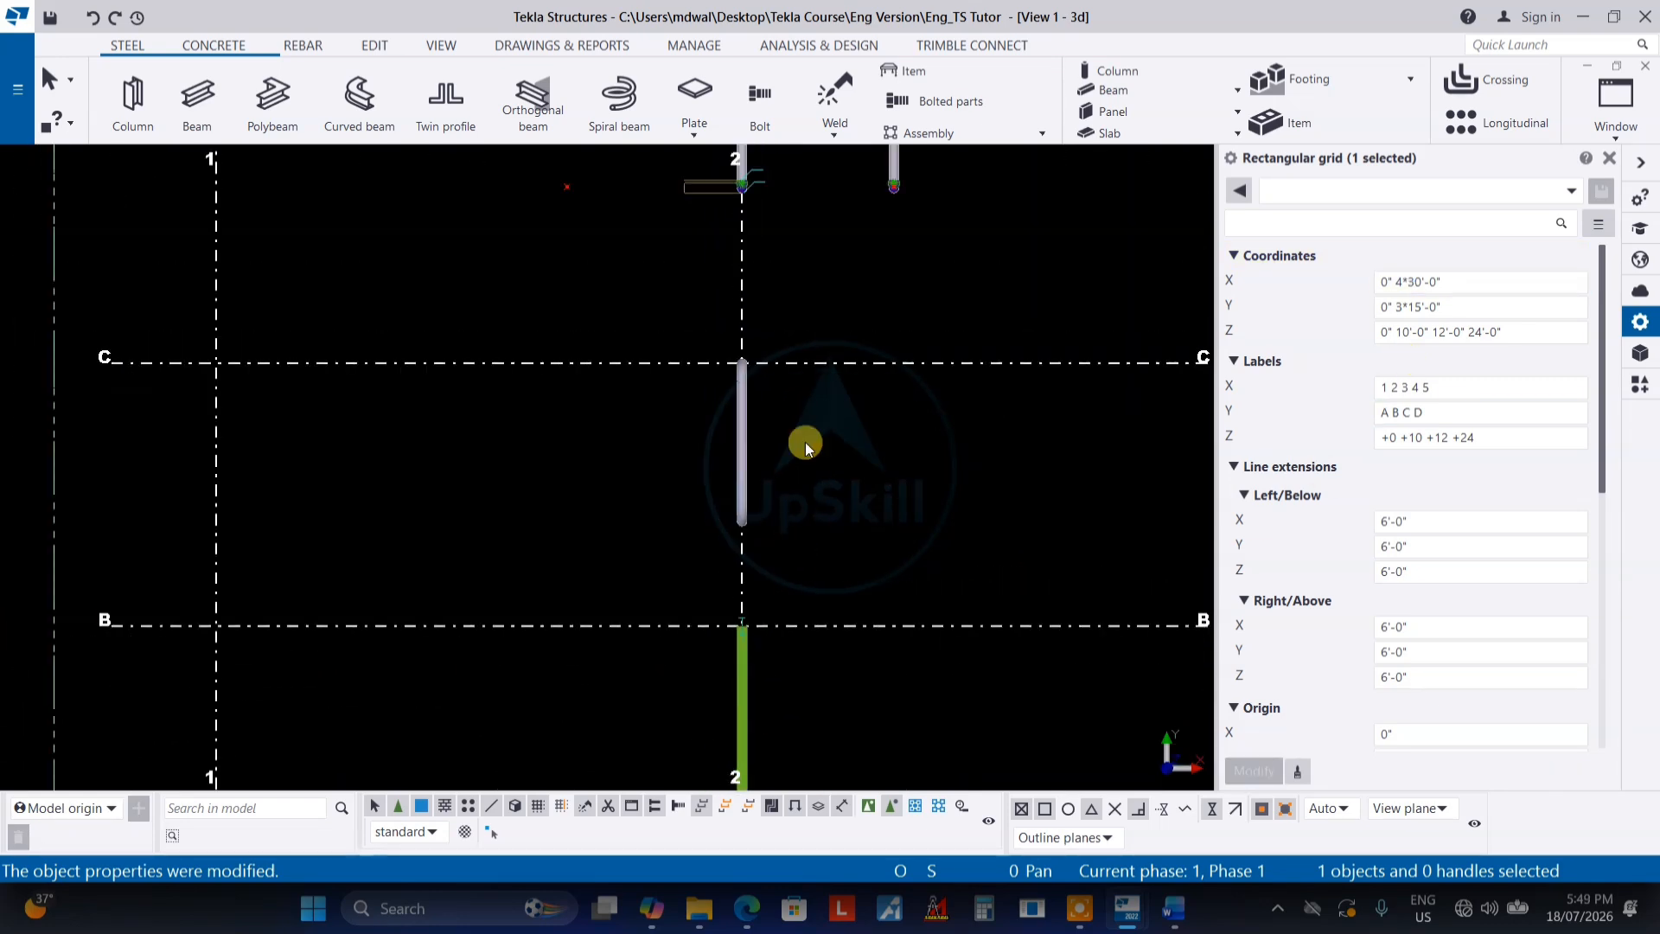
pyautogui.scroll(1, 806, 367)
pyautogui.moveTo(808, 359); pyautogui.dragTo(796, 665, button='middle')
pyautogui.scroll(1, 737, 364)
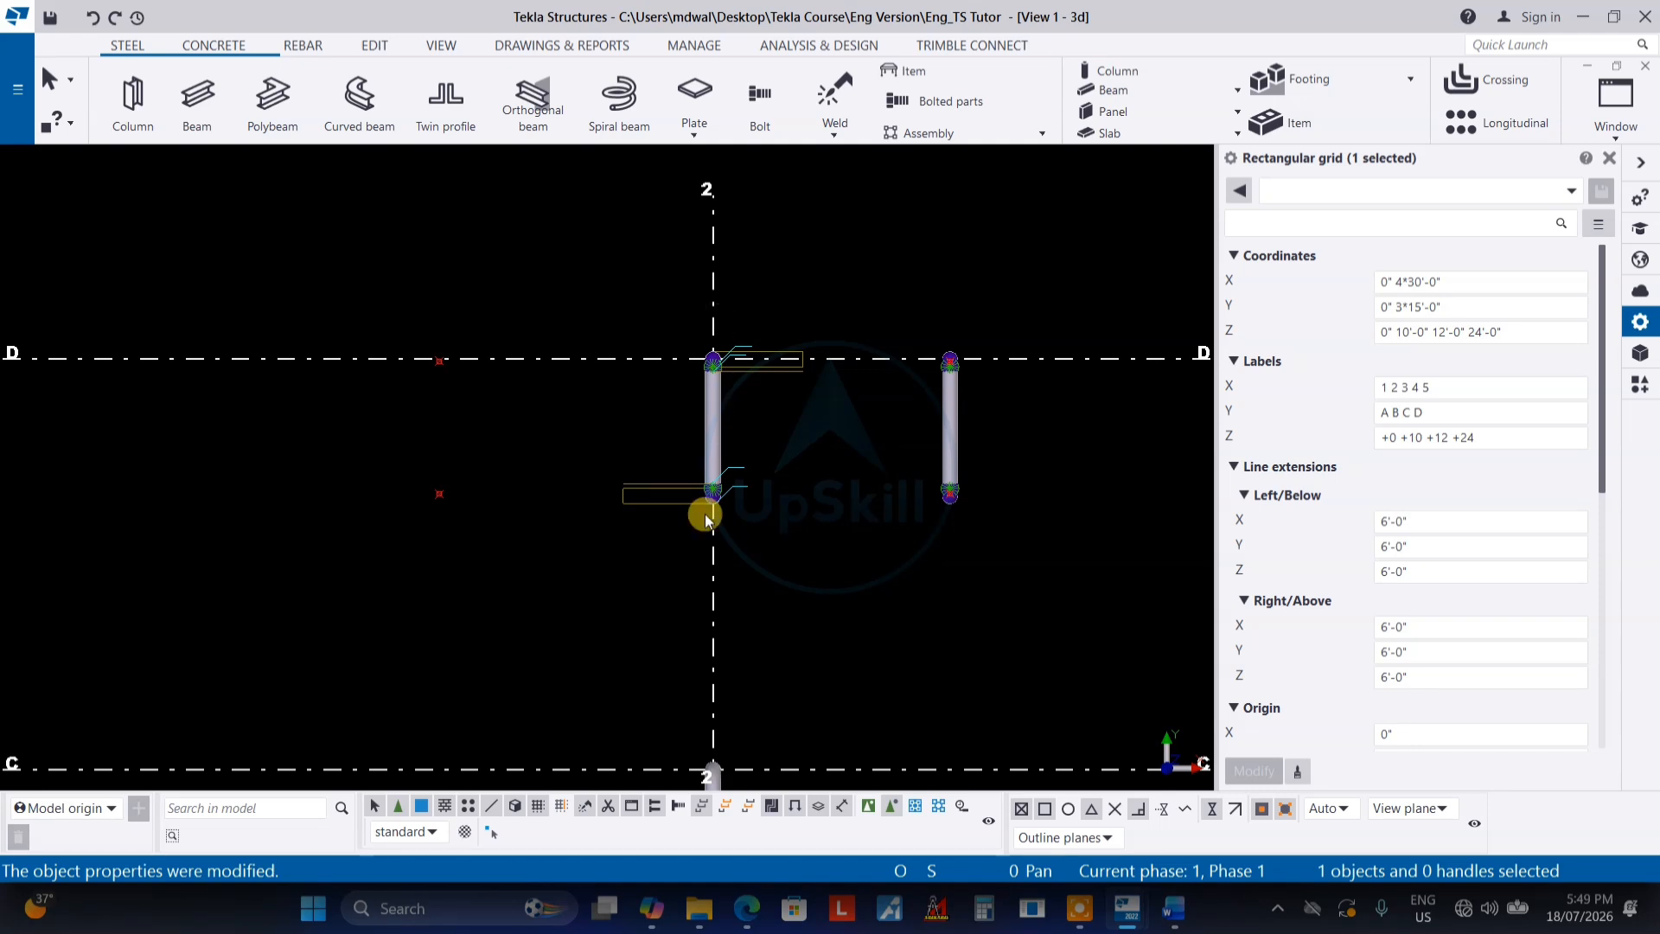
pyautogui.moveTo(714, 470); pyautogui.dragTo(723, 400, button='middle')
pyautogui.scroll(-2, 659, 396)
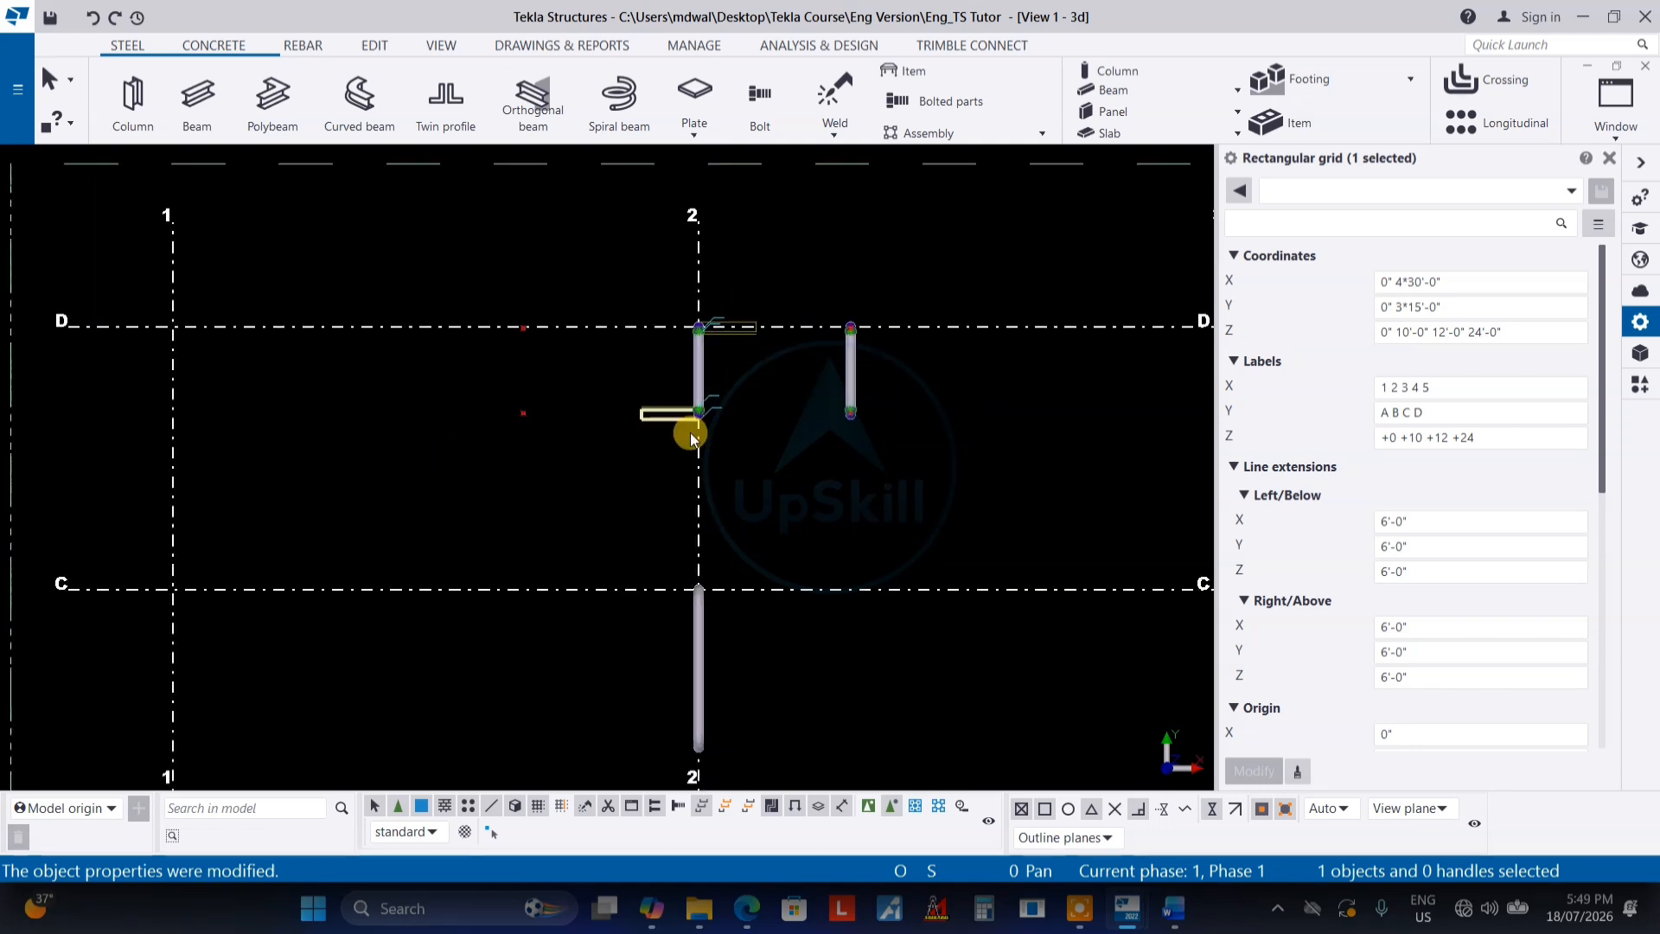
pyautogui.moveTo(746, 526); pyautogui.dragTo(782, 493, button='middle')
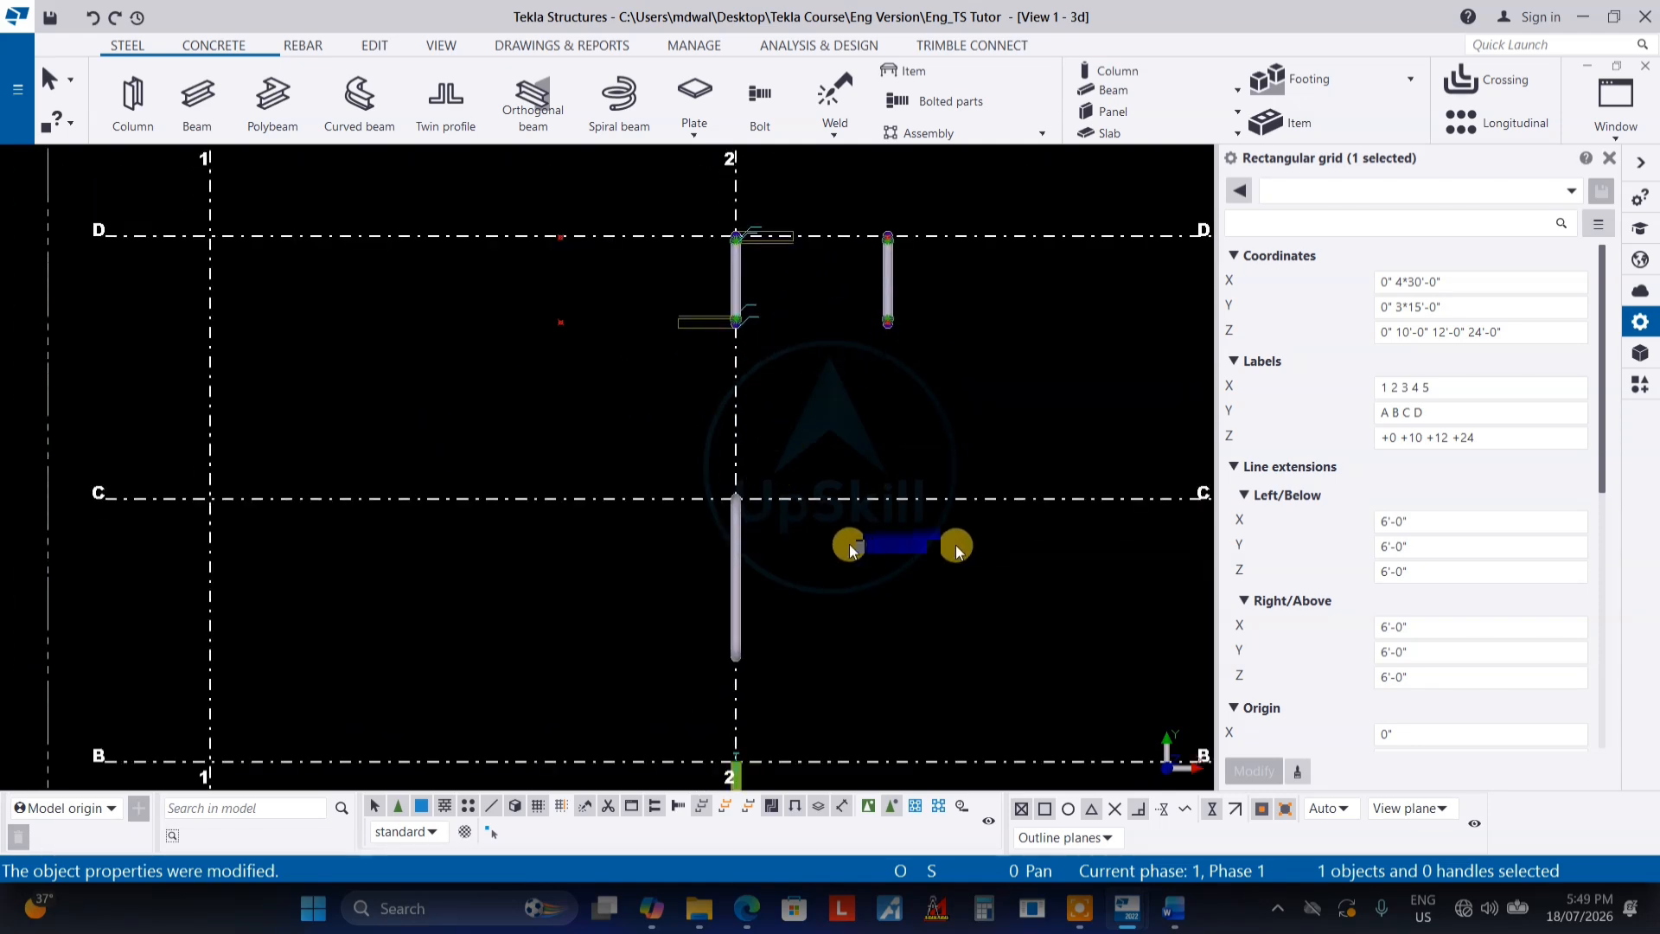
pyautogui.scroll(-2, 785, 536)
pyautogui.moveTo(815, 601); pyautogui.dragTo(823, 482, button='middle')
pyautogui.click(823, 488)
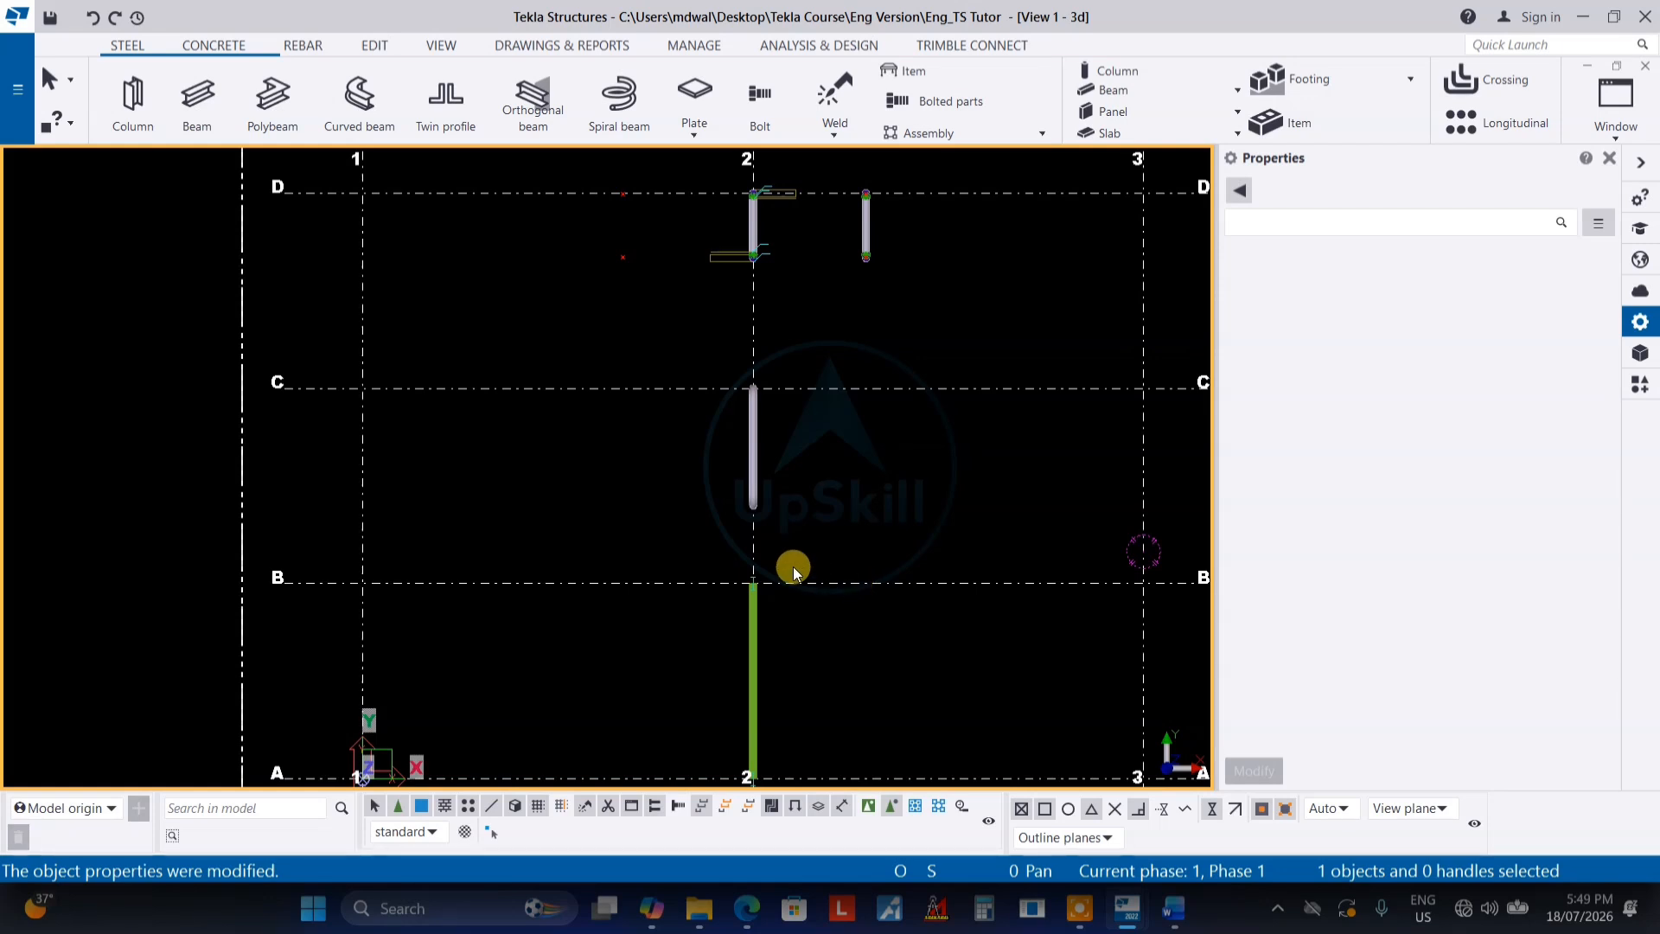
pyautogui.click(810, 389)
pyautogui.moveTo(882, 363); pyautogui.dragTo(690, 416, button='middle')
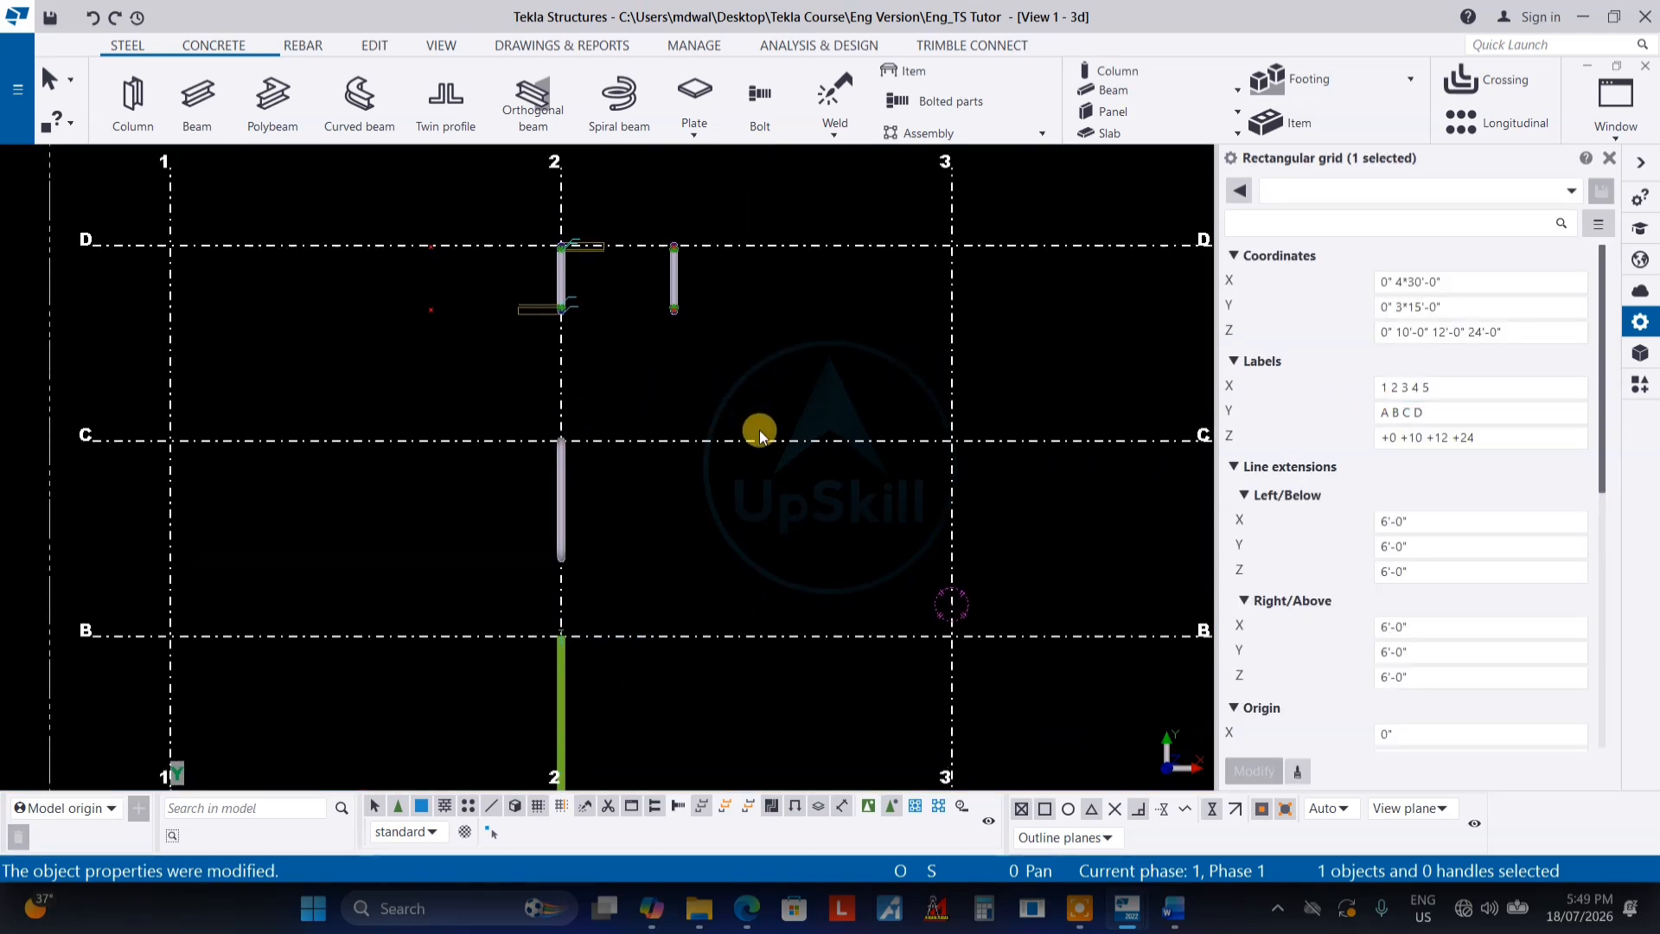
pyautogui.moveTo(736, 494); pyautogui.dragTo(789, 427, button='middle')
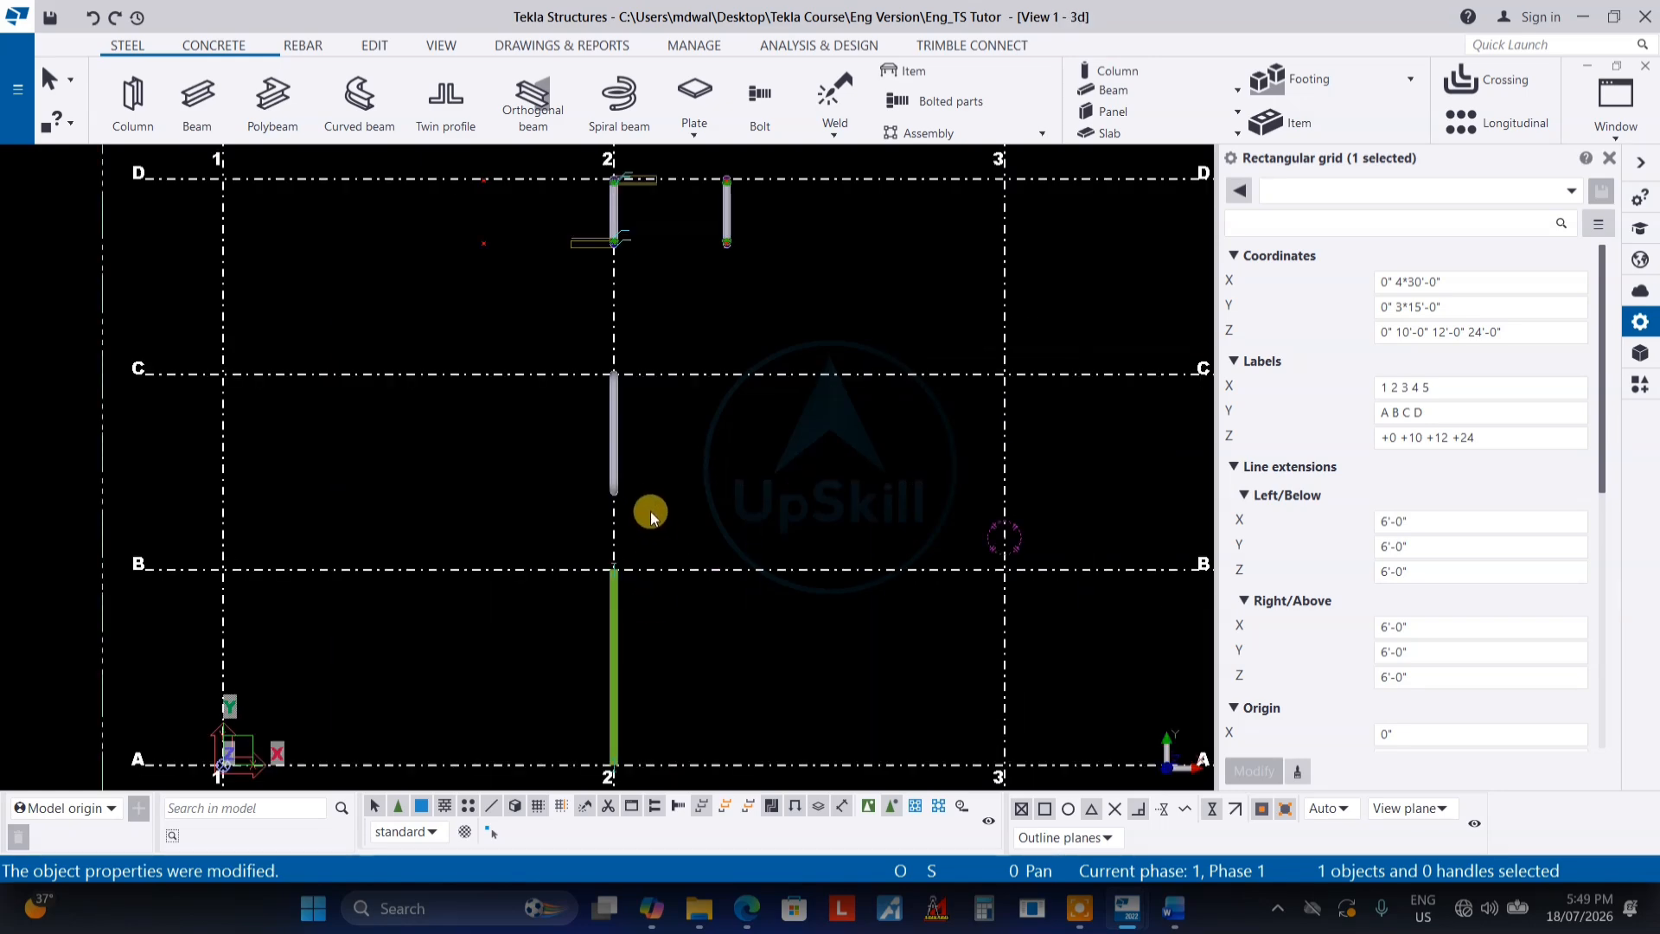
# Examine the frames standing on grid line 2 in 3D, and select the bent pipe between B and C to inspect its properties
pyautogui.keyDown('ctrl'); pyautogui.moveTo(650, 511); pyautogui.dragTo(407, 325, button='middle'); pyautogui.keyUp('ctrl')
pyautogui.scroll(2, 946, 402)
pyautogui.keyDown('ctrl'); pyautogui.moveTo(843, 408); pyautogui.dragTo(816, 429, button='middle'); pyautogui.keyUp('ctrl')
pyautogui.scroll(2, 816, 428)
pyautogui.moveTo(897, 393); pyautogui.dragTo(923, 378, button='middle')
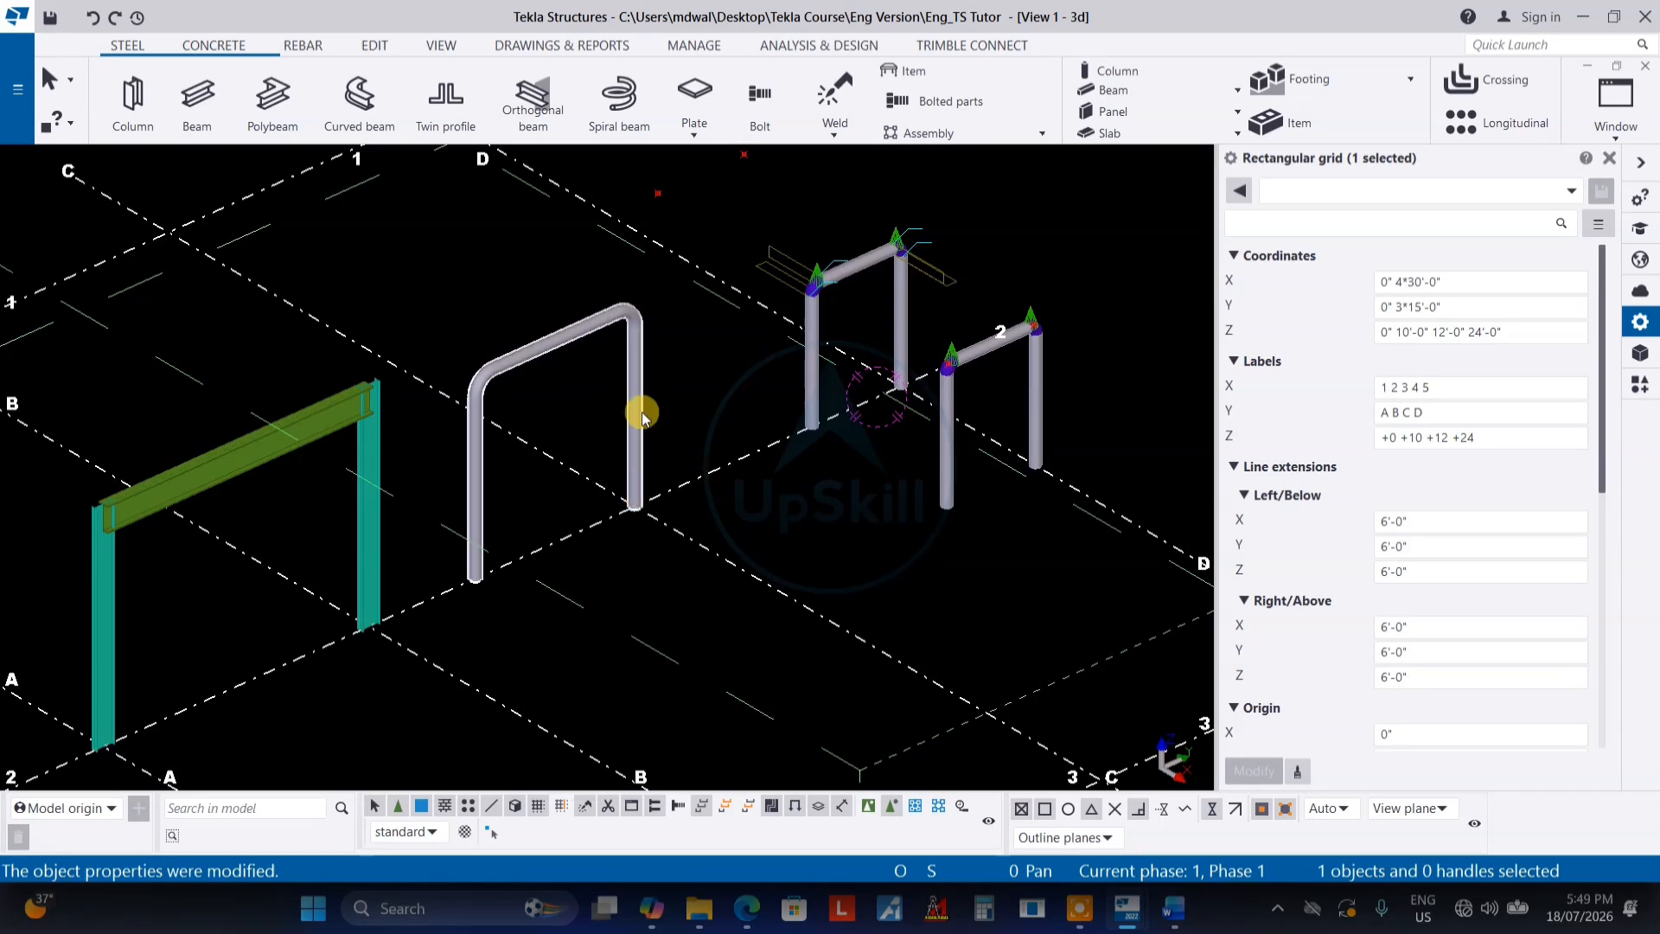
pyautogui.click(630, 354)
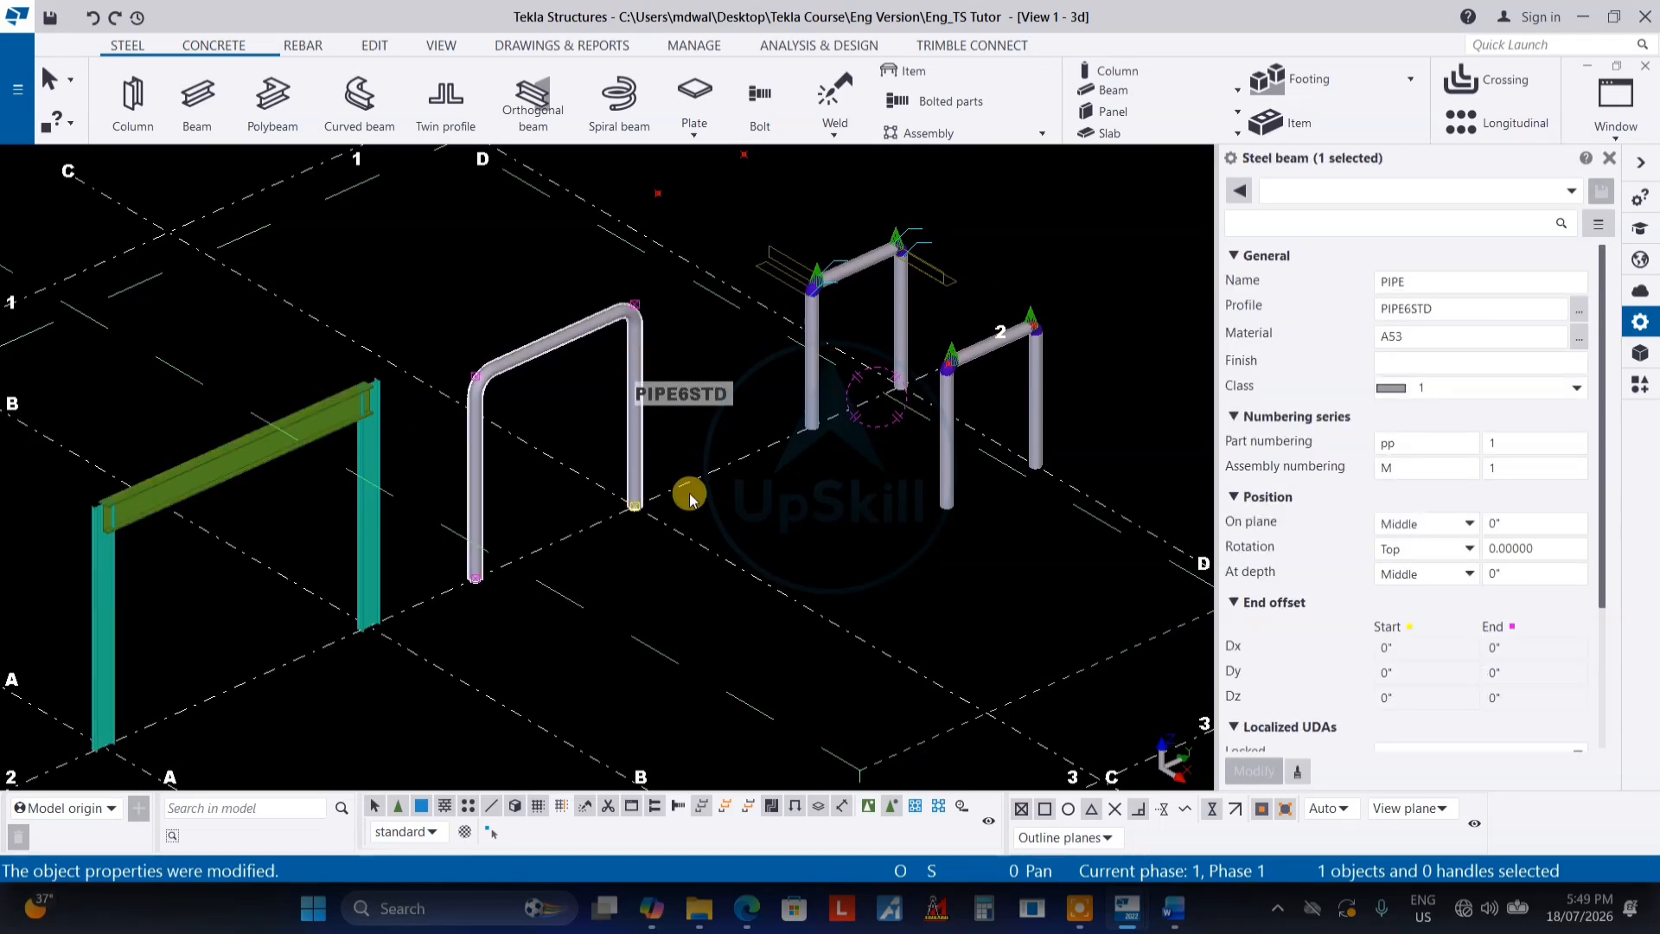
pyautogui.moveTo(690, 499); pyautogui.dragTo(740, 420, button='middle')
pyautogui.scroll(-2, 831, 398)
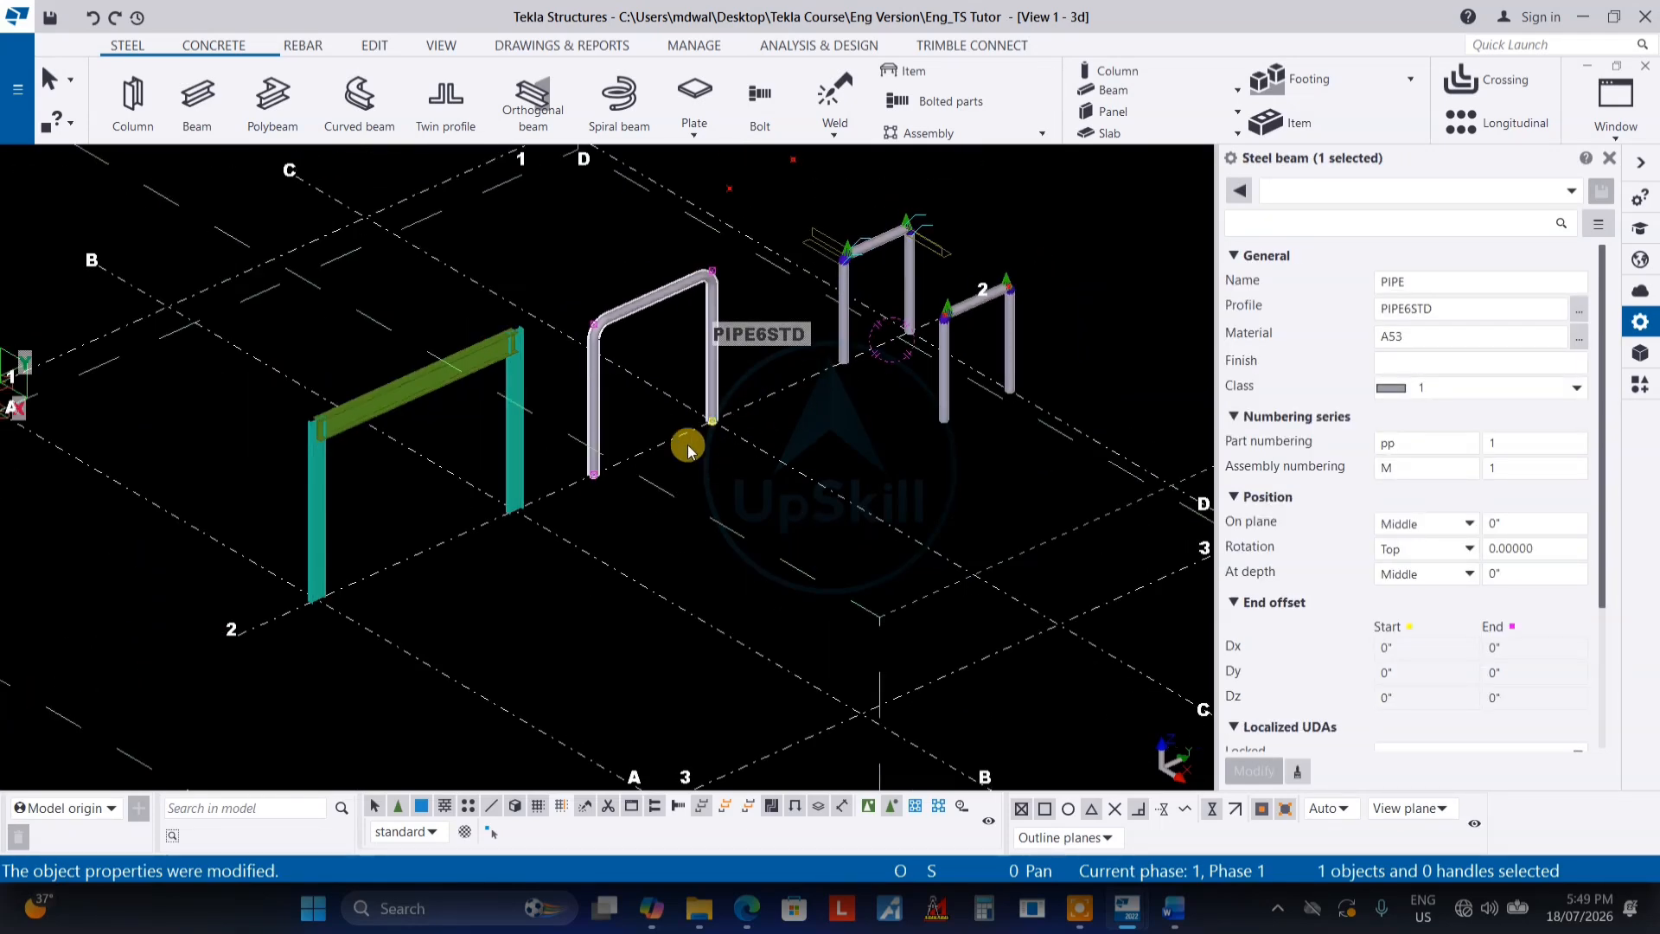
pyautogui.click(1432, 468)
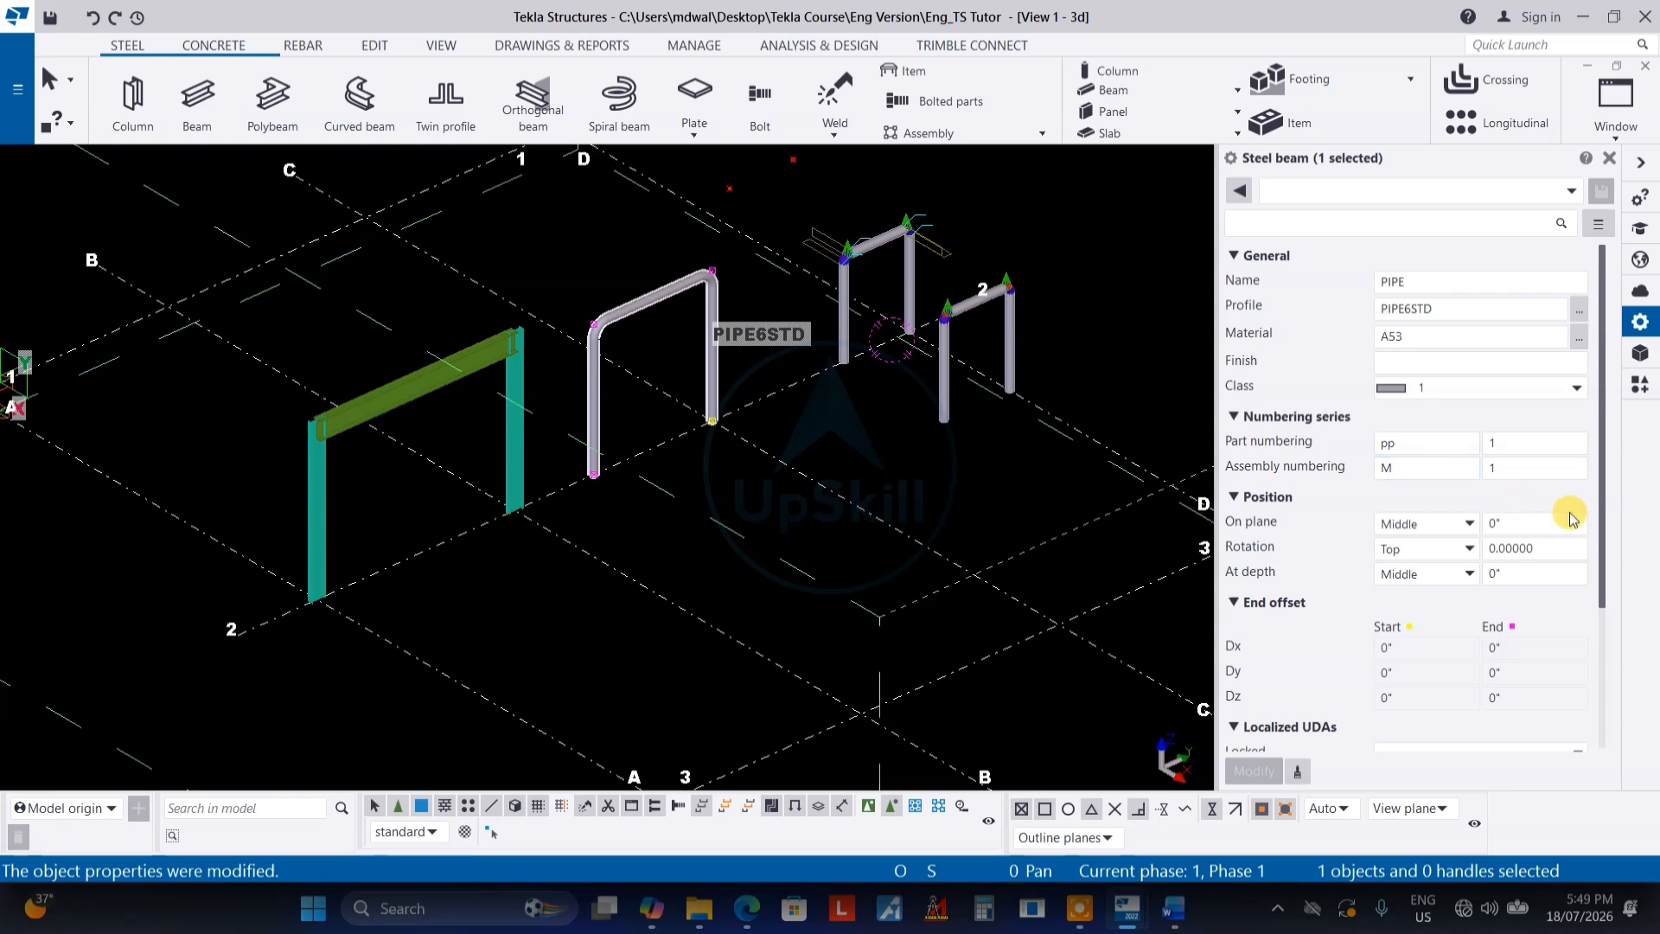
# Reselect the grid, set its X coordinates to 0" 4*20'-0" and apply them
pyautogui.click(815, 484)
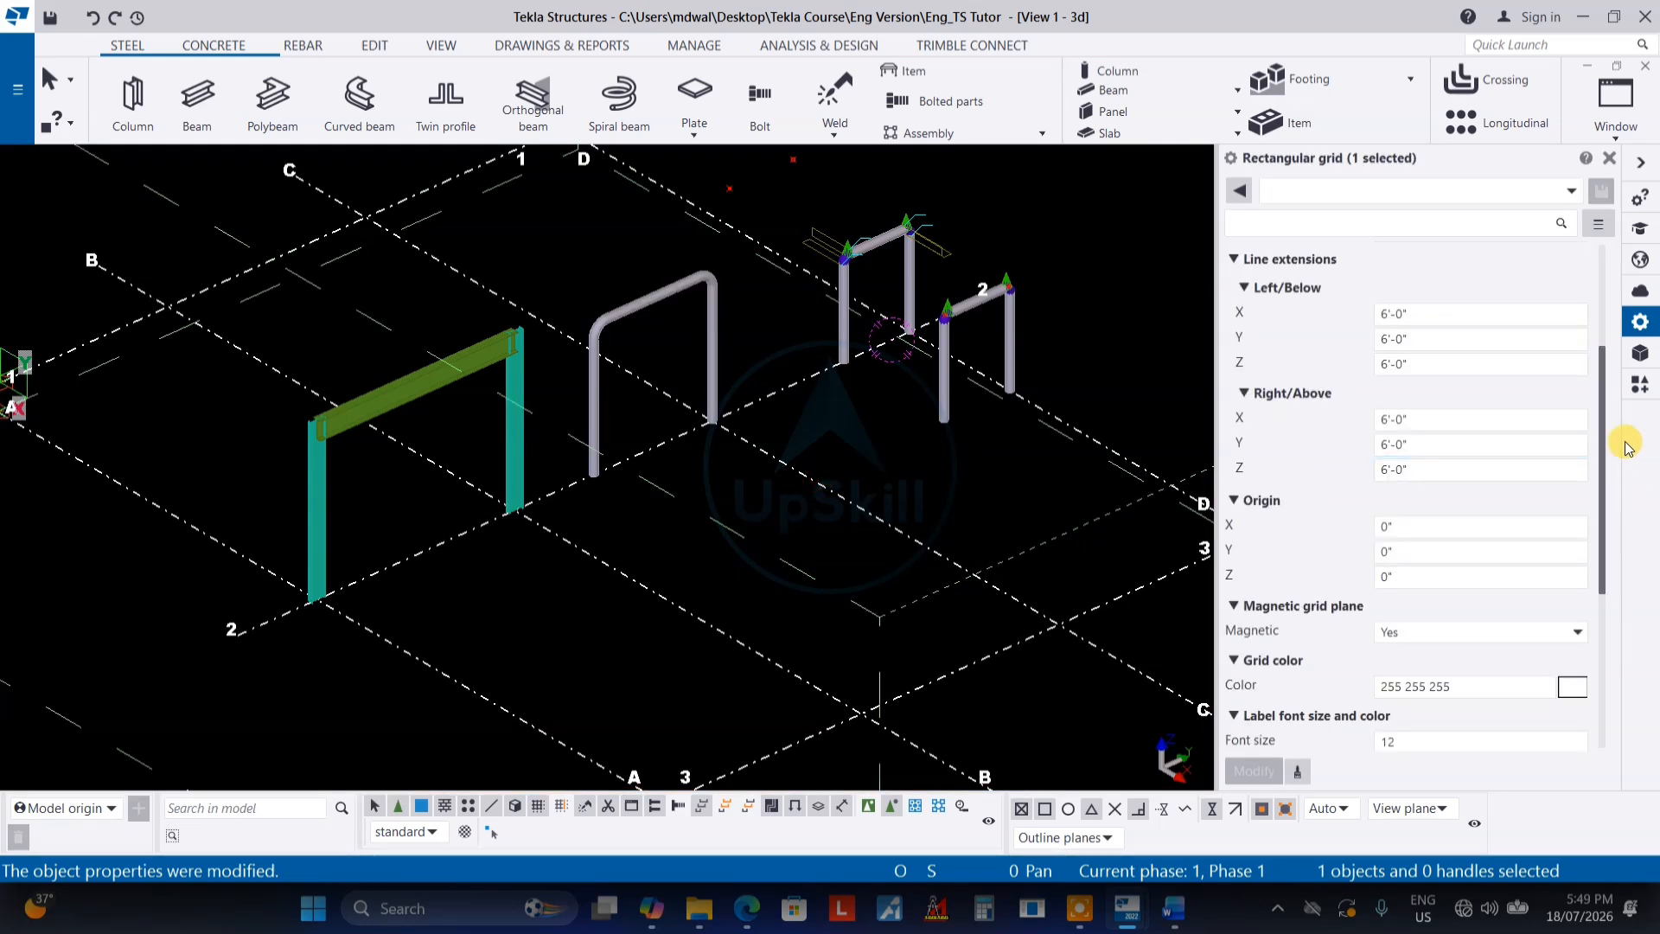
pyautogui.click(1415, 279)
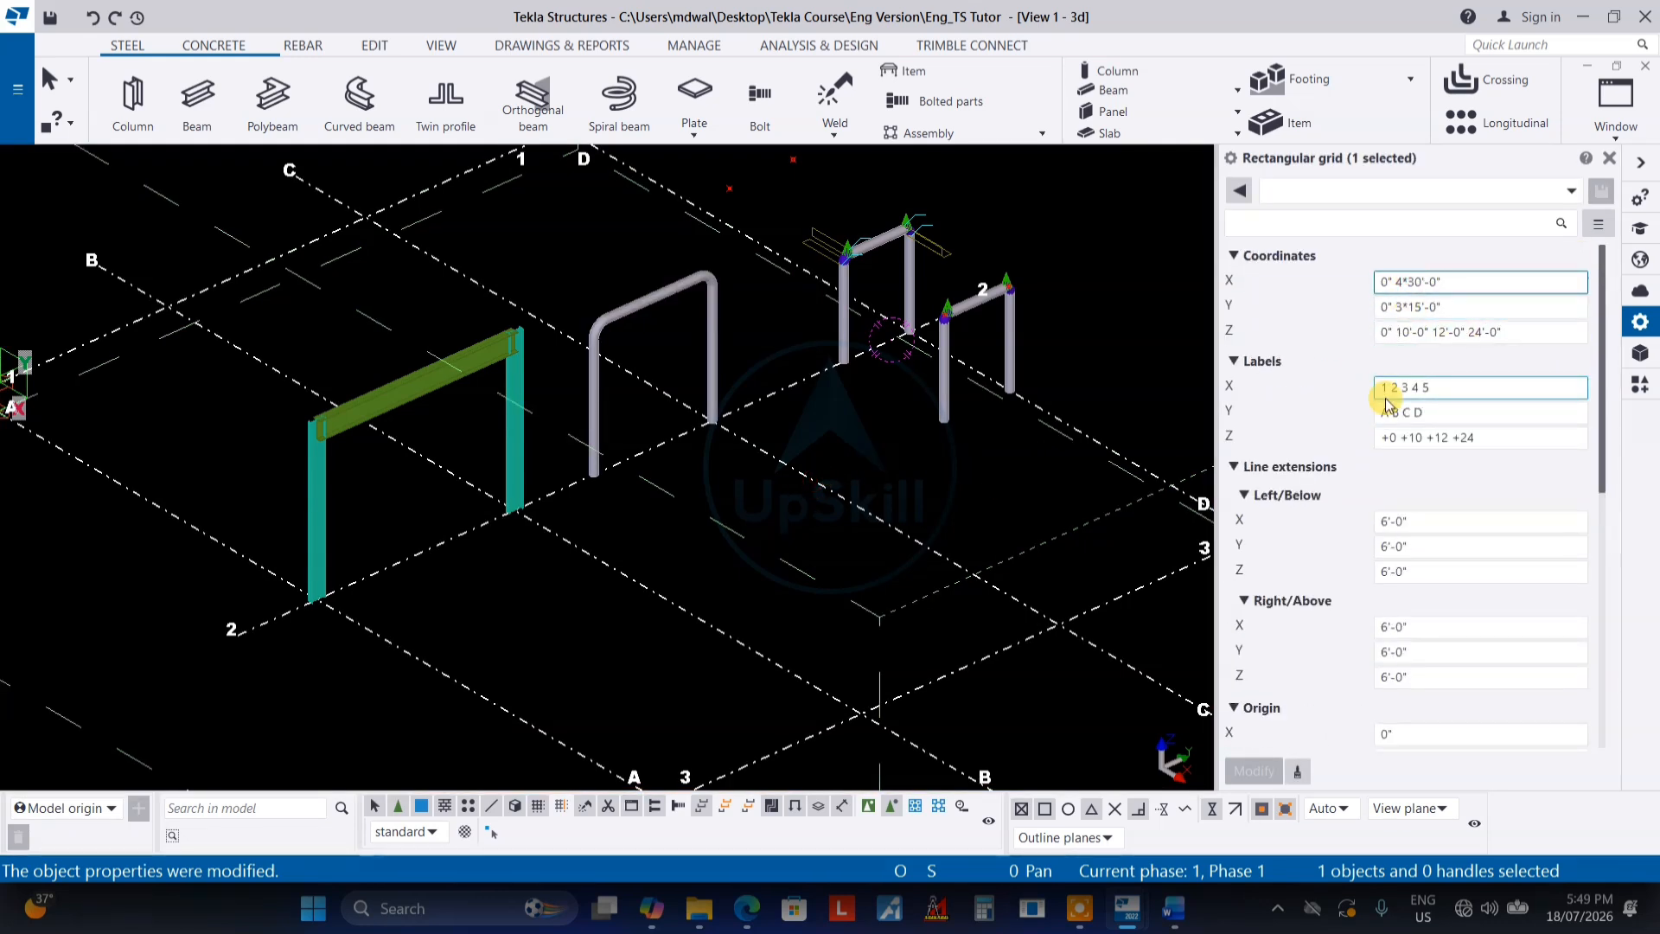
pyautogui.press('BackSpace')
pyautogui.write('2')
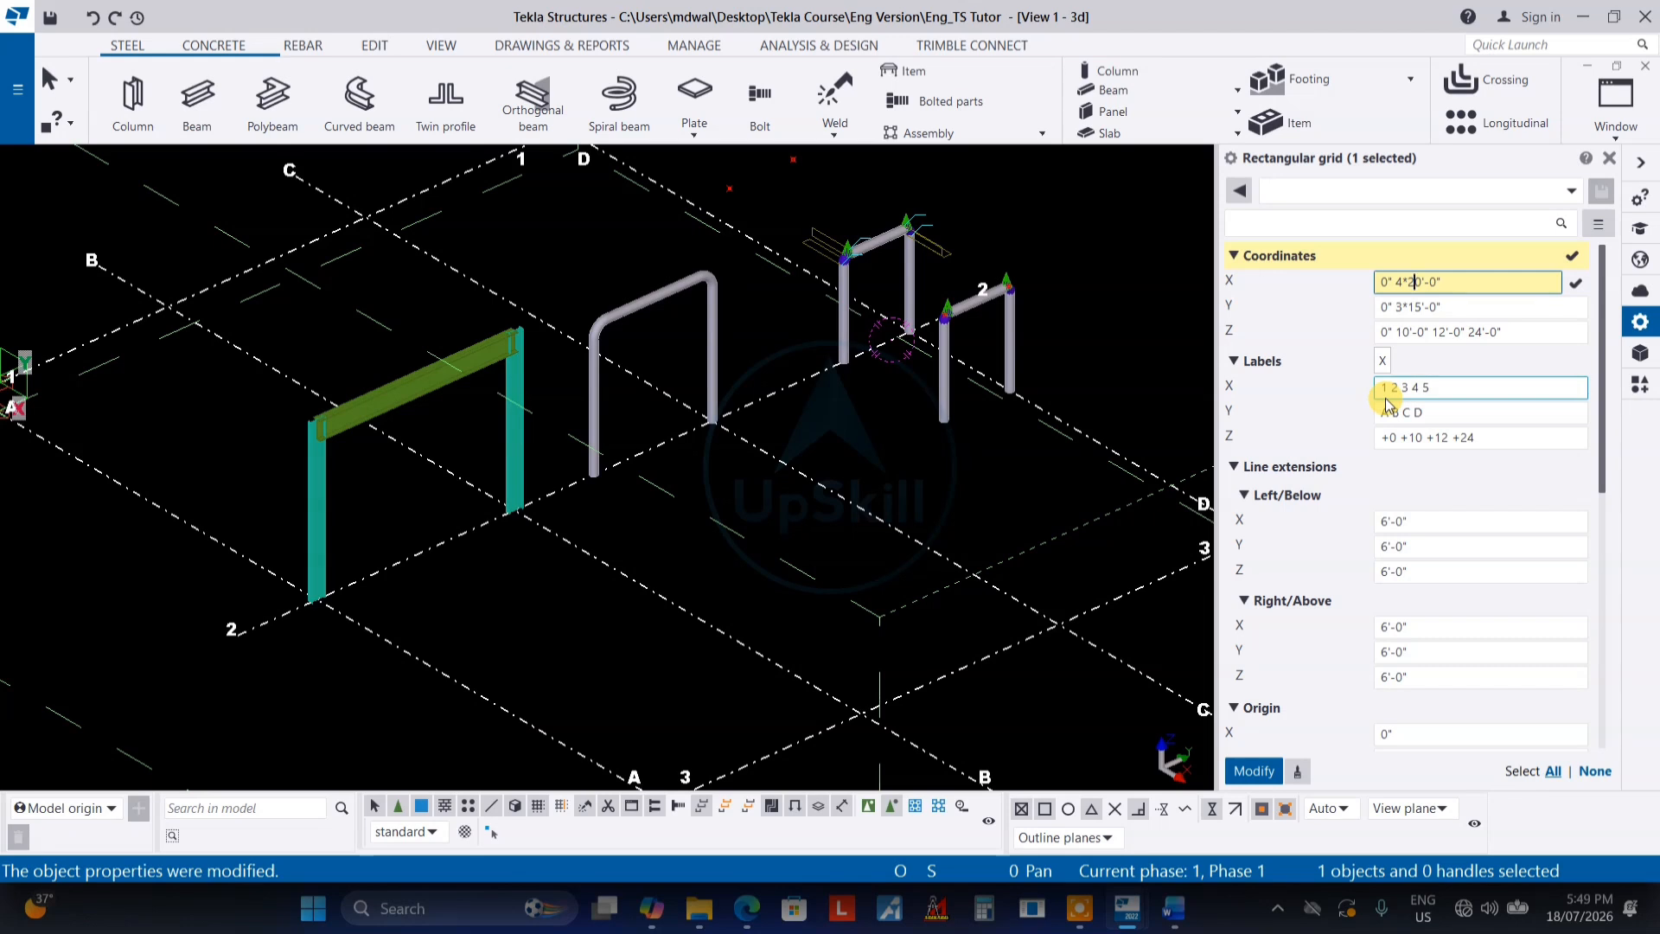
pyautogui.press('Return')
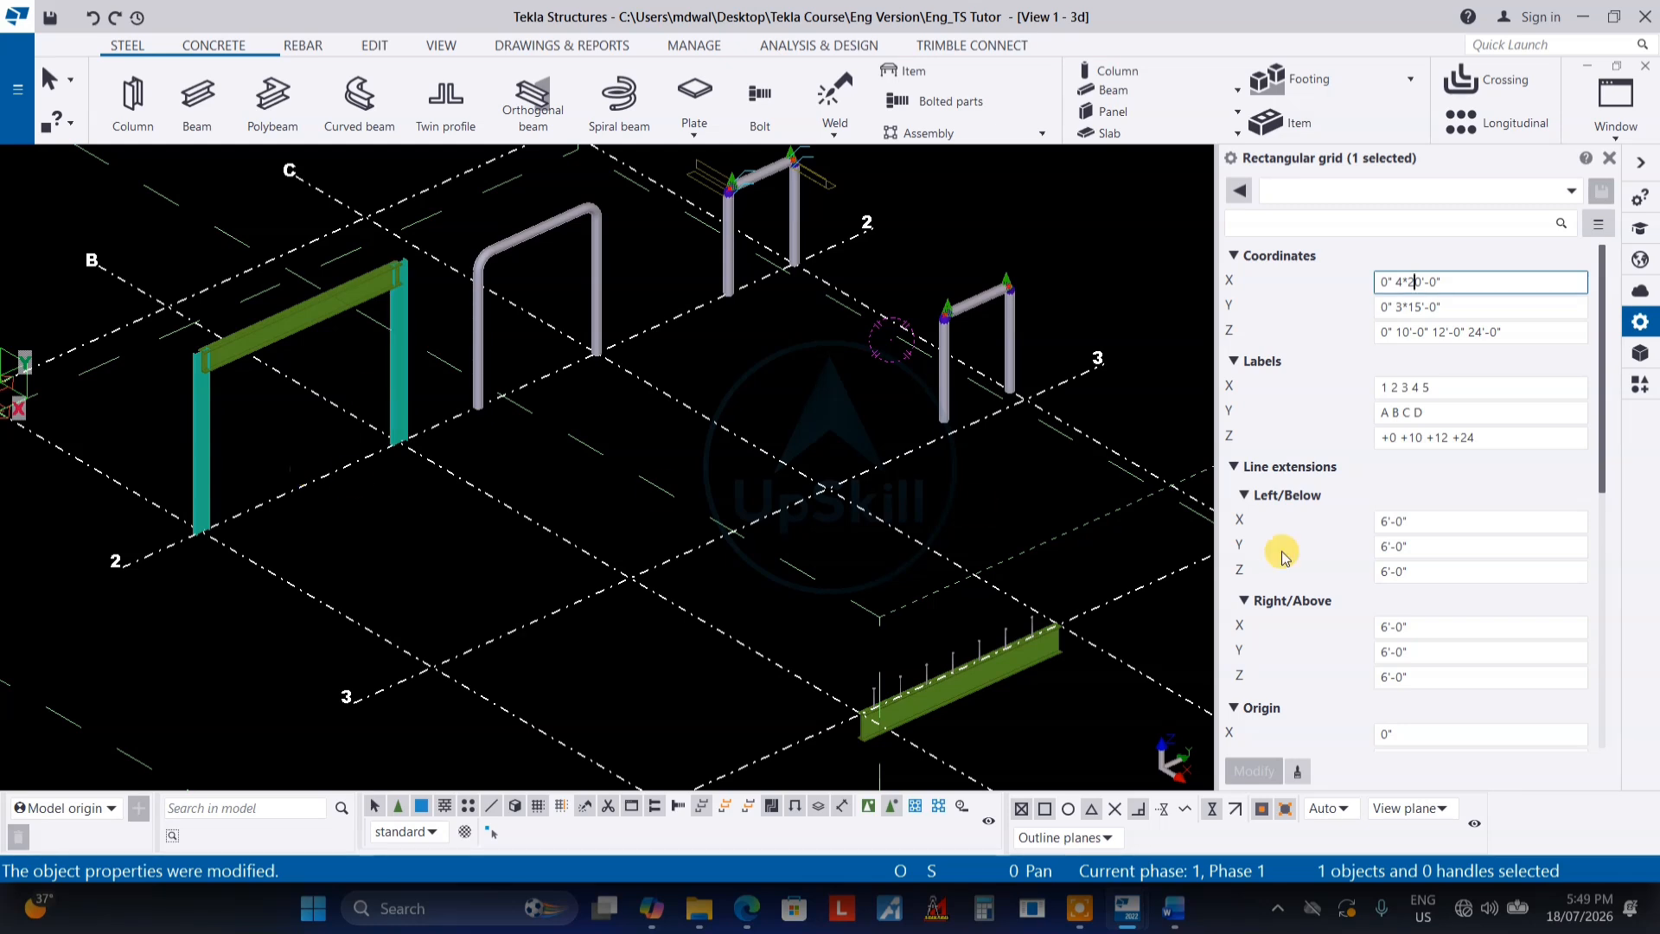
# Set the grid's Magnetic option to No and its X coordinates to 0" 4*5'-0", and apply both
pyautogui.scroll(-3, 1471, 605)
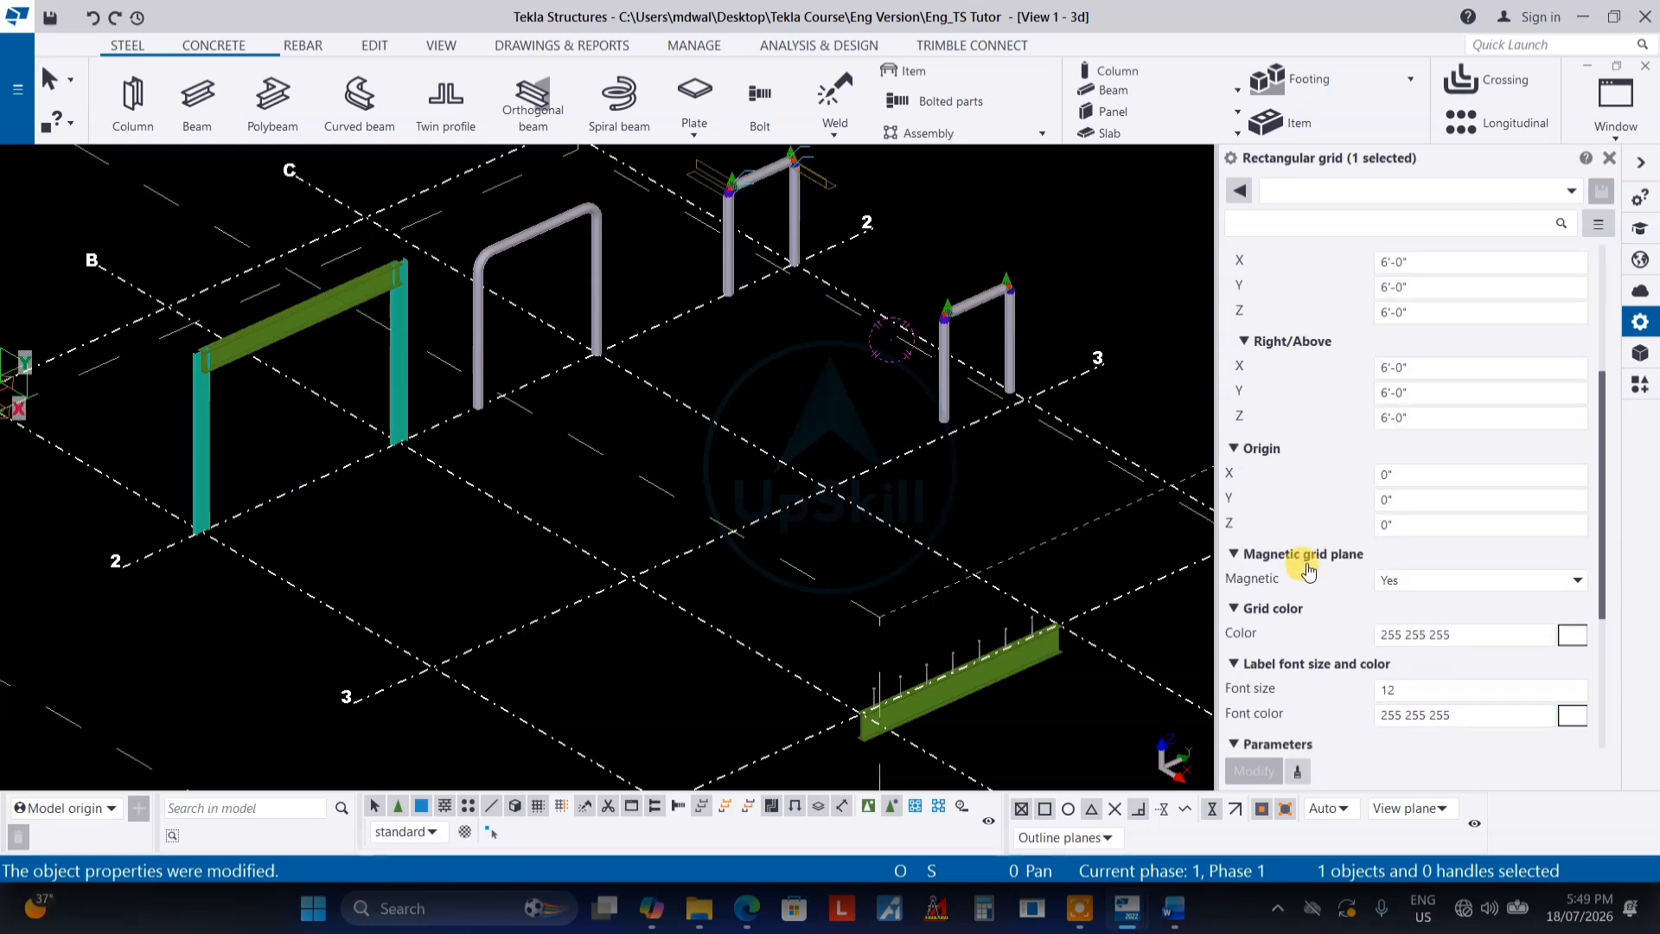
pyautogui.click(1416, 582)
pyautogui.click(1519, 621)
pyautogui.scroll(2, 1395, 303)
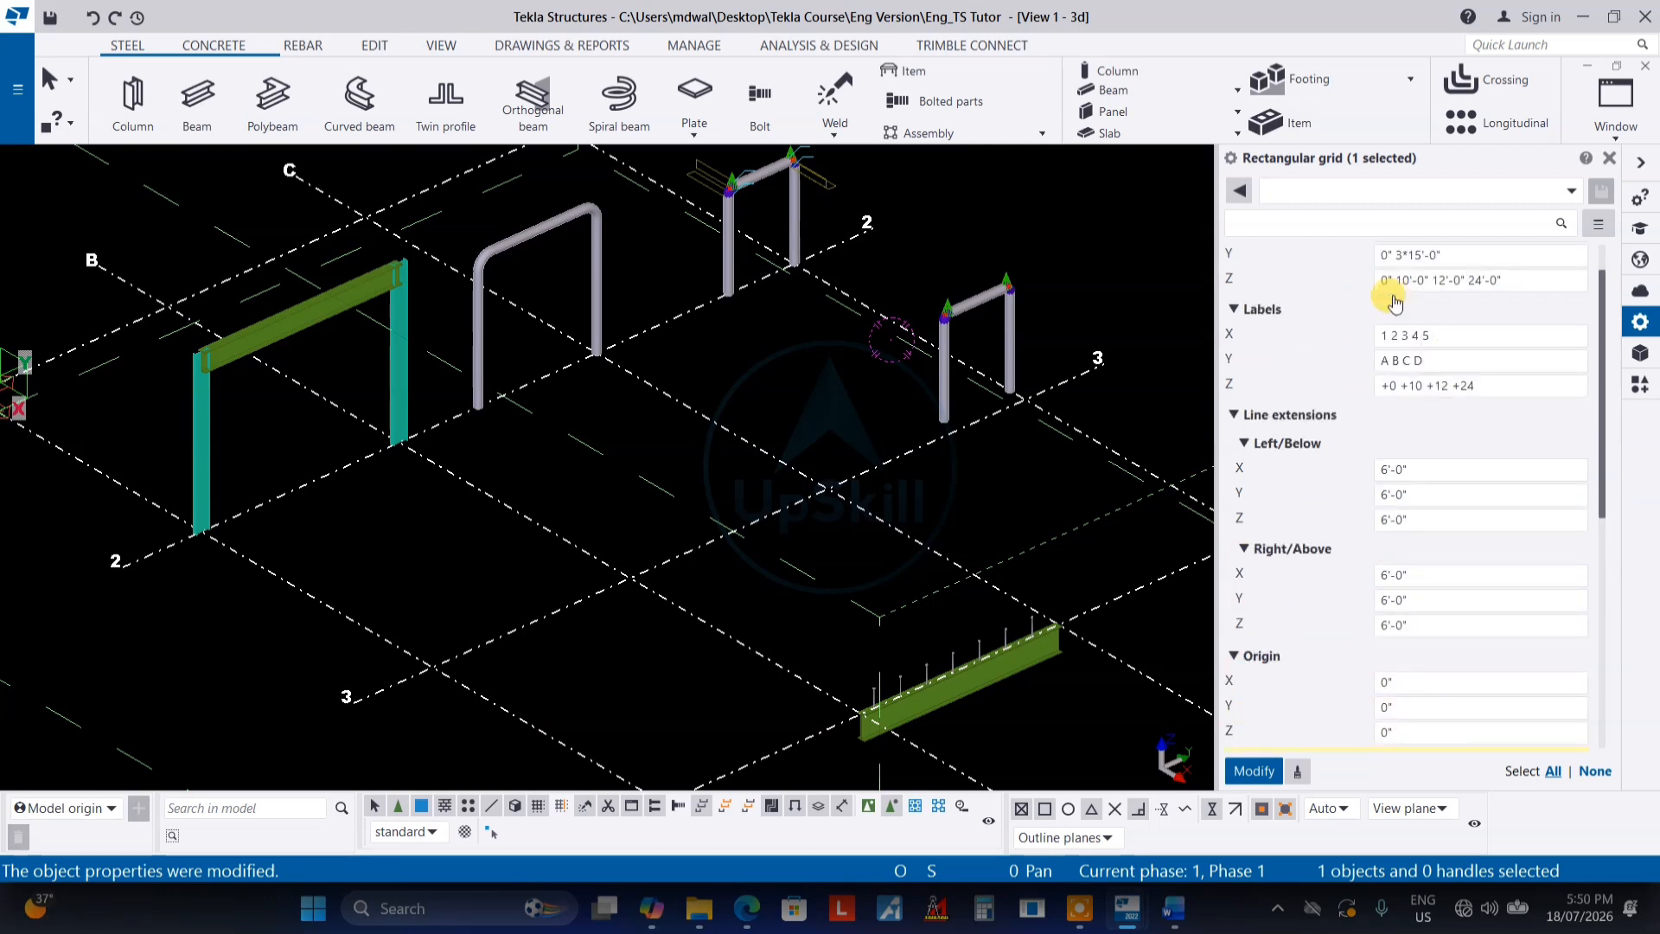
pyautogui.scroll(1, 1395, 303)
pyautogui.click(1420, 280)
pyautogui.press('BackSpace')
pyautogui.press('BackSpace')
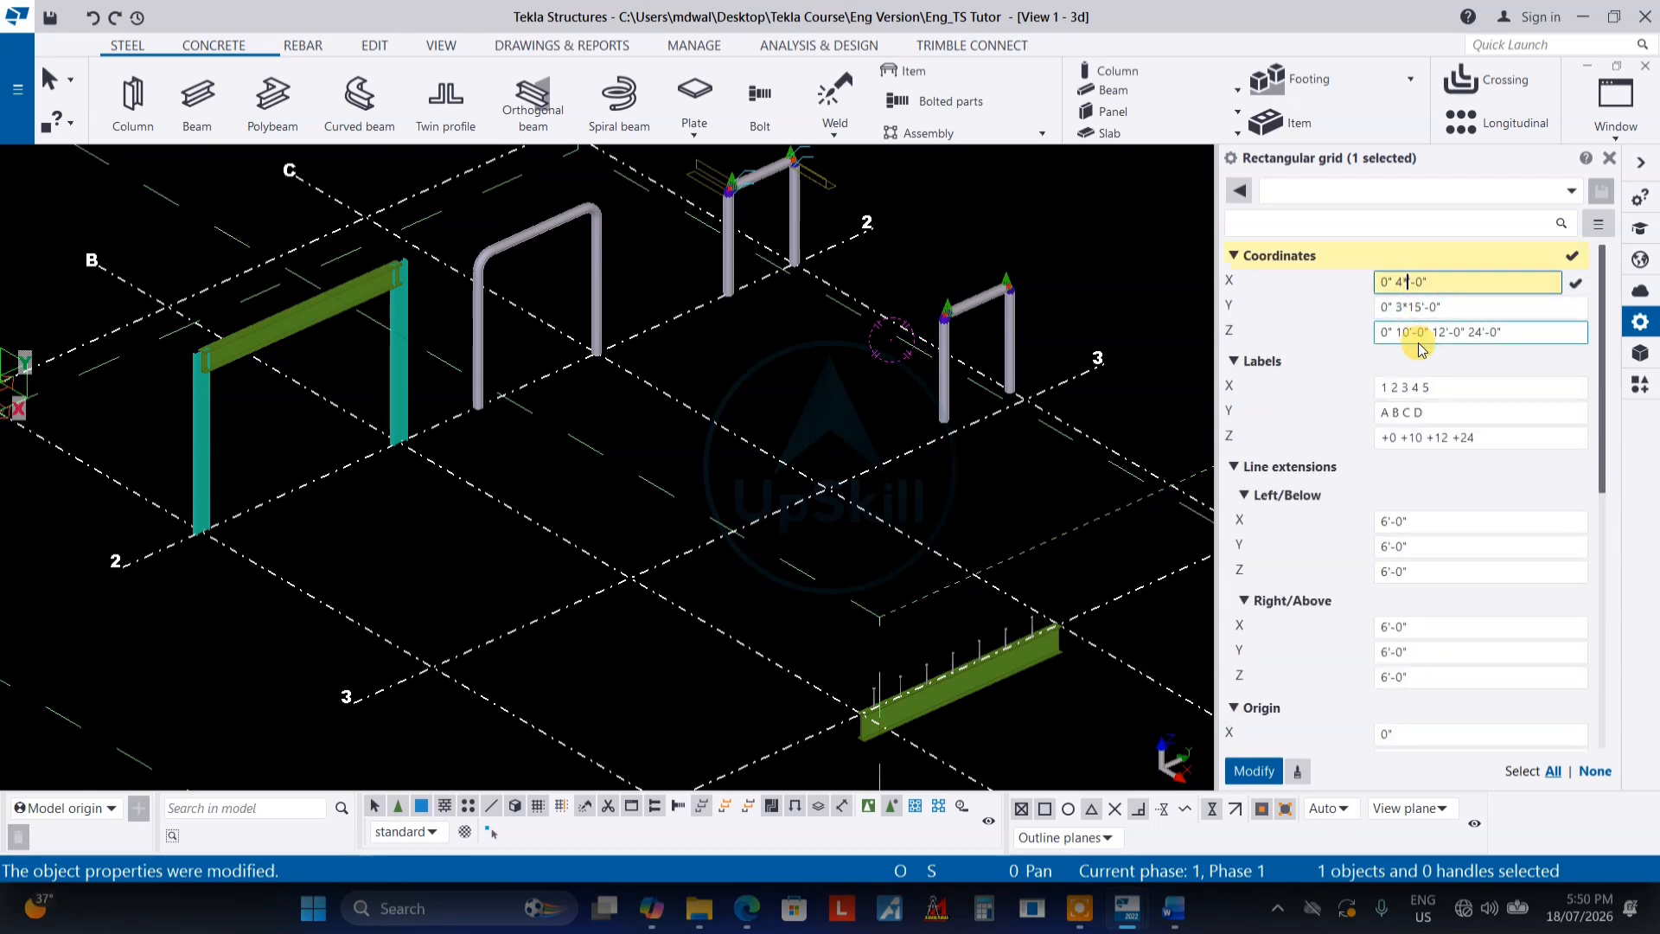
pyautogui.press('Return')
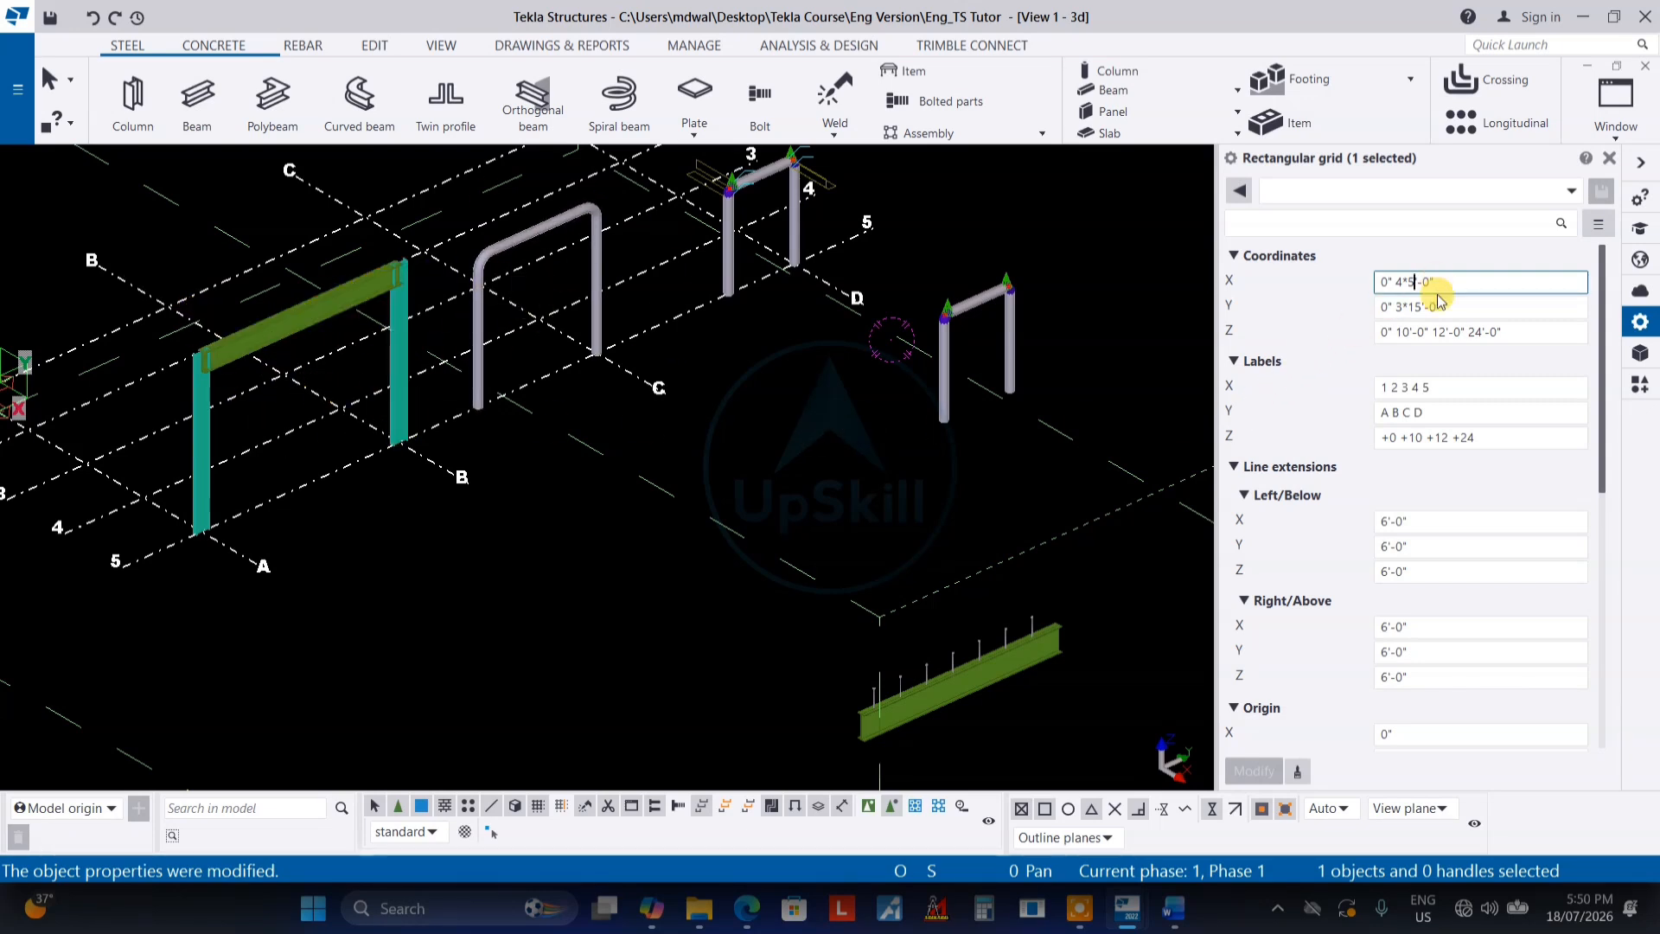
# Set the grid's X coordinates to 0" 4*20'-0" and apply the change
pyautogui.press('BackSpace')
pyautogui.write('20')
pyautogui.press('Return')
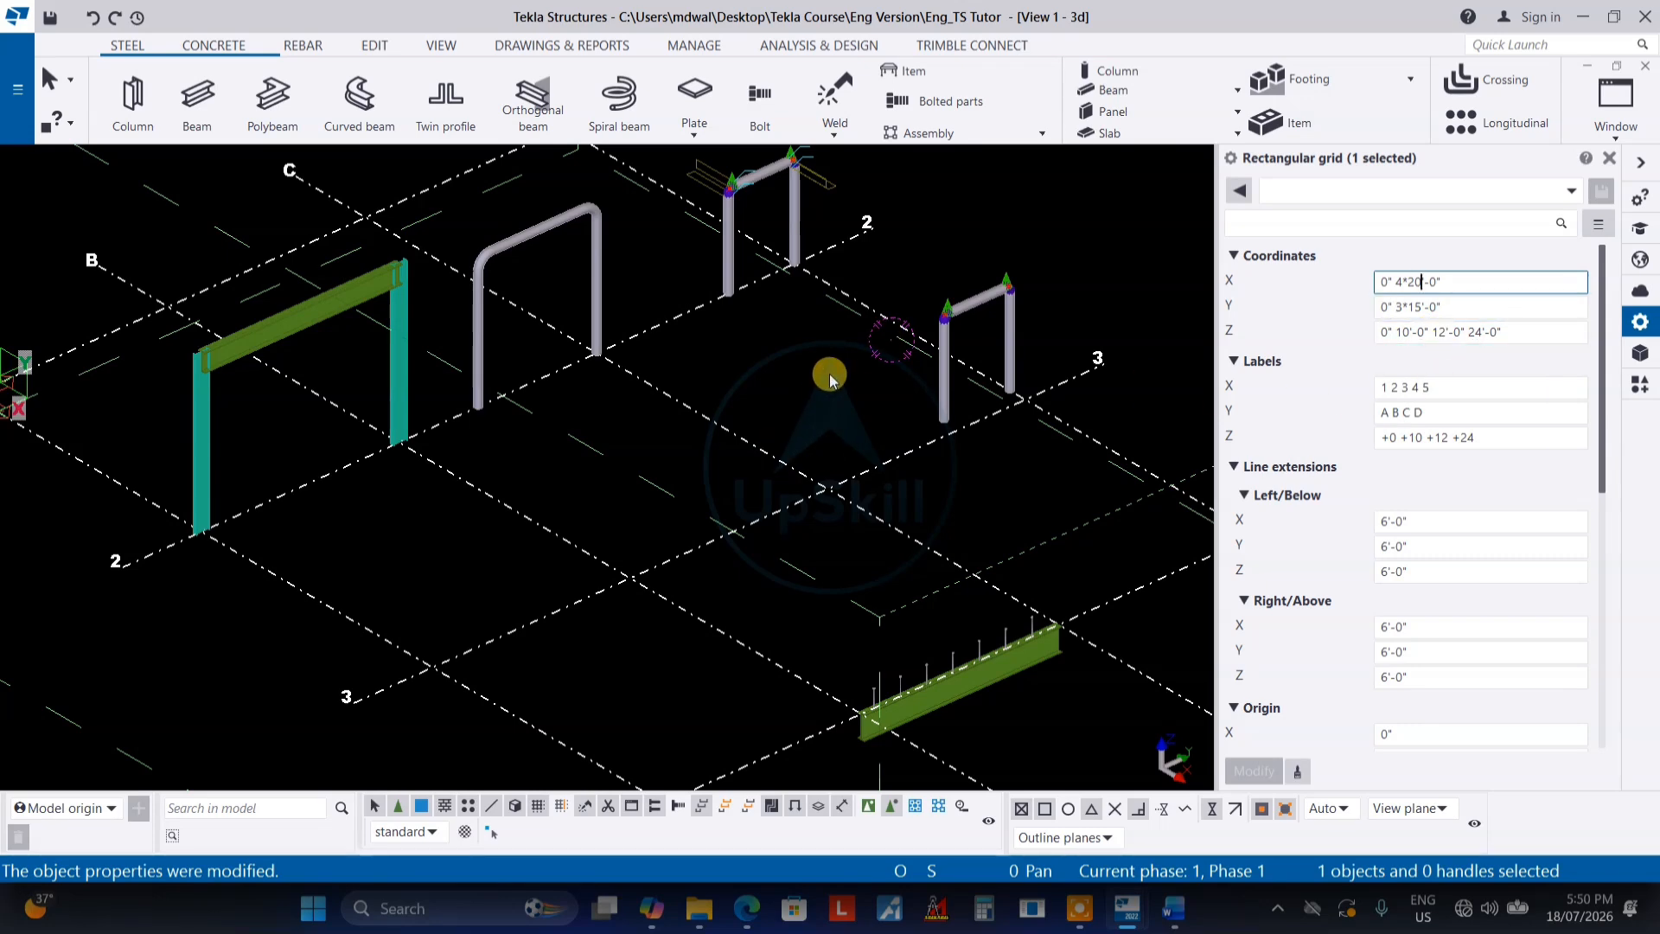
# Inspect the column bases along grid line 2, deselect the grid and check the parts' positions against the grid in plan view
pyautogui.scroll(-2, 519, 412)
pyautogui.scroll(4, 360, 516)
pyautogui.scroll(-2, 408, 529)
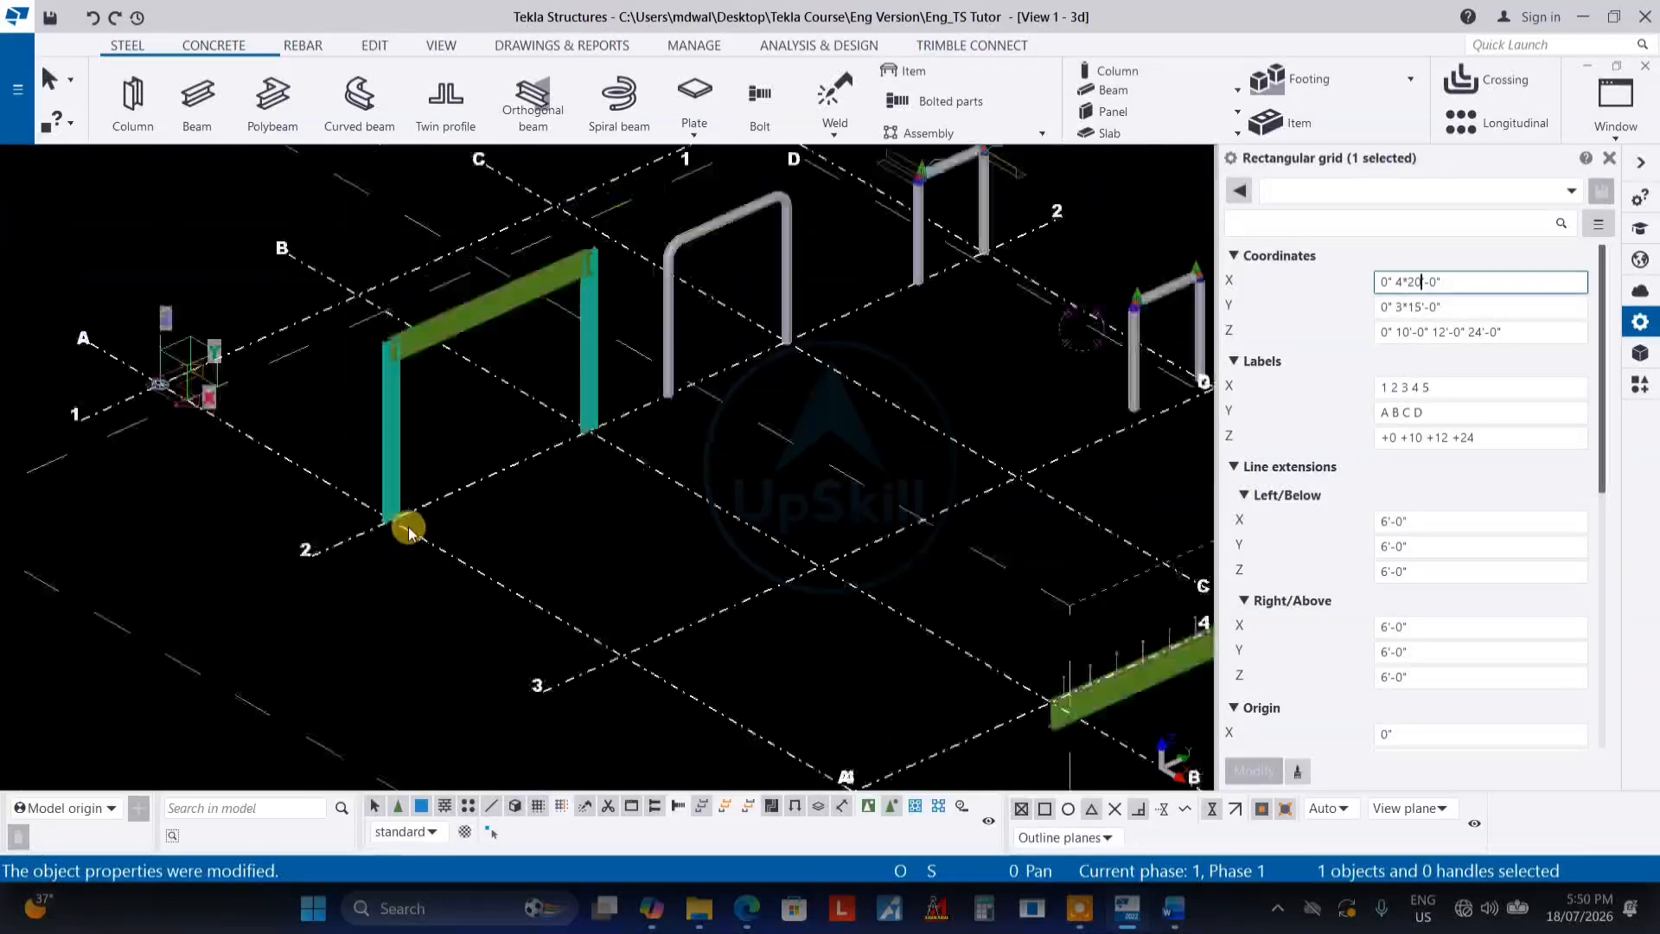
pyautogui.scroll(2, 631, 660)
pyautogui.scroll(1, 563, 585)
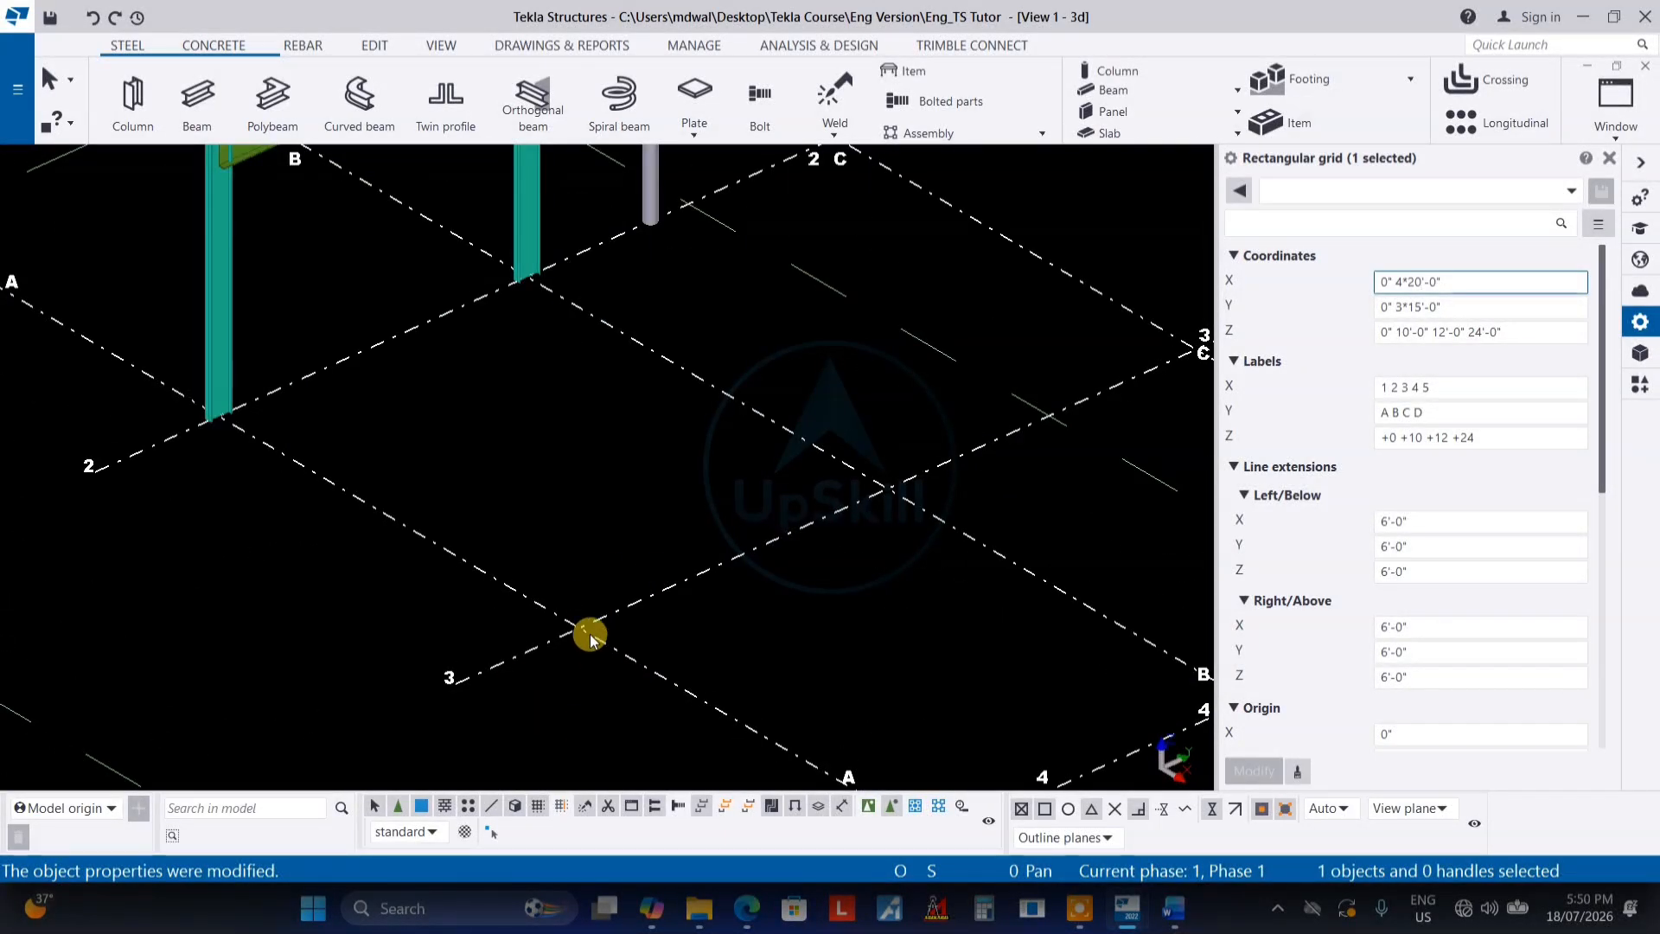
pyautogui.click(656, 485)
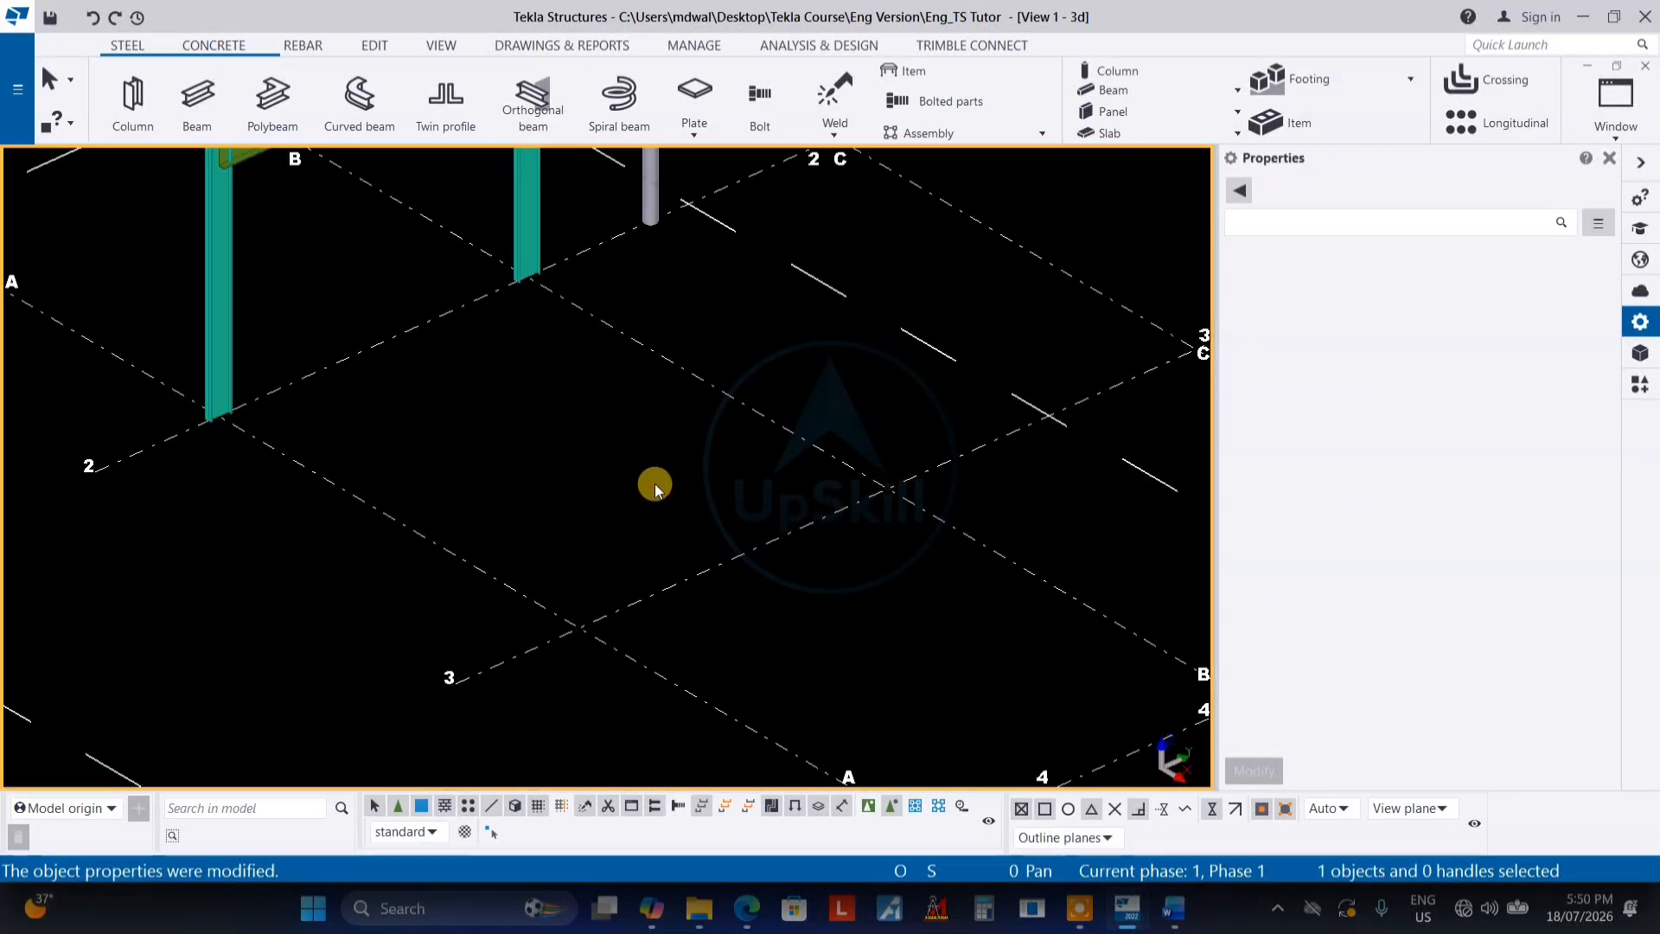
pyautogui.hotkey('ctrl', 'p')
pyautogui.scroll(2, 352, 522)
pyautogui.scroll(2, 458, 562)
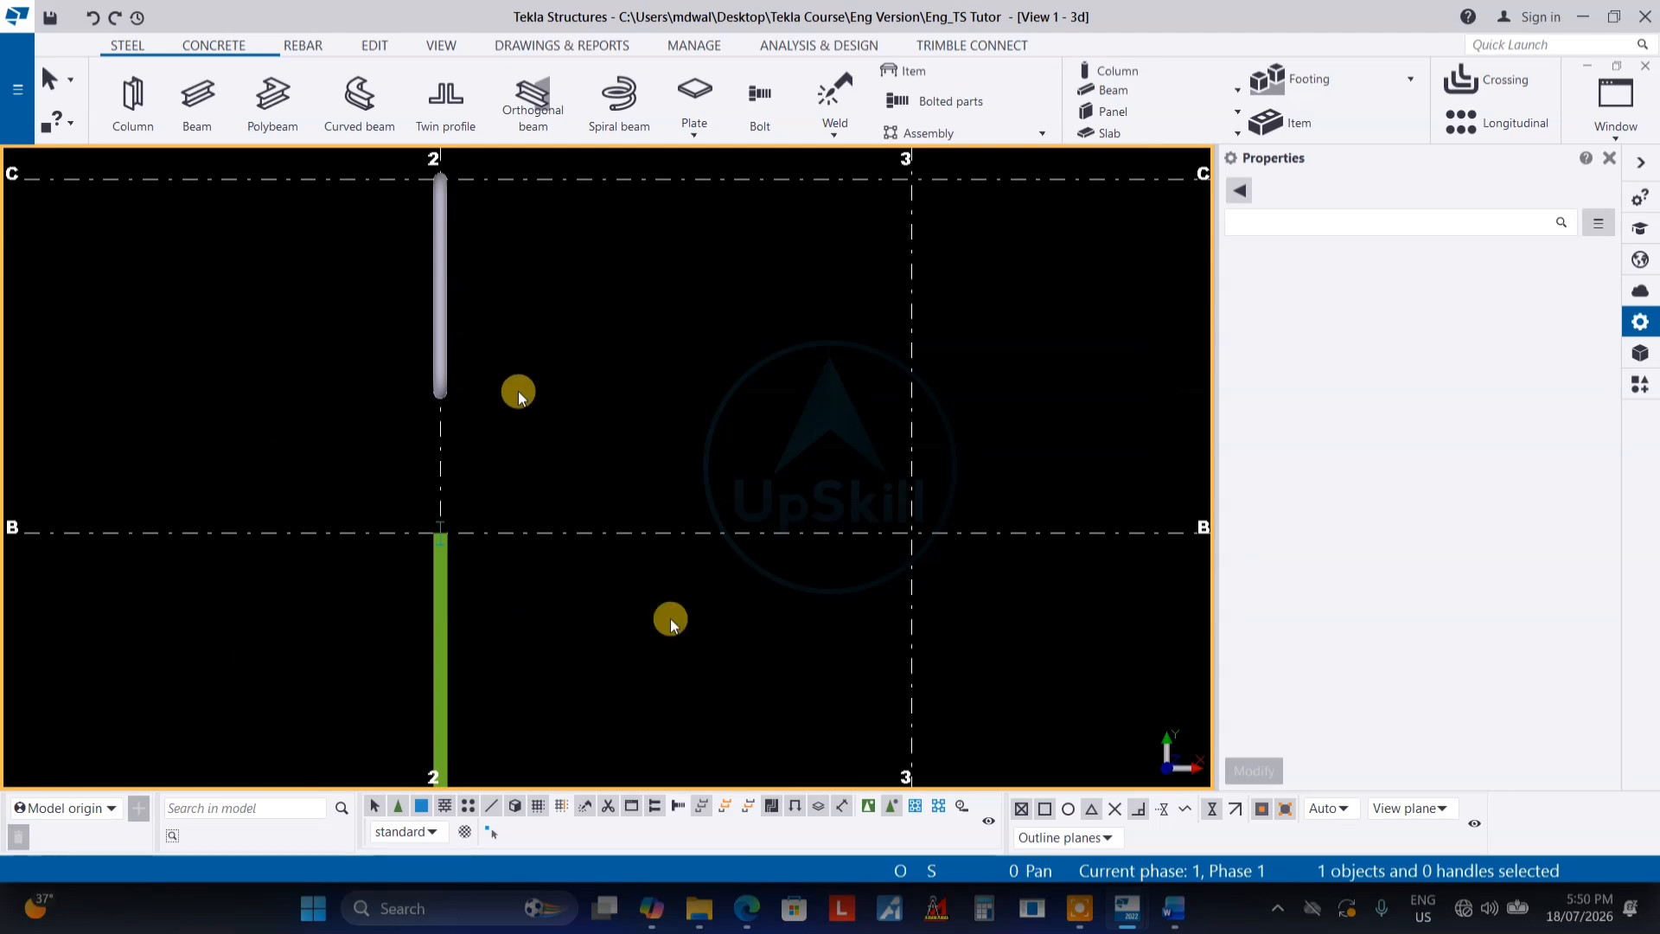
pyautogui.scroll(-2, 671, 619)
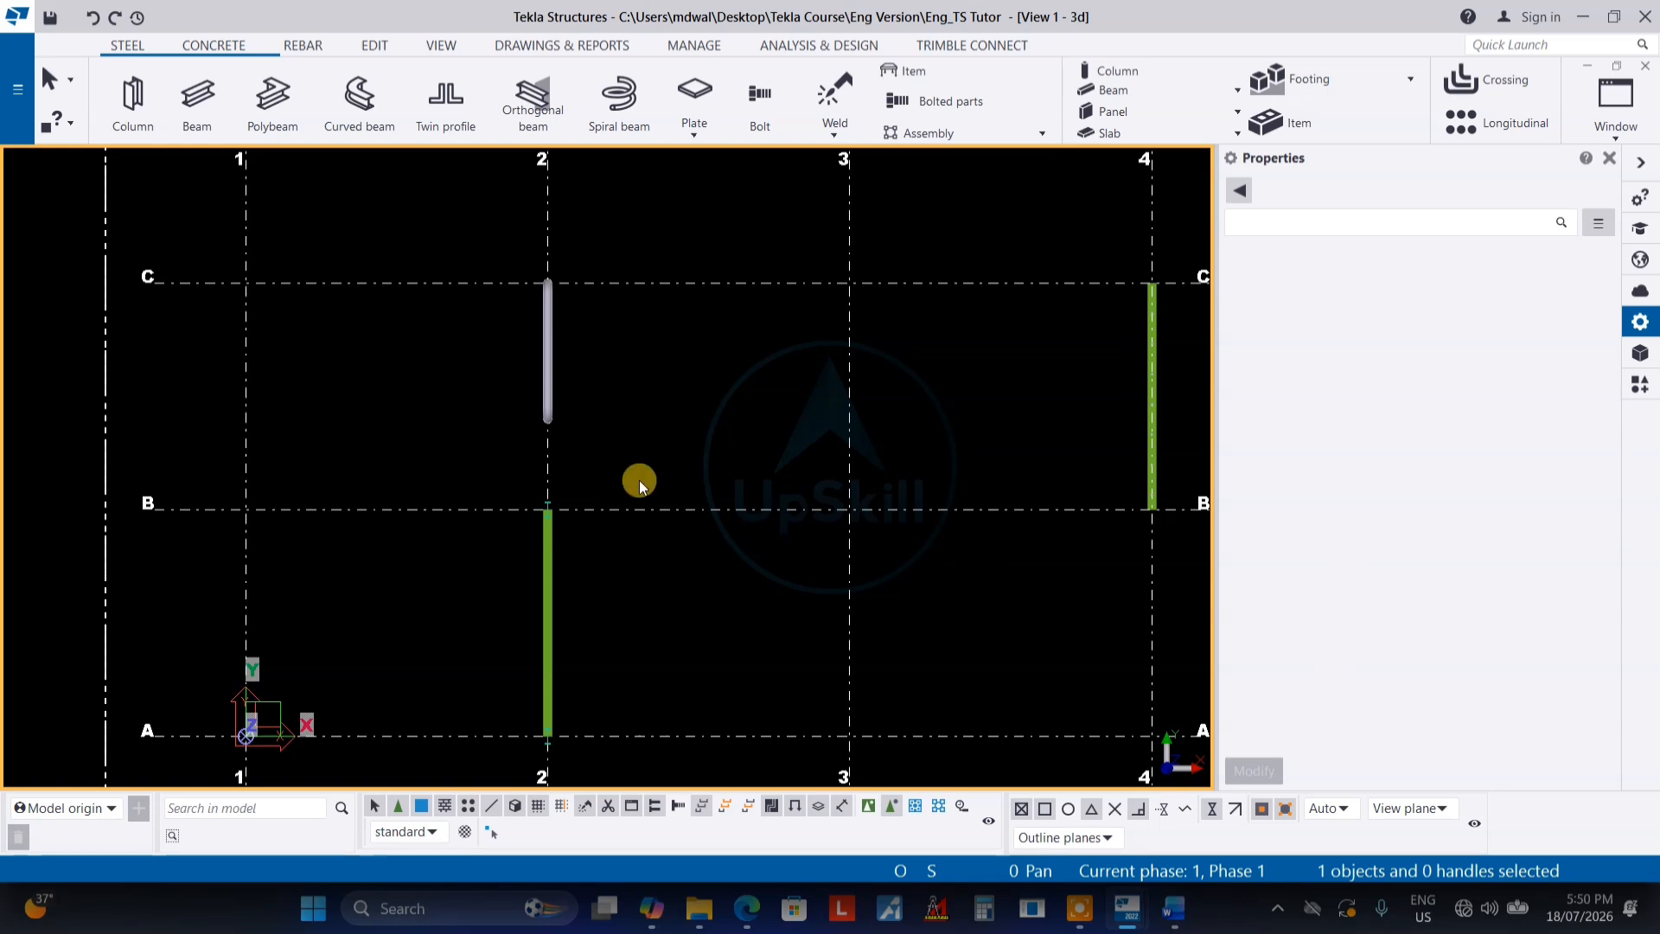
pyautogui.scroll(-2, 639, 480)
# Reselect the grid, set its grid color to red 227 44 44 and apply it
pyautogui.click(619, 495)
pyautogui.scroll(-6, 1516, 482)
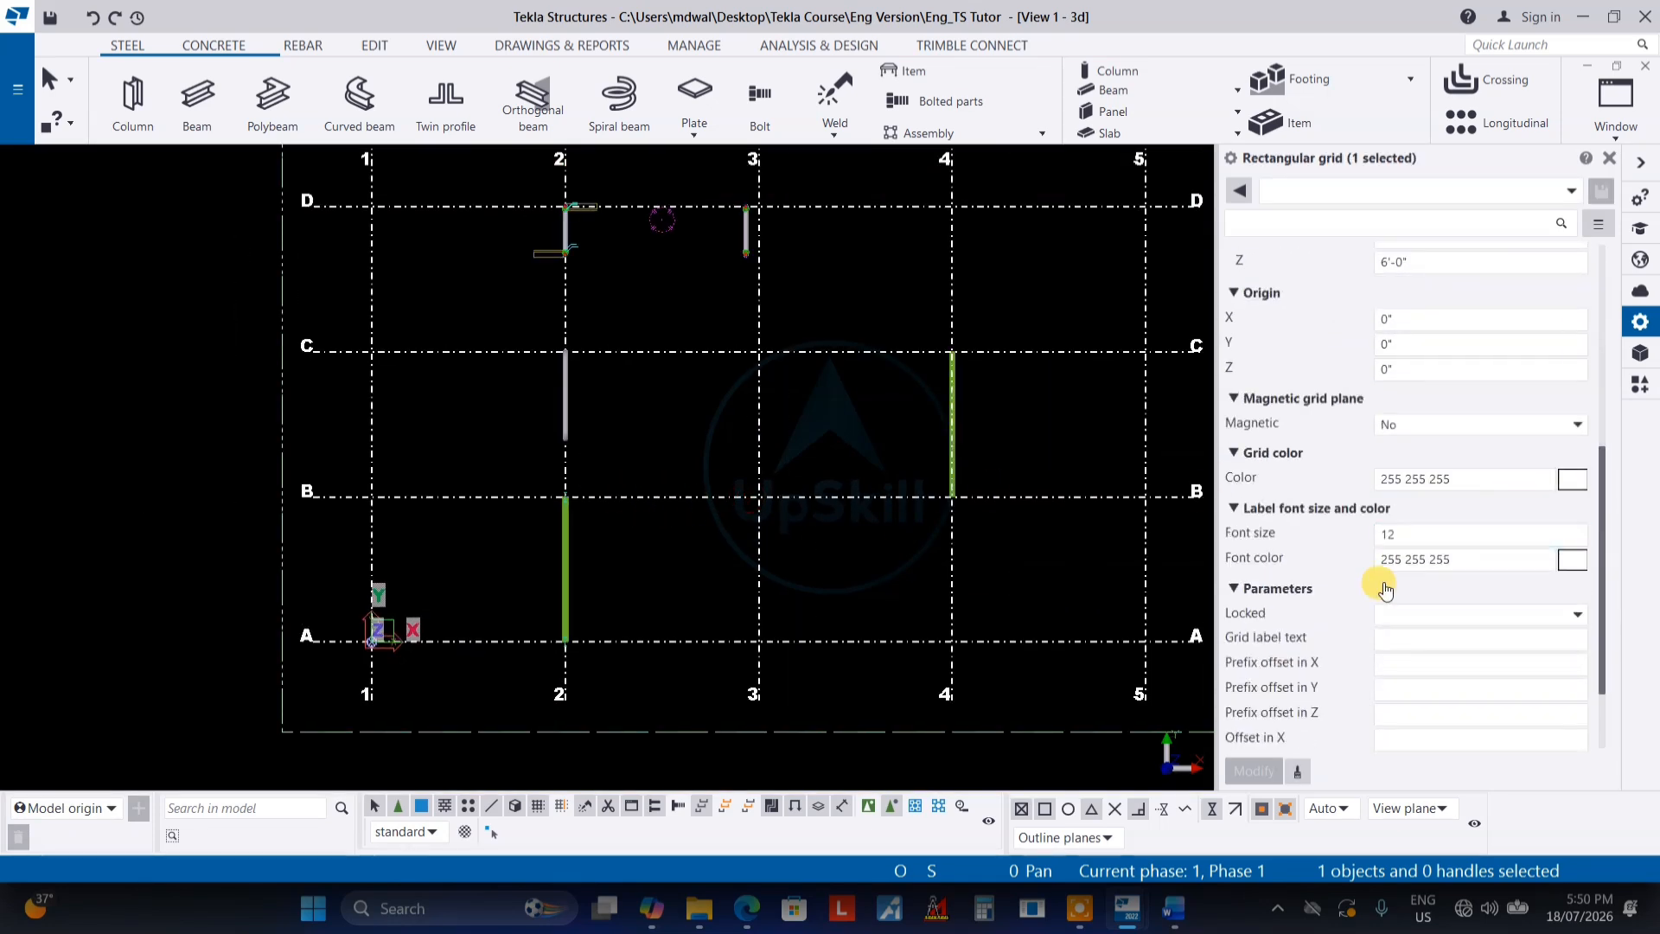
pyautogui.scroll(-2, 1419, 556)
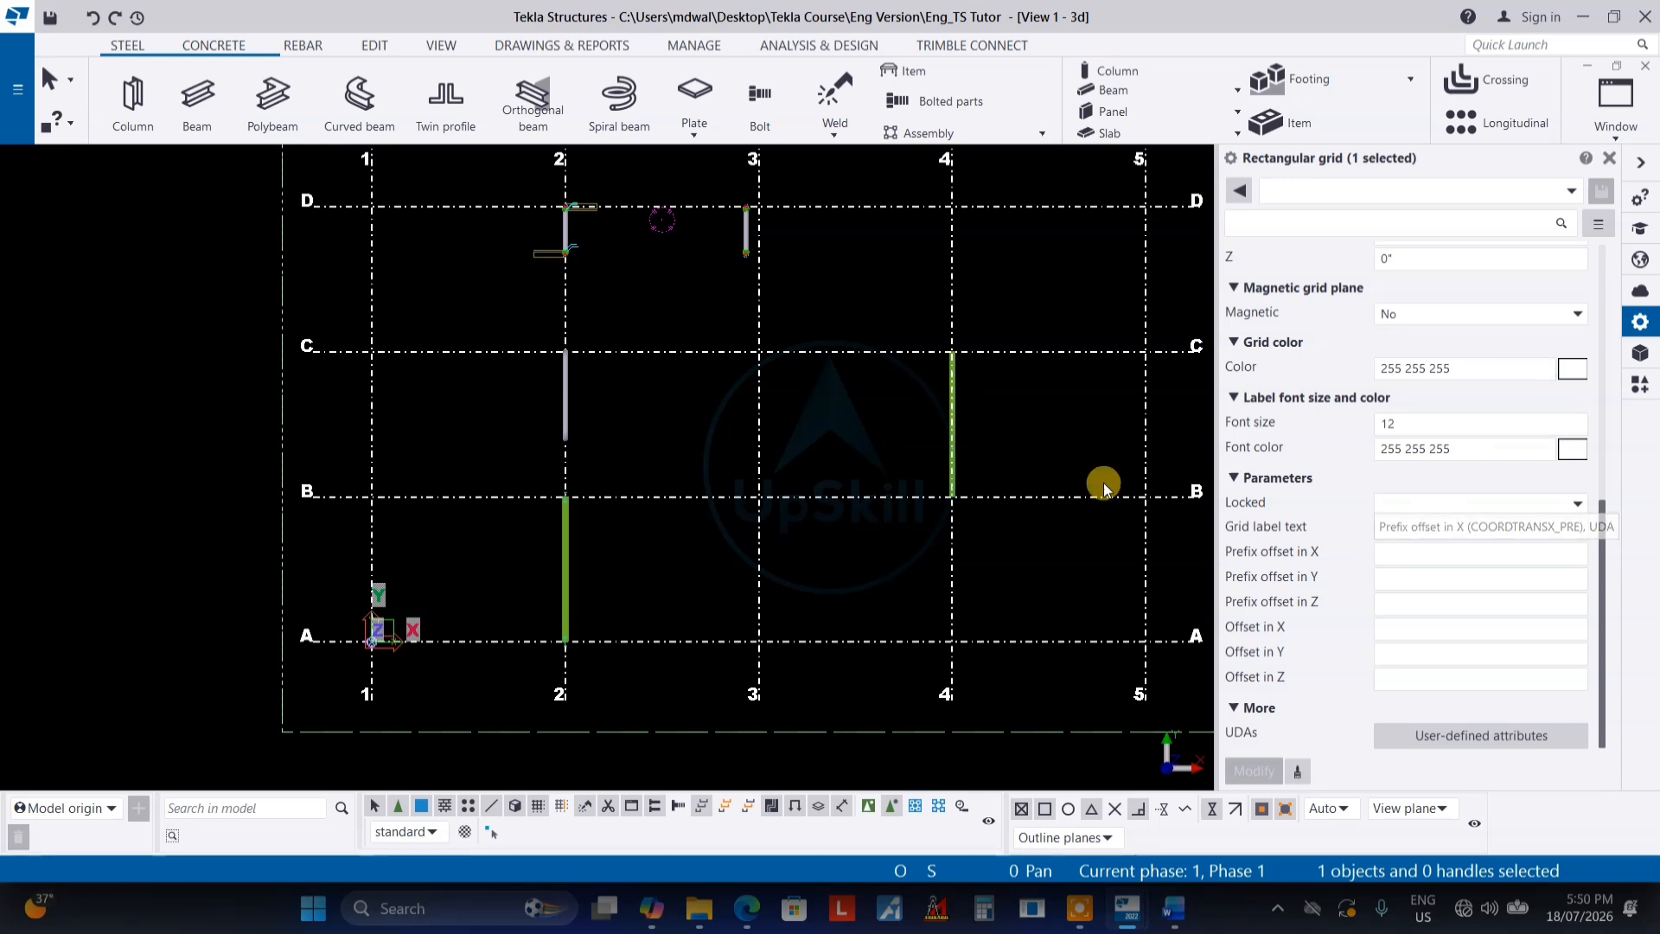
pyautogui.moveTo(1004, 478); pyautogui.dragTo(890, 512, button='middle')
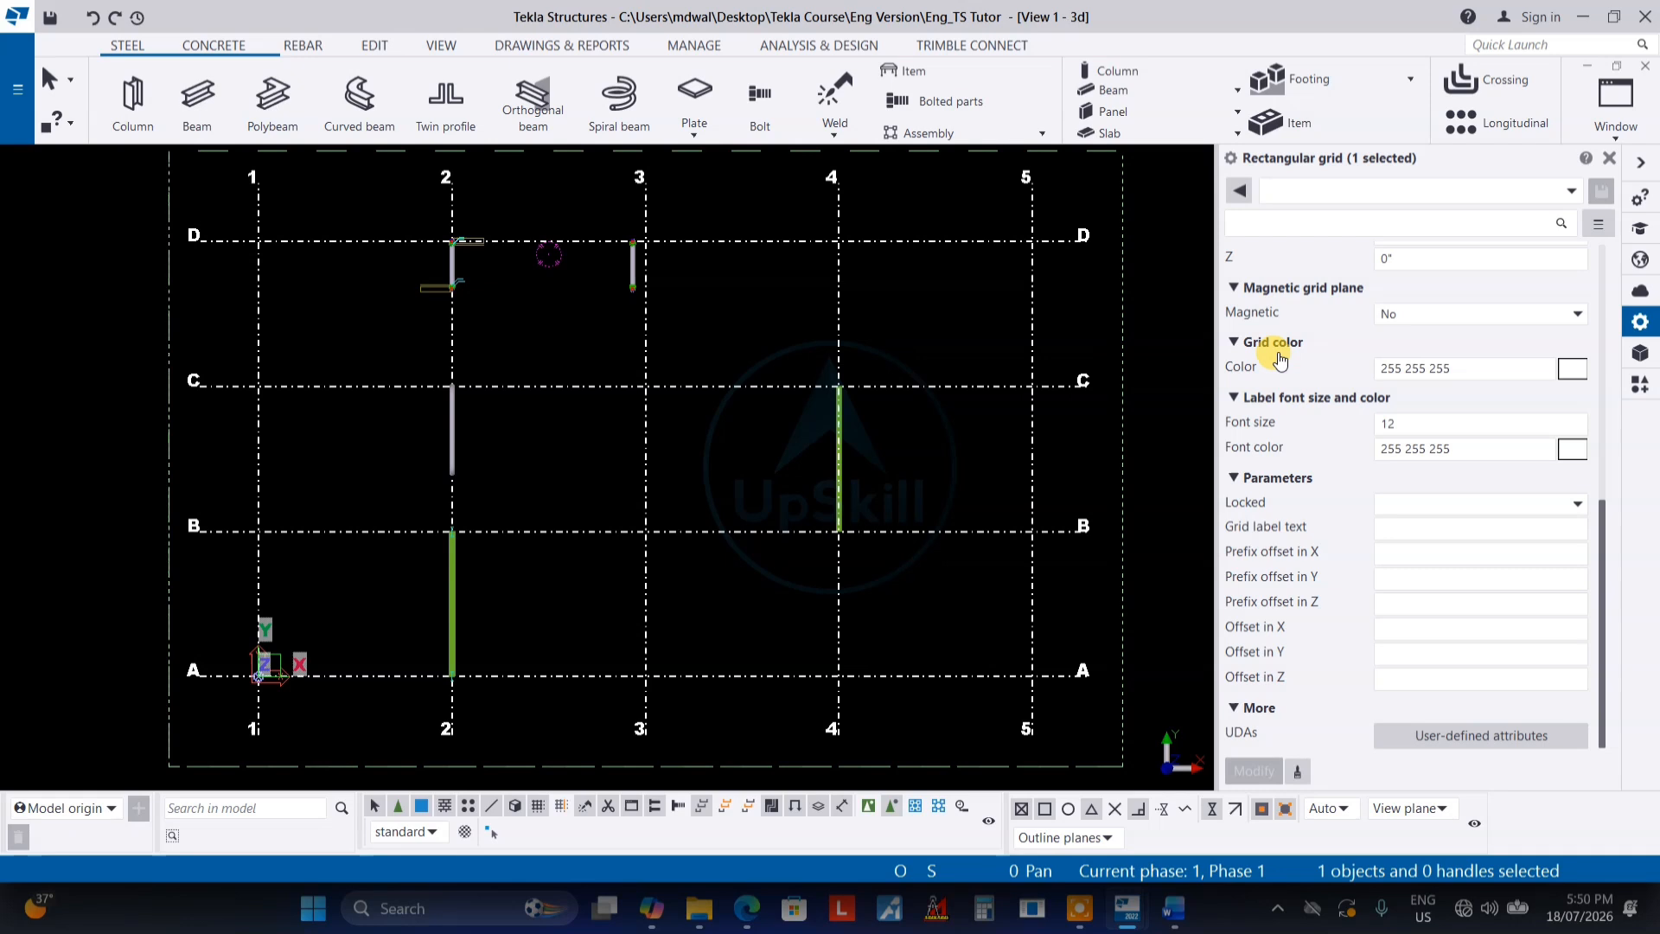
pyautogui.click(1573, 370)
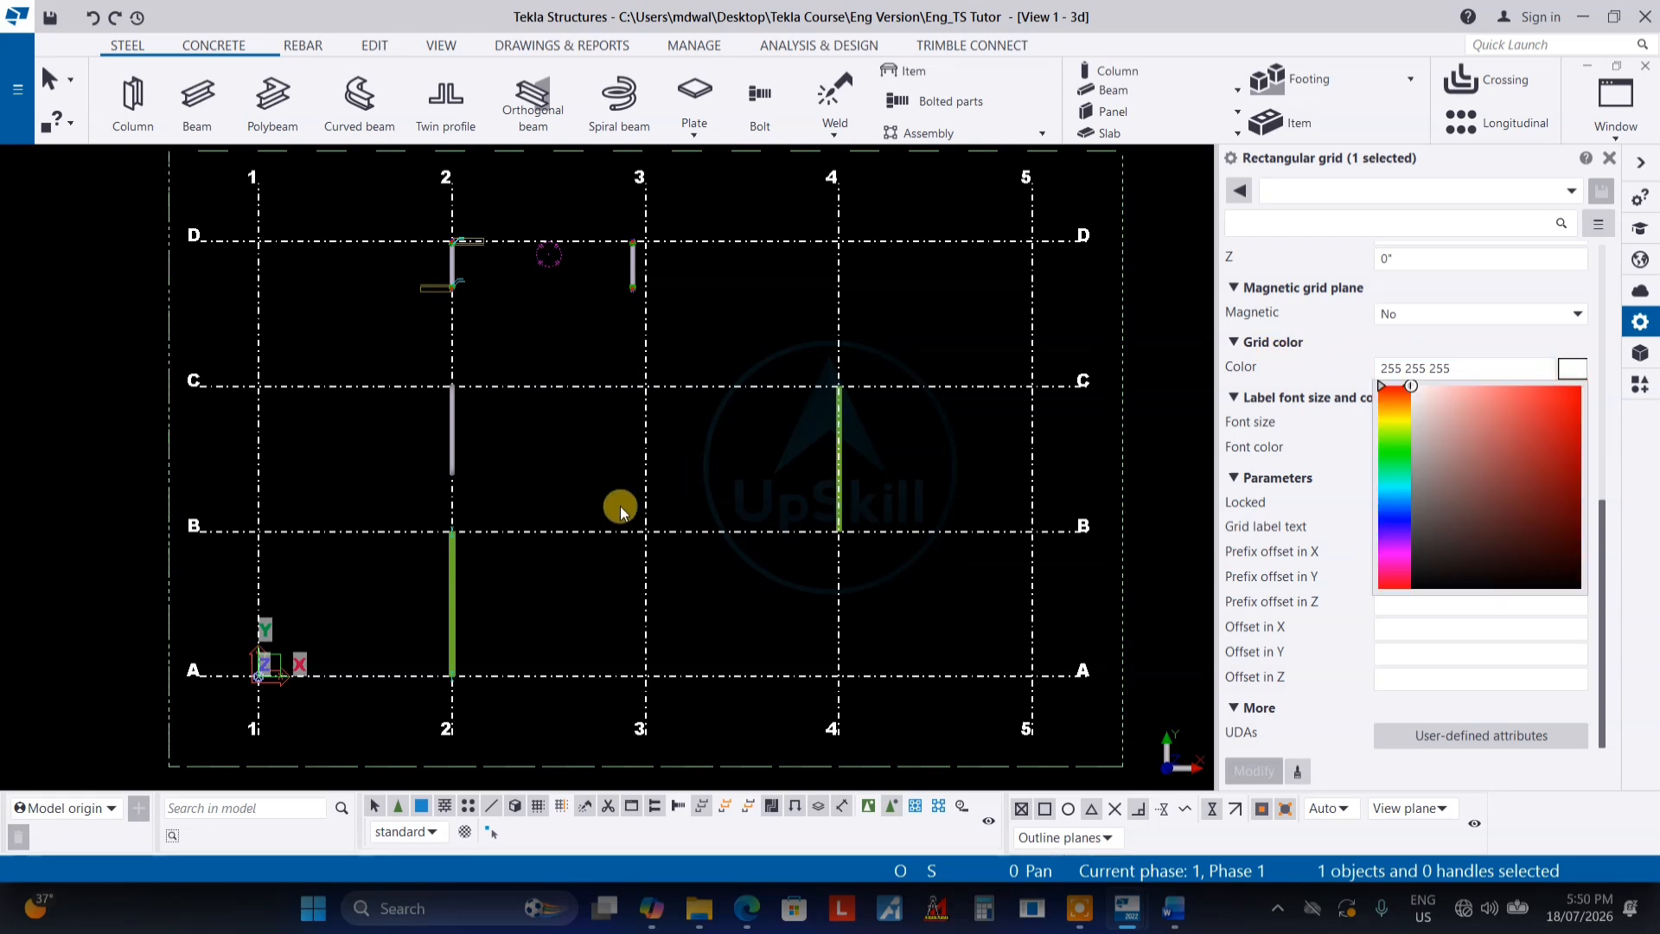
pyautogui.click(1549, 408)
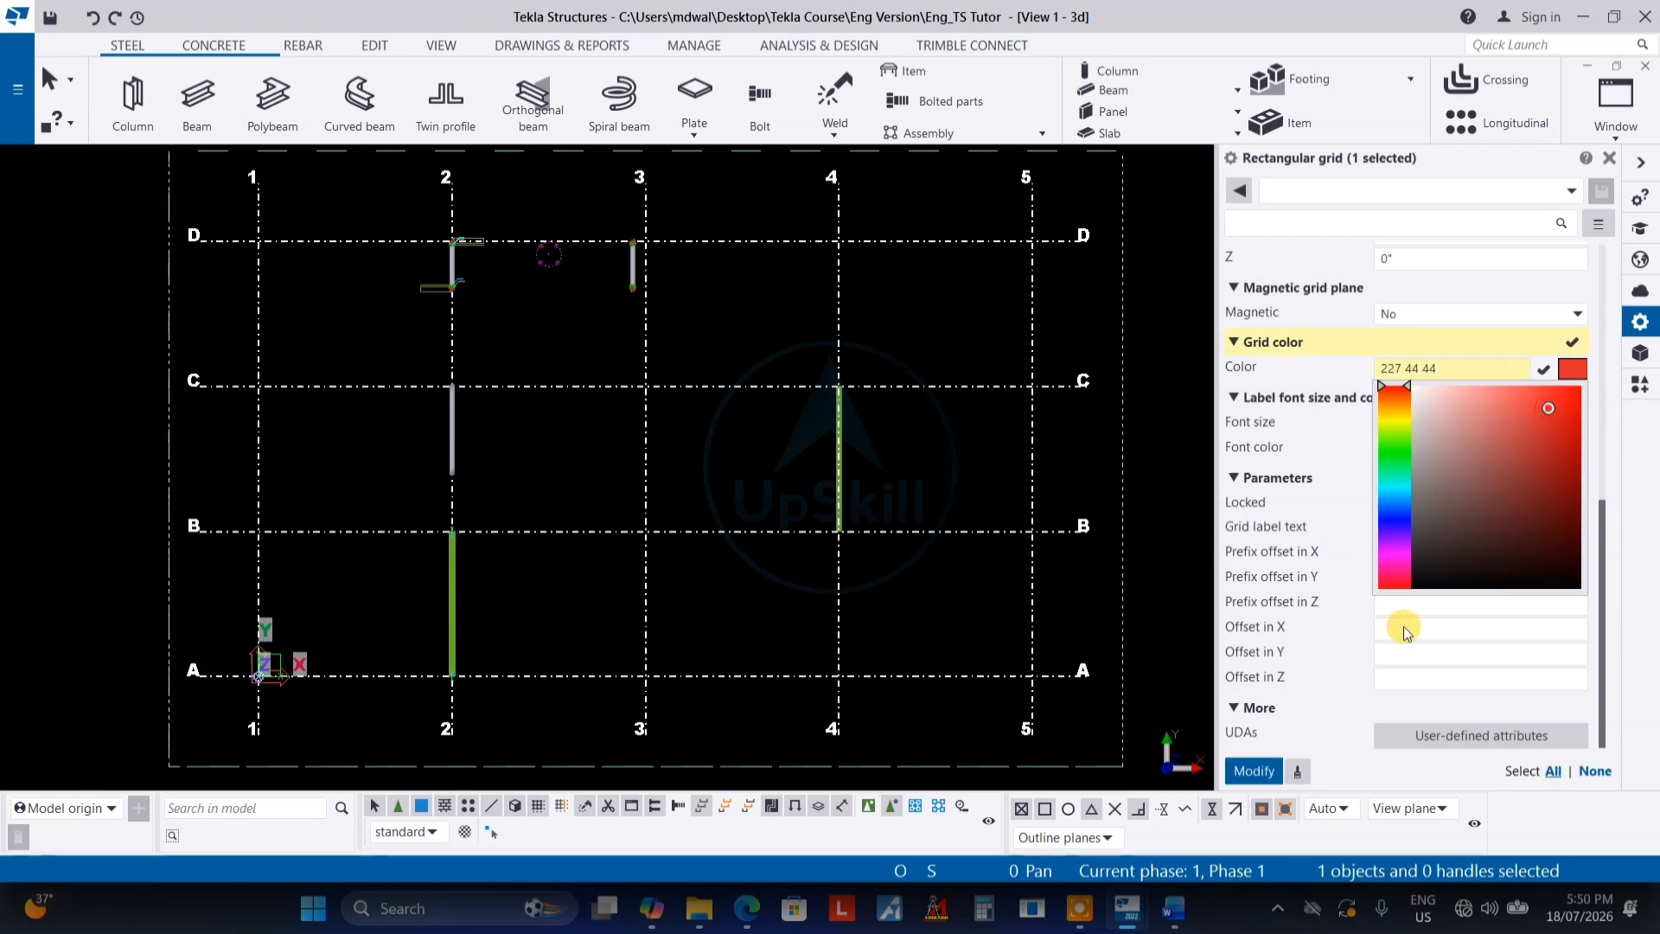
pyautogui.click(1268, 769)
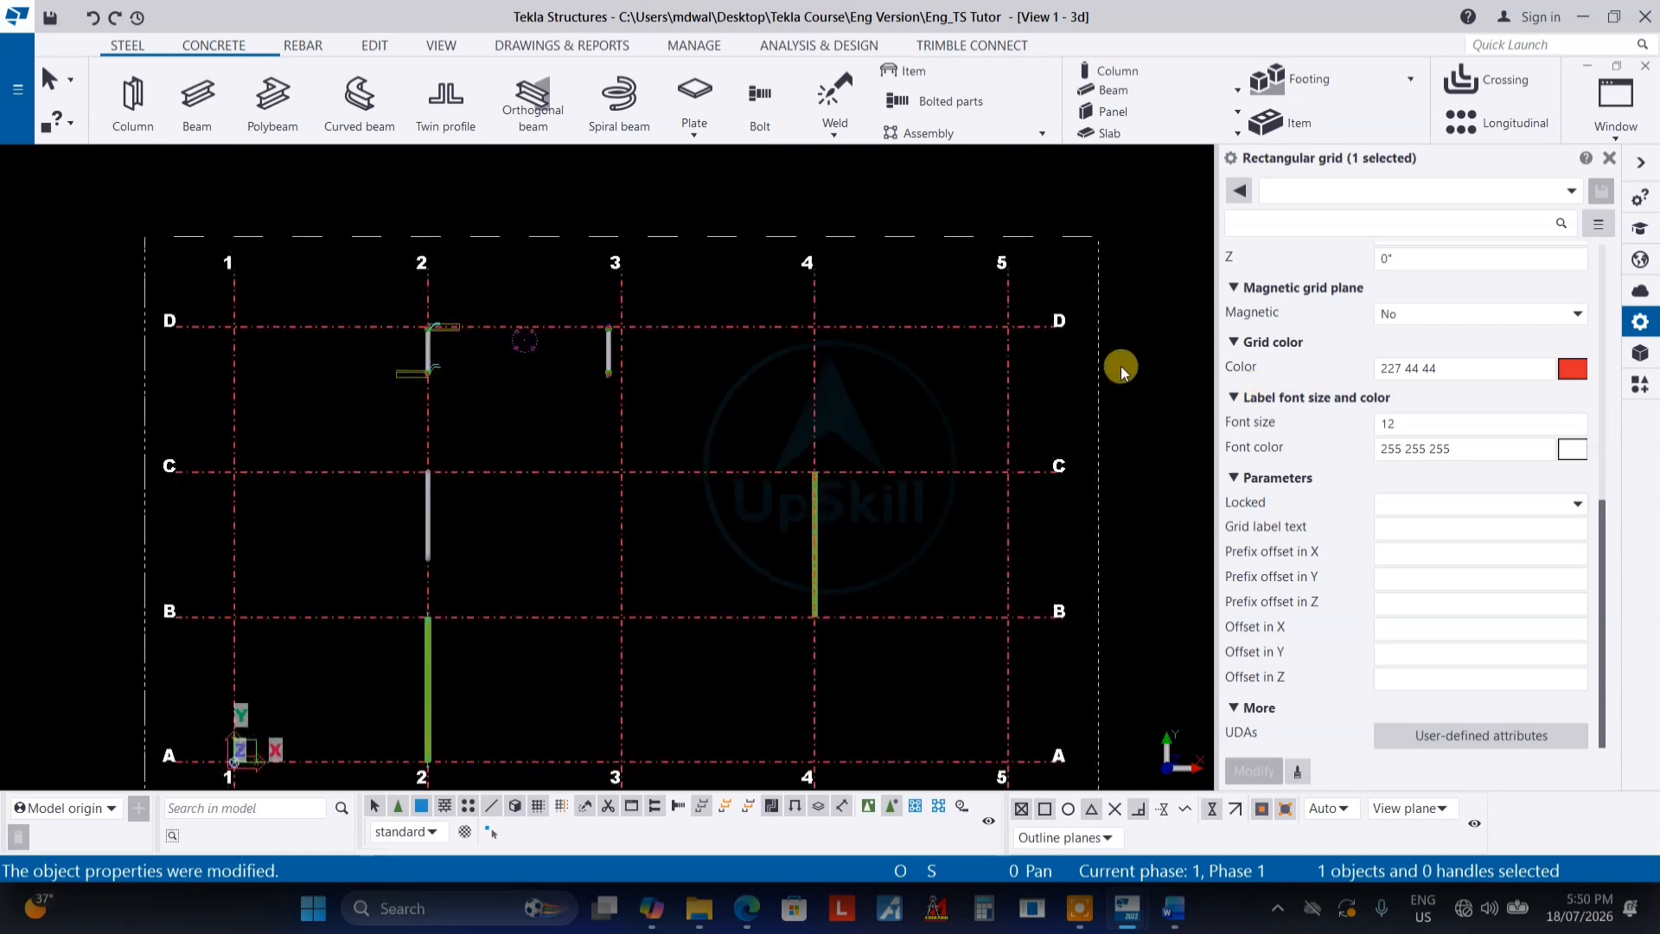
# Set the grid color to pale pink 254 229 229 and apply it to the grid
pyautogui.click(1573, 368)
pyautogui.moveTo(1472, 434)
pyautogui.mouseDown()
pyautogui.moveTo(1415, 386)
pyautogui.moveTo(1431, 356)
pyautogui.moveTo(1438, 391)
pyautogui.moveTo(1379, 393)
pyautogui.moveTo(1417, 394)
pyautogui.mouseUp()
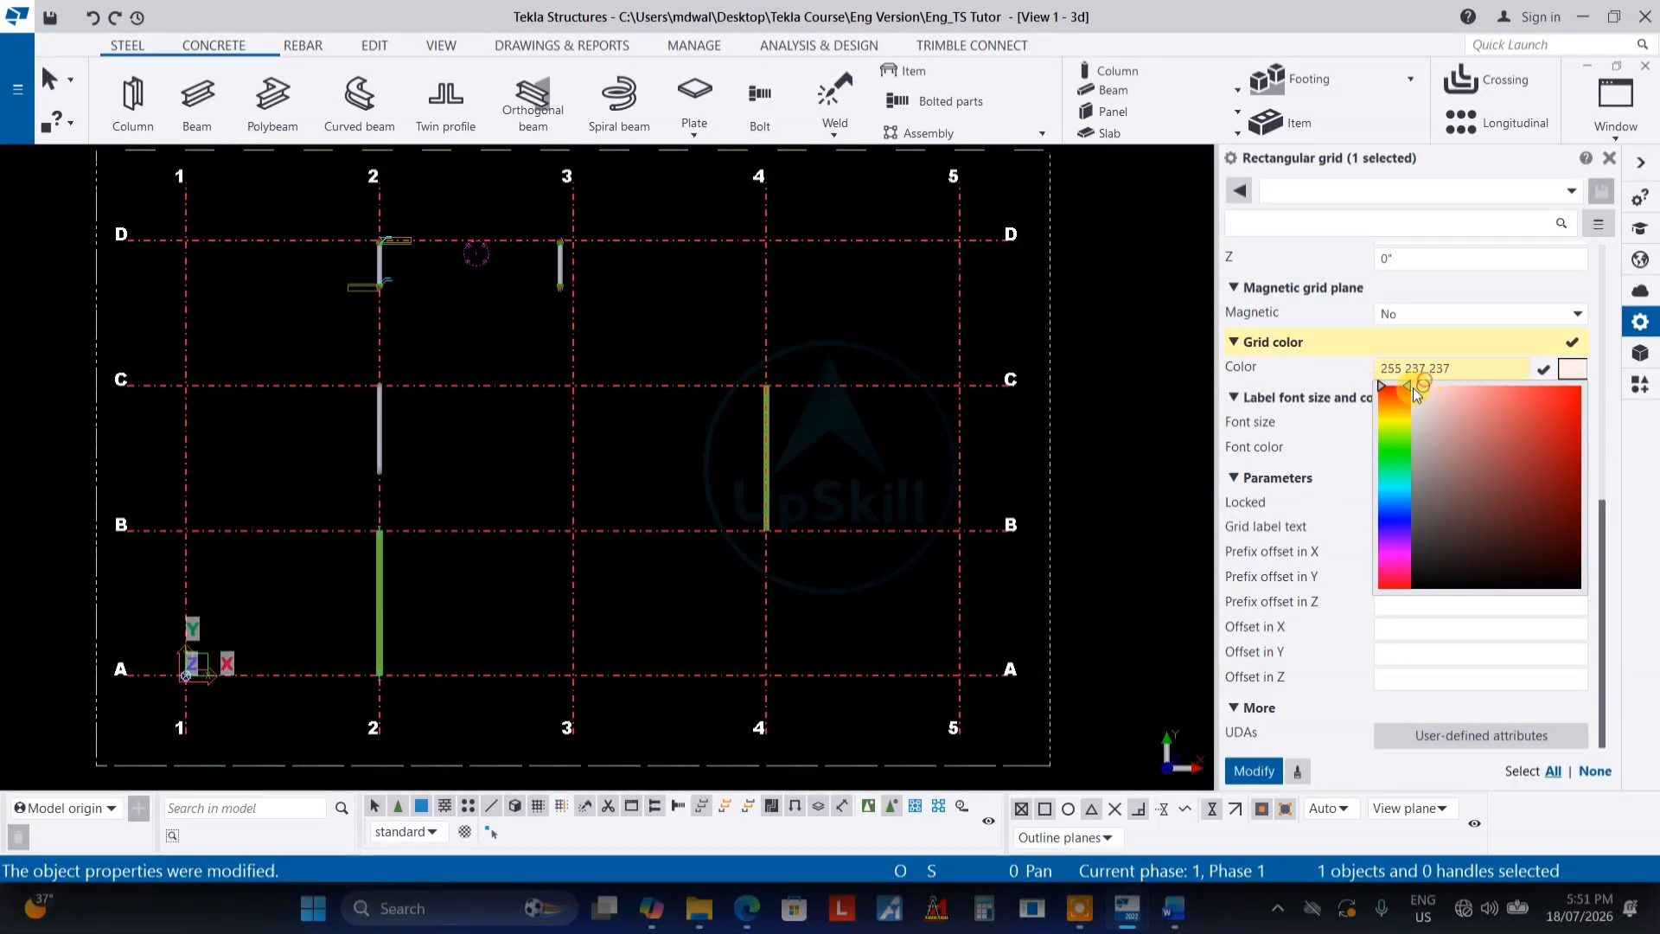
pyautogui.click(1569, 370)
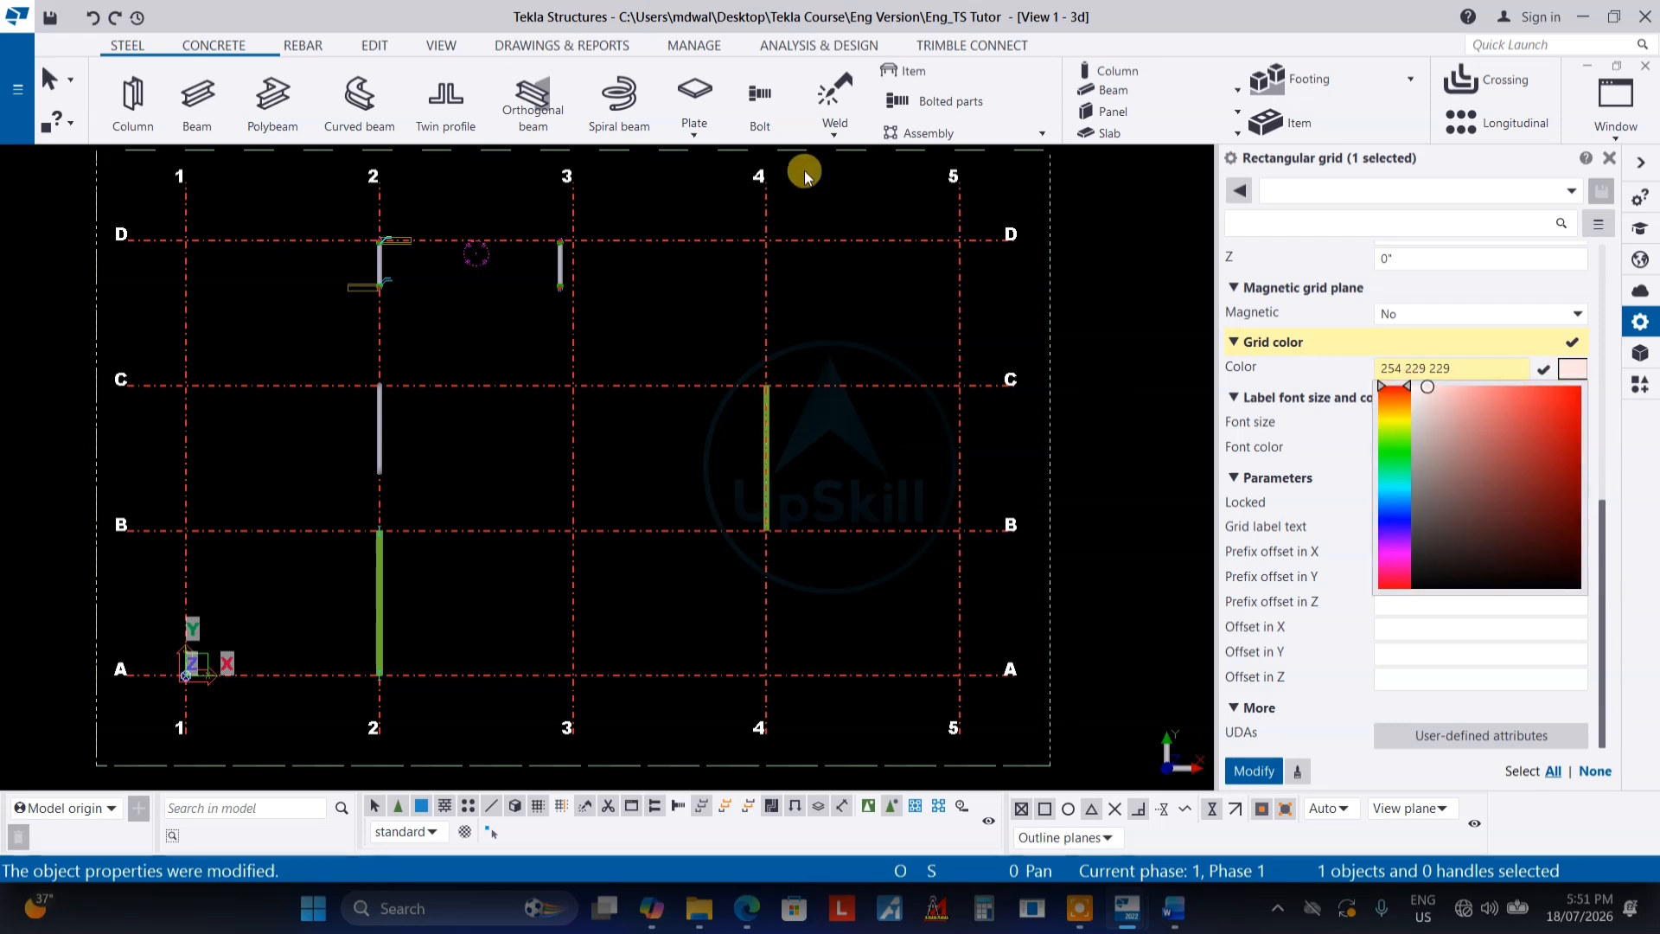
pyautogui.click(1428, 386)
pyautogui.click(1249, 773)
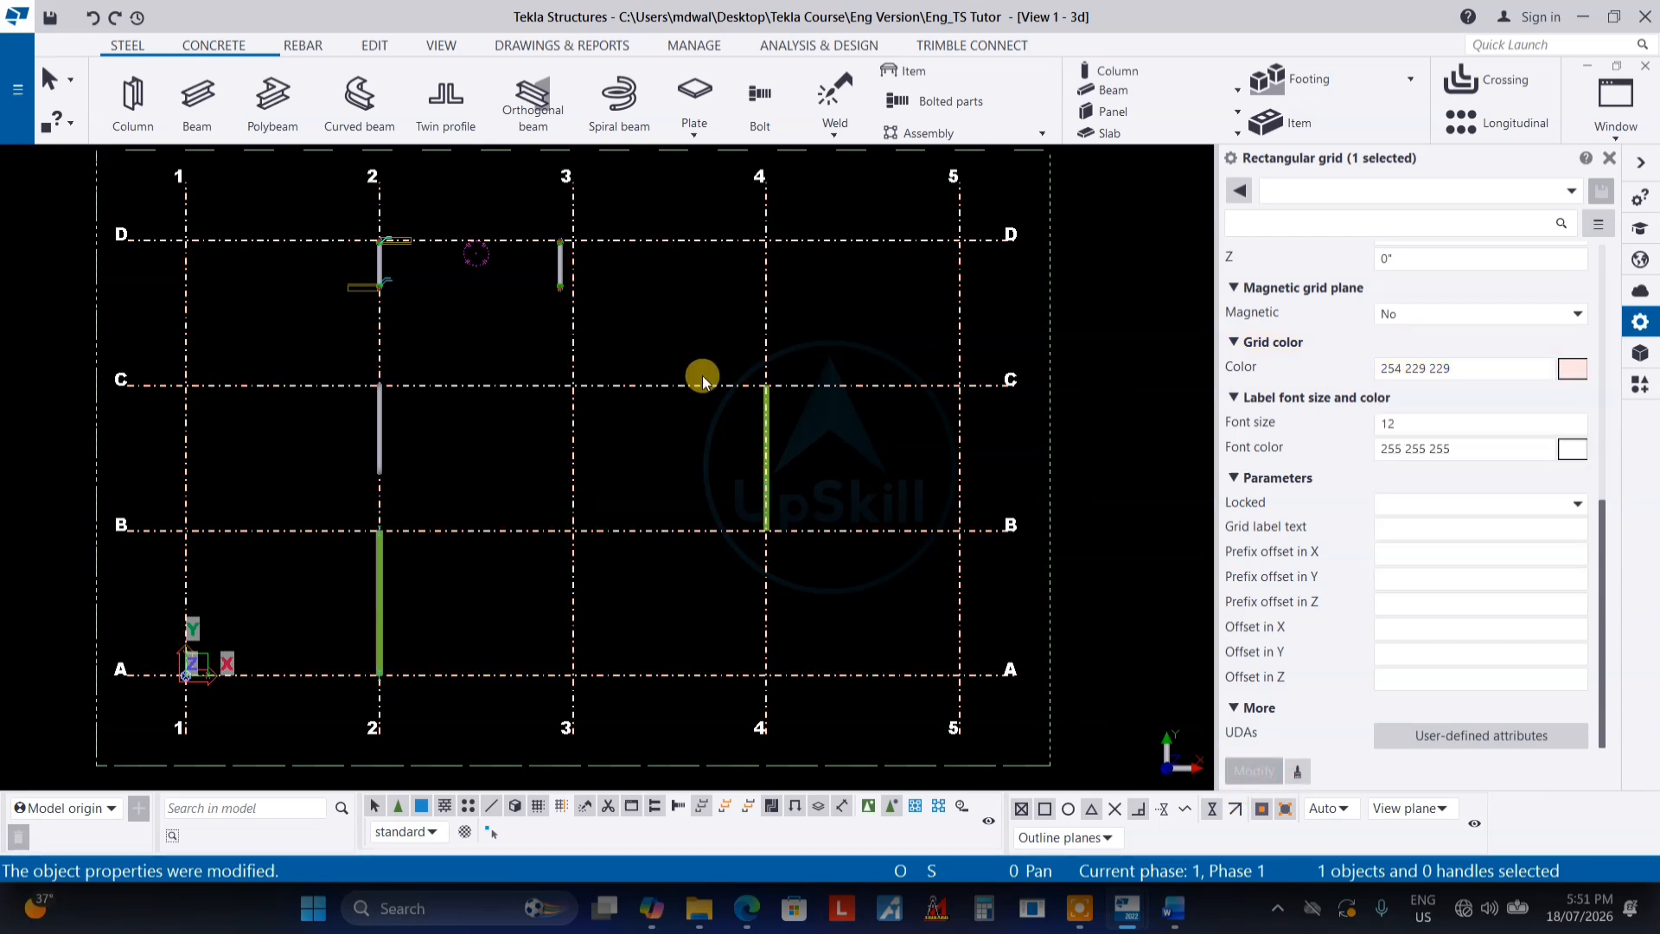
# Set the grid color to white 255 255 255 and apply the change
pyautogui.click(1577, 374)
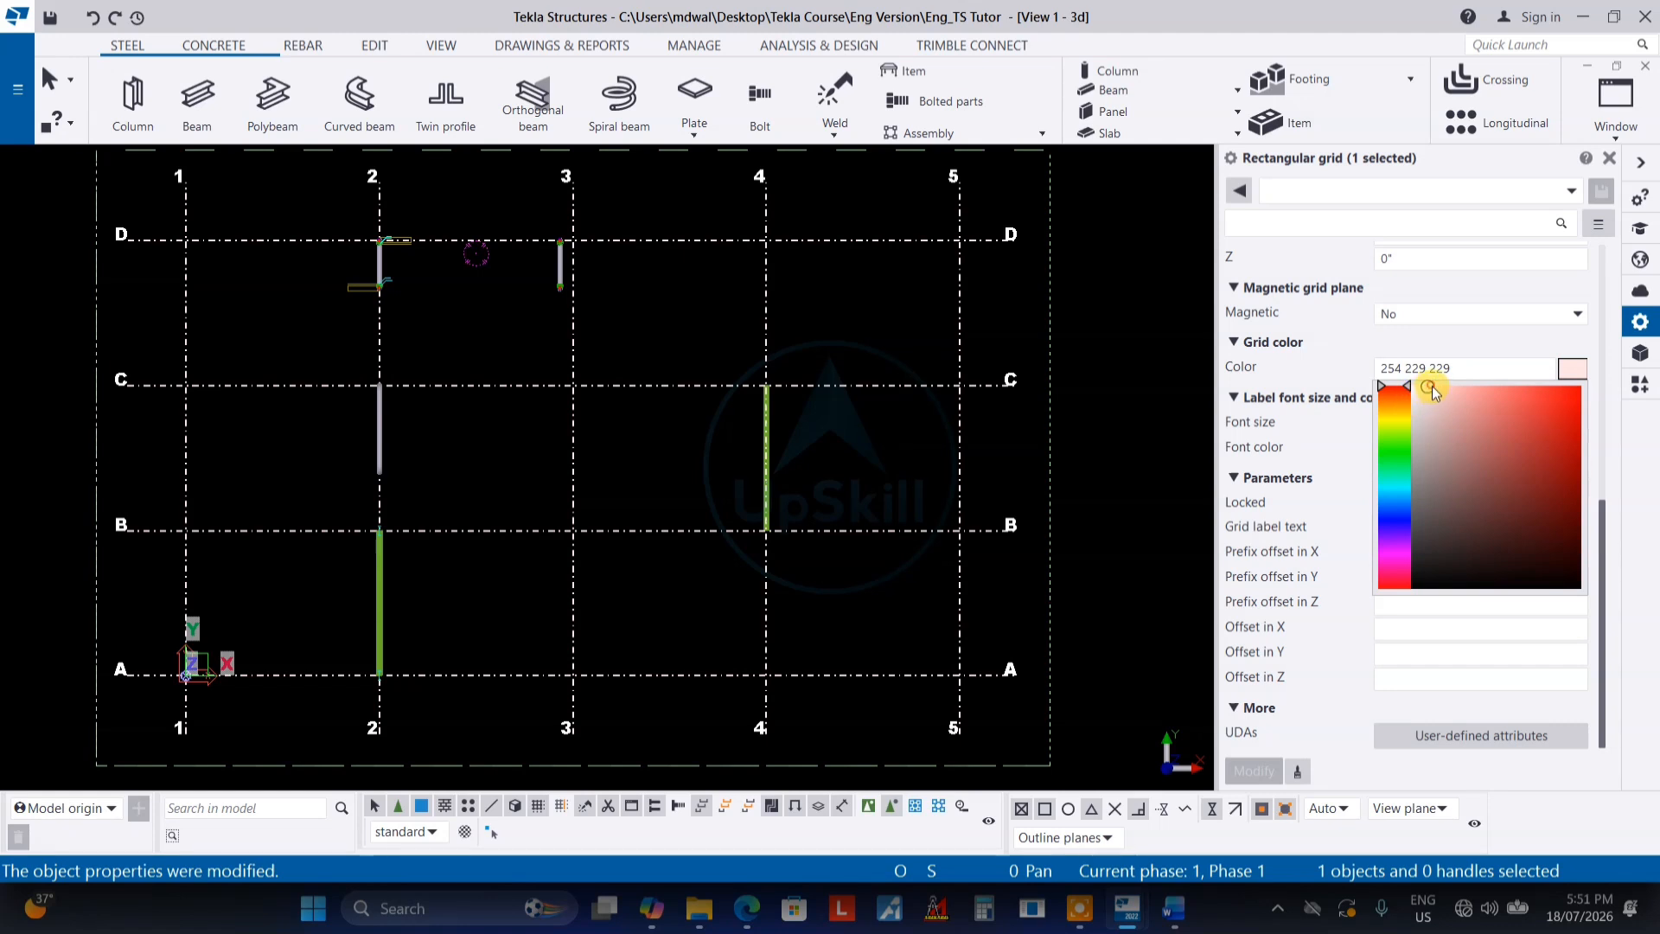
pyautogui.click(1413, 387)
pyautogui.click(1253, 770)
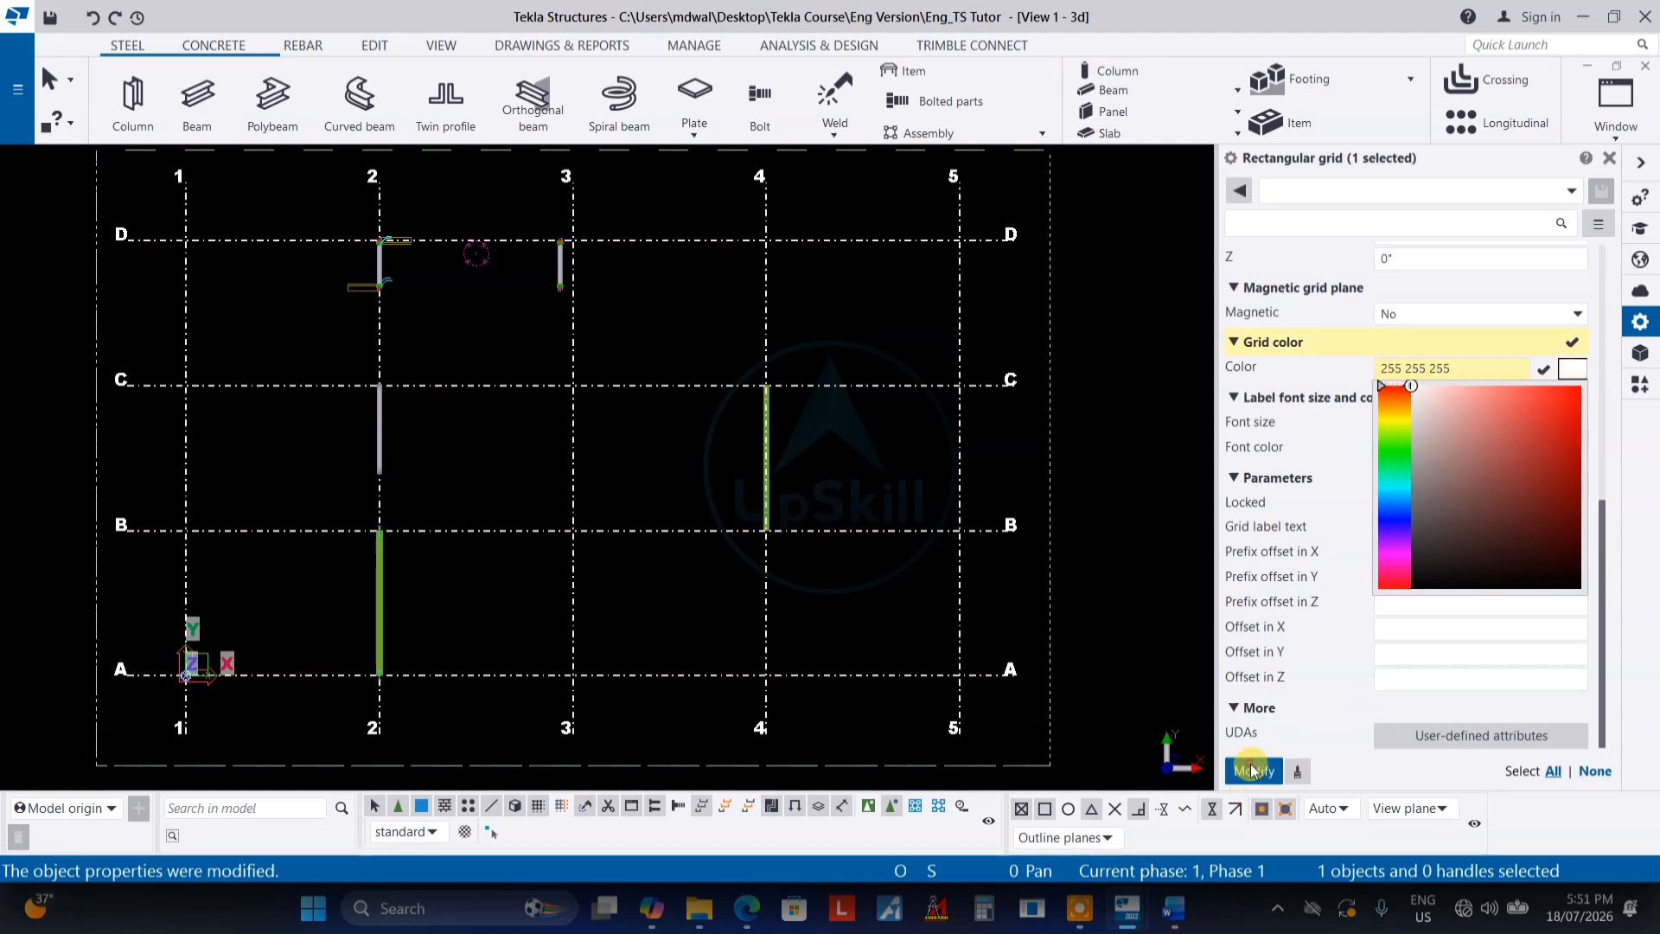
# Try to enter 258 255 255 as the grid color value and exclude that change
pyautogui.tripleClick(1453, 370)
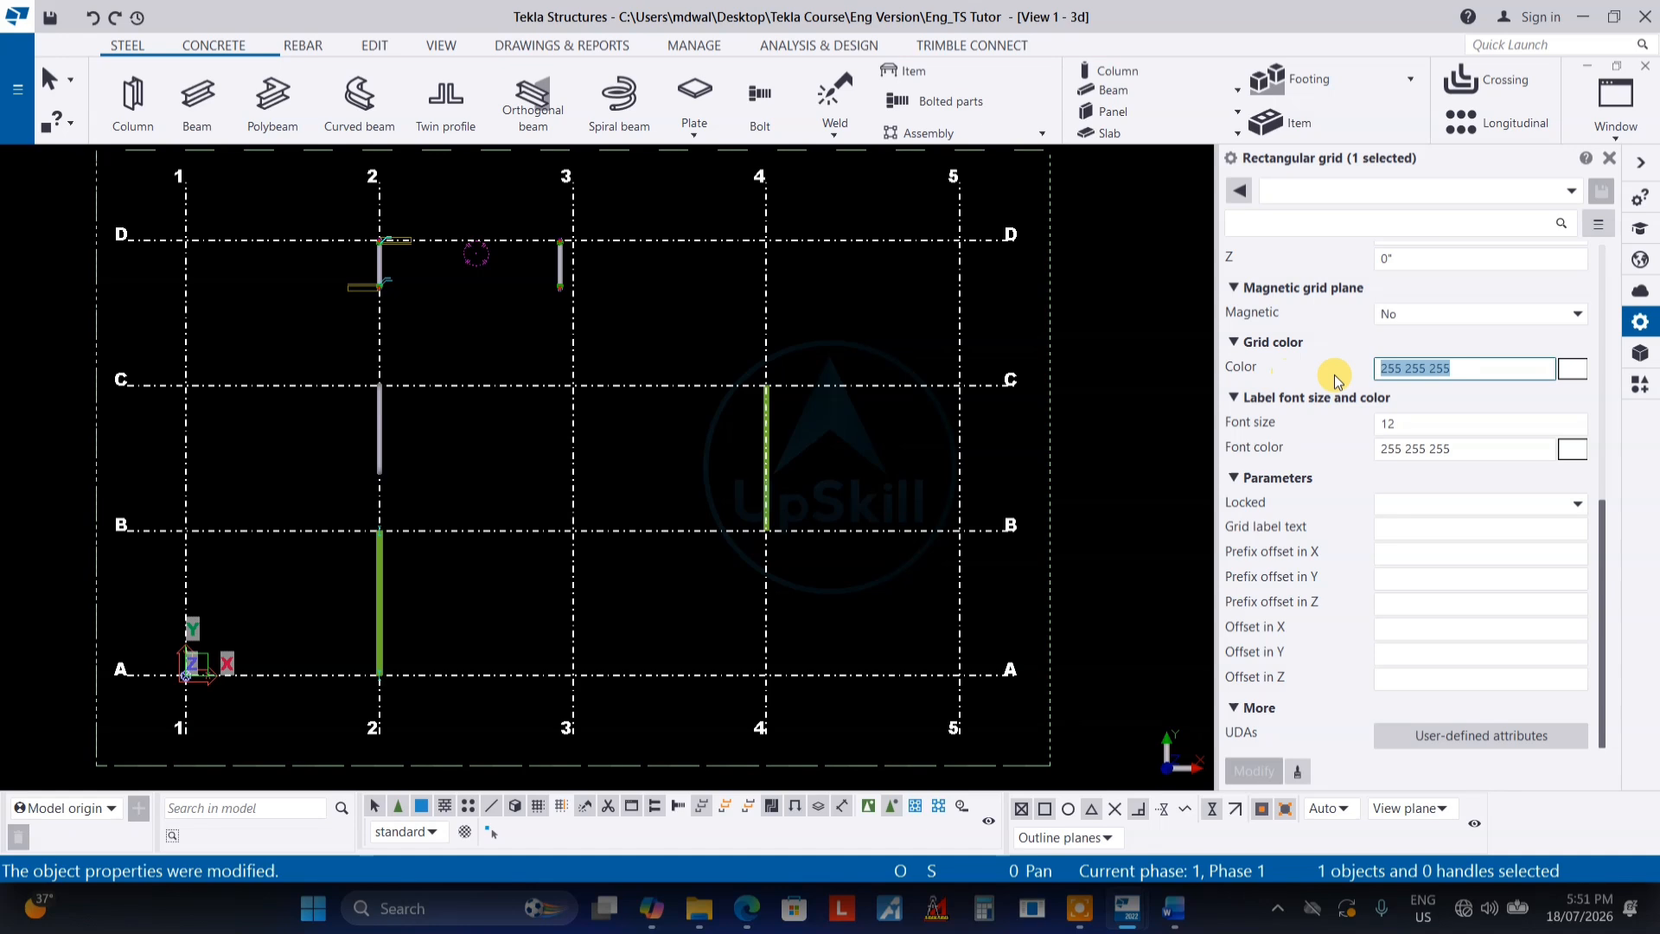
pyautogui.click(1441, 369)
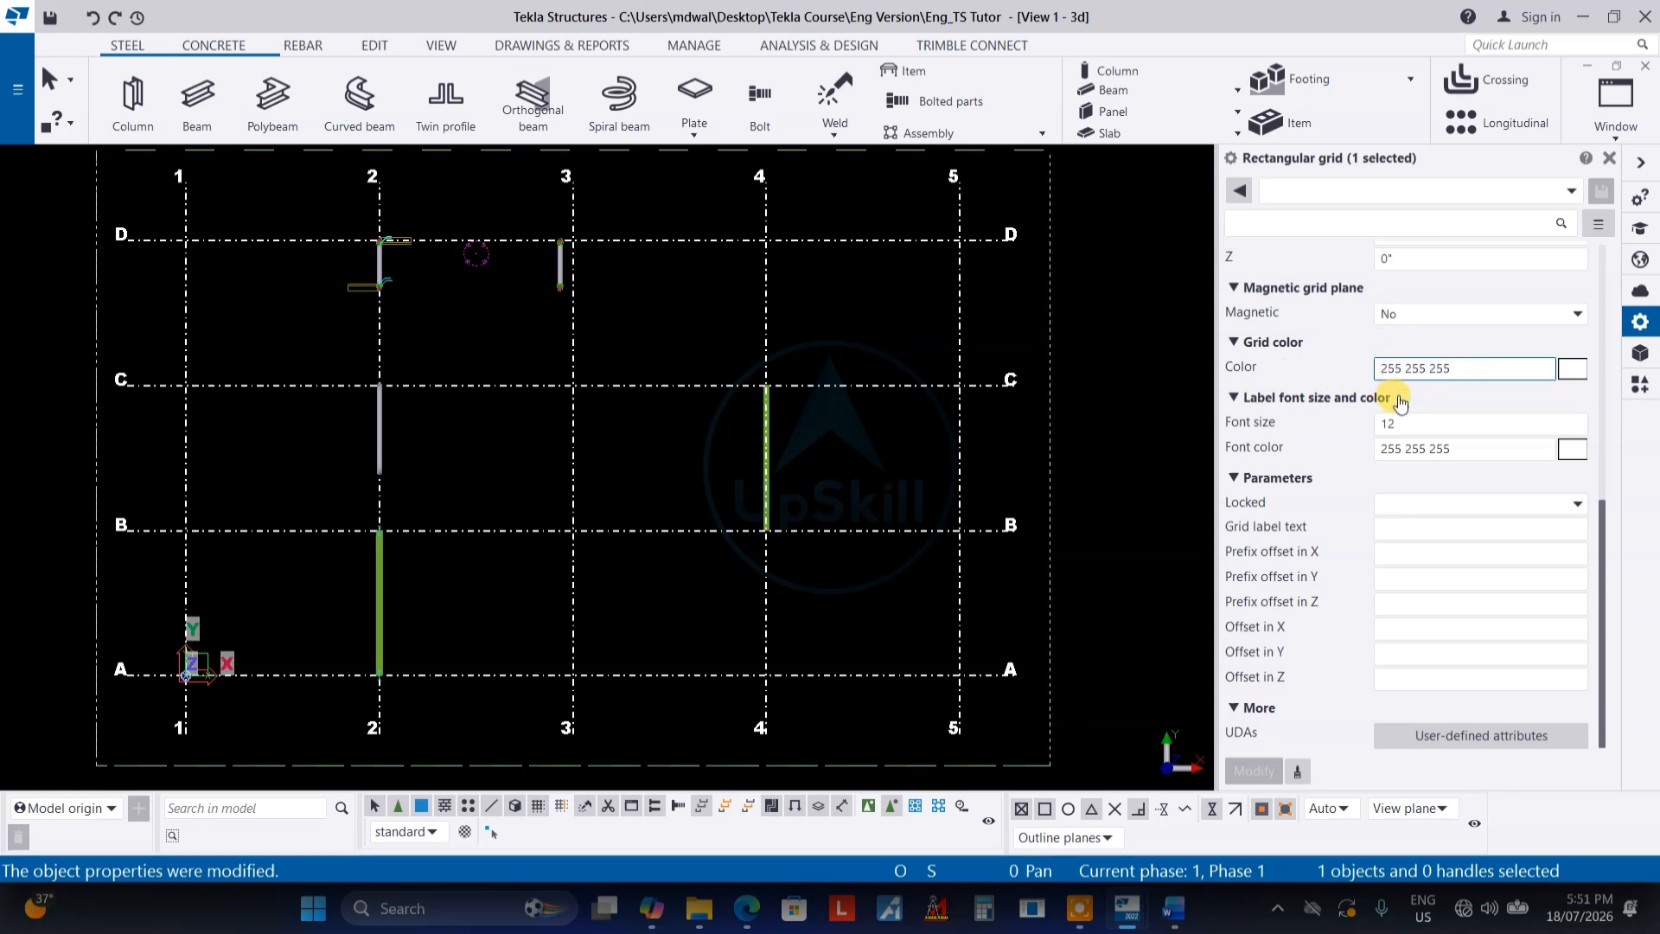
pyautogui.press('BackSpace')
pyautogui.write('8')
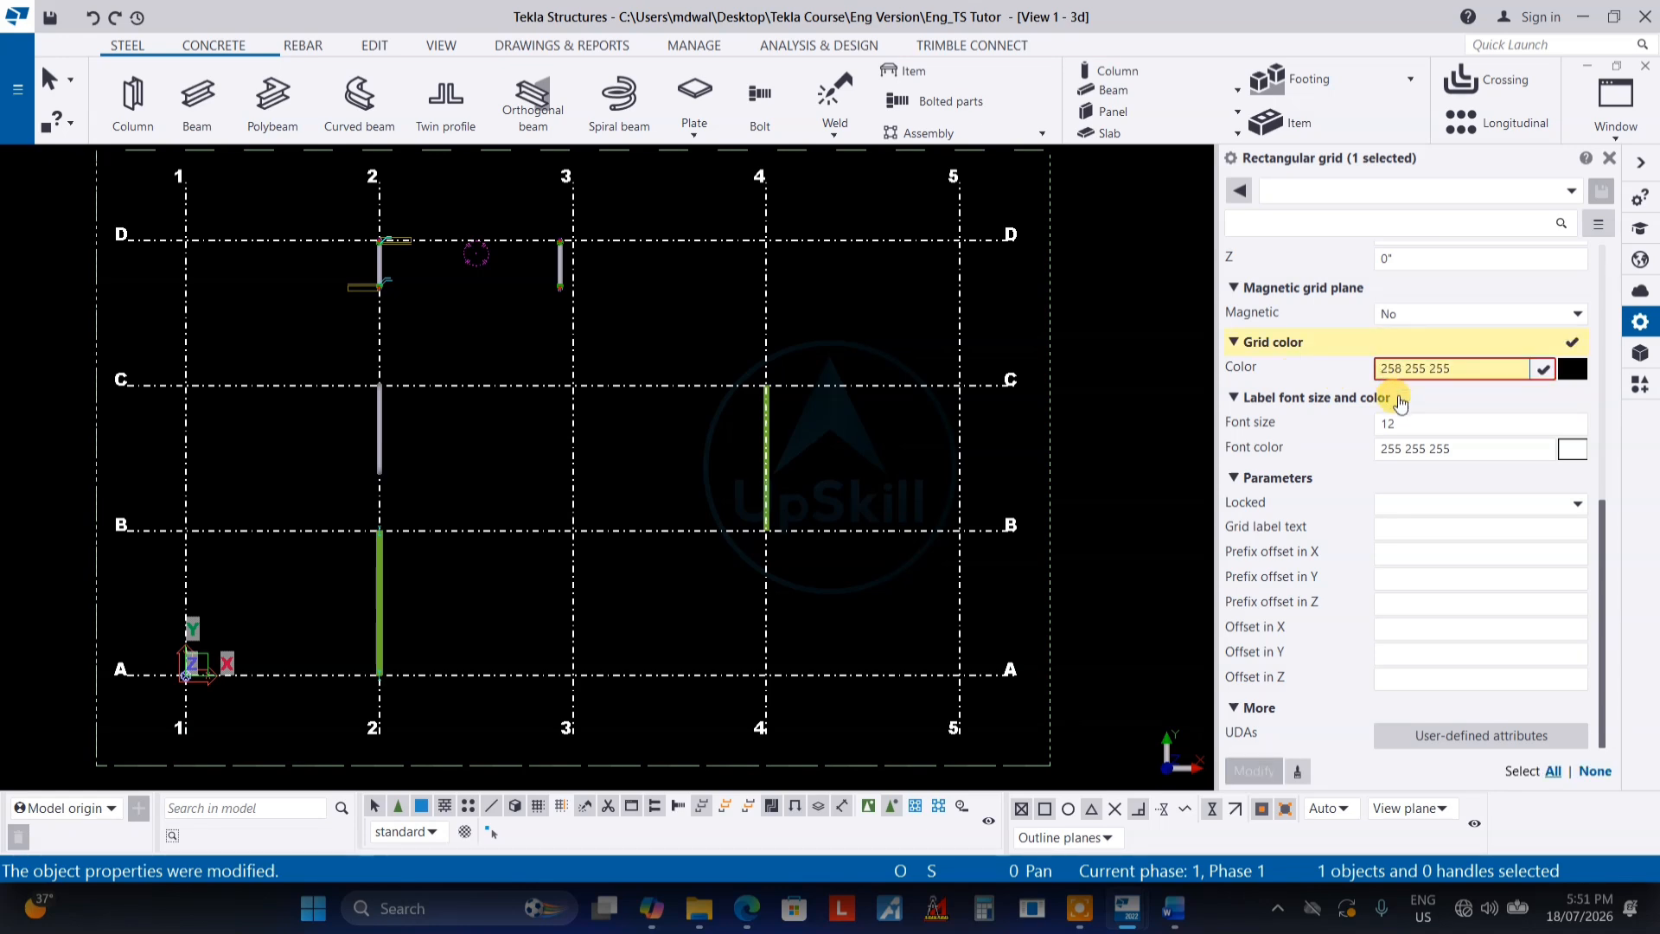
pyautogui.click(1544, 368)
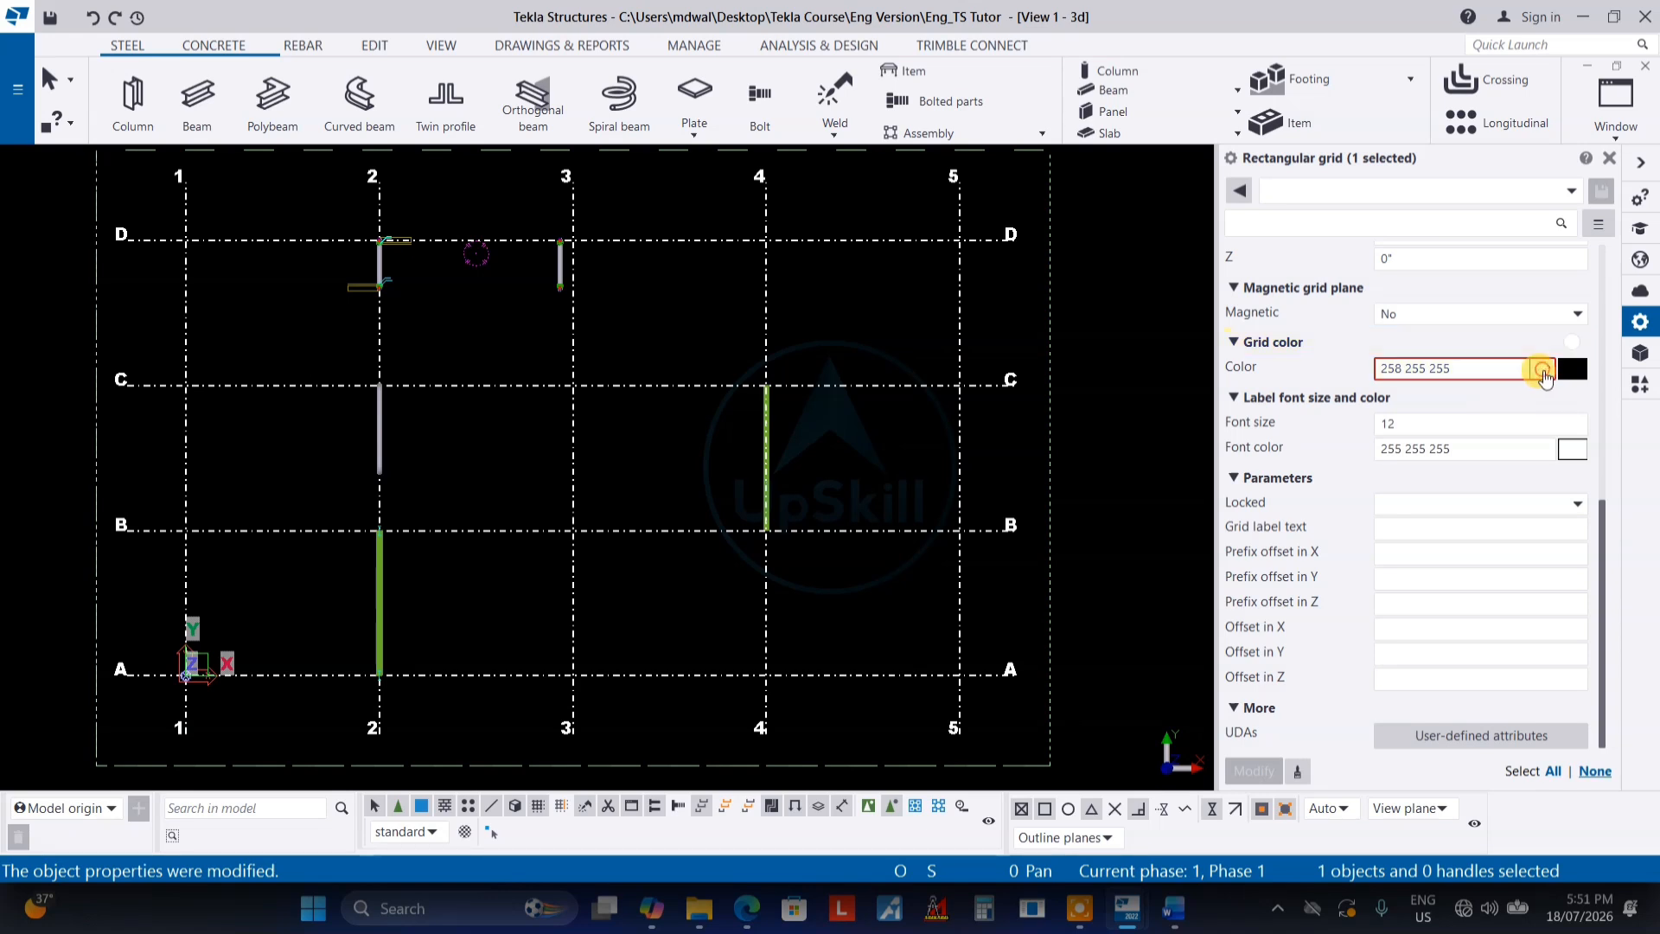
# Pick 209 158 158 as the grid color and return it to white 255 255 255
pyautogui.click(1573, 368)
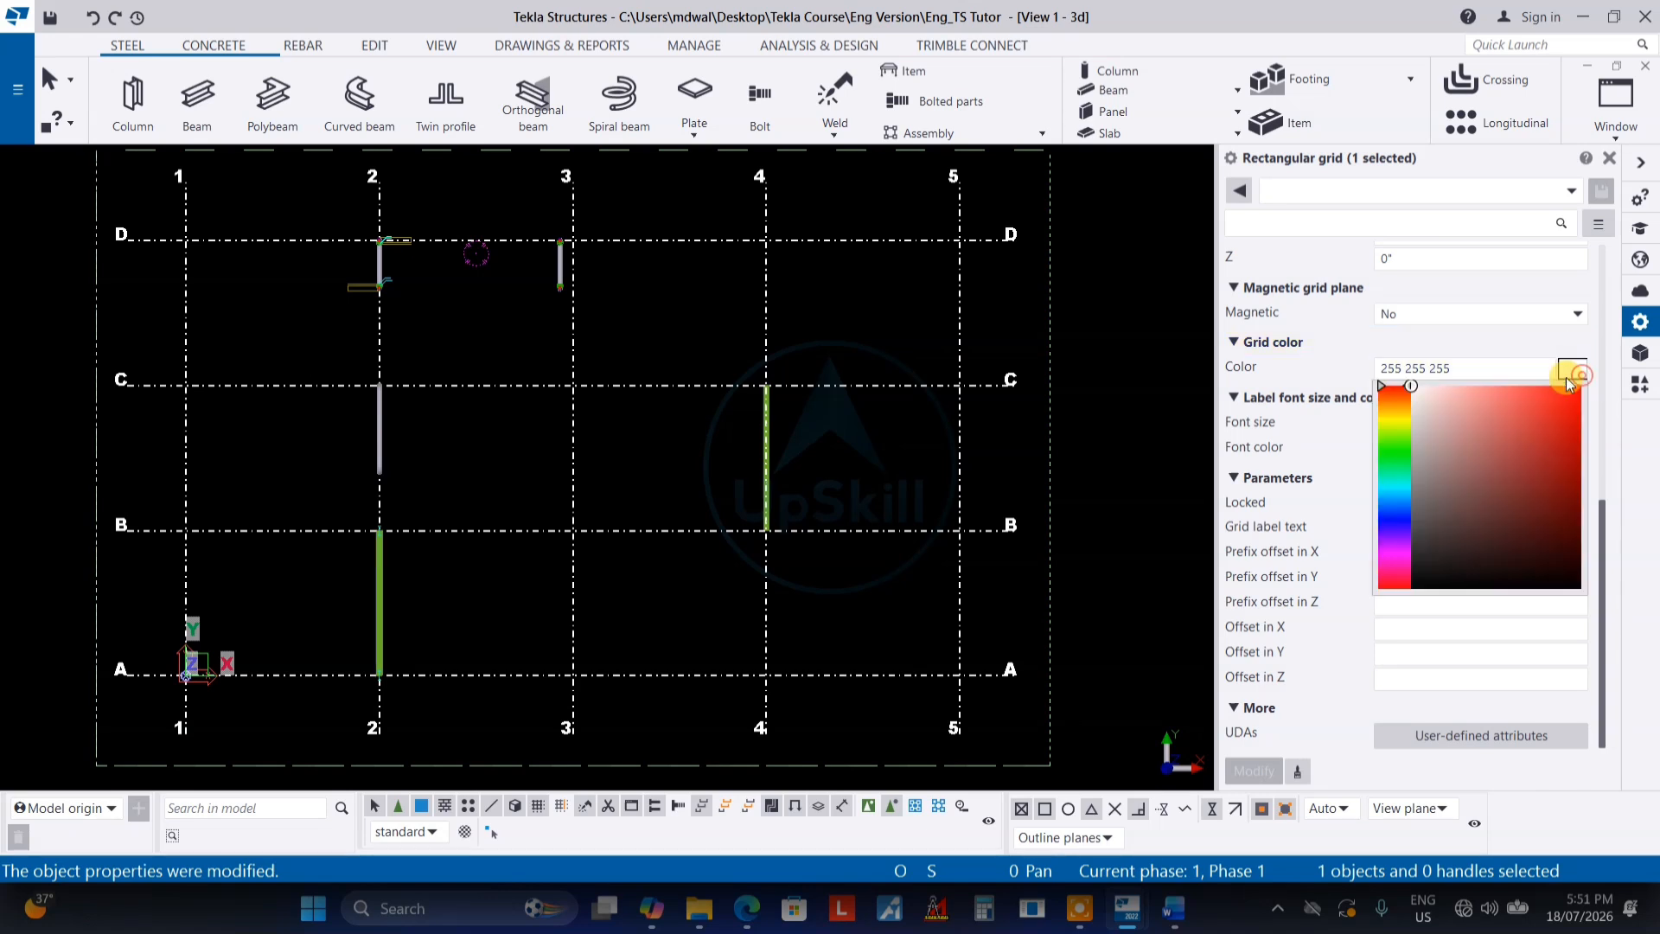
pyautogui.click(1409, 403)
pyautogui.click(1466, 367)
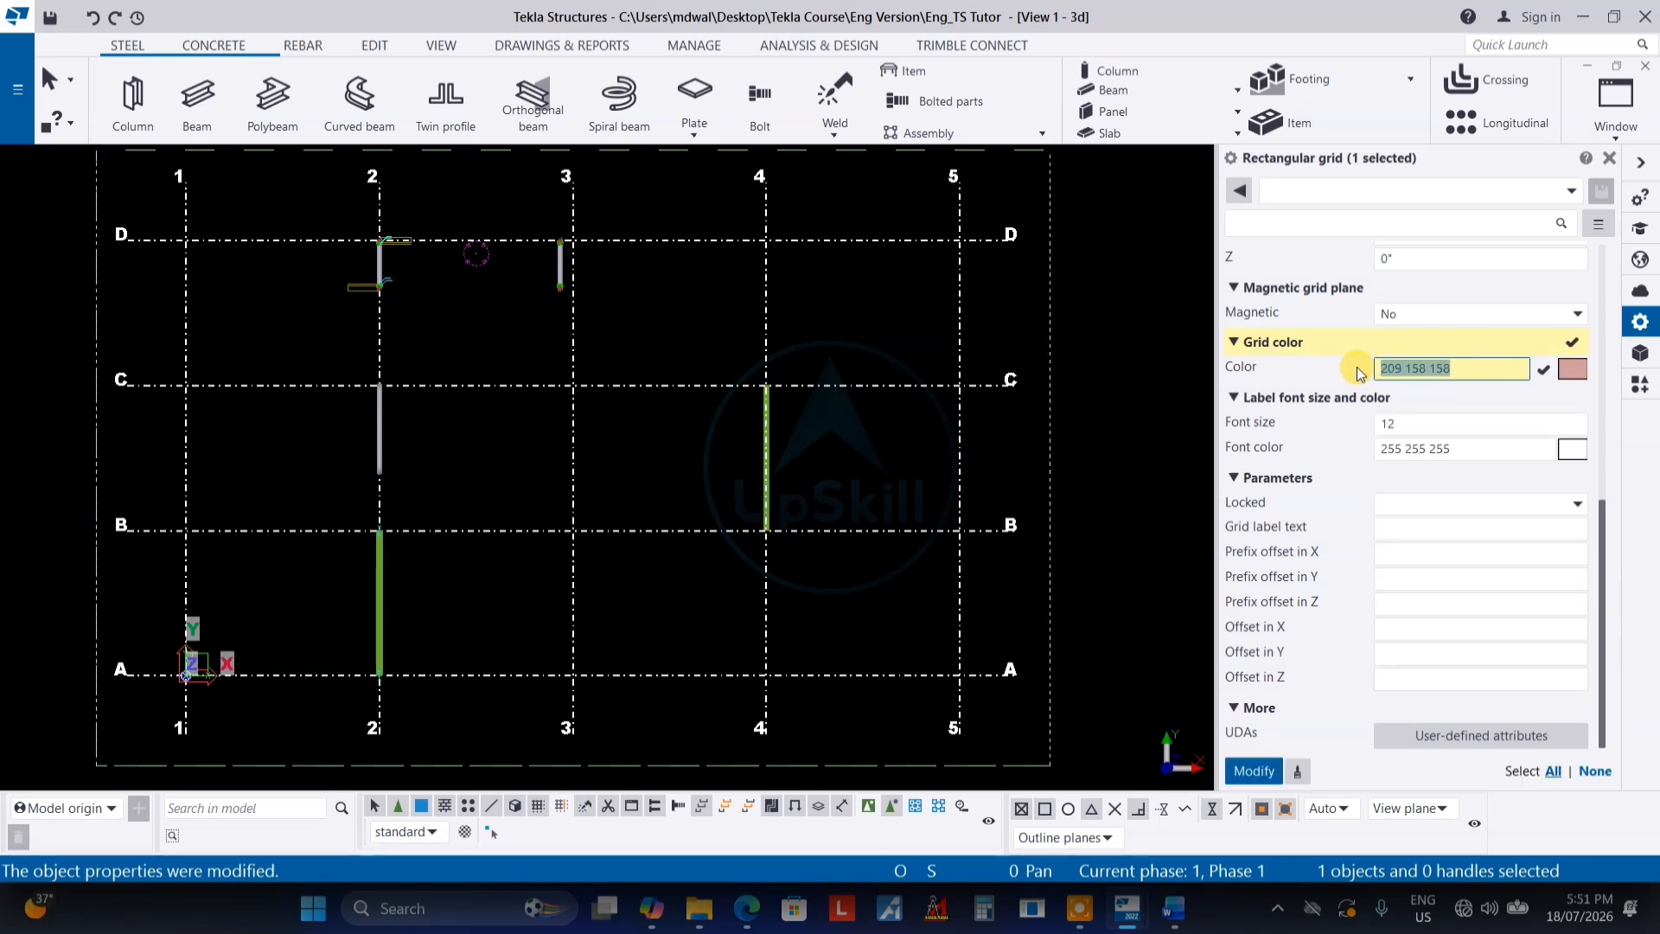
pyautogui.click(1572, 369)
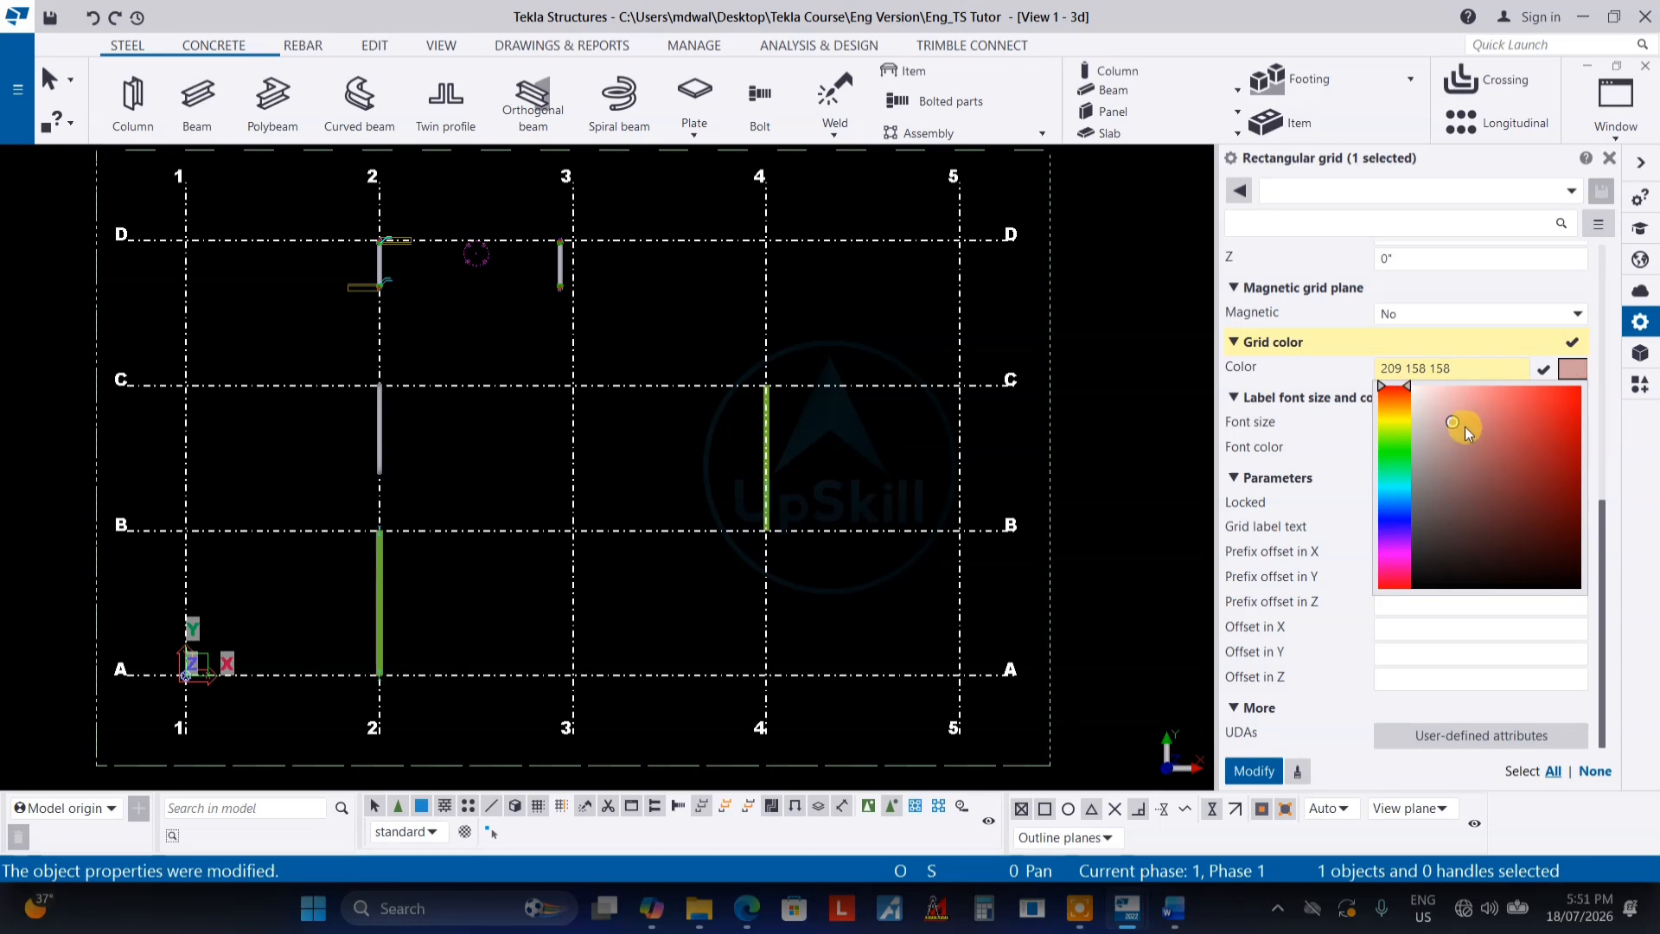
pyautogui.click(1408, 387)
pyautogui.click(1475, 640)
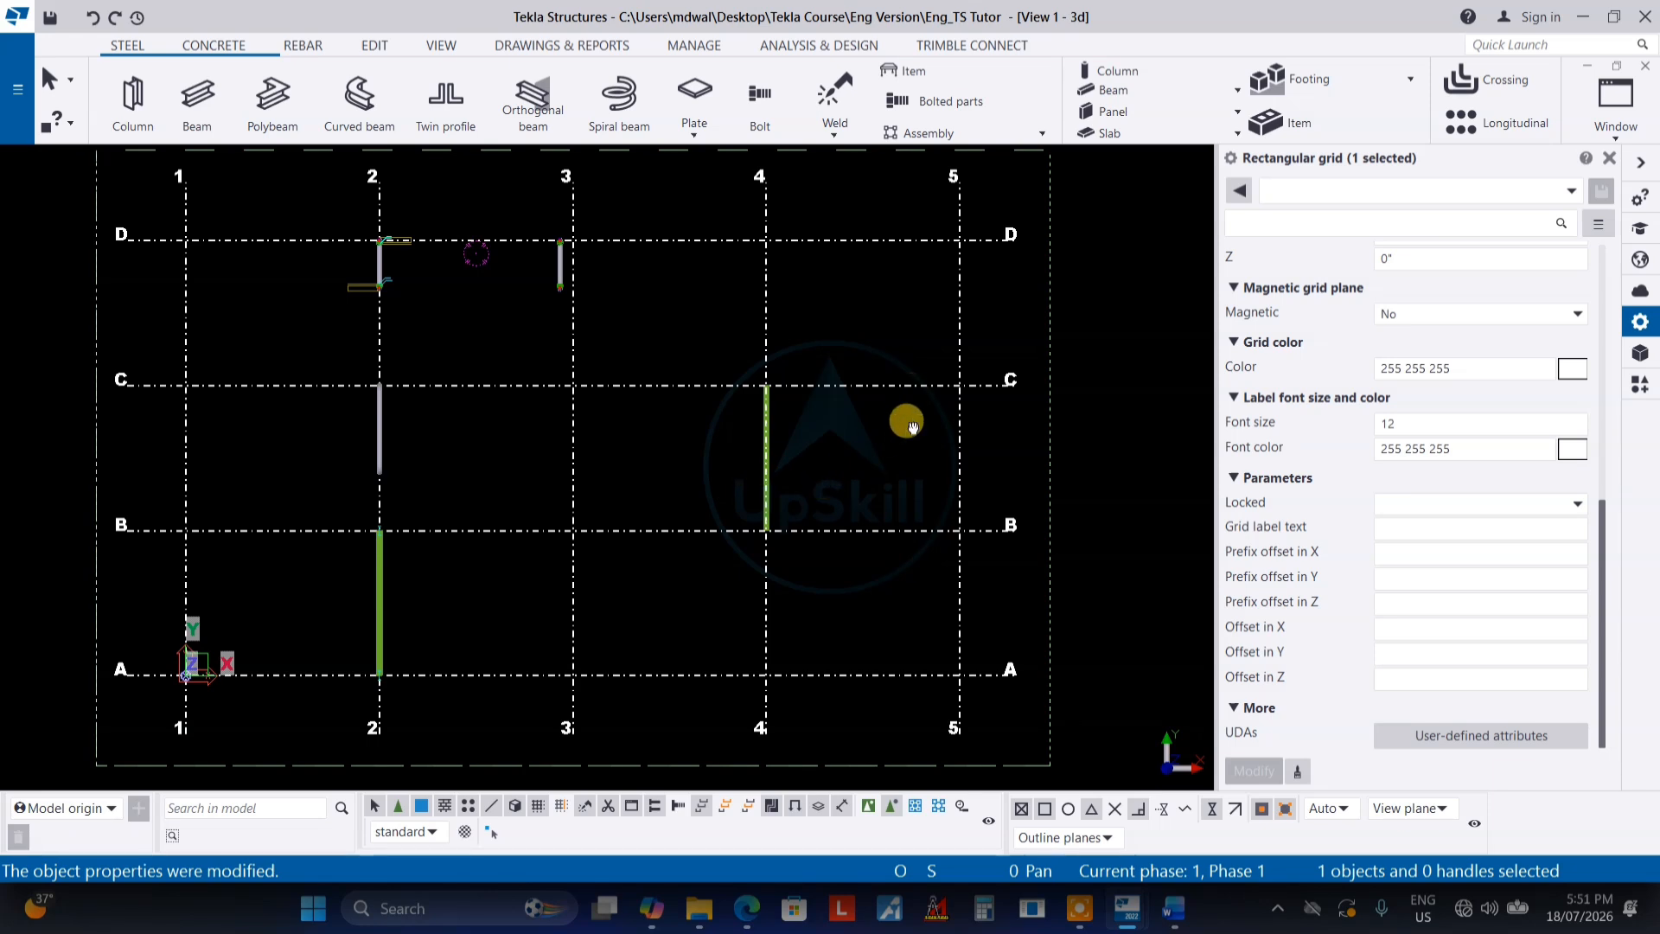
# Set the grid label font size to 15 and then to 50, applying each value
pyautogui.moveTo(907, 422); pyautogui.dragTo(882, 578, button='middle')
pyautogui.scroll(2, 1031, 400)
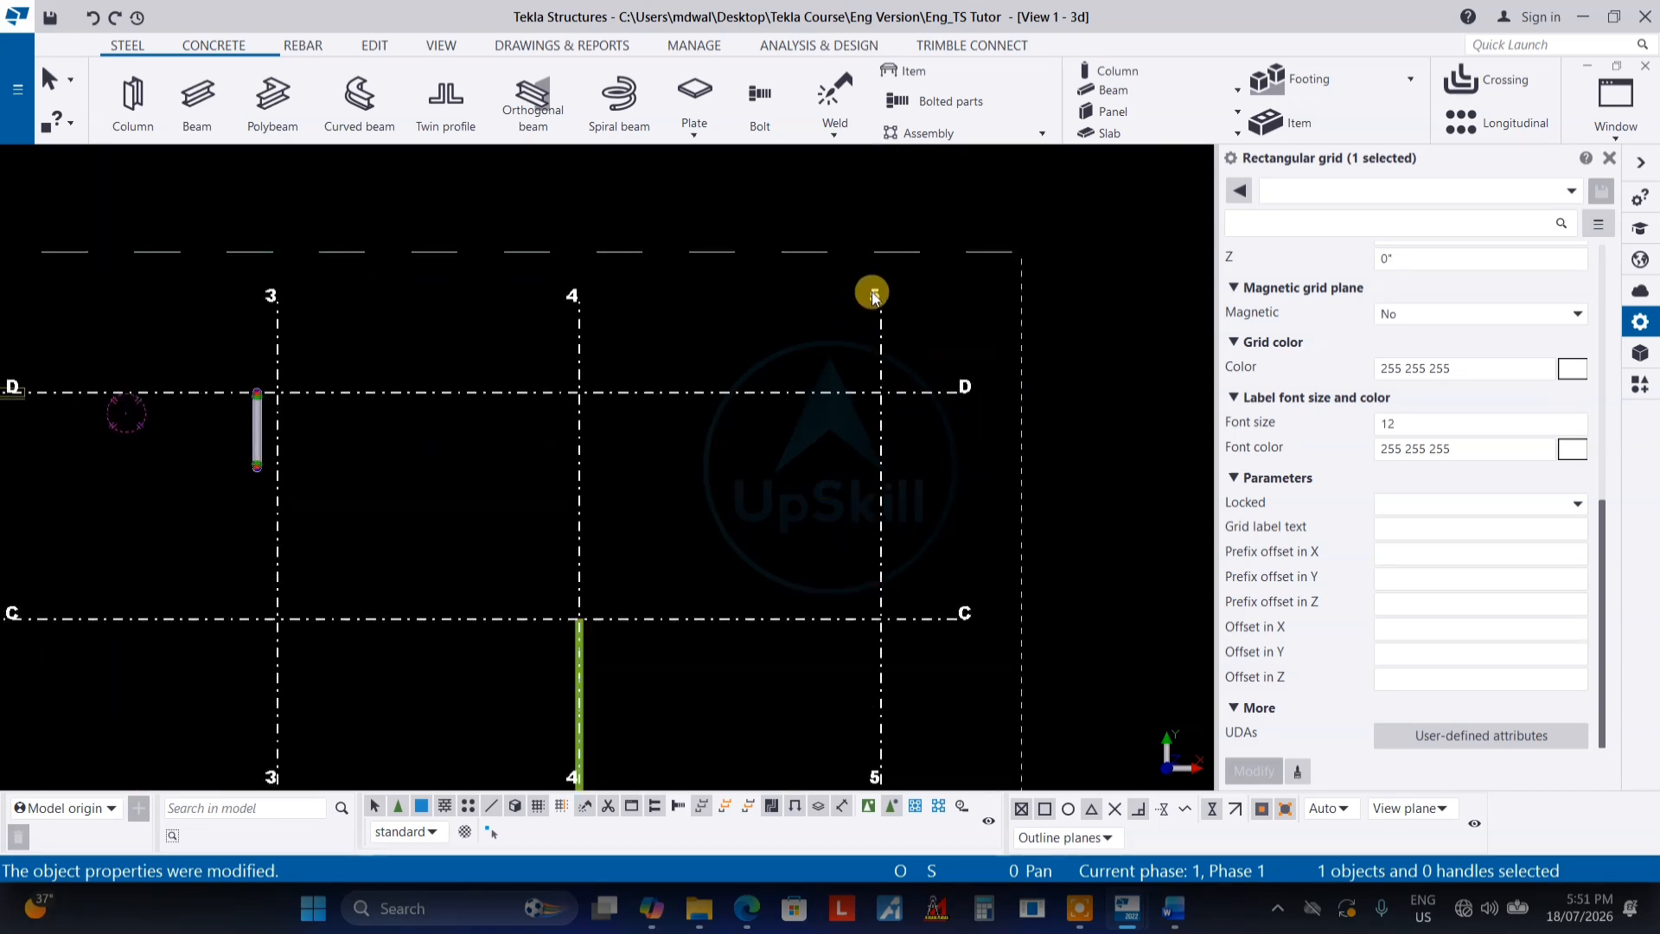
pyautogui.doubleClick(1382, 422)
pyautogui.write('15')
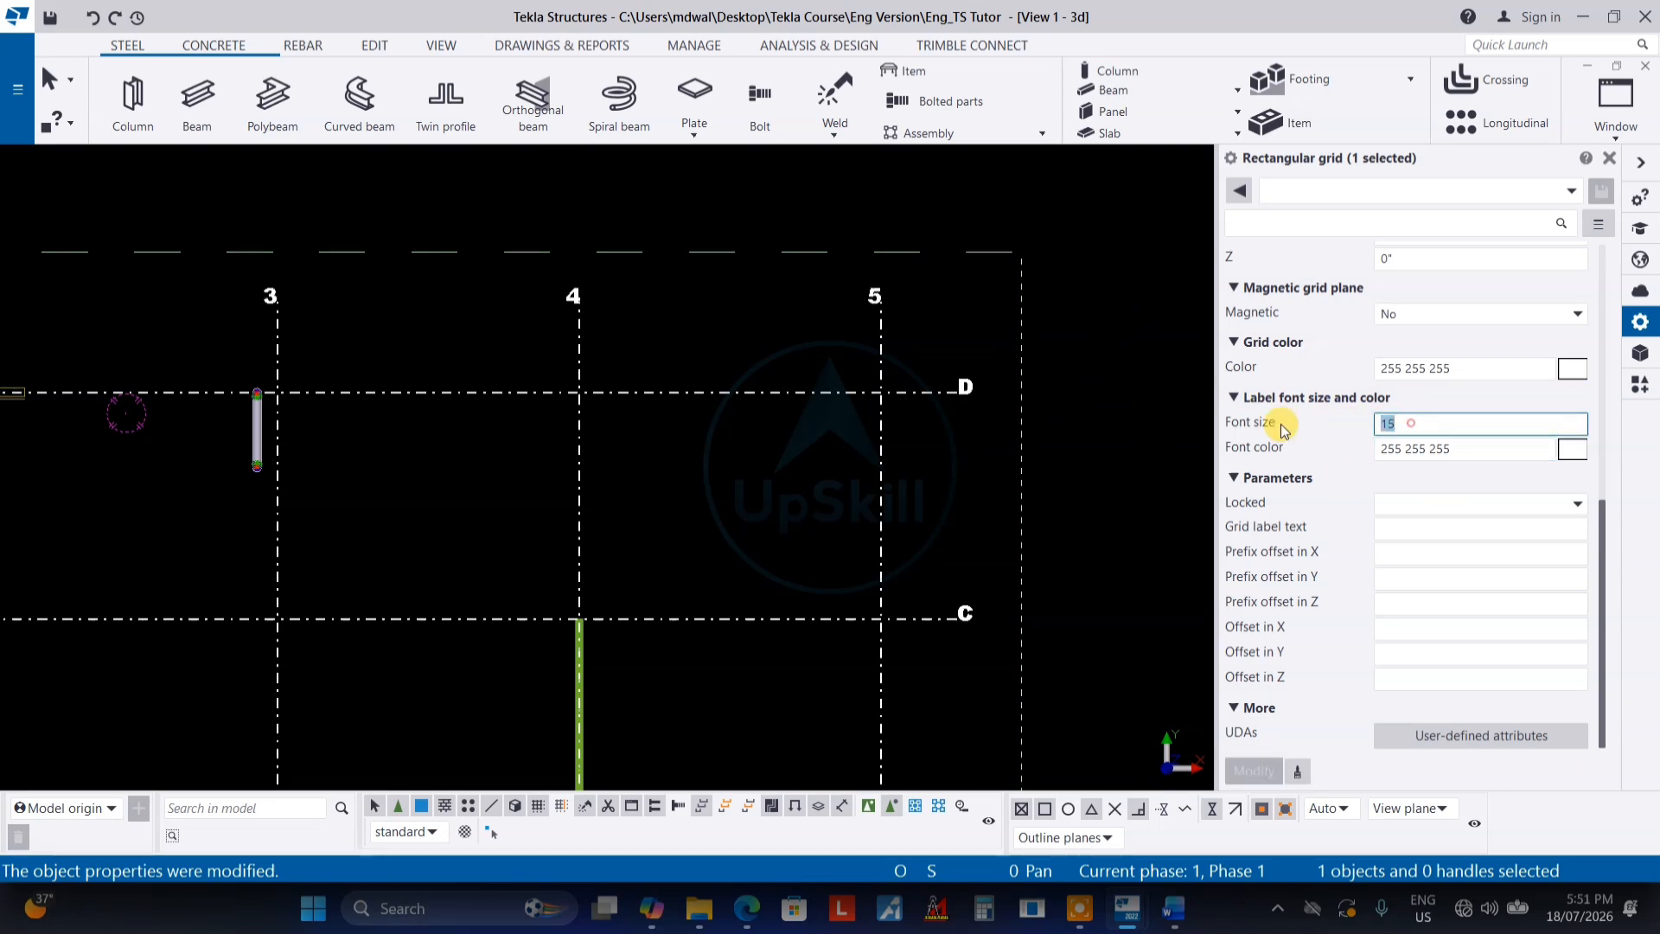
pyautogui.write('50')
pyautogui.press('Return')
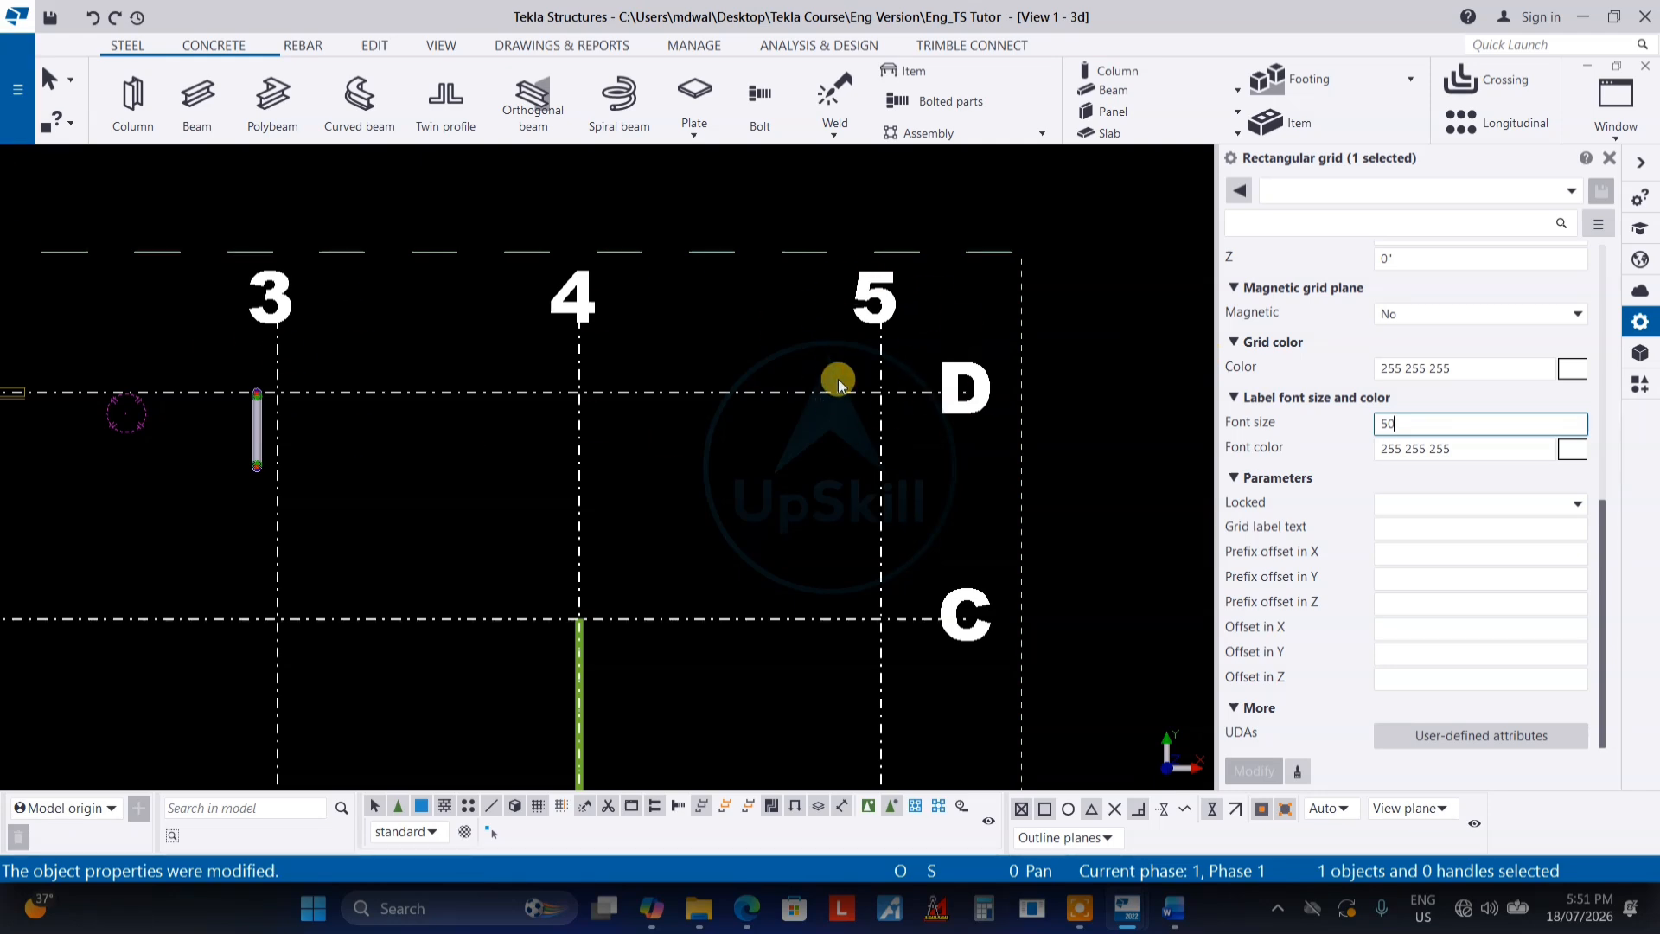
# Set the grid label font size to 12 and apply it
pyautogui.doubleClick(1496, 421)
pyautogui.write('12')
pyautogui.press('Return')
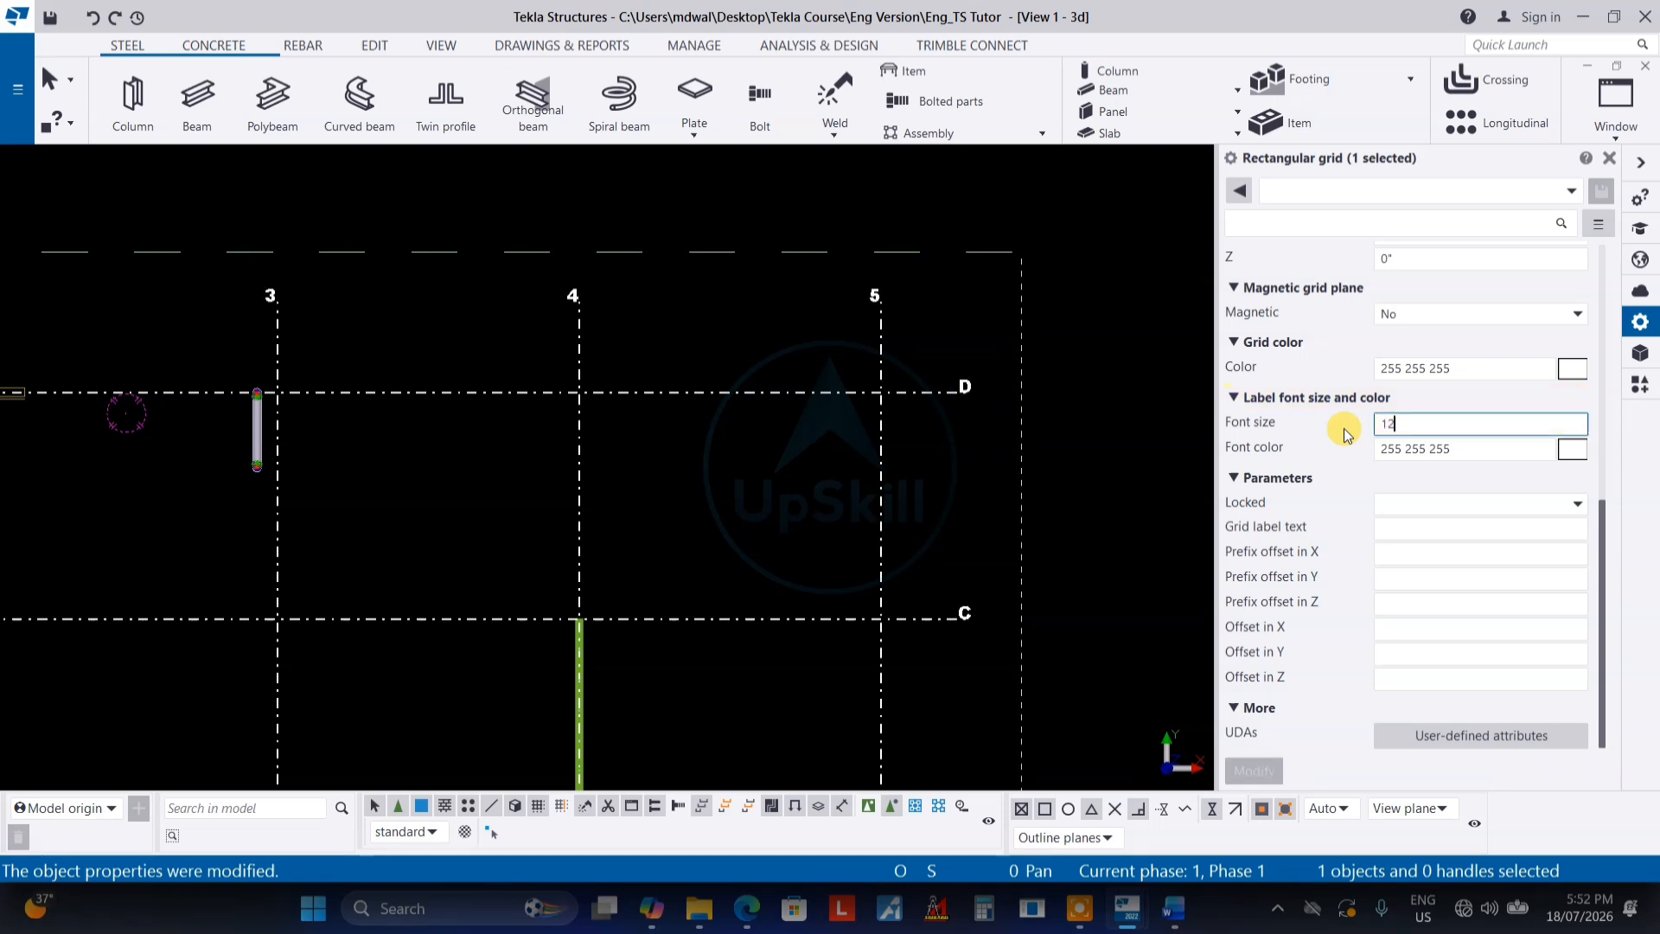
pyautogui.scroll(2, 899, 282)
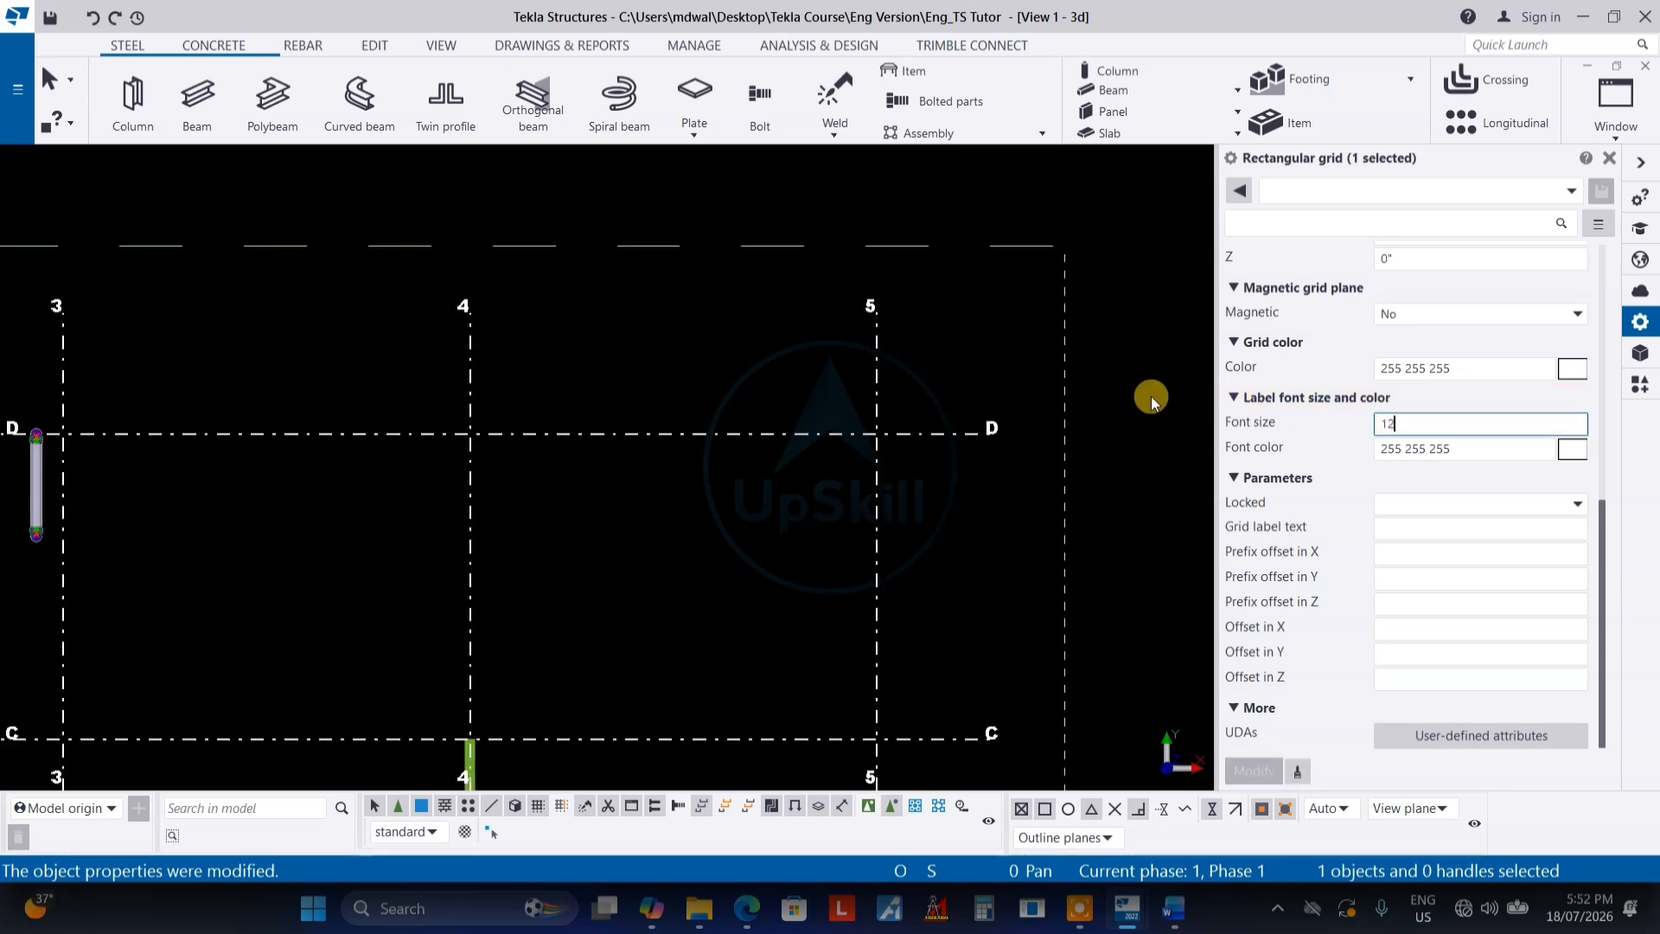
pyautogui.doubleClick(1388, 423)
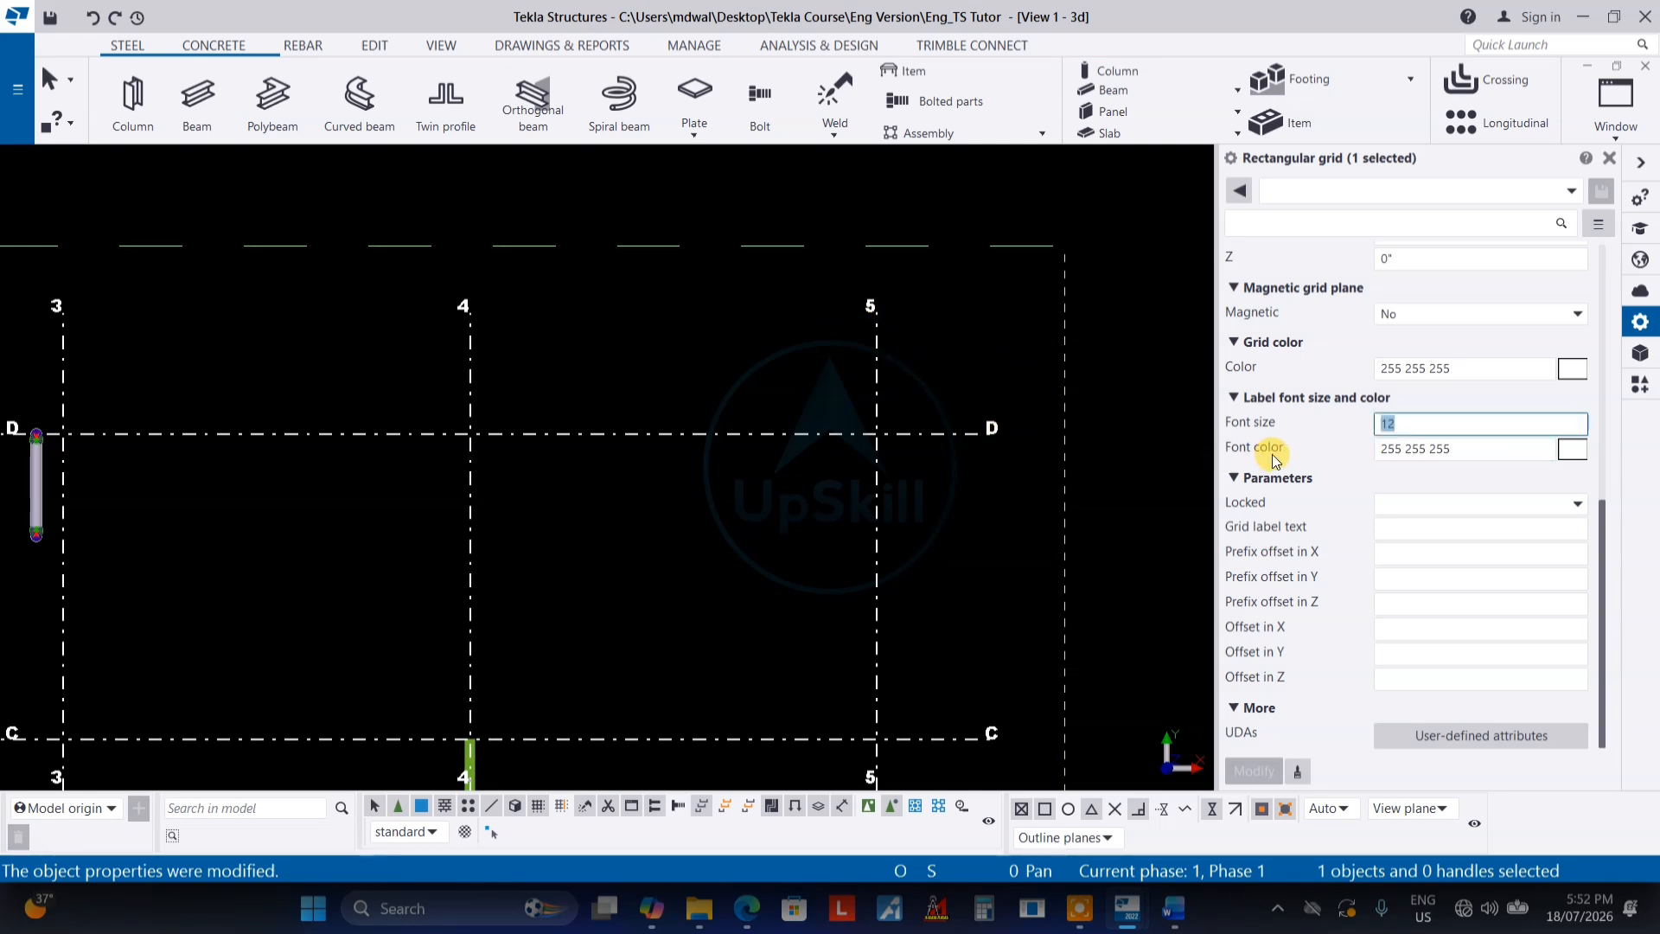
# Set the grid labels' font color to blue 25 77 232 and apply it
pyautogui.scroll(-2, 971, 481)
pyautogui.scroll(2, 935, 299)
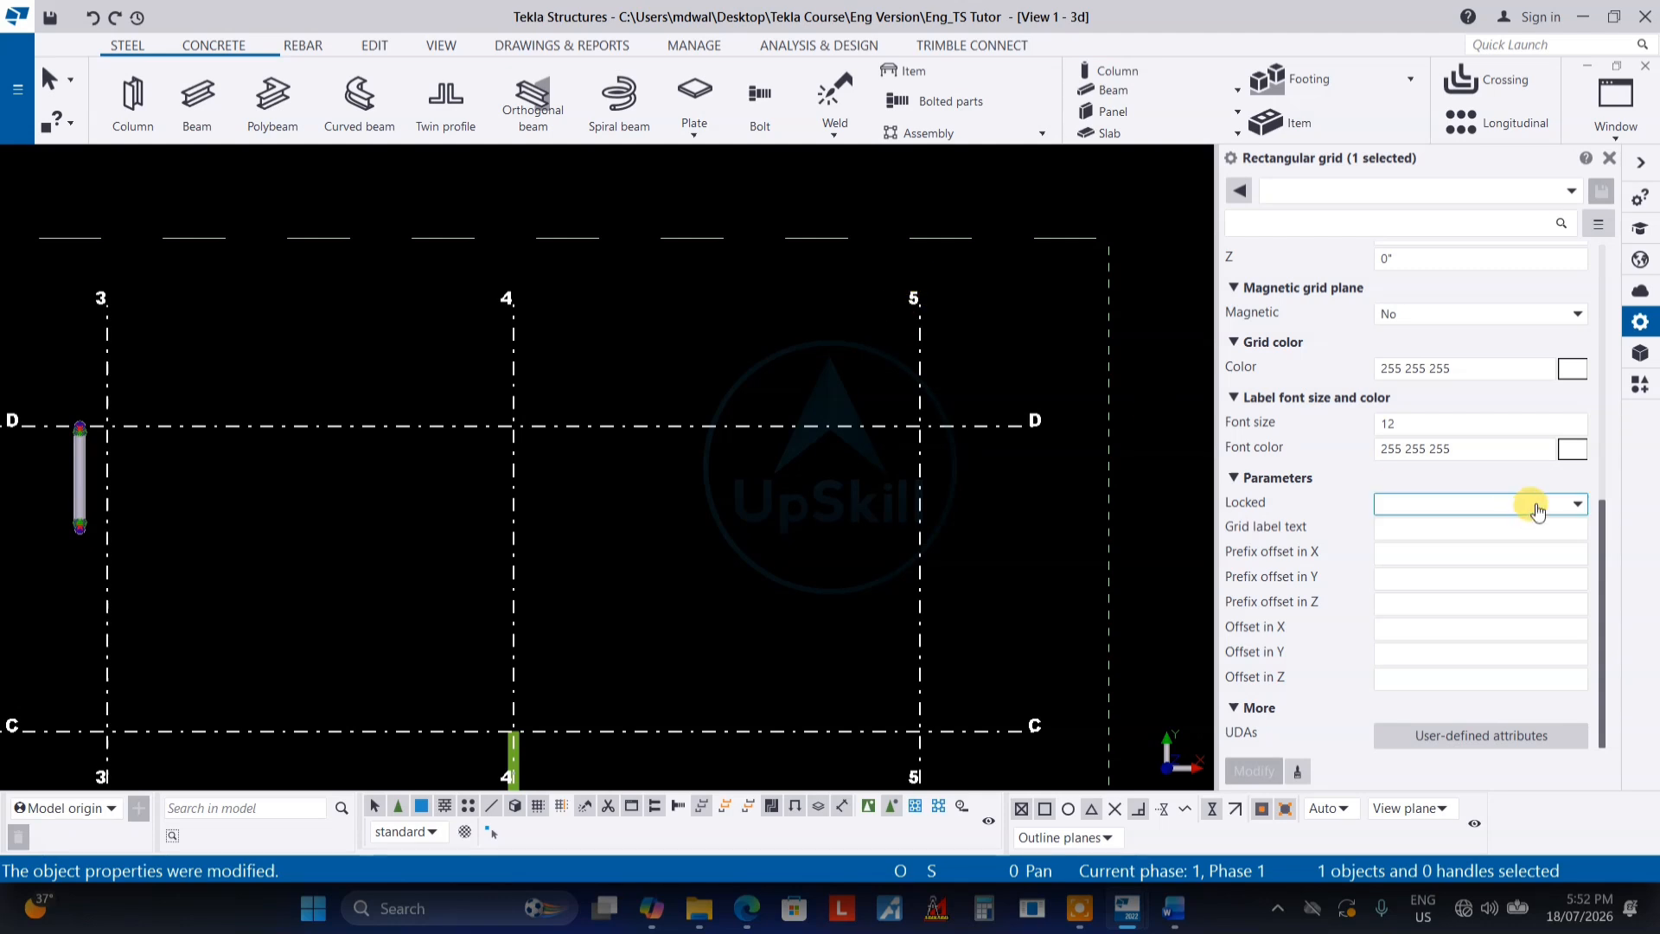
pyautogui.click(1570, 446)
pyautogui.moveTo(1499, 536)
pyautogui.mouseDown()
pyautogui.moveTo(1436, 645)
pyautogui.moveTo(1464, 598)
pyautogui.mouseUp()
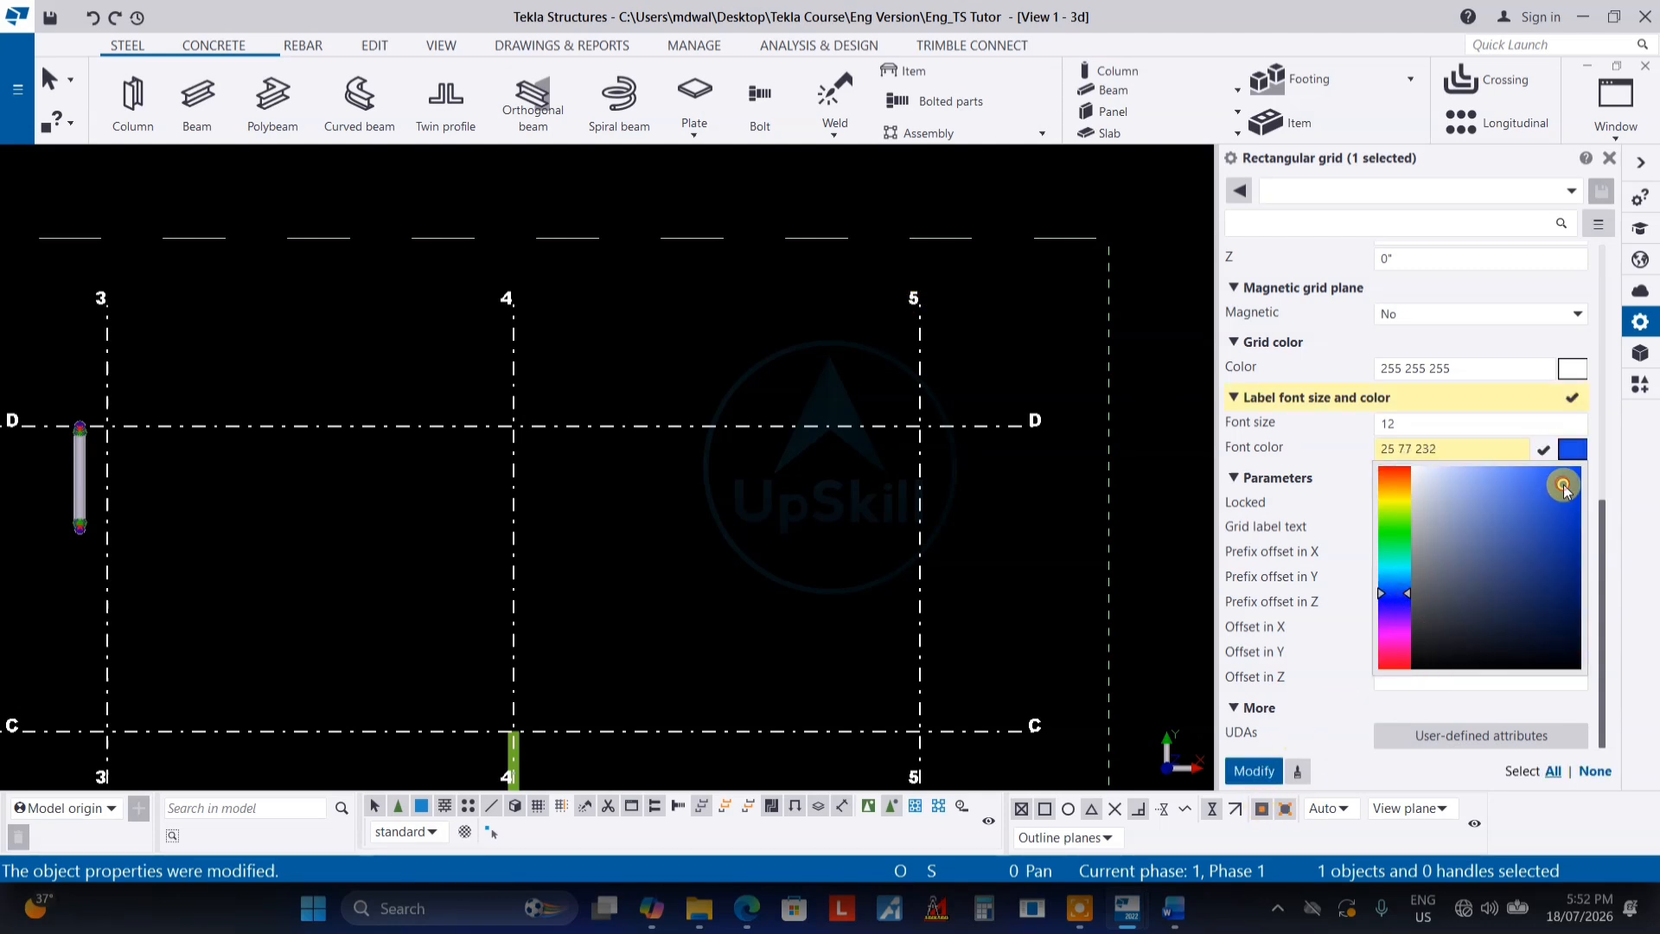
pyautogui.click(1253, 771)
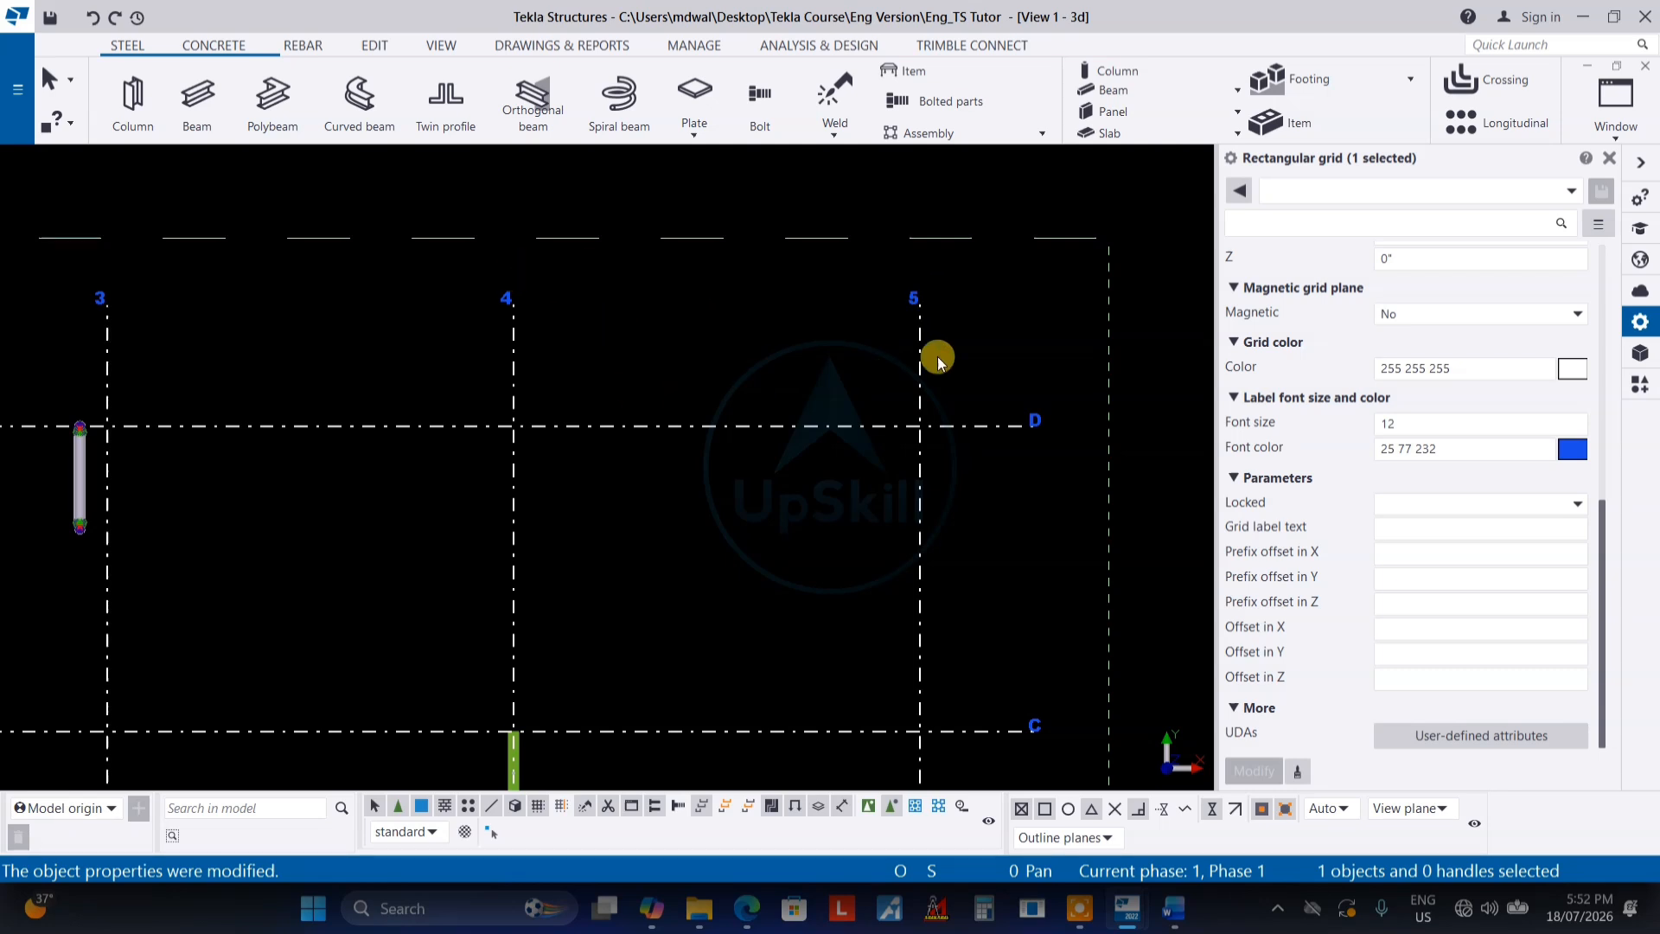
# Set the grid labels' font color to white 255 255 255 and apply it
pyautogui.click(1572, 449)
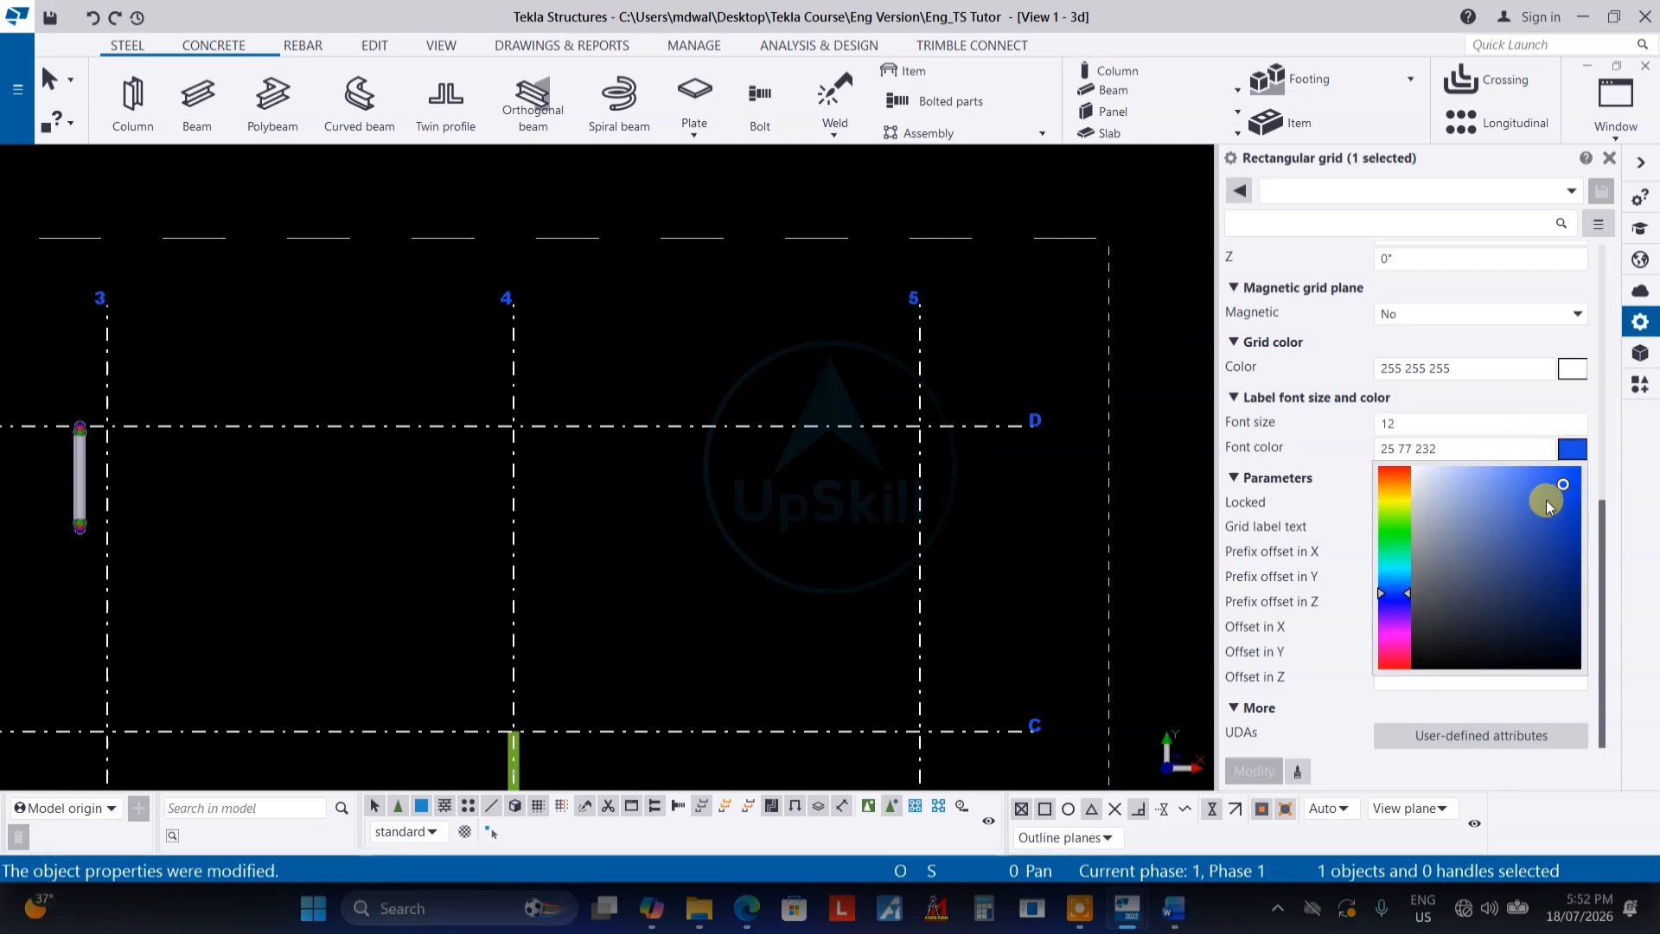
pyautogui.click(1521, 484)
pyautogui.moveTo(1505, 488); pyautogui.dragTo(1412, 467)
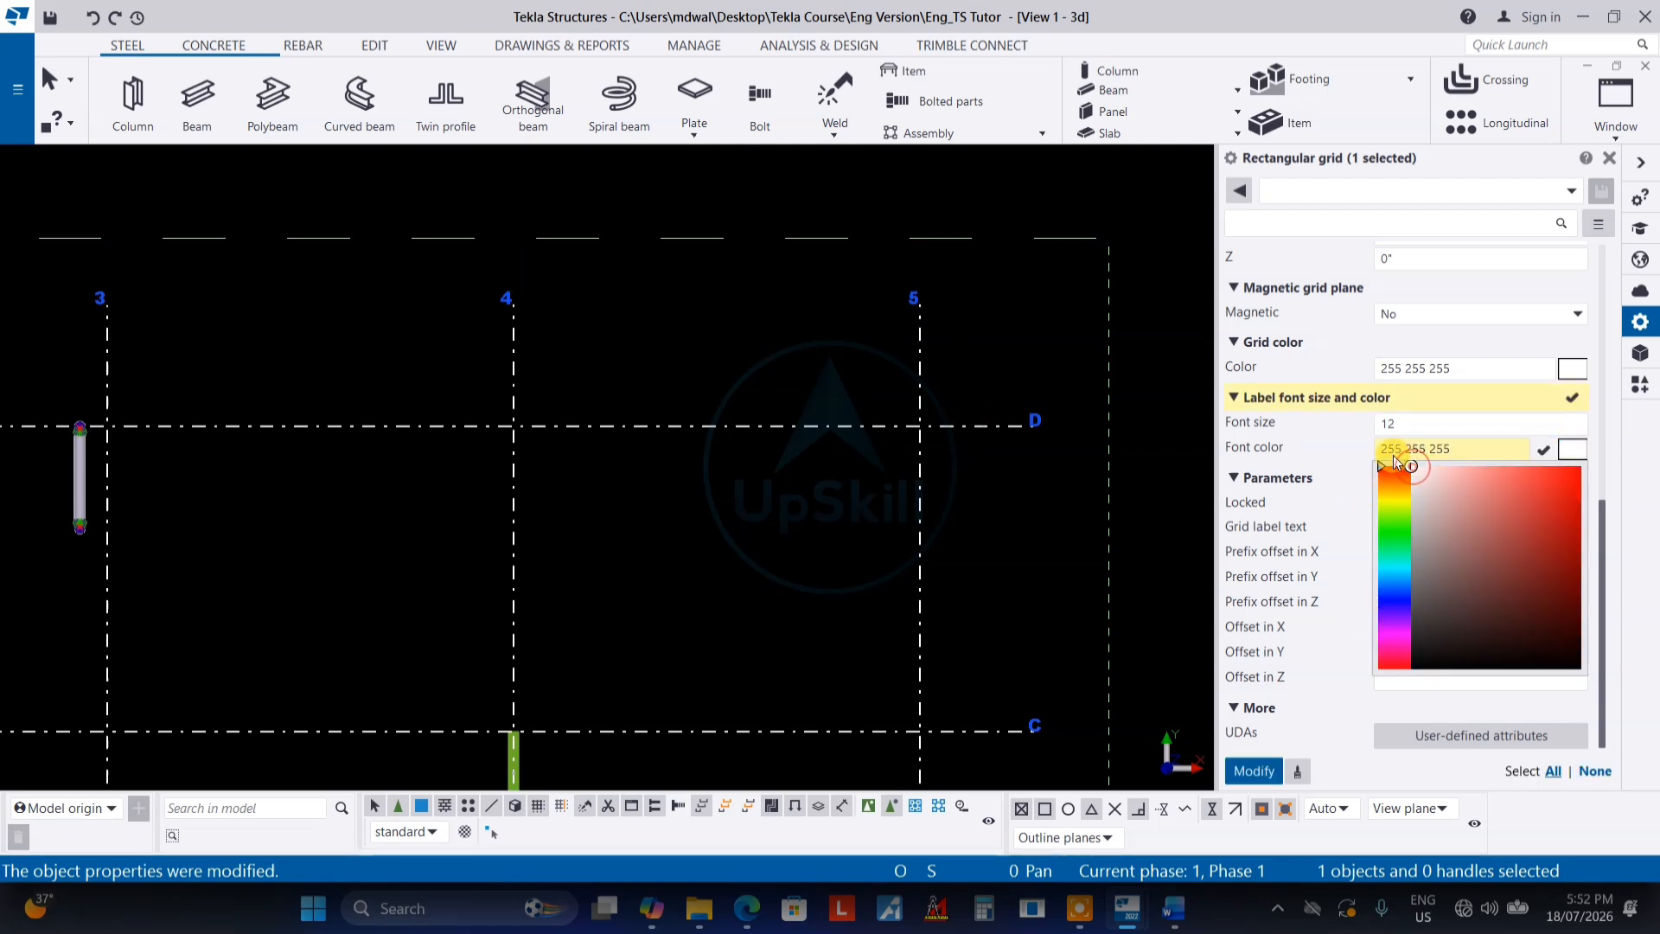
pyautogui.click(1254, 770)
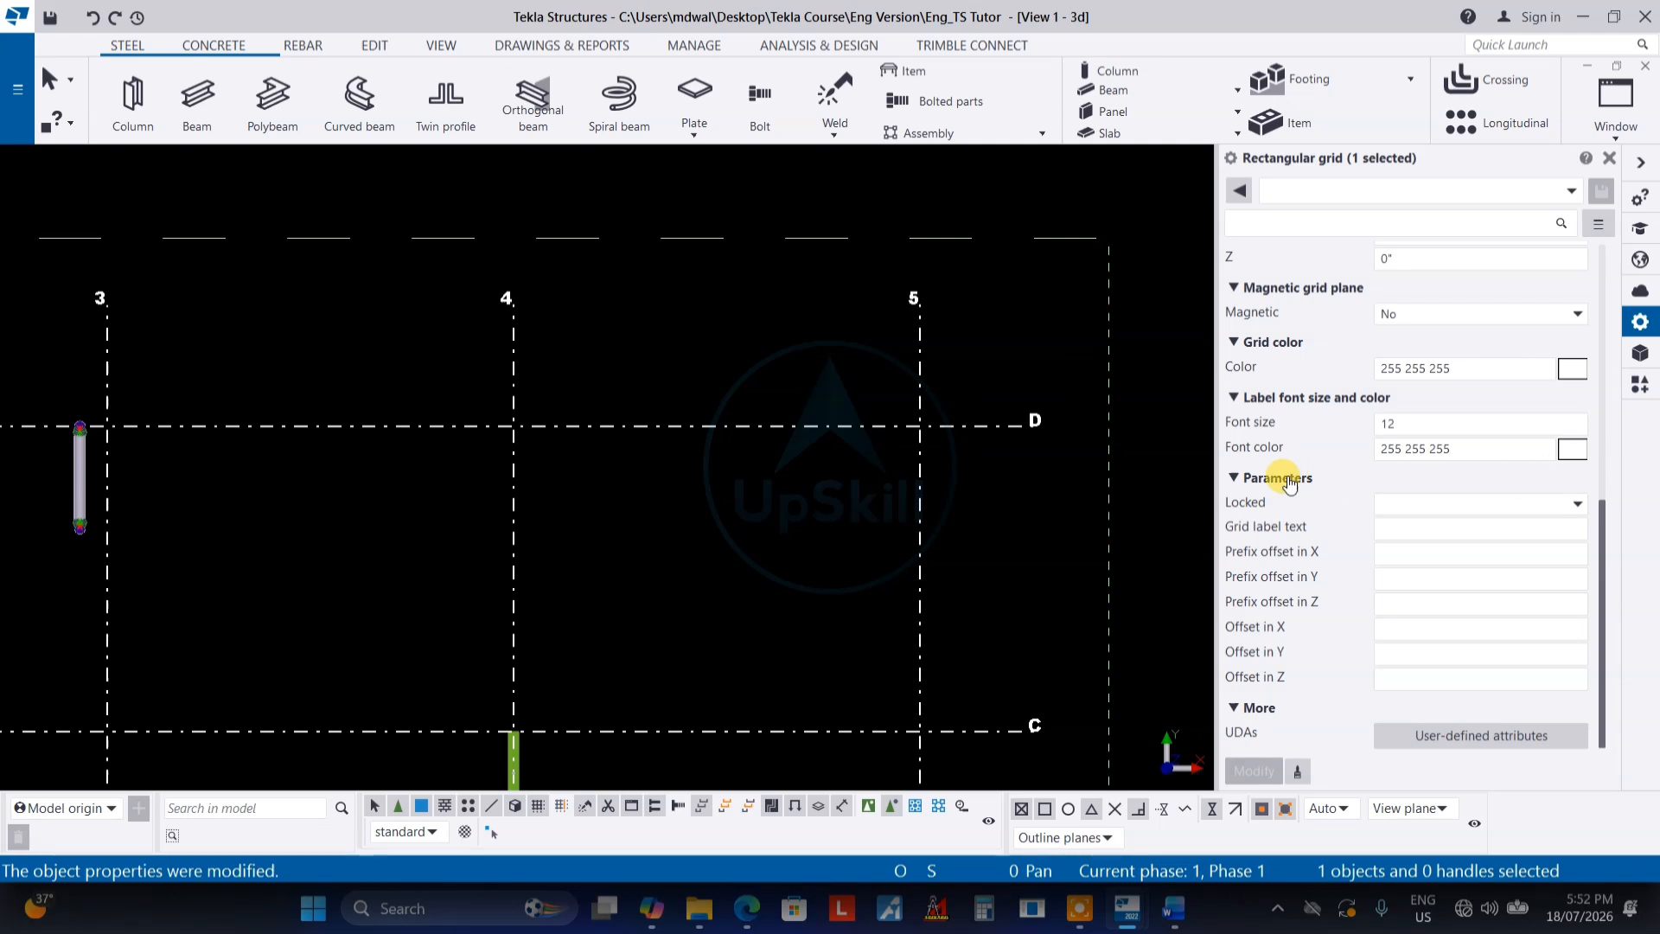
# Lock the grid by setting its Locked parameter to Yes and applying the change
pyautogui.scroll(-3, 1017, 298)
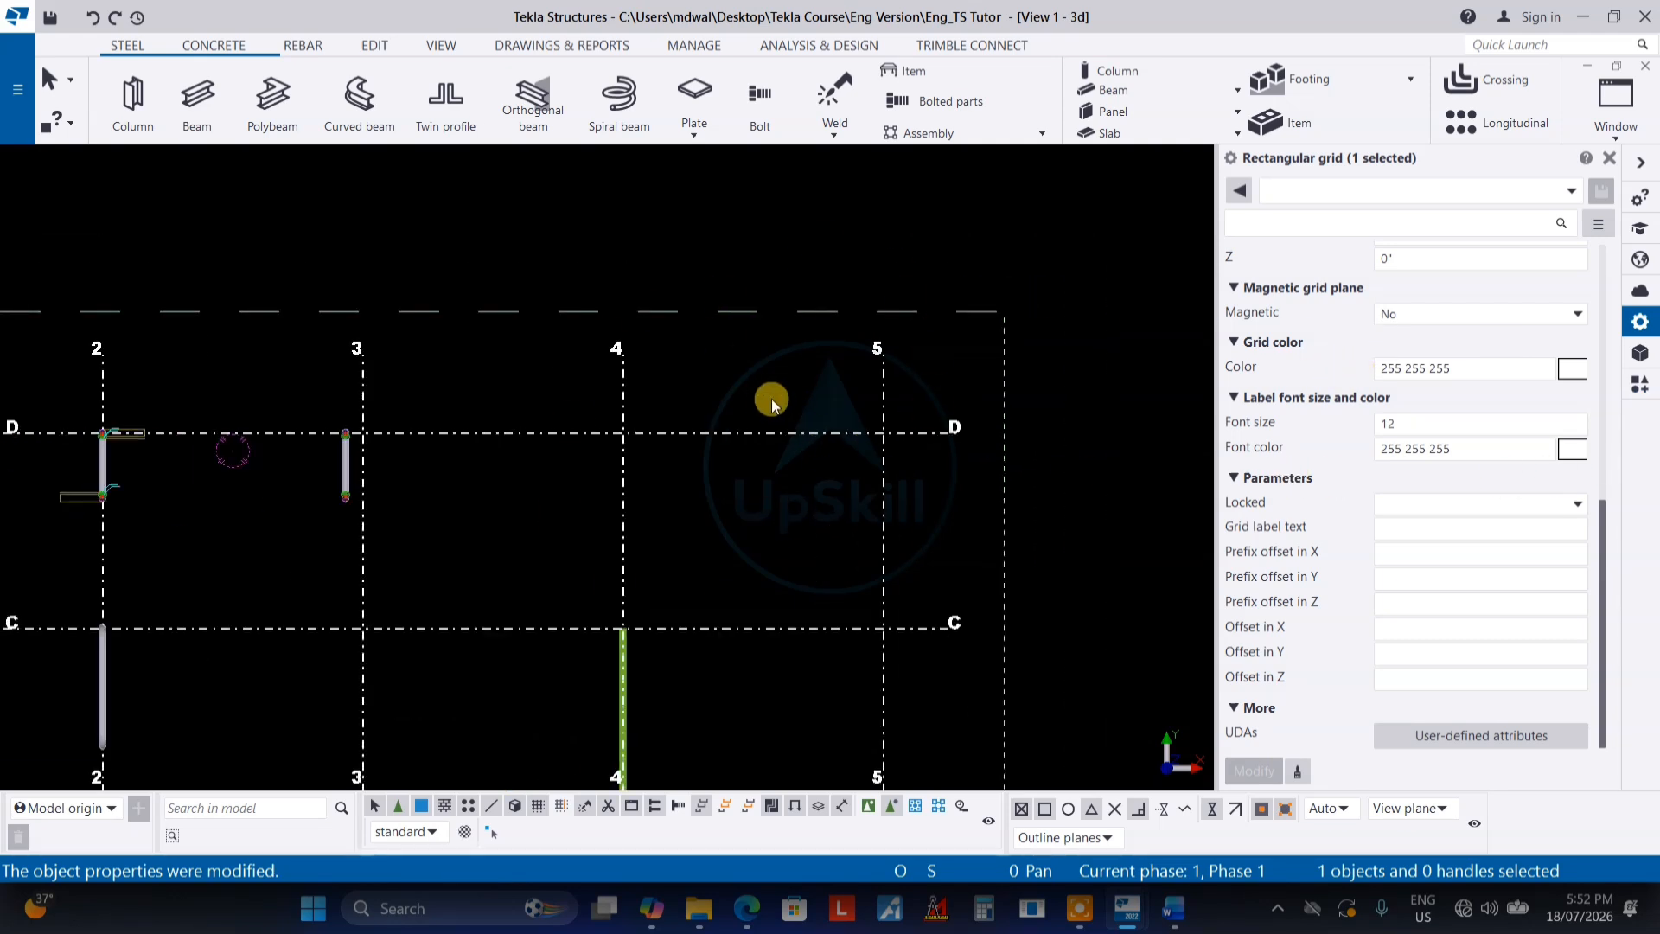
pyautogui.moveTo(784, 414); pyautogui.dragTo(805, 373, button='middle')
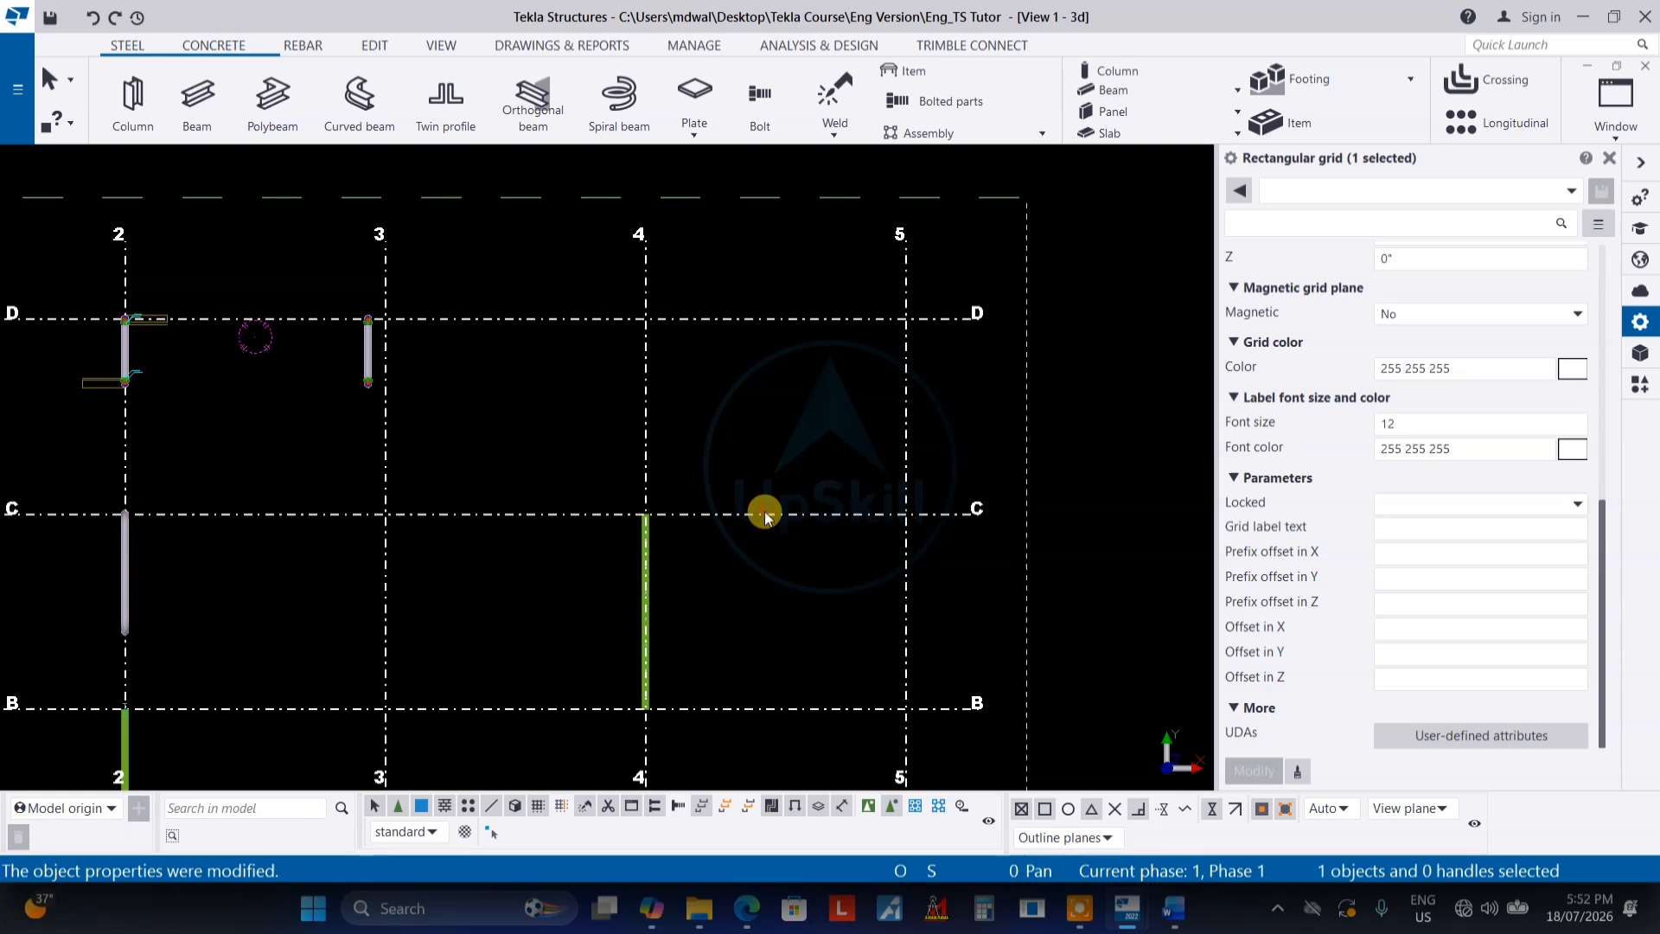
pyautogui.click(1522, 506)
pyautogui.click(1518, 550)
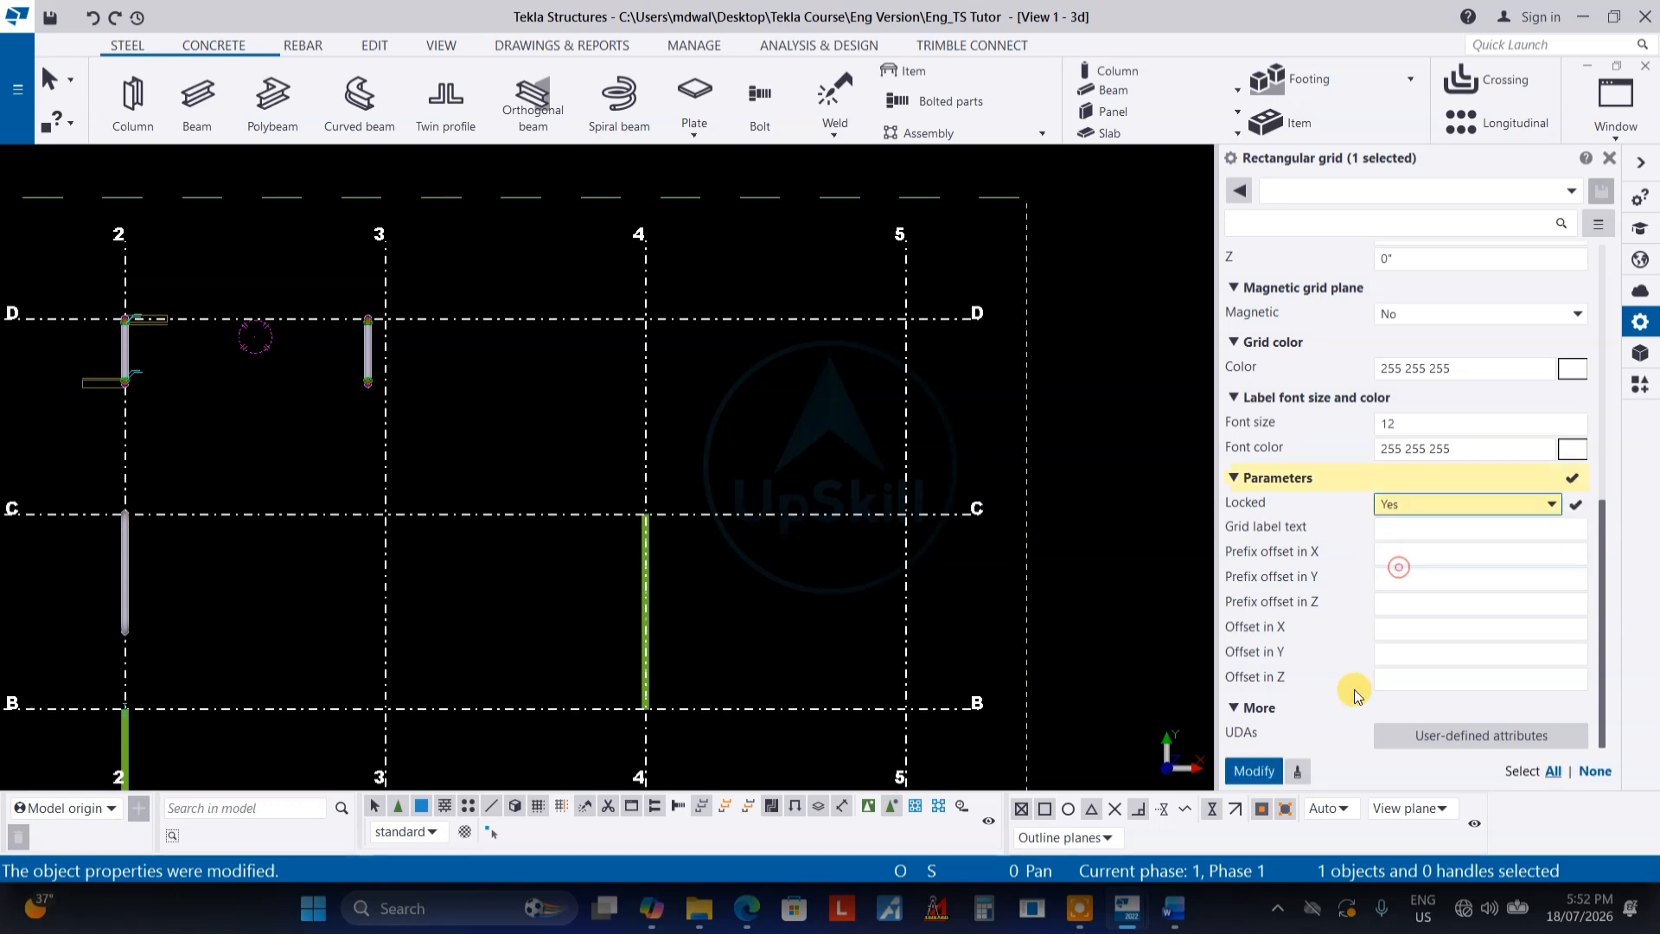
pyautogui.click(1258, 772)
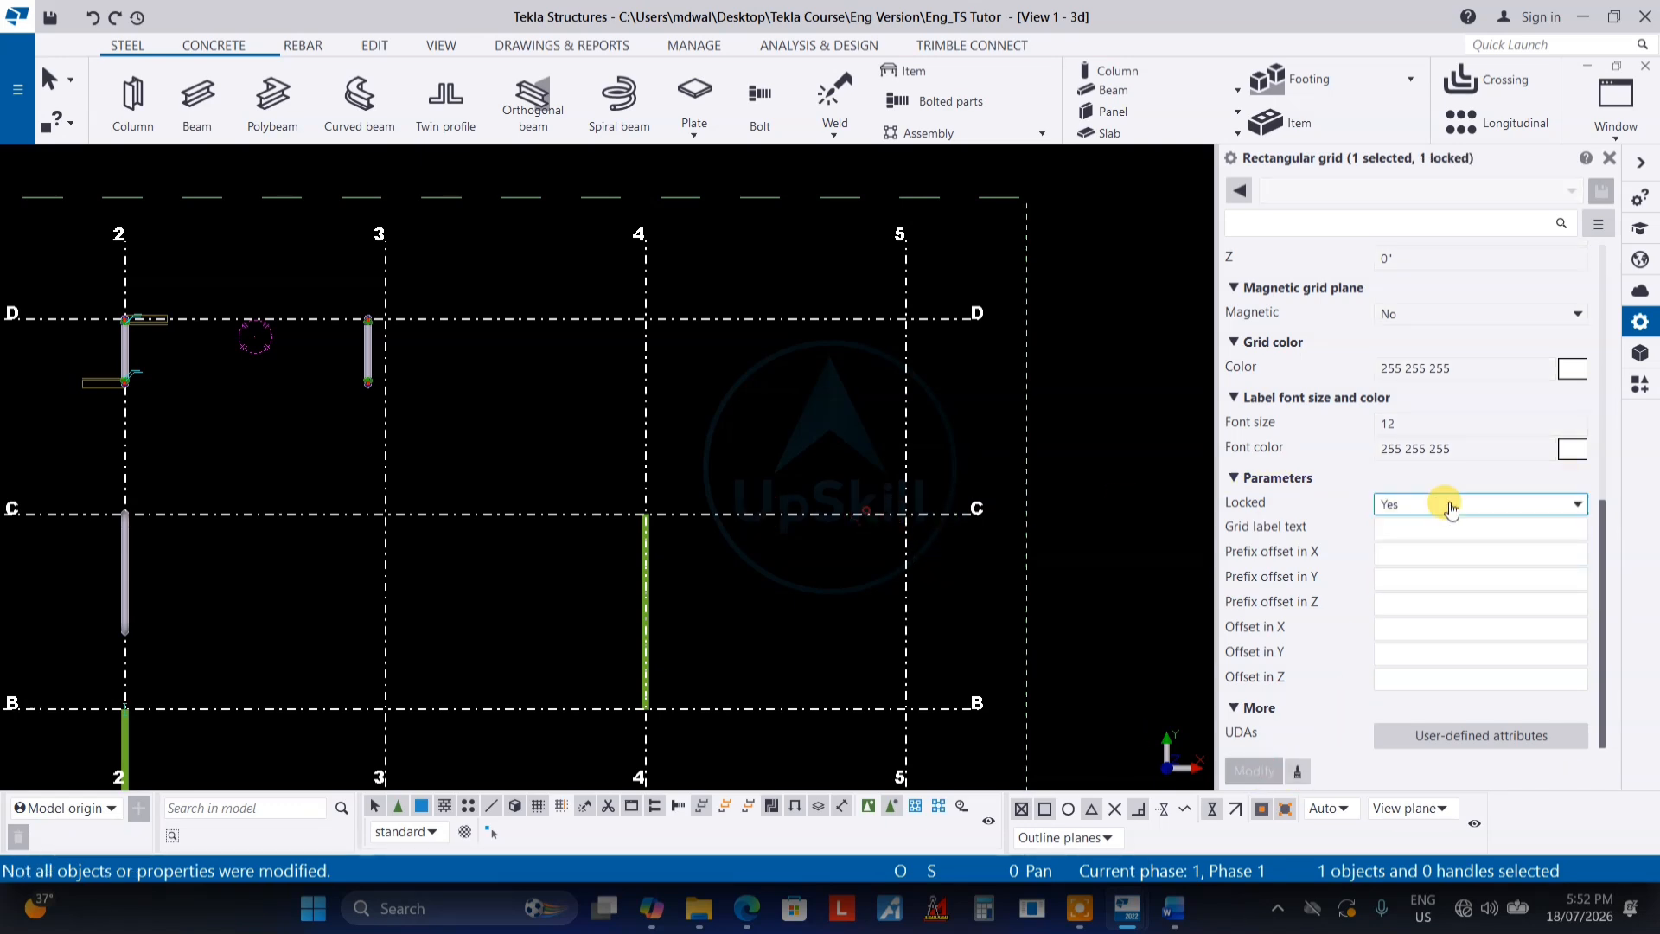
# Check which properties of the locked grid can still be edited, from coordinates to parameters, and view the Locked options
pyautogui.scroll(3, 1449, 467)
pyautogui.scroll(5, 1440, 467)
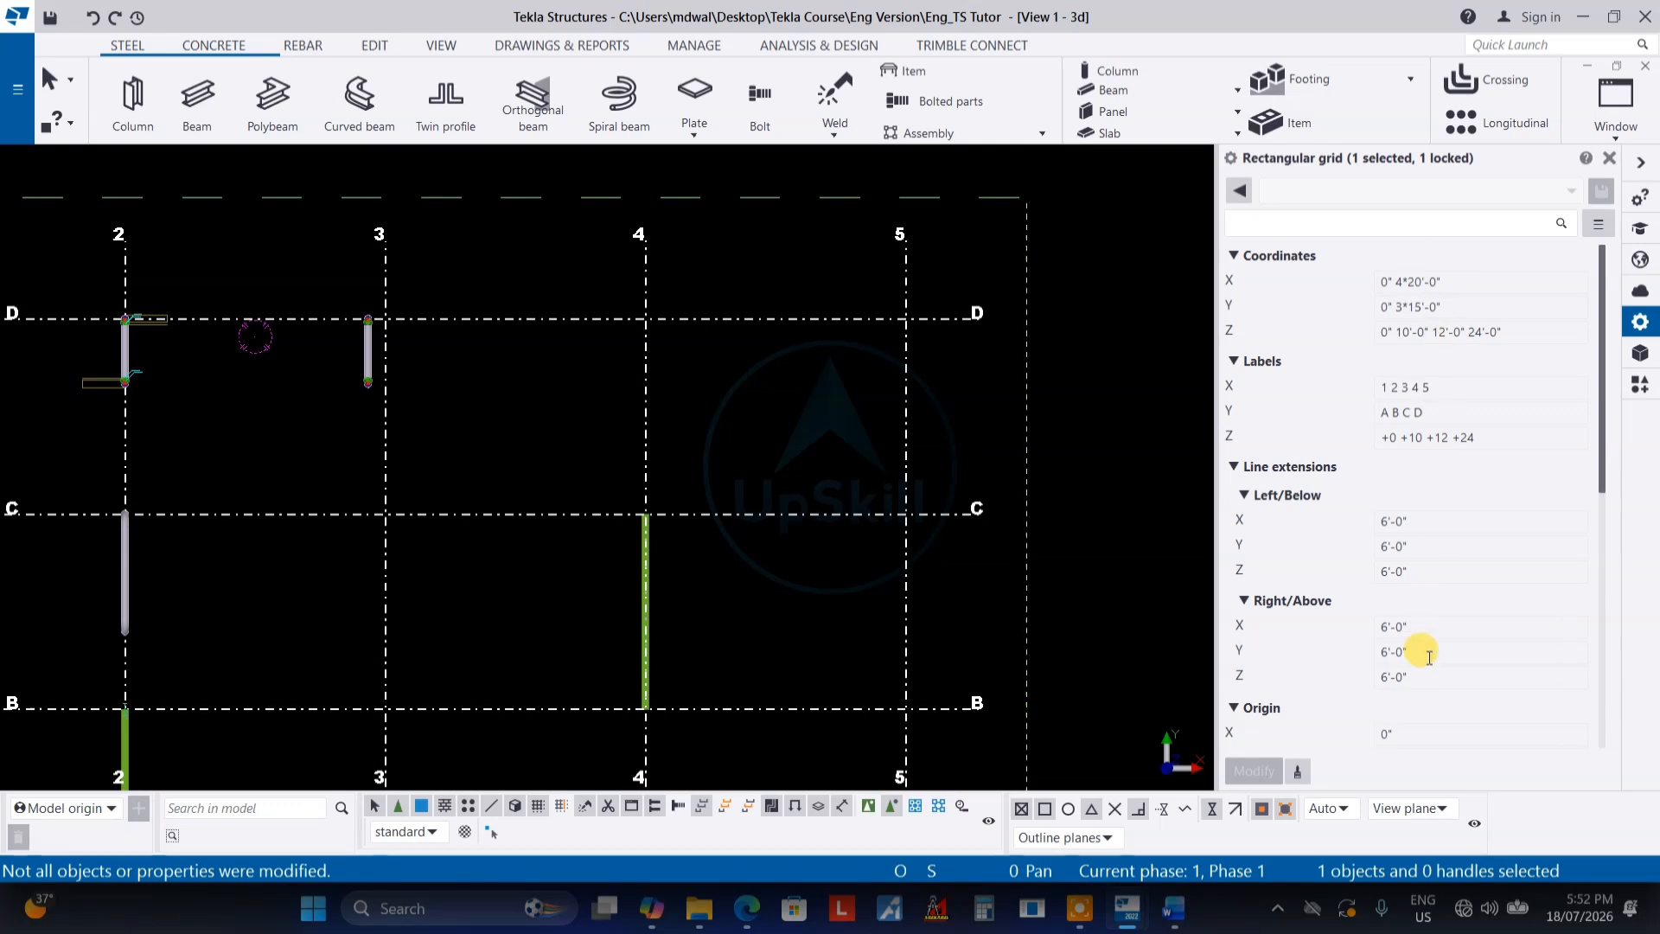
pyautogui.scroll(-5, 1427, 645)
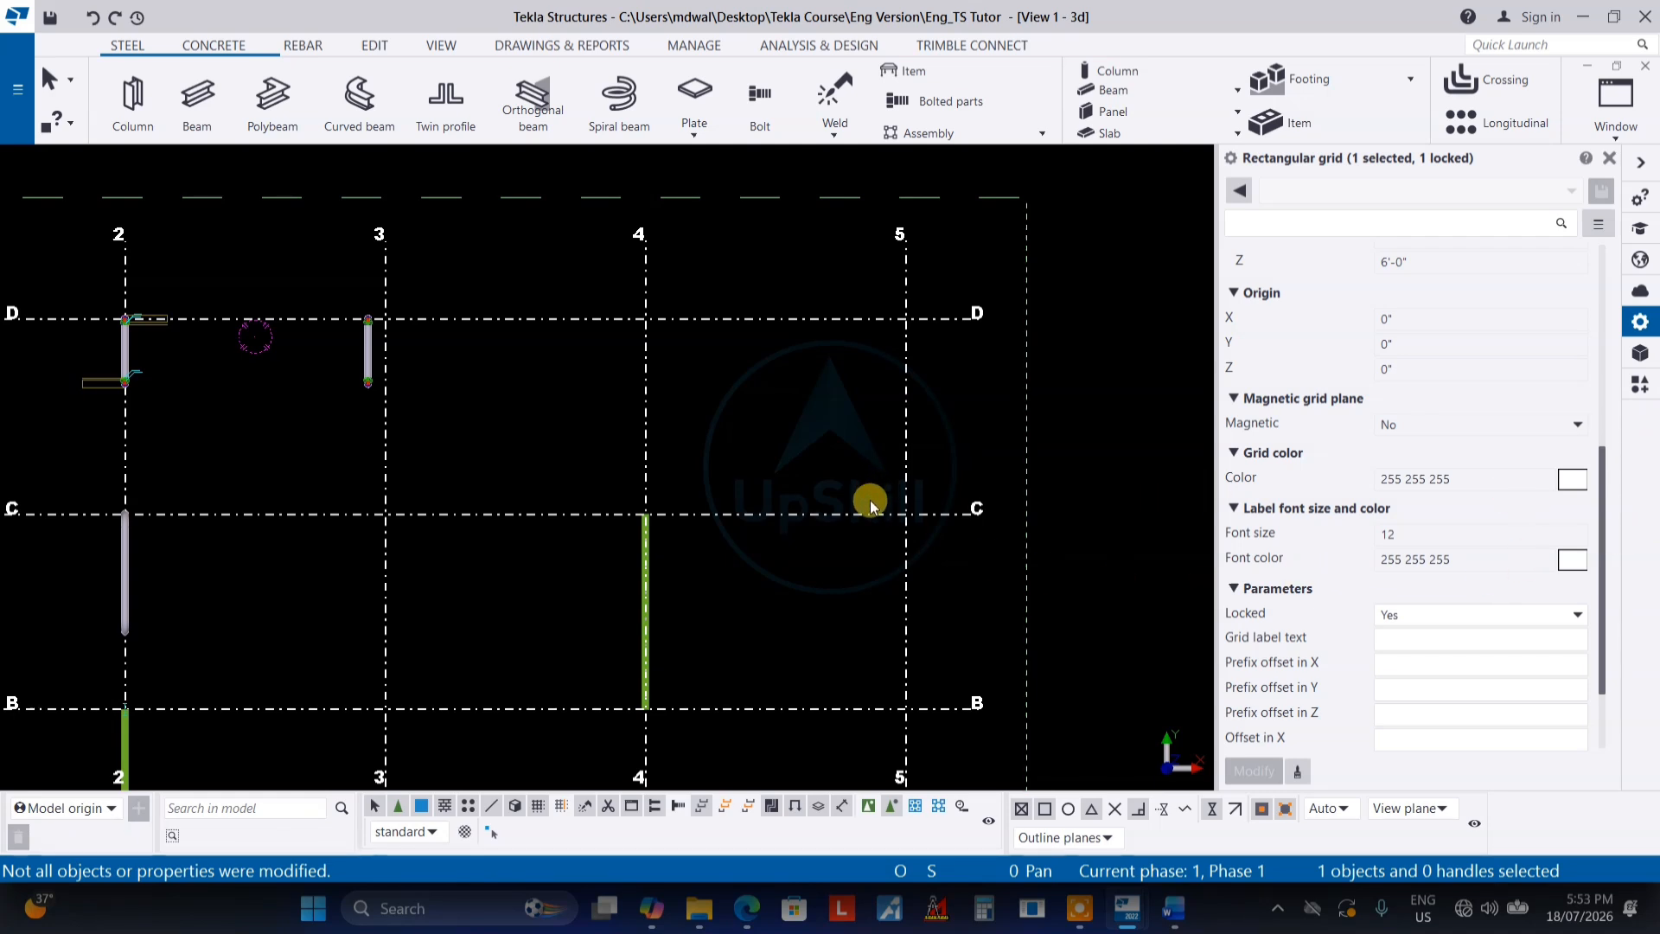
pyautogui.moveTo(870, 500); pyautogui.dragTo(956, 439, button='middle')
pyautogui.click(1464, 619)
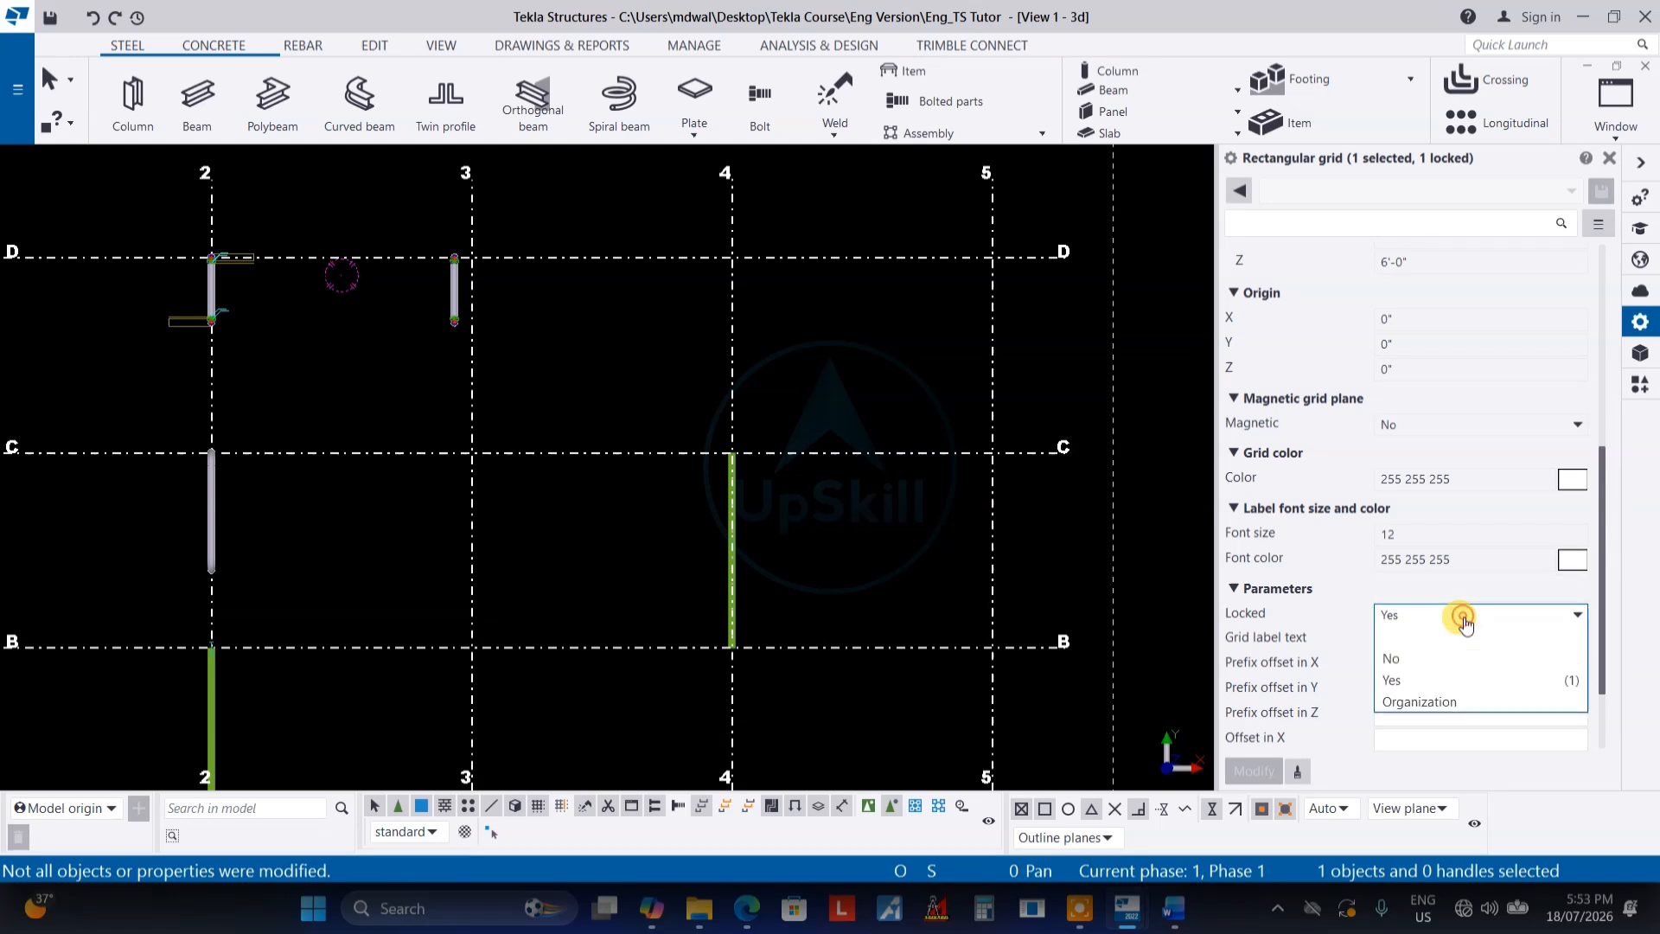
pyautogui.click(1464, 619)
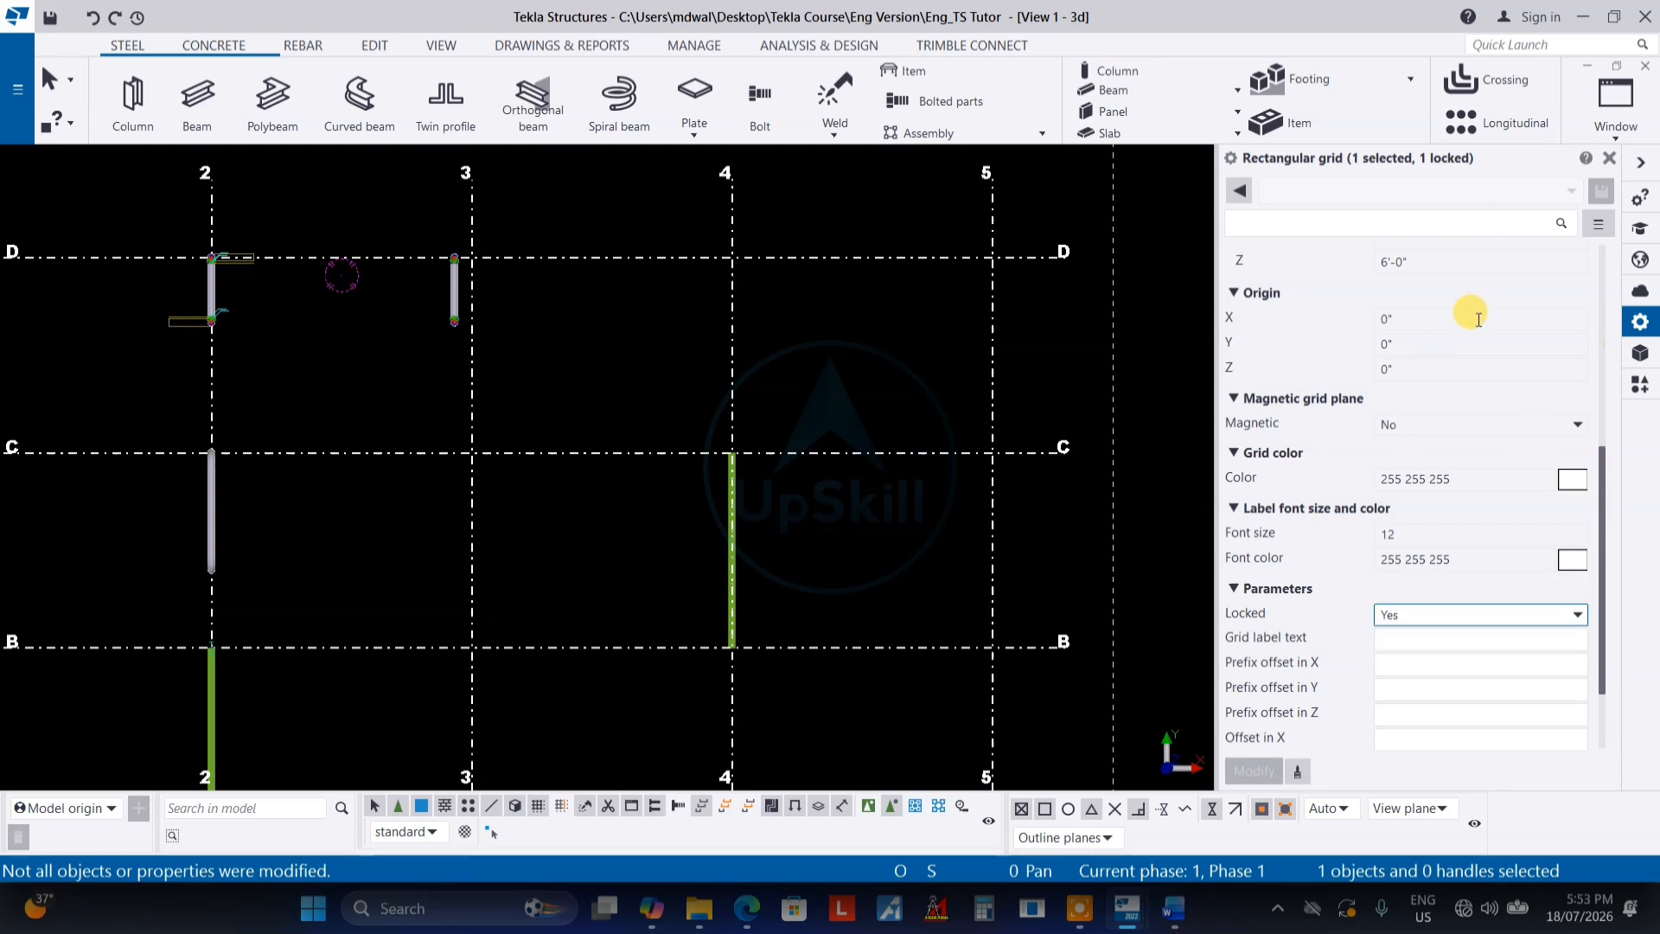
pyautogui.click(1409, 664)
pyautogui.scroll(3, 1350, 430)
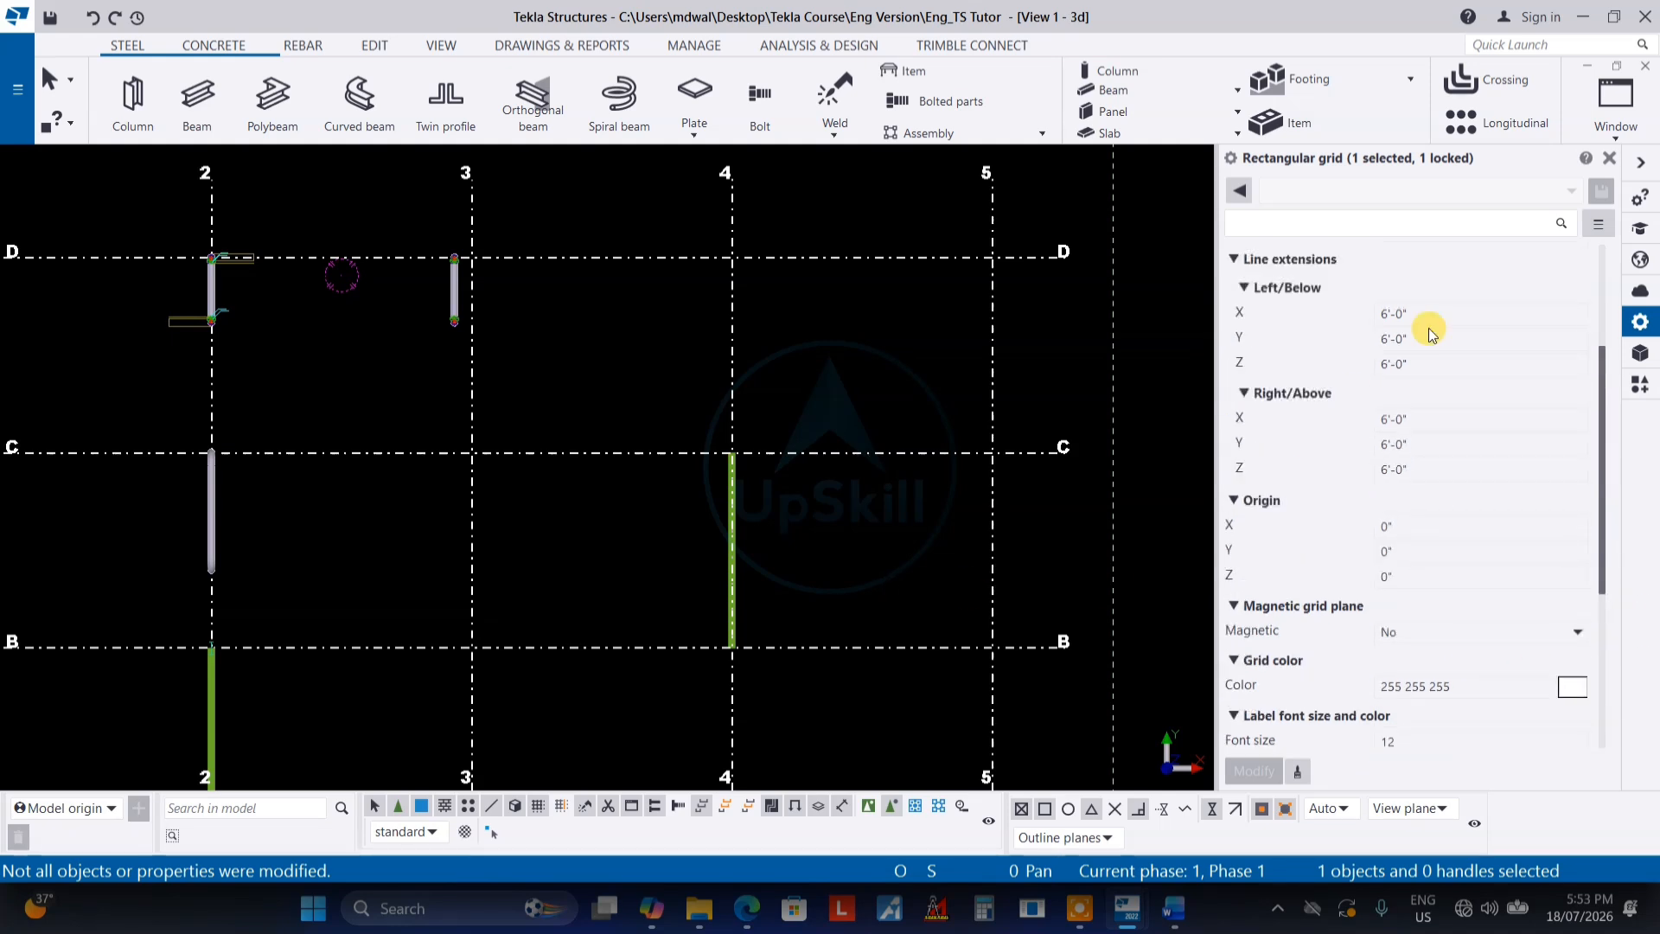
pyautogui.scroll(-4, 1407, 519)
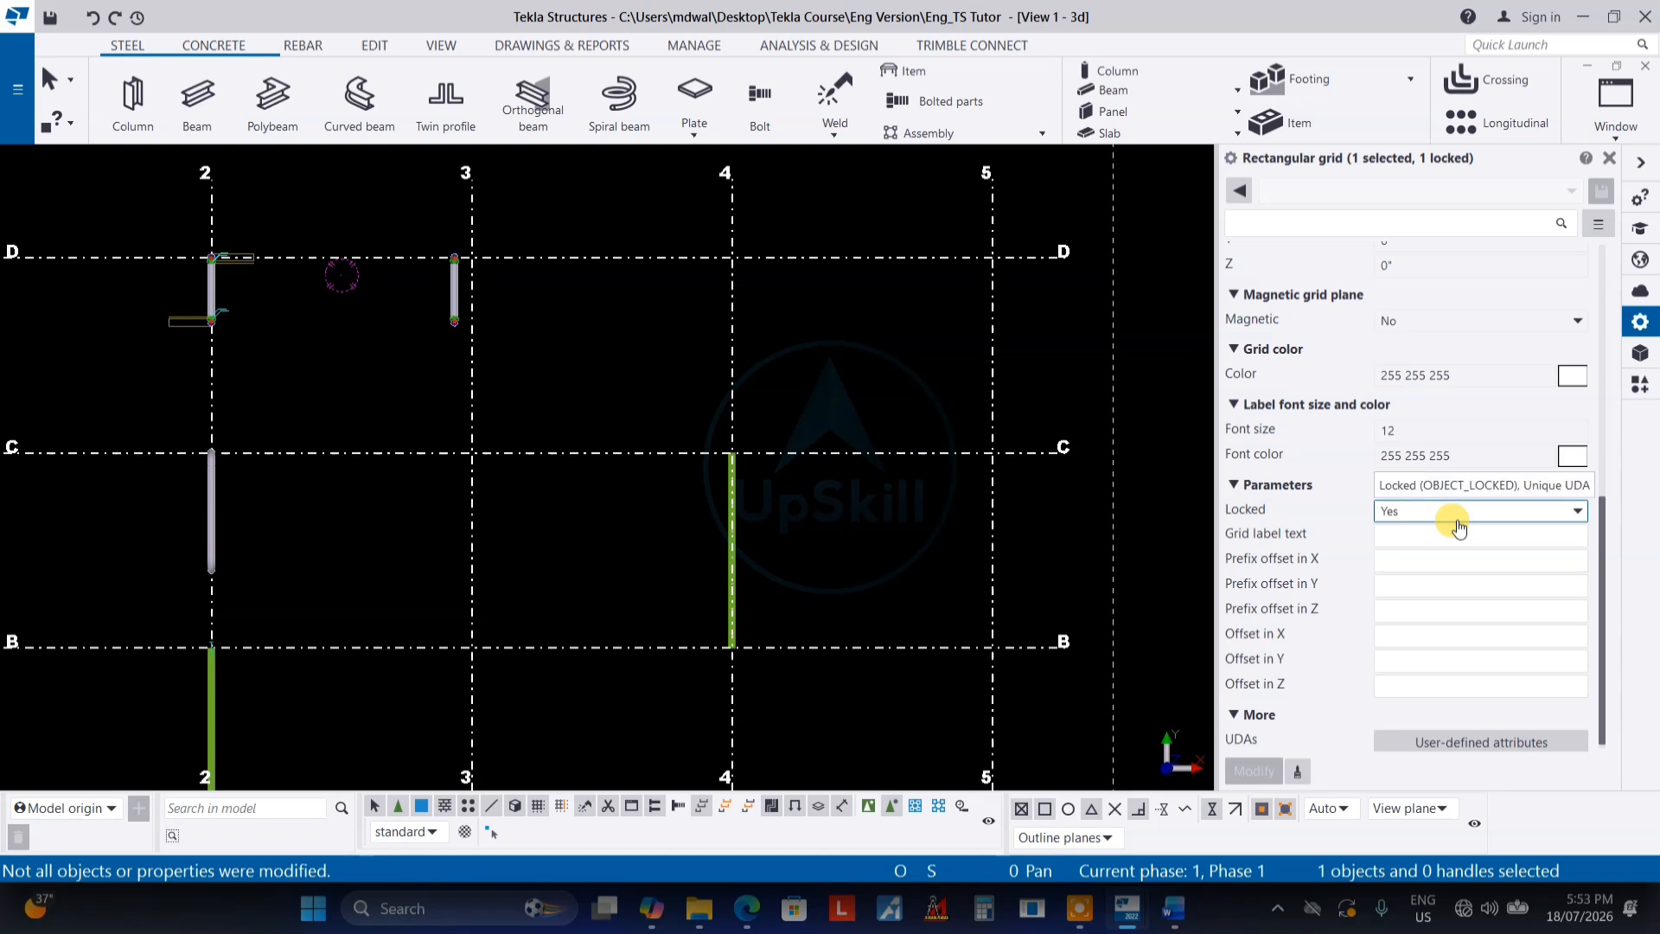
# View the options of the Locked parameter and reselect the locked grid to inspect its properties
pyautogui.scroll(1, 1458, 528)
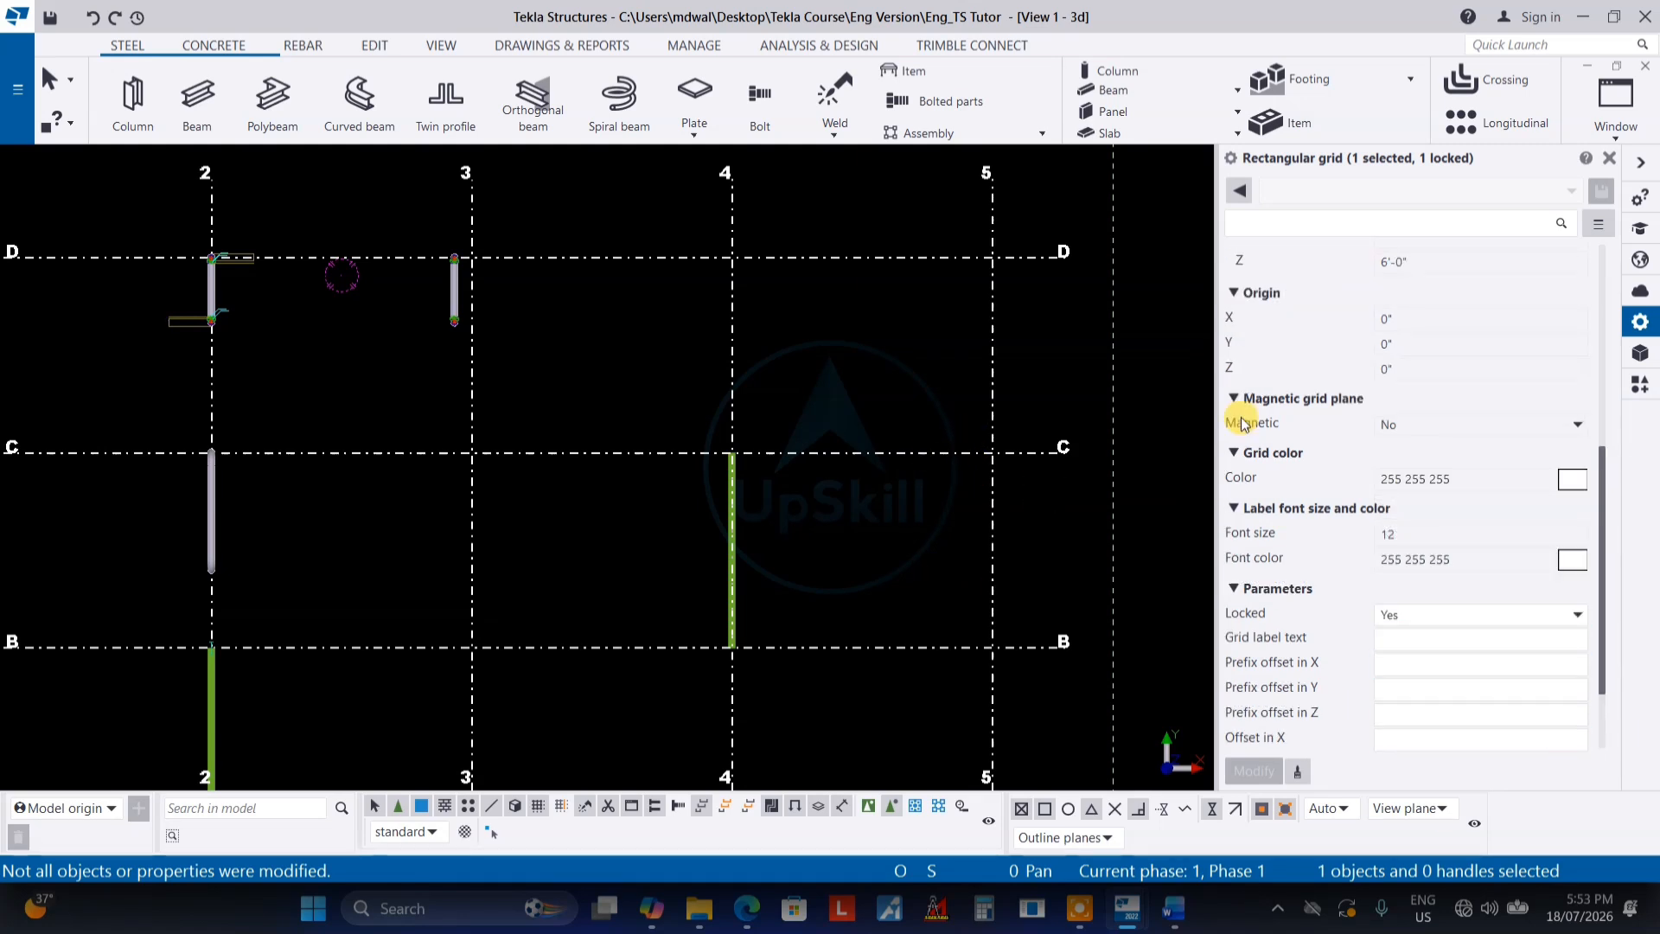
pyautogui.click(1419, 614)
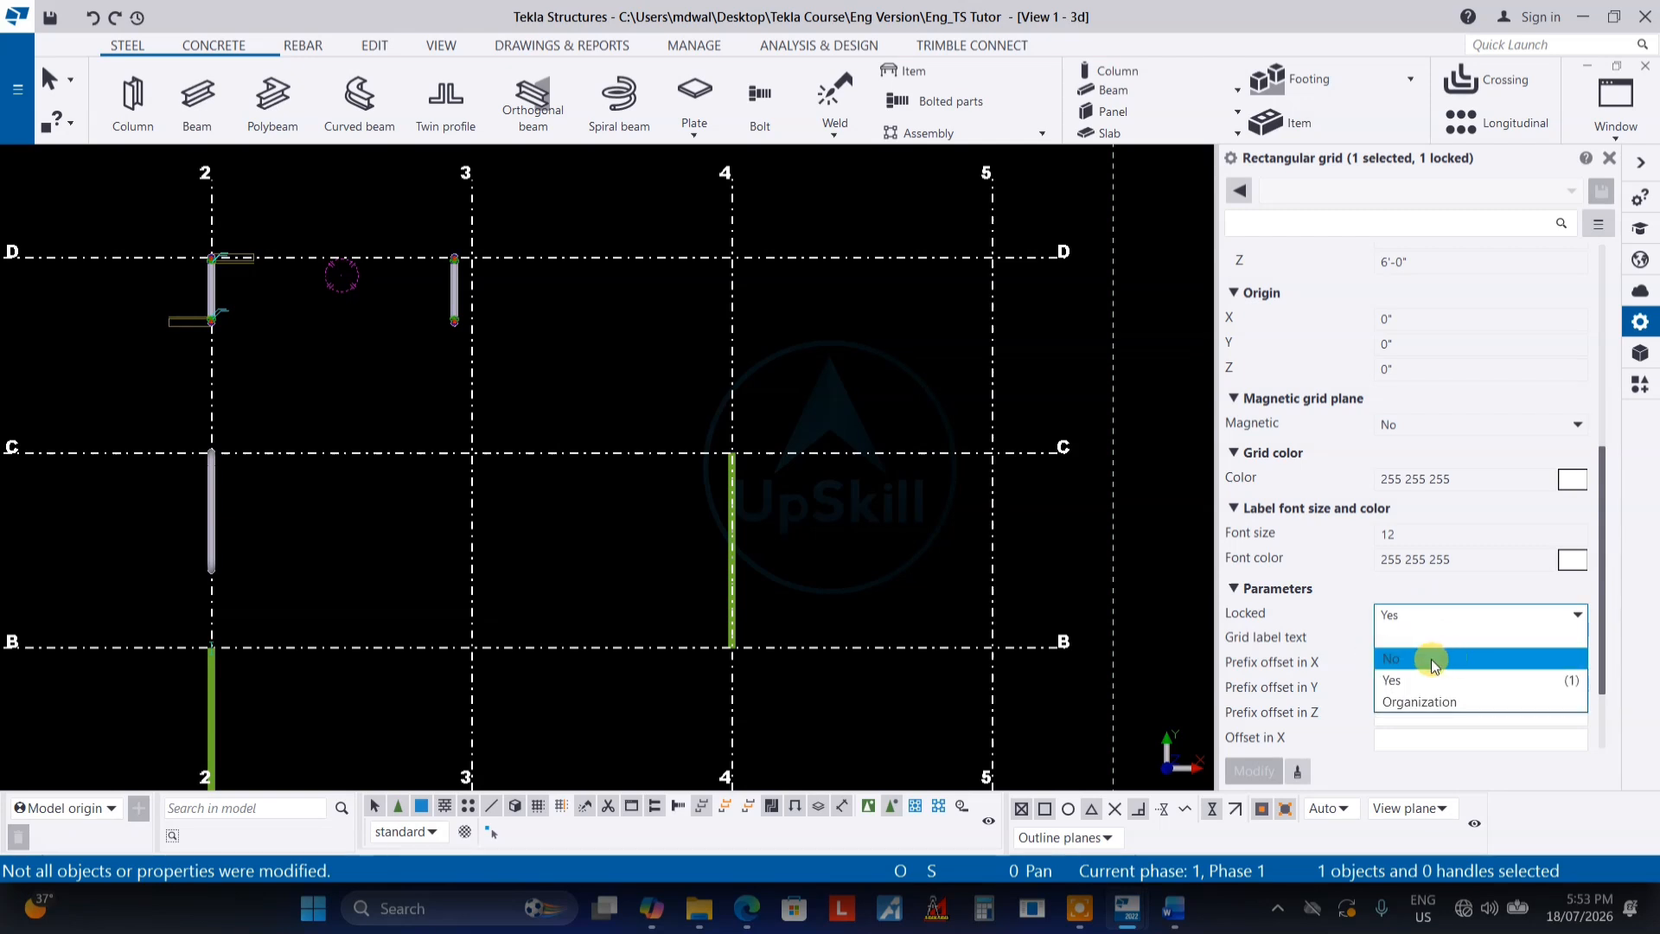
pyautogui.click(842, 589)
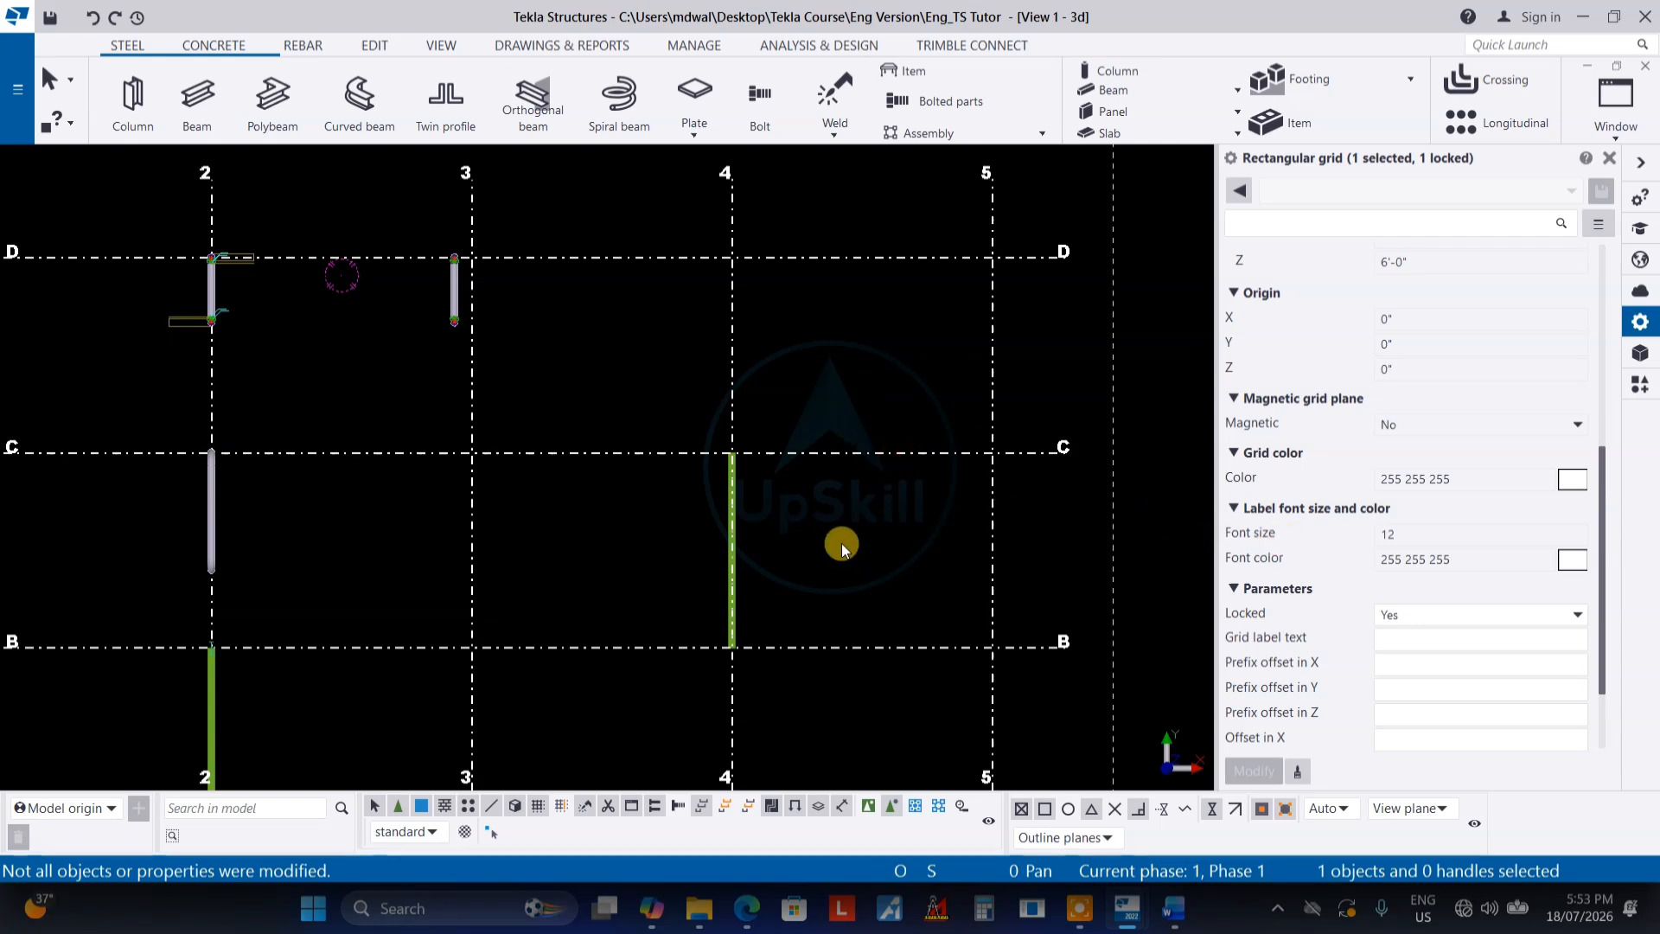
pyautogui.moveTo(878, 545); pyautogui.dragTo(863, 465, button='middle')
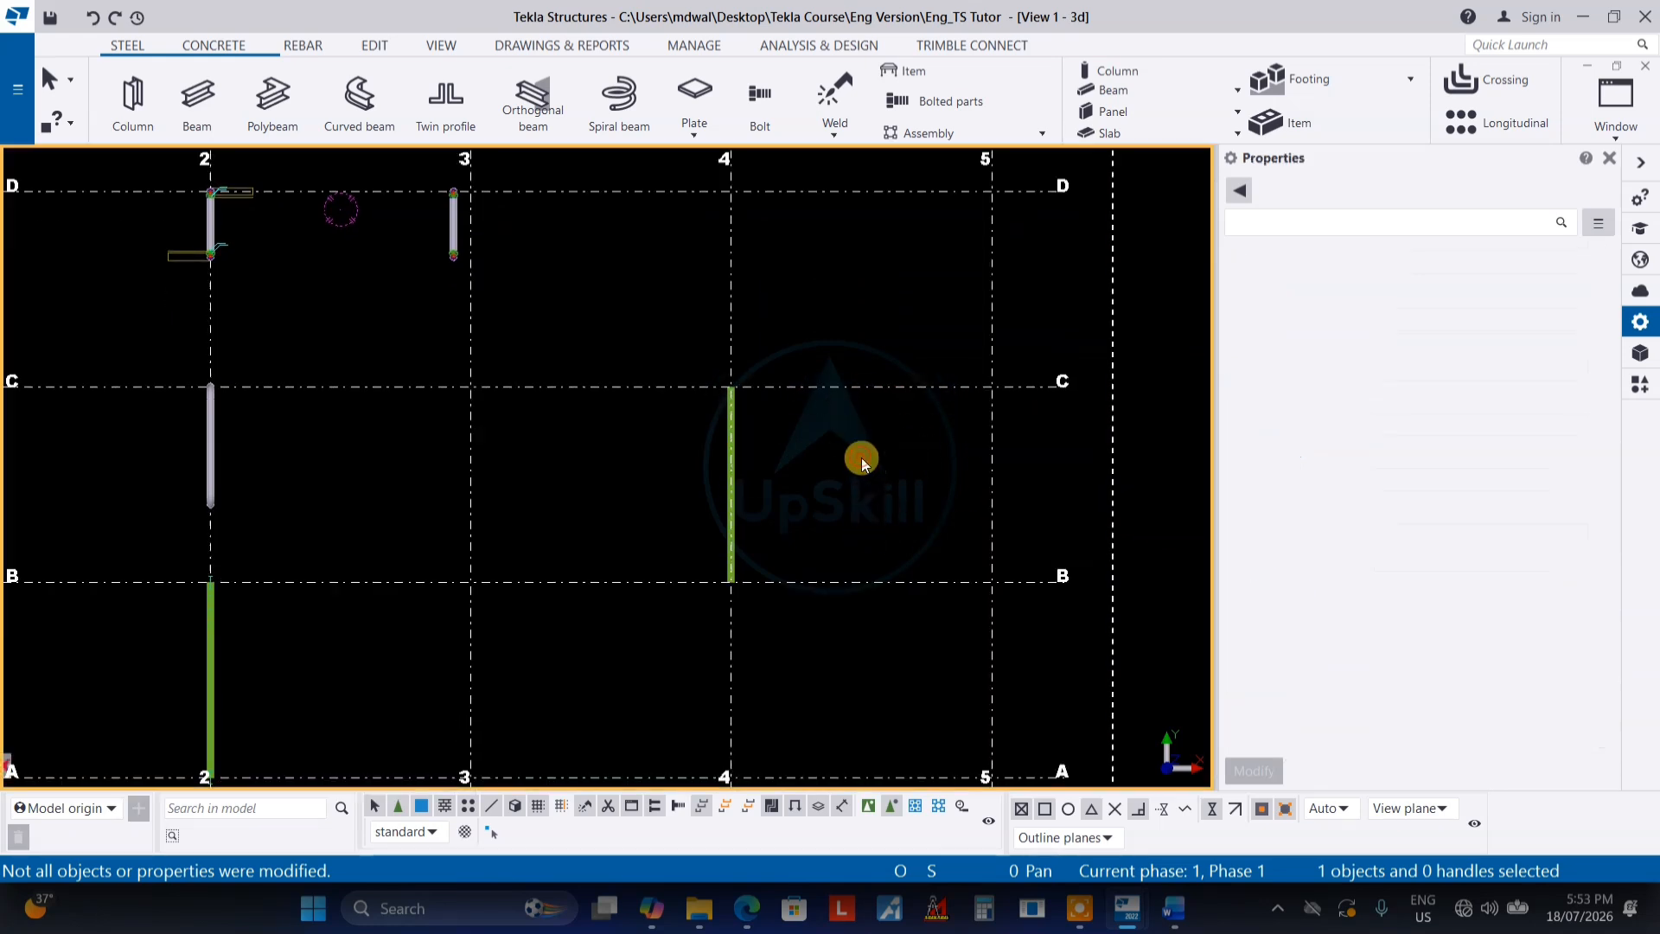
pyautogui.moveTo(890, 326); pyautogui.dragTo(848, 441)
pyautogui.moveTo(908, 478); pyautogui.dragTo(892, 526, button='middle')
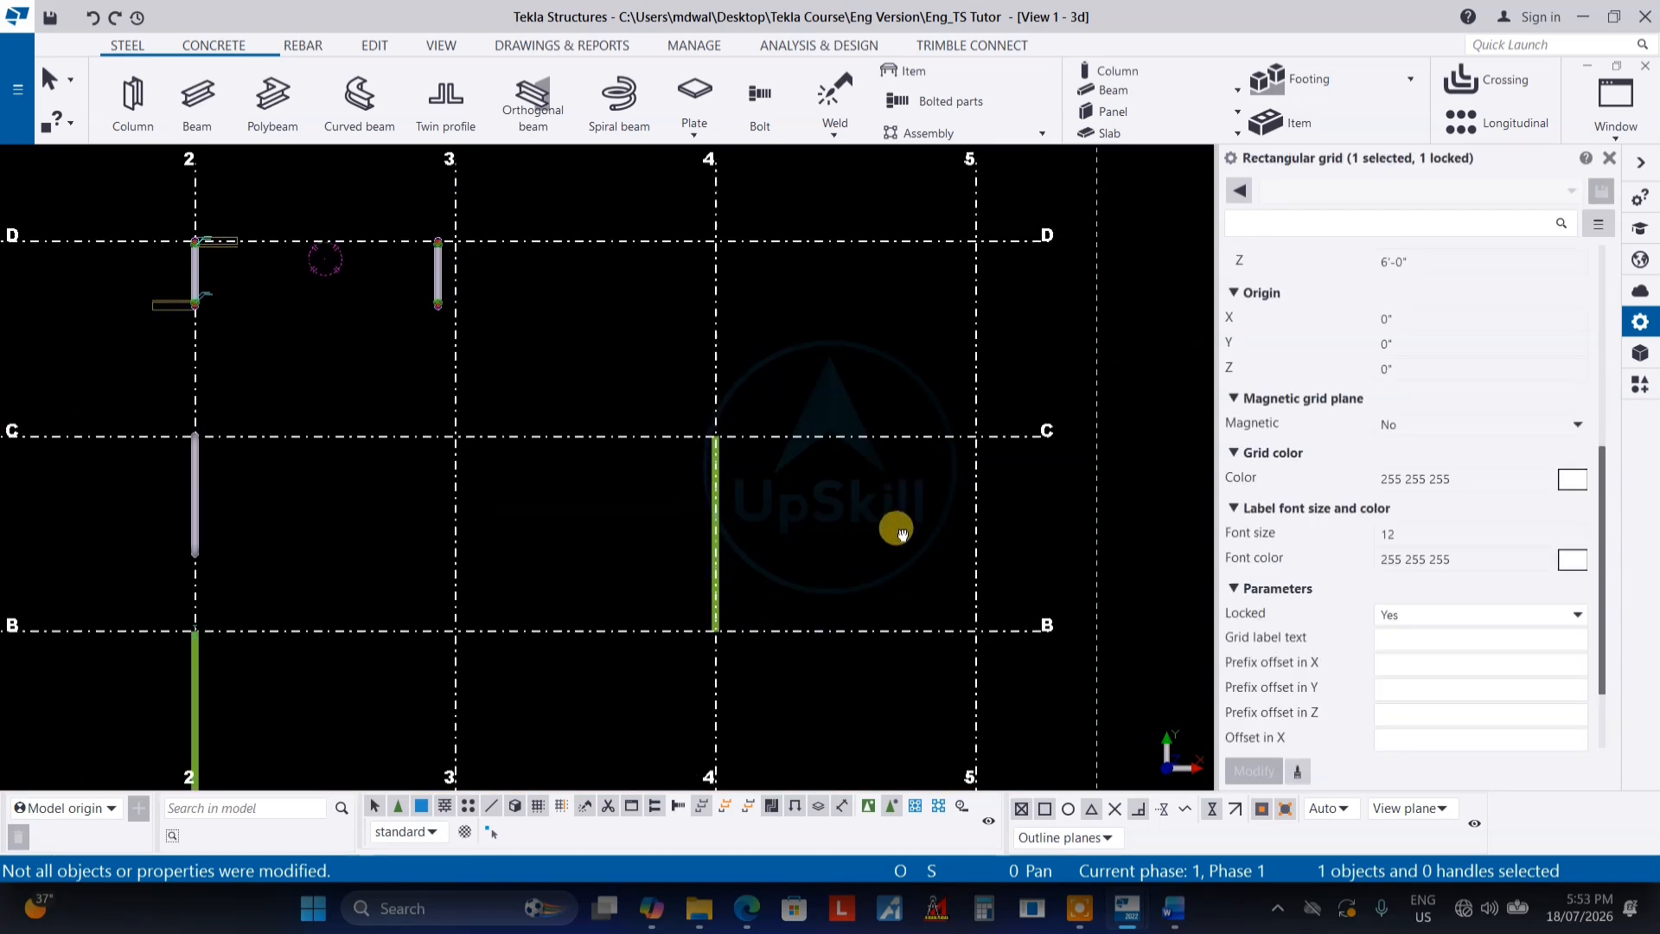
pyautogui.scroll(-1, 901, 438)
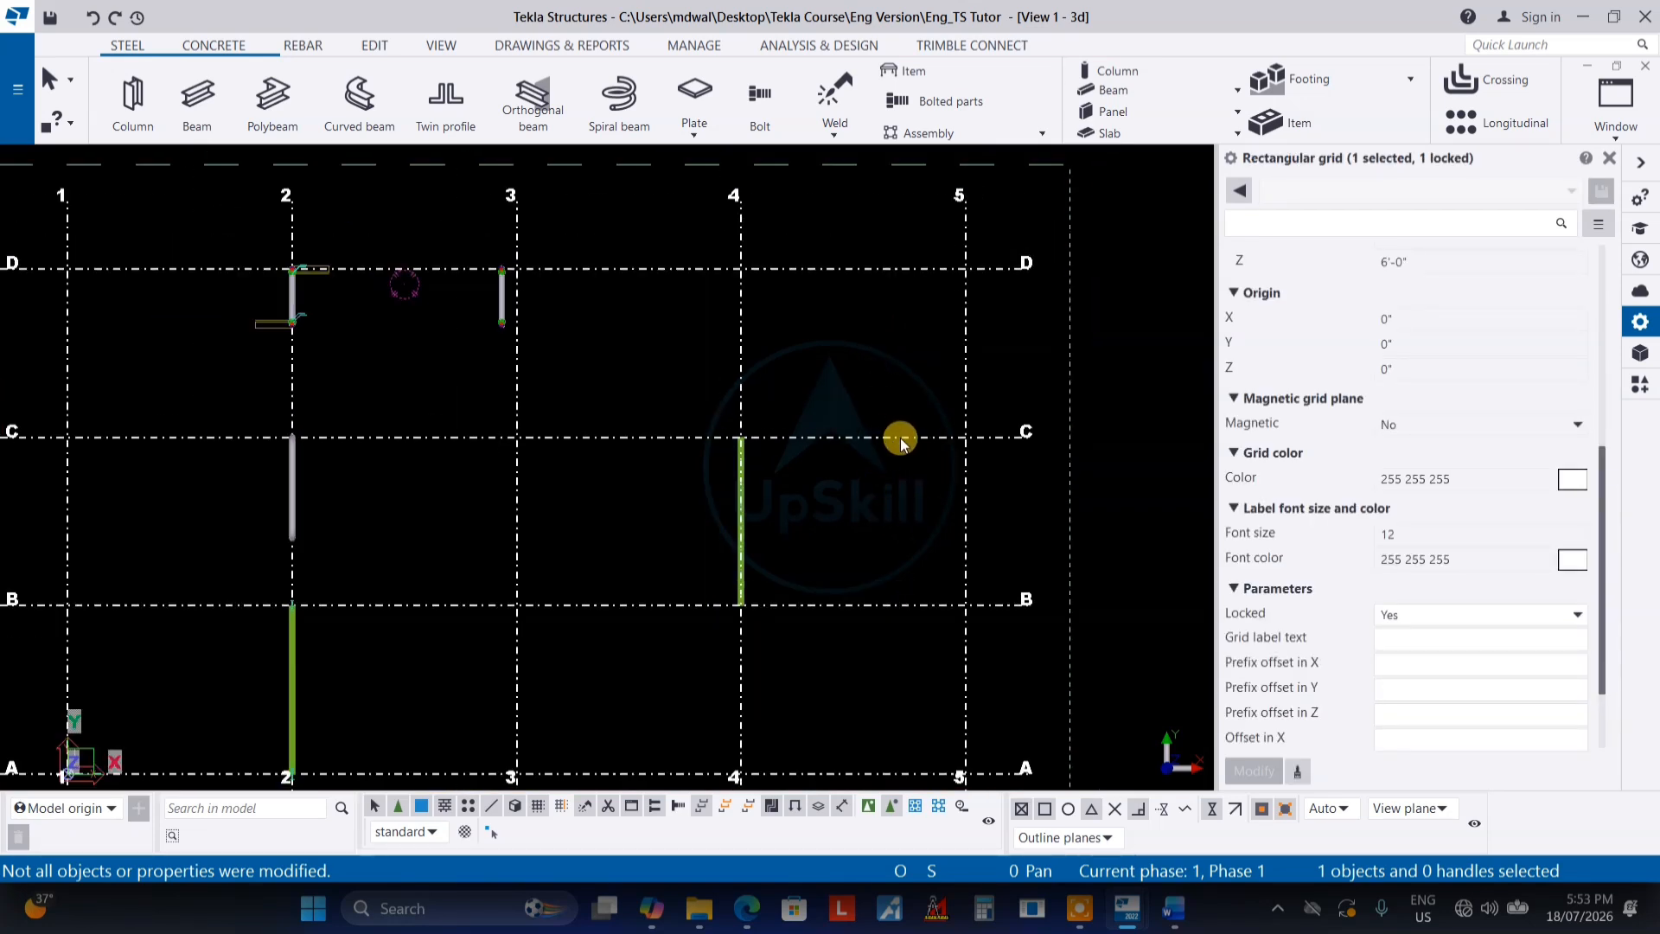
pyautogui.moveTo(903, 422); pyautogui.dragTo(845, 431, button='middle')
pyautogui.click(846, 430)
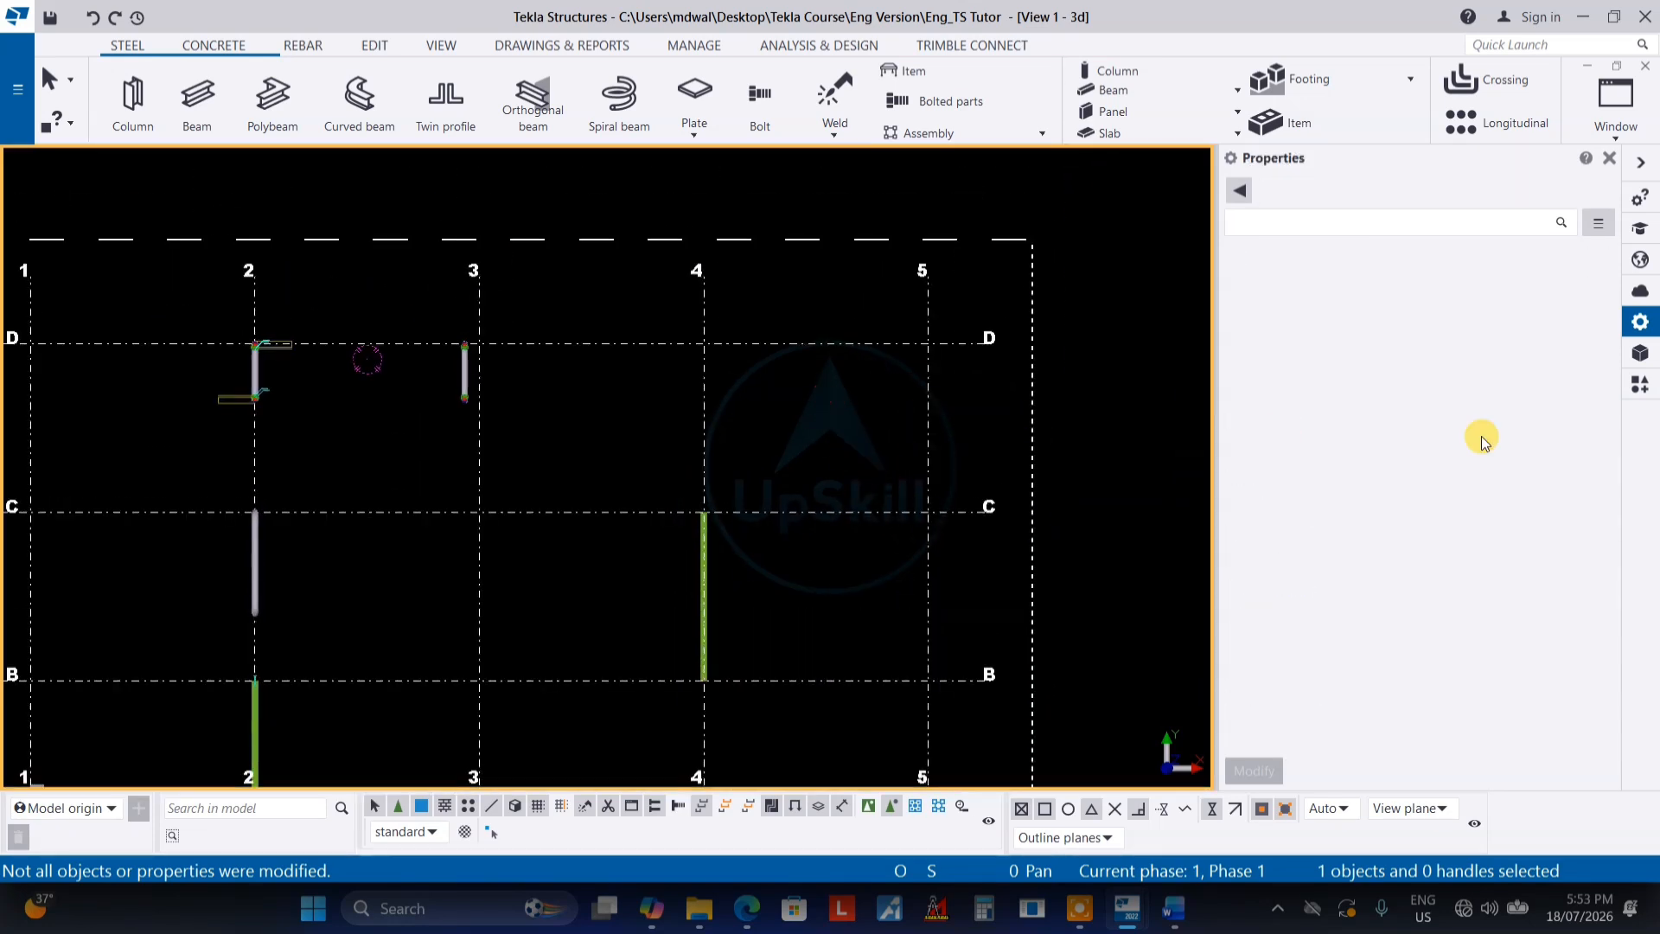
pyautogui.click(894, 512)
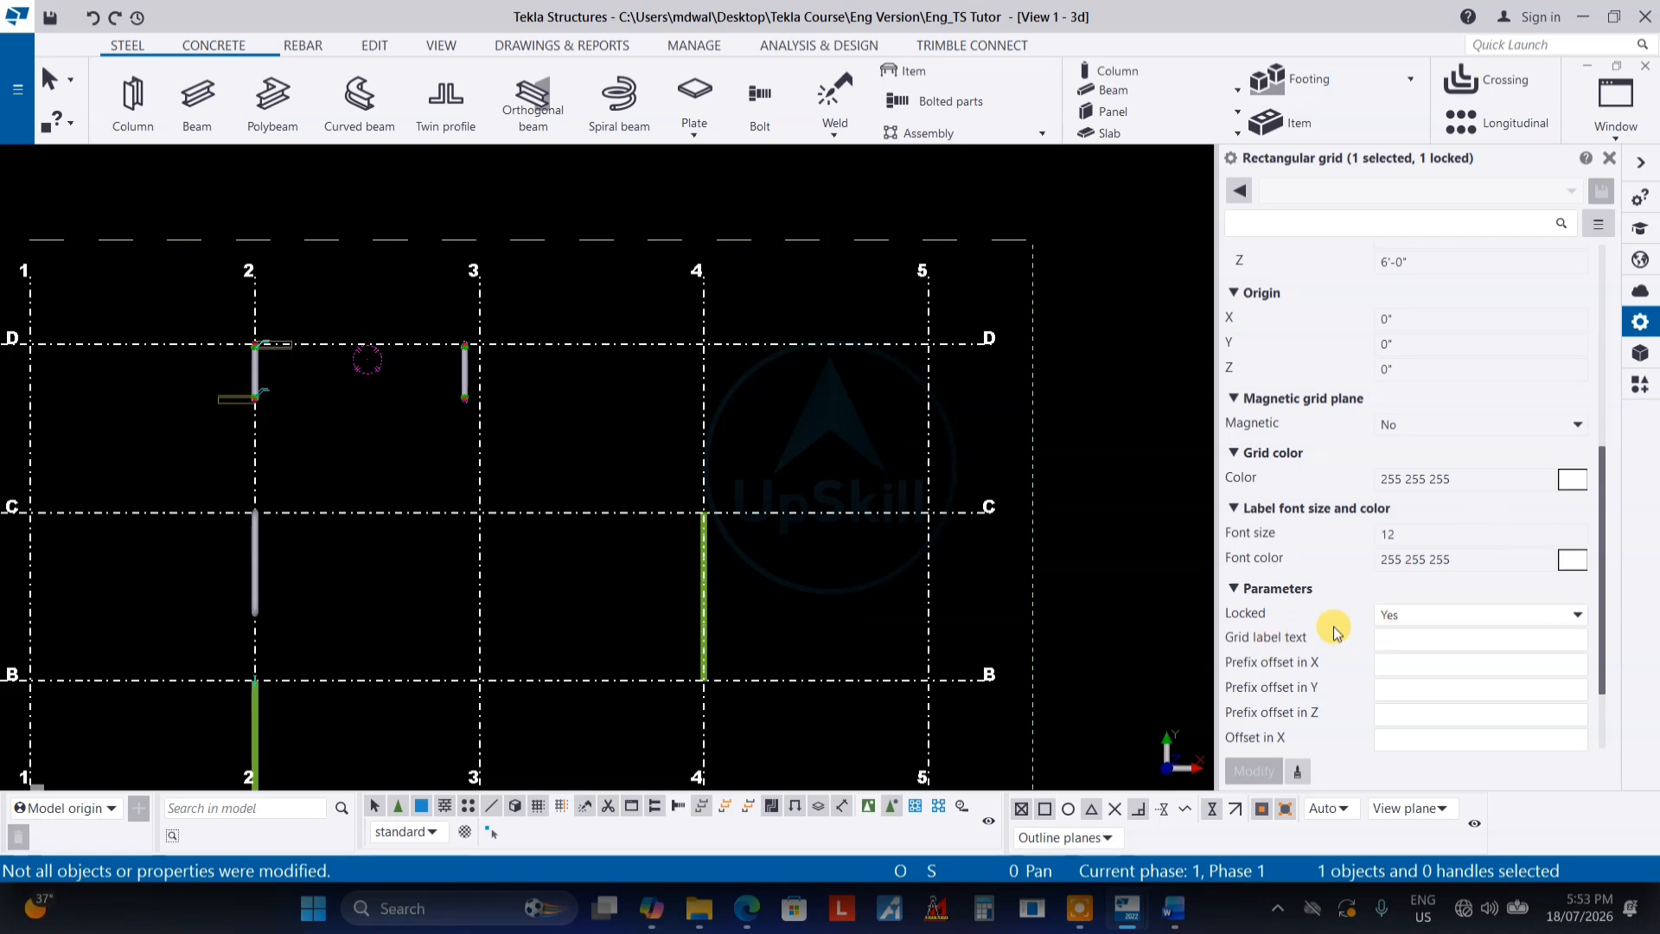
# Examine the grid's parameters from Grid label text through the prefix offsets and offsets in X, Y and Z to the UDAs
pyautogui.scroll(-3, 959, 375)
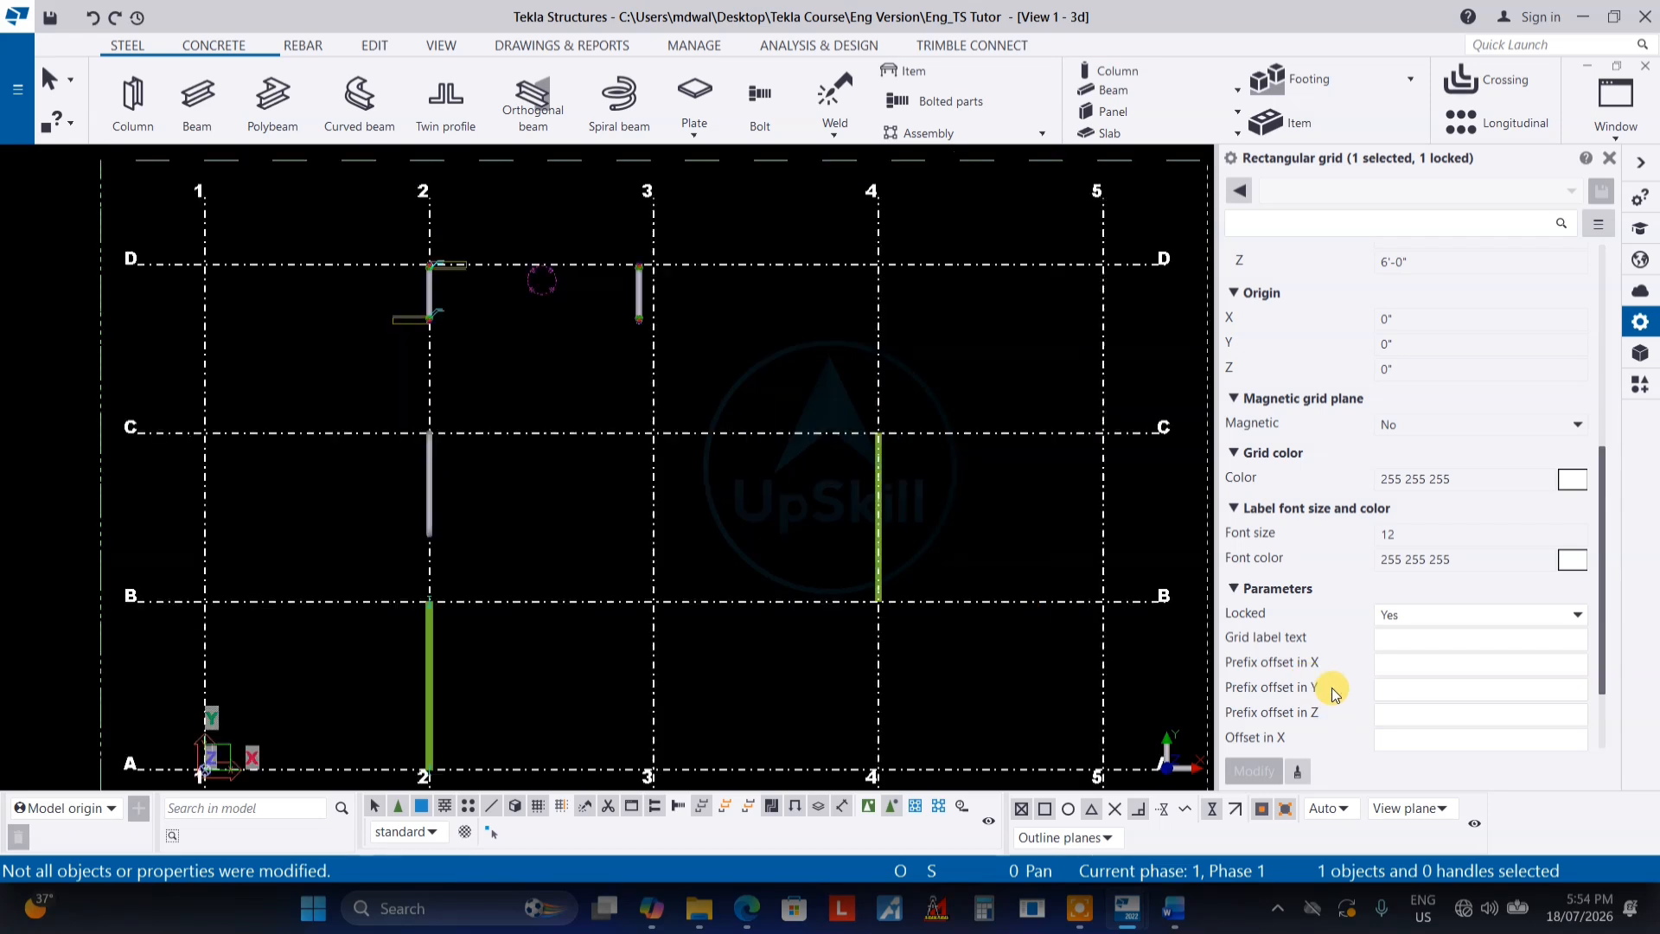
pyautogui.scroll(-2, 1297, 675)
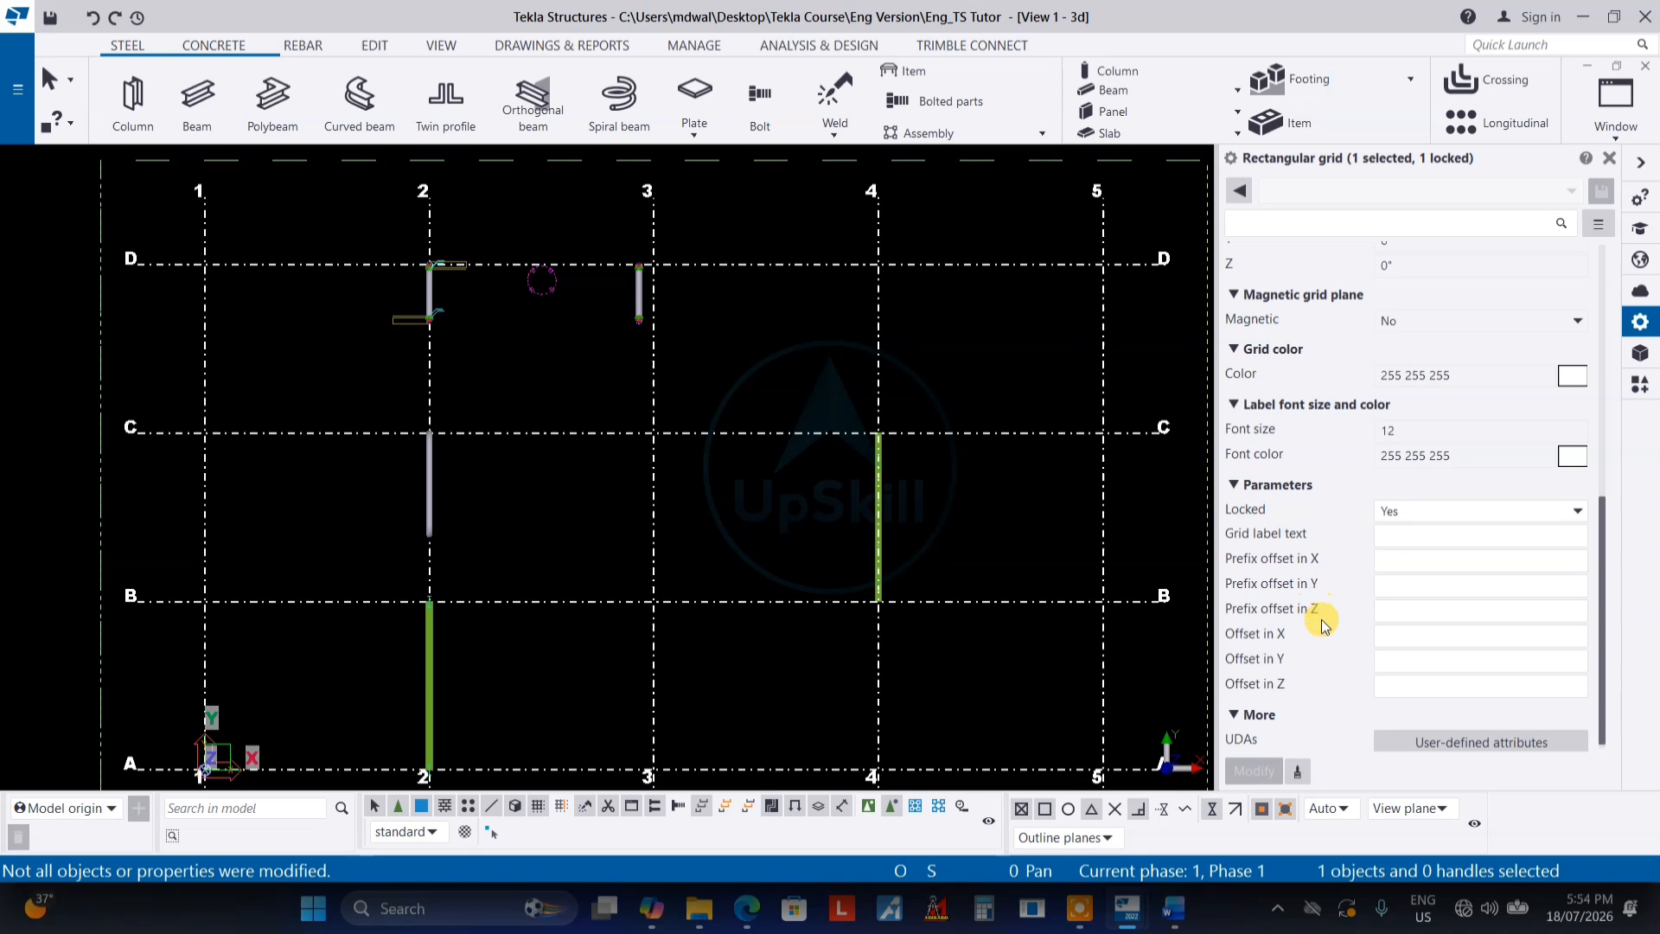
pyautogui.scroll(-1, 1308, 687)
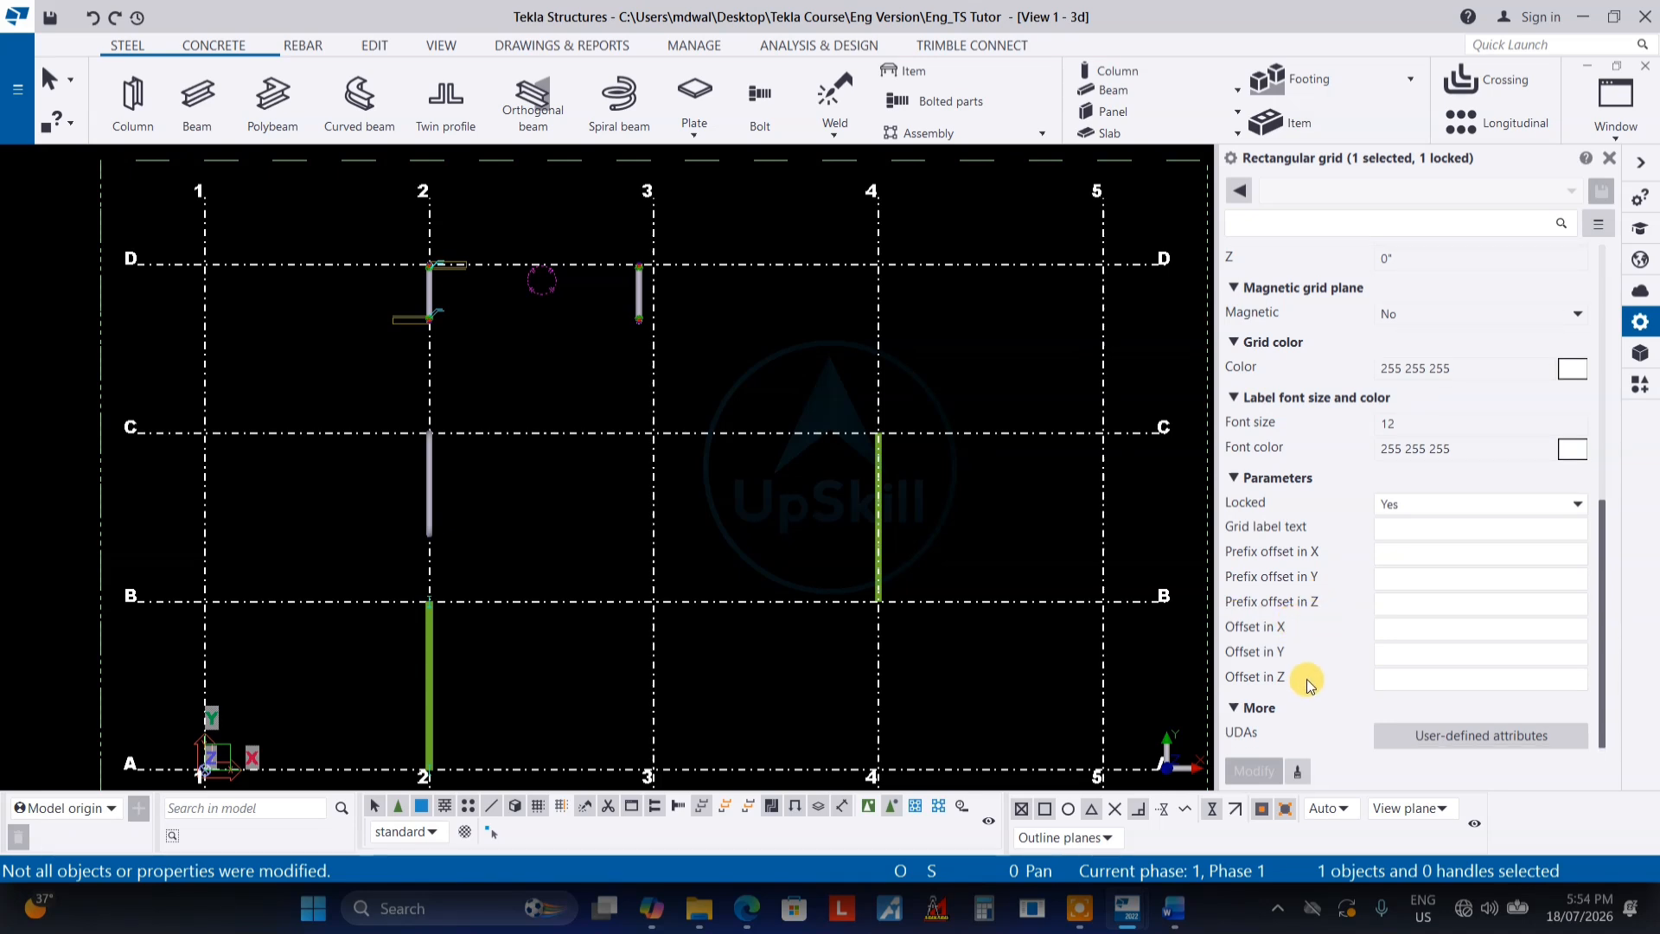
pyautogui.scroll(-1, 927, 493)
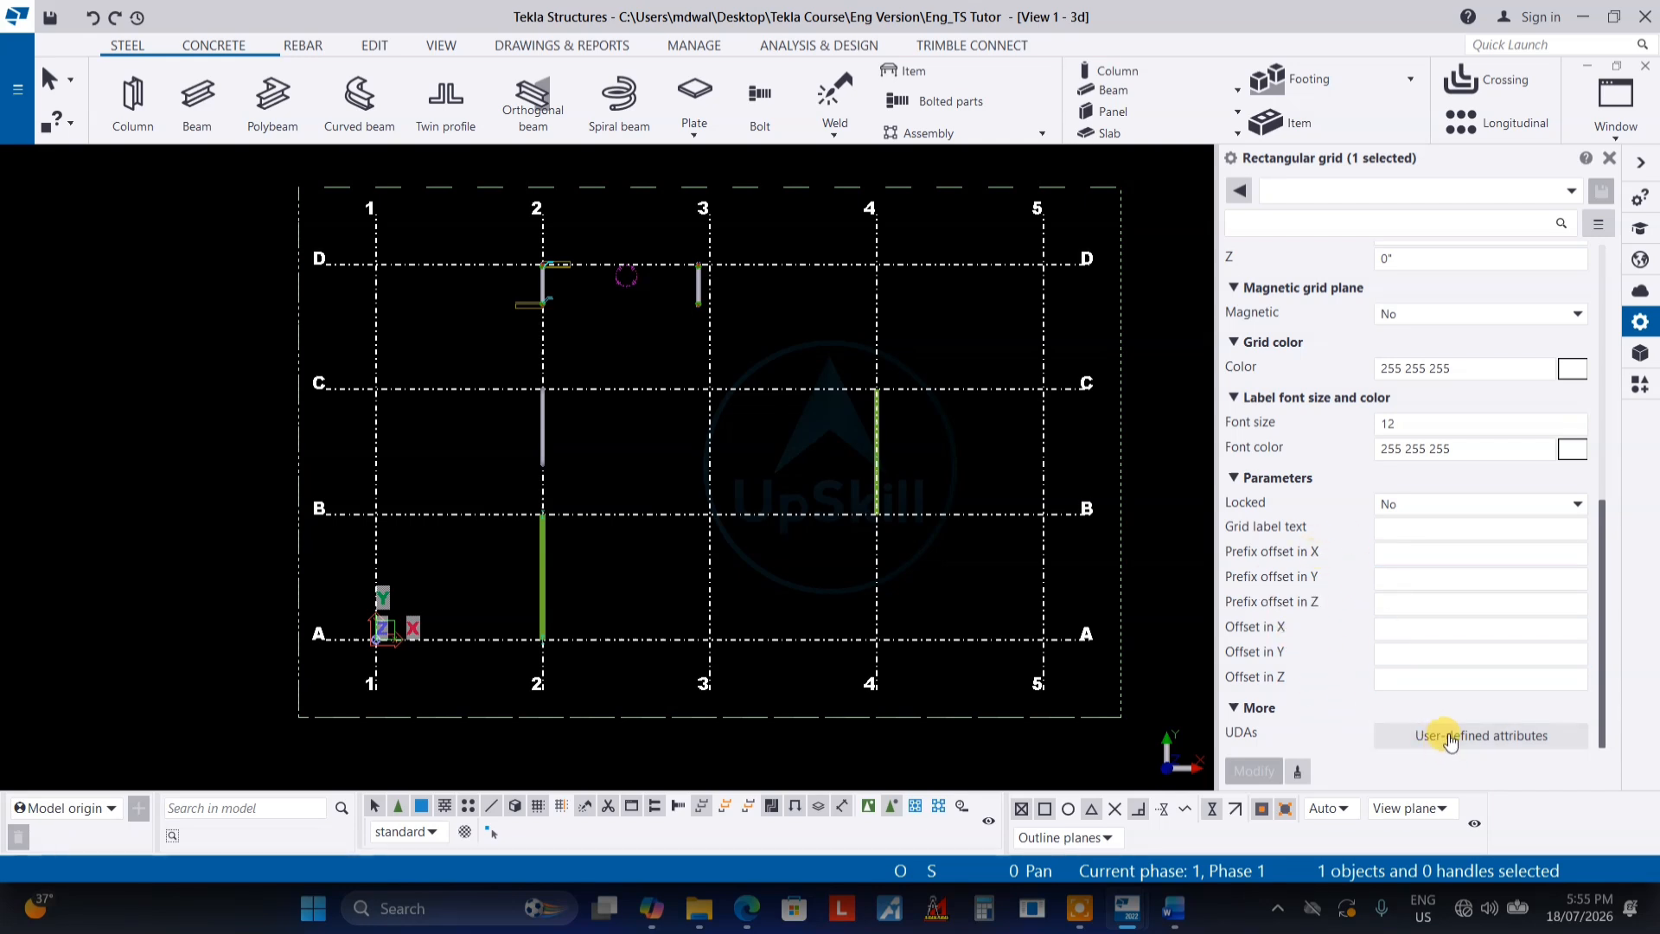
# Open the grid's user-defined attributes, review the Locked, label text and offset parameters, and cancel without changes
pyautogui.click(1427, 748)
pyautogui.moveTo(284, 307); pyautogui.dragTo(1310, 355)
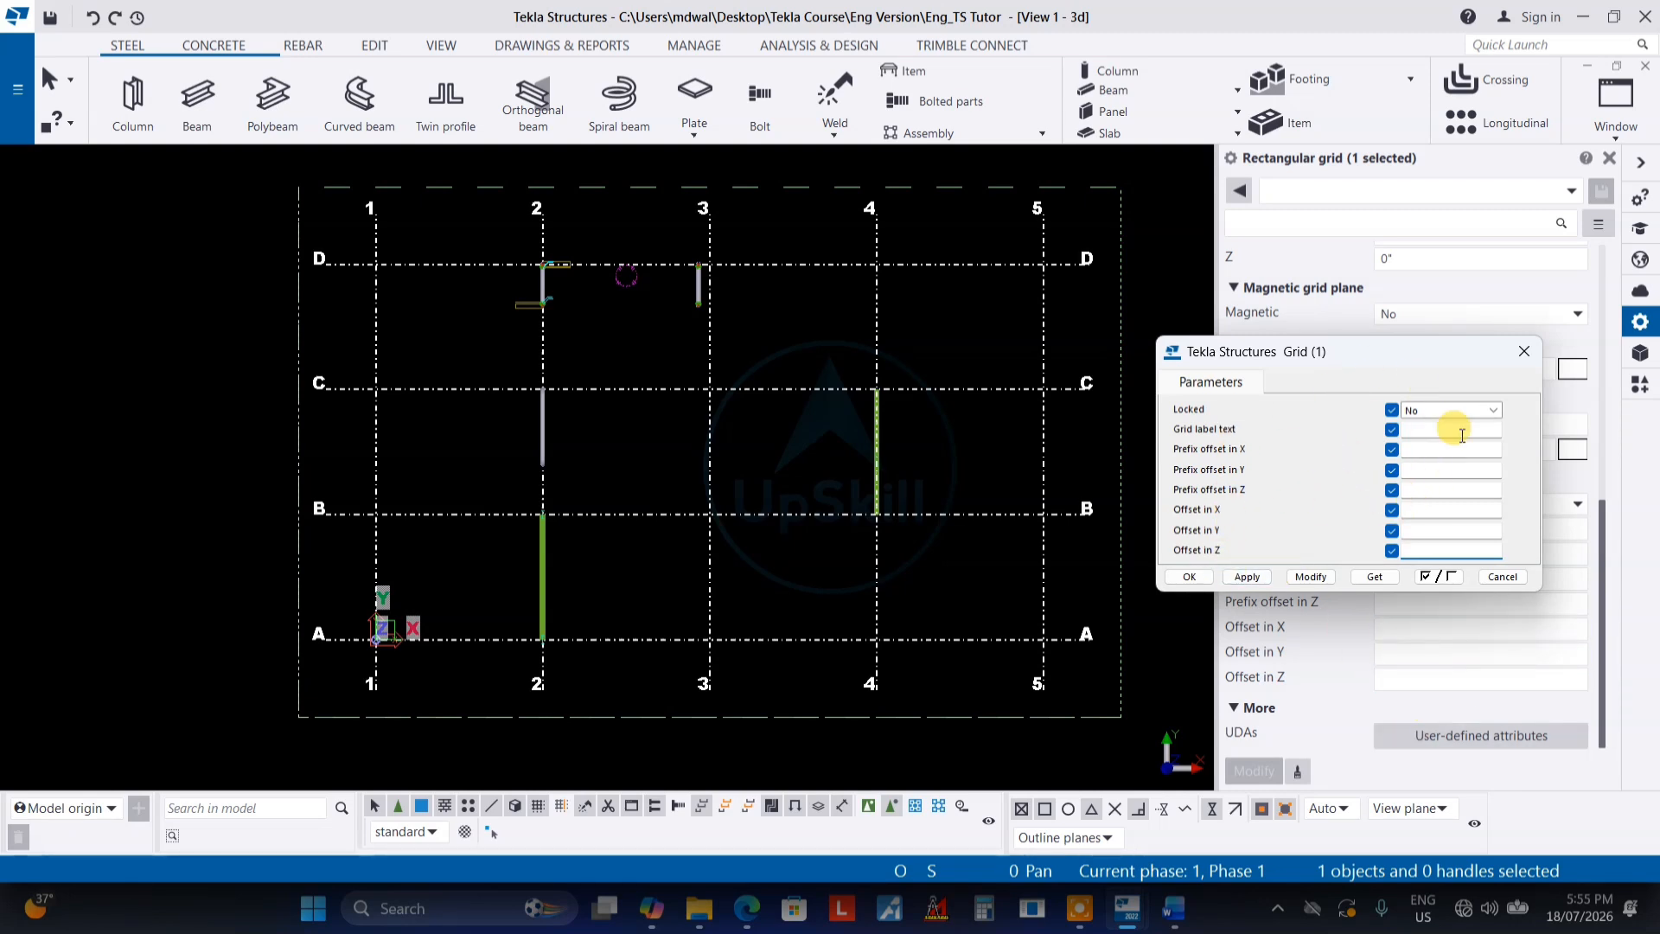
pyautogui.click(1503, 577)
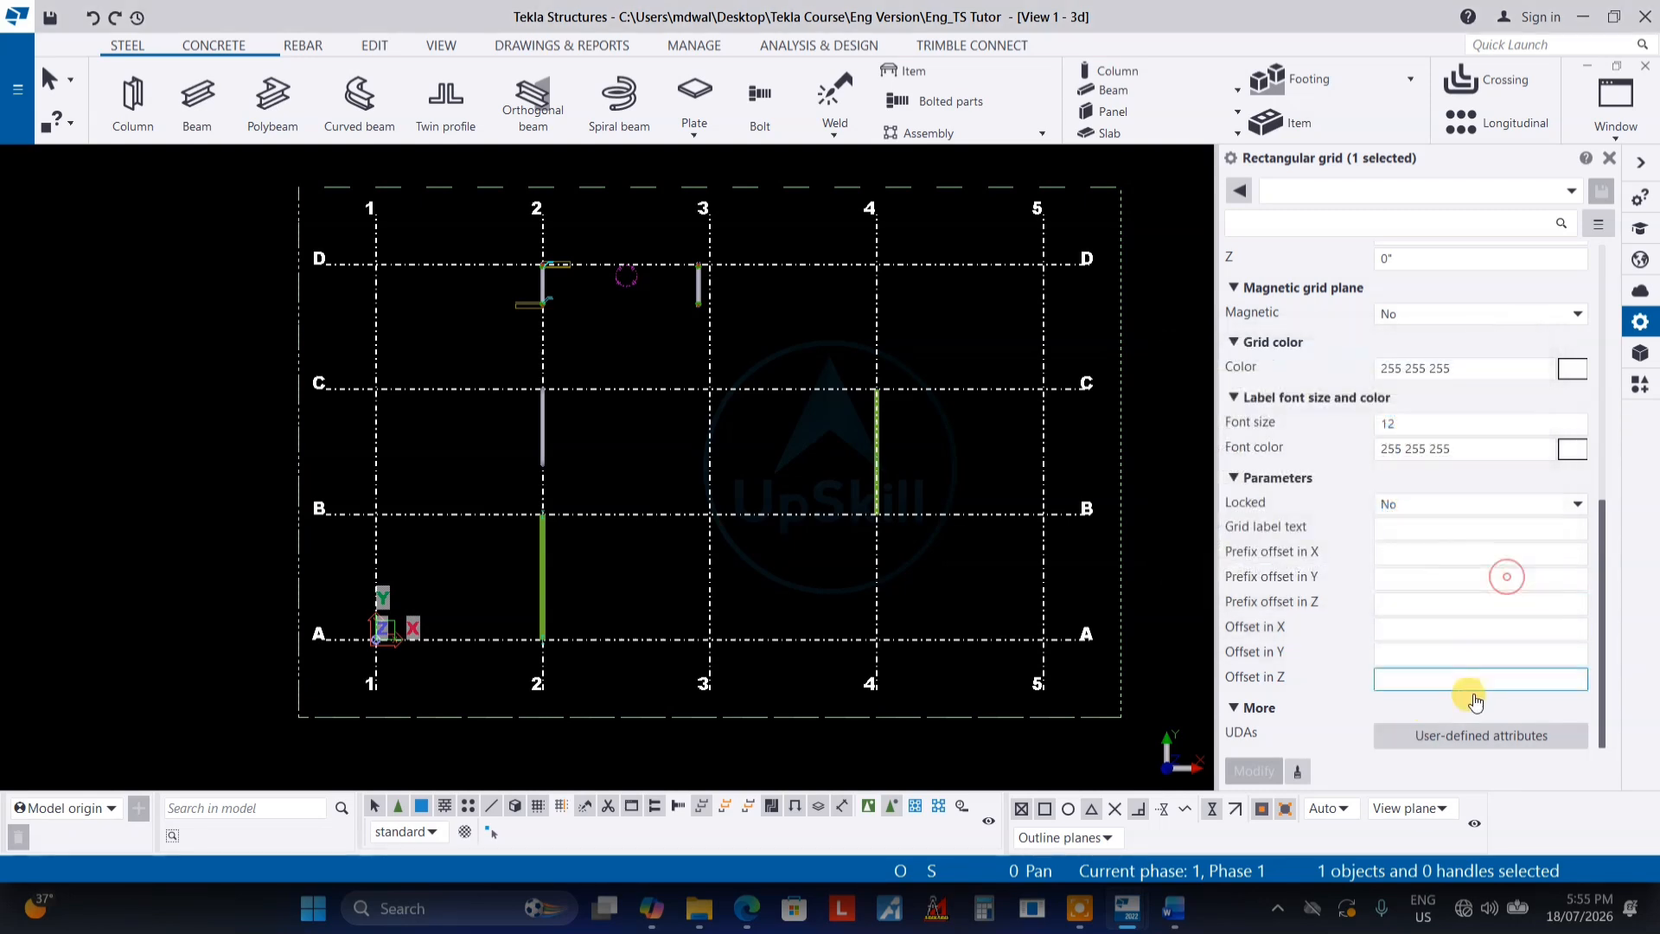
pyautogui.click(1437, 580)
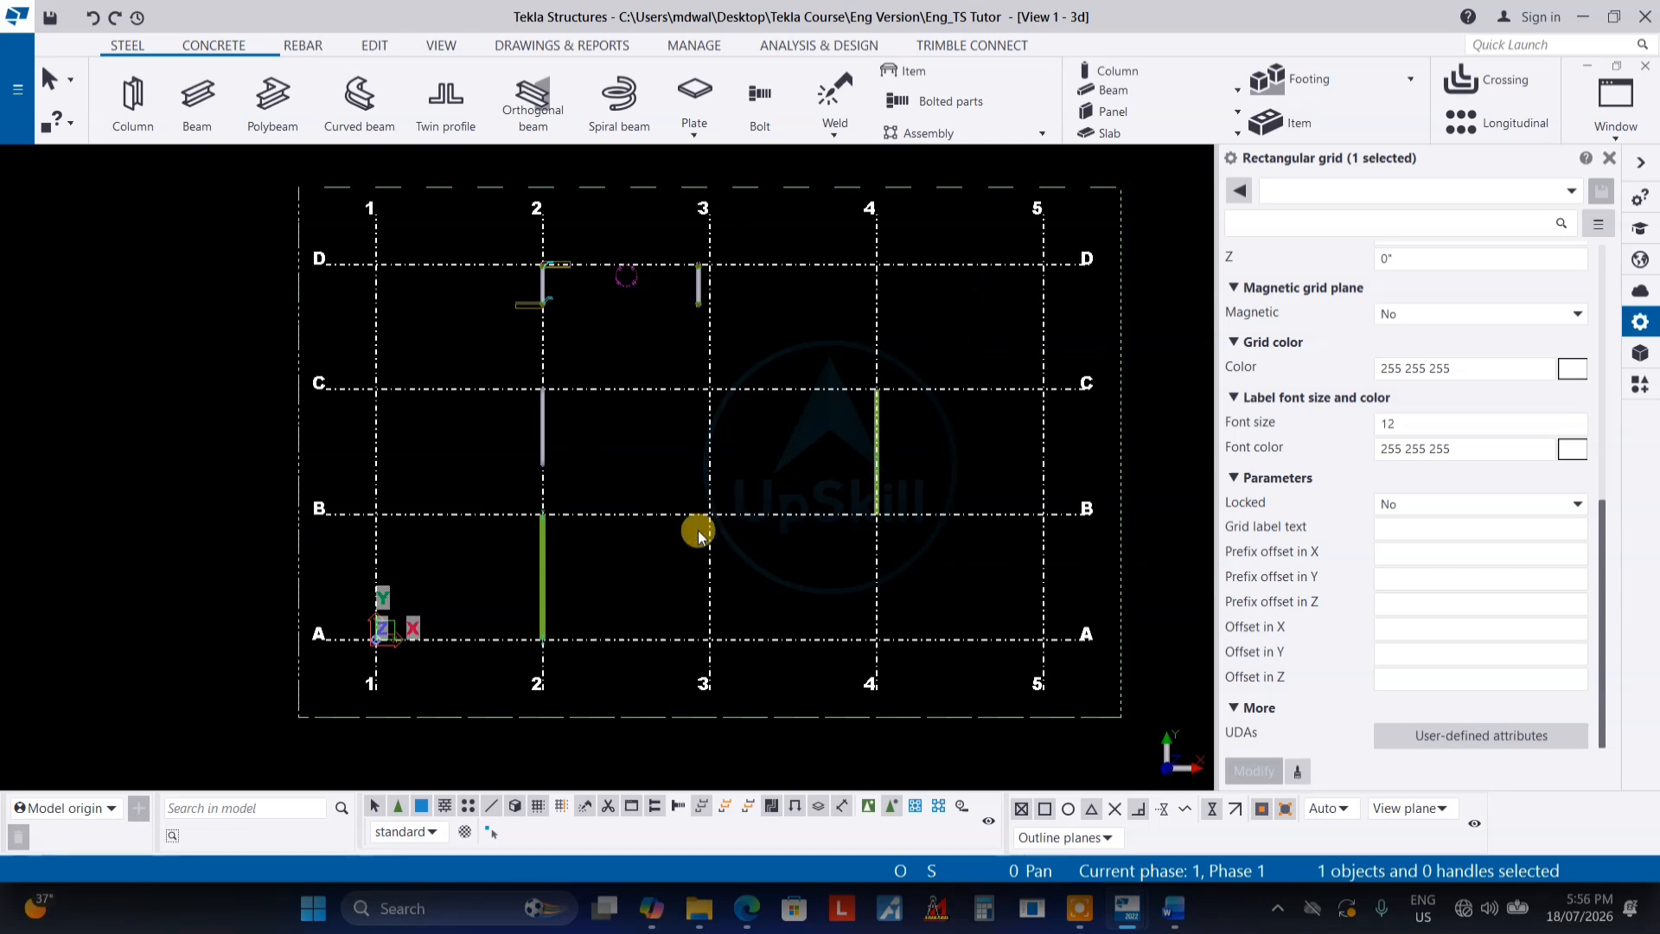
# Review the grid's X, Y and Z coordinates against the grid lines in the model view
pyautogui.scroll(-1, 697, 540)
pyautogui.scroll(5, 1474, 452)
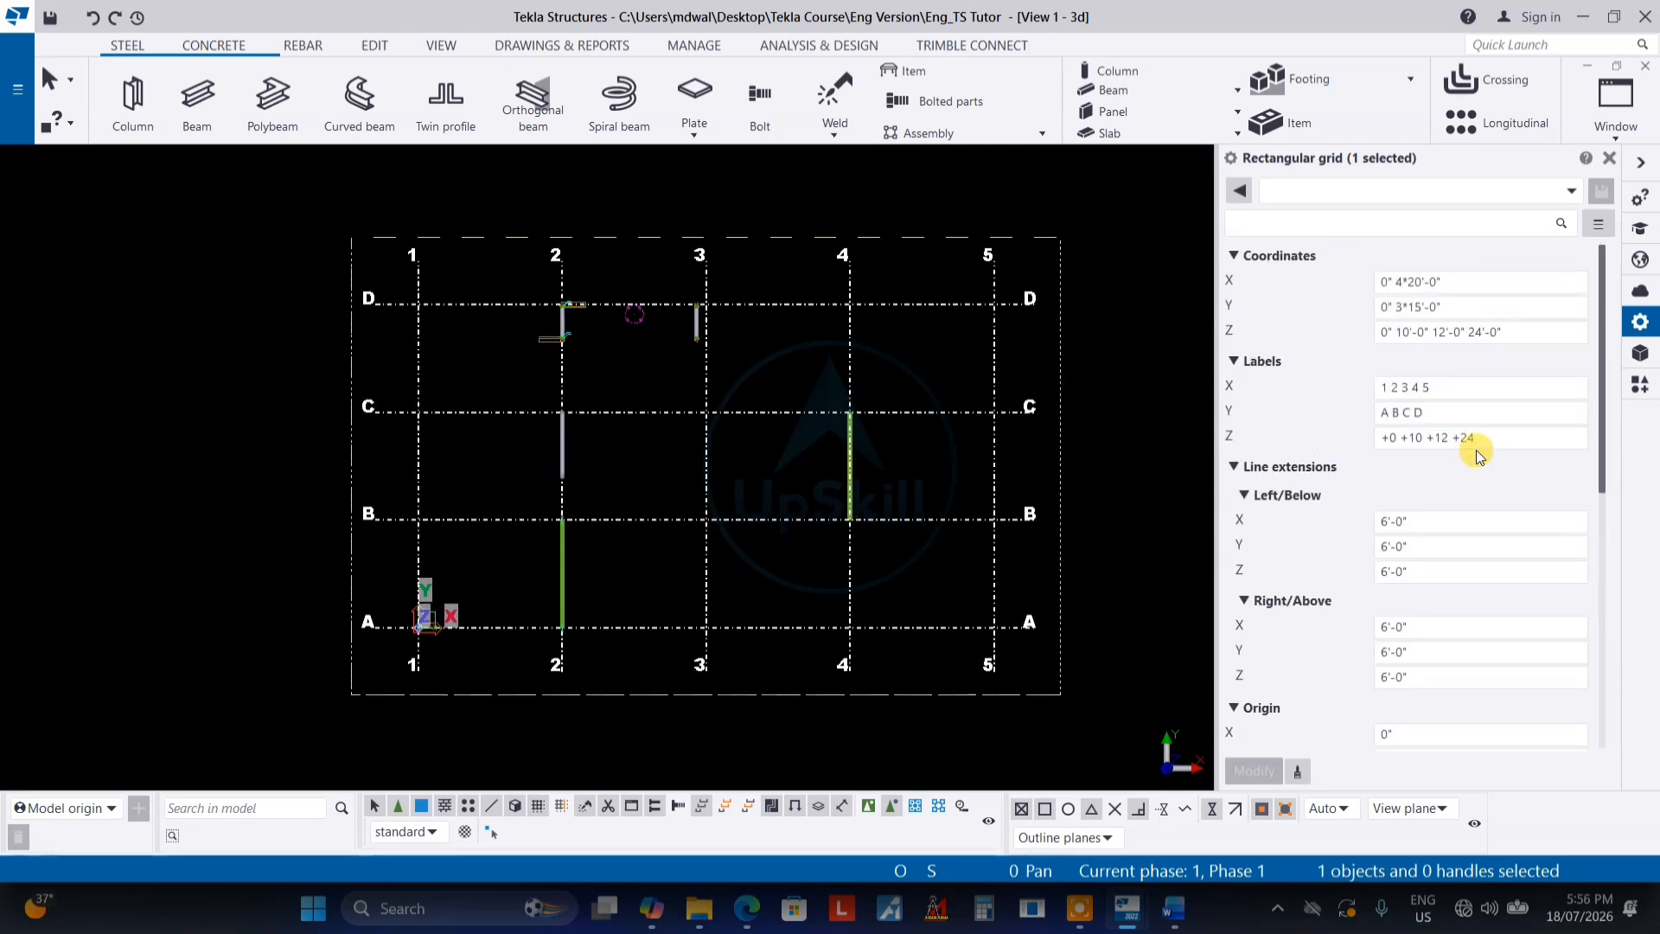
pyautogui.scroll(-1, 887, 507)
pyautogui.scroll(4, 900, 489)
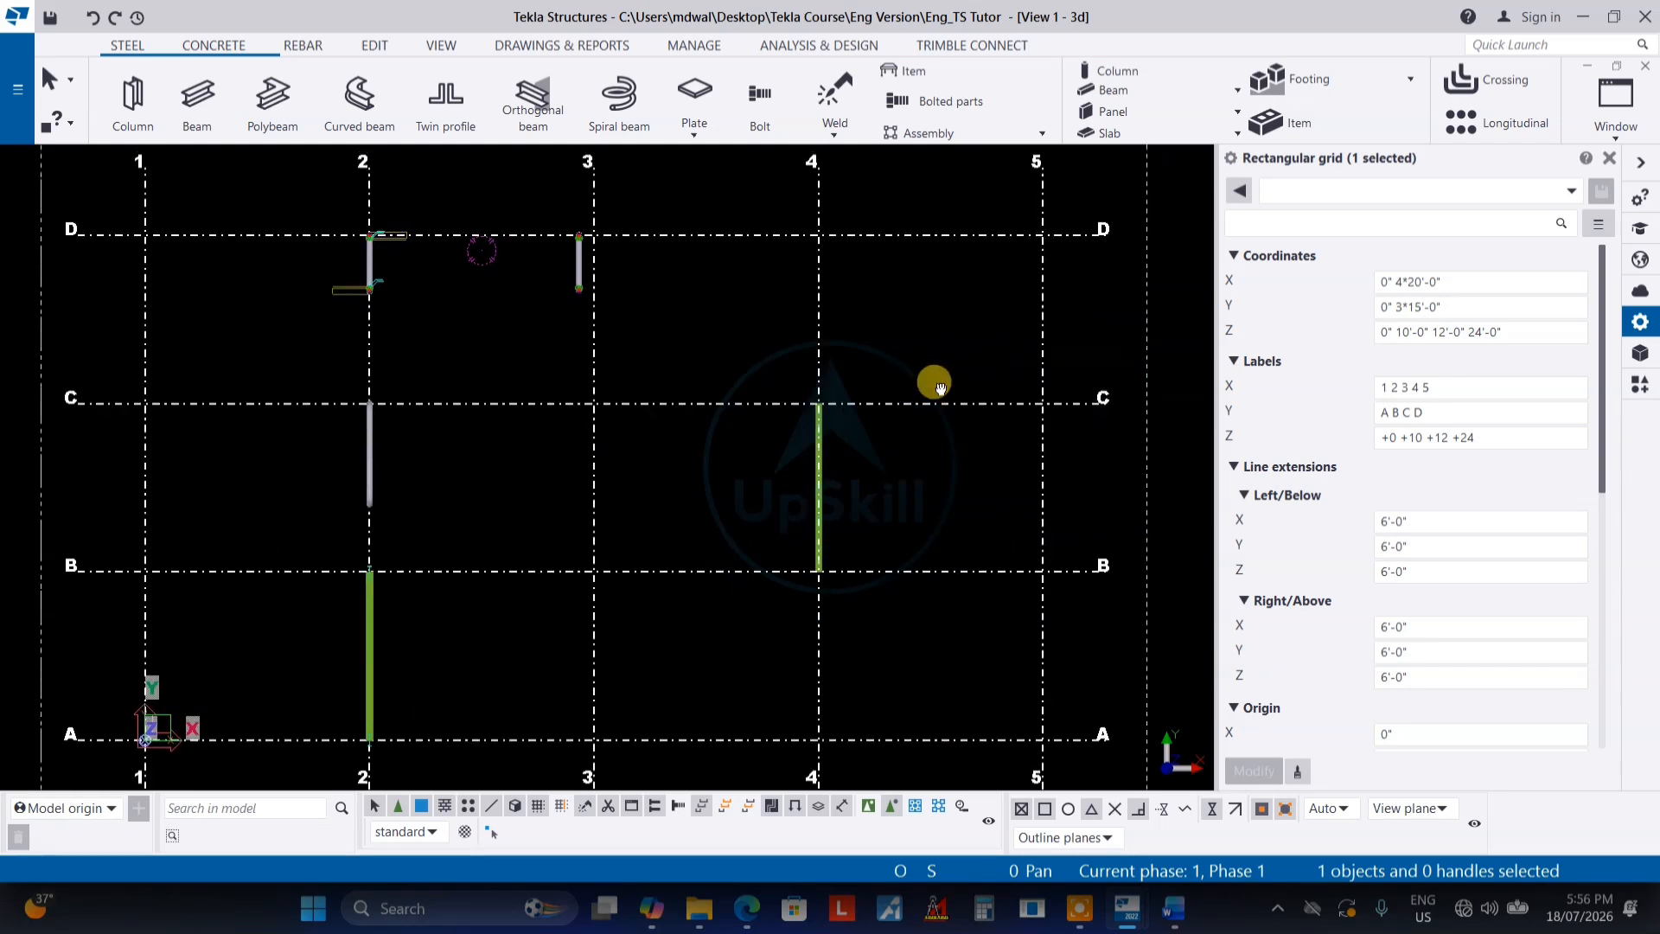
pyautogui.scroll(-2, 940, 389)
pyautogui.moveTo(946, 413); pyautogui.dragTo(935, 448, button='middle')
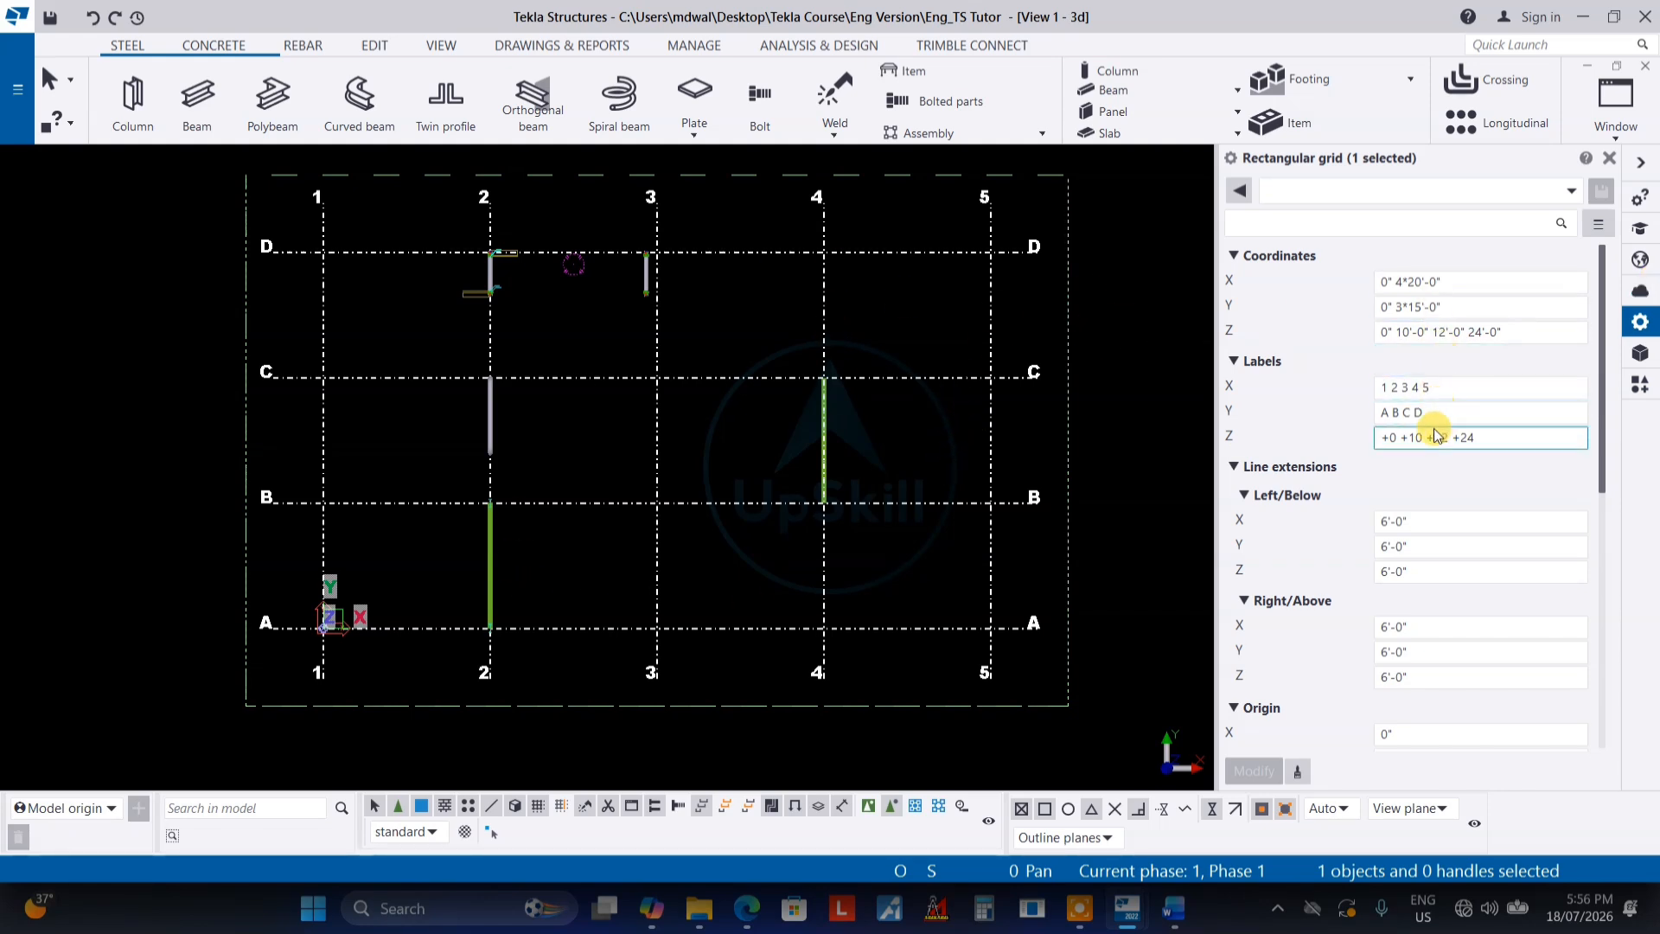
pyautogui.moveTo(880, 395)
pyautogui.mouseDown(button='middle')
pyautogui.moveTo(854, 450)
pyautogui.moveTo(890, 378)
pyautogui.mouseUp(button='middle')
pyautogui.scroll(1, 887, 355)
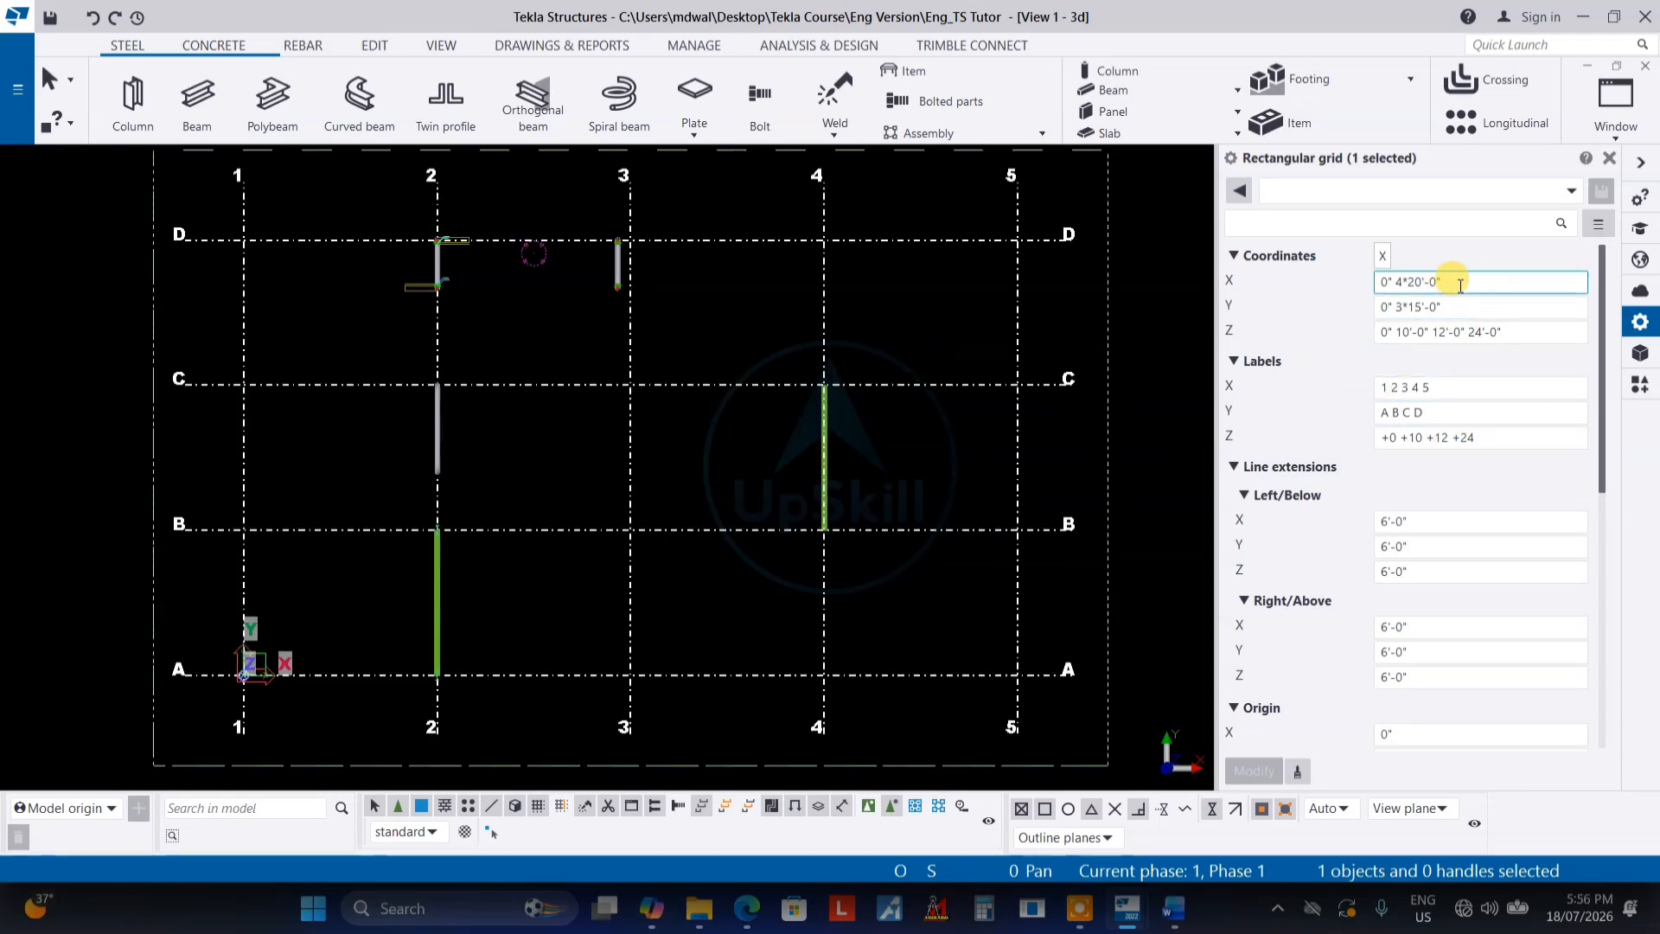
pyautogui.moveTo(1450, 279); pyautogui.dragTo(1205, 285)
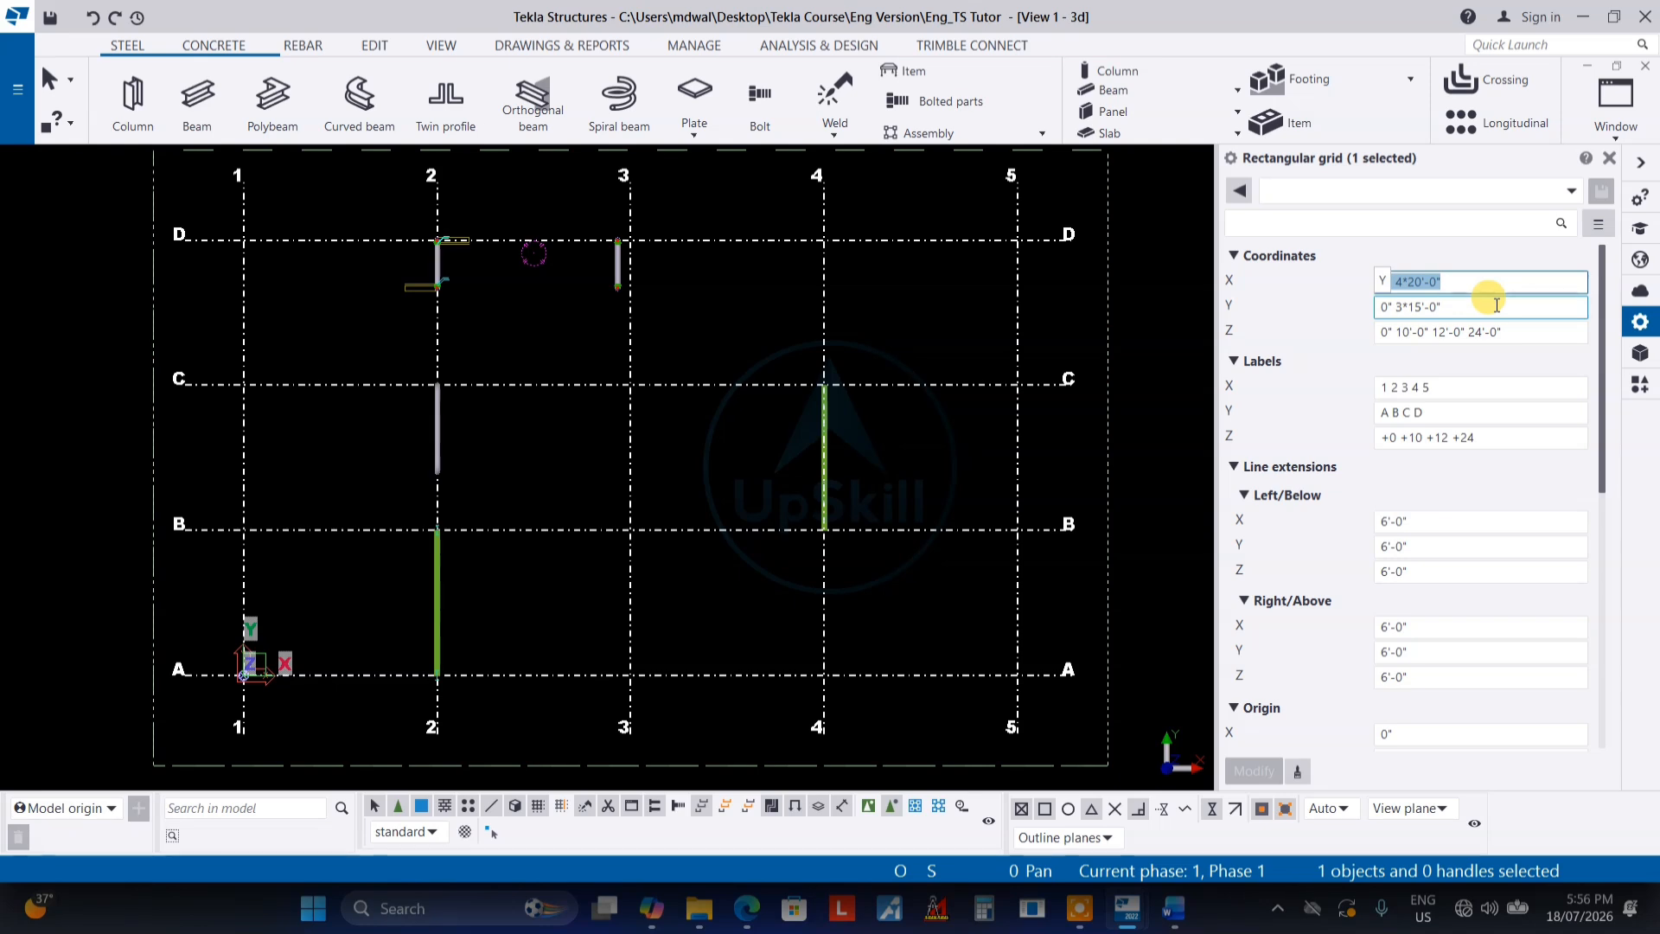
pyautogui.click(1464, 307)
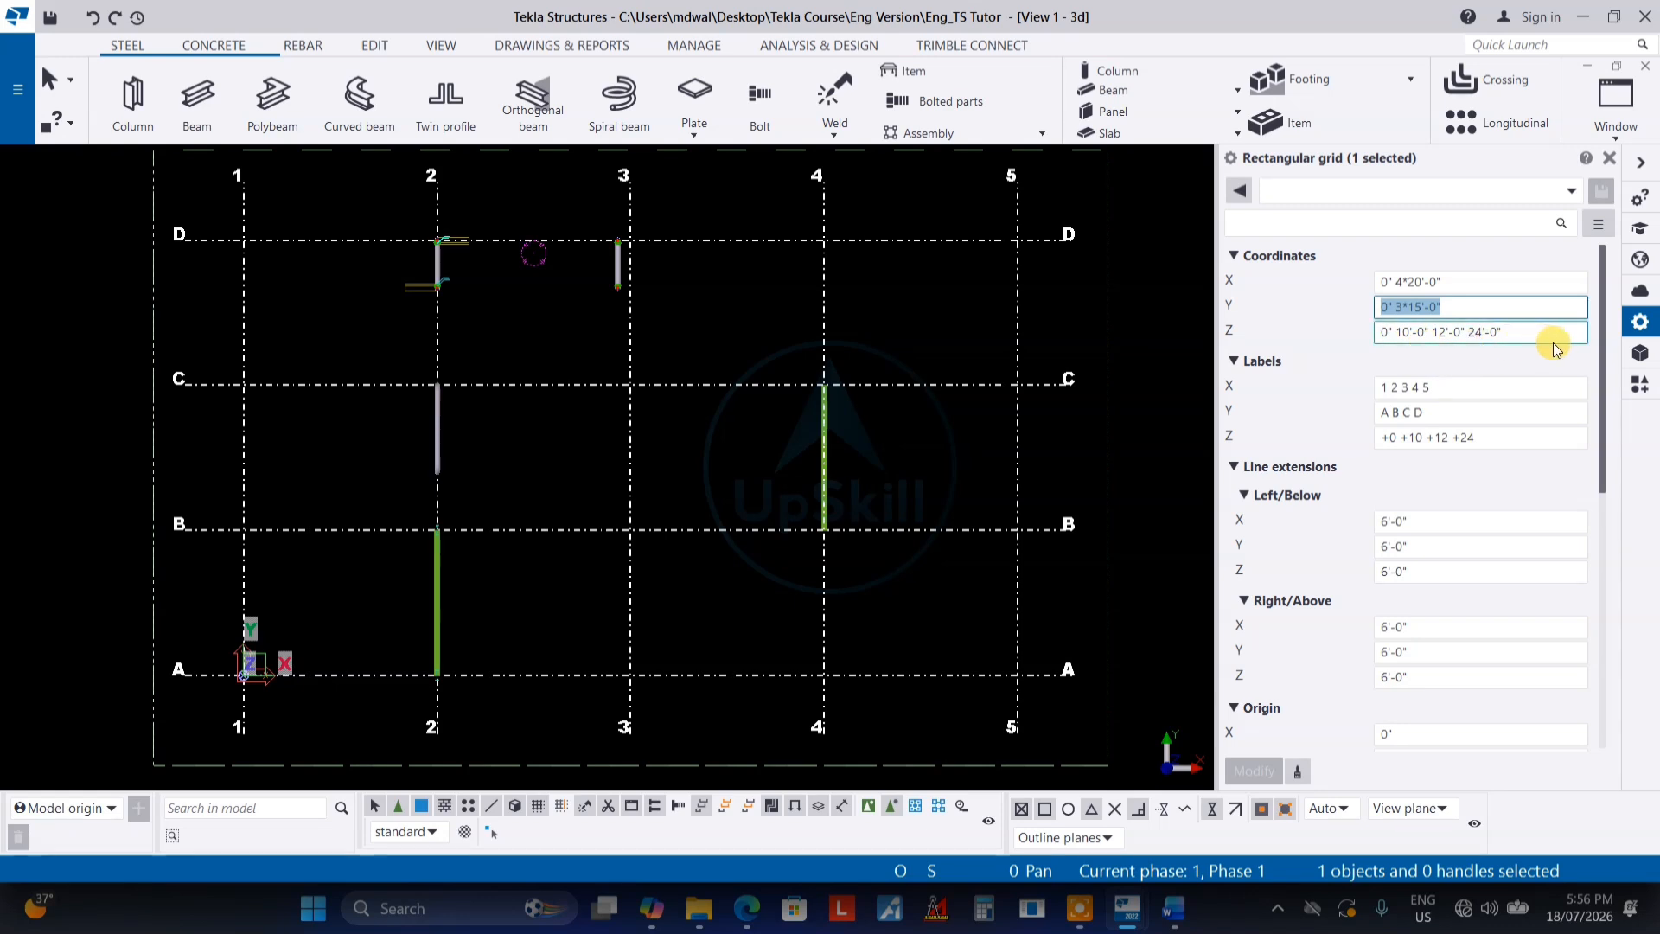
pyautogui.moveTo(1540, 331); pyautogui.dragTo(1403, 332)
# Compare the grid's X, Y and Z labels with the coordinates, focusing on the Z level labels
pyautogui.moveTo(1499, 442); pyautogui.dragTo(1323, 438)
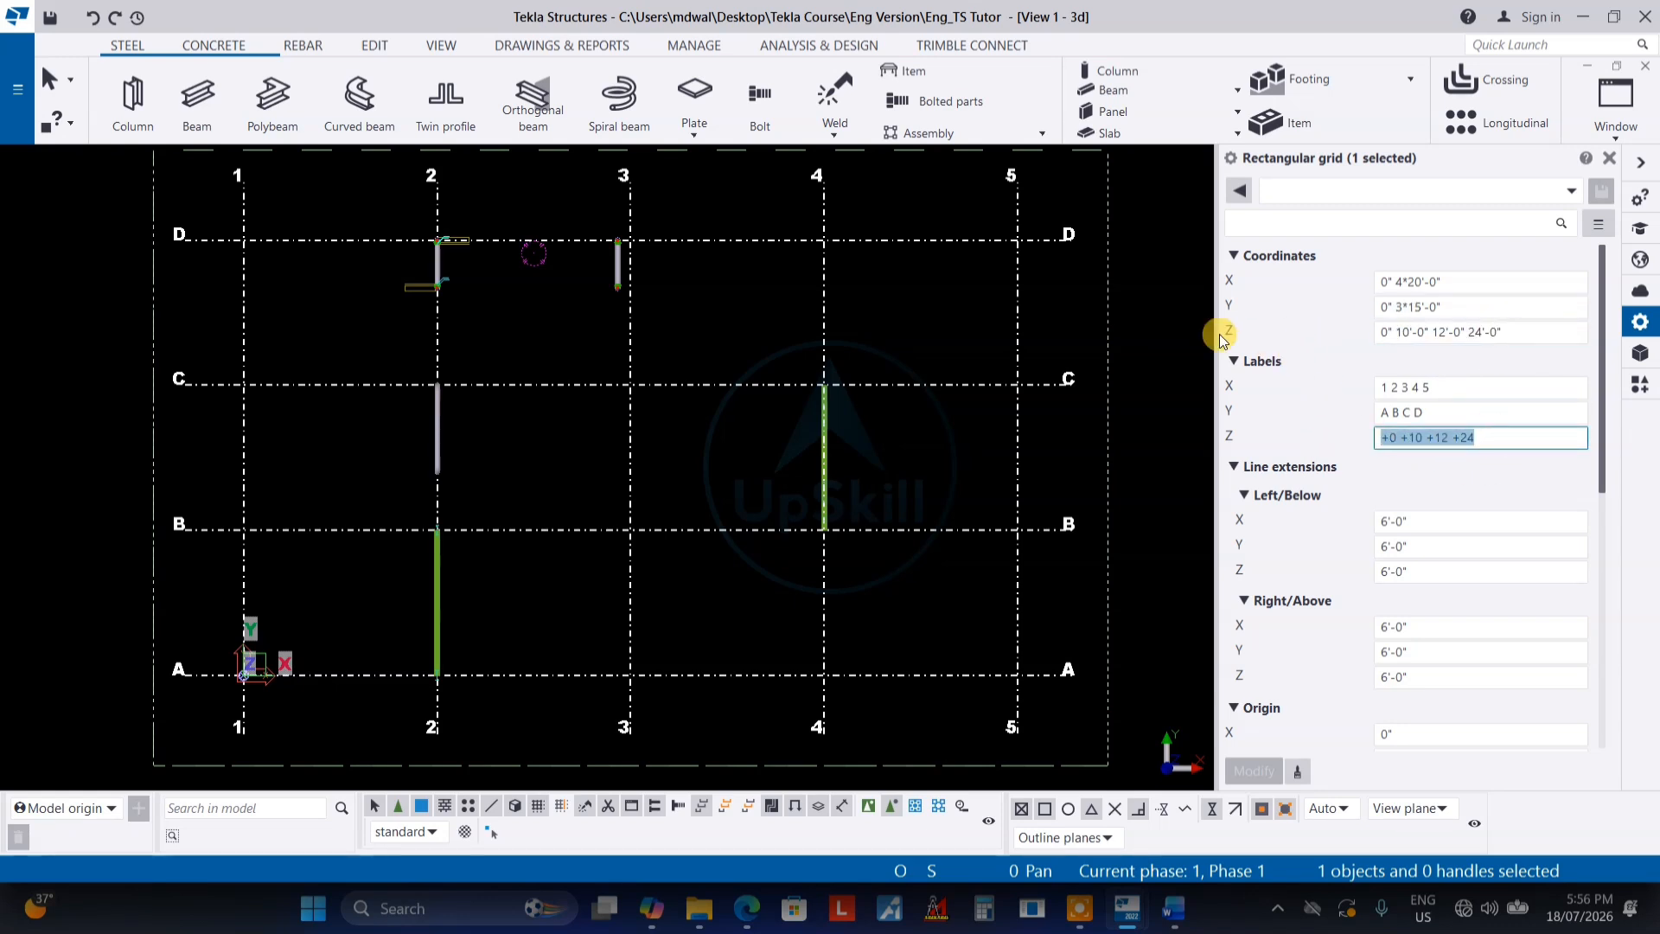
pyautogui.moveTo(1520, 329); pyautogui.dragTo(1364, 334)
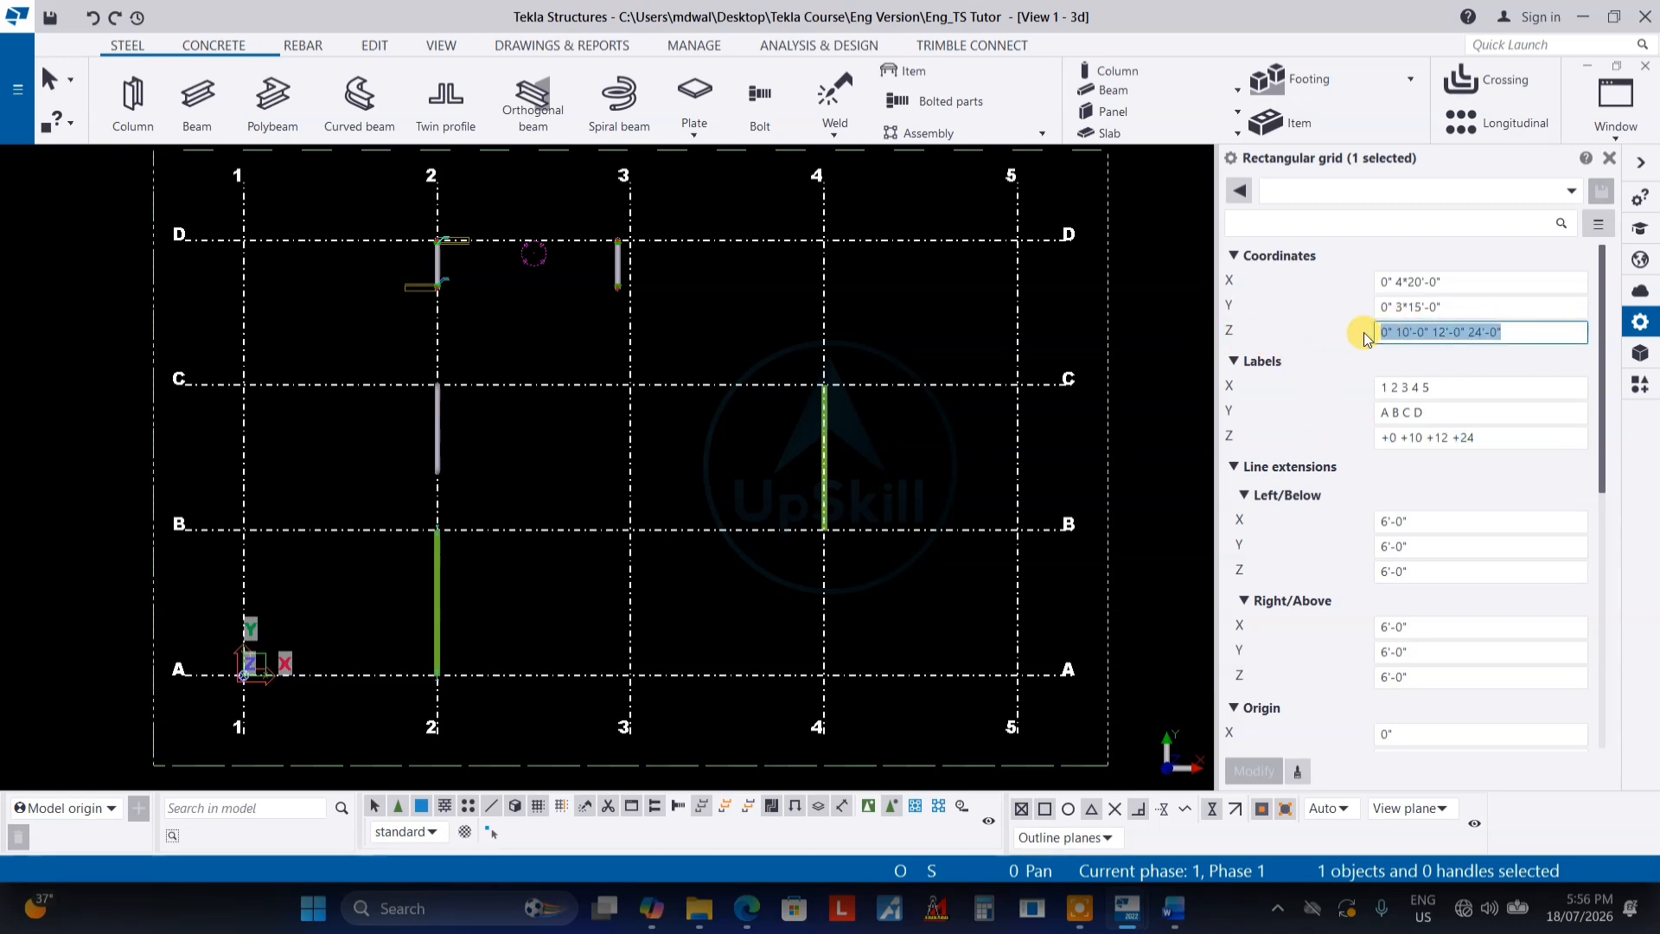
pyautogui.moveTo(1483, 437); pyautogui.dragTo(1360, 442)
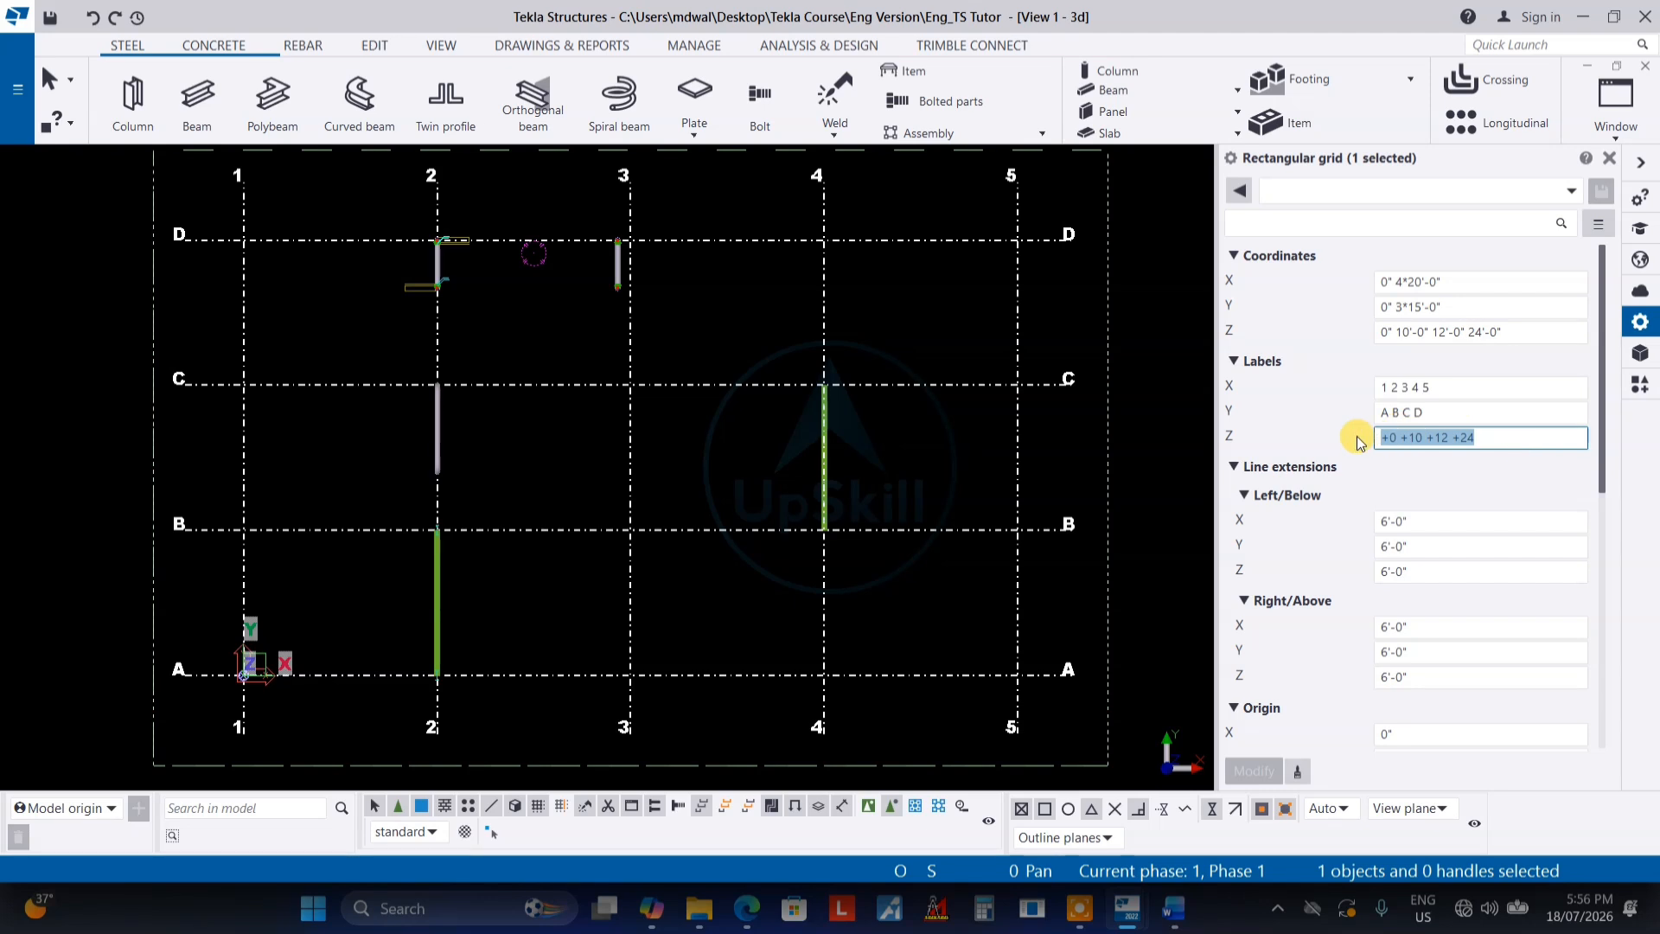
pyautogui.moveTo(1461, 408); pyautogui.dragTo(1360, 418)
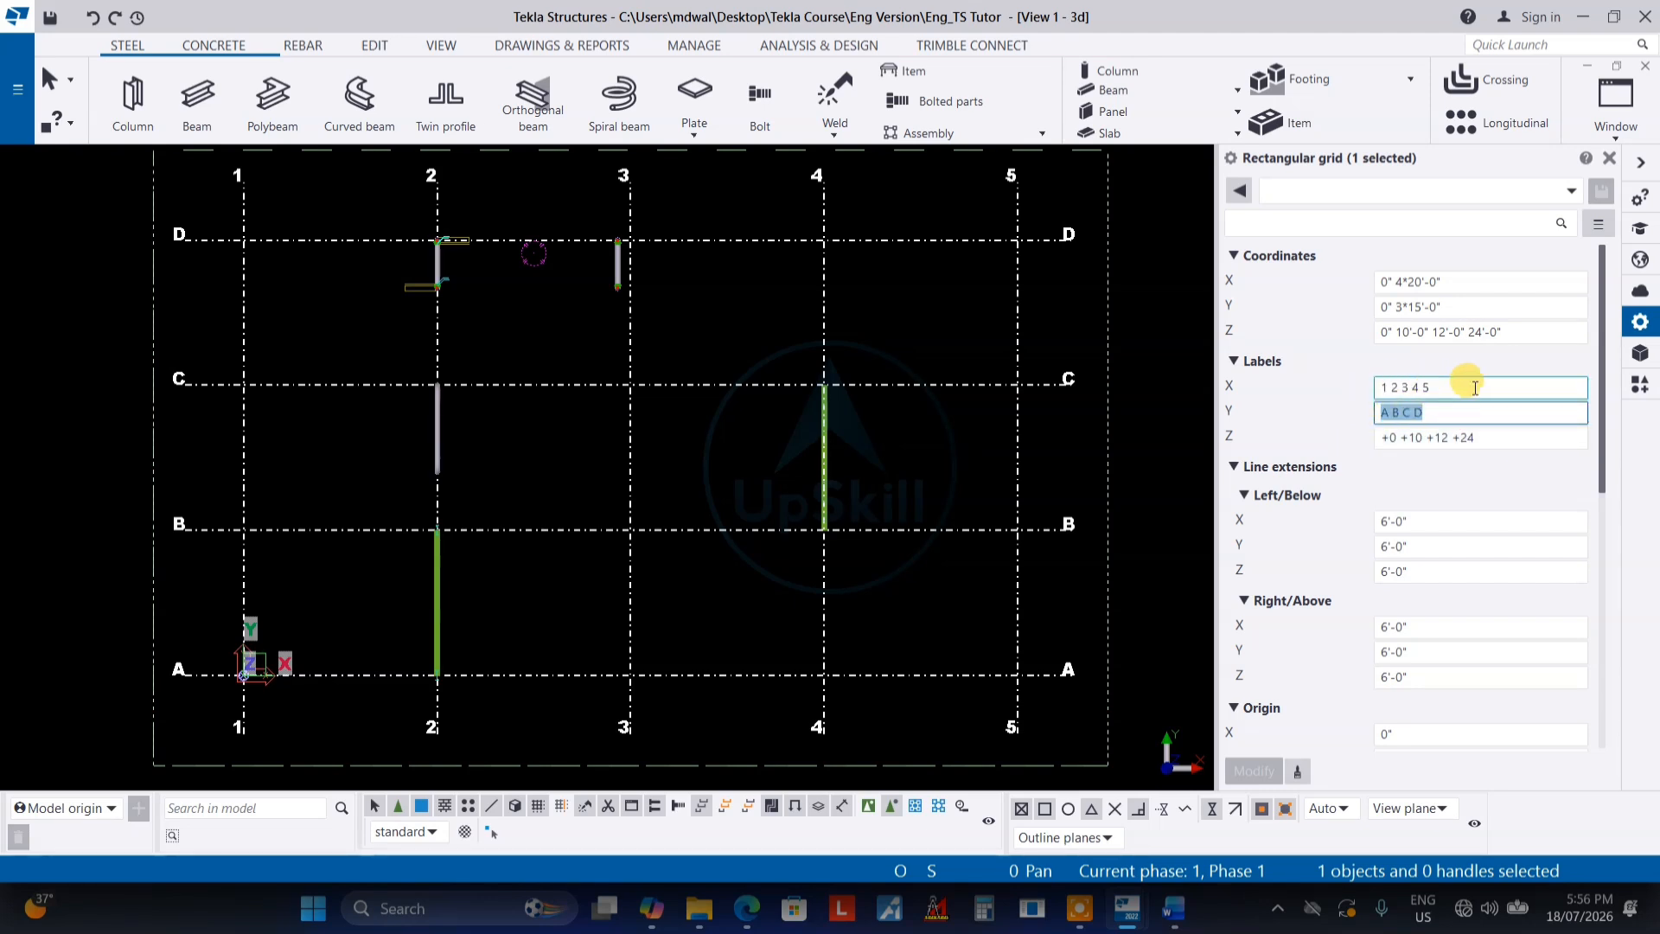
pyautogui.moveTo(1476, 388); pyautogui.dragTo(1346, 383)
pyautogui.moveTo(1454, 408); pyautogui.dragTo(1330, 413)
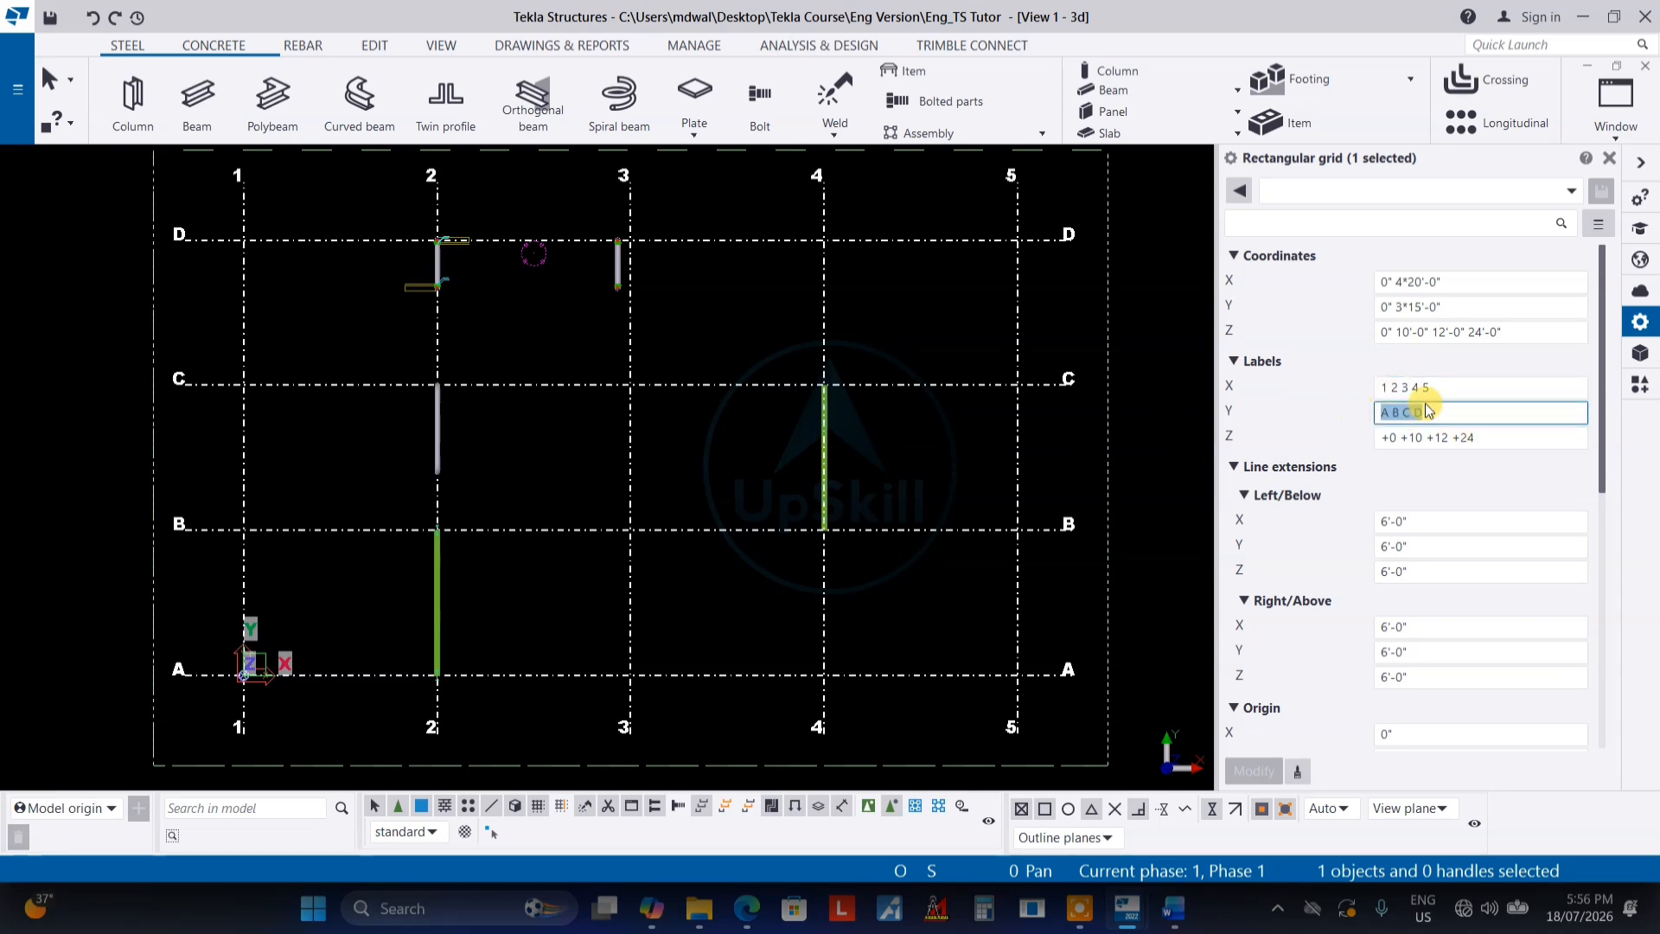
pyautogui.moveTo(1440, 388); pyautogui.dragTo(1367, 417)
pyautogui.moveTo(1469, 387); pyautogui.dragTo(1333, 411)
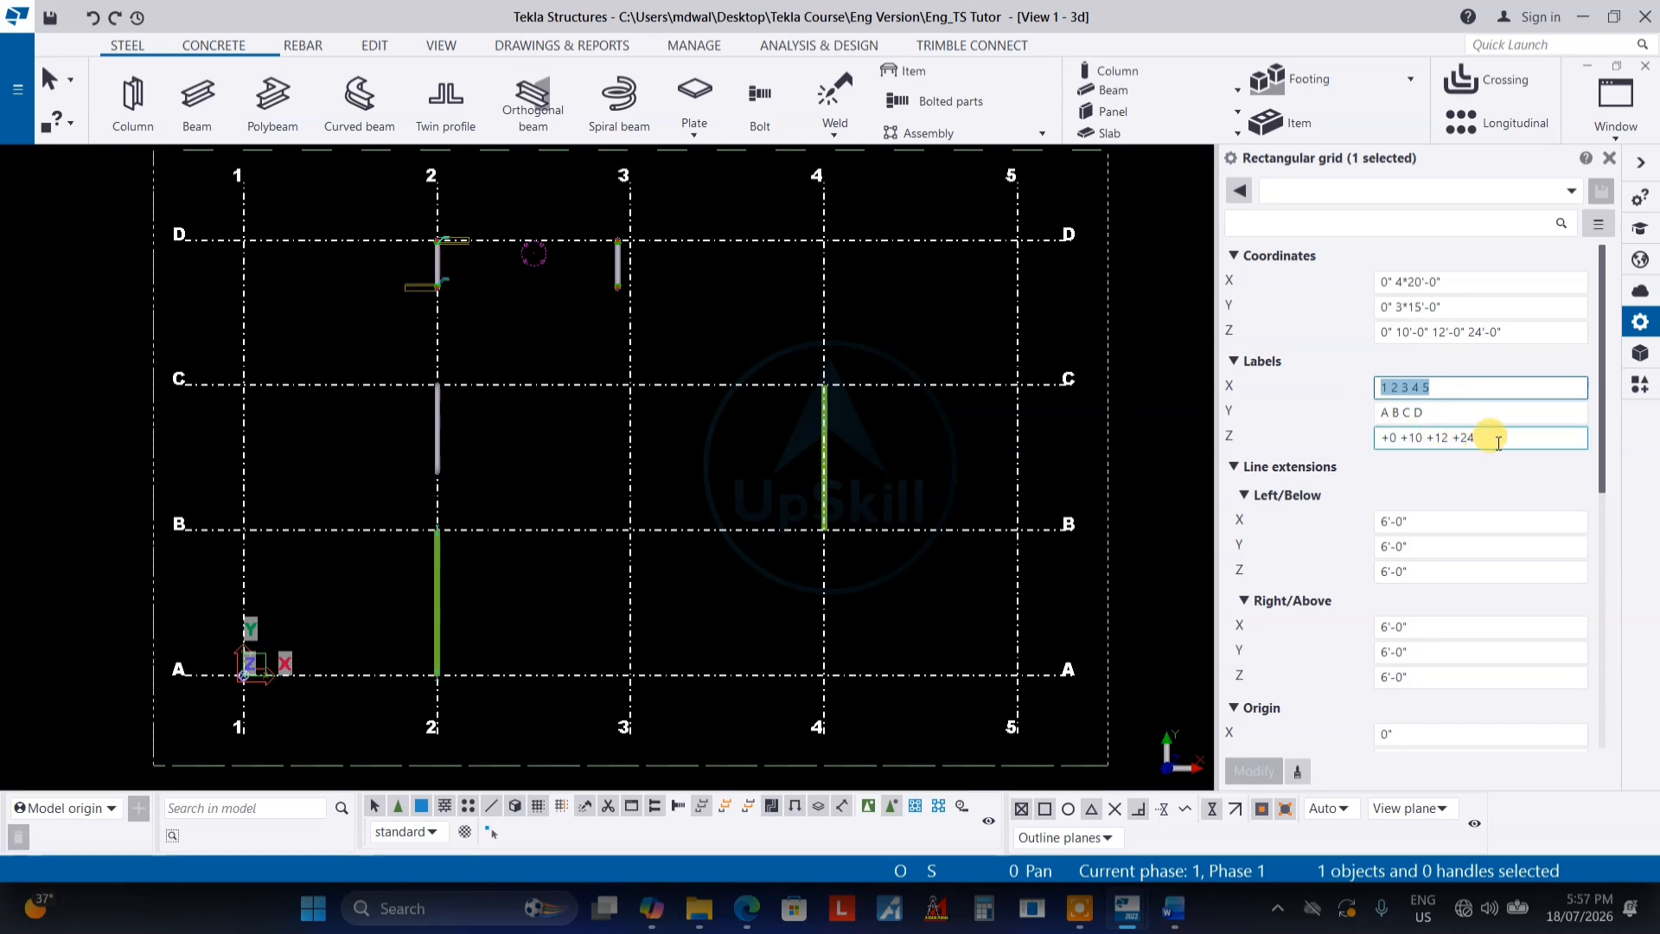
pyautogui.moveTo(1481, 435); pyautogui.dragTo(1351, 440)
pyautogui.moveTo(1503, 332); pyautogui.dragTo(1341, 326)
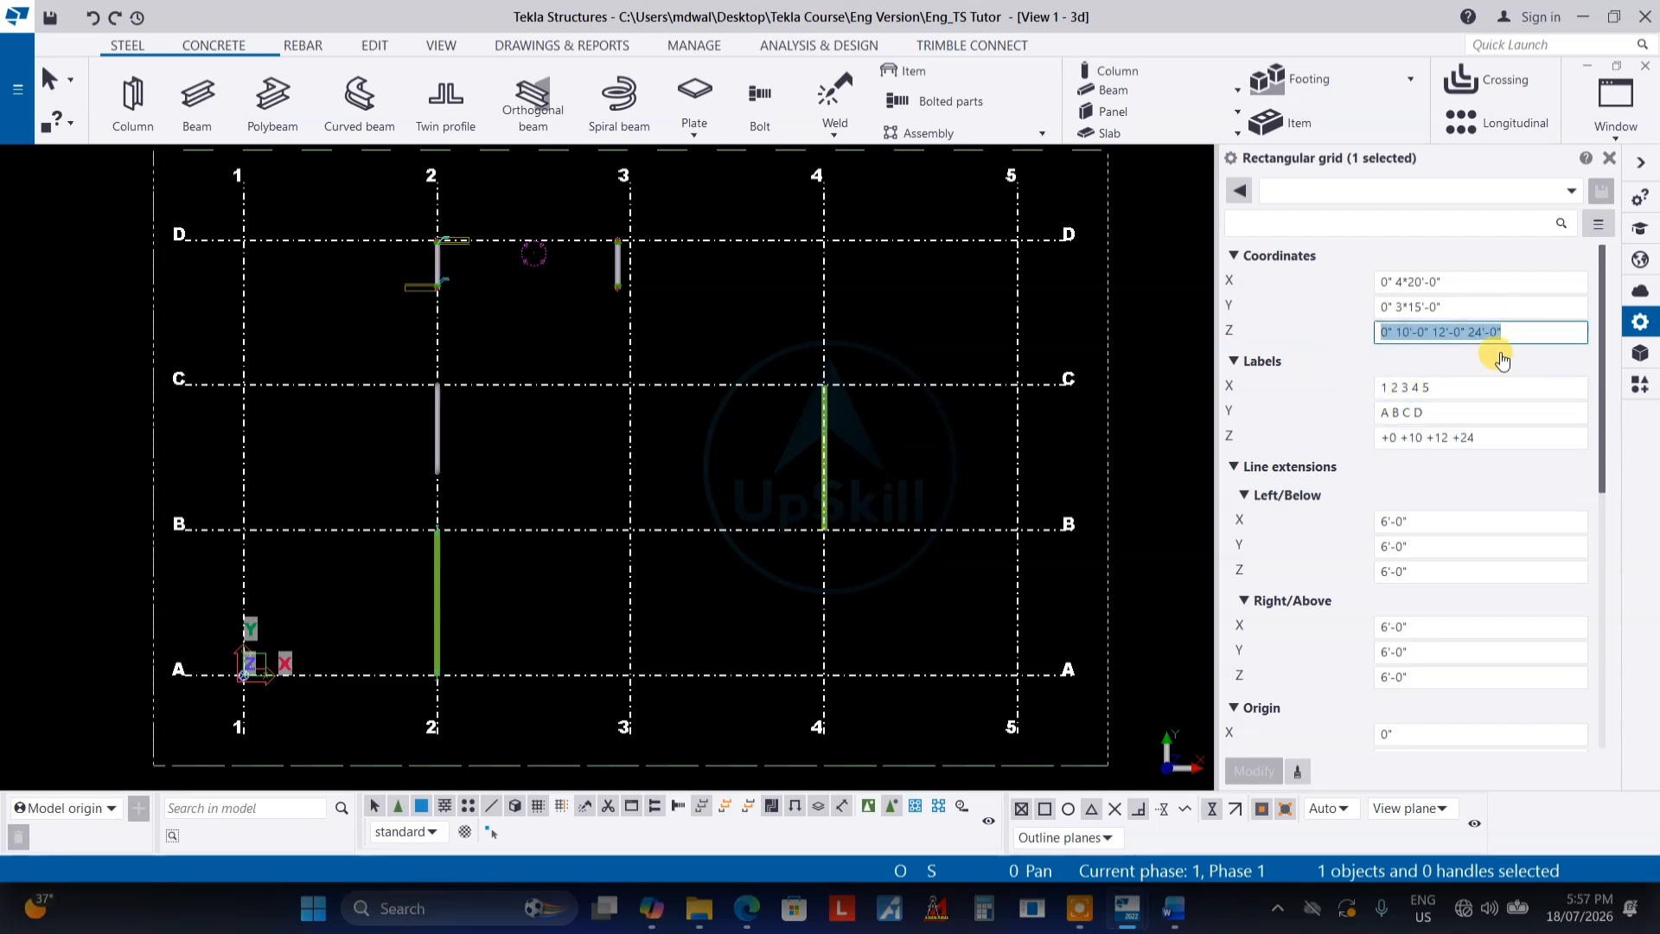
pyautogui.moveTo(1511, 331); pyautogui.dragTo(1408, 327)
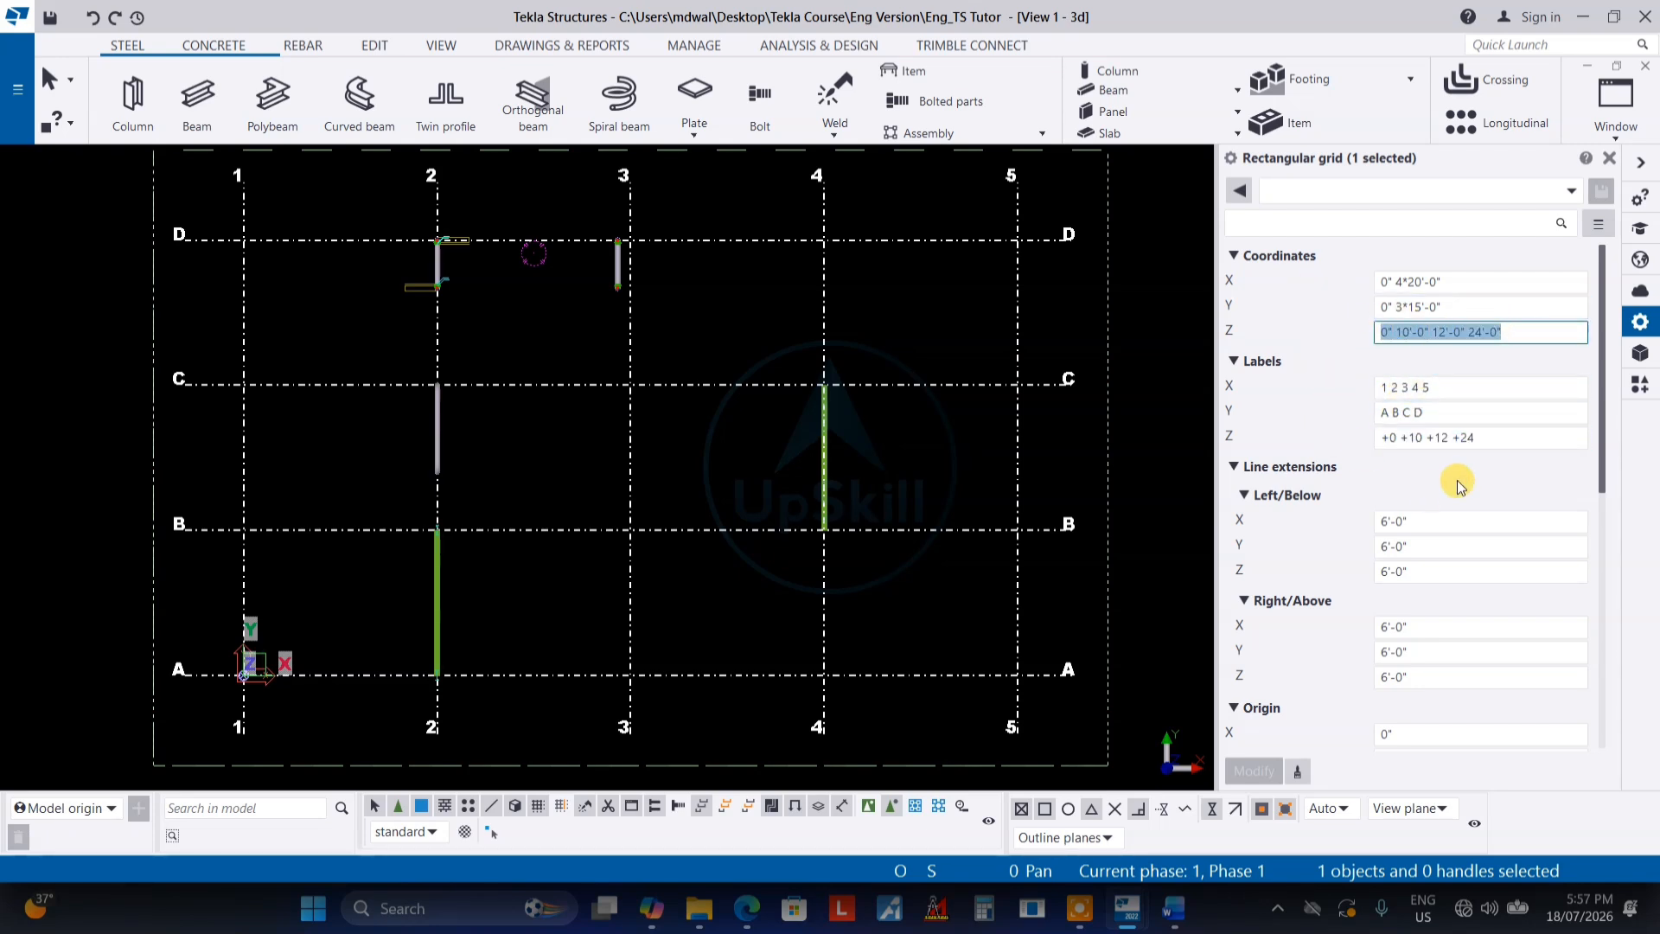
pyautogui.moveTo(1490, 435); pyautogui.dragTo(1401, 431)
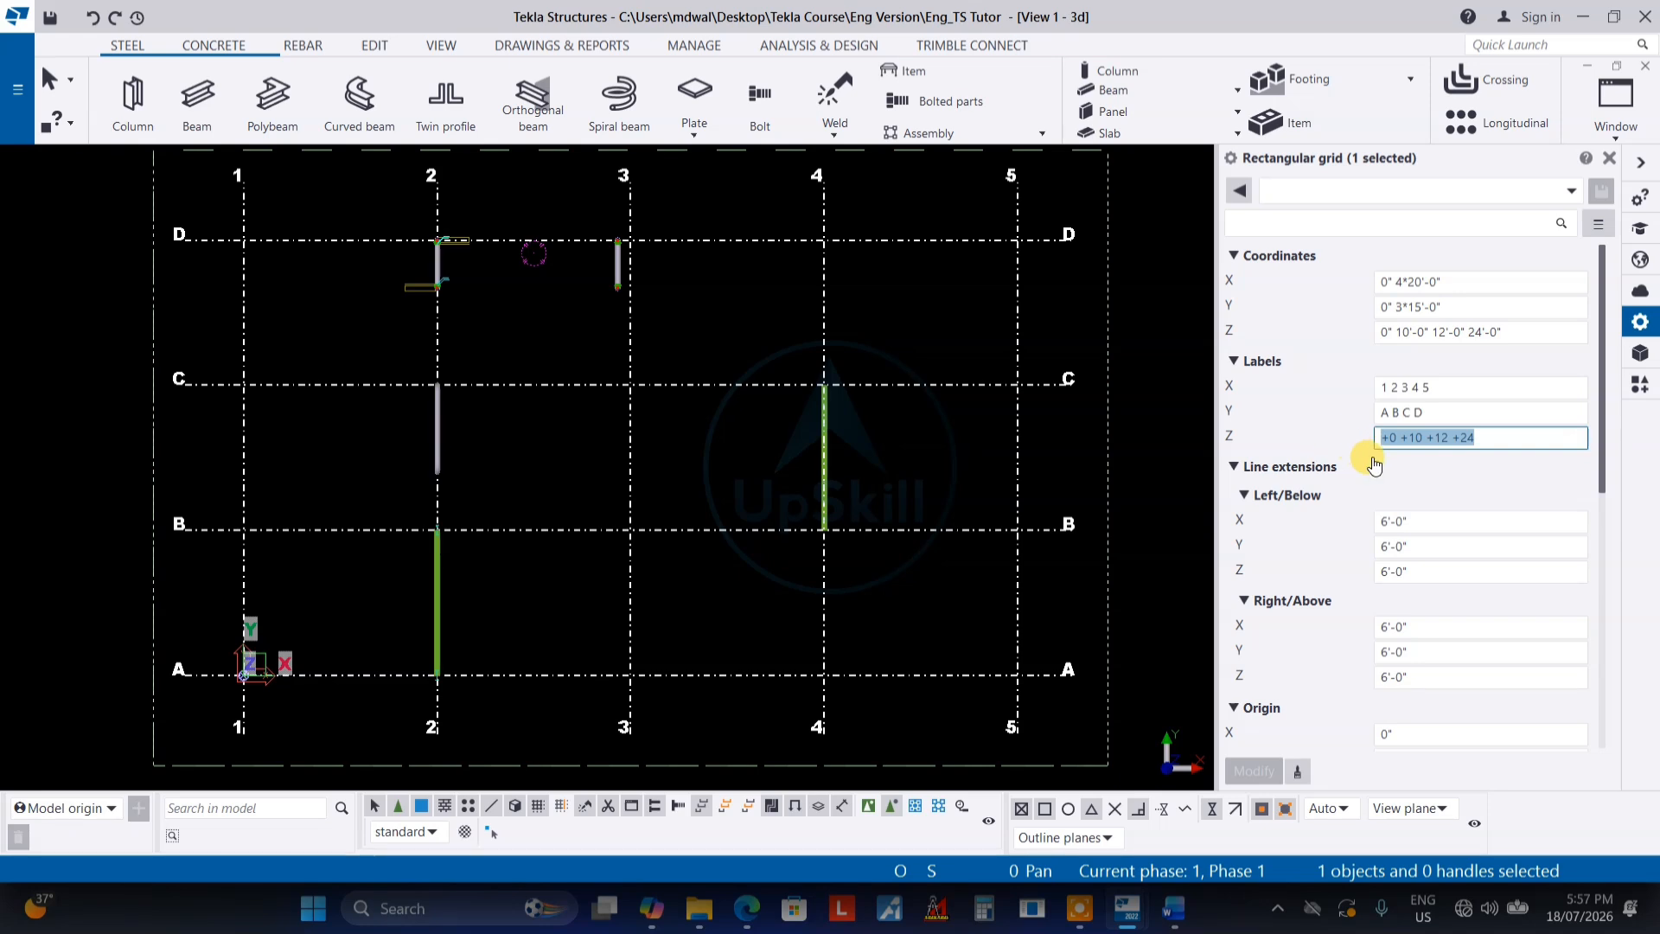
# Reselect the grid and compare the second Z label with the corresponding Z coordinate
pyautogui.click(1418, 437)
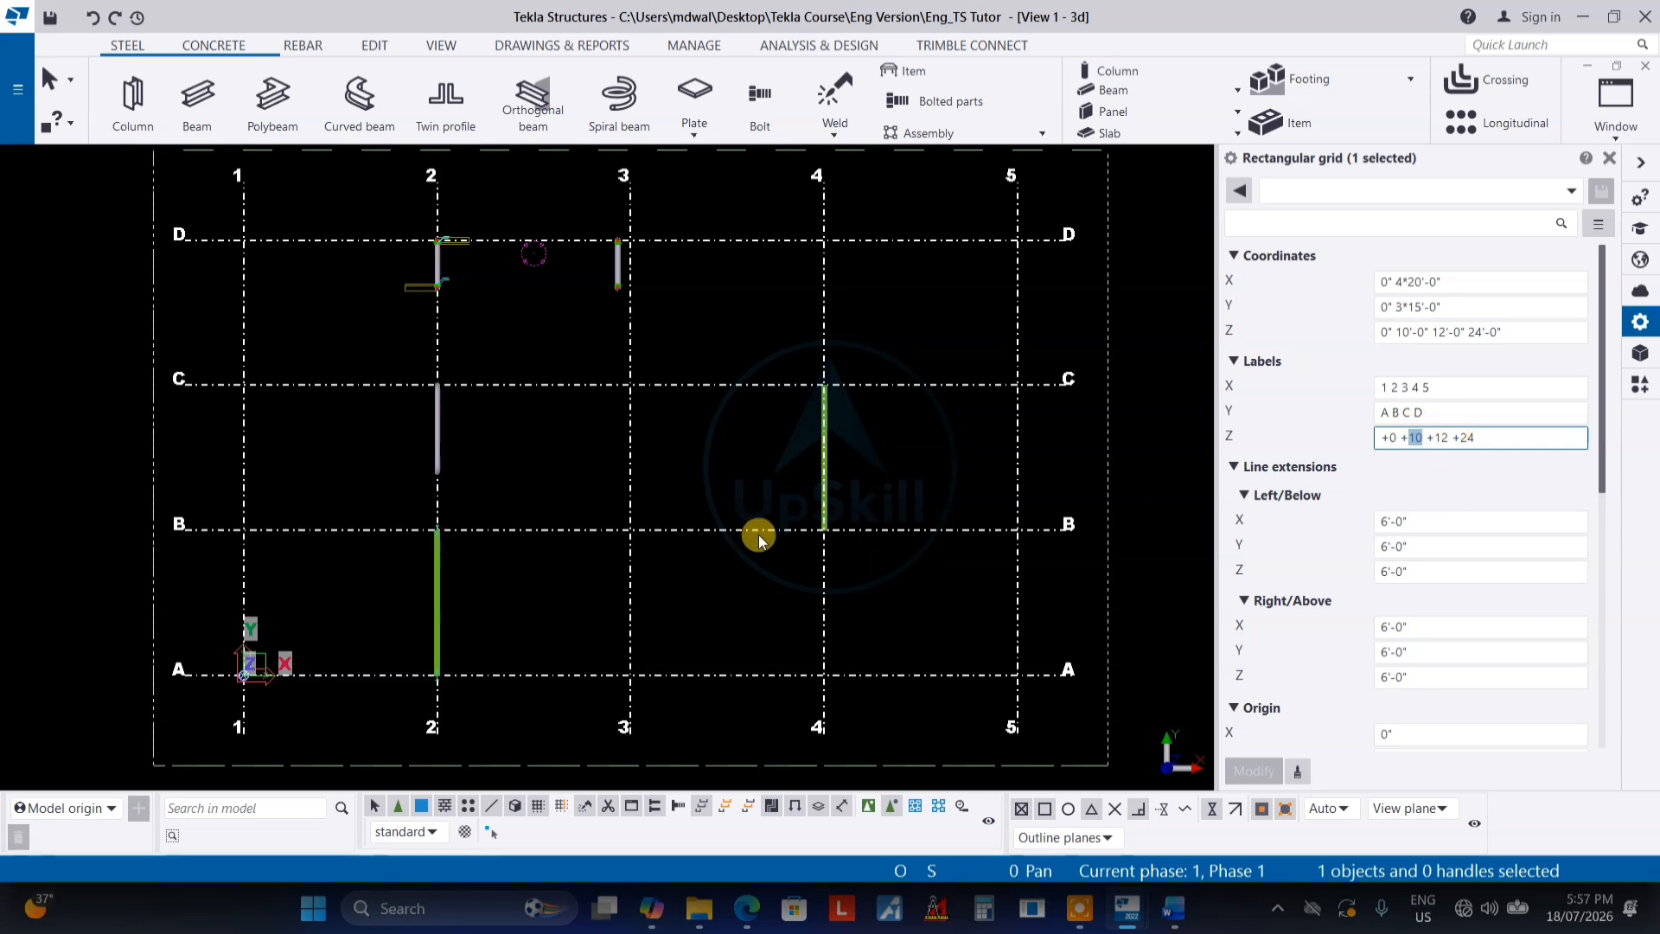
pyautogui.click(897, 478)
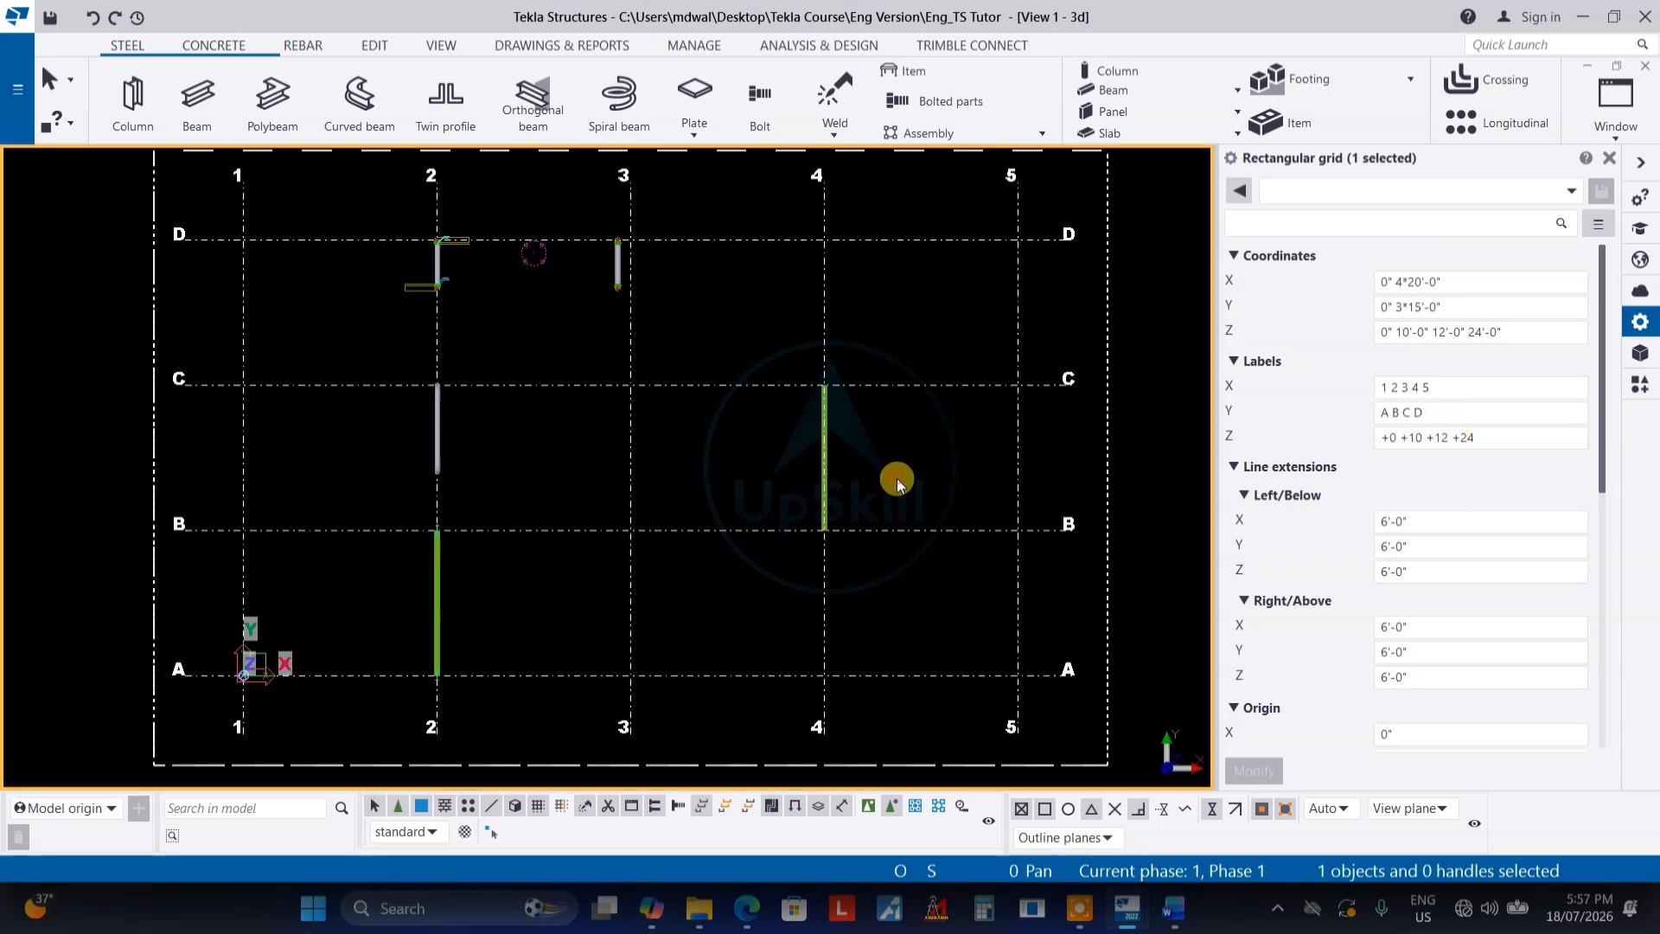
pyautogui.click(967, 381)
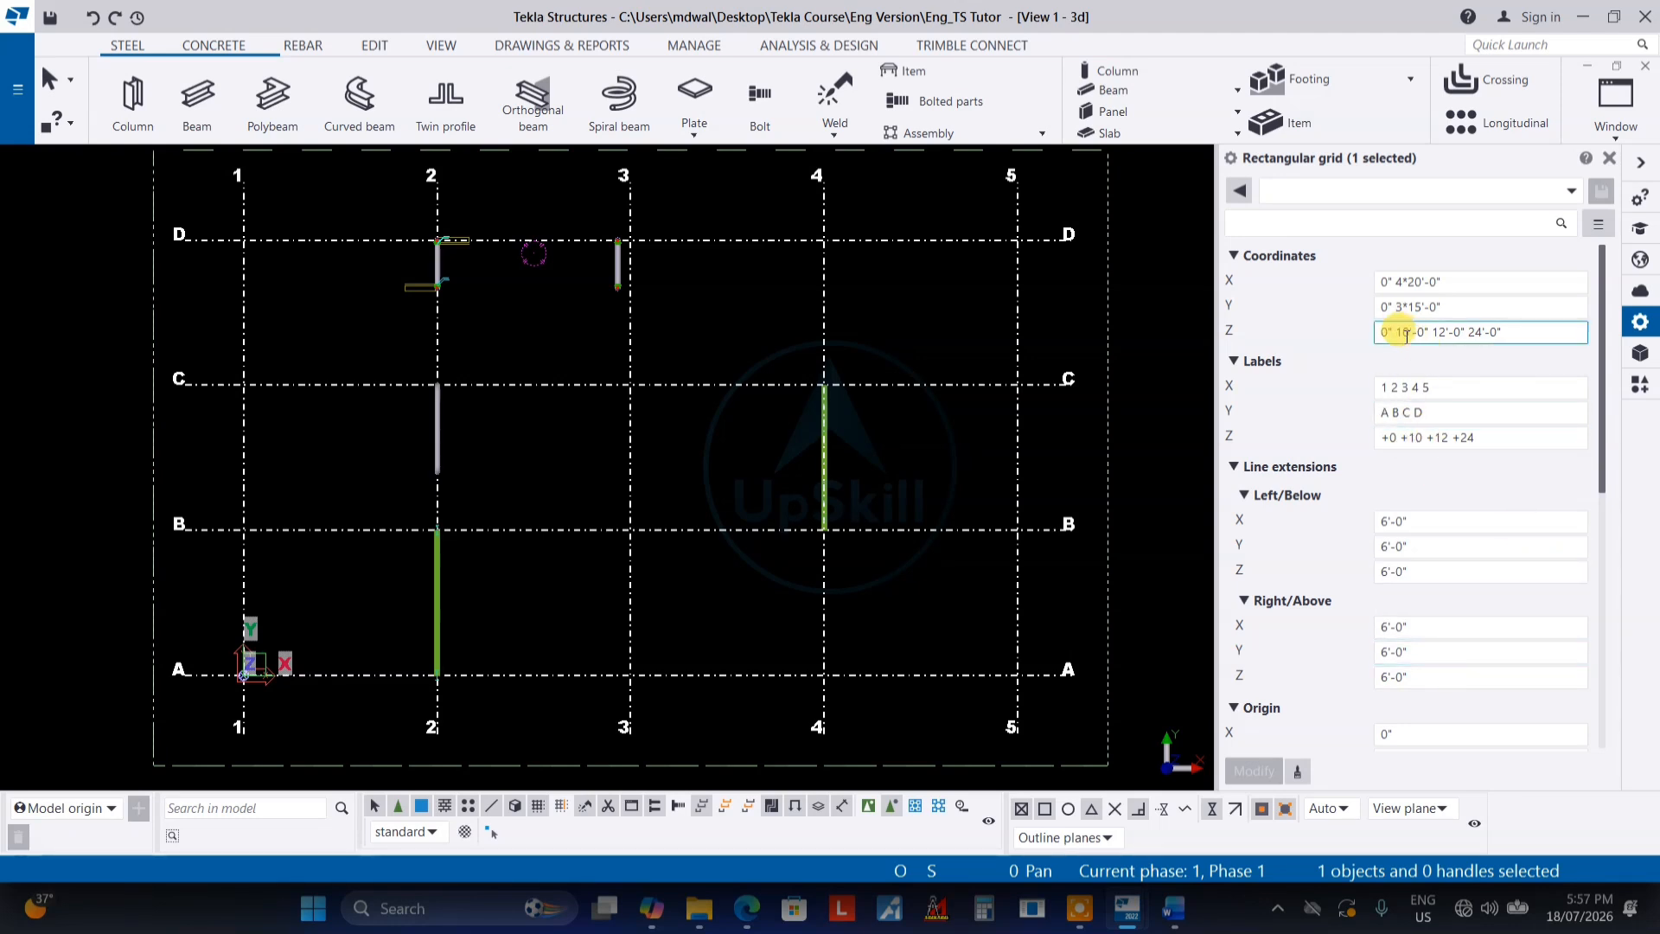
pyautogui.click(1409, 336)
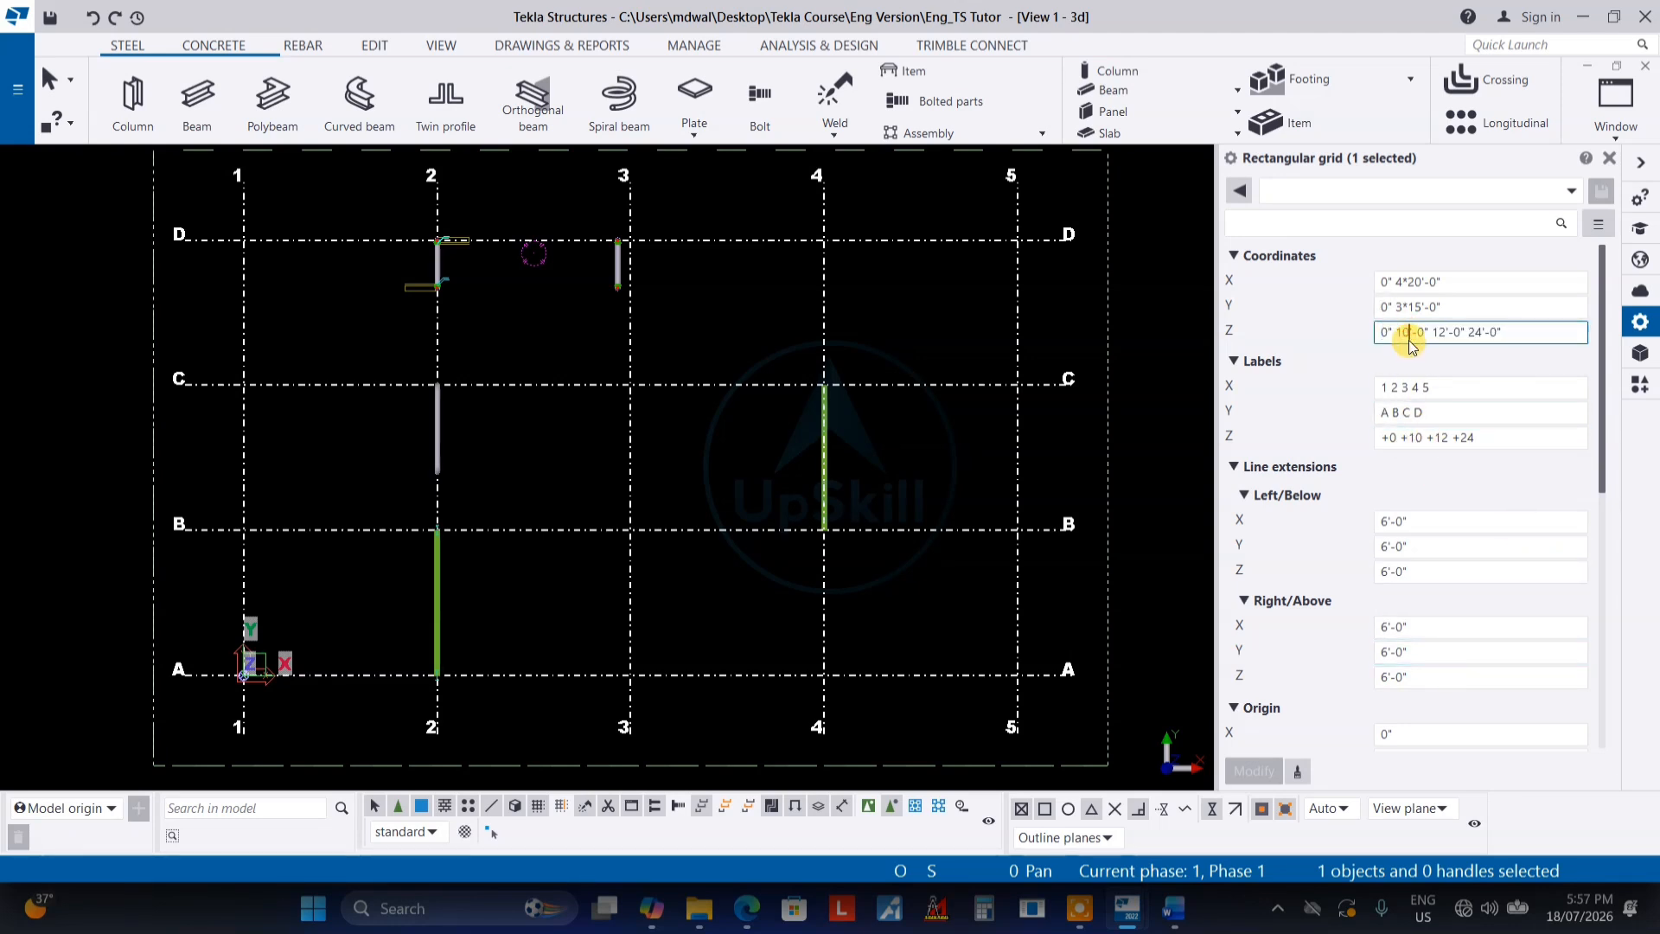
pyautogui.click(1419, 438)
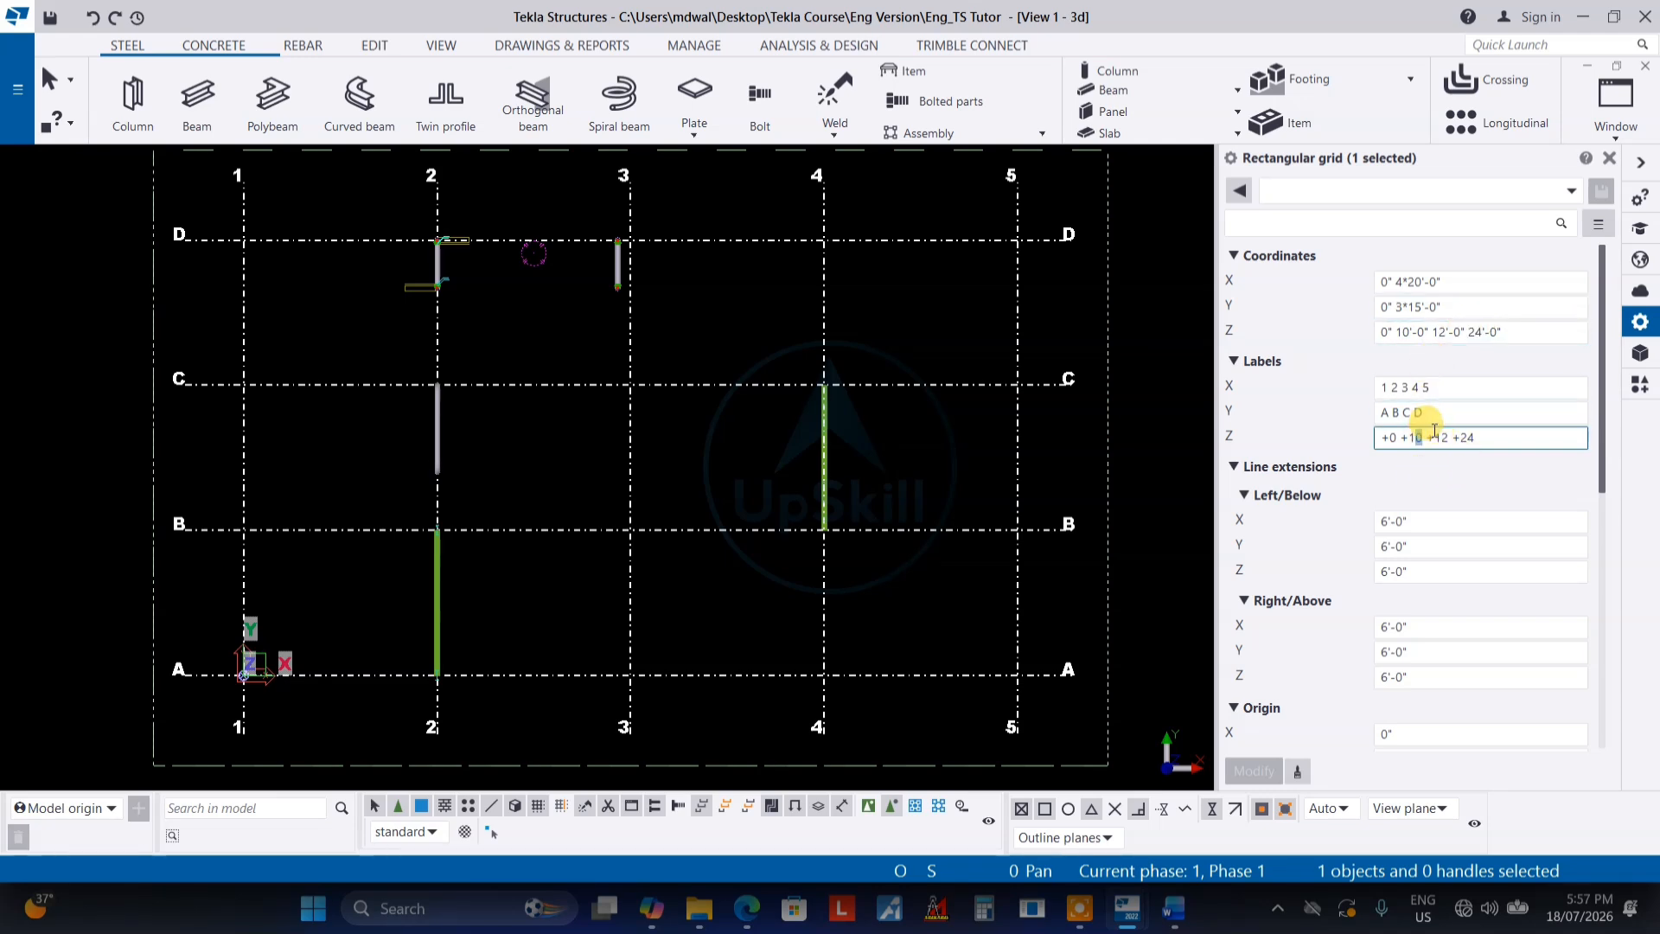
# Examine the grid's Left/Below and Right/Above line extensions in X, Y and Z against the line ends in the model view
pyautogui.click(778, 529)
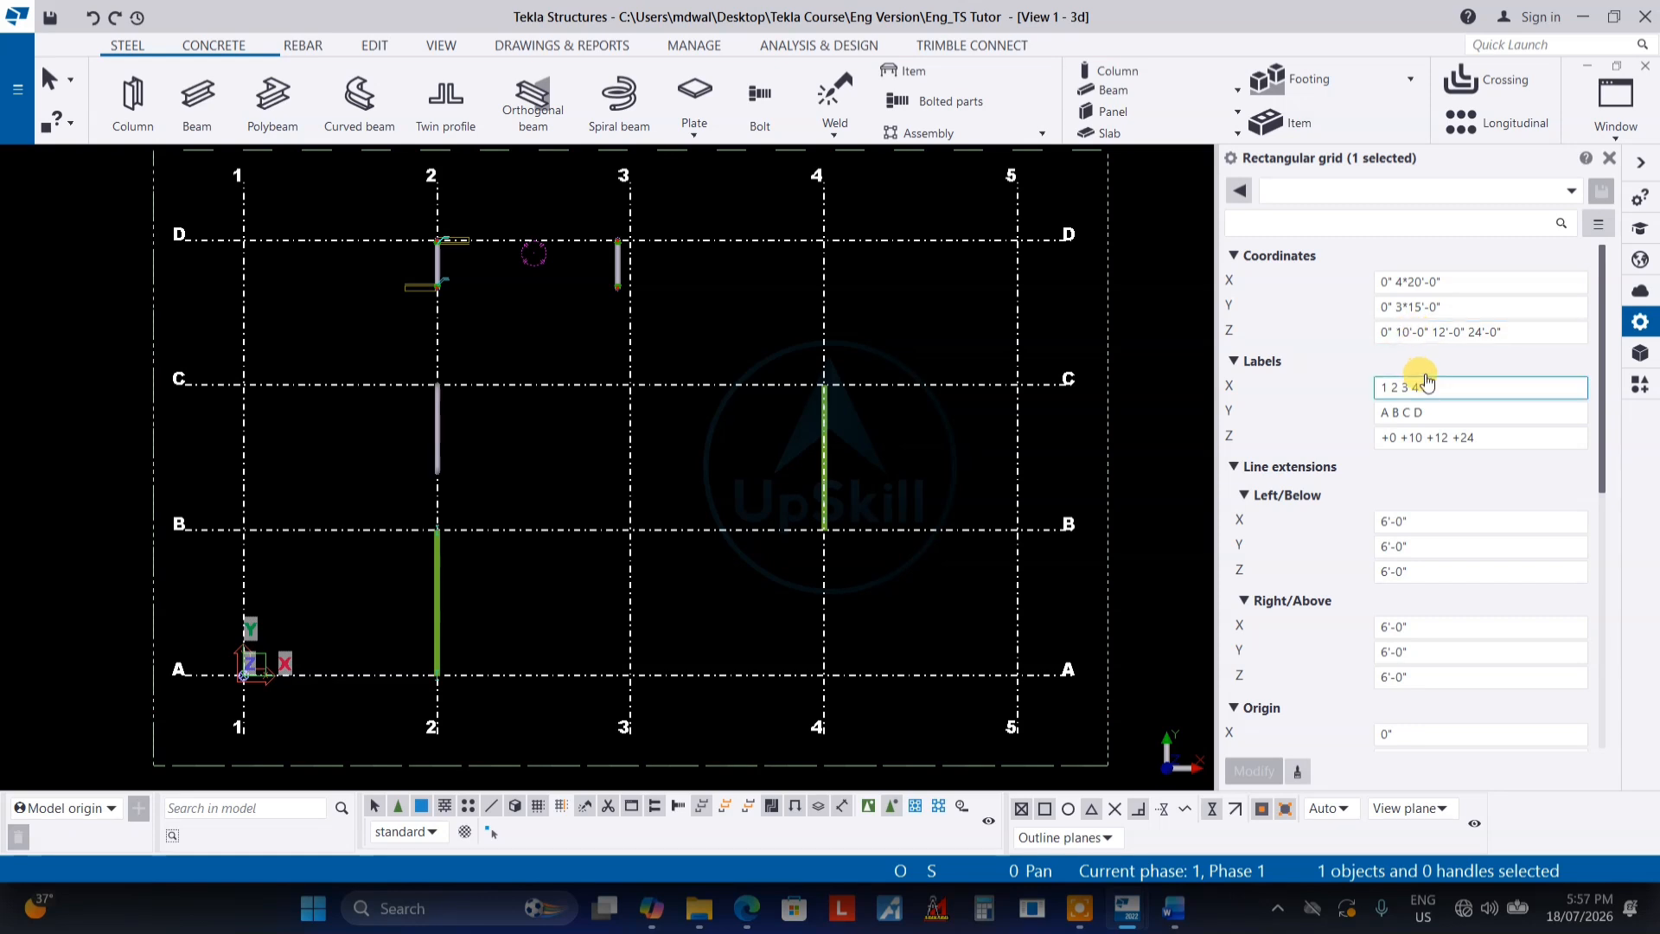
pyautogui.scroll(-1, 1375, 549)
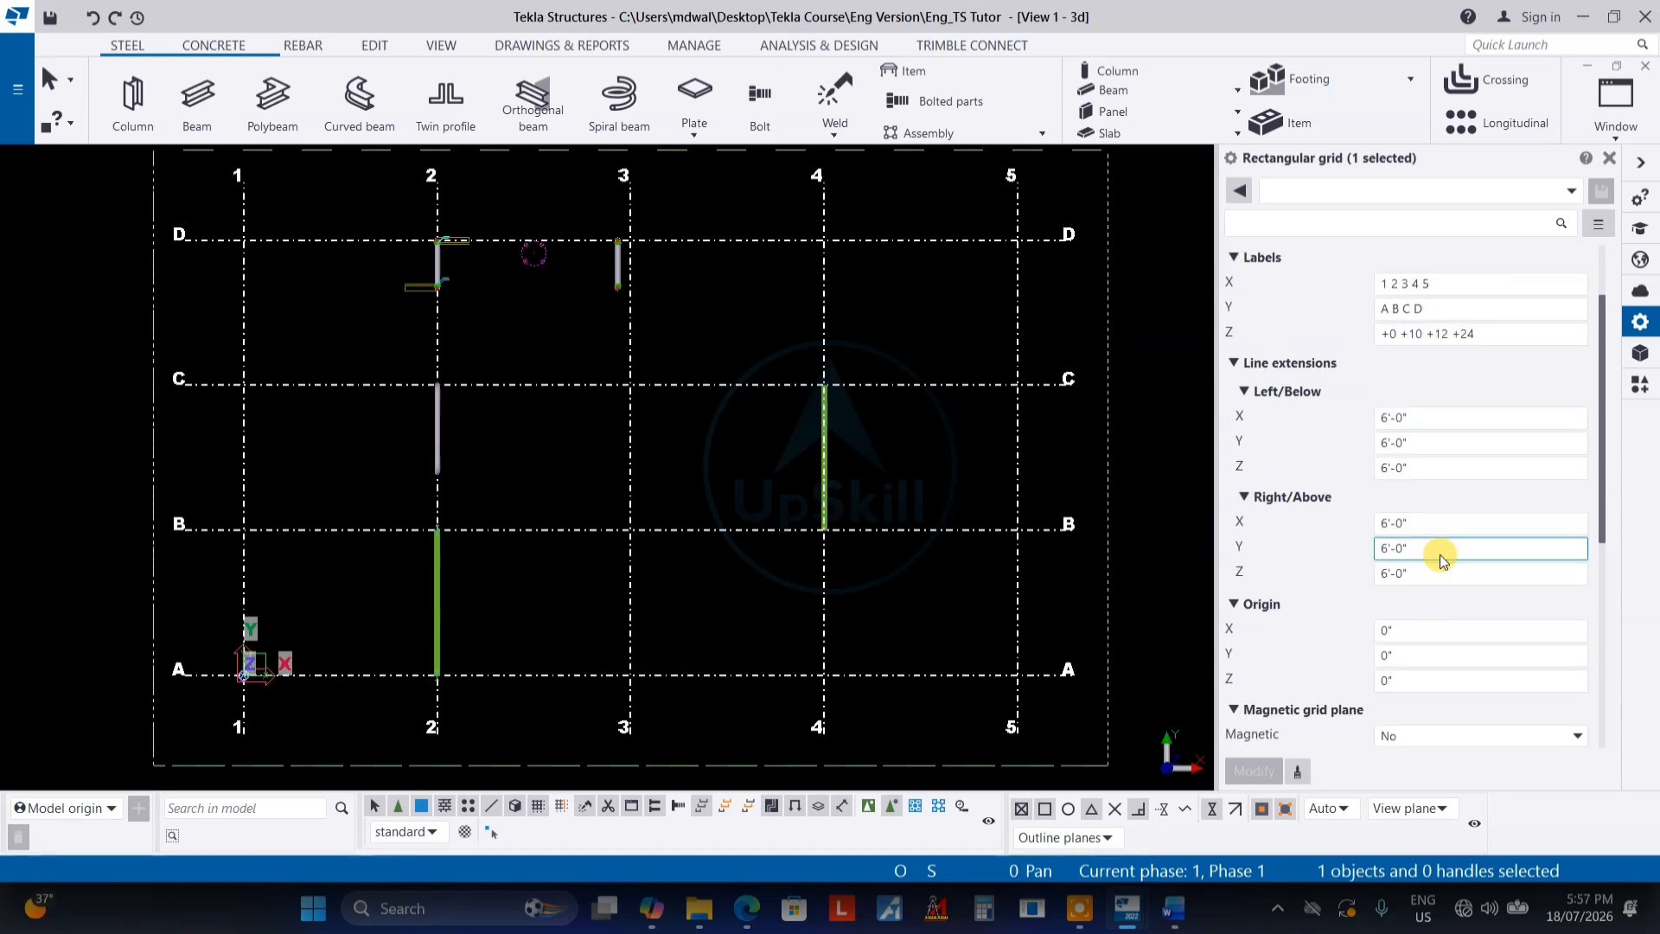
pyautogui.moveTo(1446, 419); pyautogui.dragTo(1375, 421)
pyautogui.scroll(-1, 906, 424)
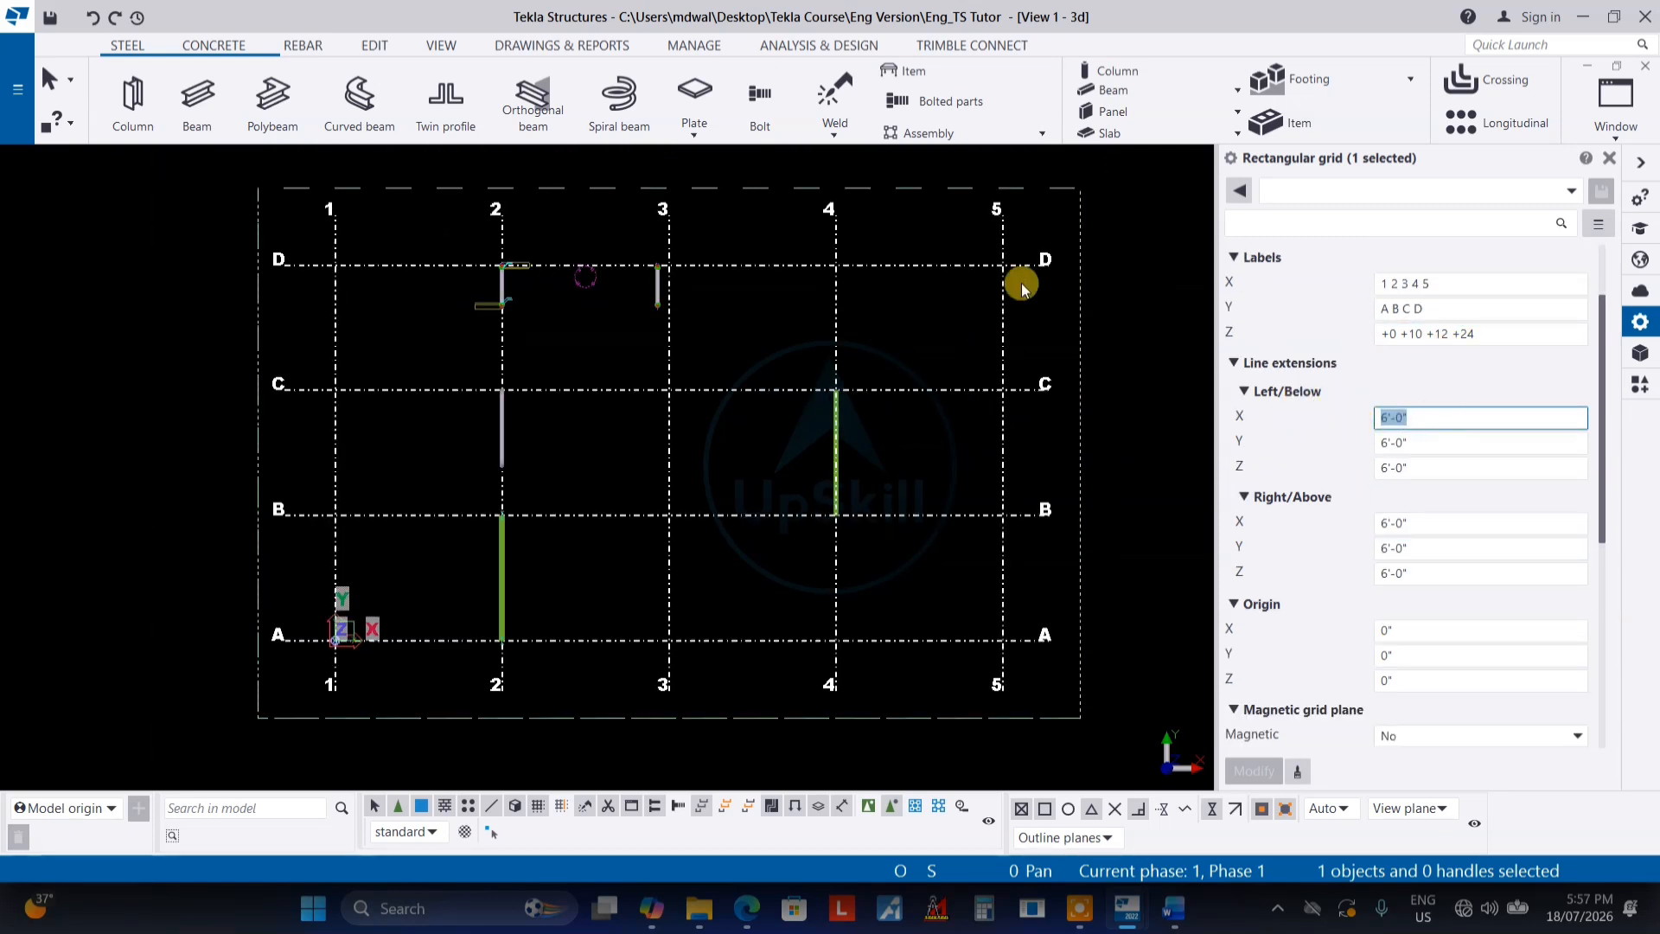
pyautogui.scroll(2, 1036, 251)
pyautogui.click(1405, 467)
pyautogui.click(1429, 439)
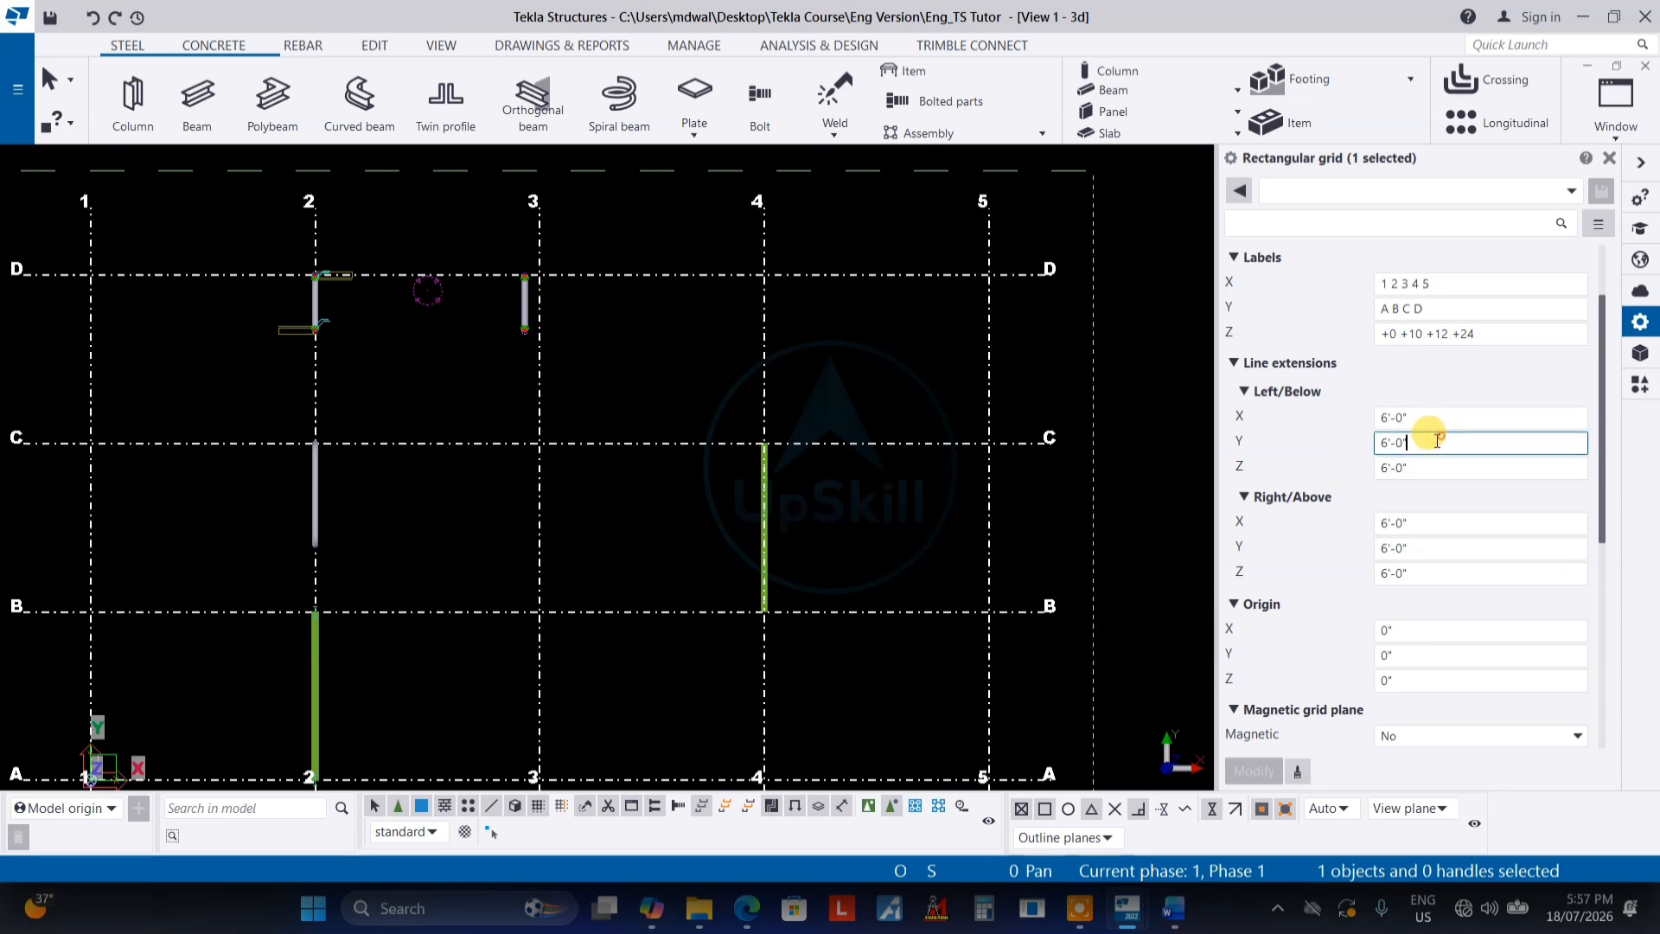
pyautogui.click(1433, 421)
# Review the grid's origin, magnetic plane, grid color, label font, Locked setting, label text and offset parameters
pyautogui.scroll(-2, 1427, 562)
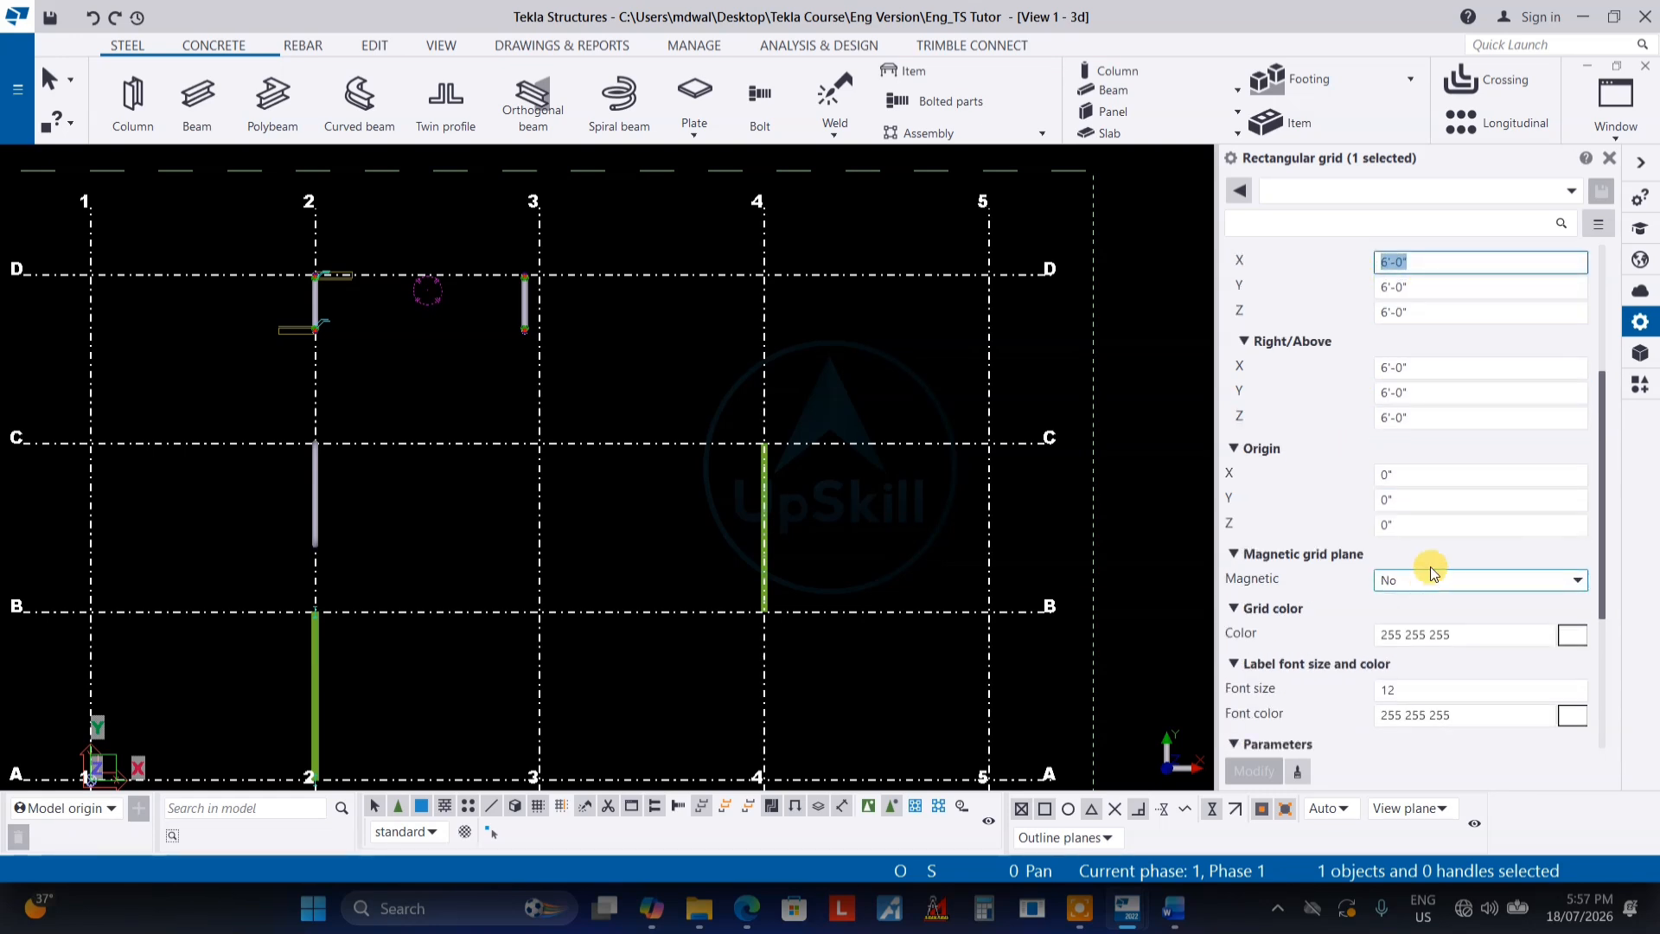
pyautogui.scroll(-2, 1468, 517)
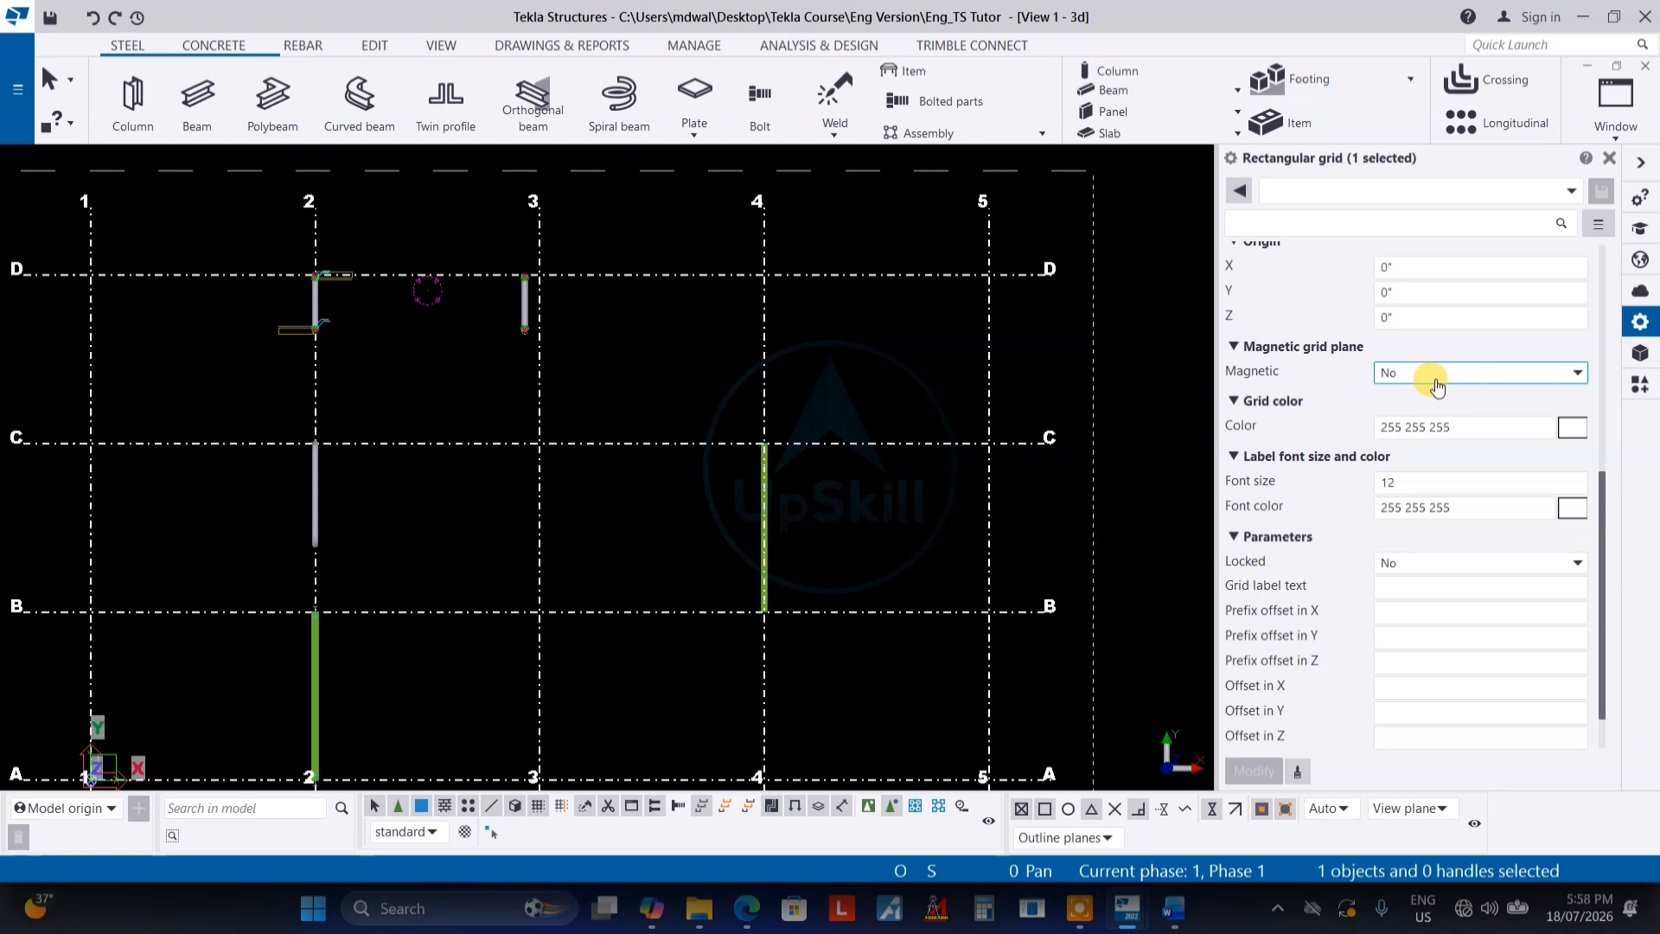
pyautogui.scroll(-1, 1419, 486)
pyautogui.click(1406, 376)
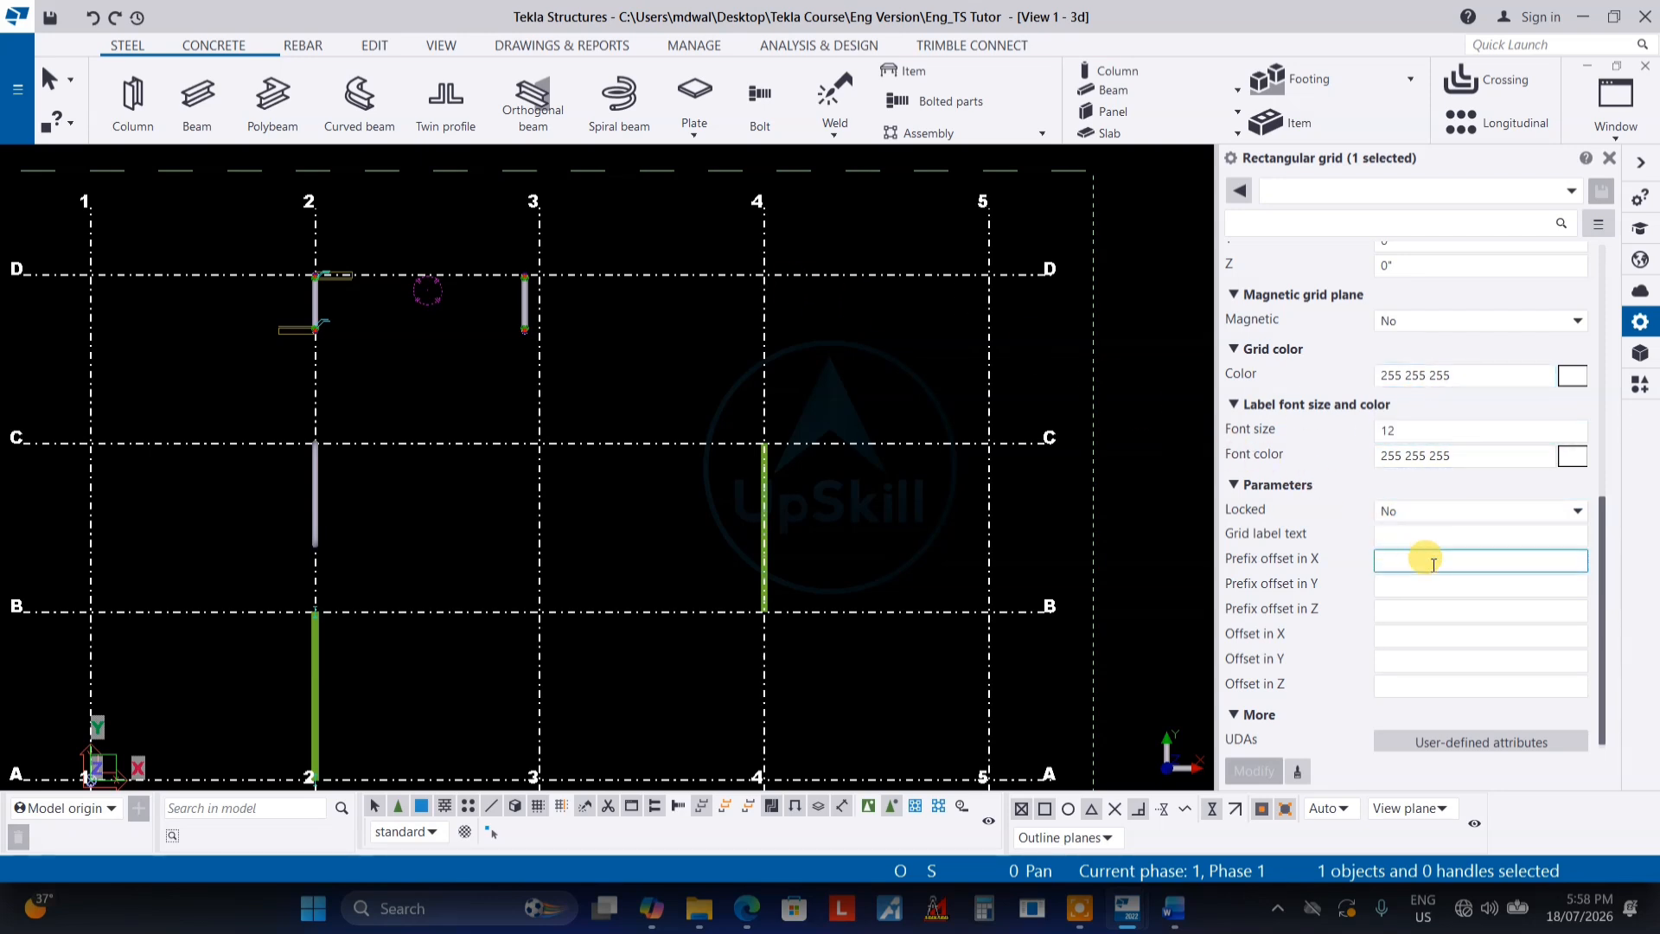
pyautogui.scroll(-1, 1419, 566)
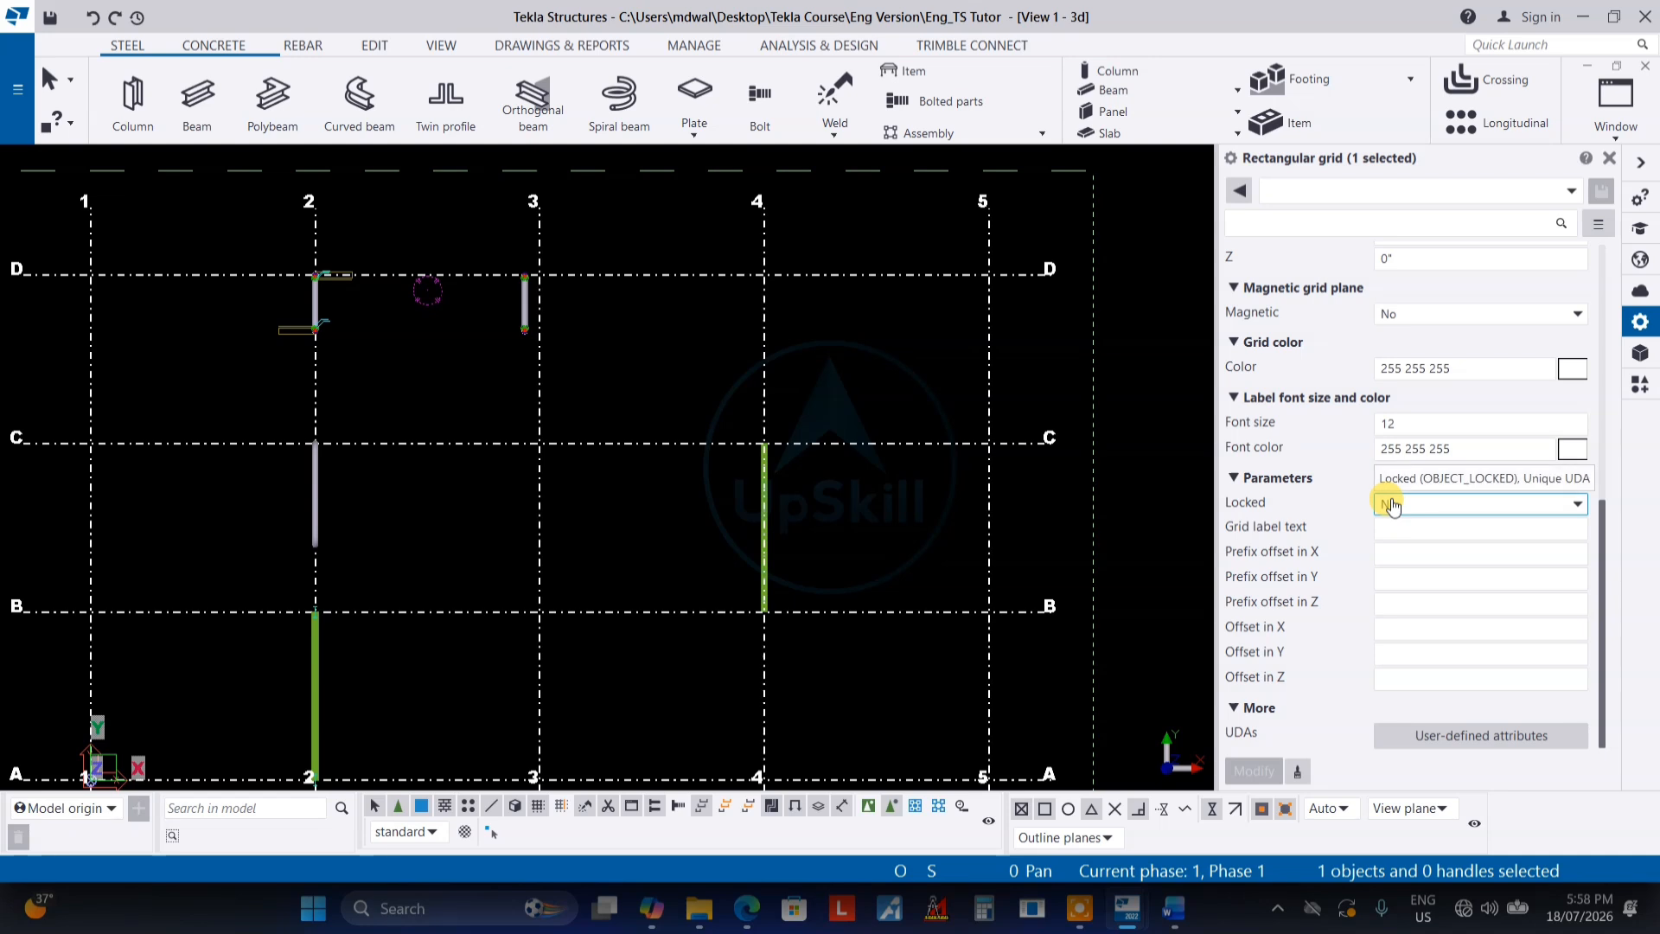
pyautogui.scroll(-3, 956, 464)
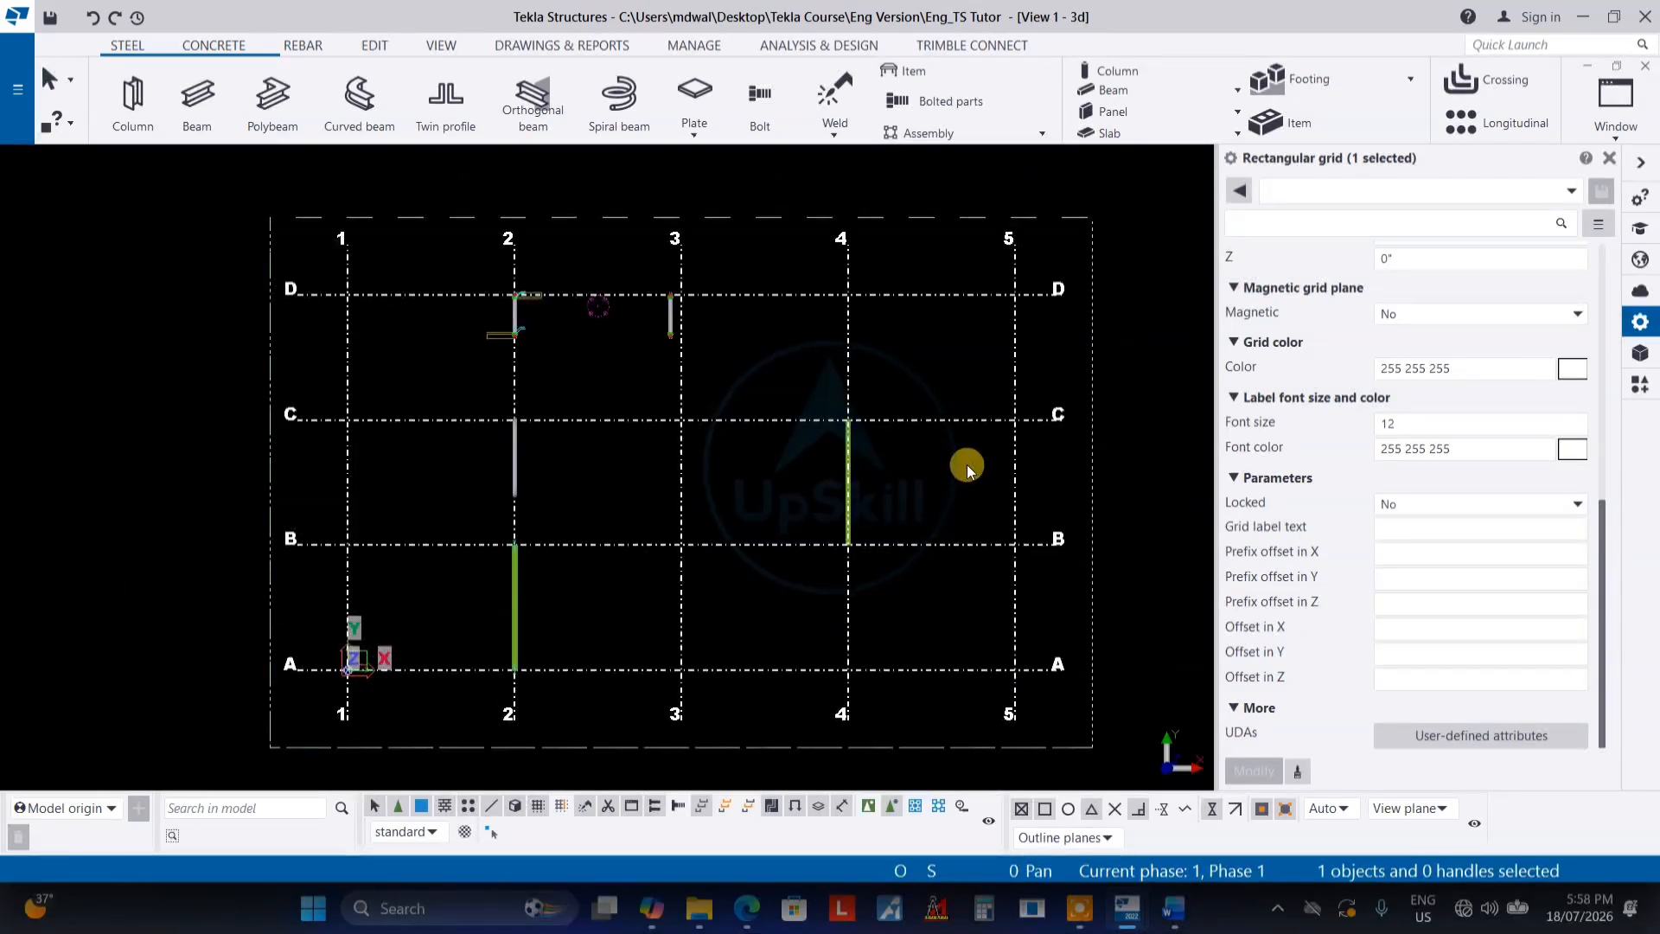
pyautogui.scroll(6, 1483, 497)
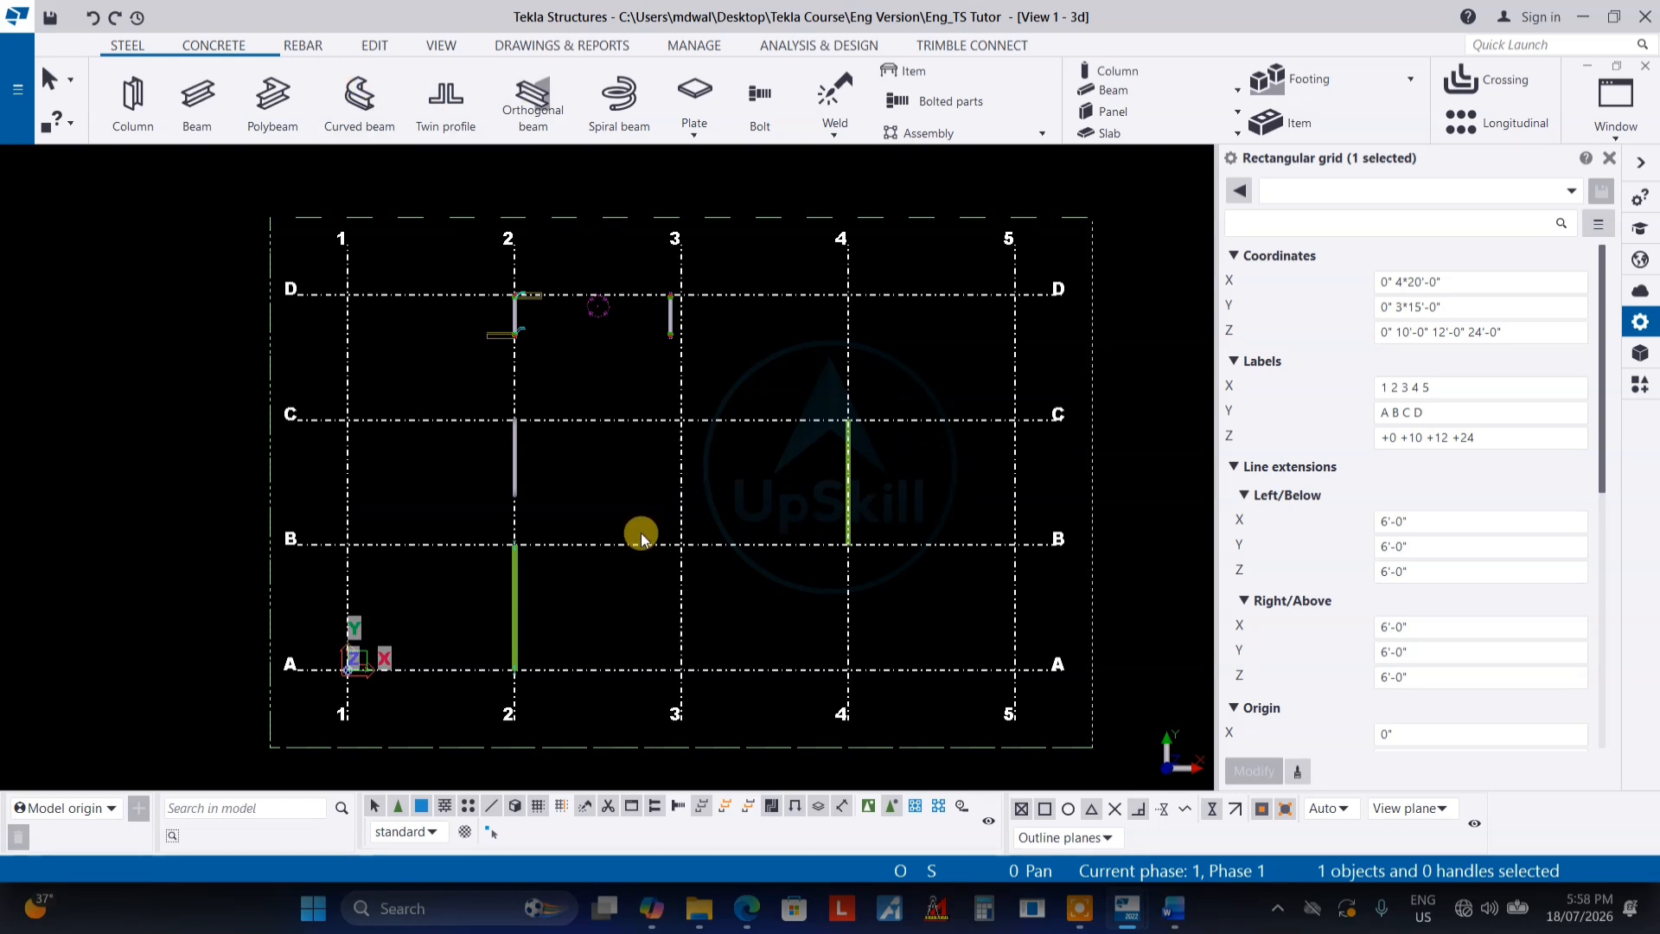
# Deselect the grid and review the available commands for creating rectangular or radial grids and adding grid lines
pyautogui.click(103, 256)
pyautogui.click(374, 46)
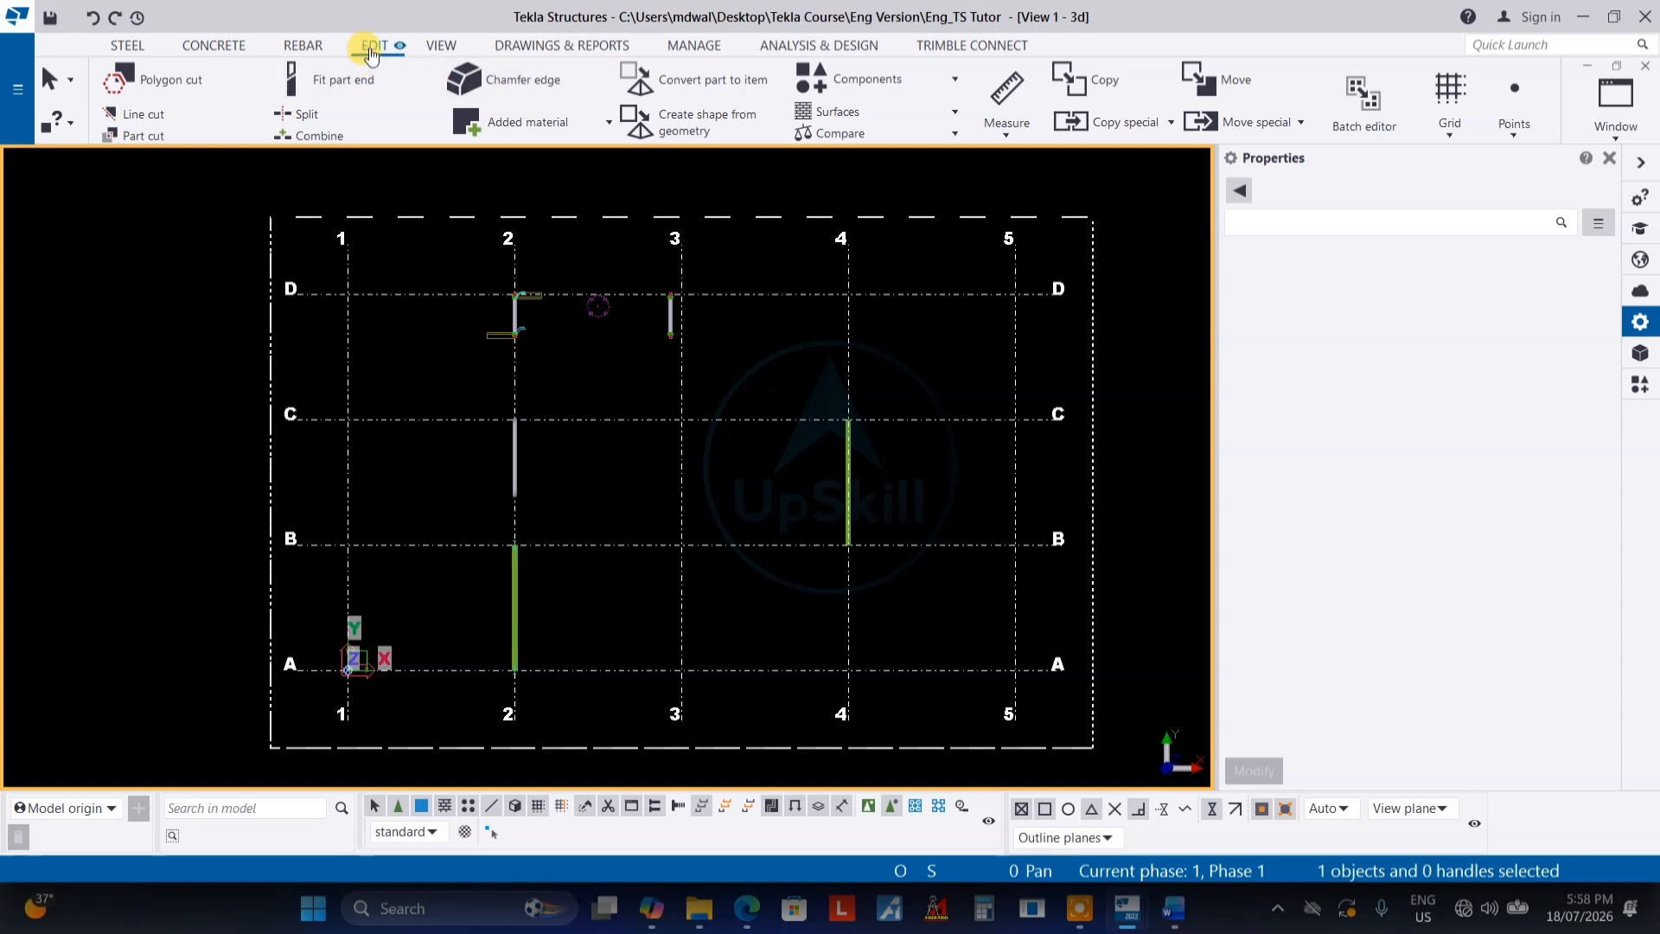
pyautogui.click(1457, 144)
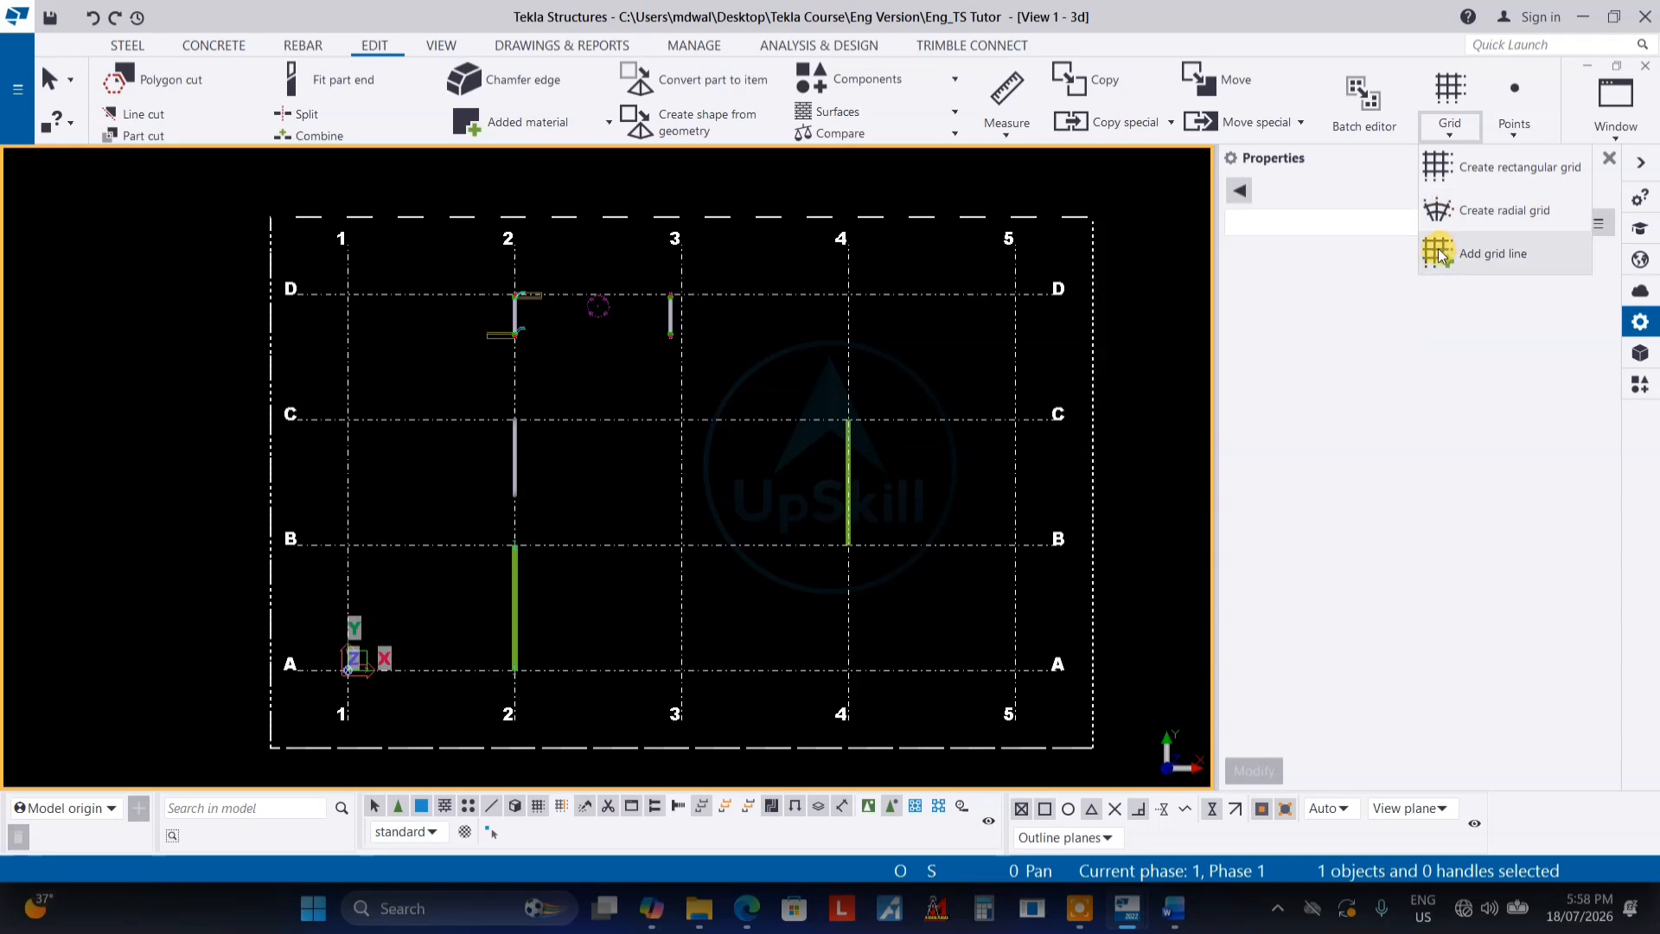
pyautogui.click(1455, 122)
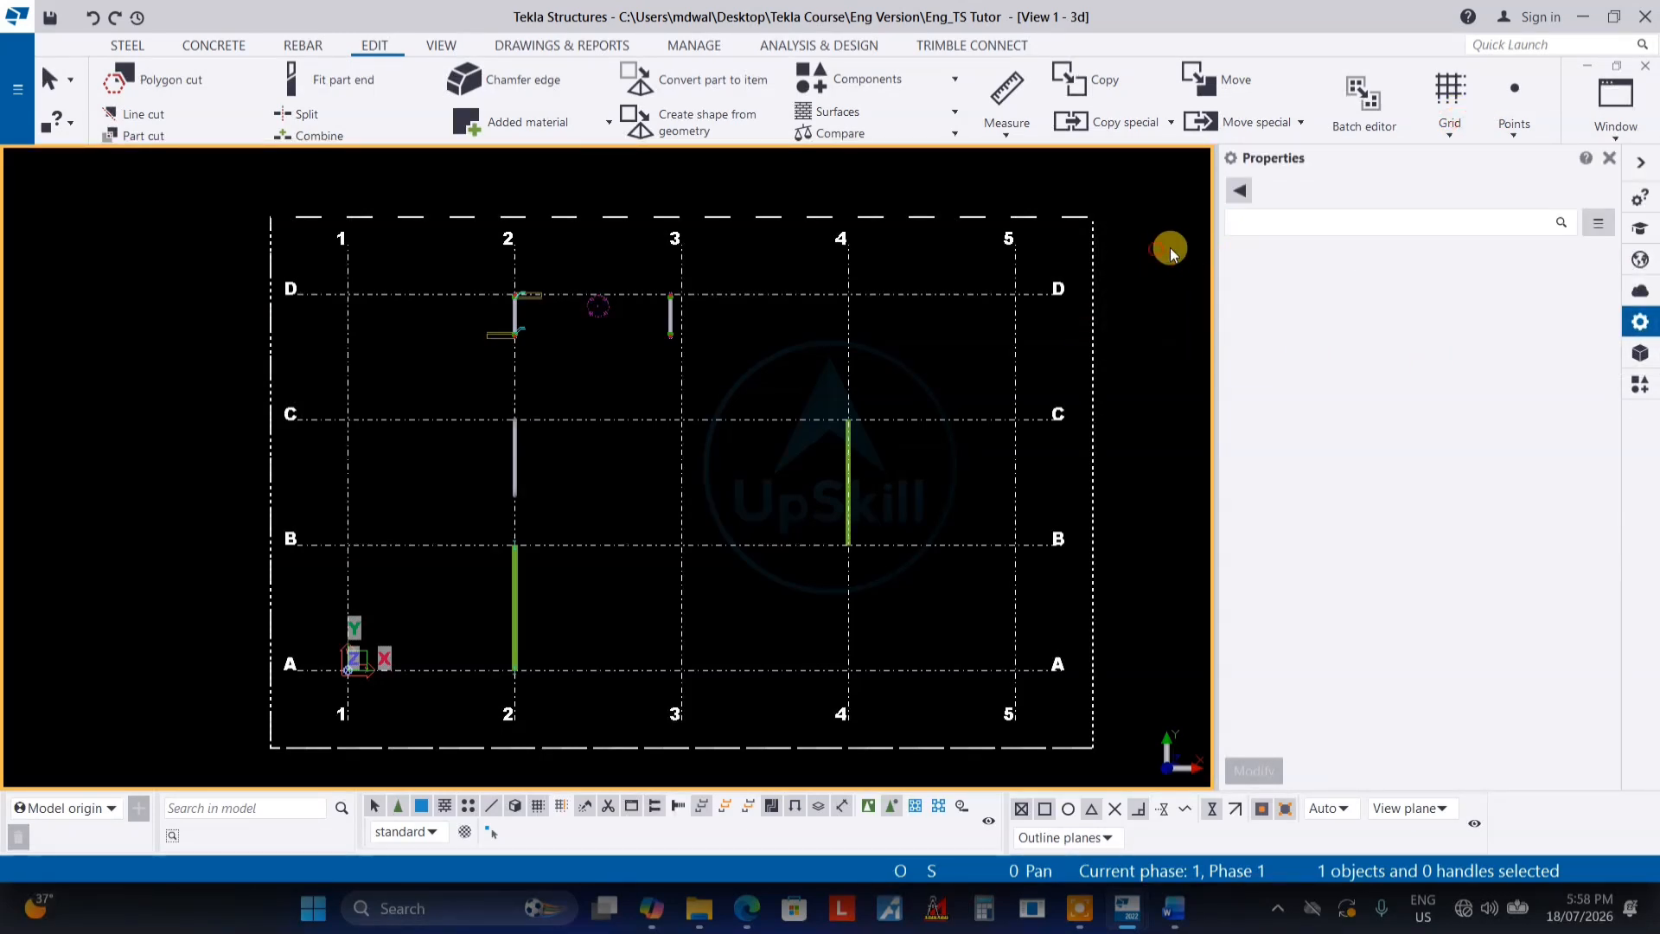
# Close the properties pane to enlarge the model view and recentre the grid in it
pyautogui.click(1608, 160)
pyautogui.moveTo(970, 289); pyautogui.dragTo(961, 292, button='middle')
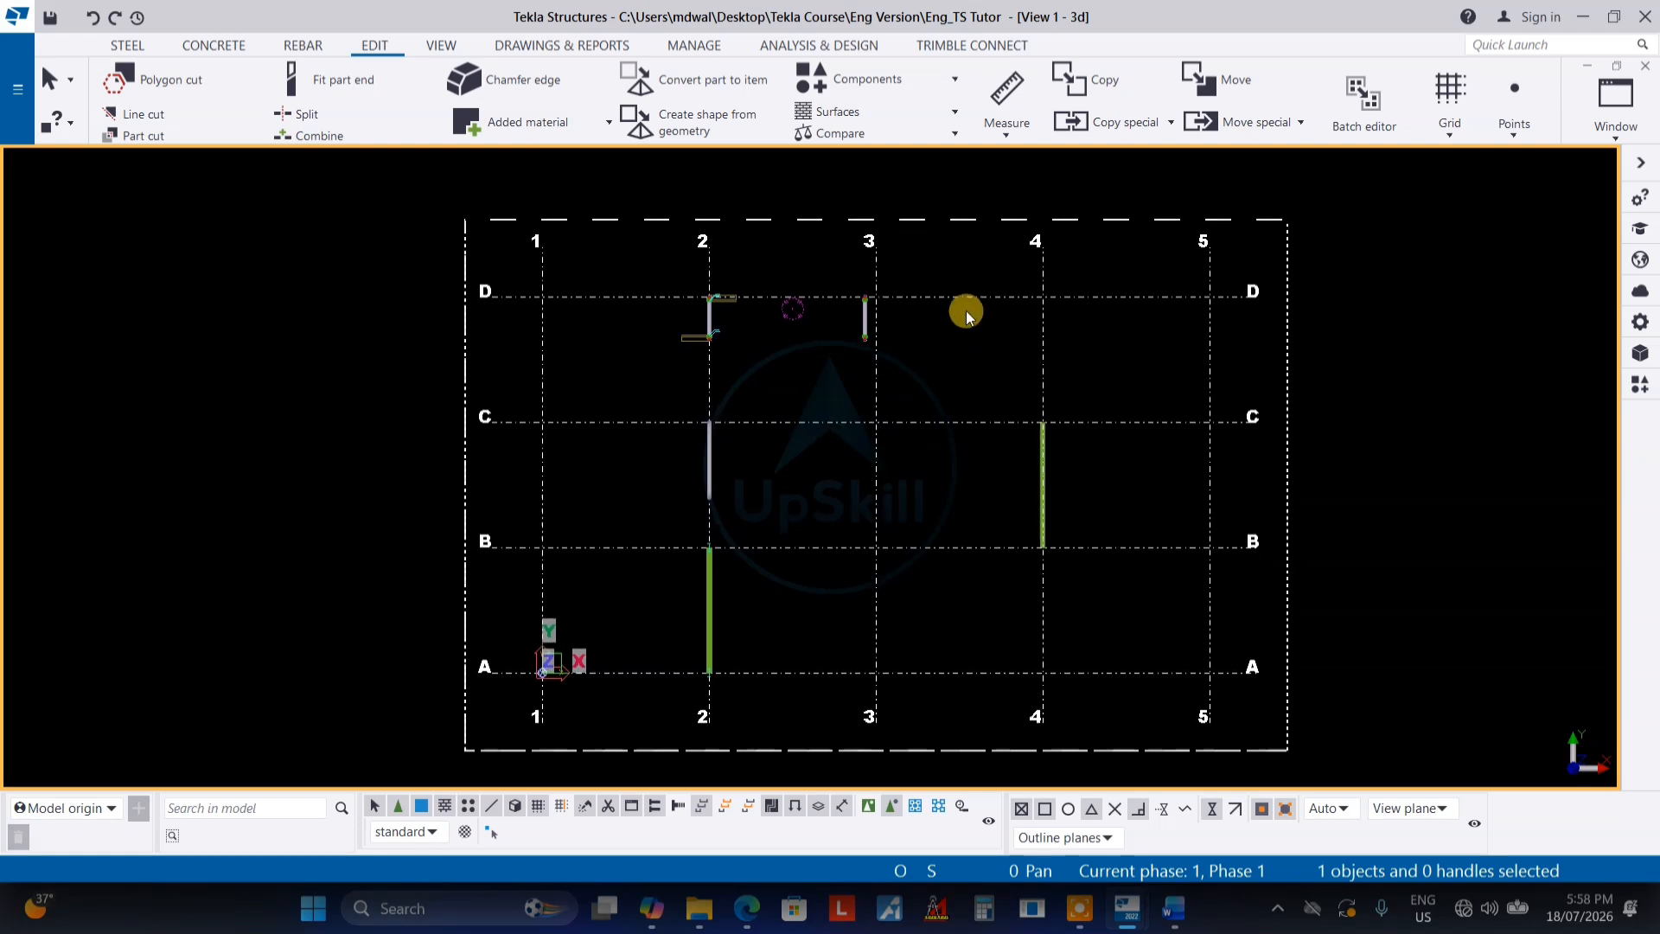
pyautogui.moveTo(929, 348); pyautogui.dragTo(928, 348)
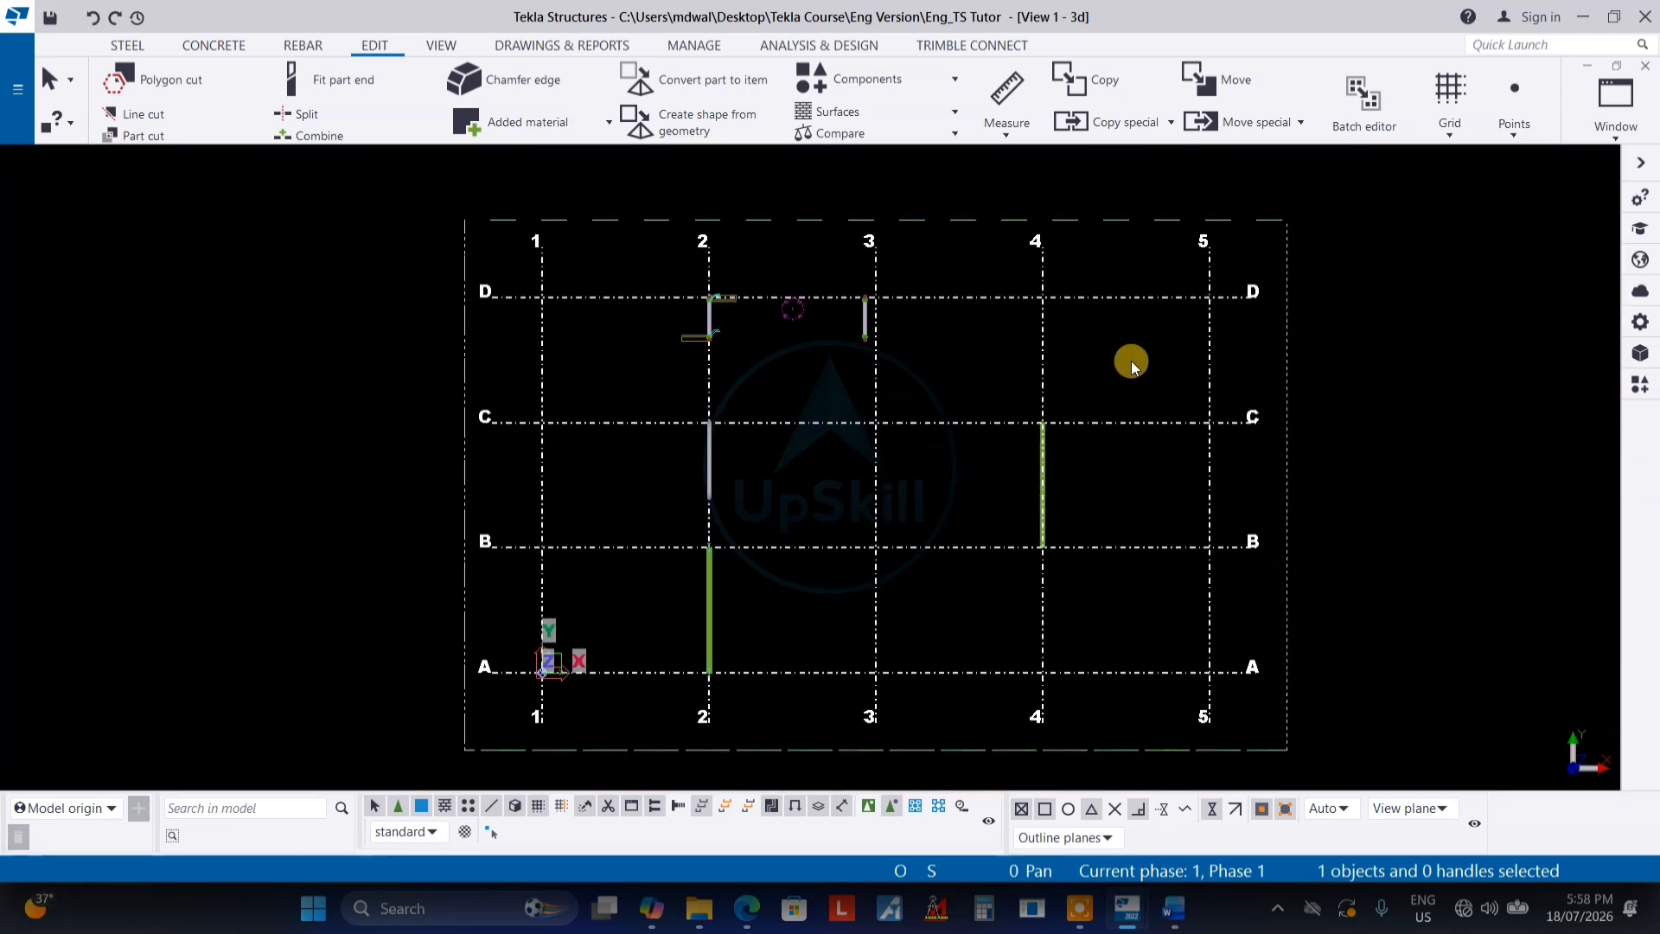
pyautogui.moveTo(1236, 360); pyautogui.dragTo(1183, 366, button='middle')
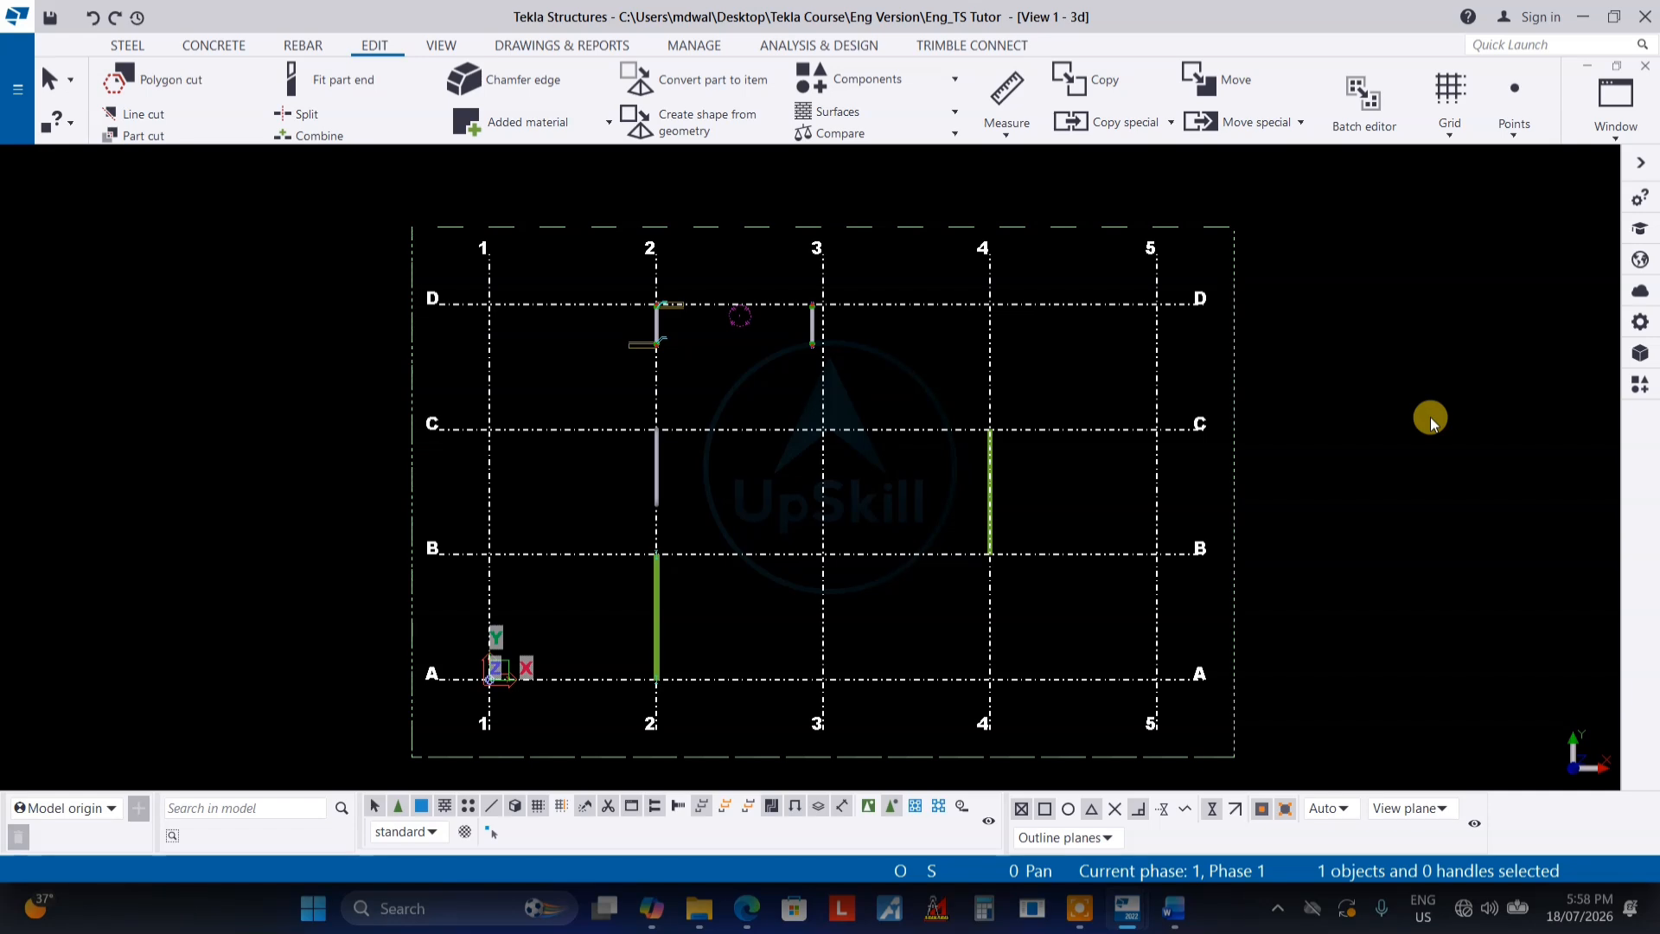
# Check the grid creation commands once more without starting one, keeping the whole grid in view
pyautogui.click(1451, 121)
pyautogui.click(1444, 129)
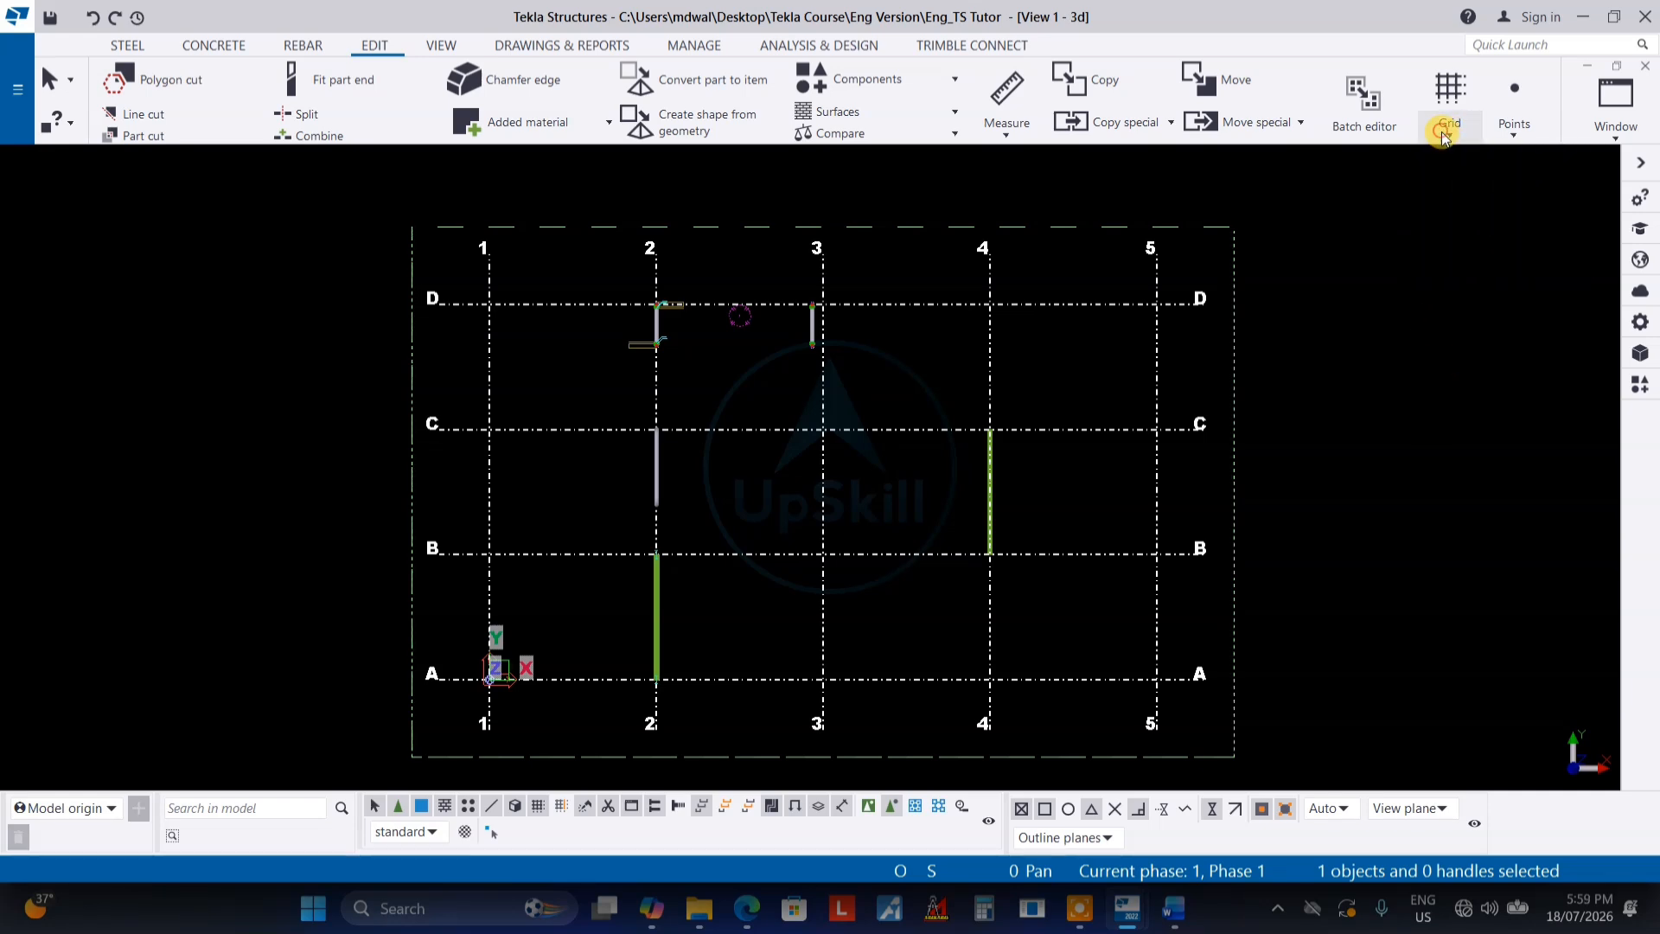
pyautogui.moveTo(1427, 328); pyautogui.dragTo(1369, 320, button='middle')
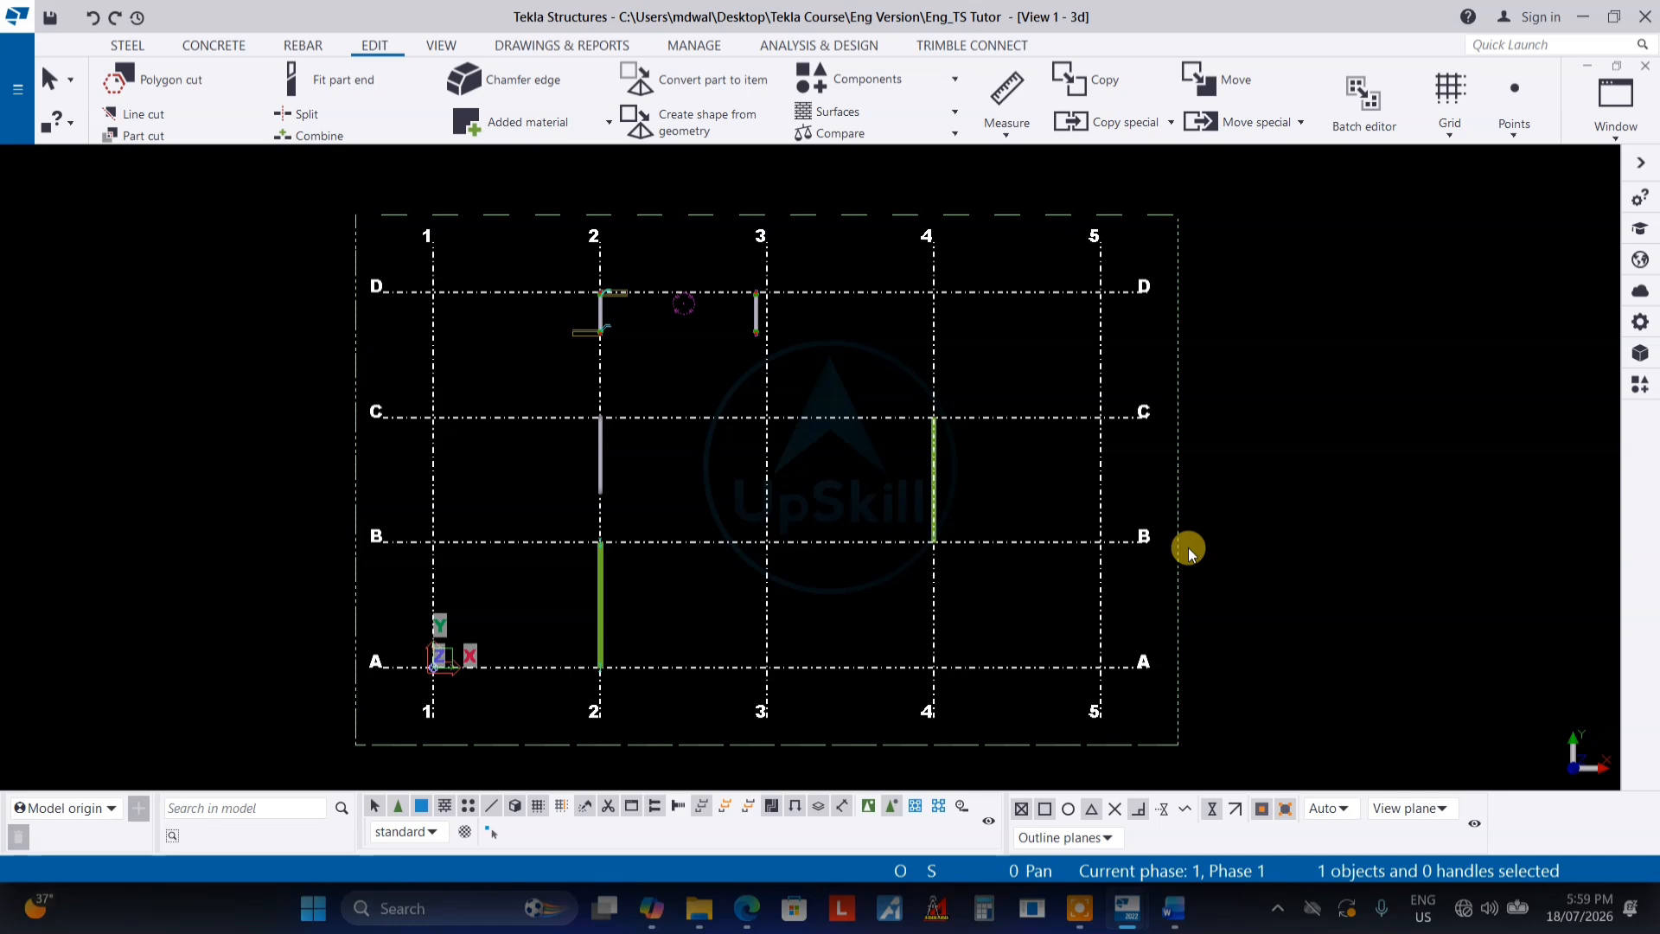